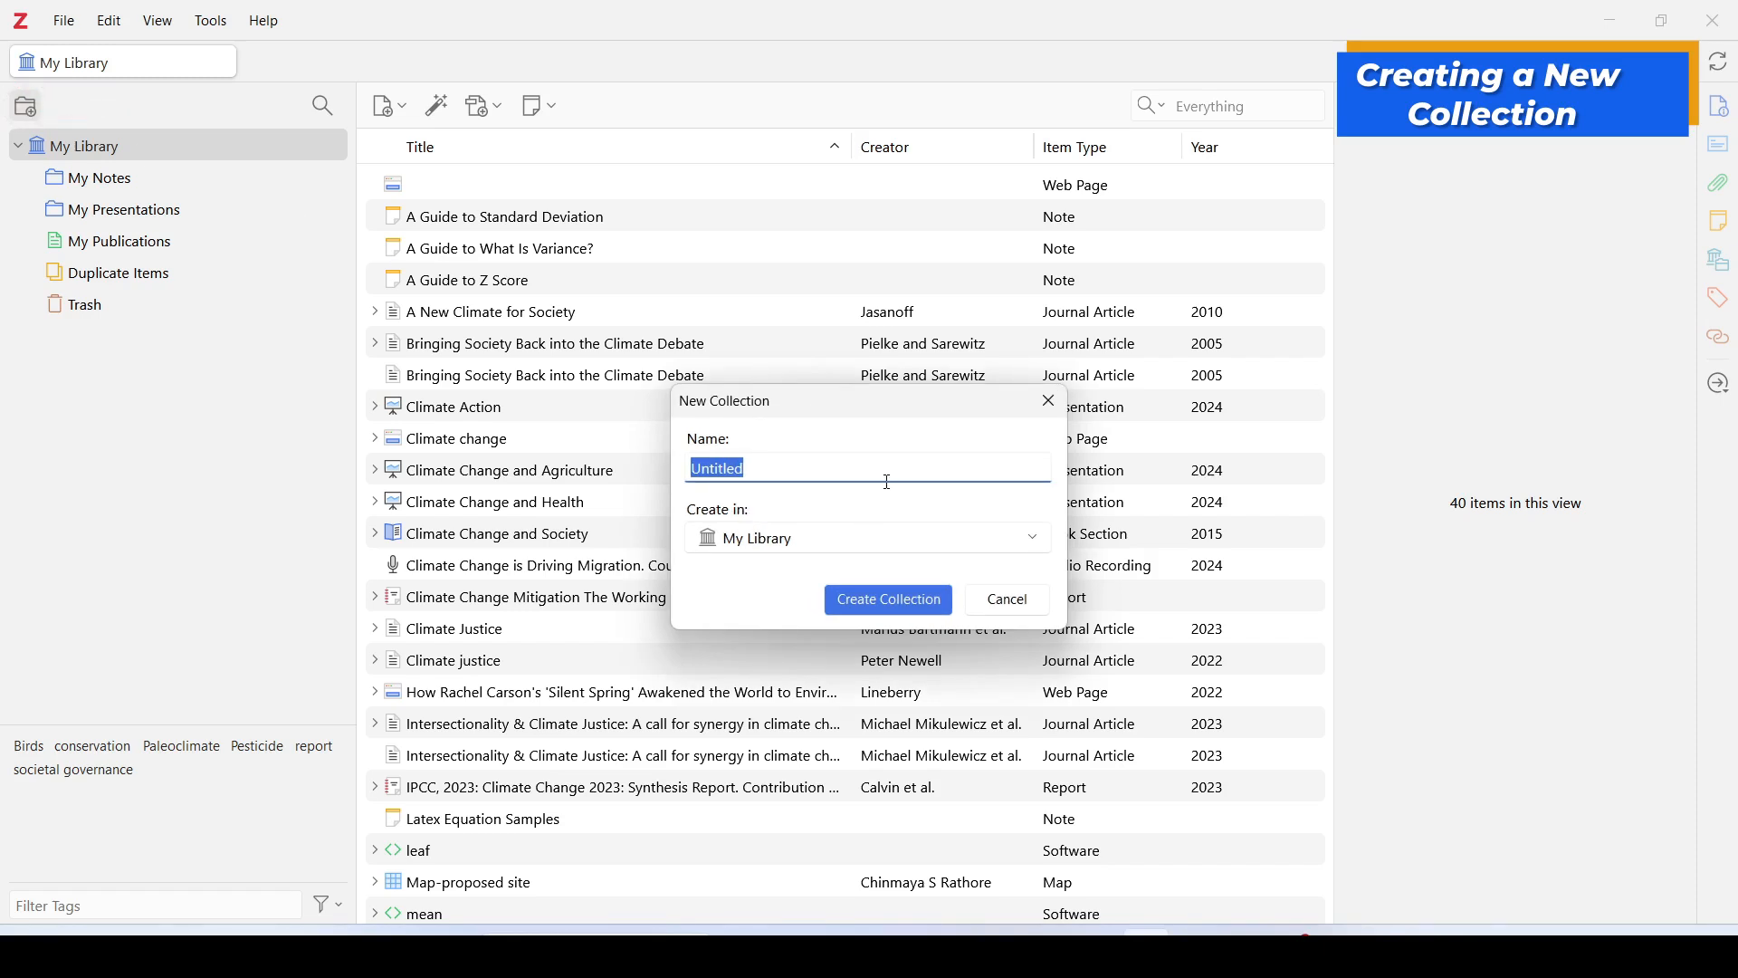
Step: Name the new collection "Biodiversity Book" and create it directly in My Library
text(Biodiversity Book)
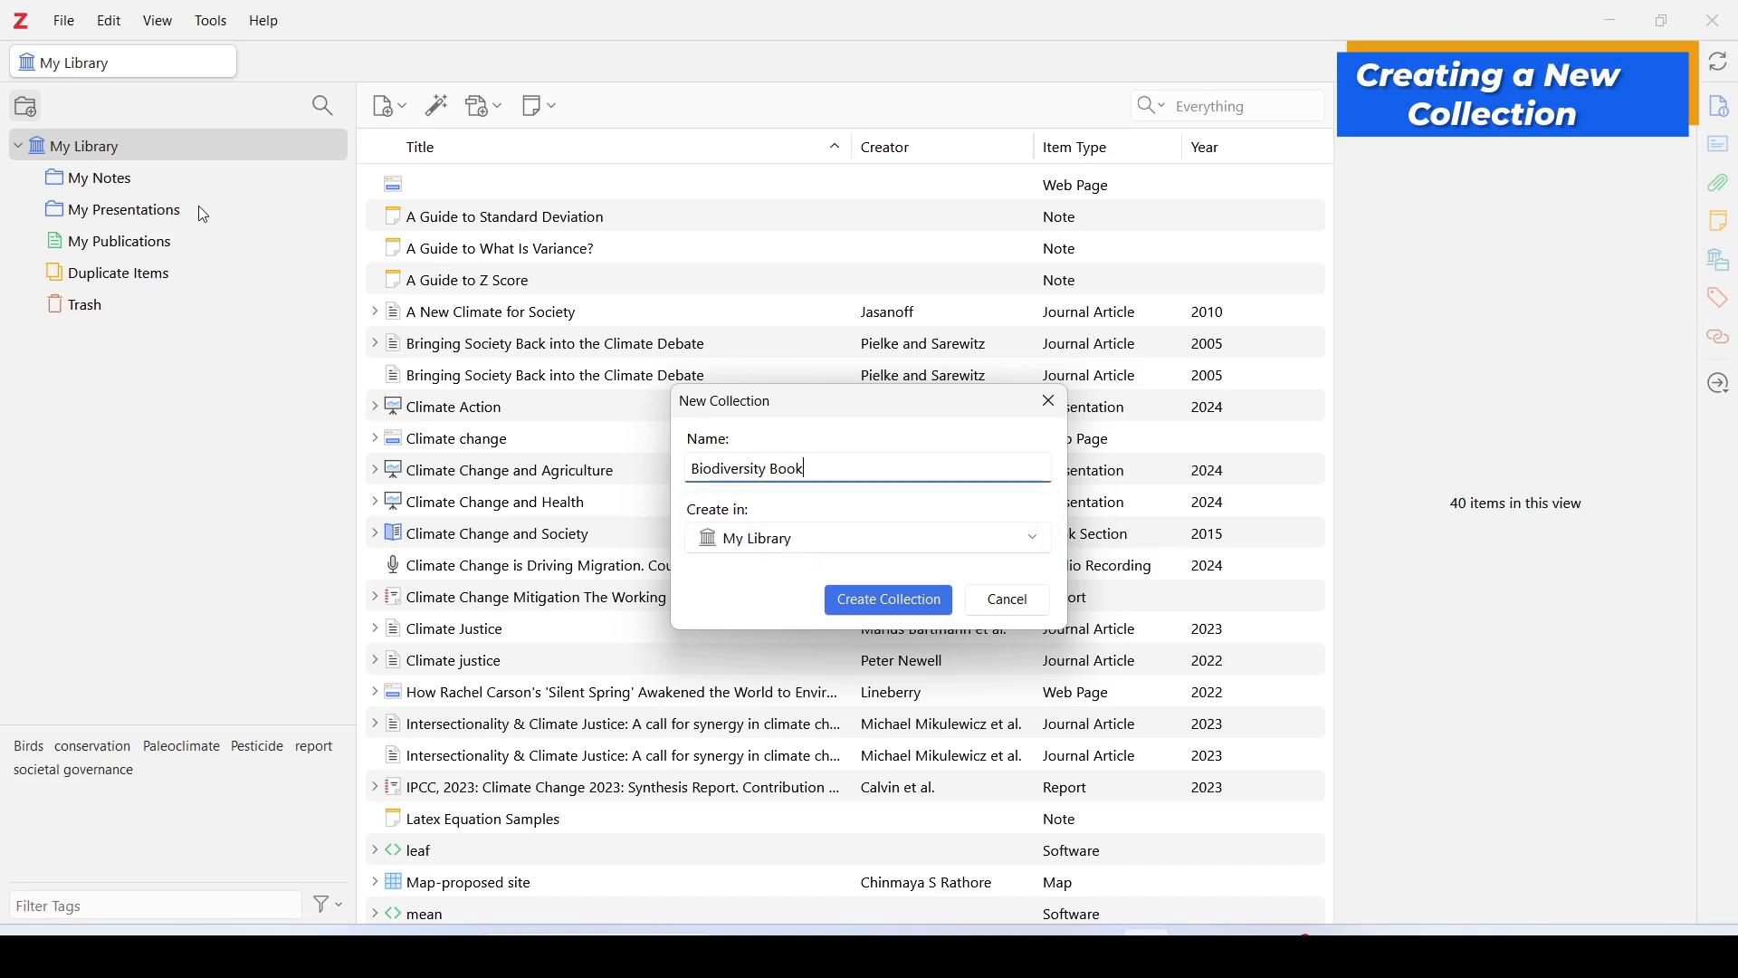
click(1038, 546)
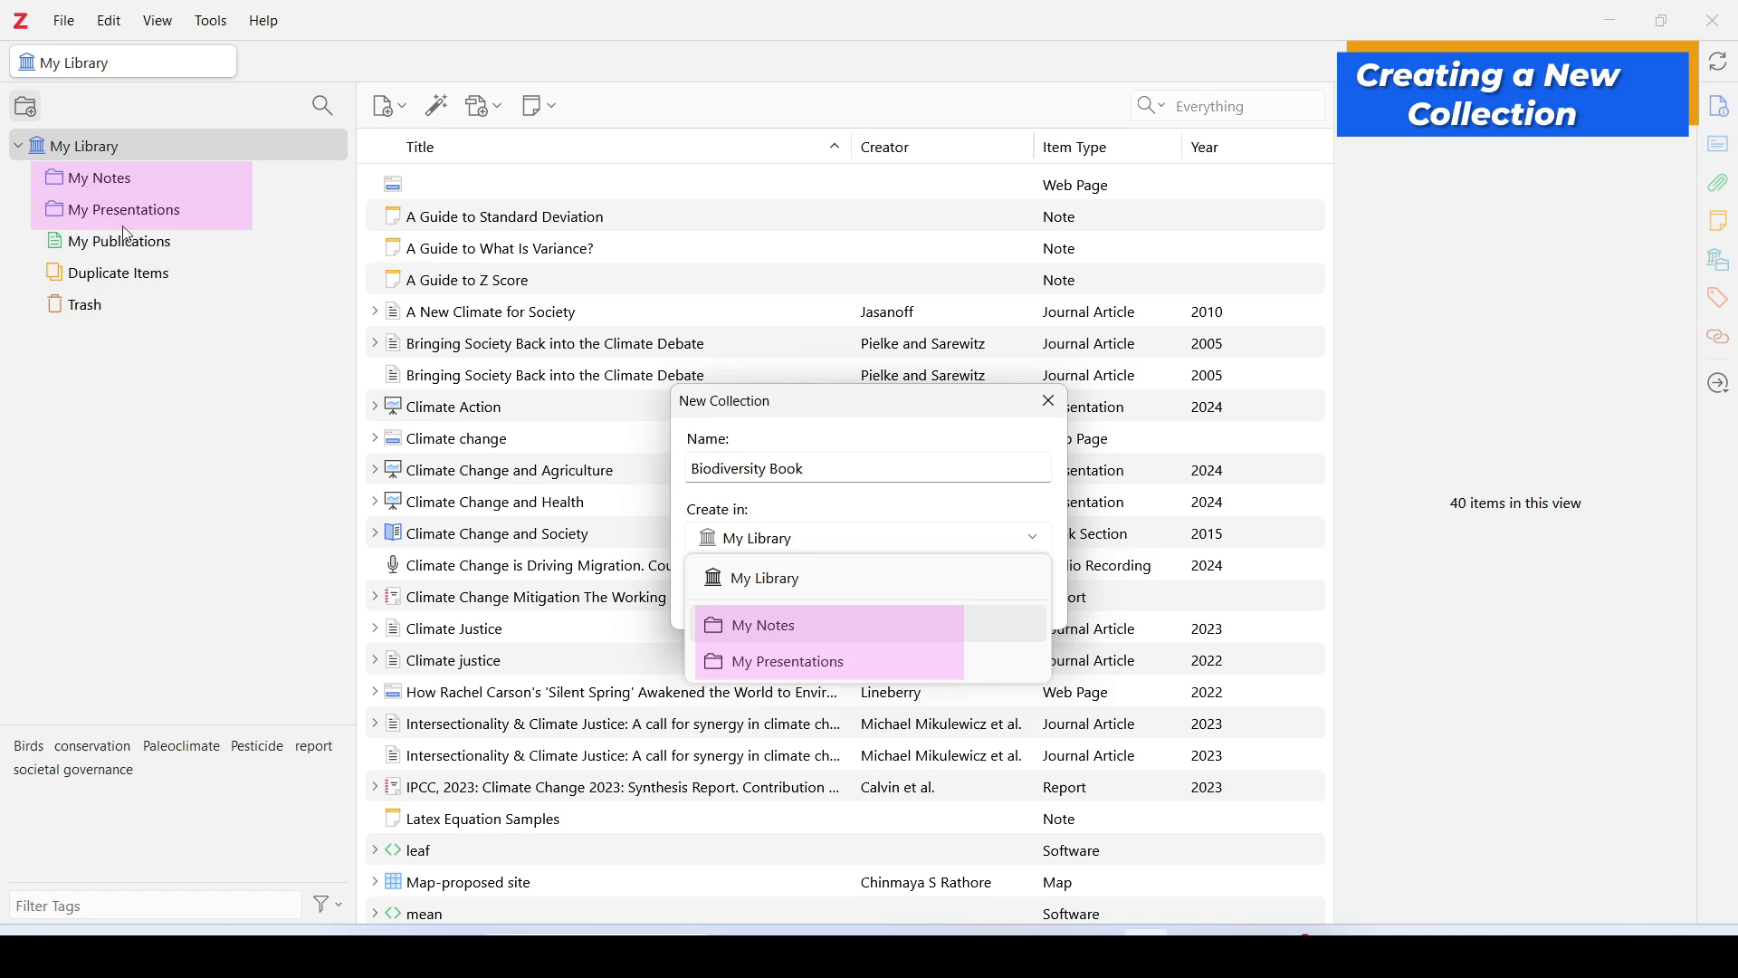
click(805, 591)
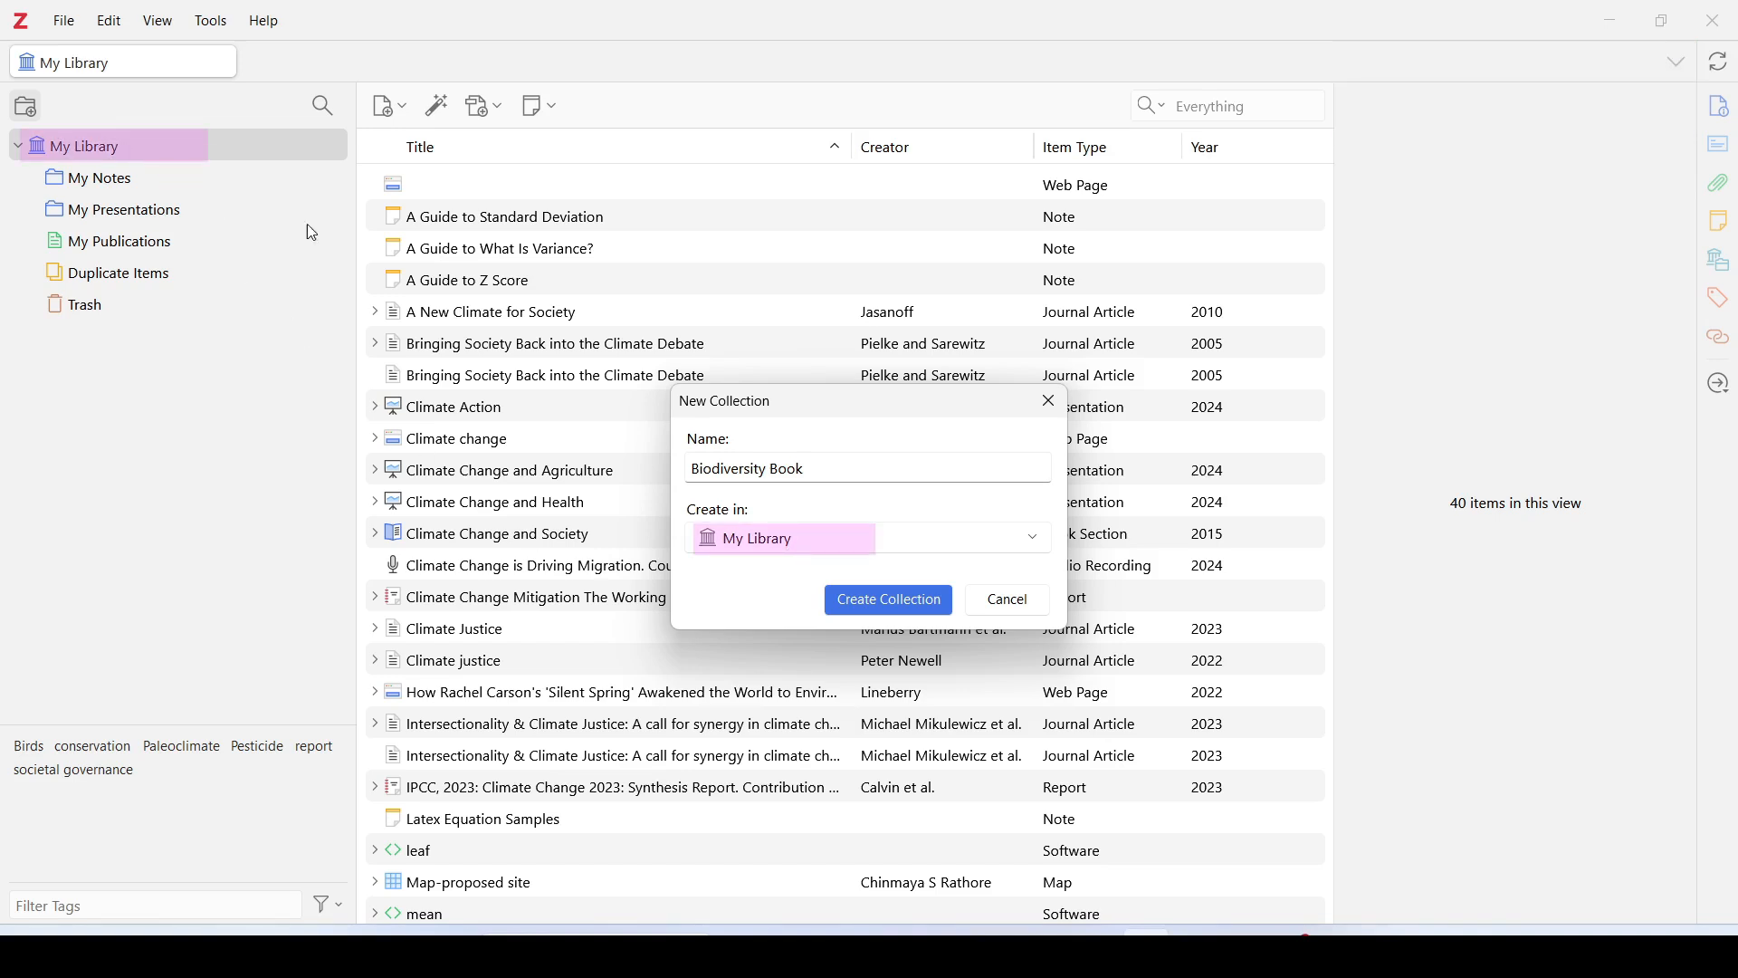
click(889, 601)
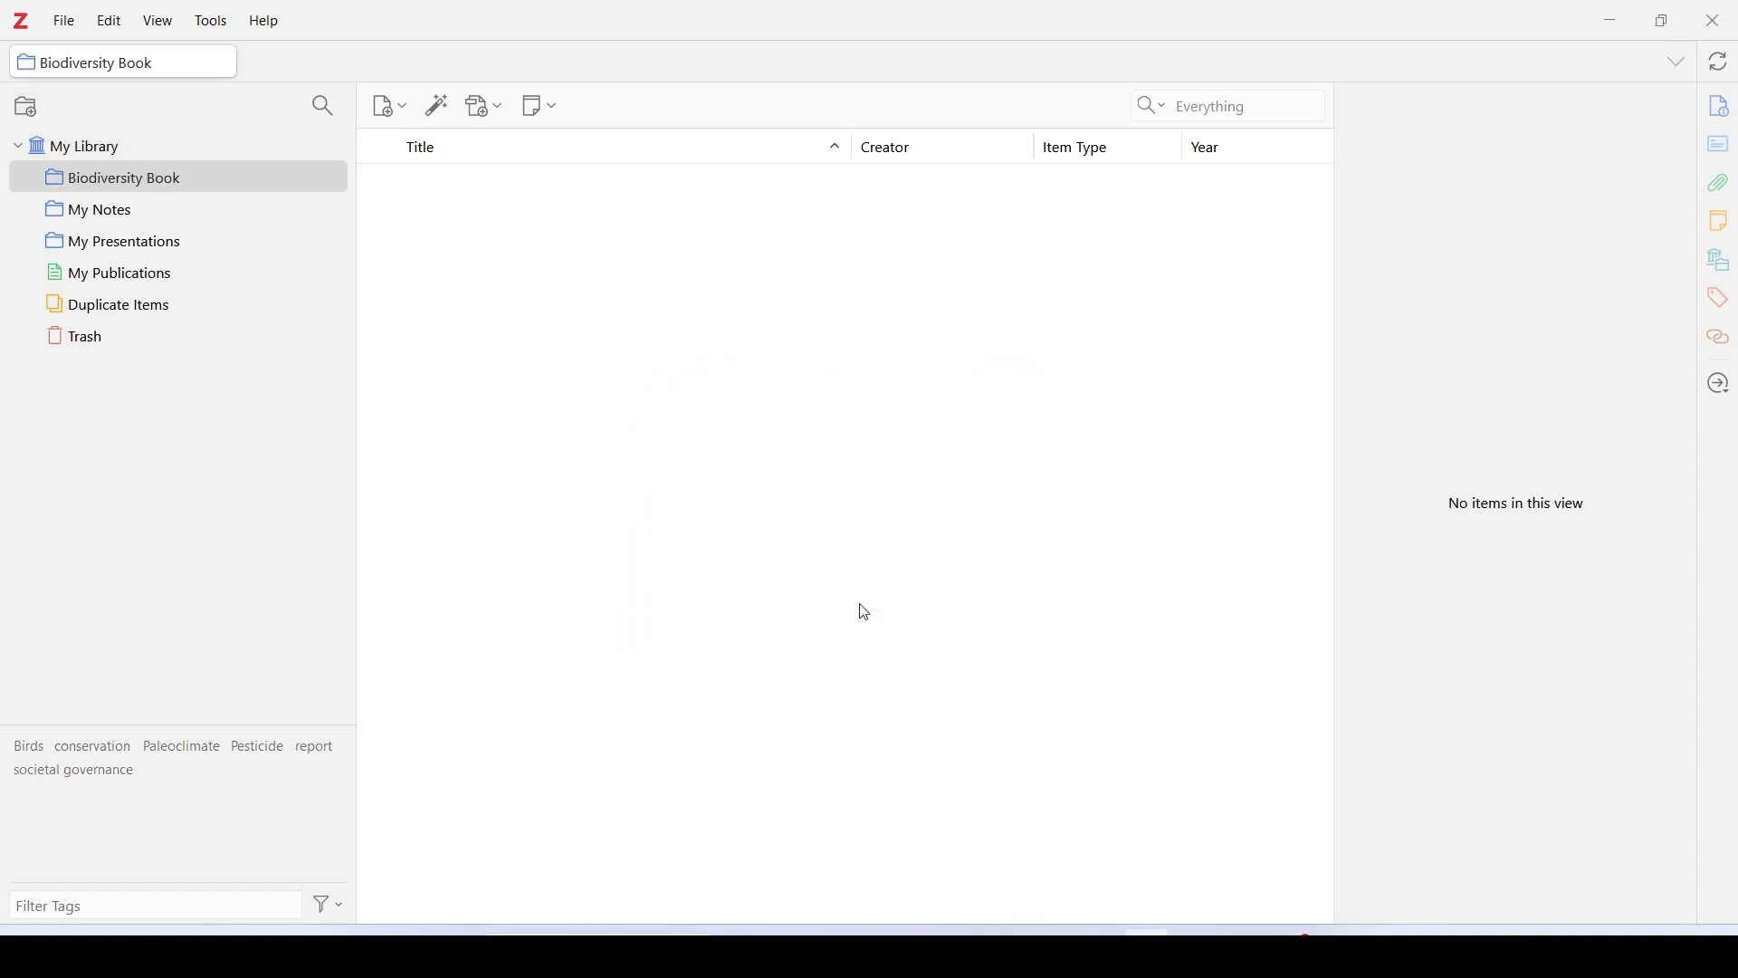
click(248, 181)
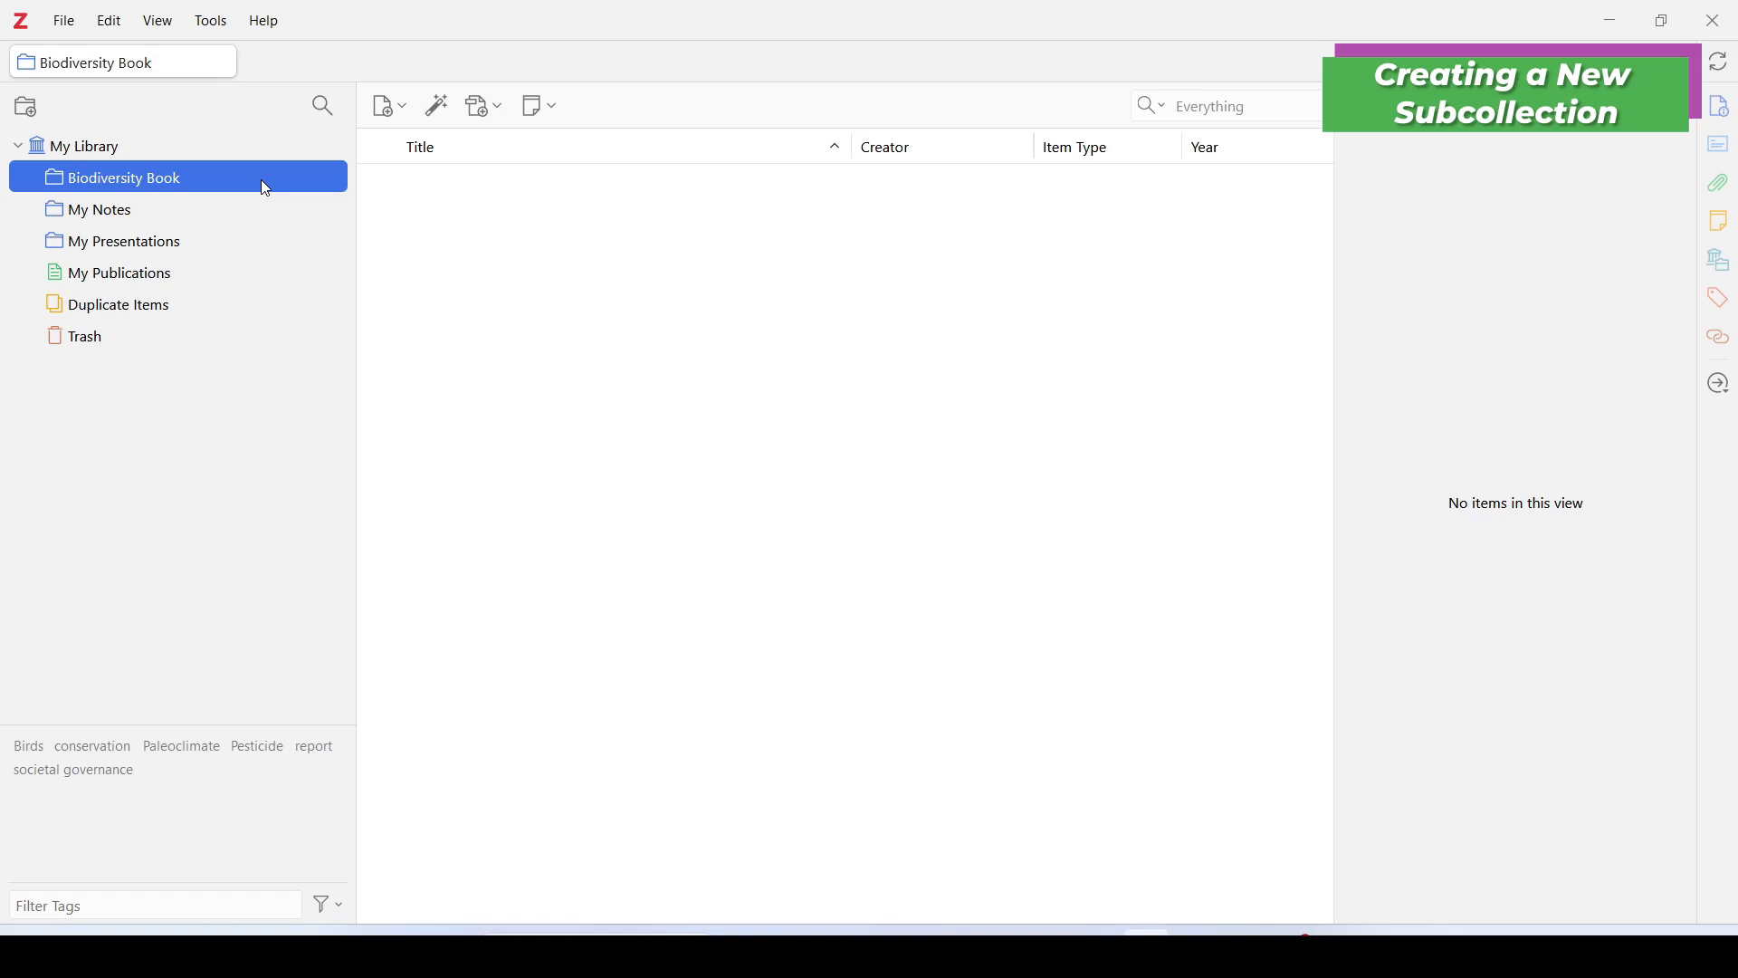
right_click(263, 183)
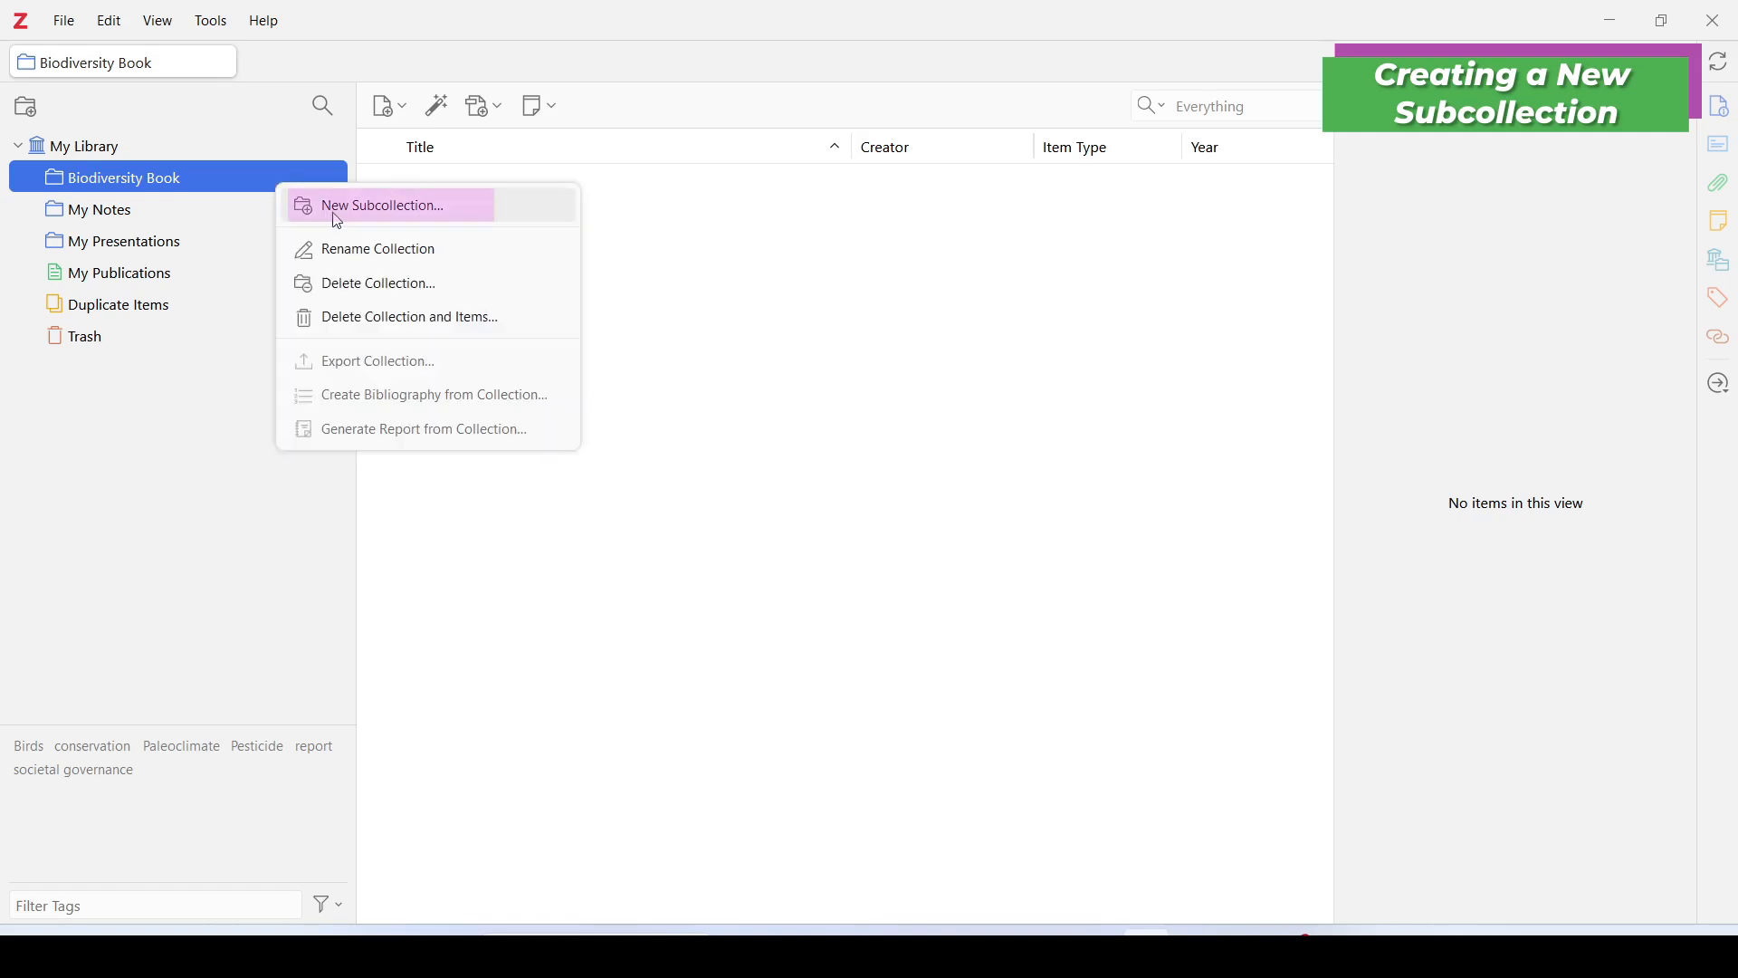
click(191, 179)
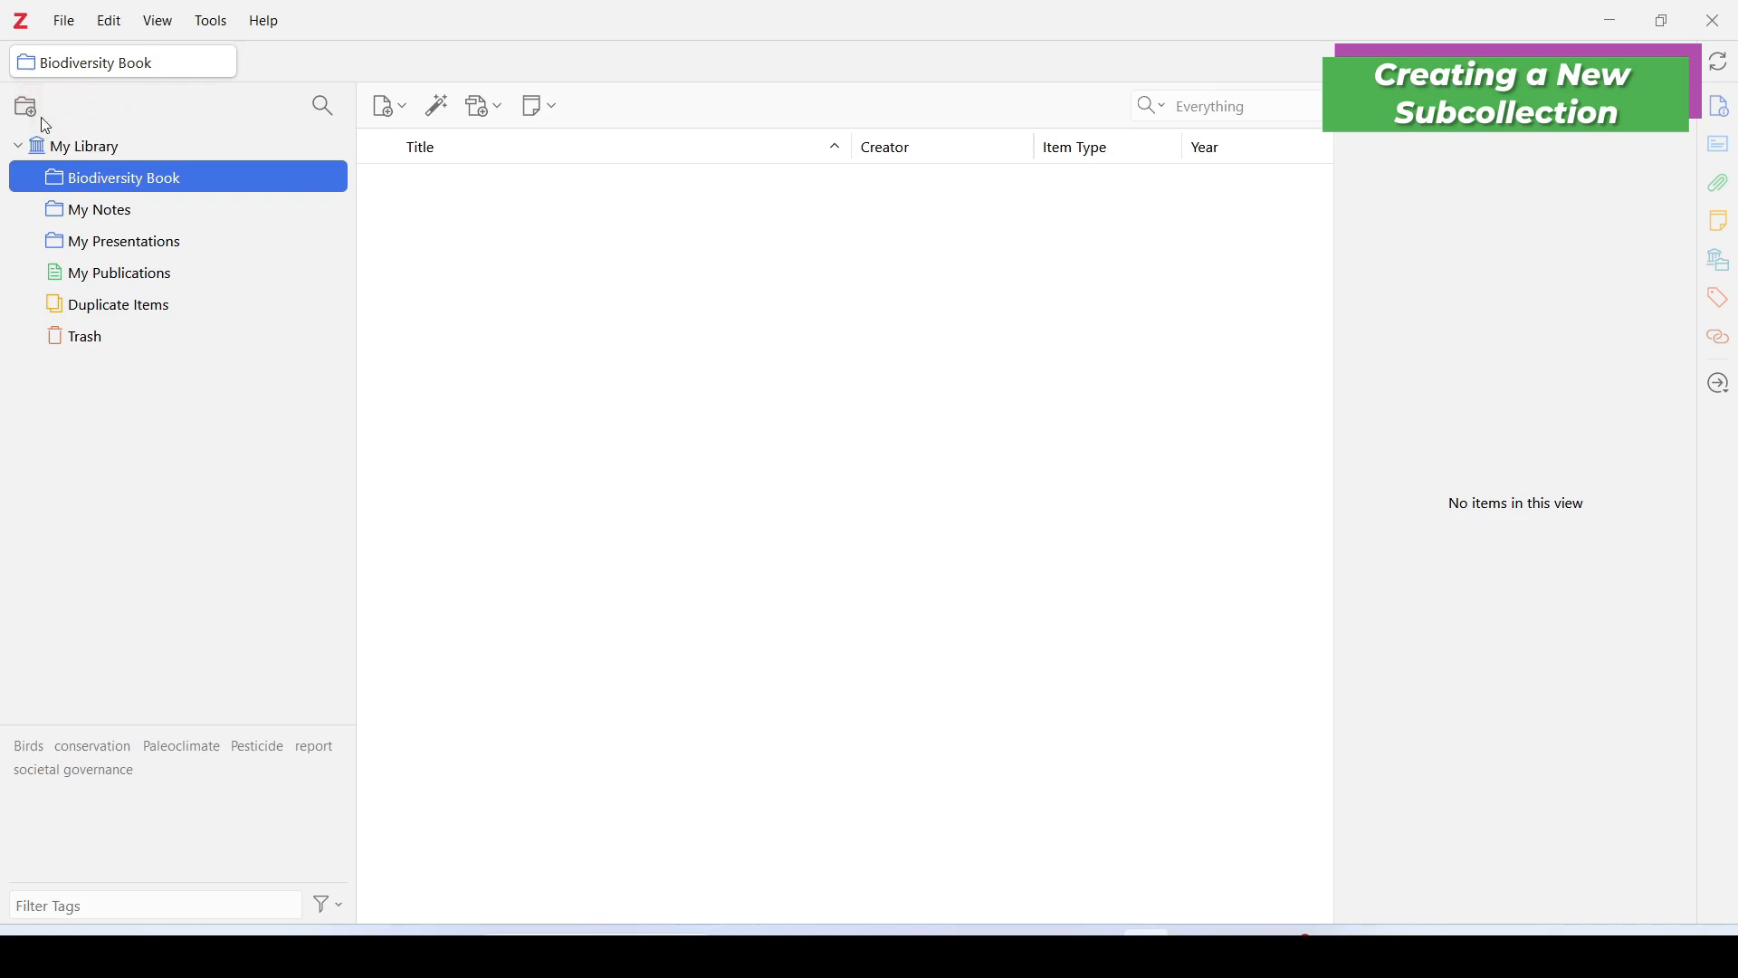
right_click(239, 183)
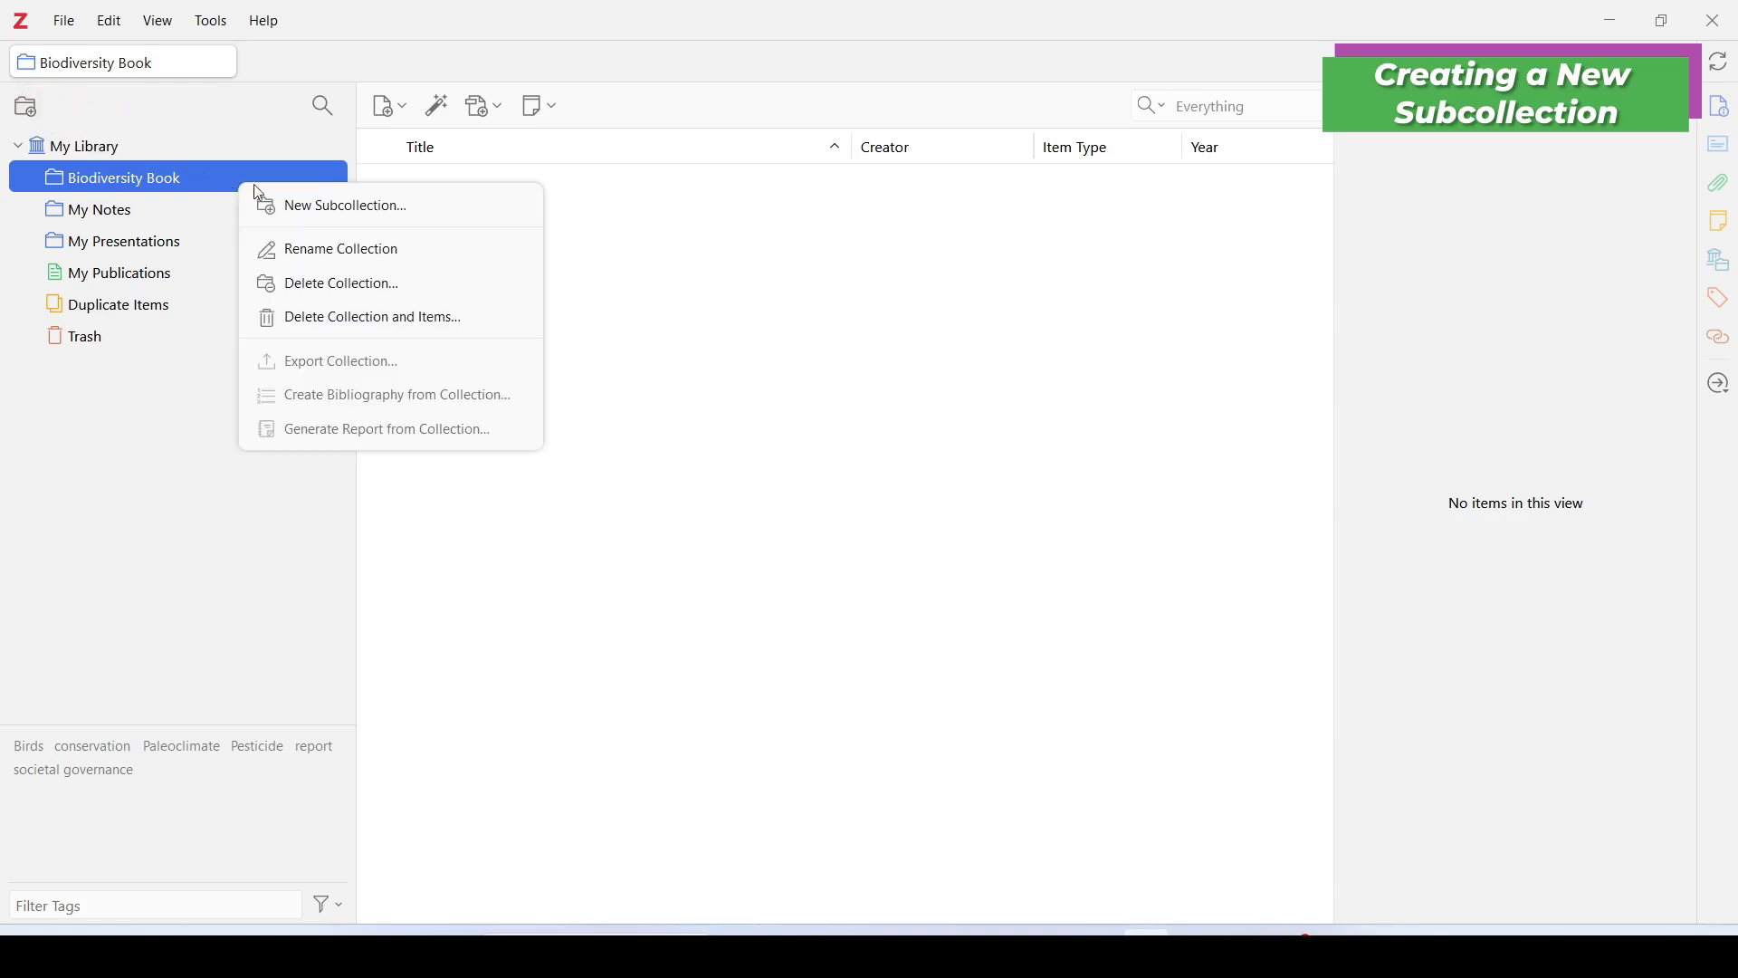
click(326, 202)
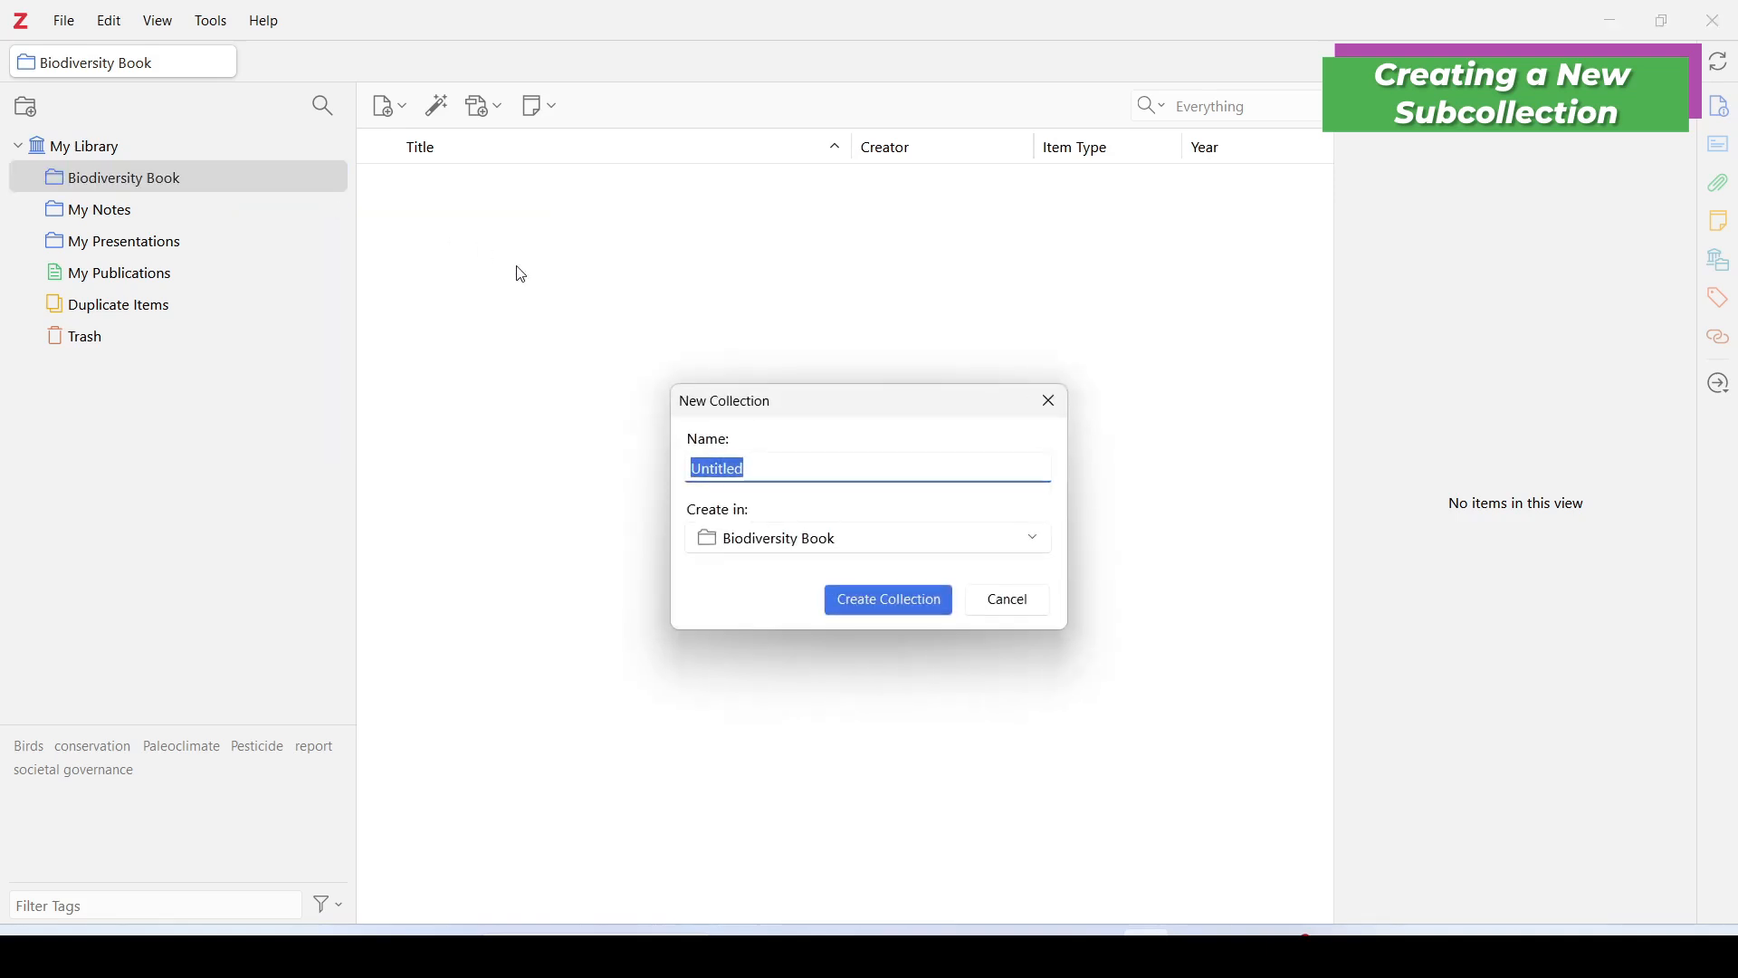
click(1049, 401)
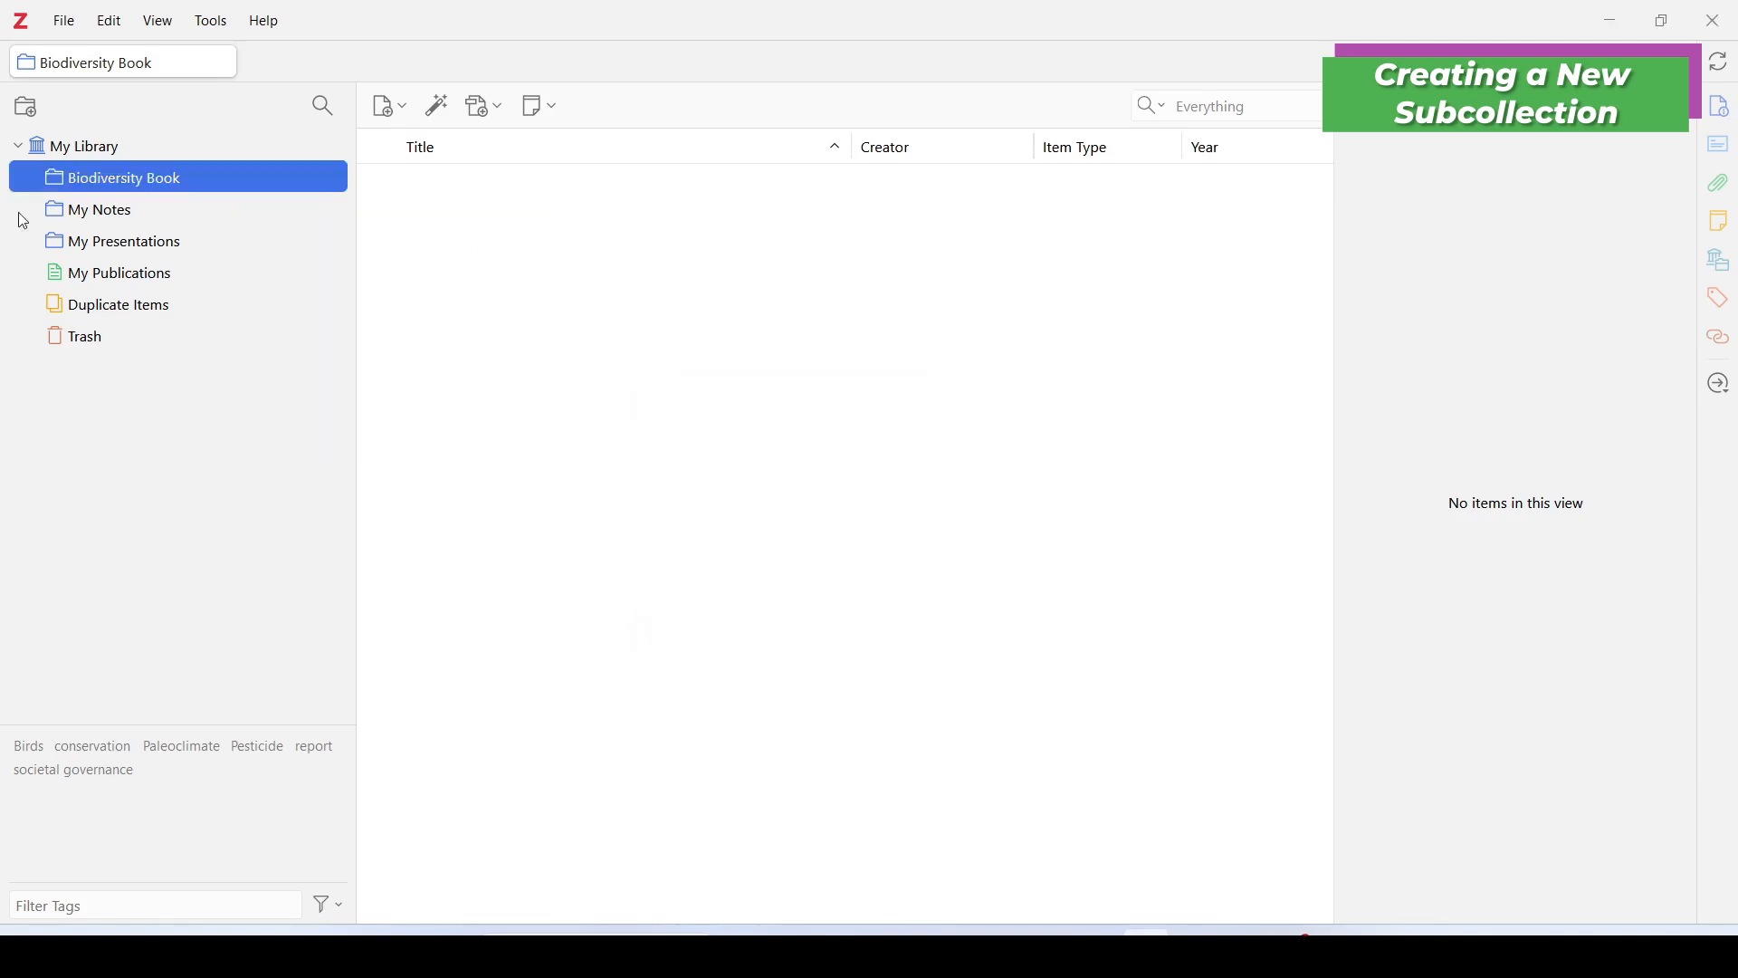
Step: Create a subcollection named "Chapter1 -Introduction" in the Biodiversity Book collection
click(25, 106)
drag(788, 399, 765, 235)
key(BackSpace)
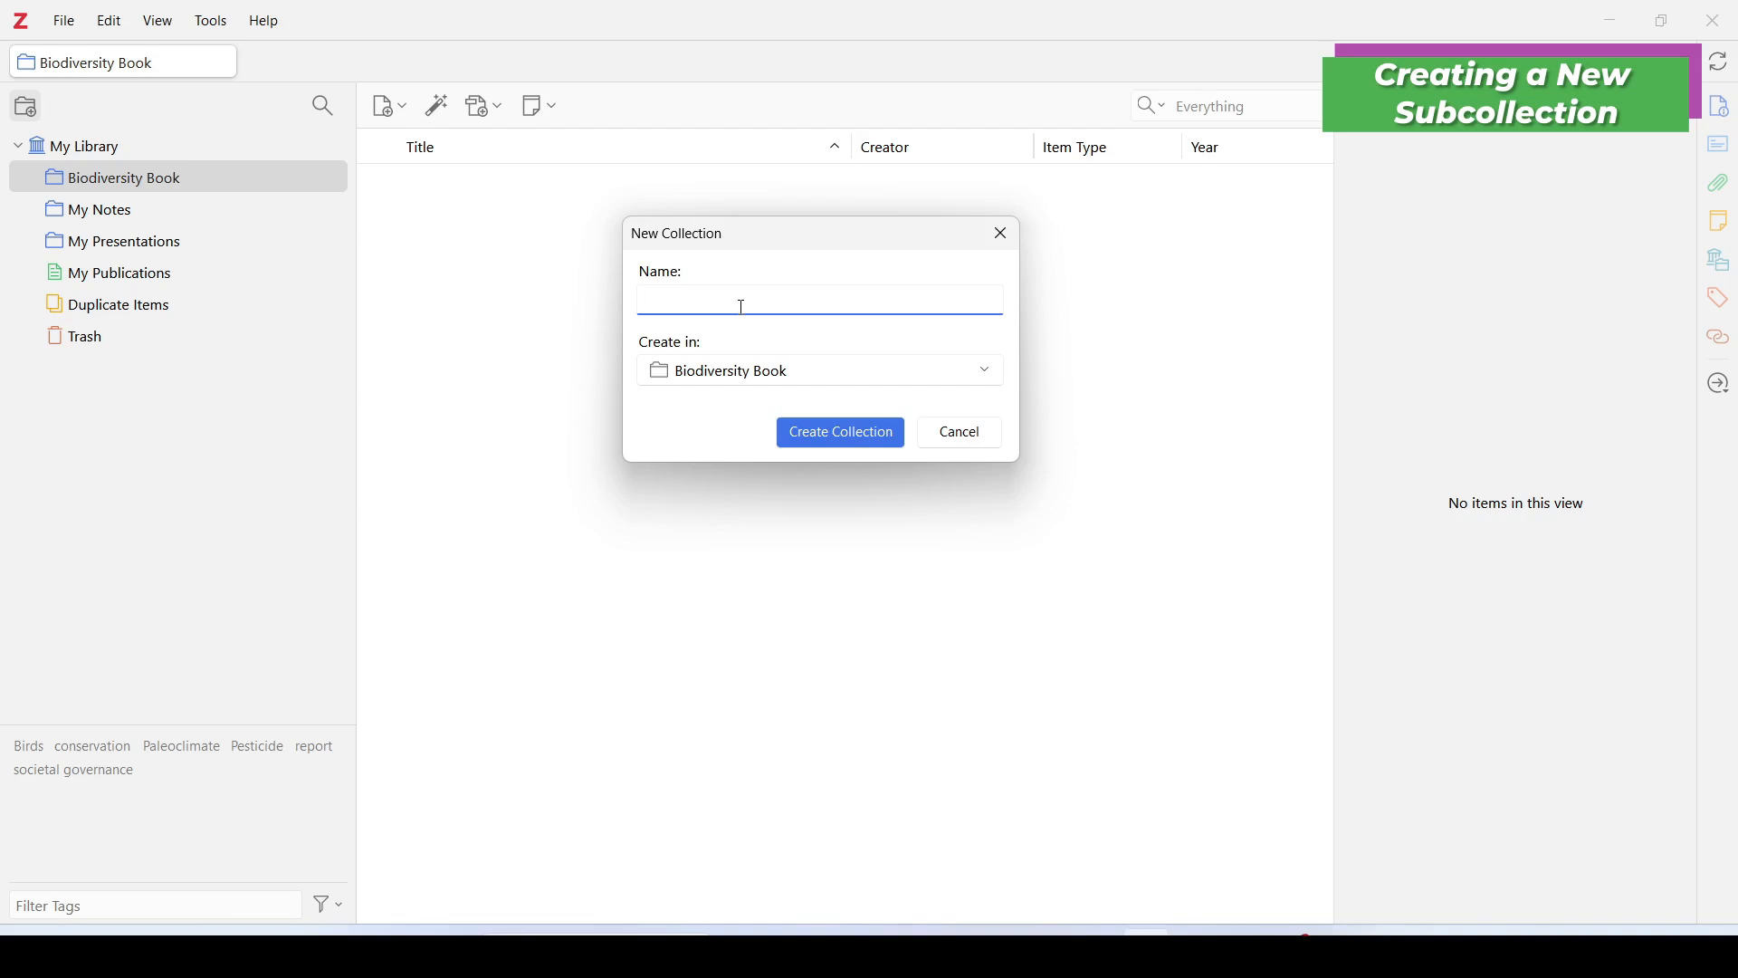
text(Chapter1 -Introduction)
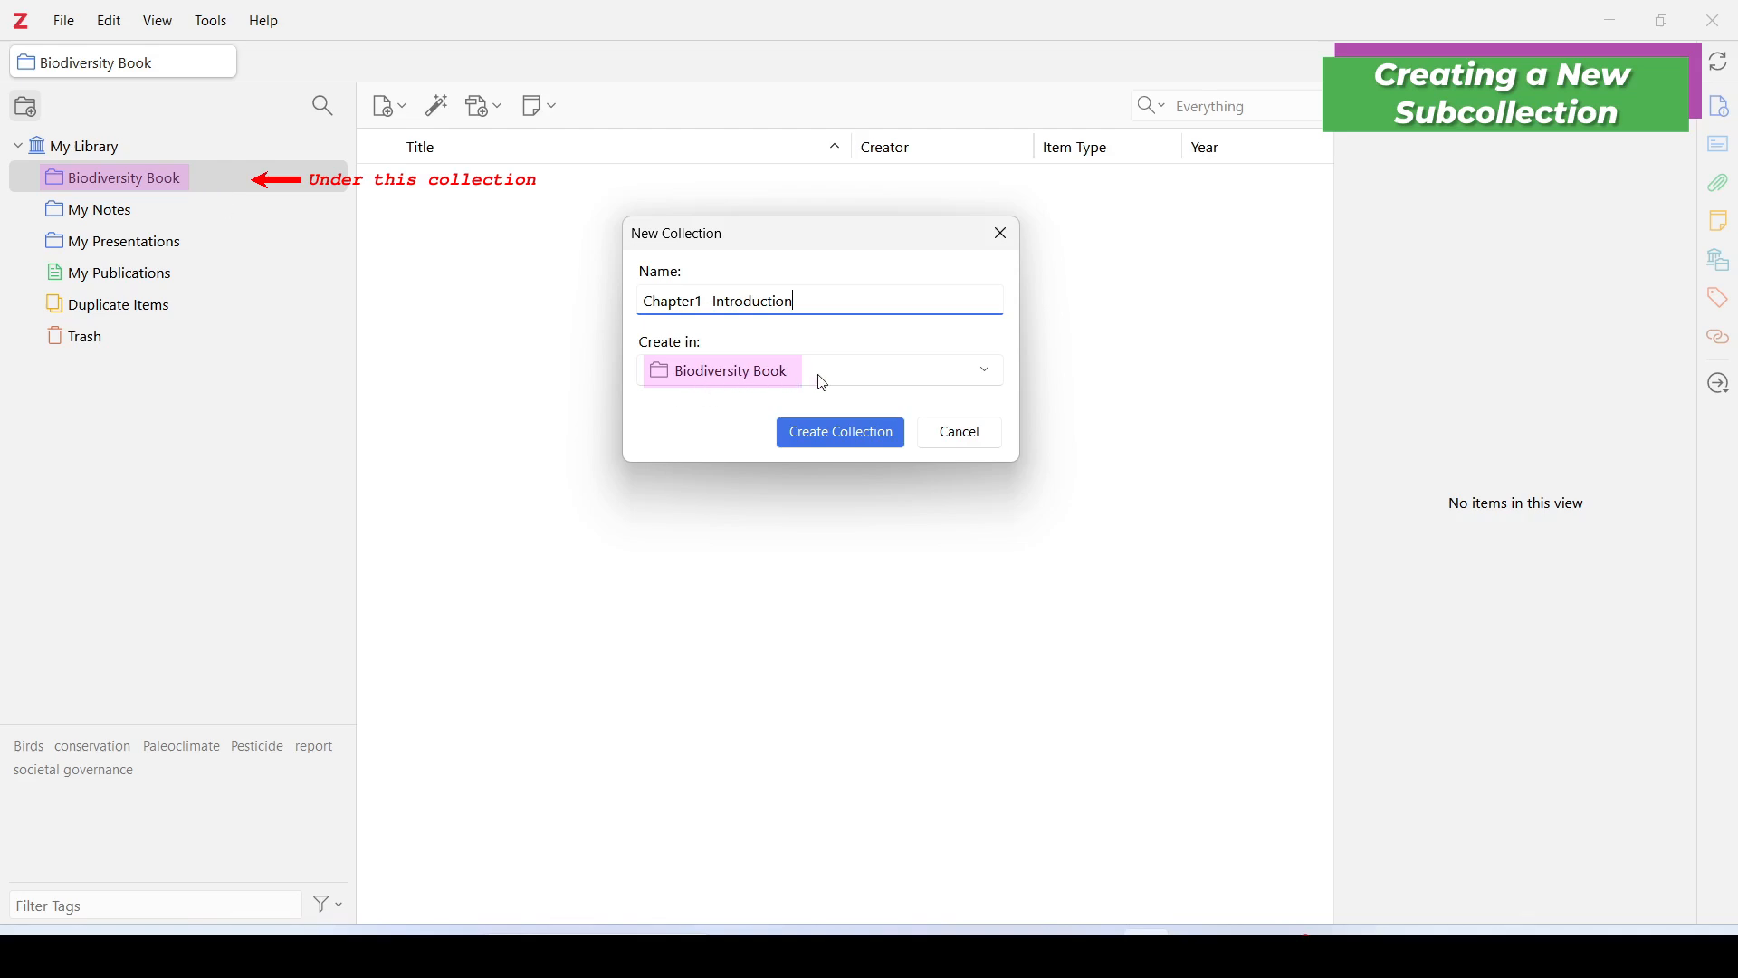
click(817, 432)
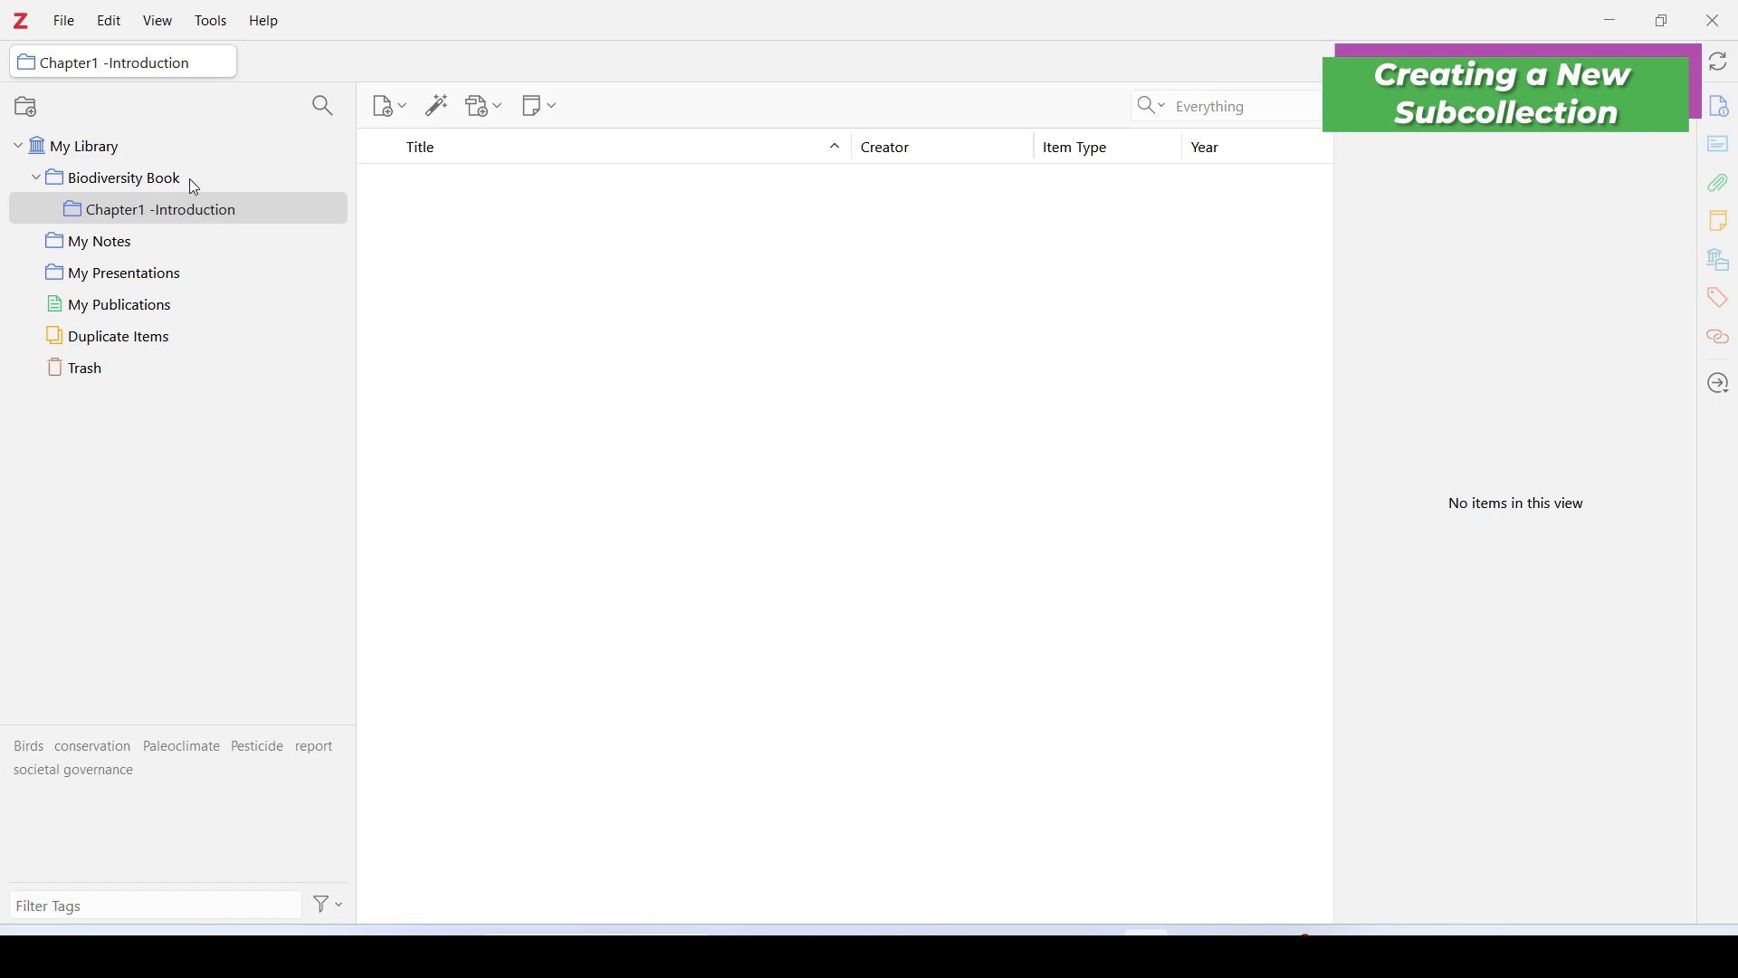
Step: Create a second subcollection named "Chapter 2- Species Under Threat" in the Biodiversity Book collection
click(194, 219)
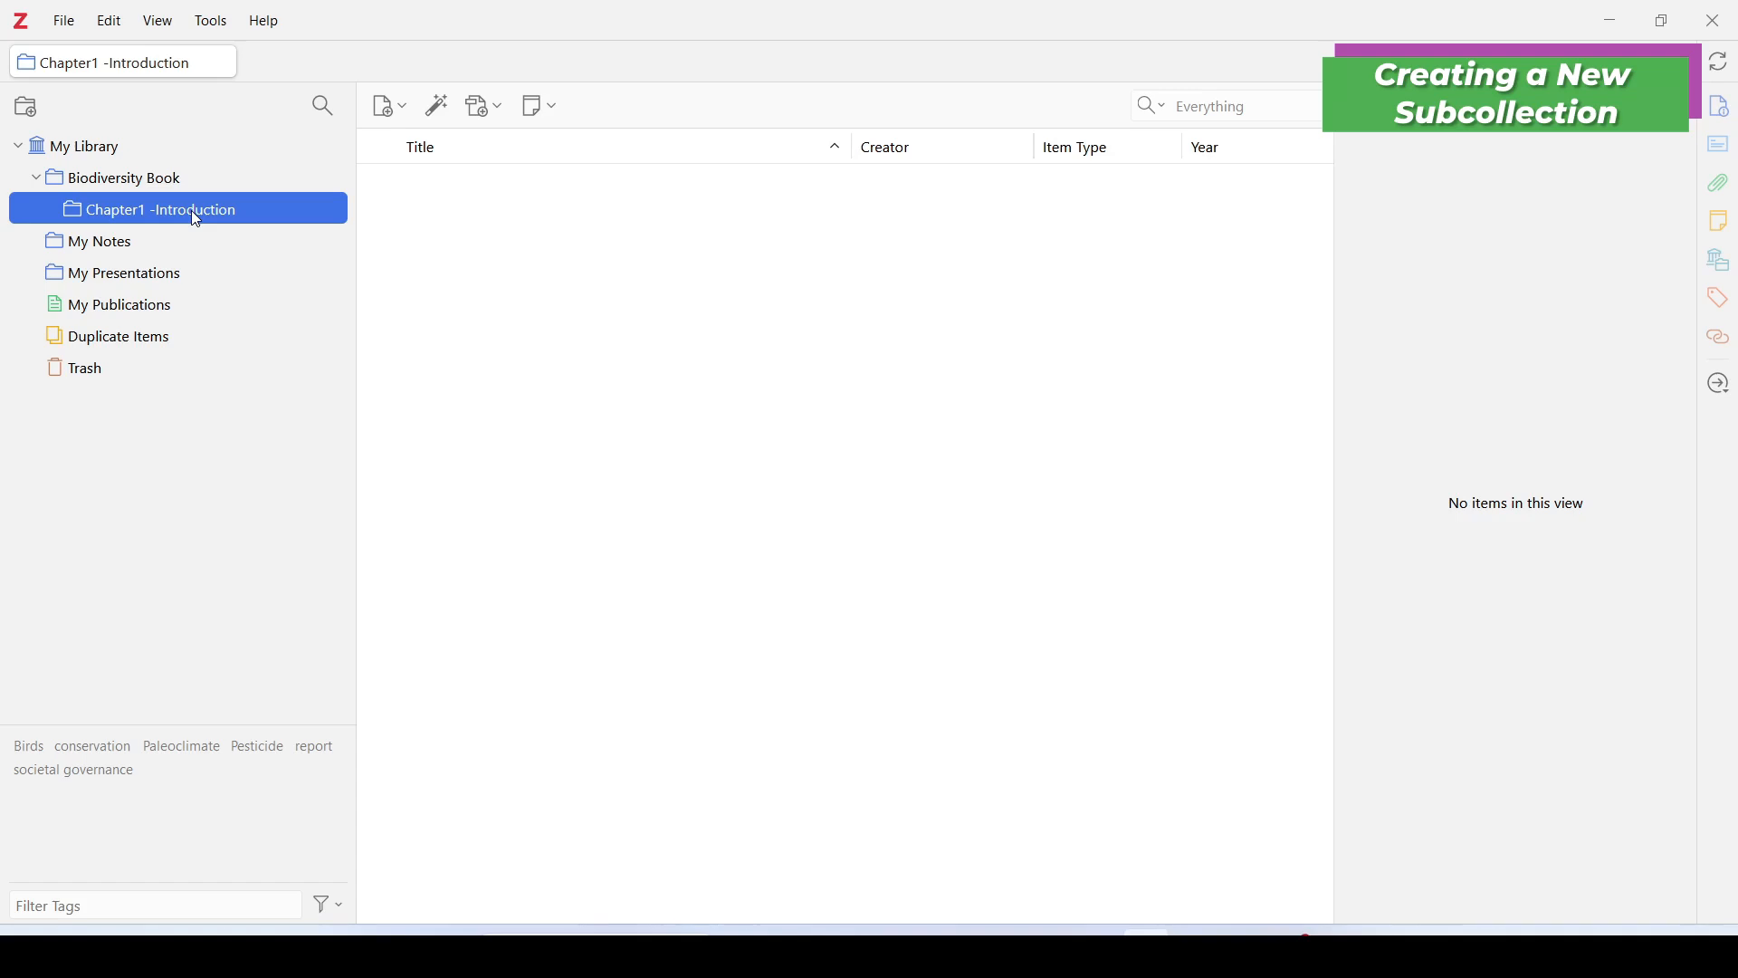
click(172, 181)
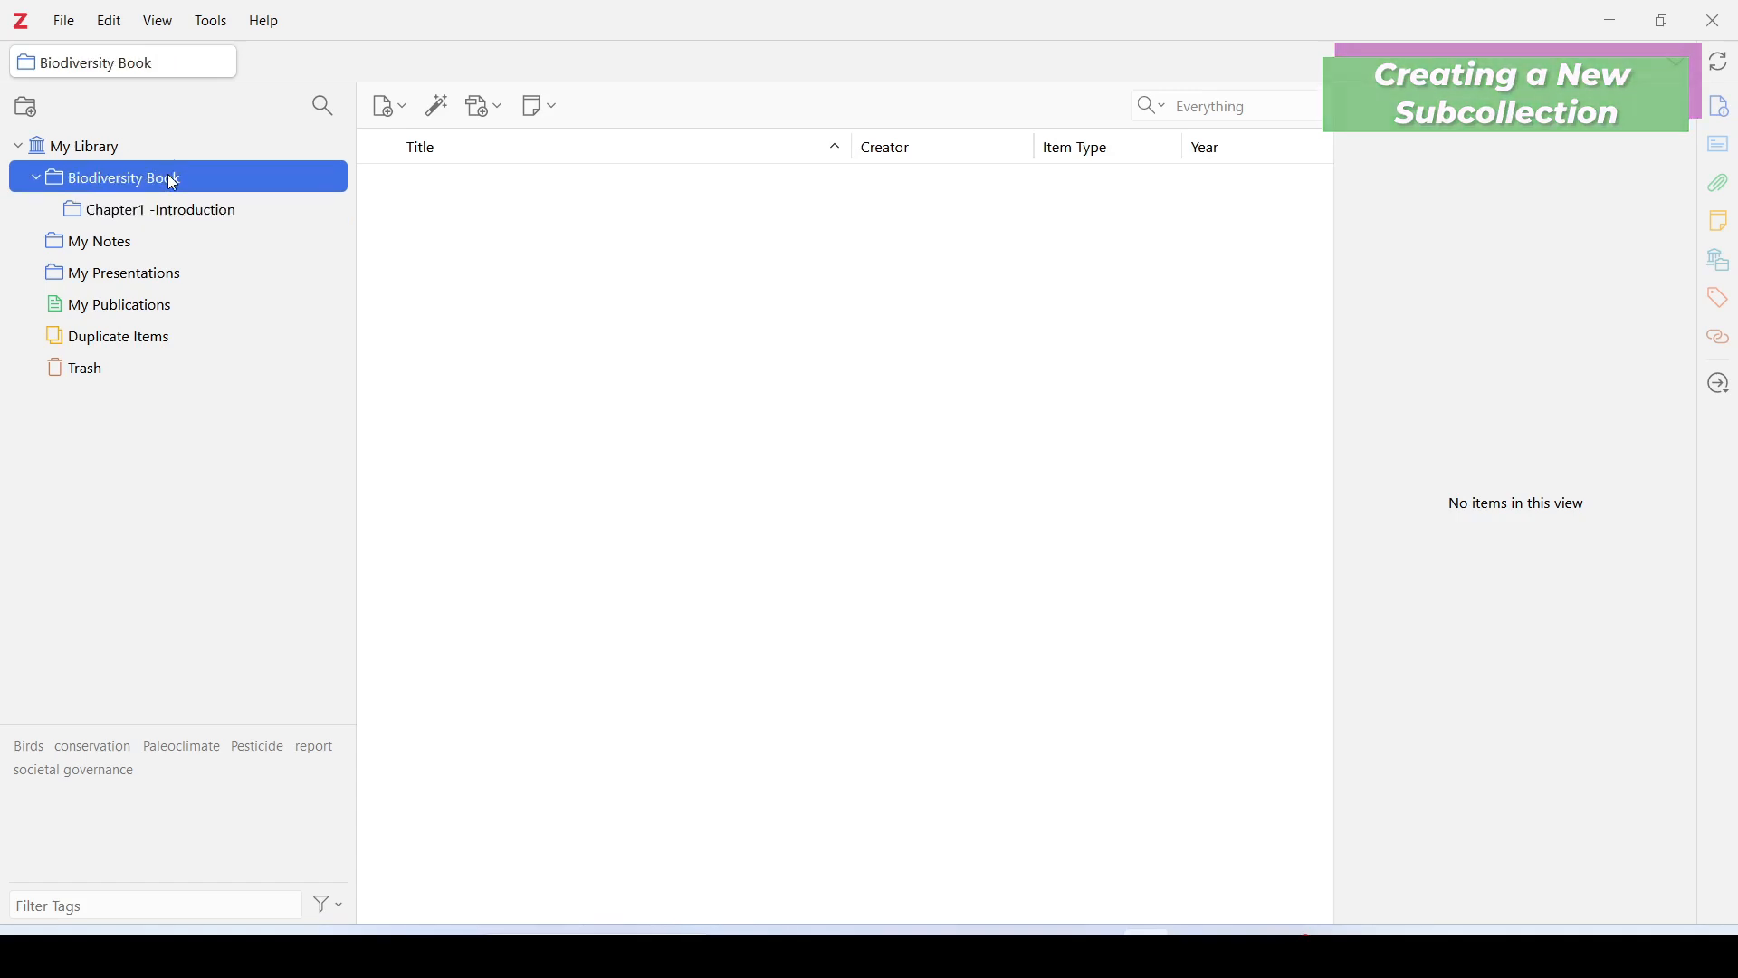
right_click(189, 186)
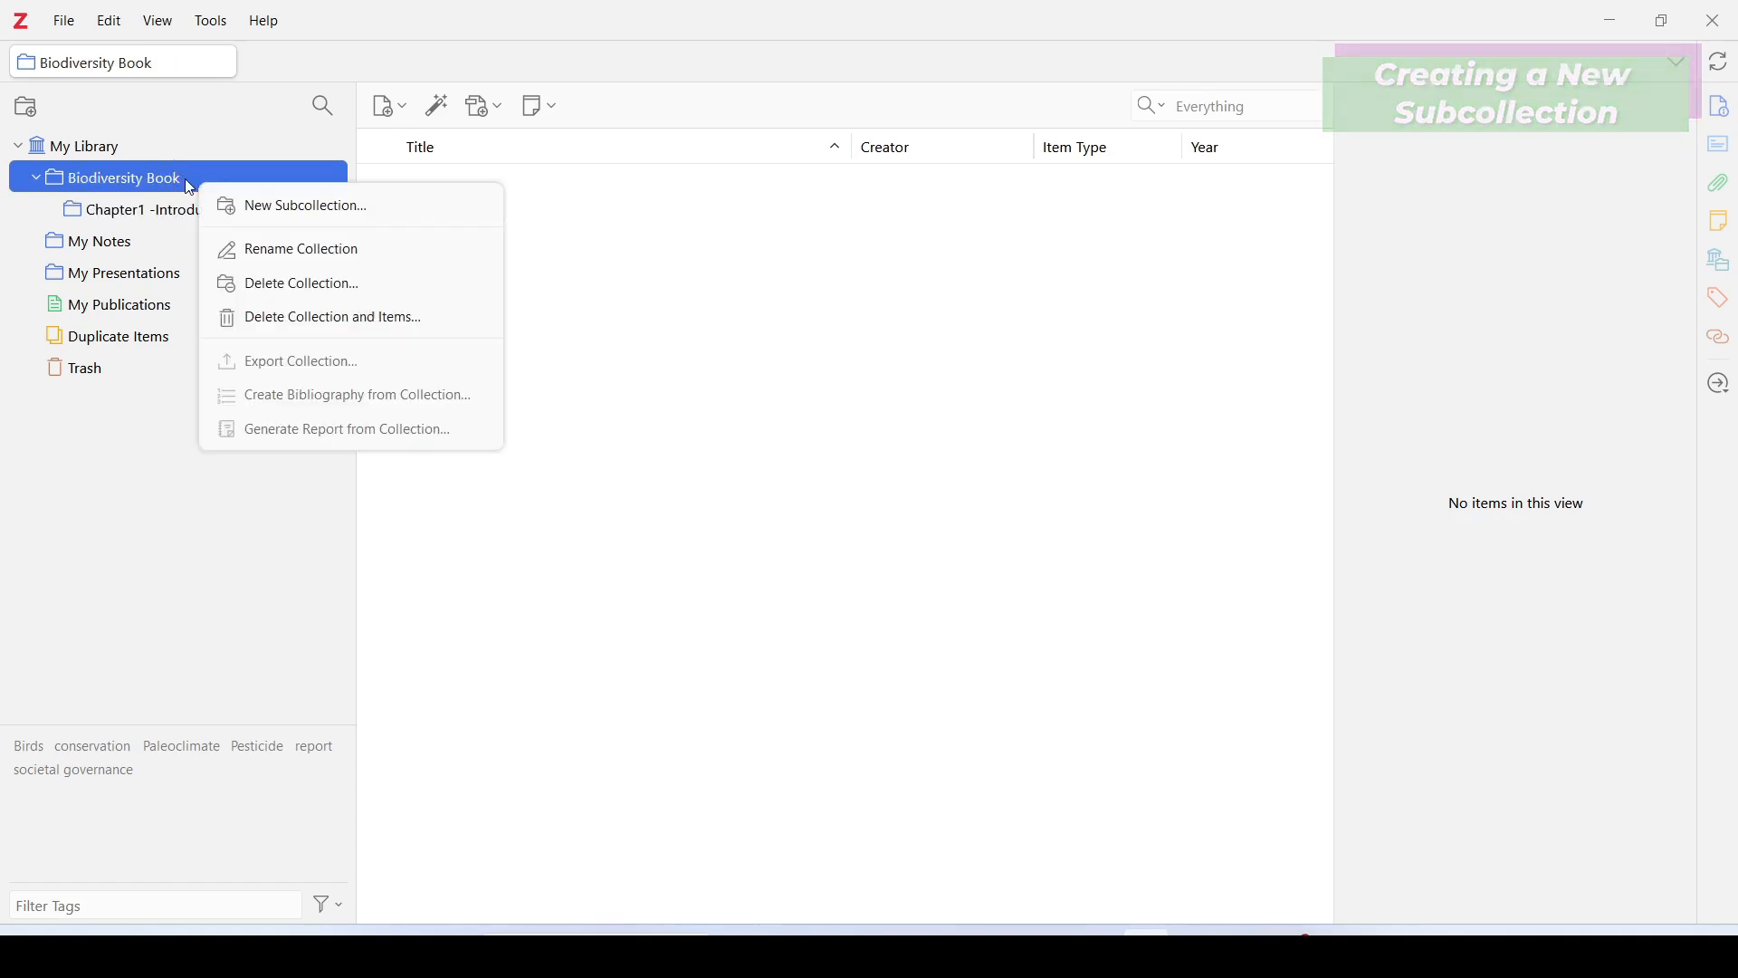
click(281, 210)
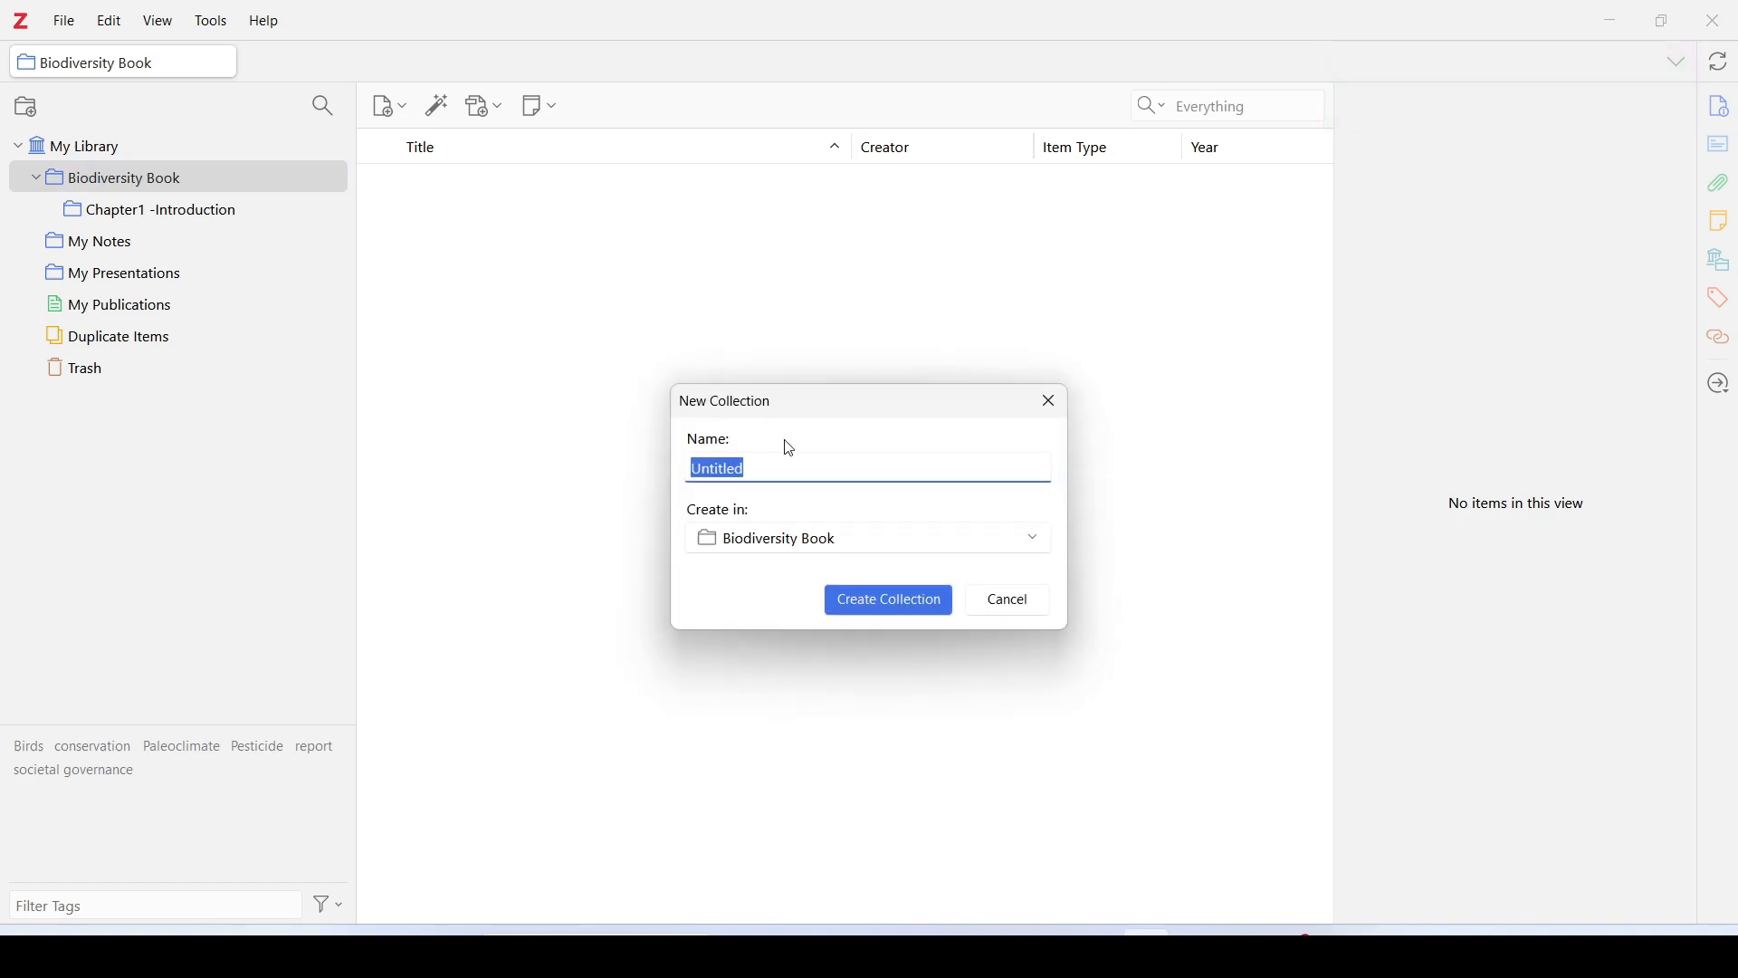
text(Chapter 2- Species Under Threat)
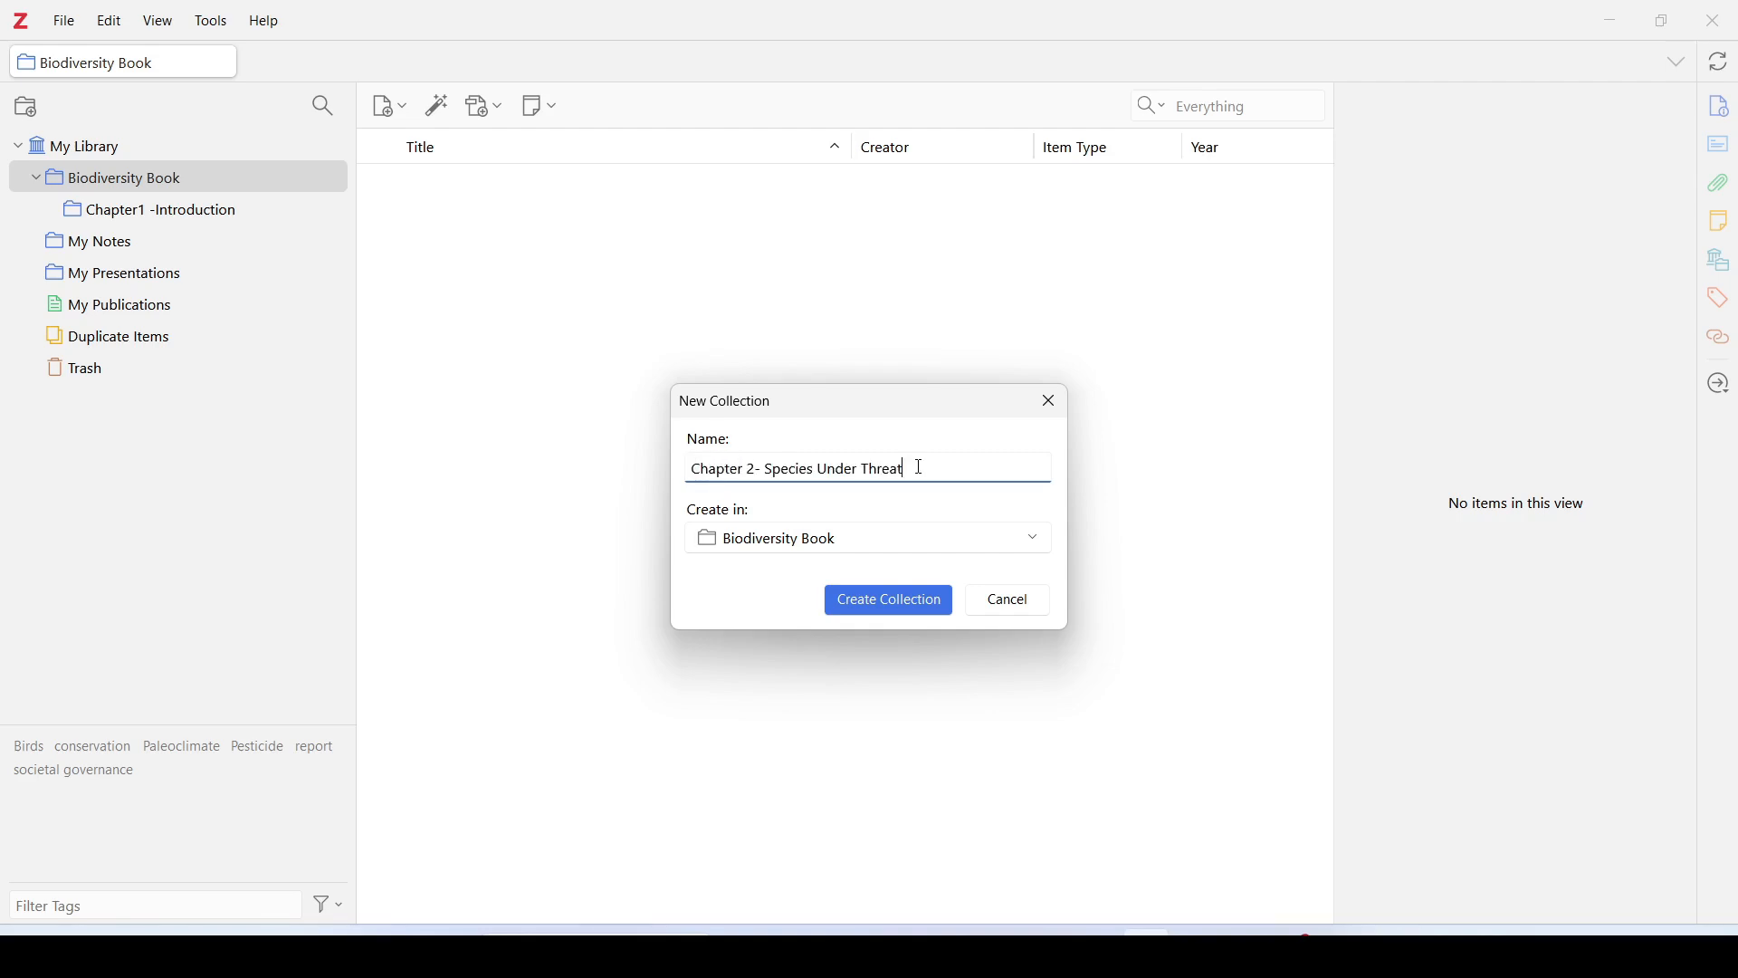
click(882, 605)
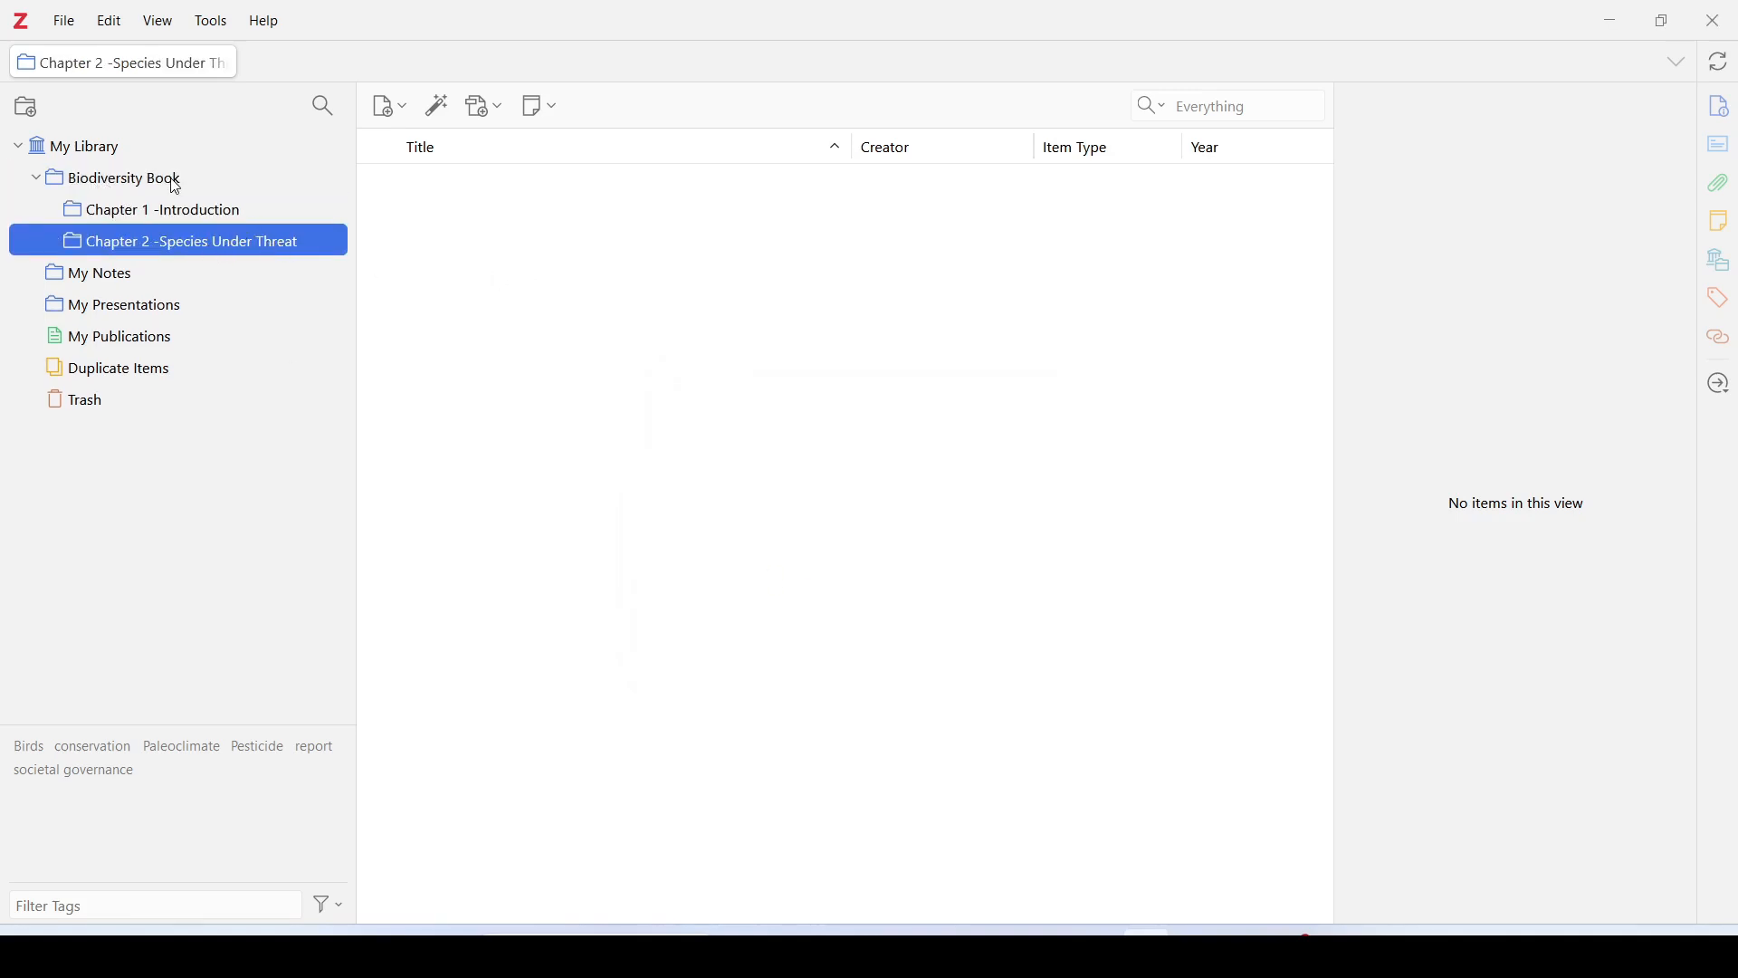
Step: Create a subcollection named "Section 1 - On Way to Extinction" inside the Chapter 2 subcollection
right_click(229, 242)
click(257, 232)
right_click(257, 232)
click(383, 263)
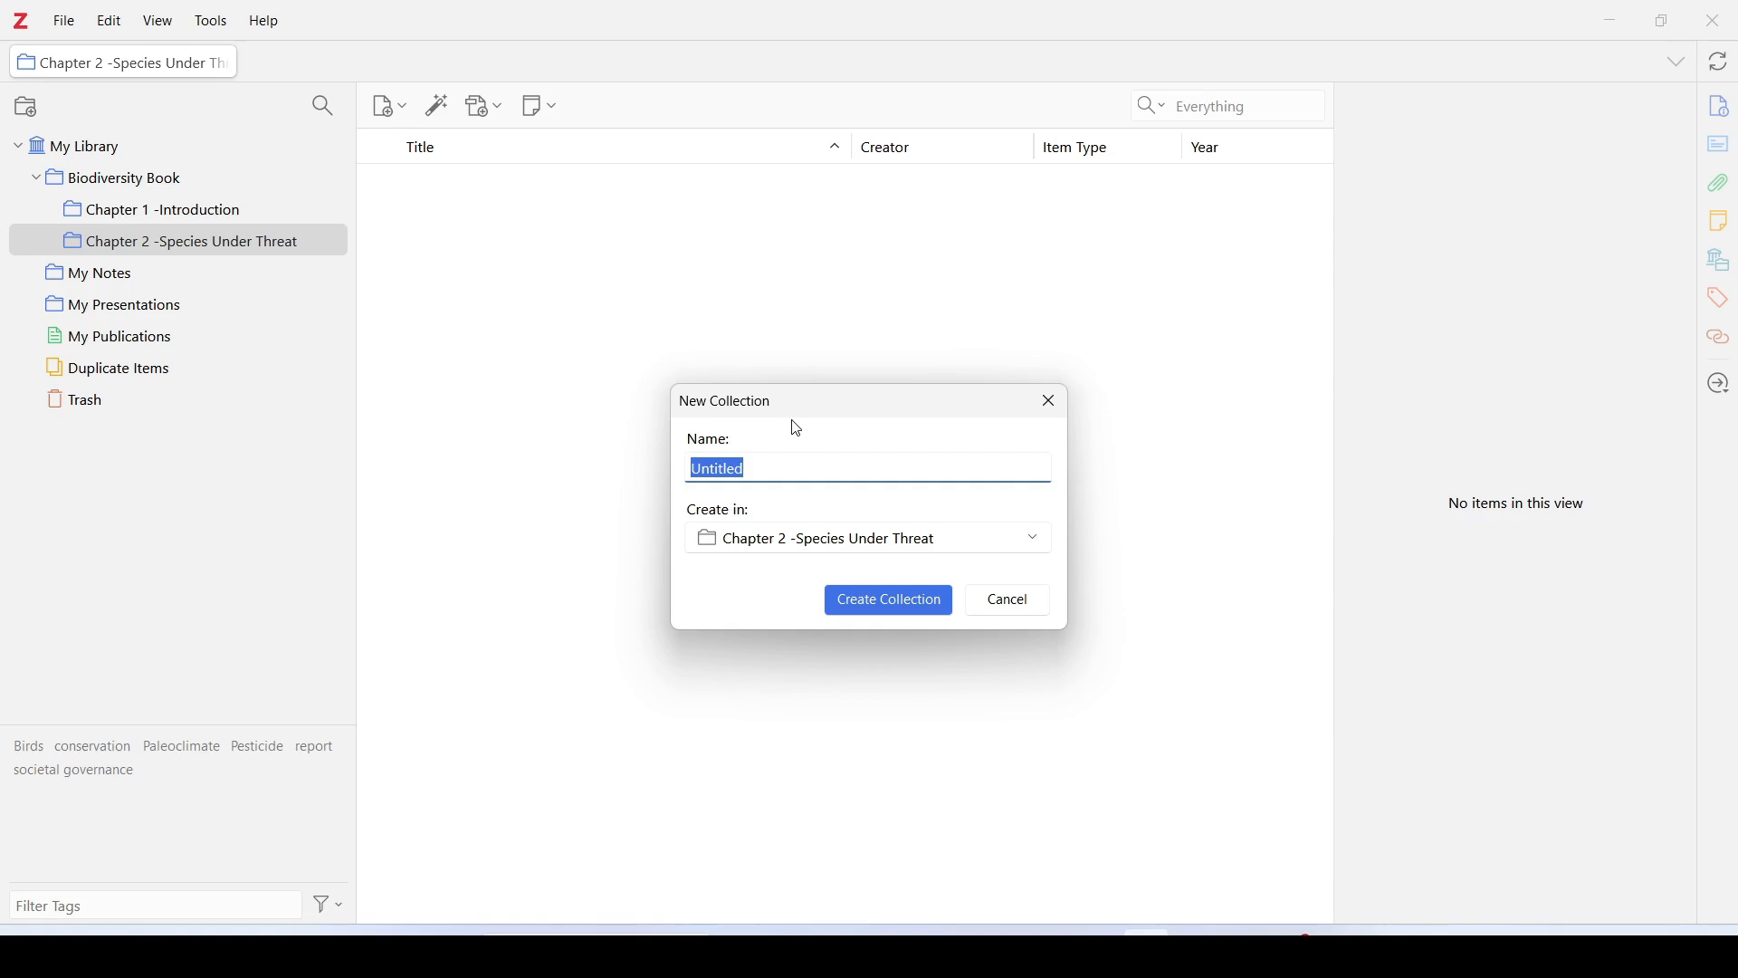
text(Section 1 - On Way to Extinction)
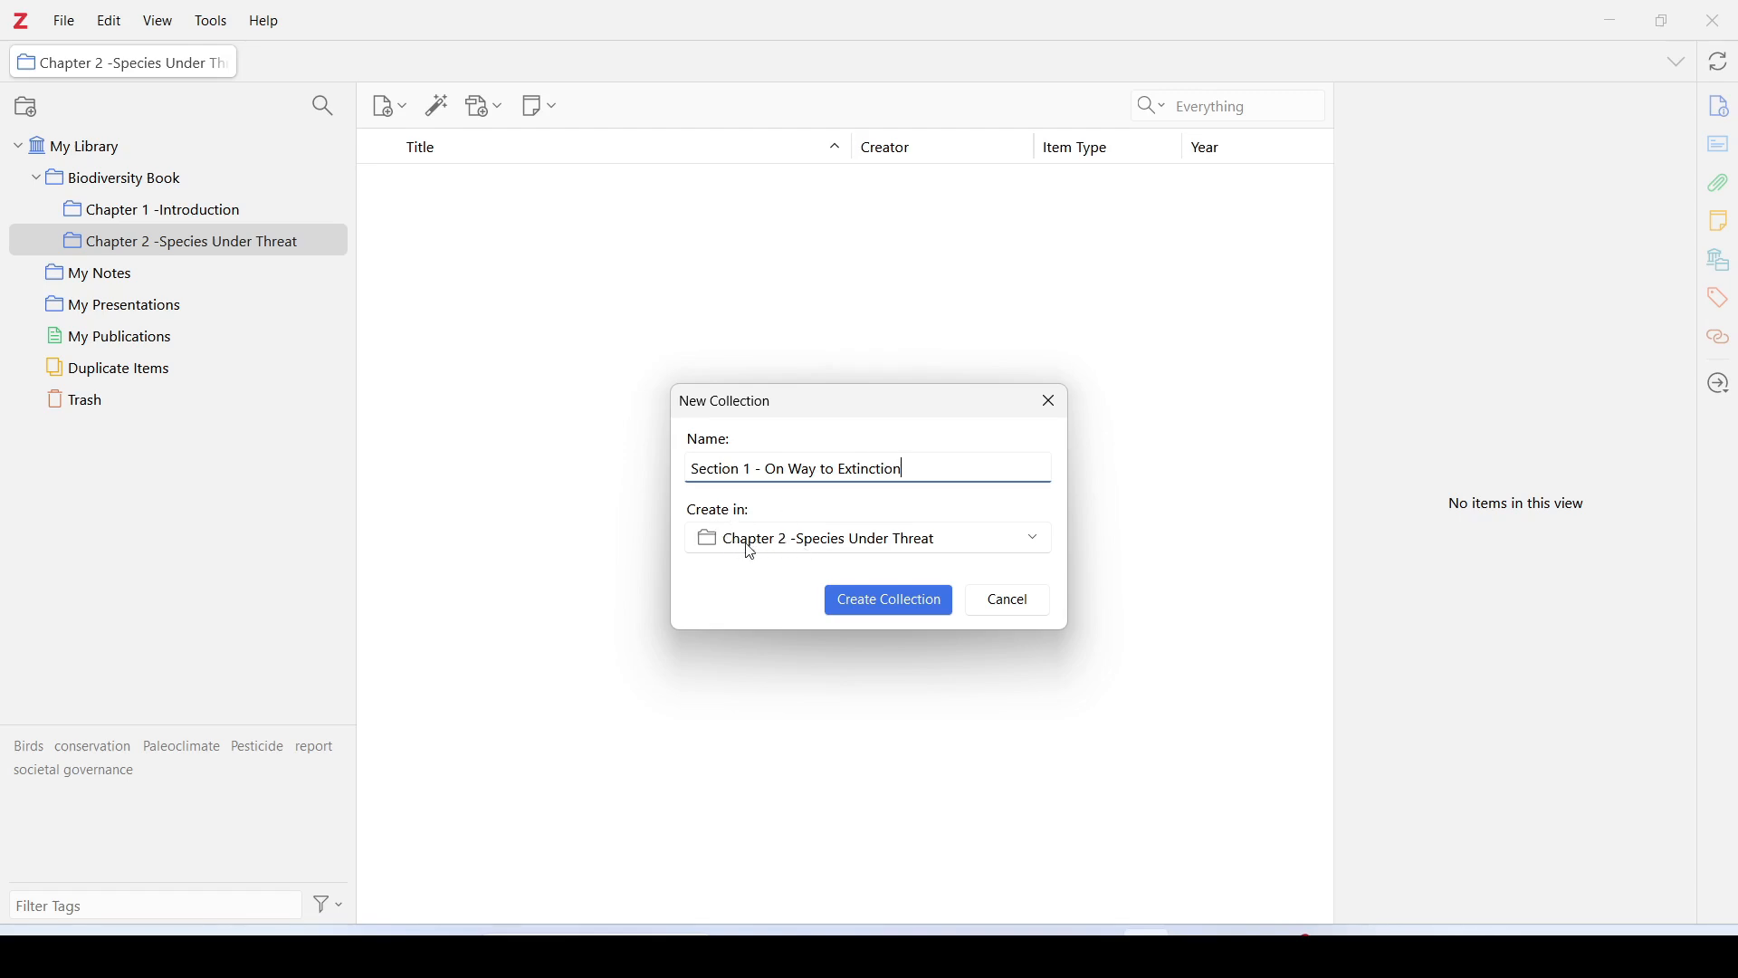
click(888, 609)
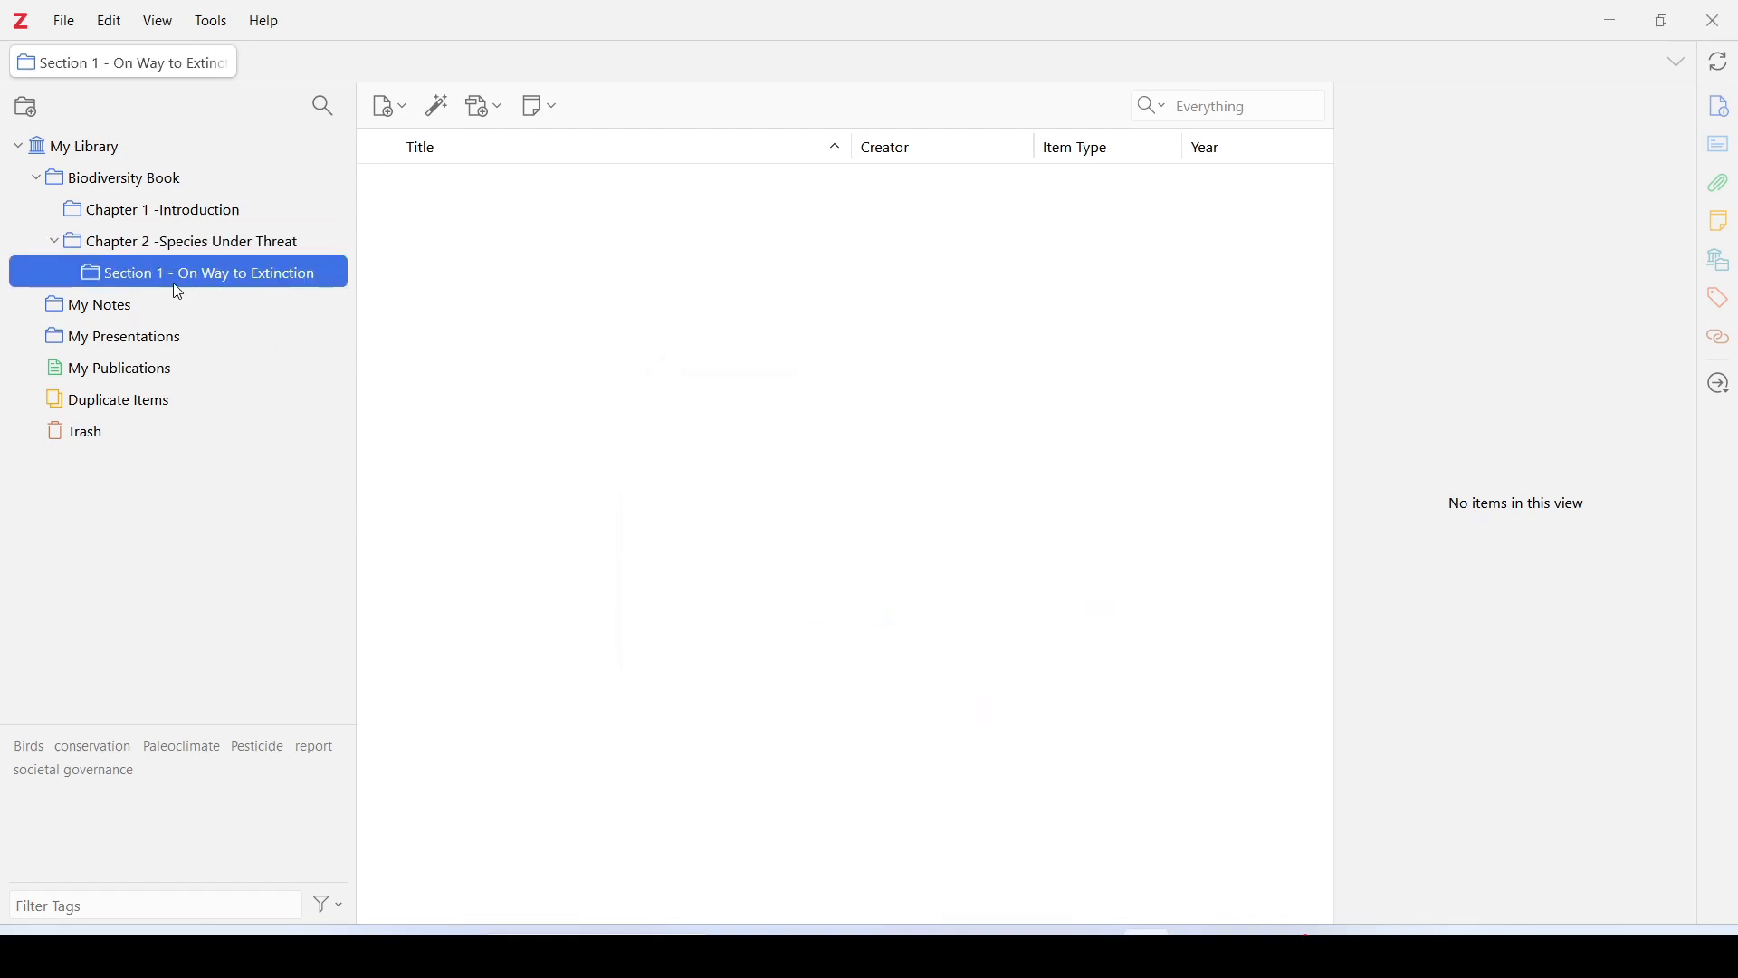
Step: Add a subcollection named "Section 2 - Species Red List" inside the Chapter 2 subcollection
click(206, 241)
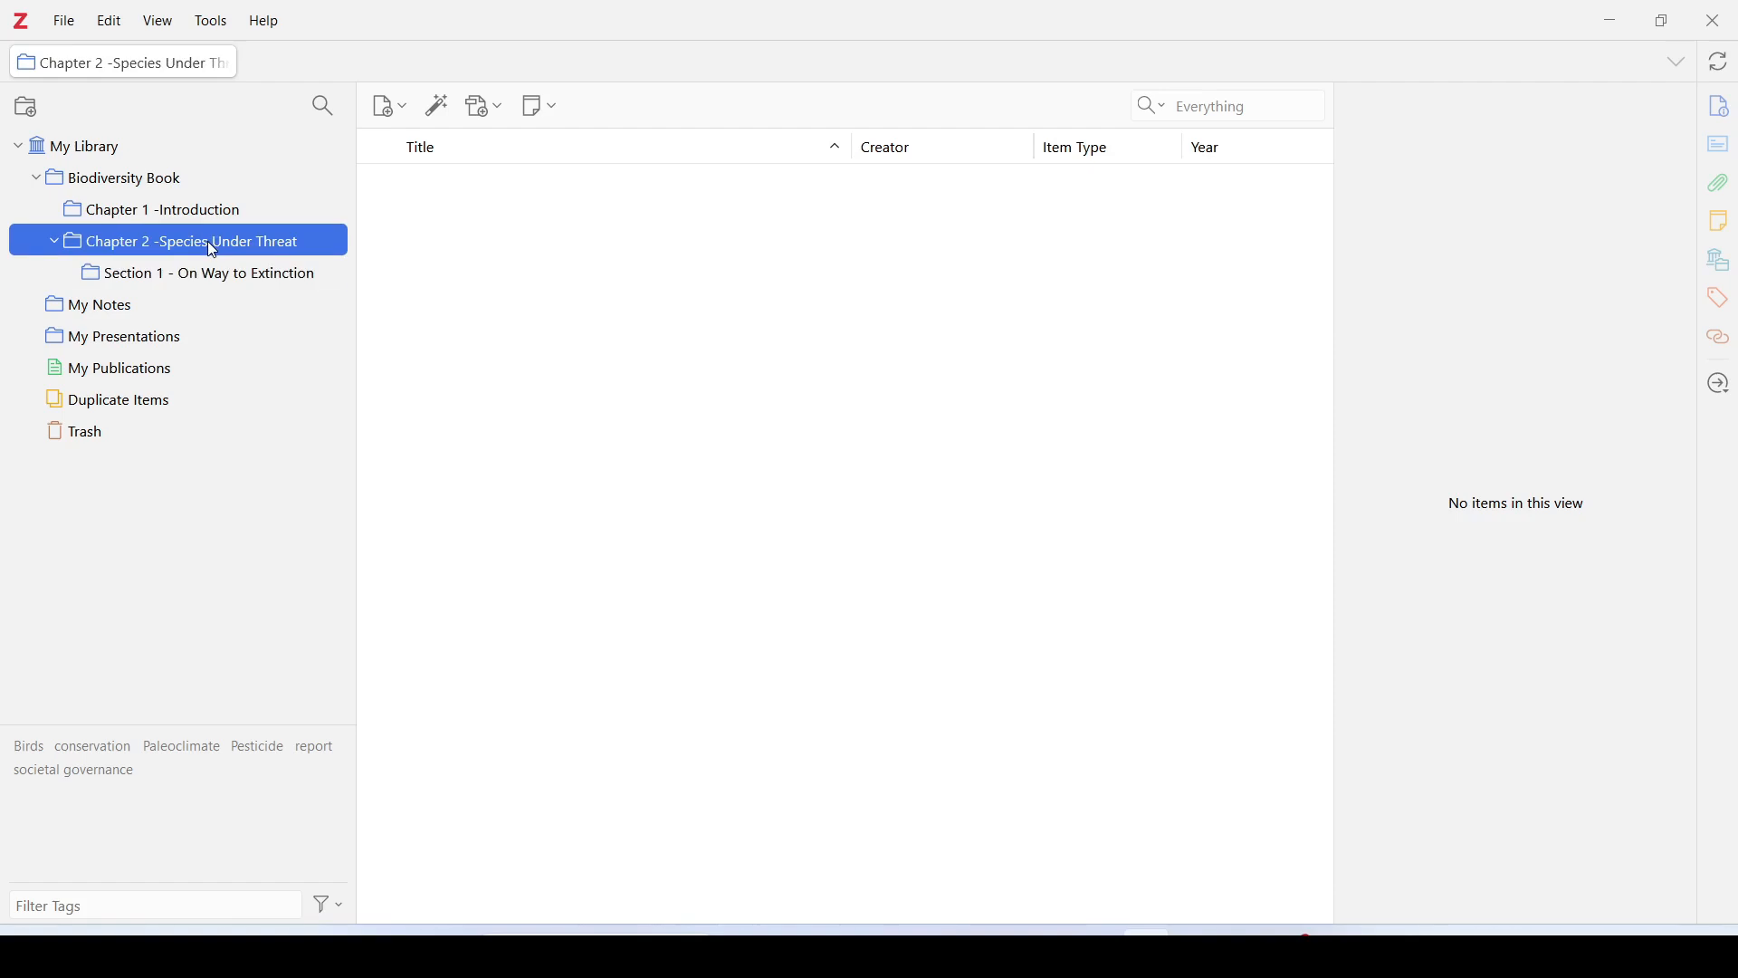
right_click(208, 241)
click(303, 271)
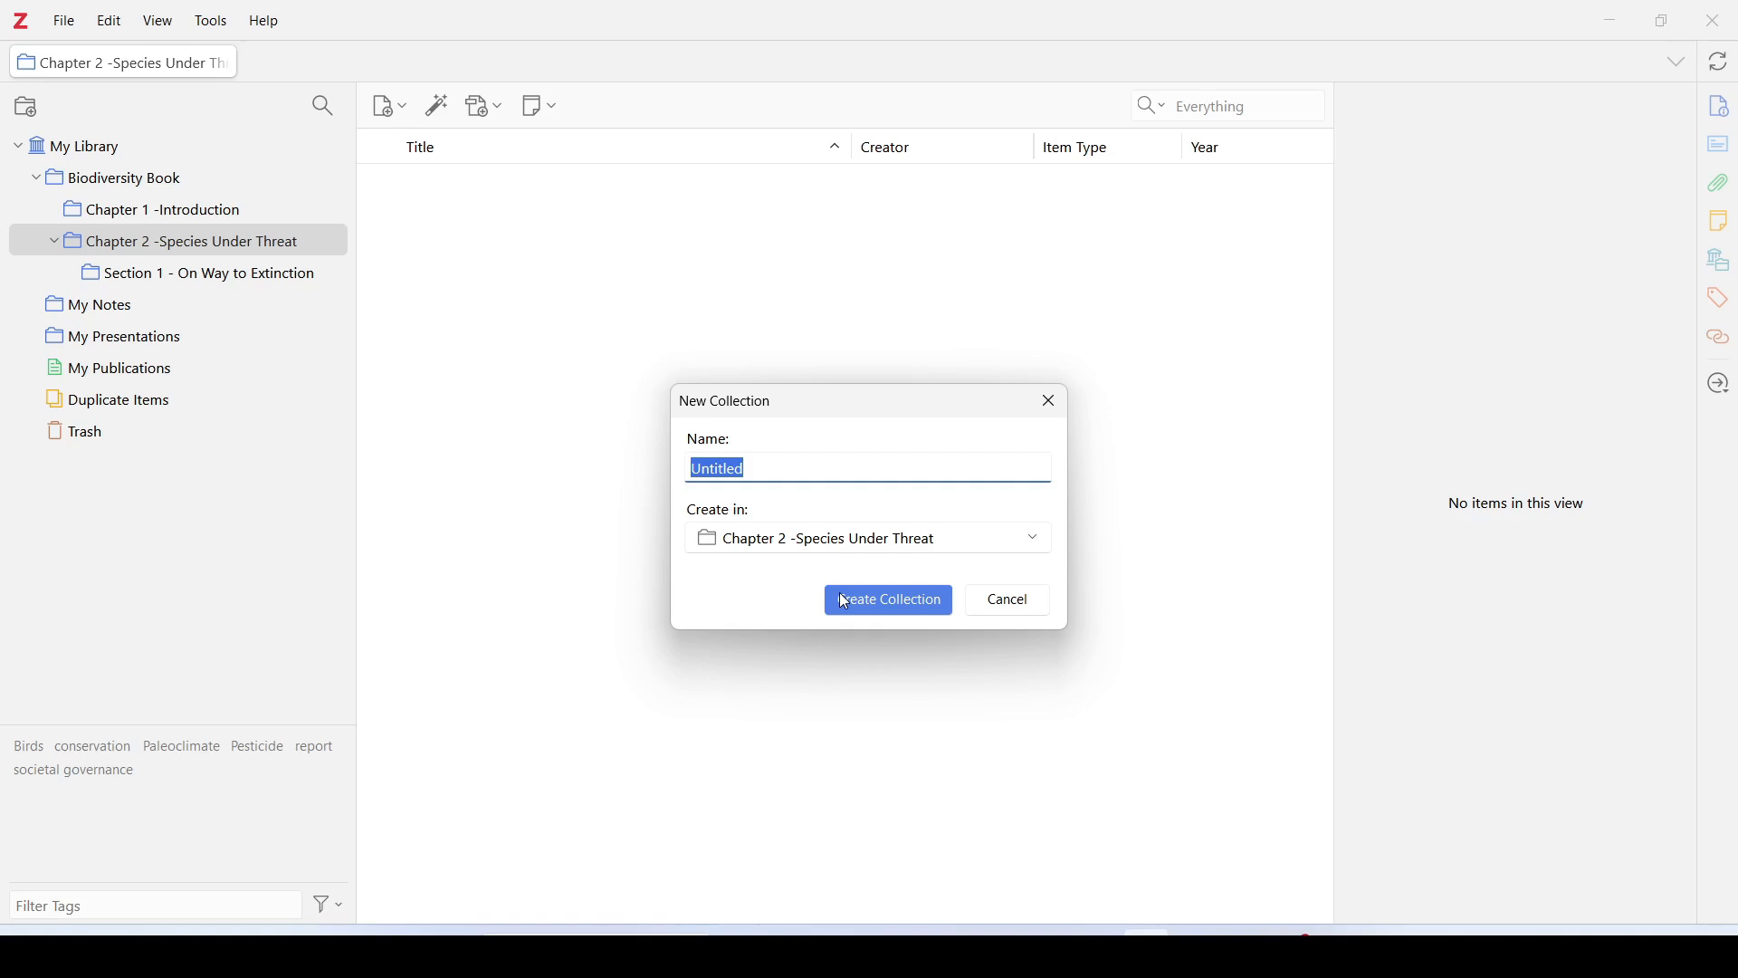
text(Section 2 - Species Red List)
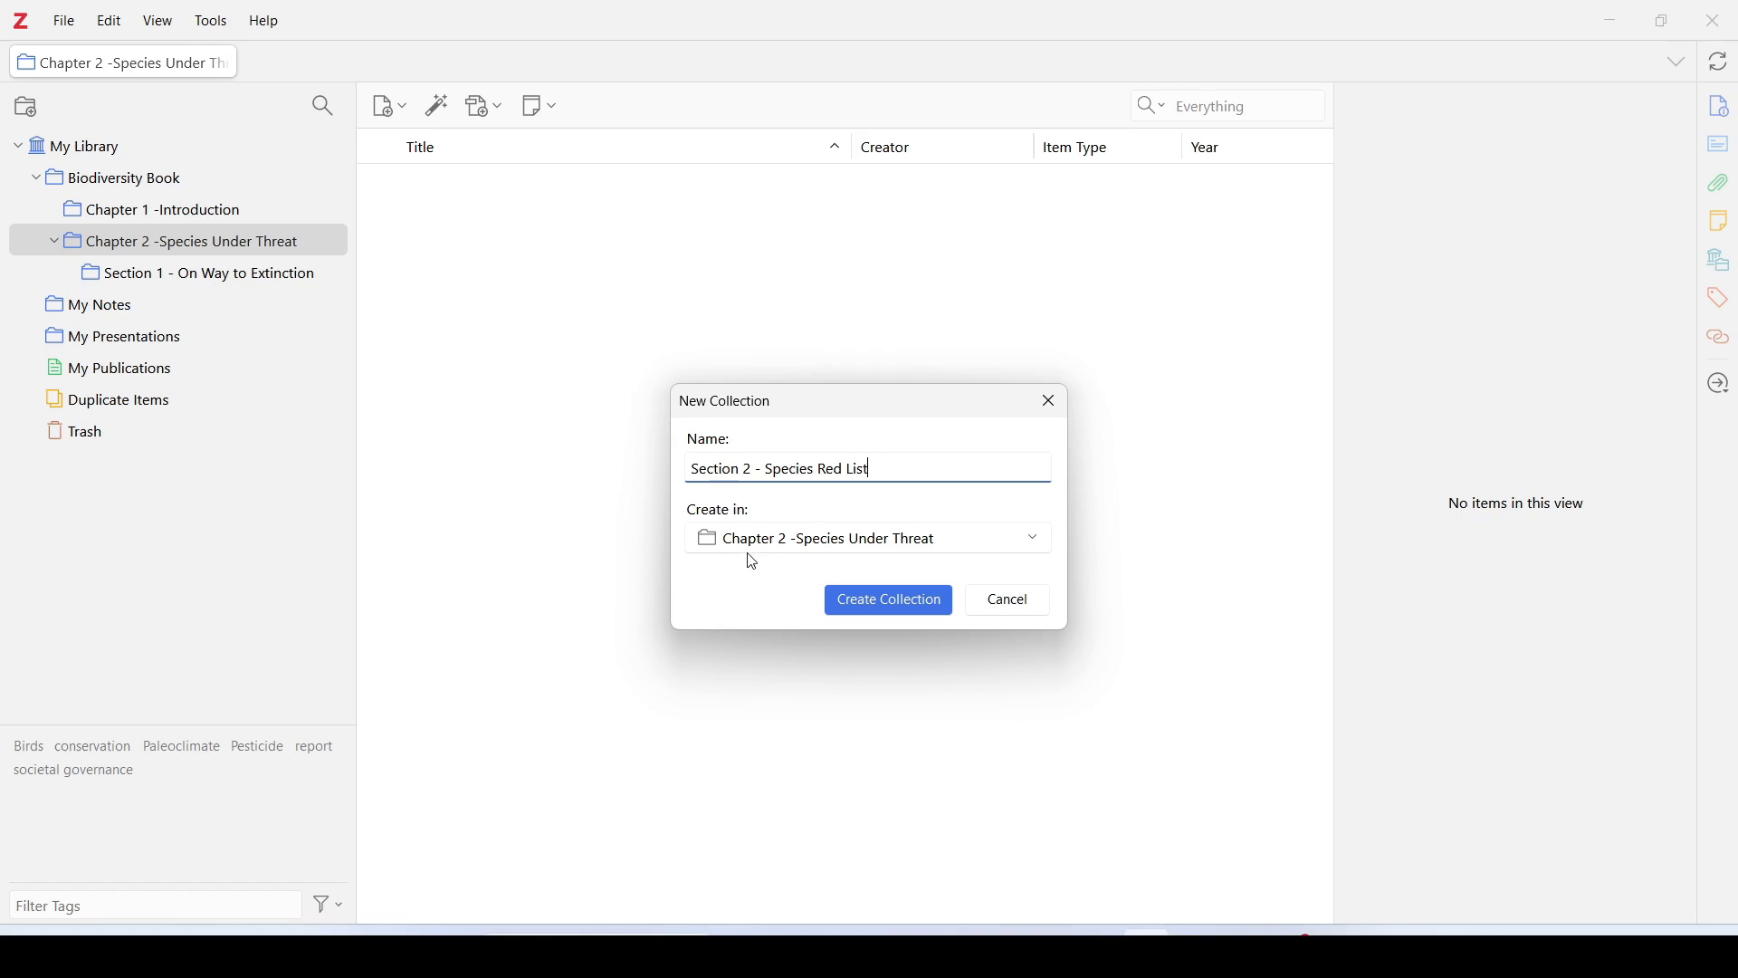
click(870, 604)
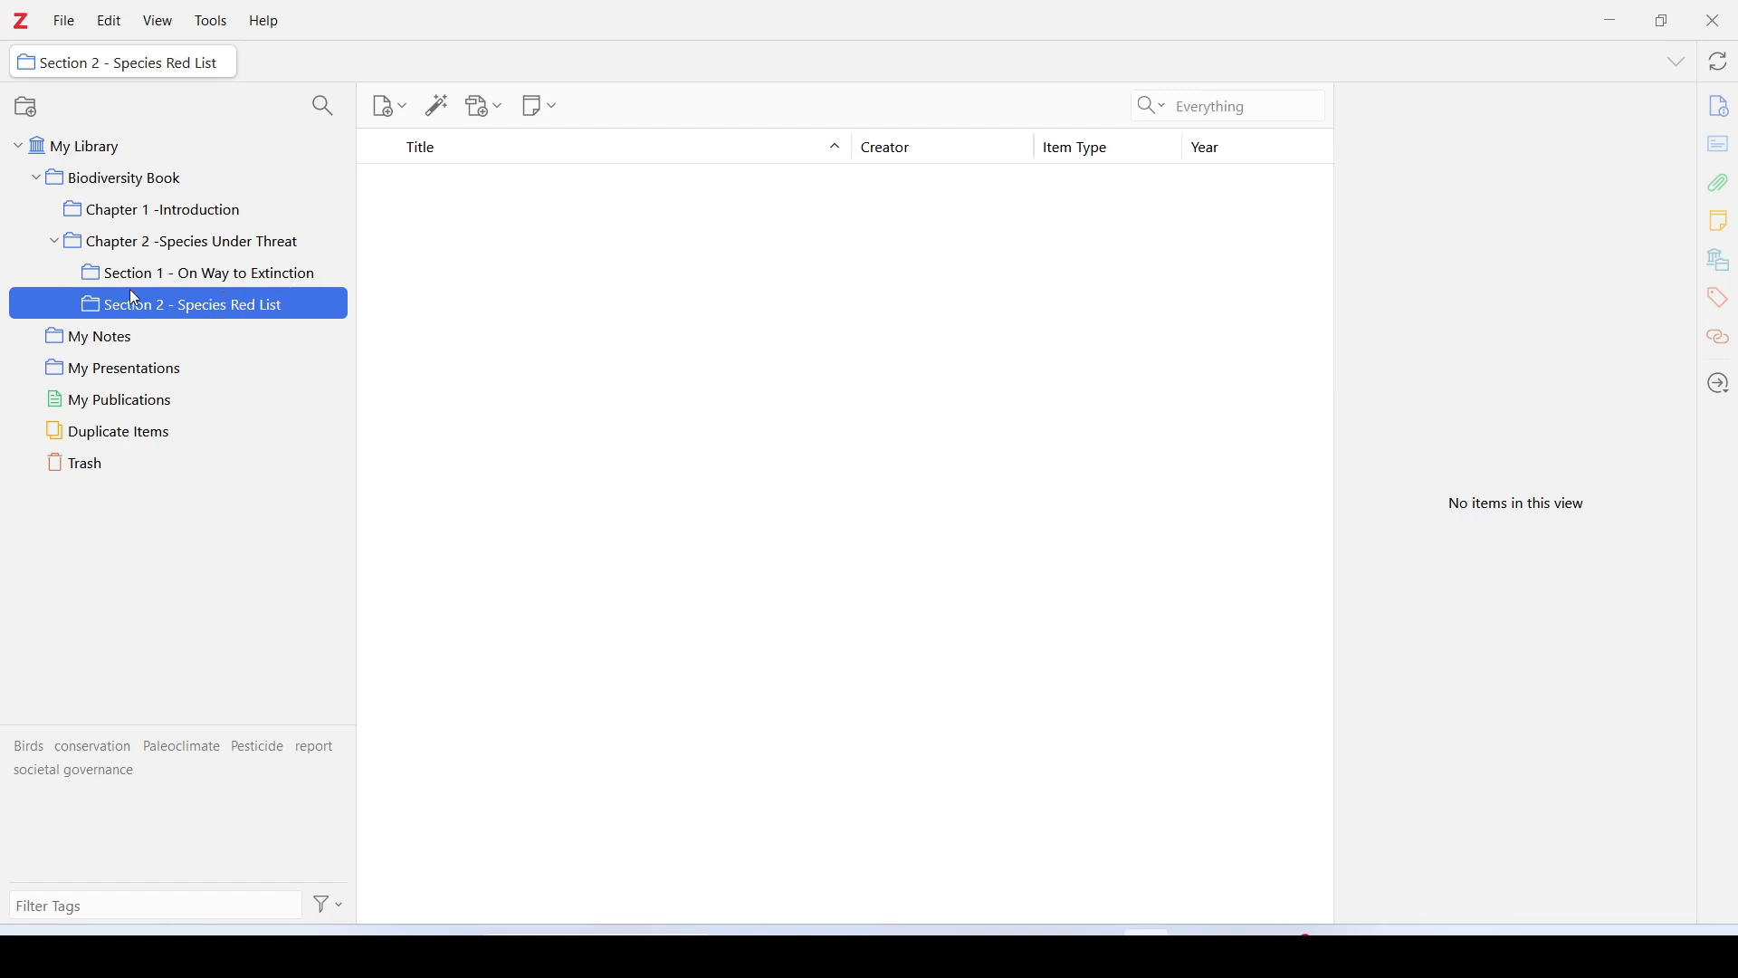
Step: Create a subcollection named "Chapter 3 - Causes of Extinction" in the Biodiversity Book collection
click(110, 183)
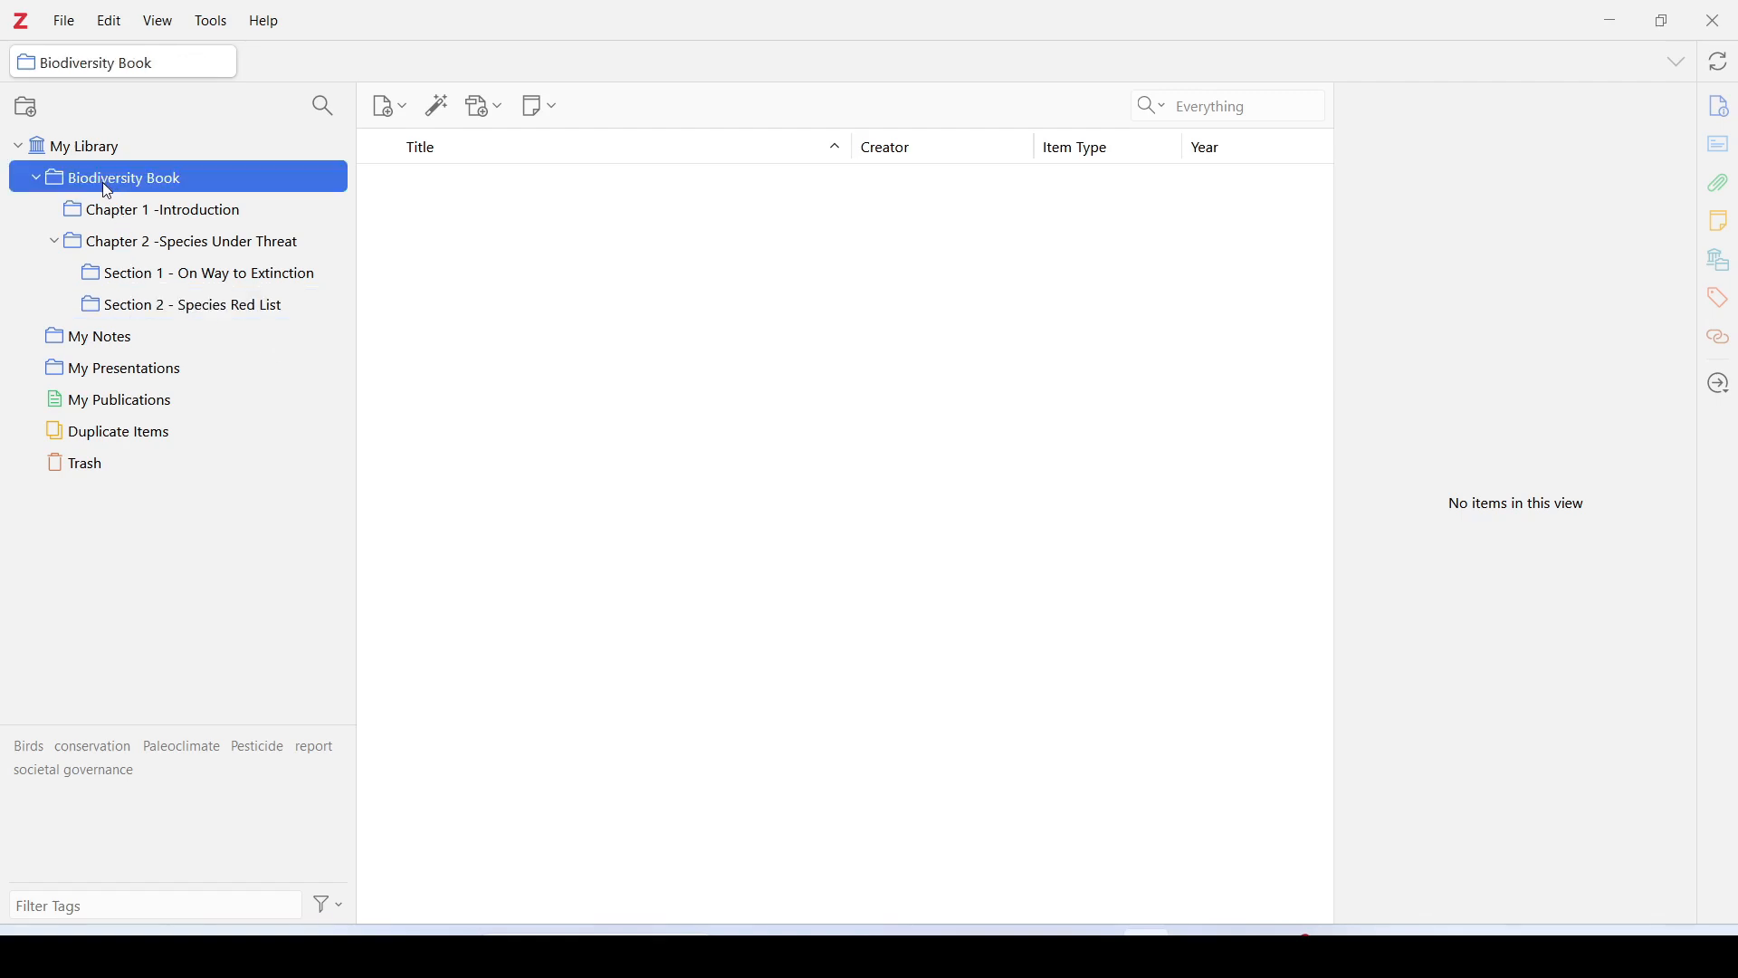
click(31, 119)
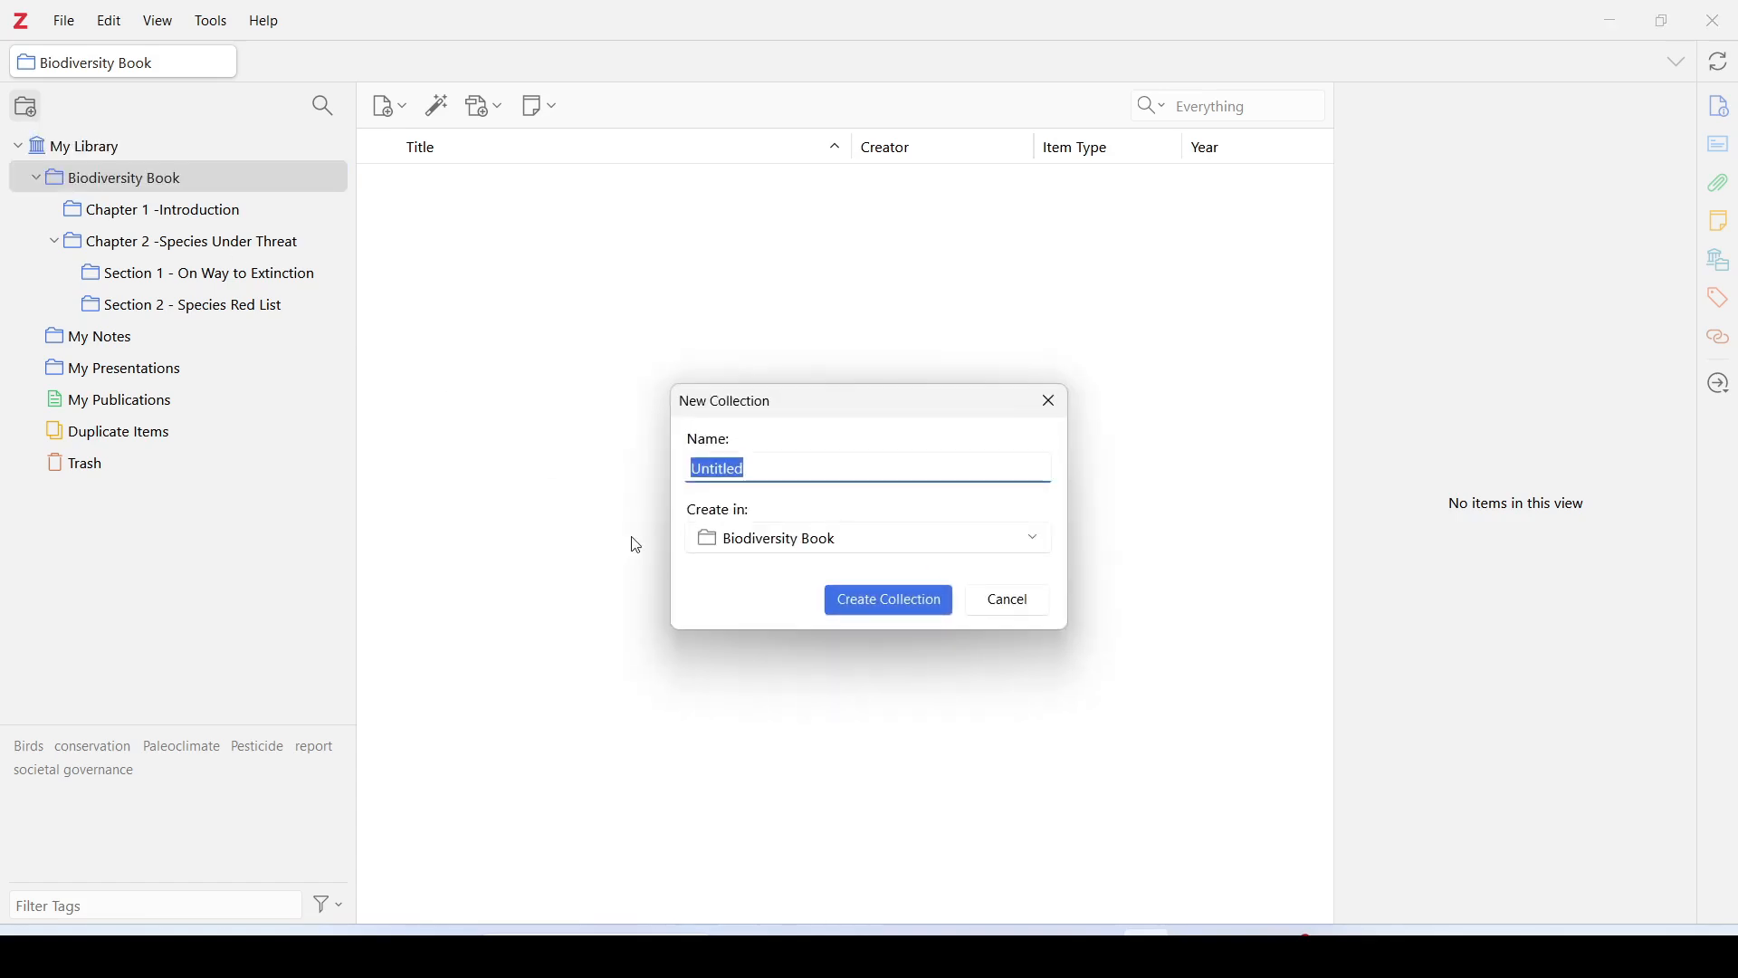
text(Chapter 3 - Causes of Extinction)
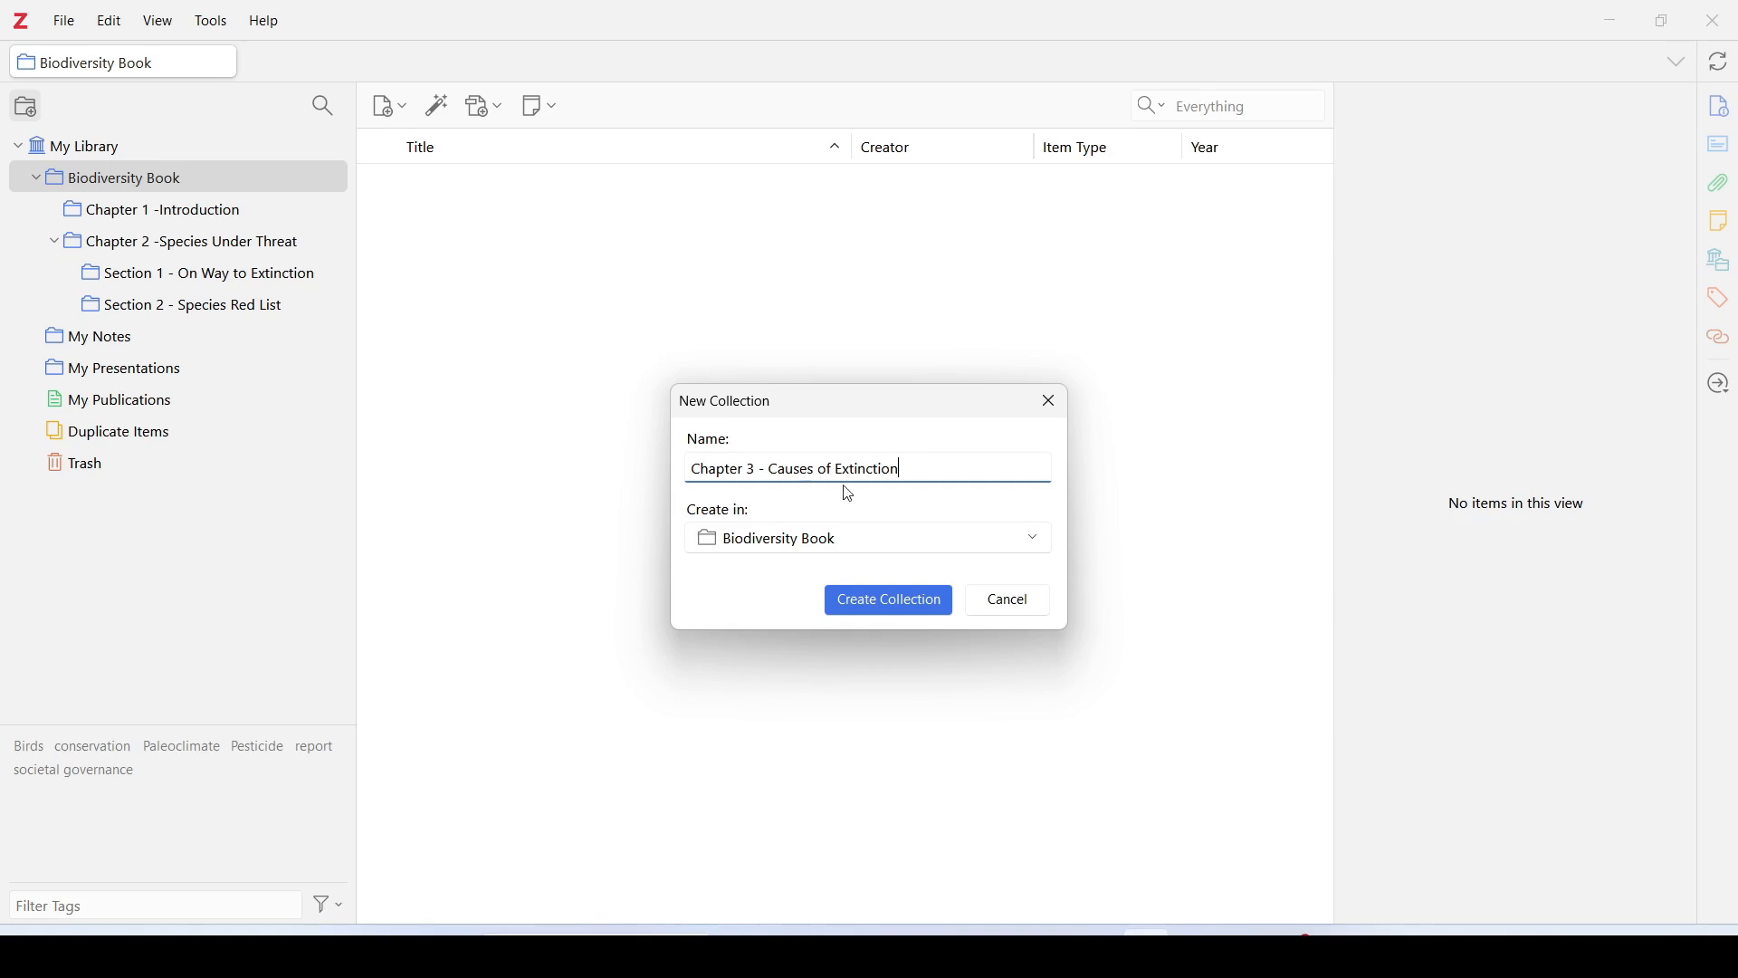
click(892, 604)
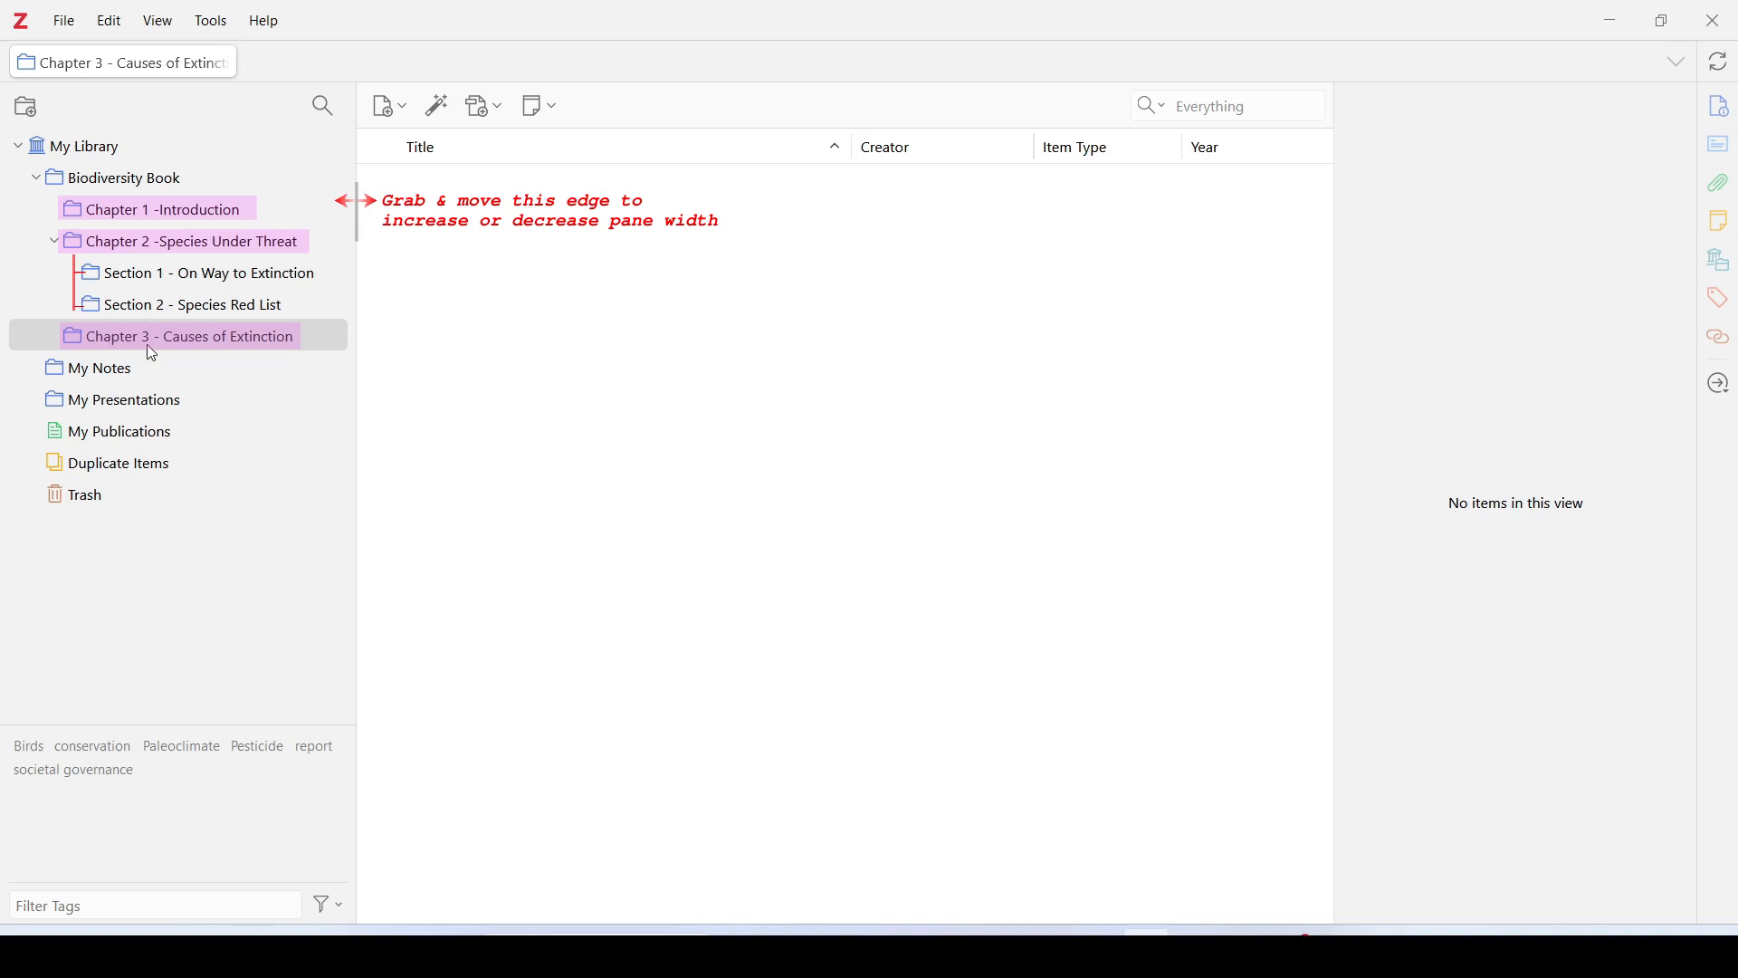
Step: Open the name of the "Chapter 2 -Species Under Threat" subcollection for editing
click(108, 188)
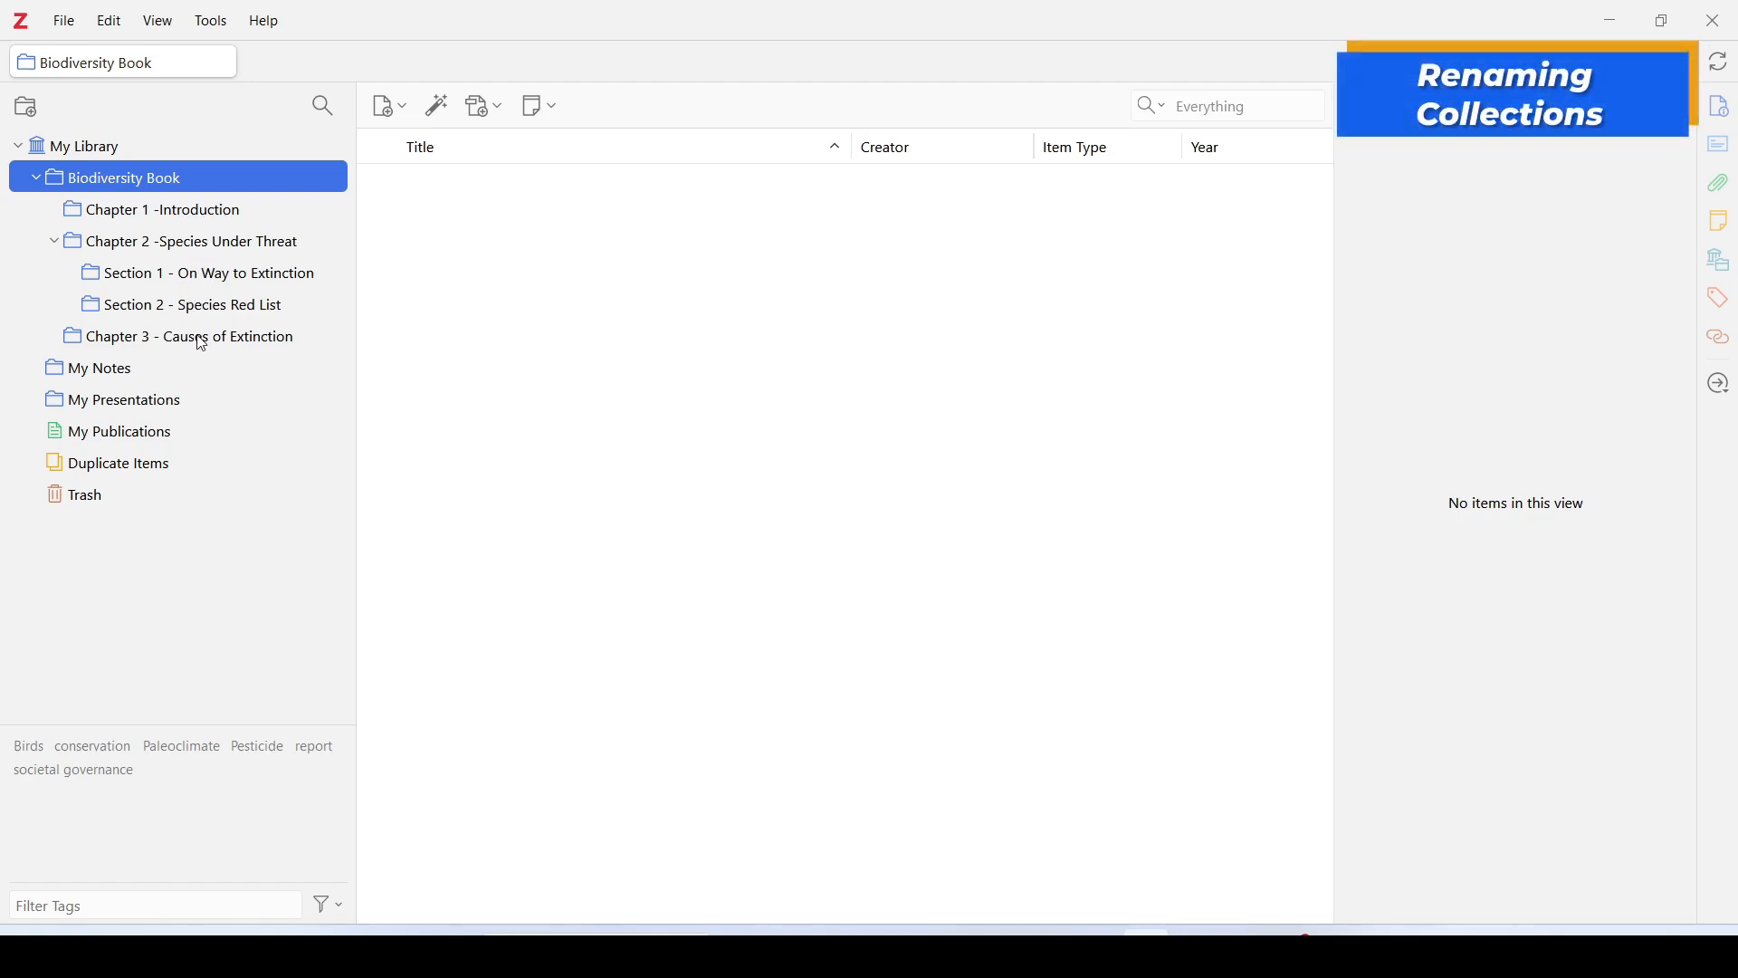
click(207, 305)
click(210, 242)
right_click(210, 242)
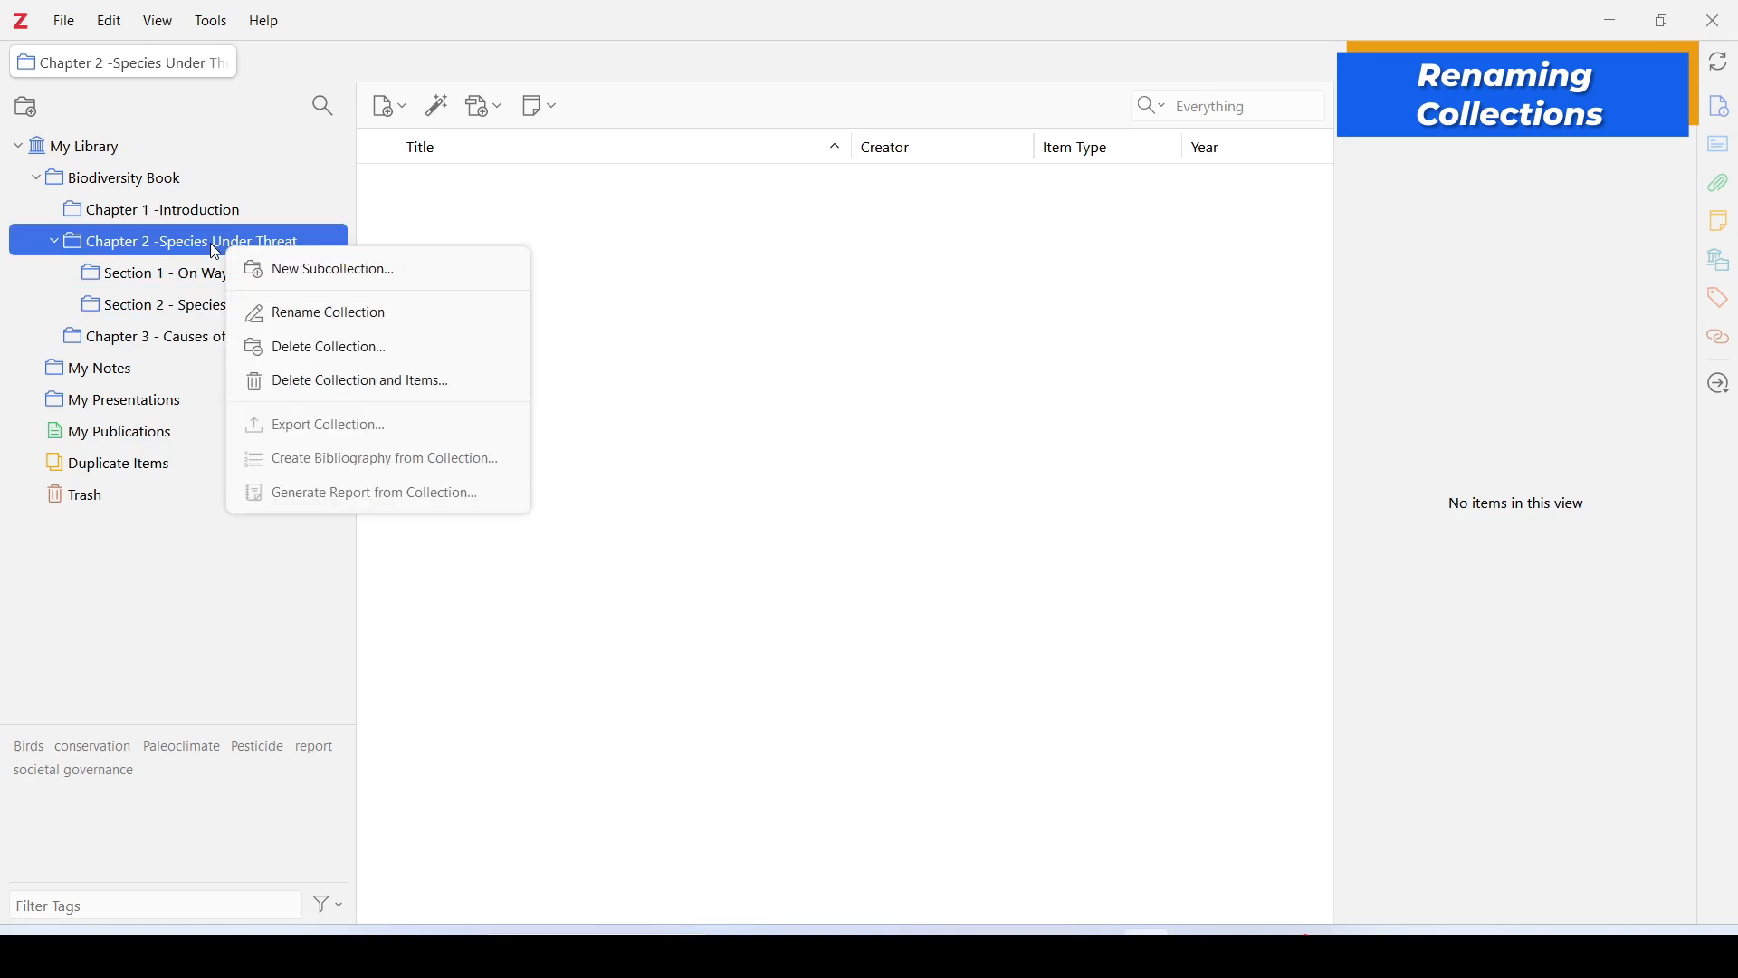
click(295, 315)
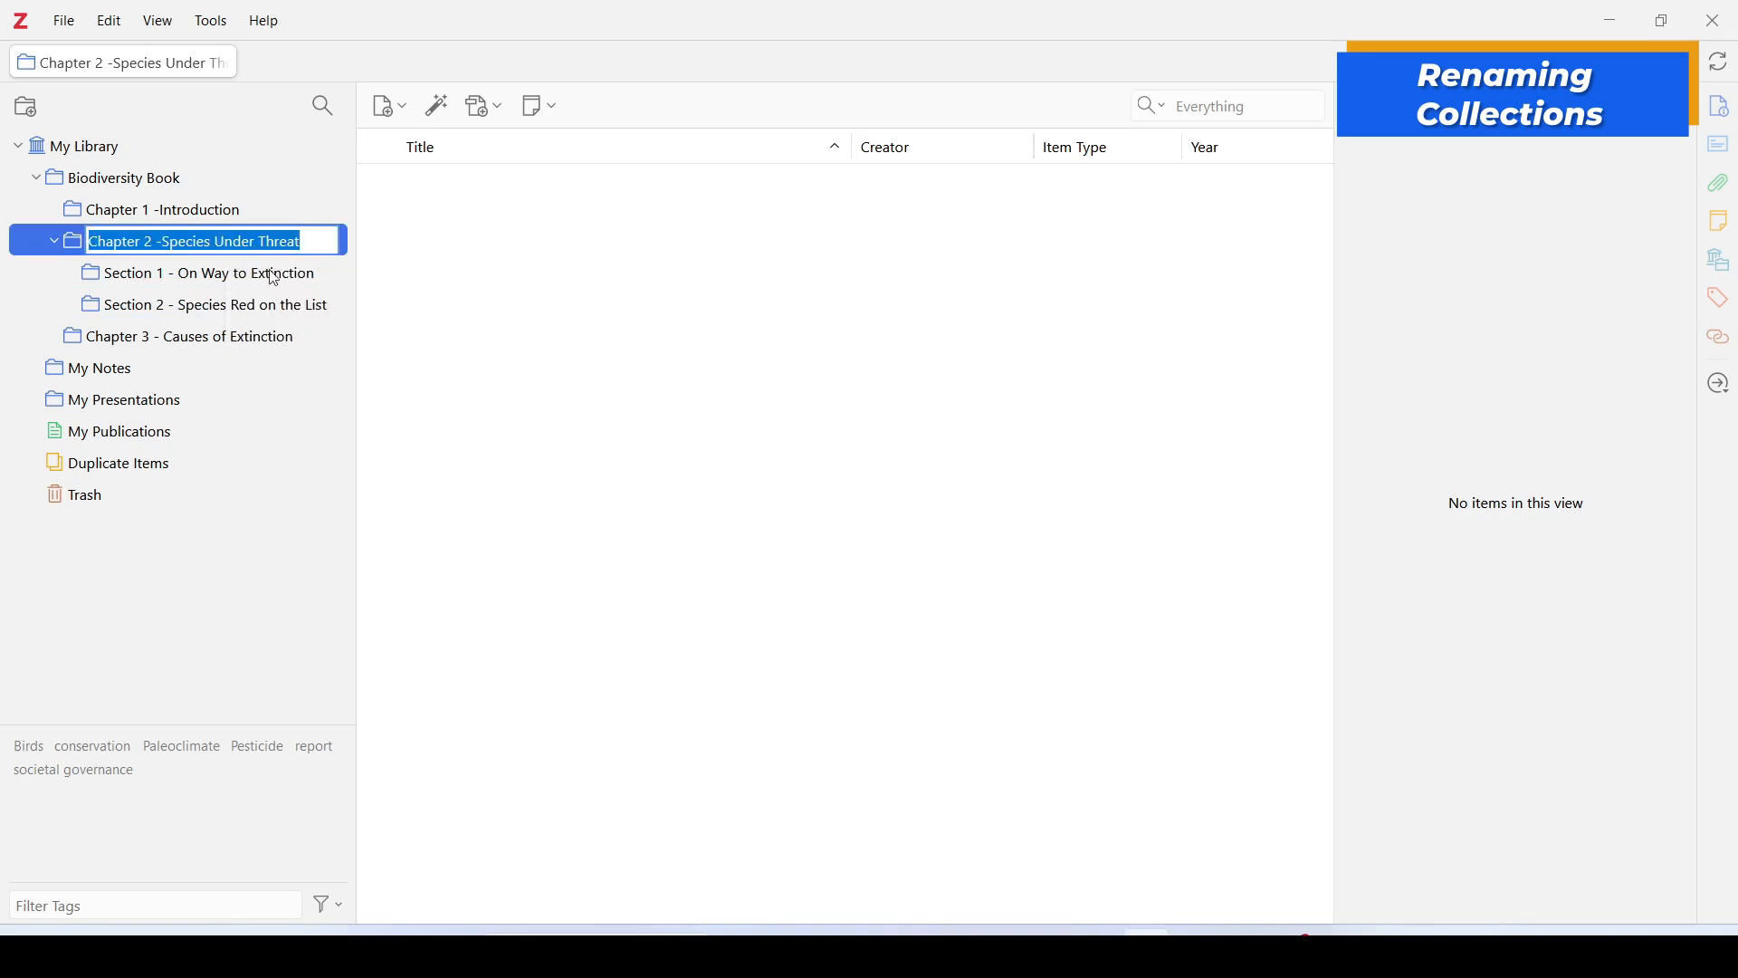
key(Return)
Step: Rename the Section 2 subcollection under Chapter 2 as "Section 2 - Species Red List"
click(307, 315)
click(302, 309)
click(315, 315)
key(BackSpace)
key(BackSpace)
key(BackSpace)
key(BackSpace)
key(BackSpace)
key(BackSpace)
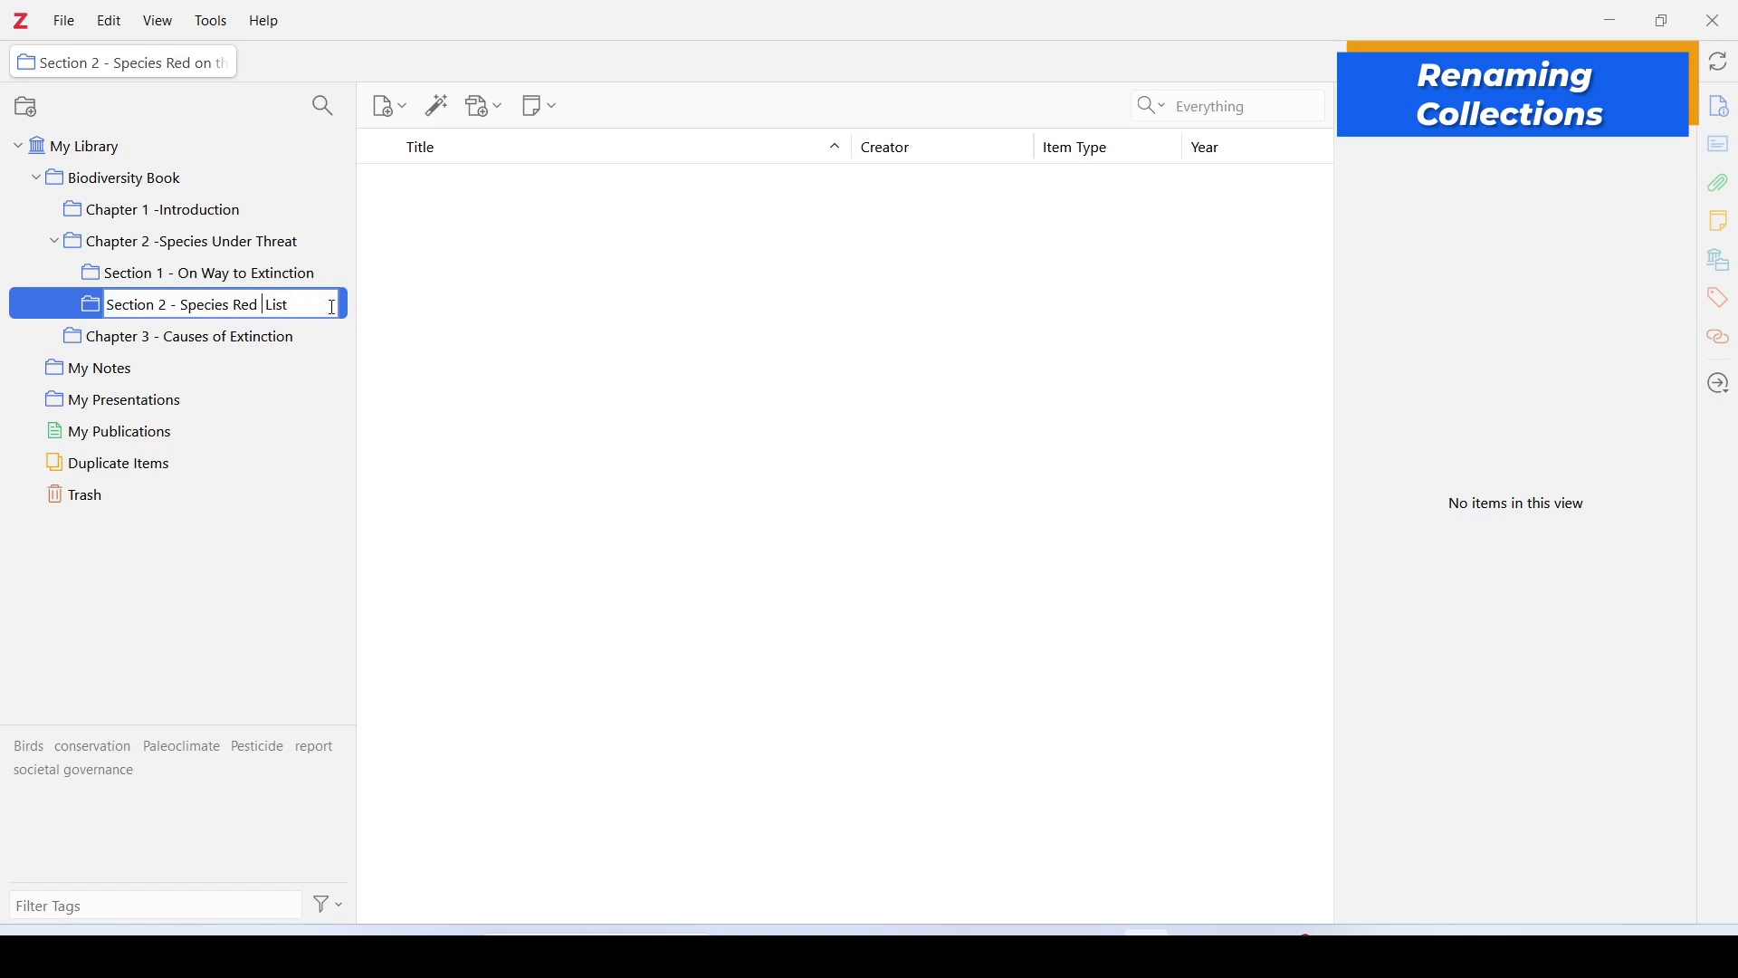
key(Return)
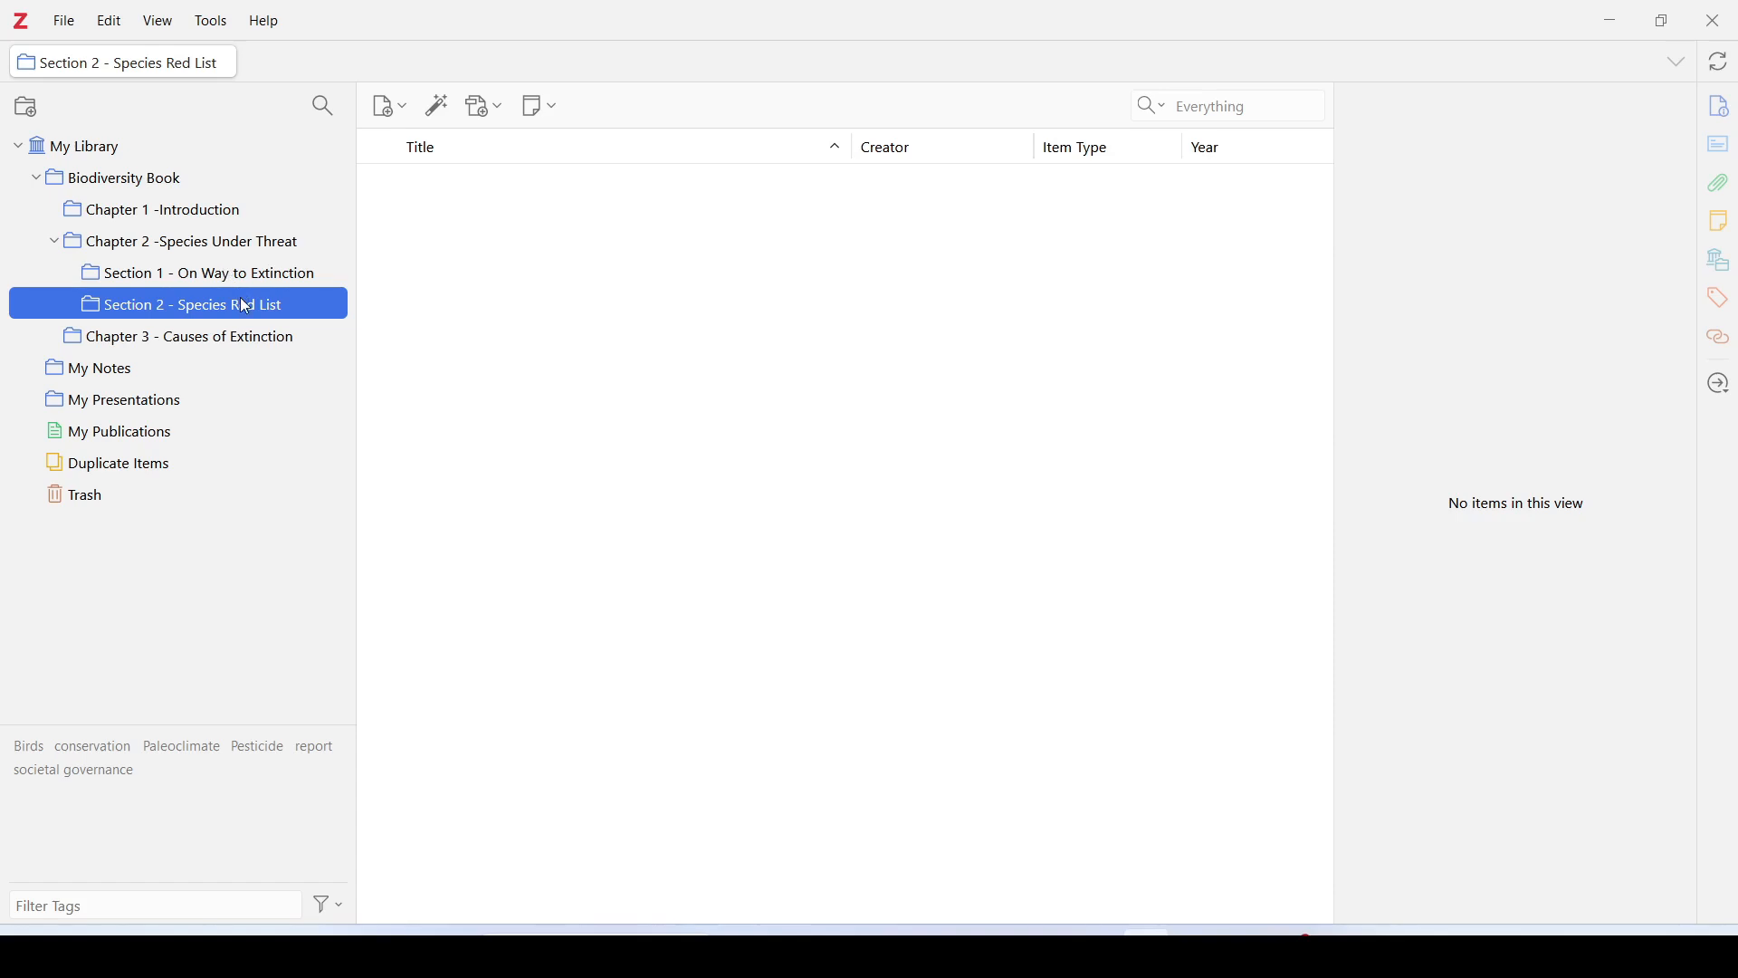
Step: Add the "Climate Change Mitigation" report and the "How Rachel Carson's 'Silent Spring'" web page to the Chapter 1 subcollection and check its contents
key(Up)
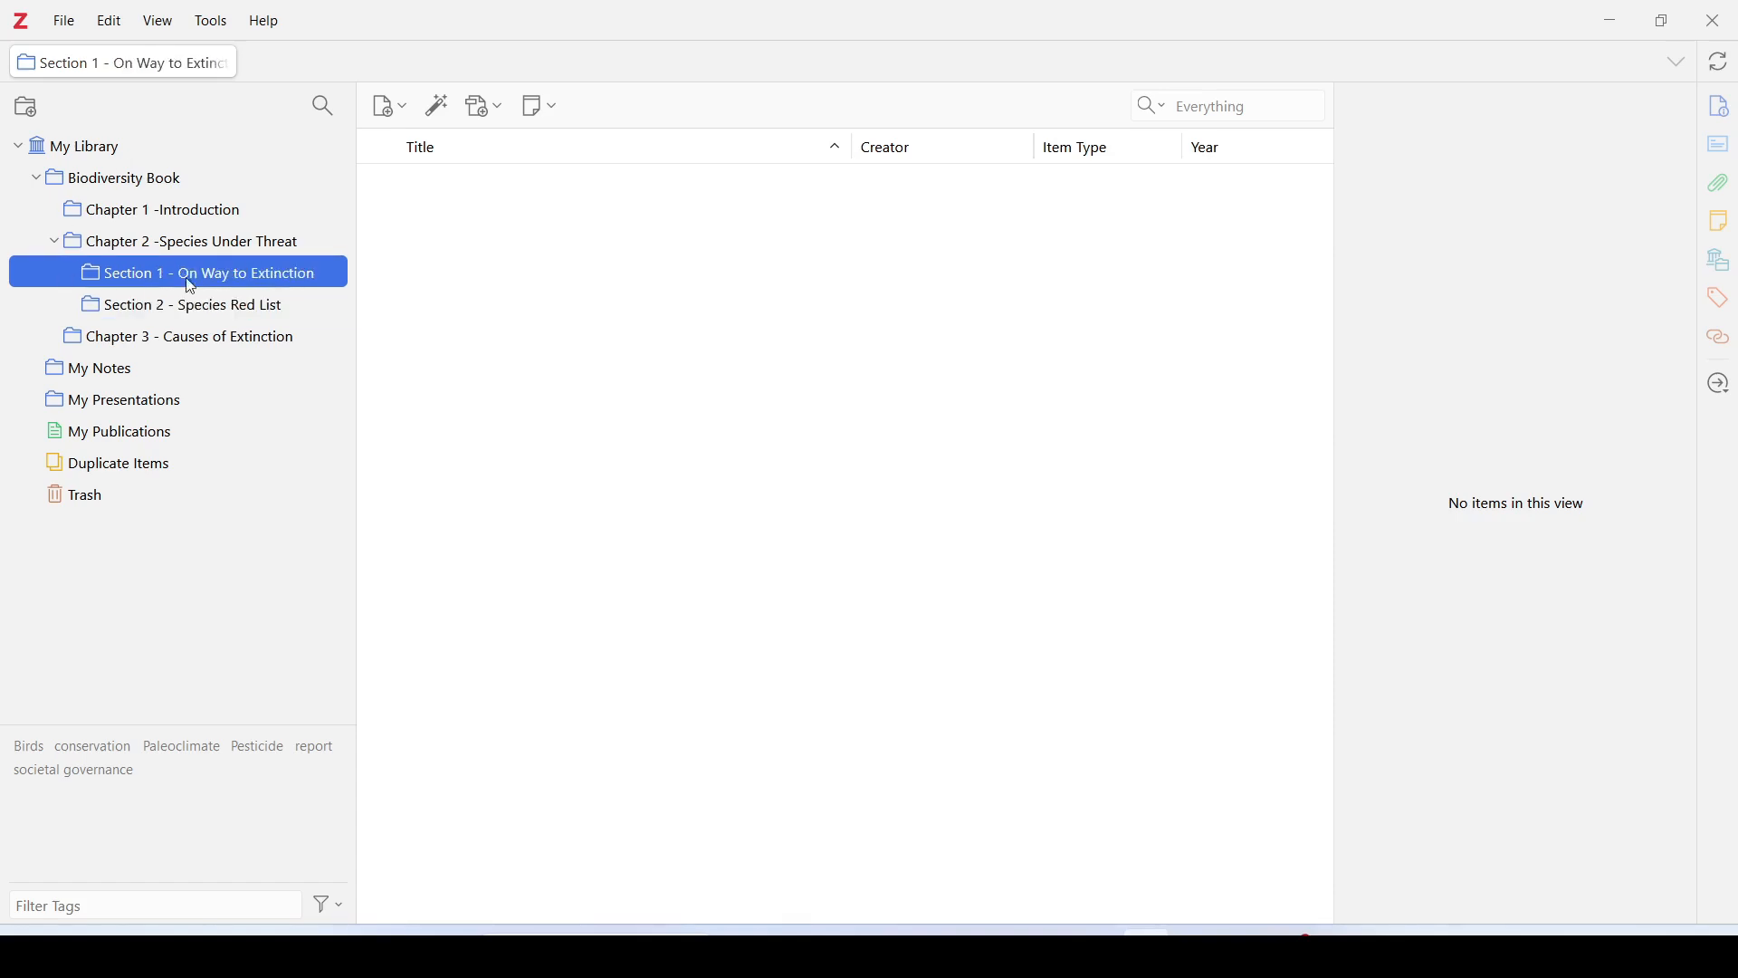
click(102, 149)
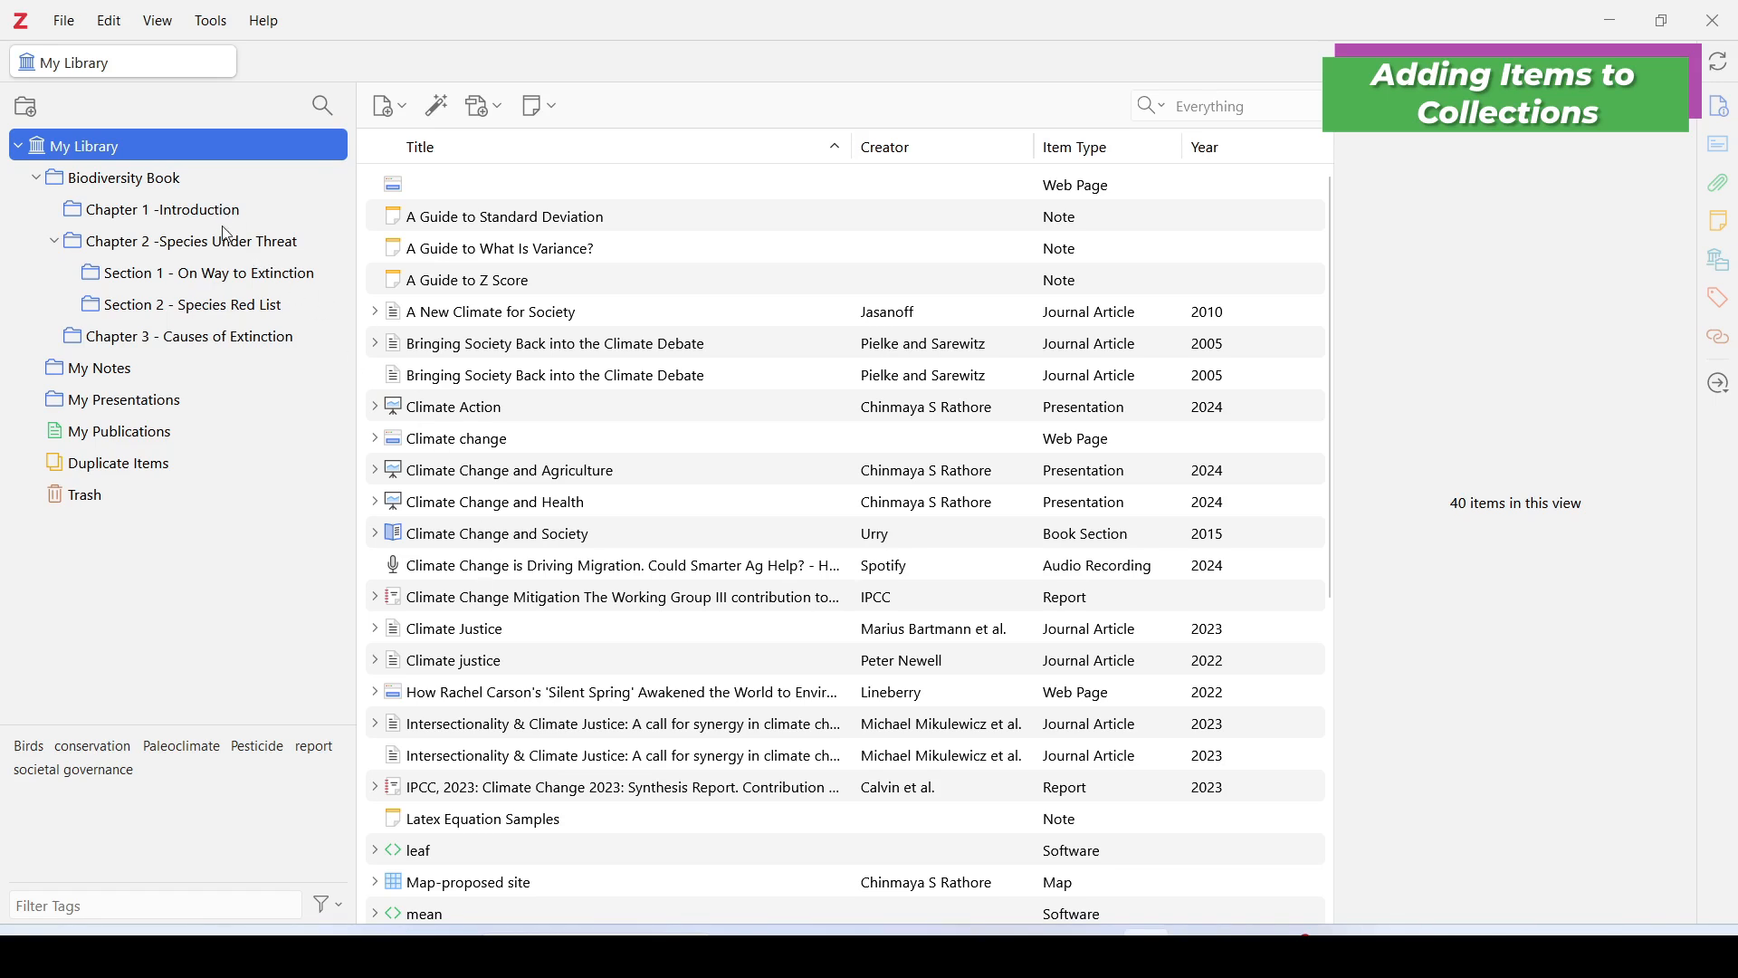
click(552, 606)
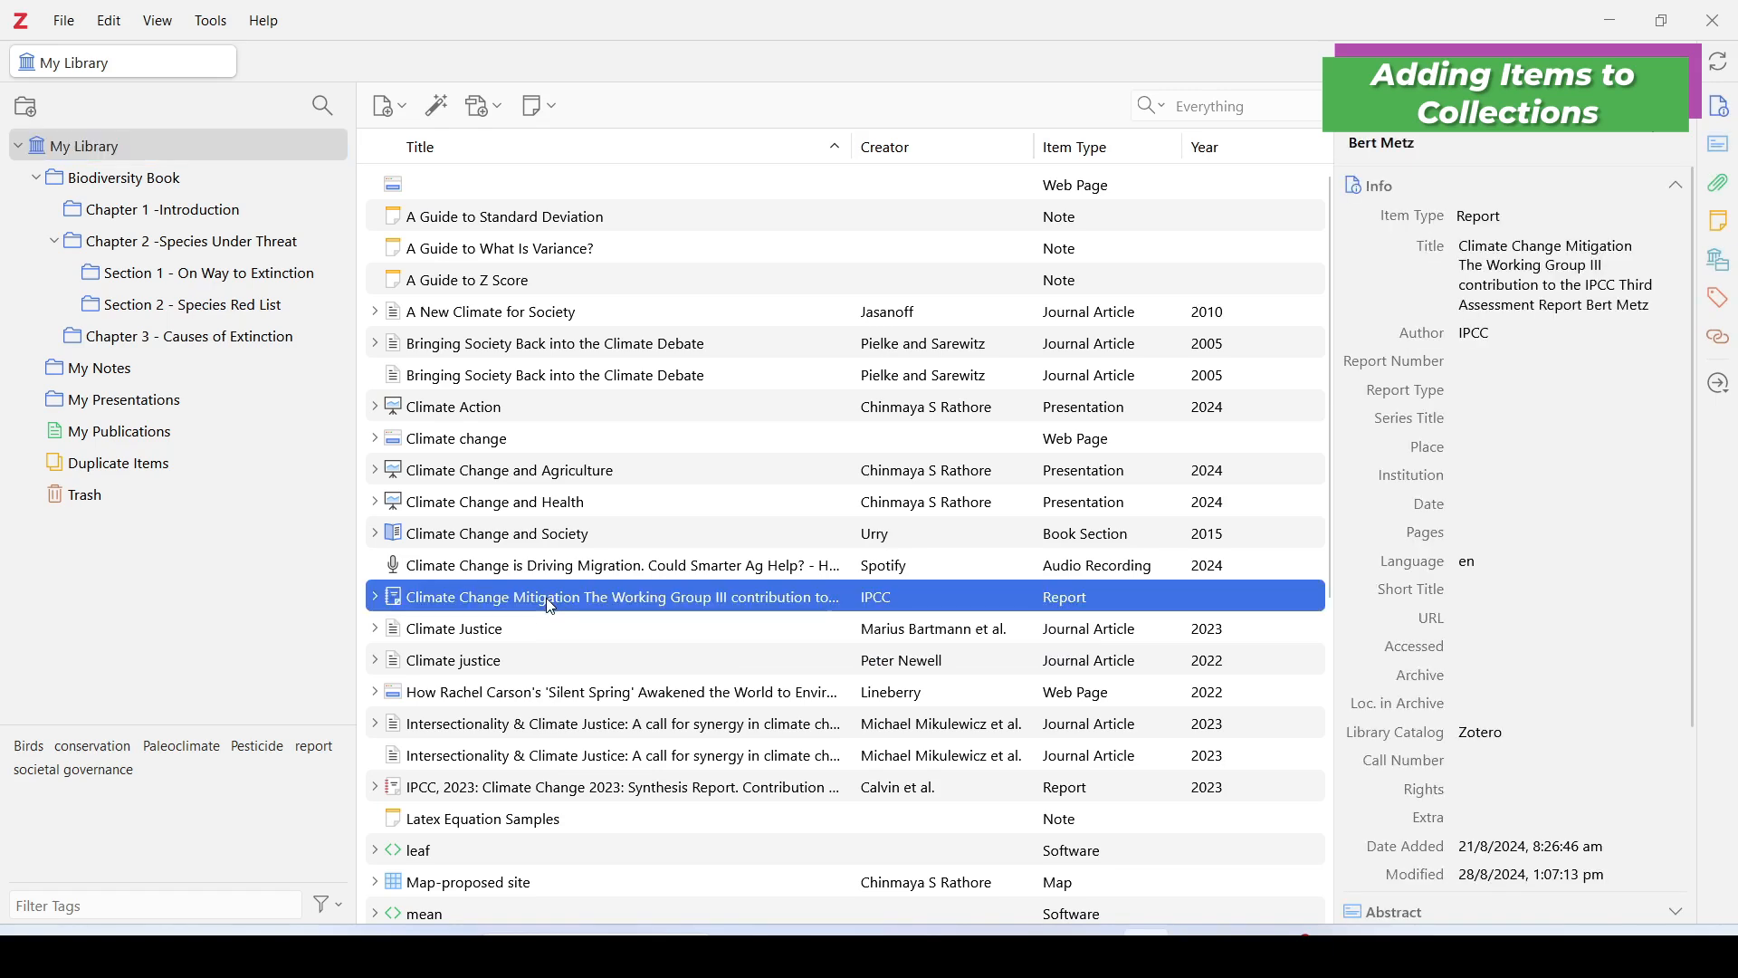
ctrl+click(534, 700)
drag(532, 611, 251, 214)
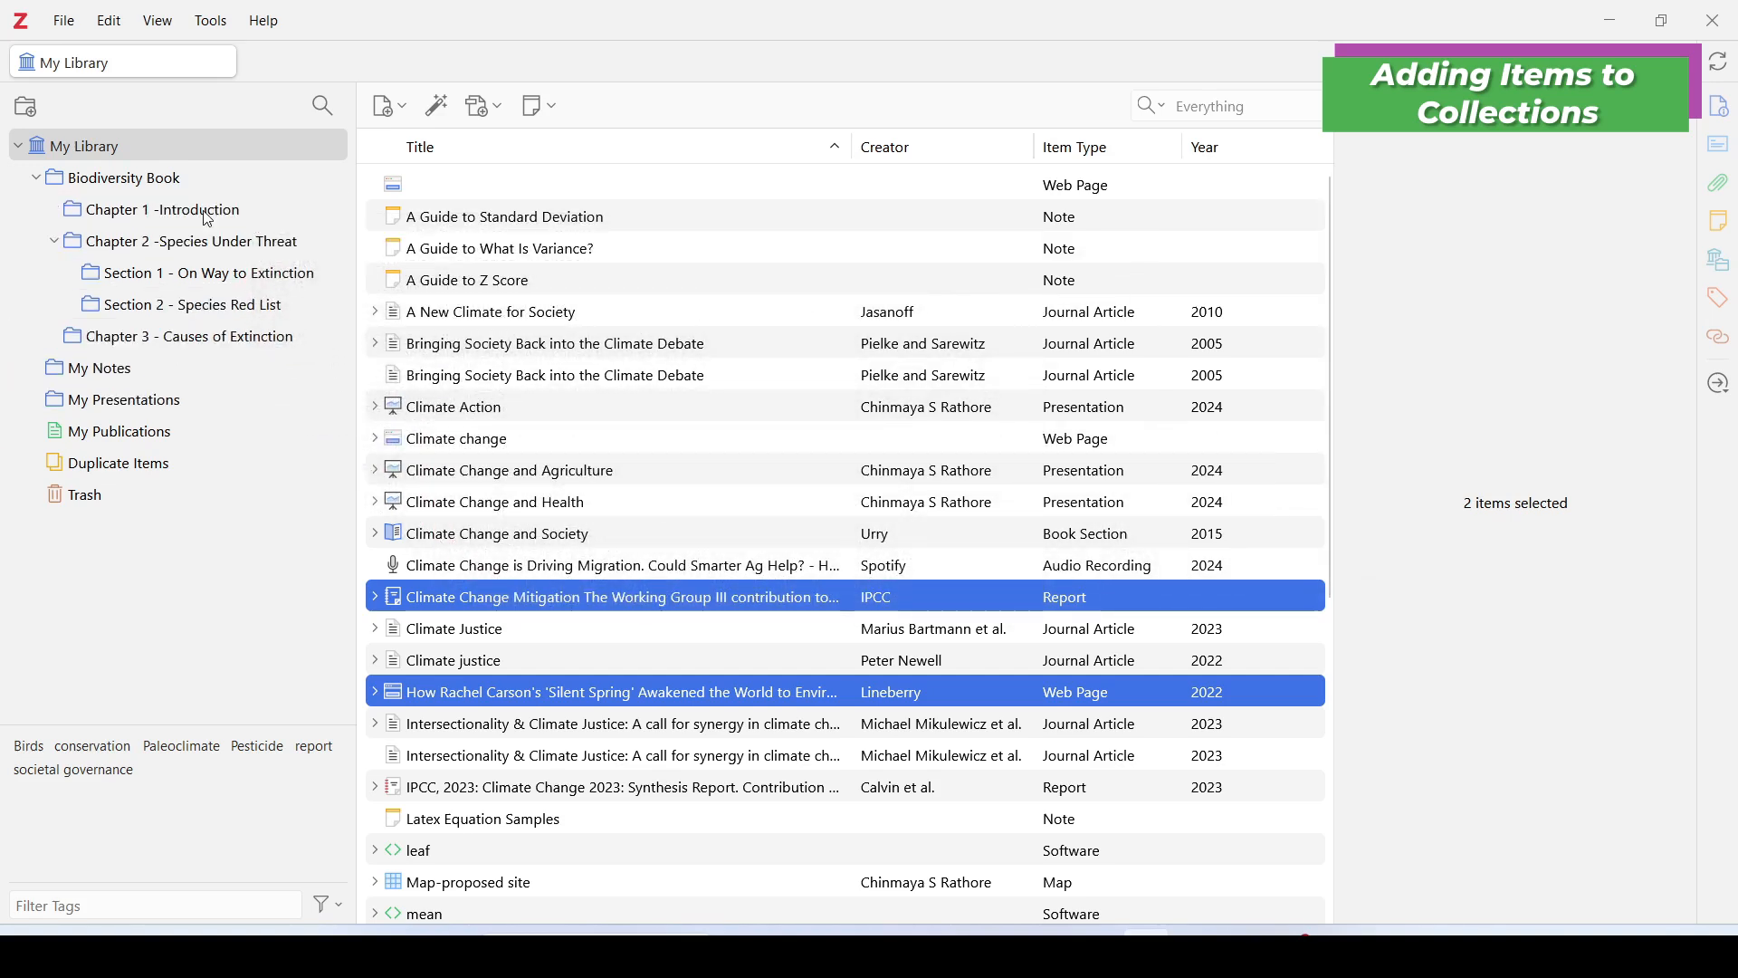
click(211, 217)
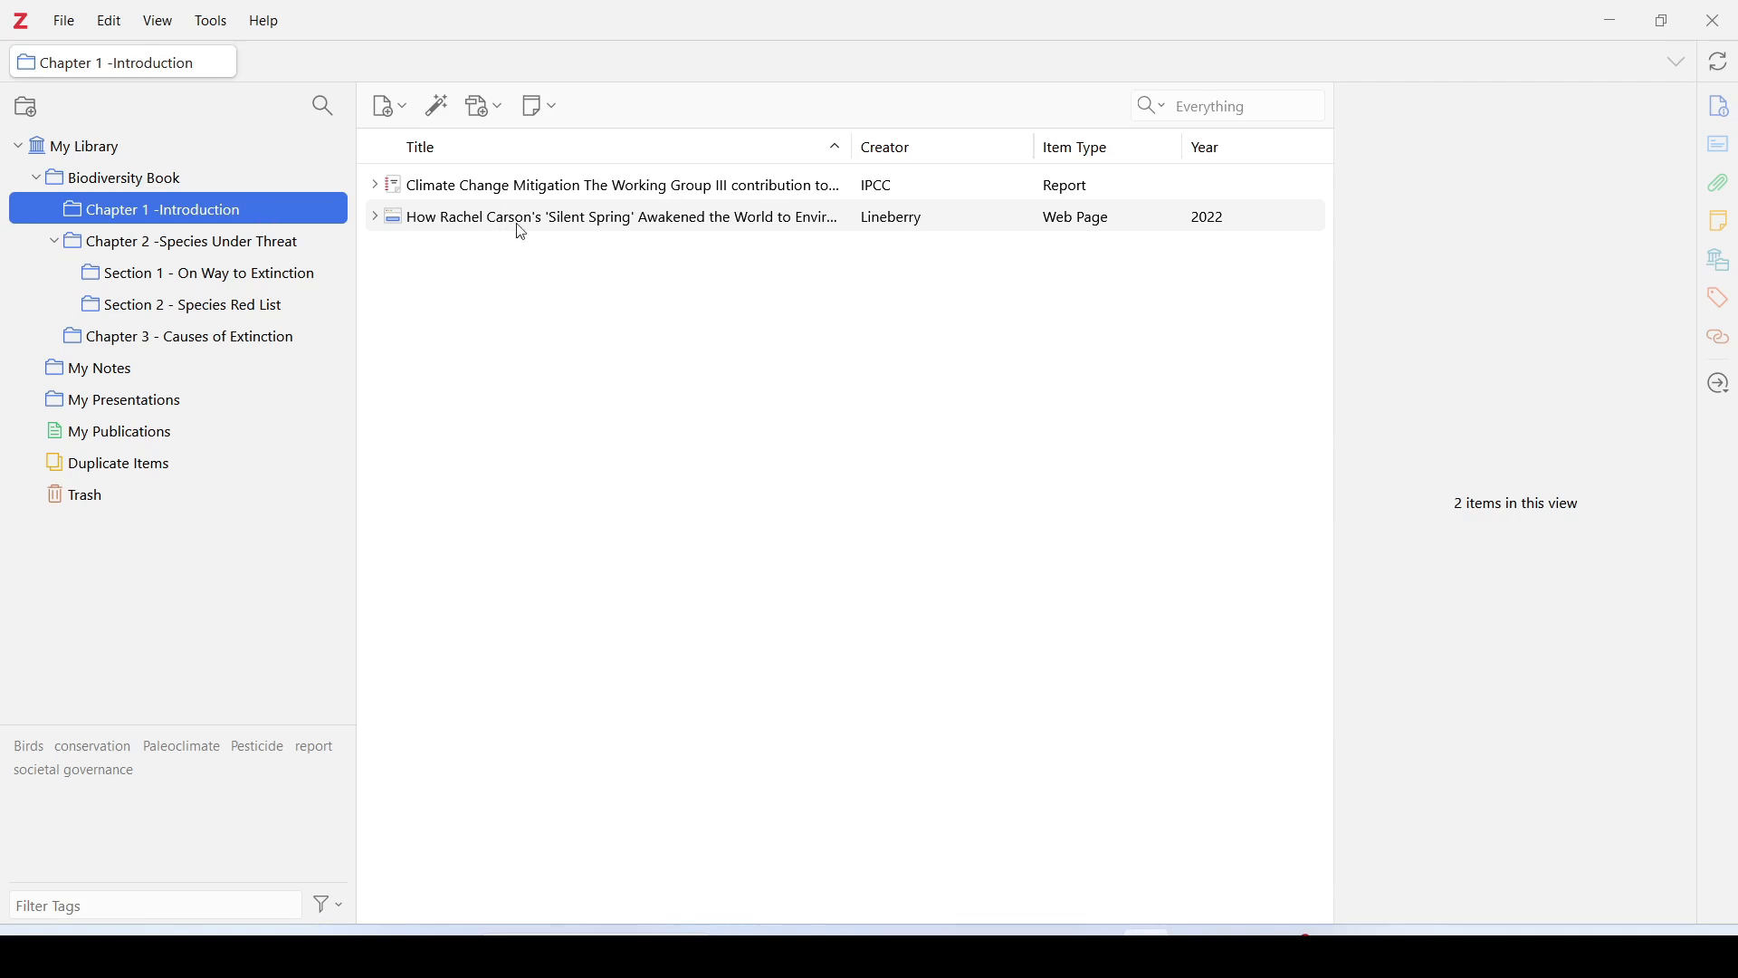
click(535, 188)
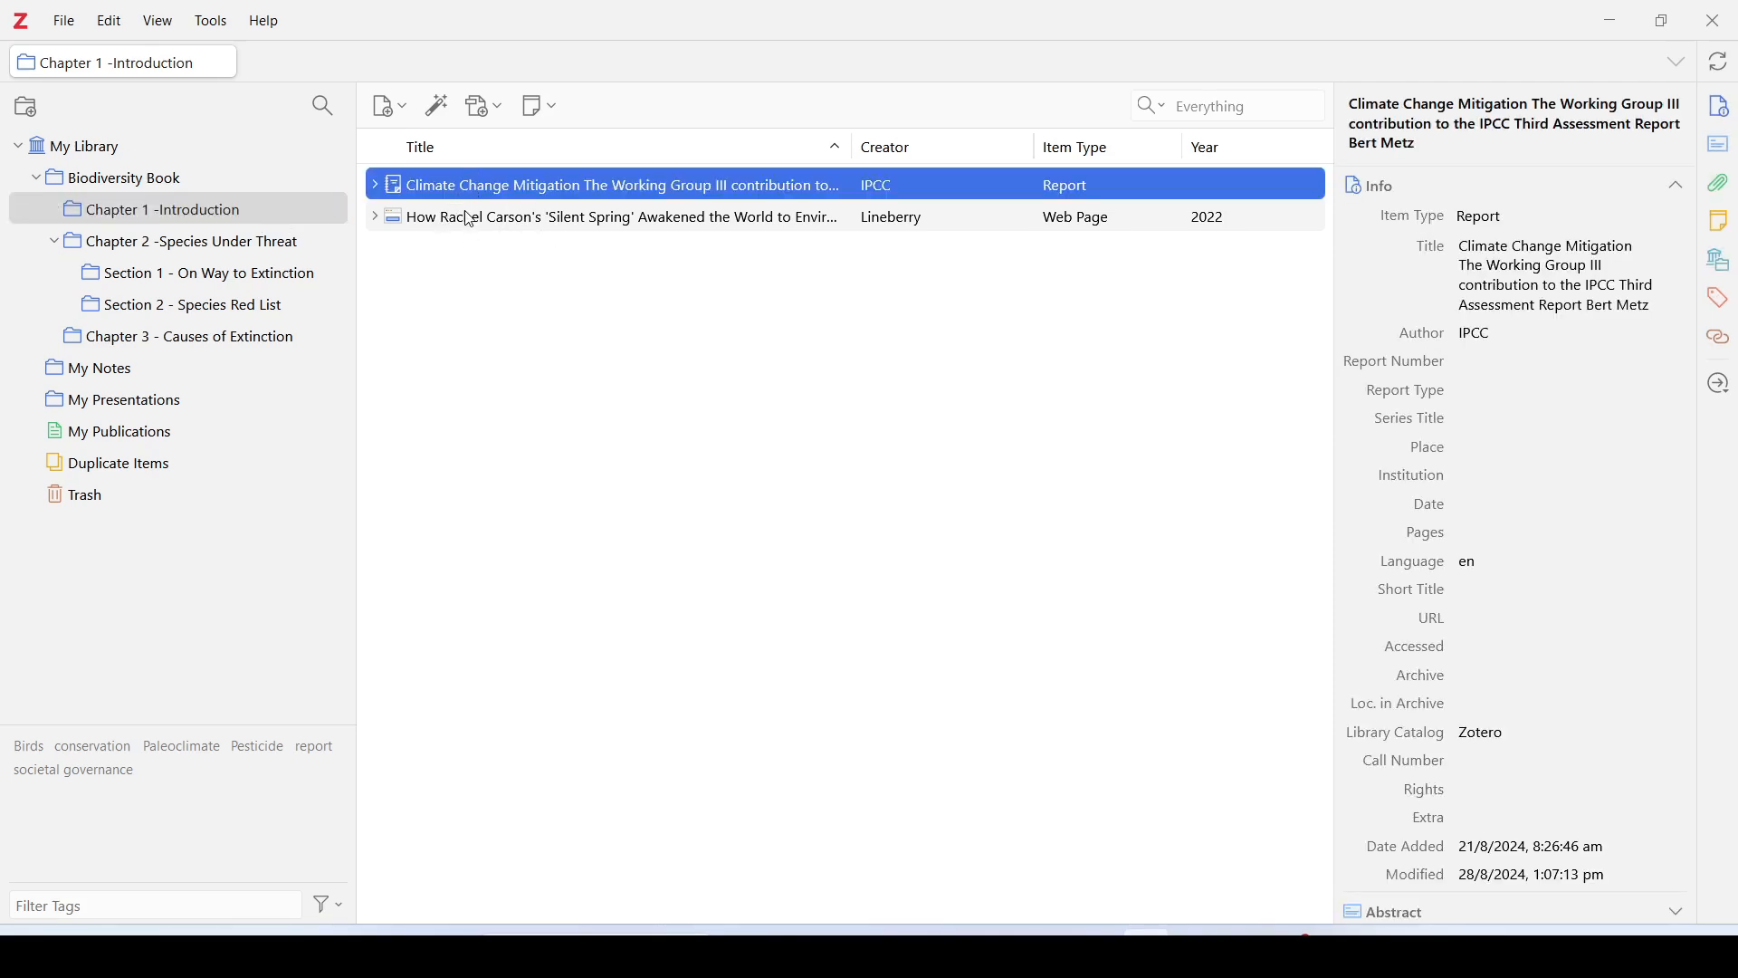
Step: Add the "Silent Spring" web page, the attachment-less "Intersectionality & Climate Justice" article and the IPCC 2023 report to the "Chapter 3 - Causes of Extinction" subcollection
click(108, 147)
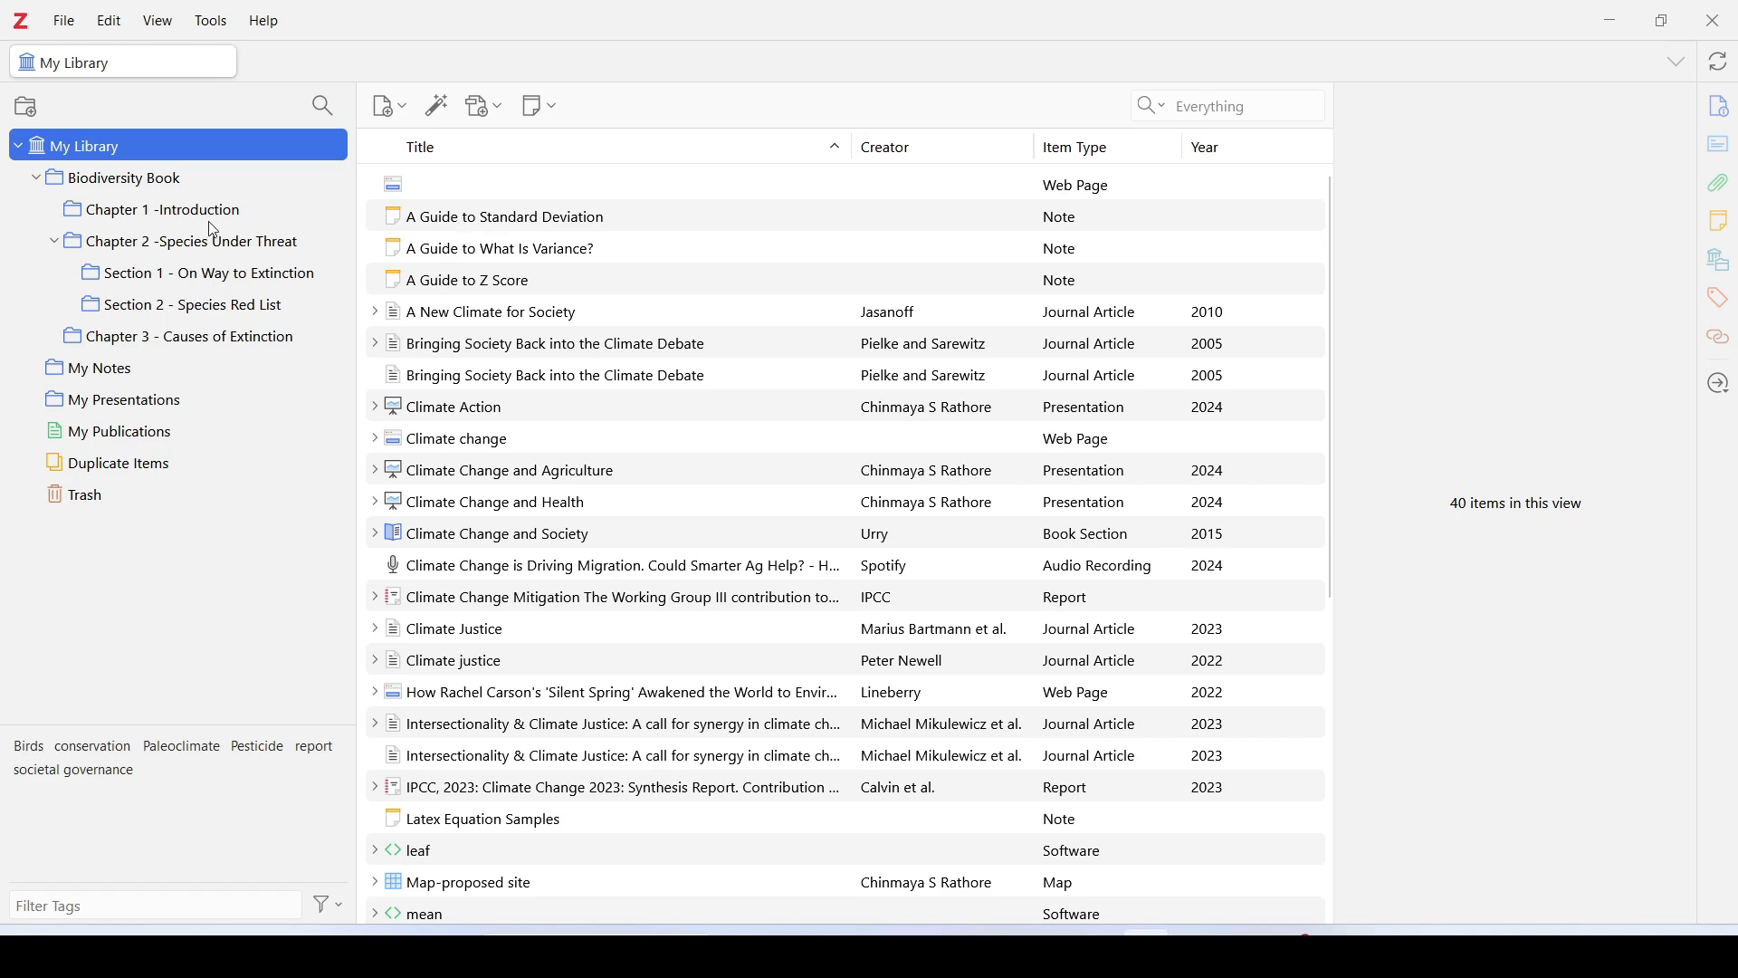
click(491, 693)
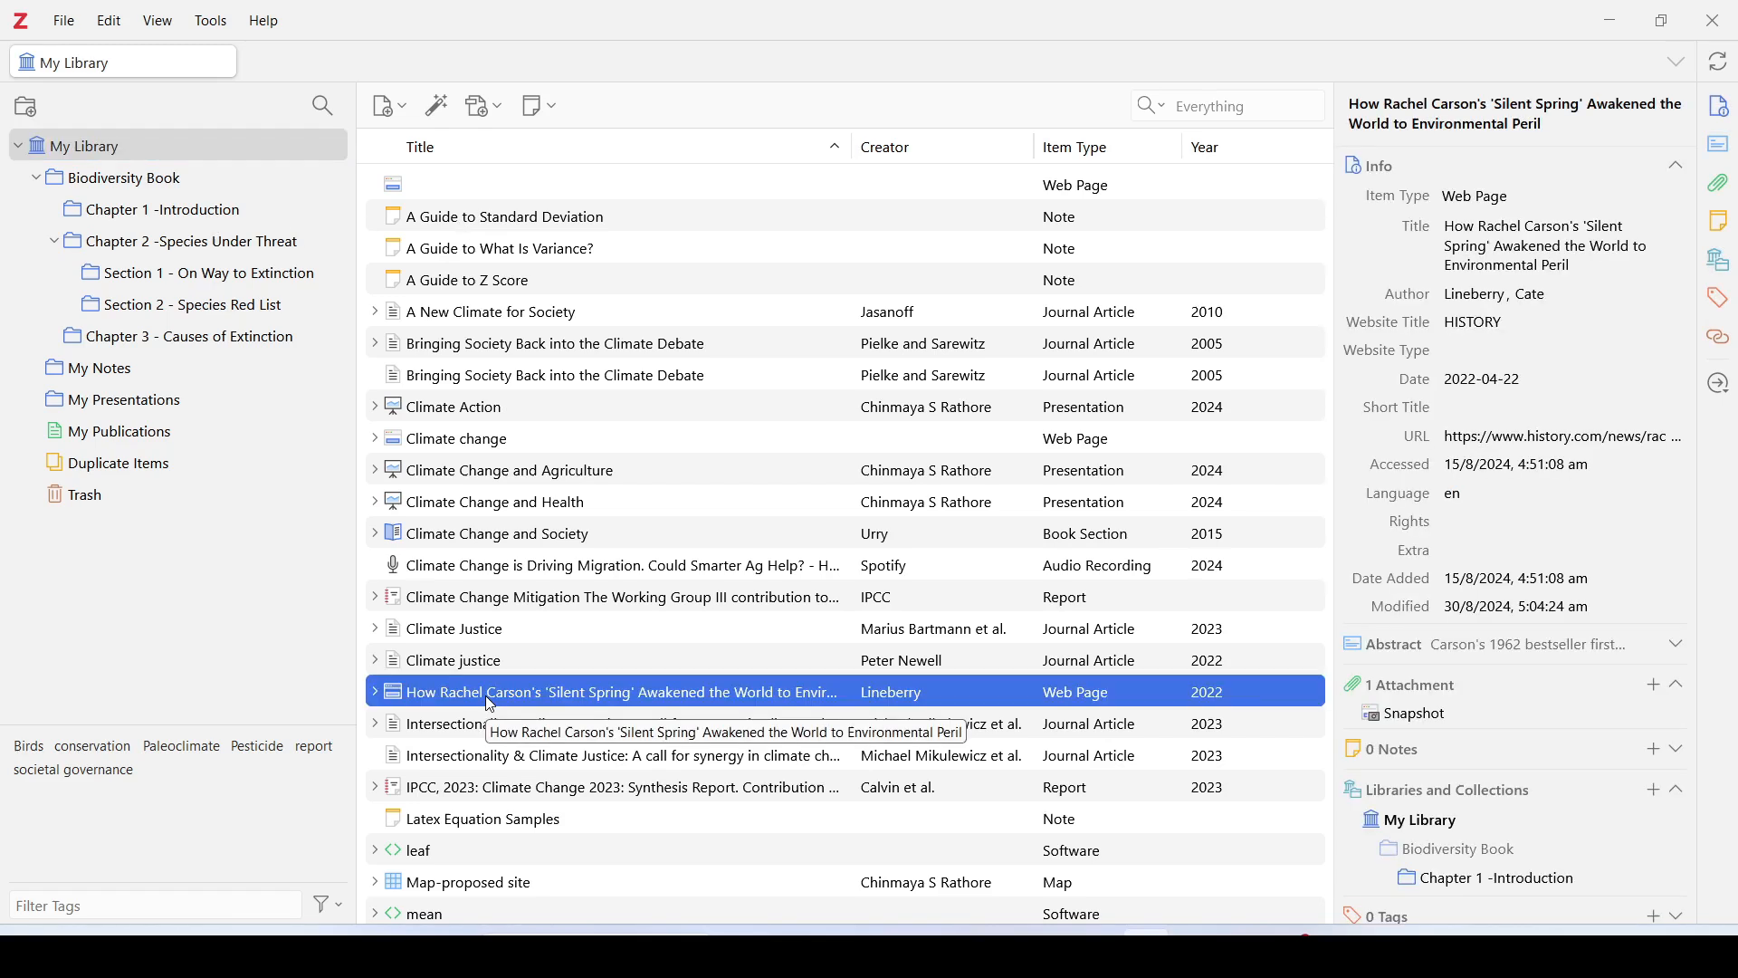
ctrl+click(475, 763)
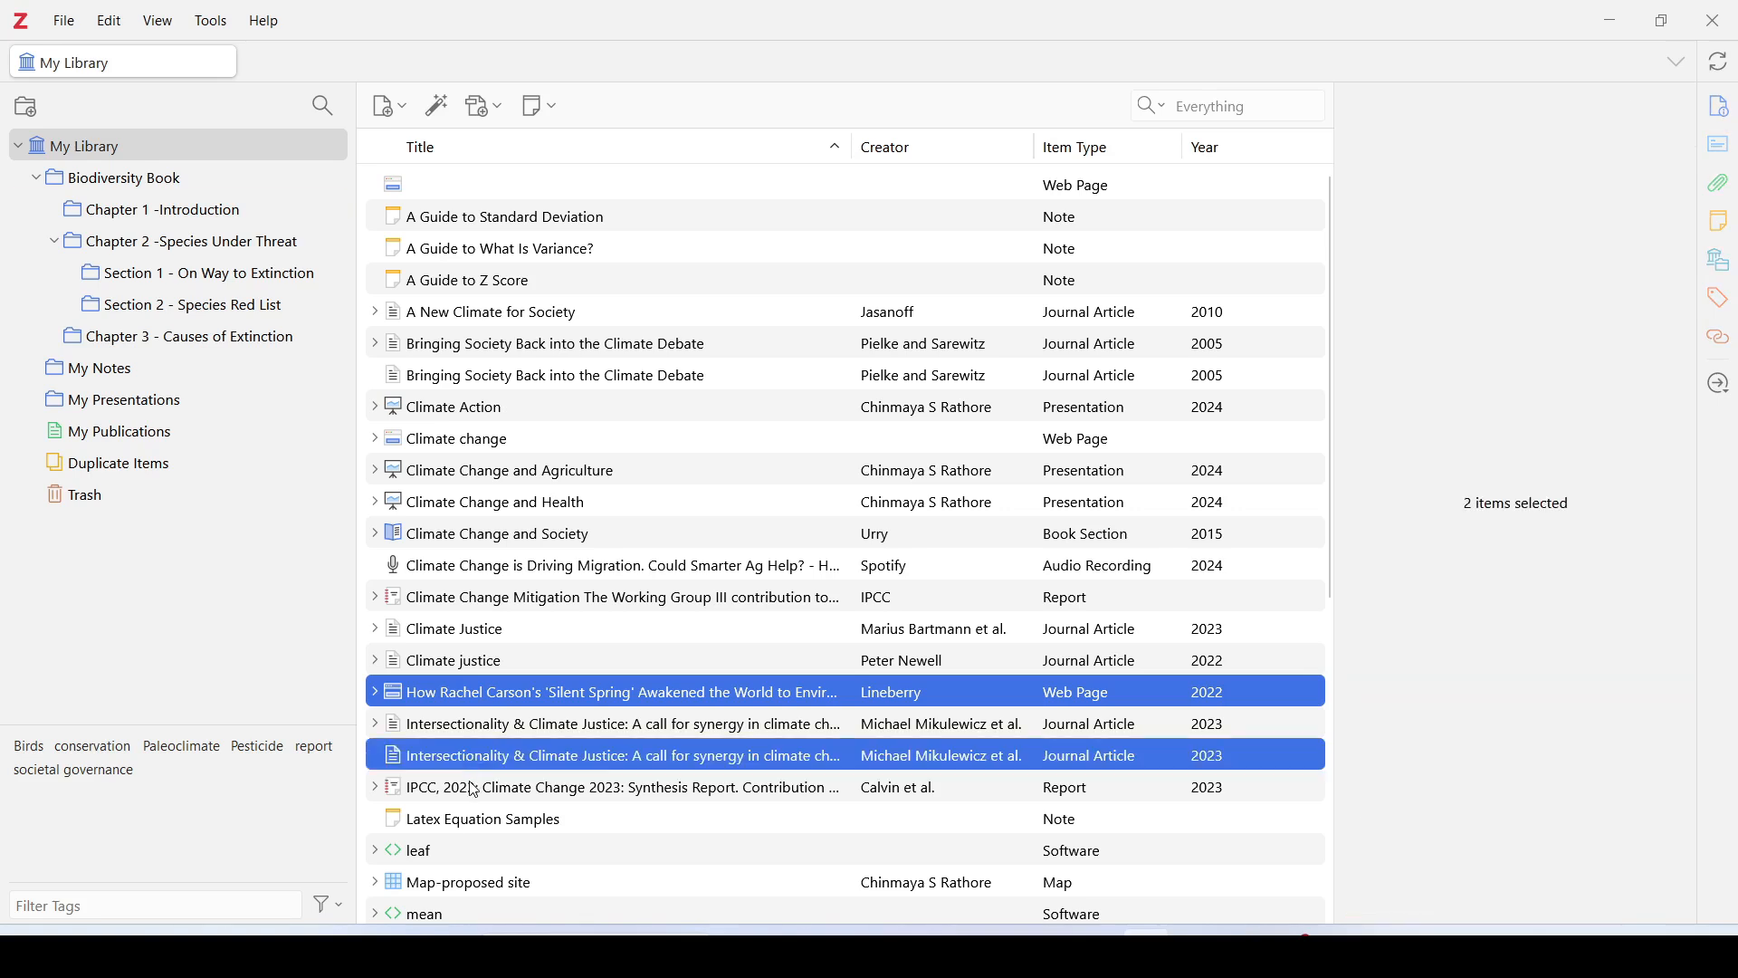
ctrl+click(475, 793)
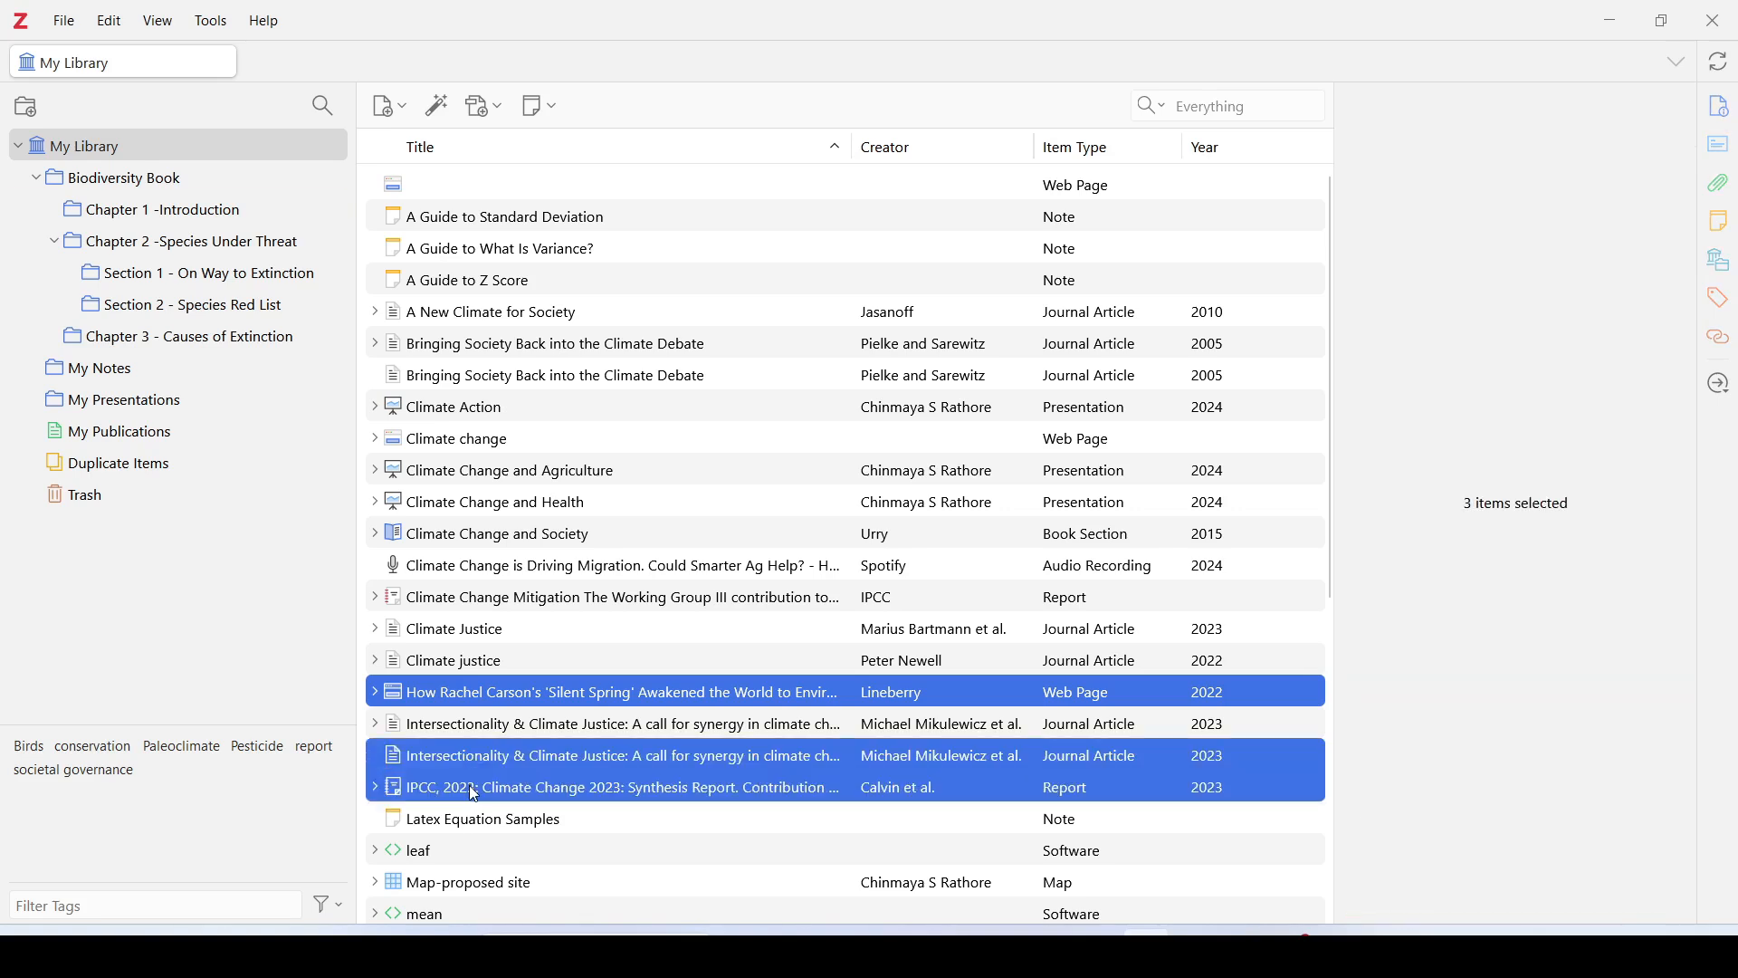
right_click(523, 697)
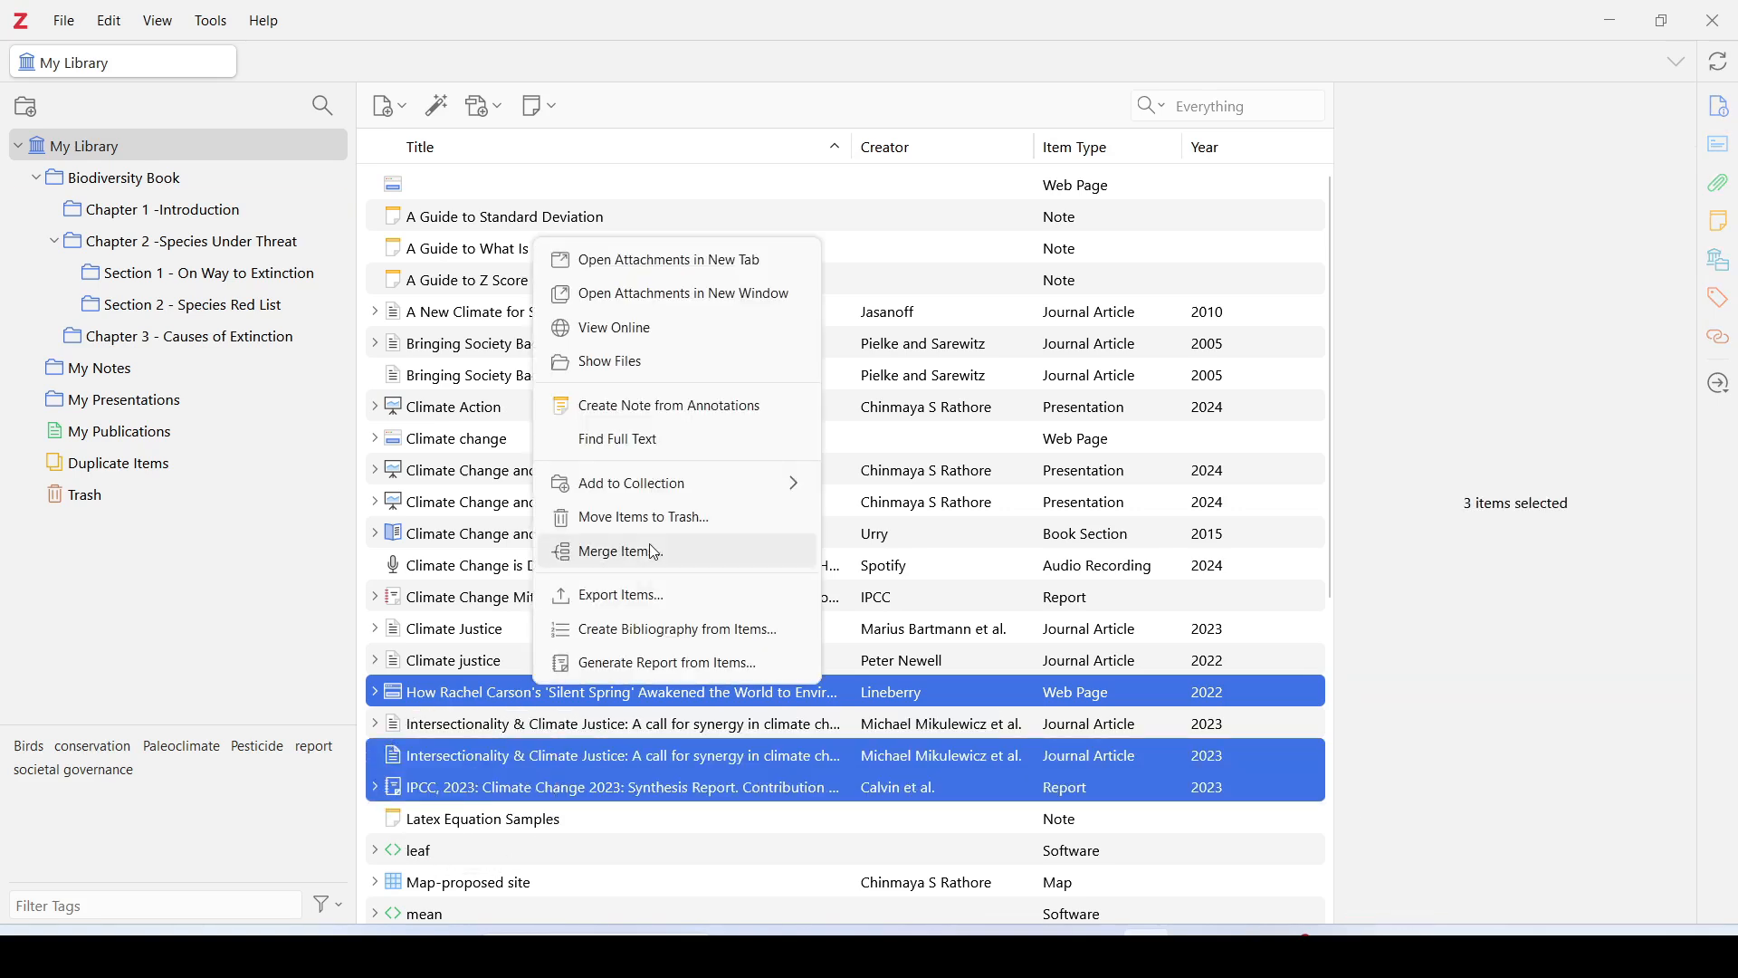
mouse_move(636, 496)
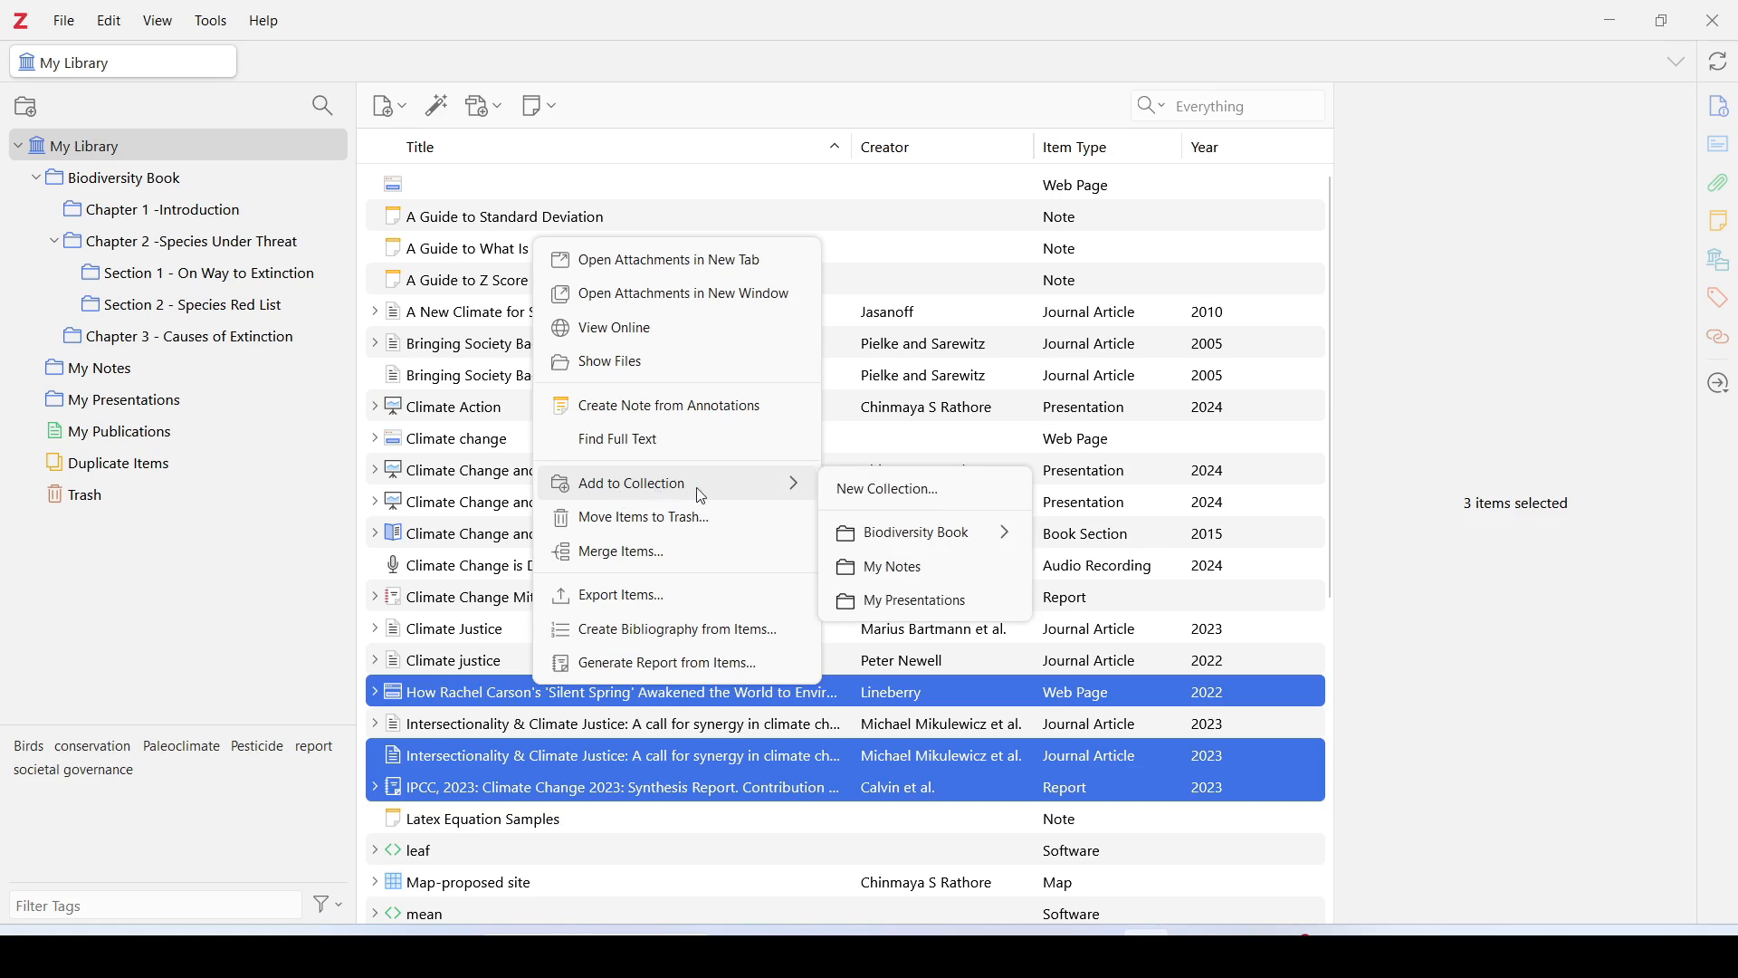
mouse_move(977, 536)
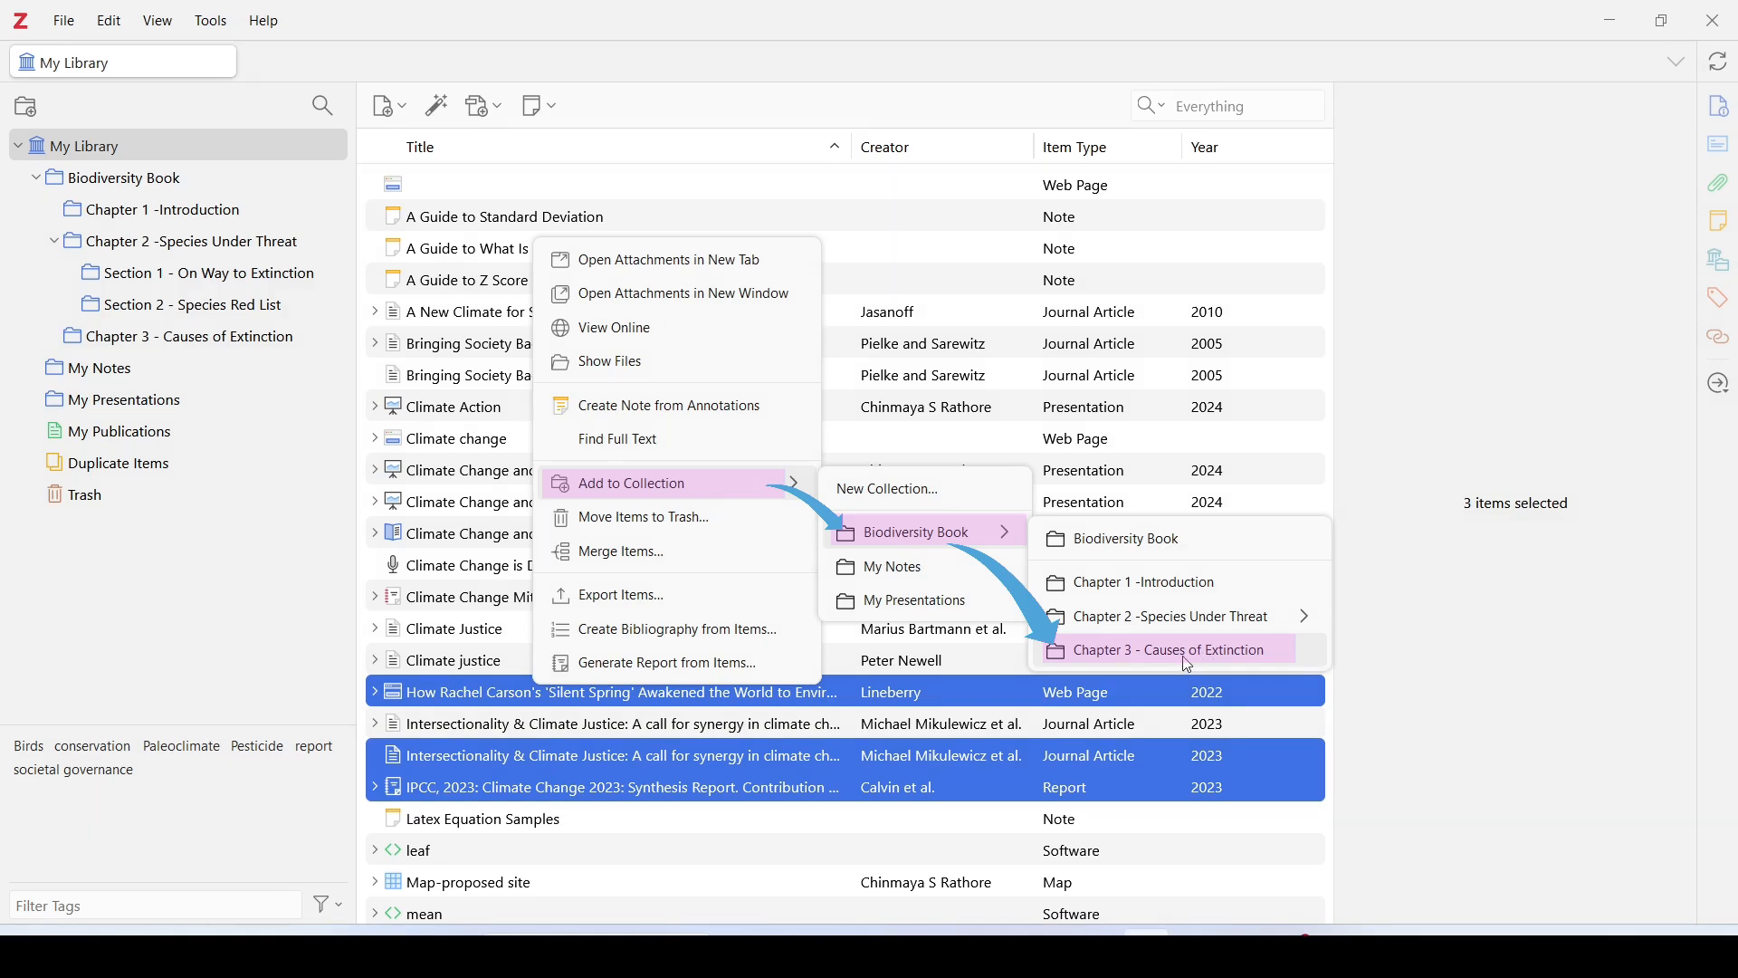
click(1187, 661)
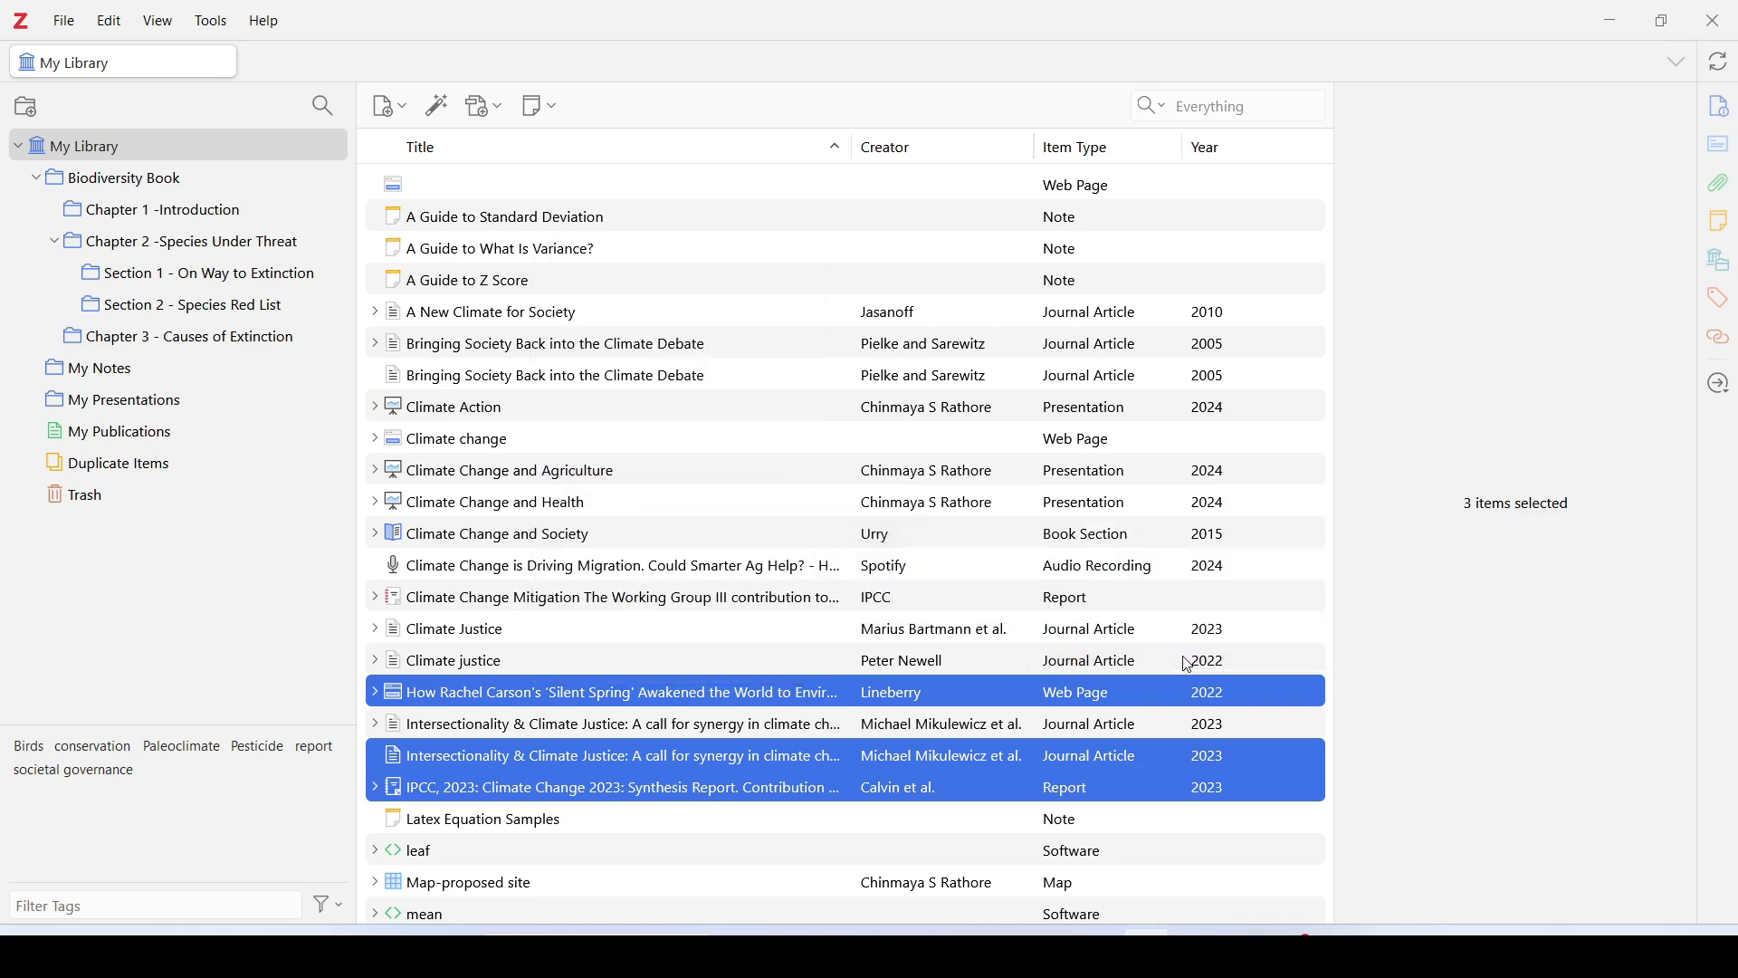
click(210, 343)
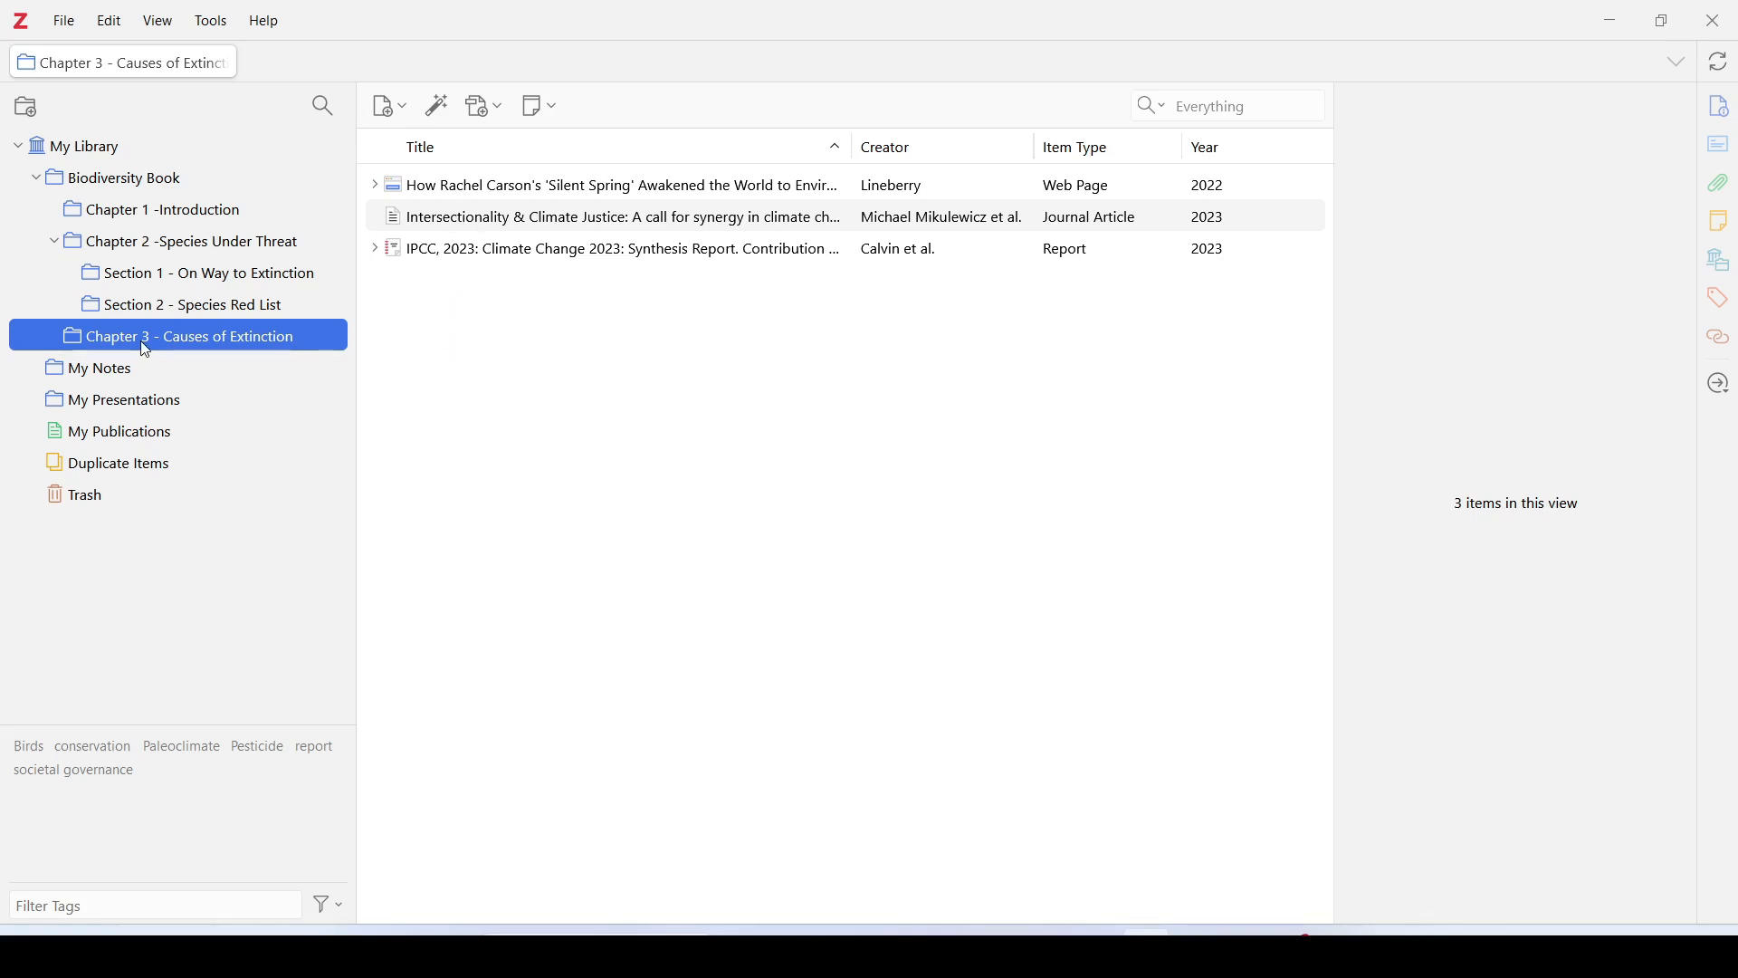
Step: Compare the items listed in My Library with those in the Biodiversity Book chapter subcollections
click(94, 150)
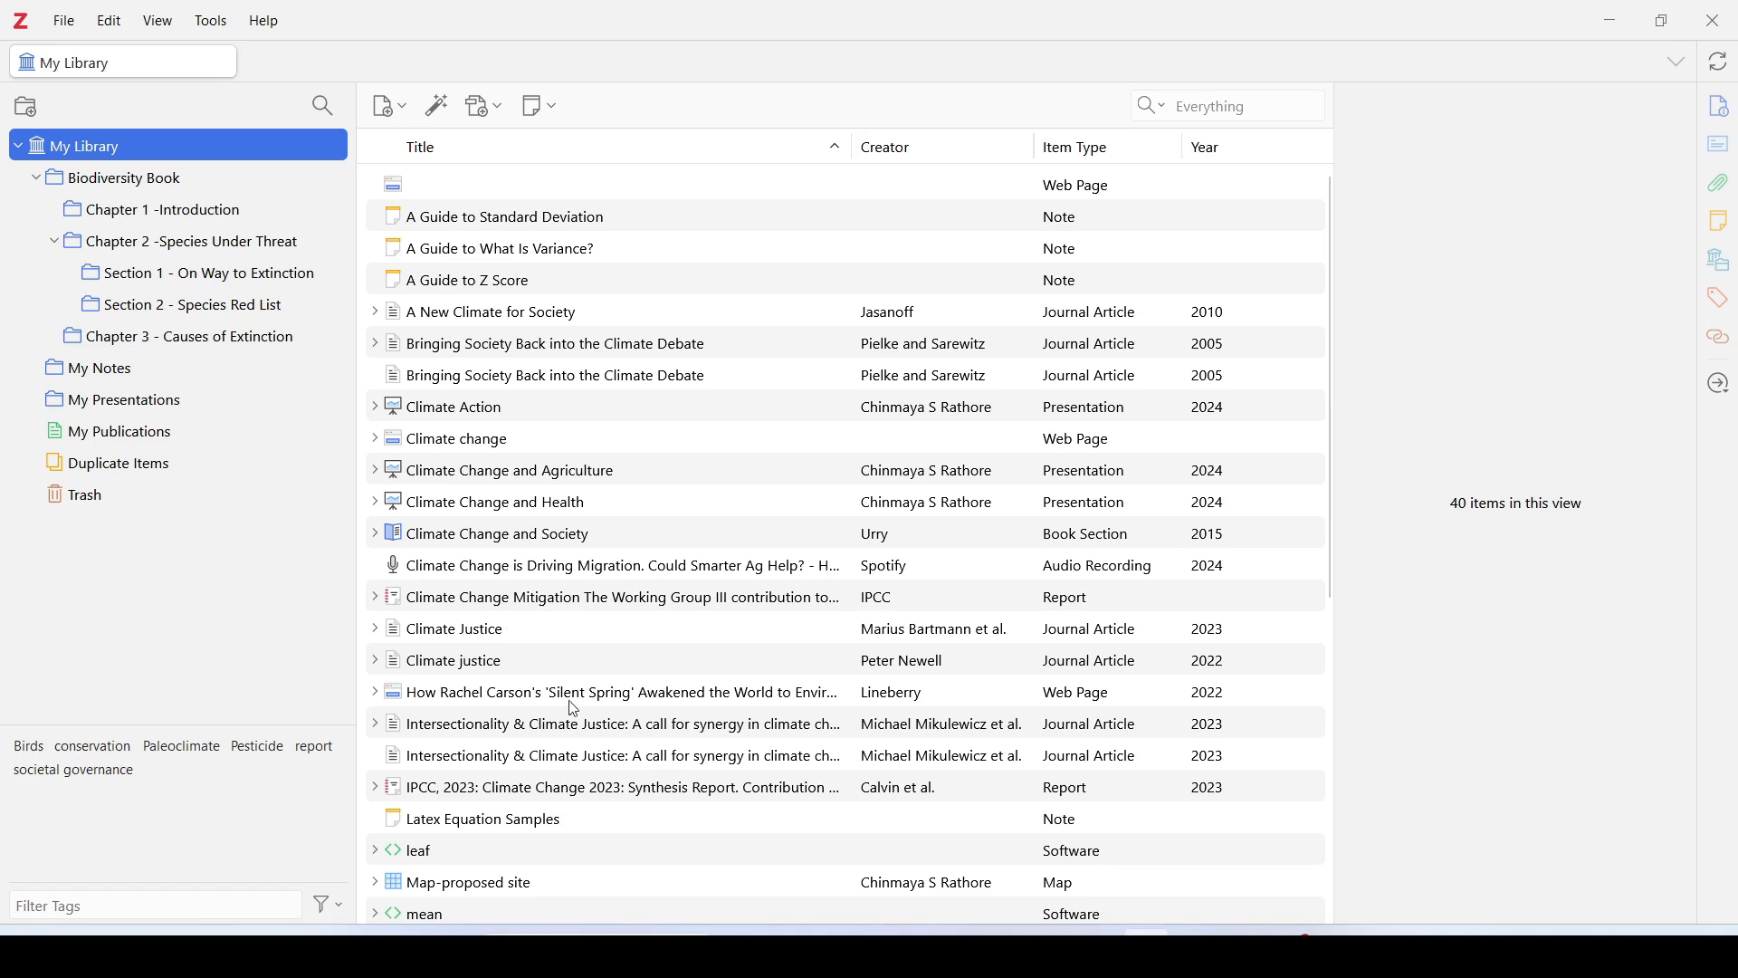
click(190, 345)
click(192, 214)
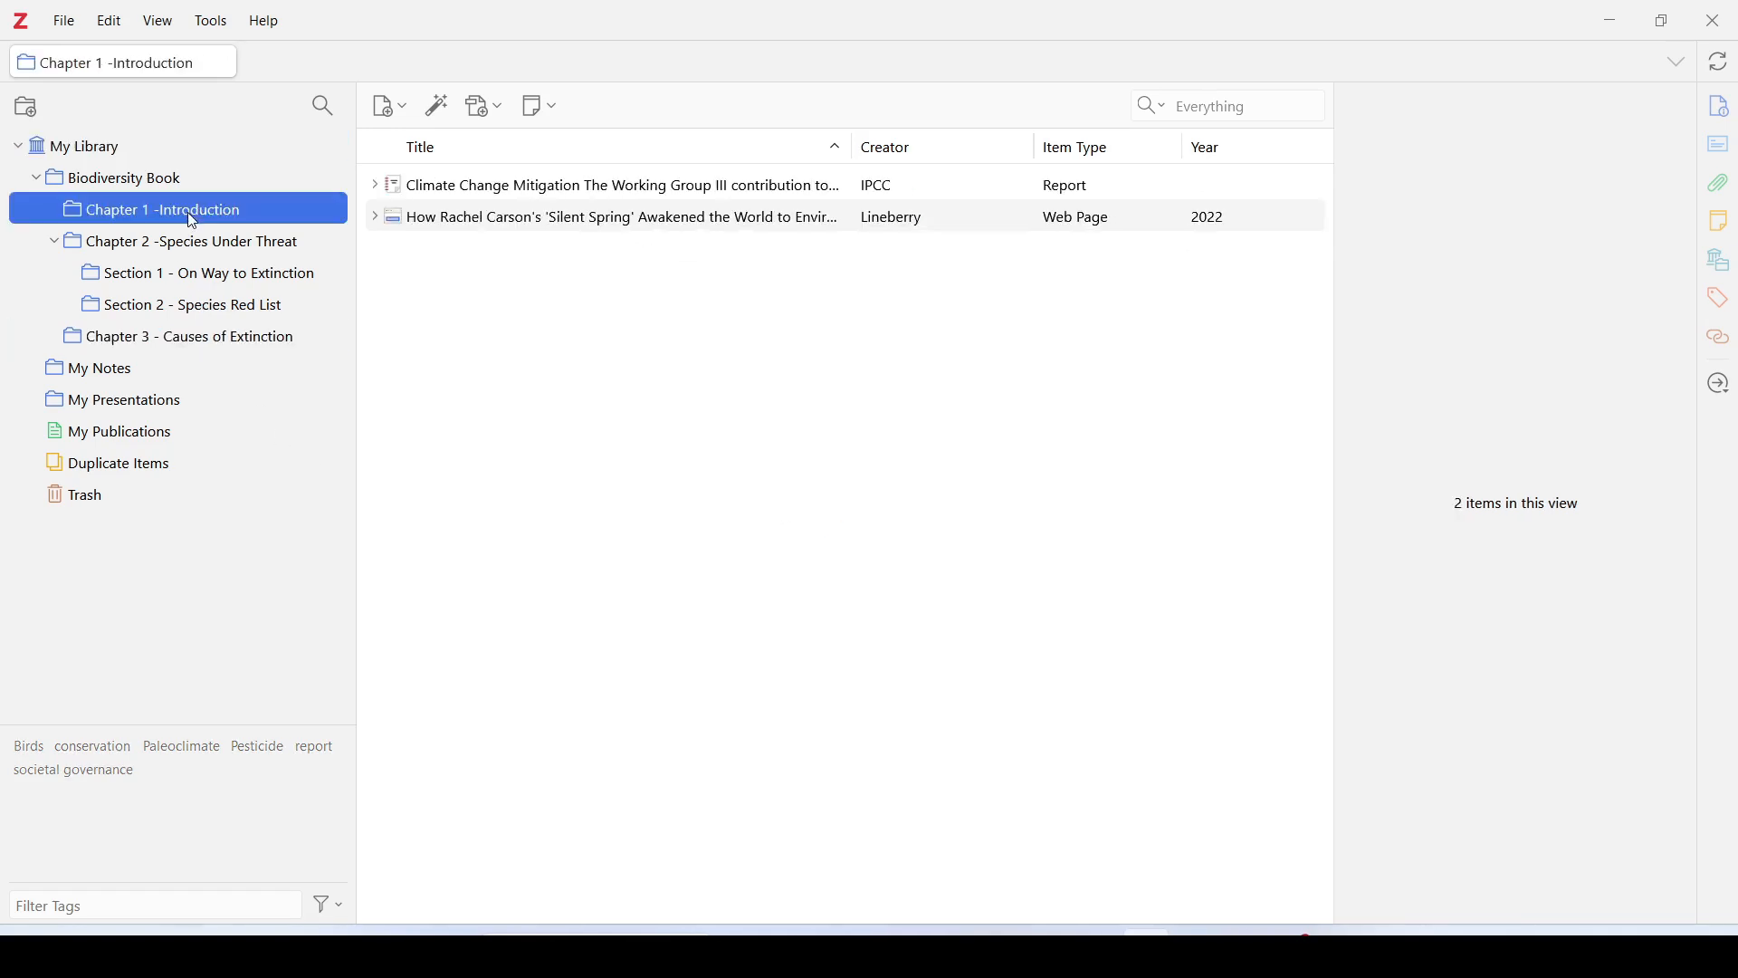
click(119, 152)
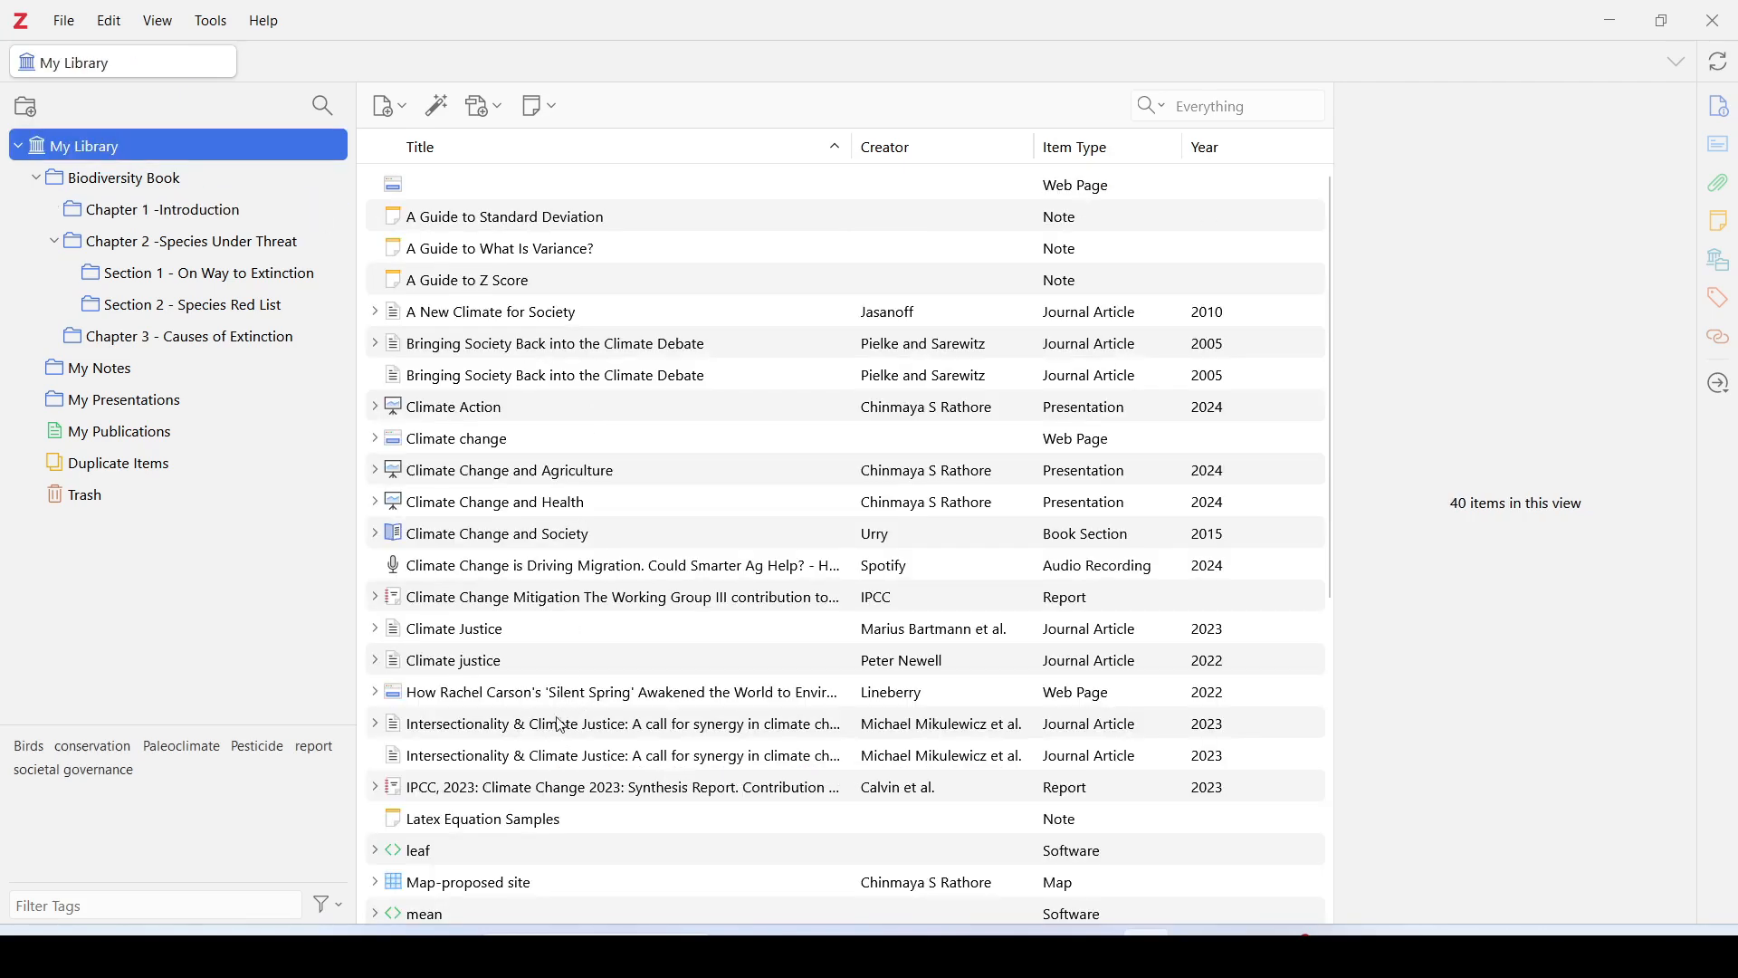
click(271, 336)
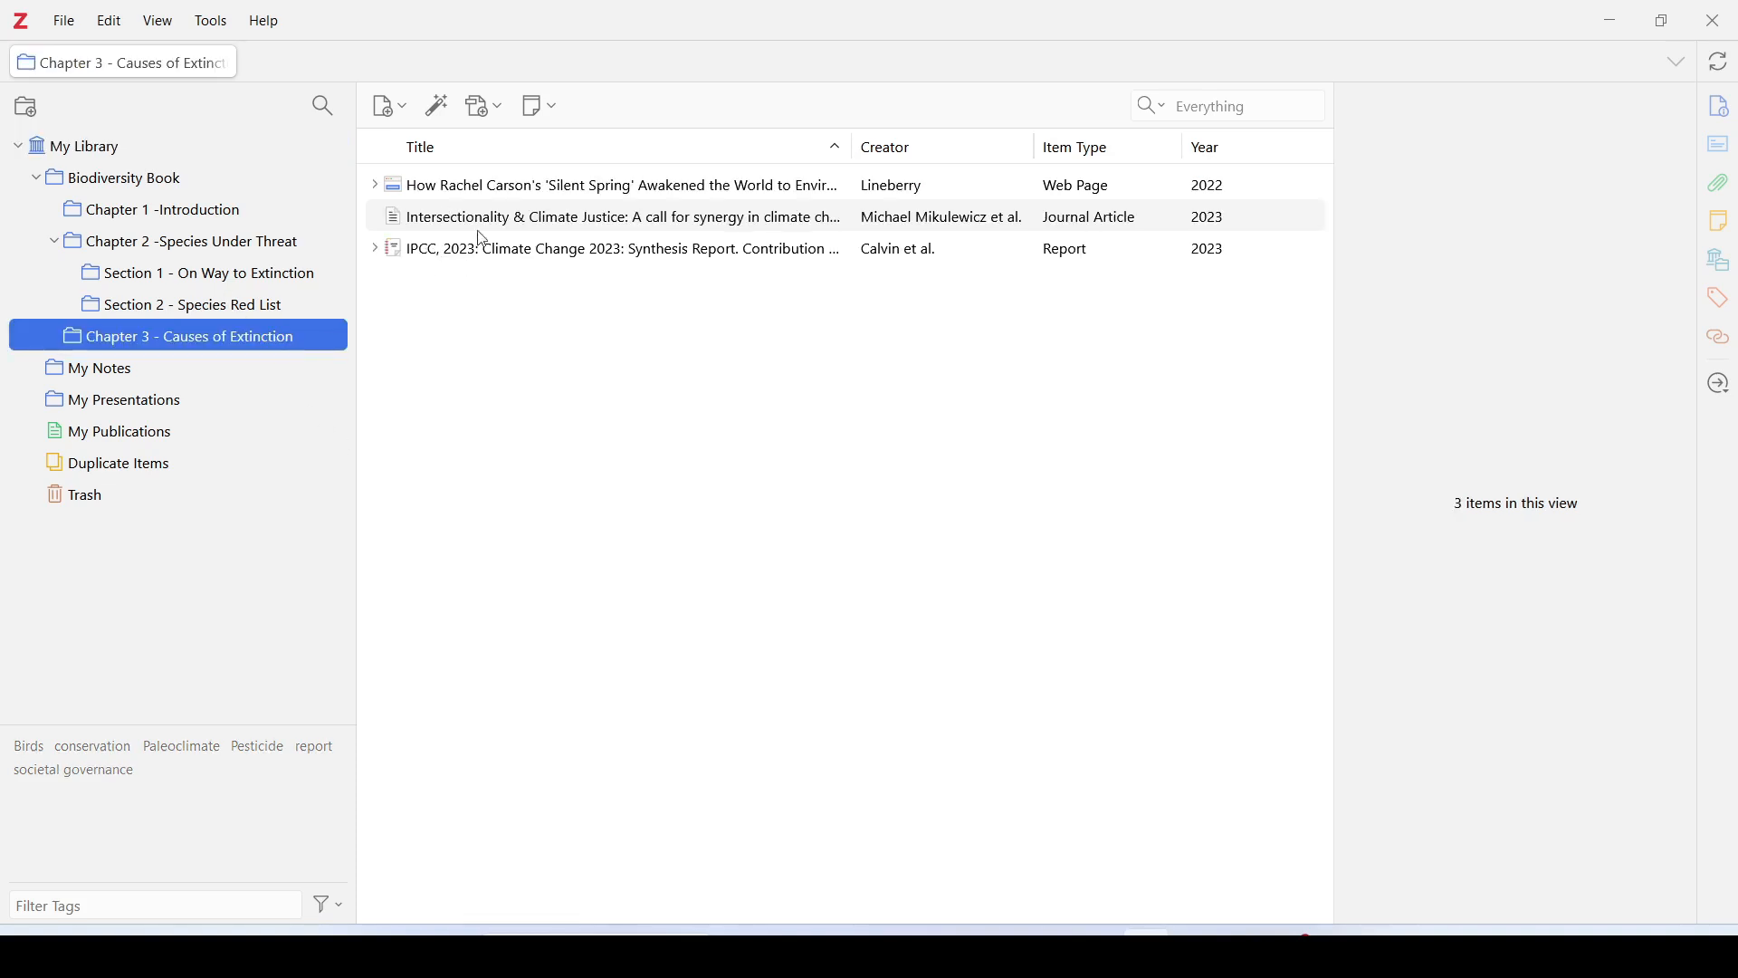
click(101, 147)
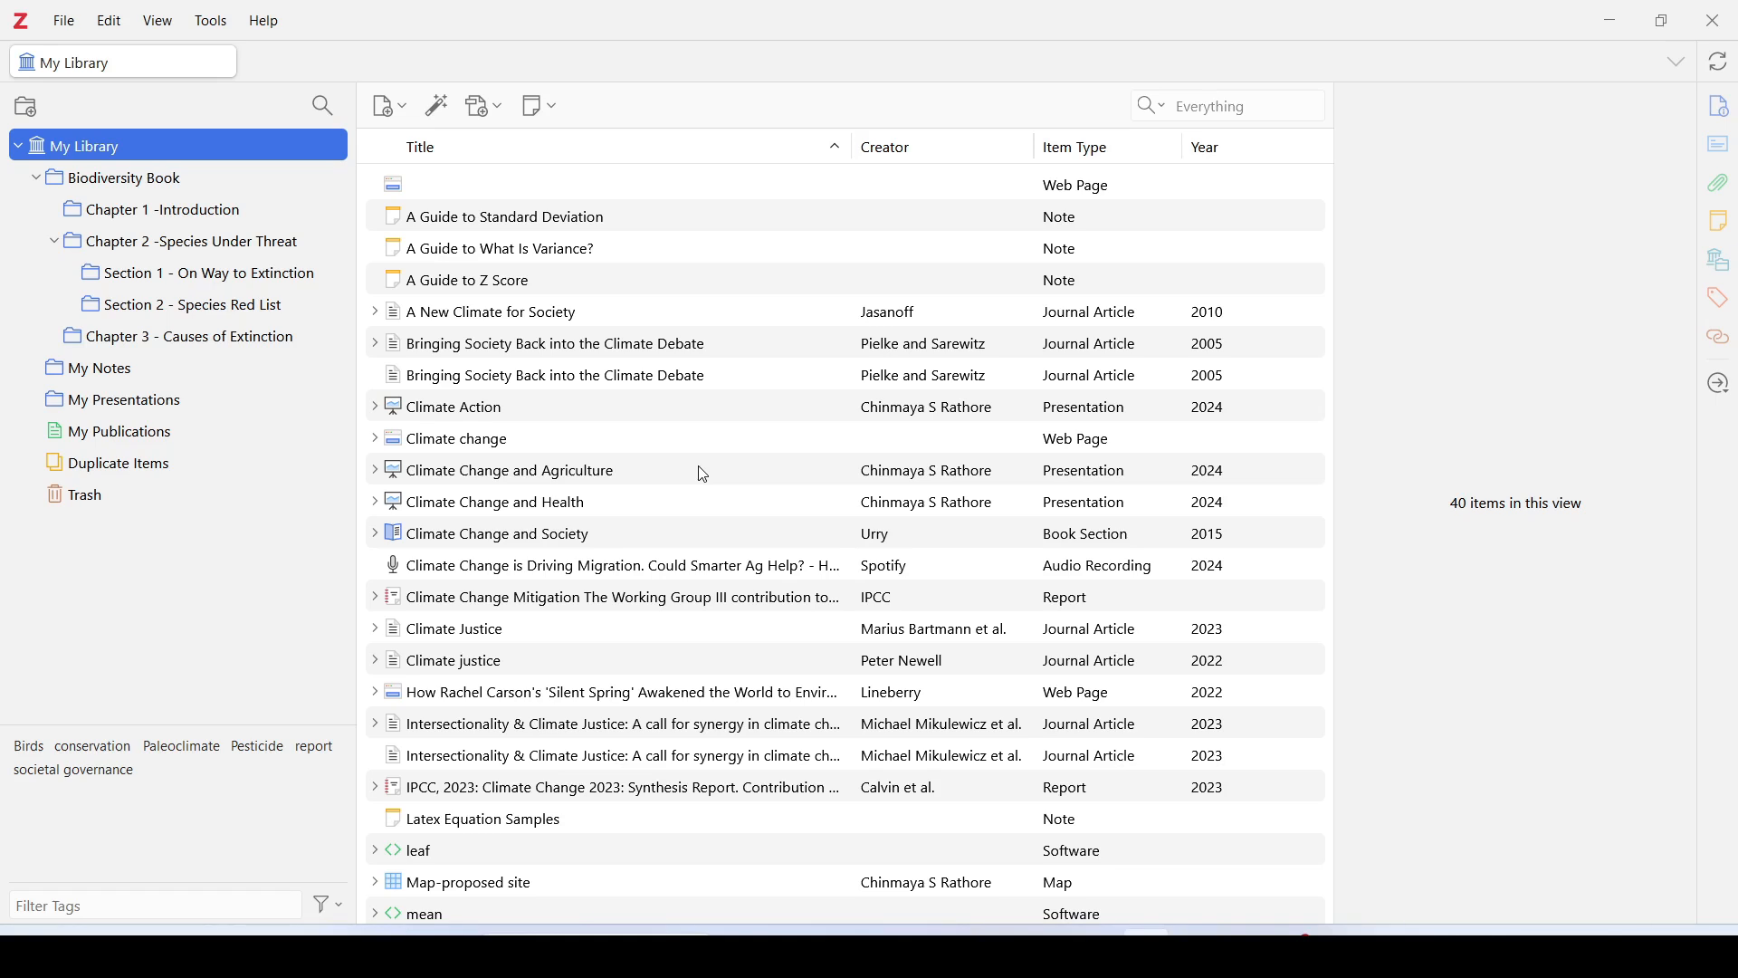
click(220, 213)
click(211, 246)
click(192, 210)
click(193, 241)
click(201, 214)
click(205, 218)
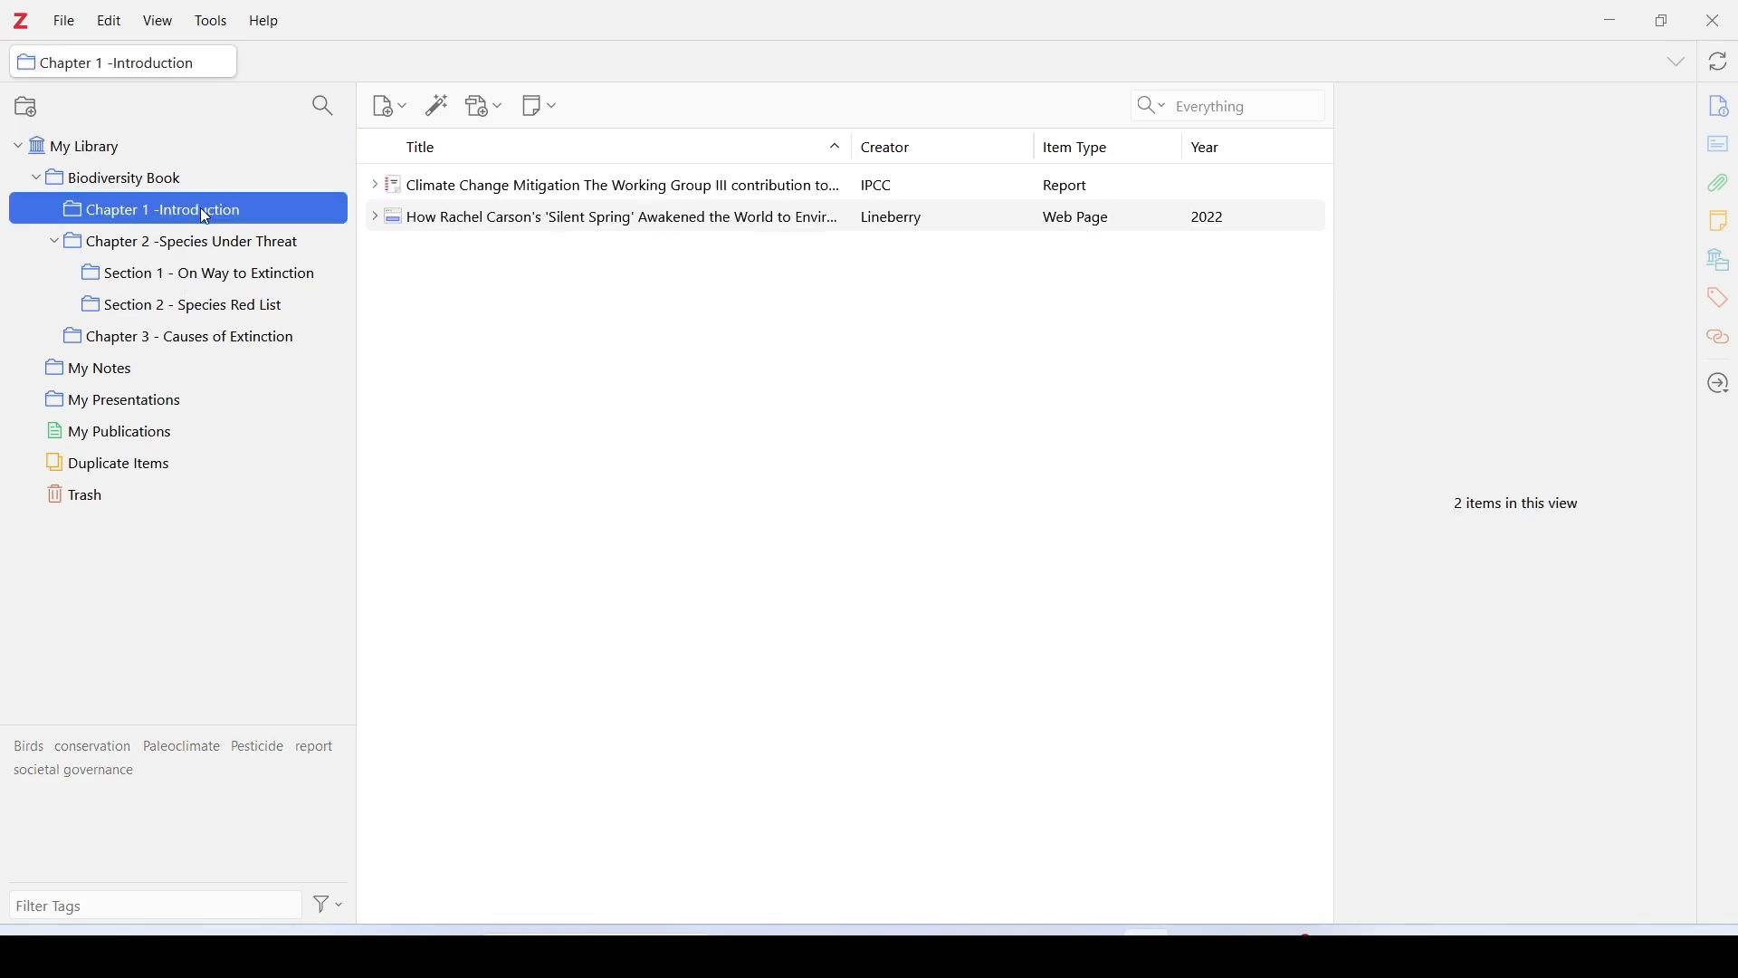
click(72, 152)
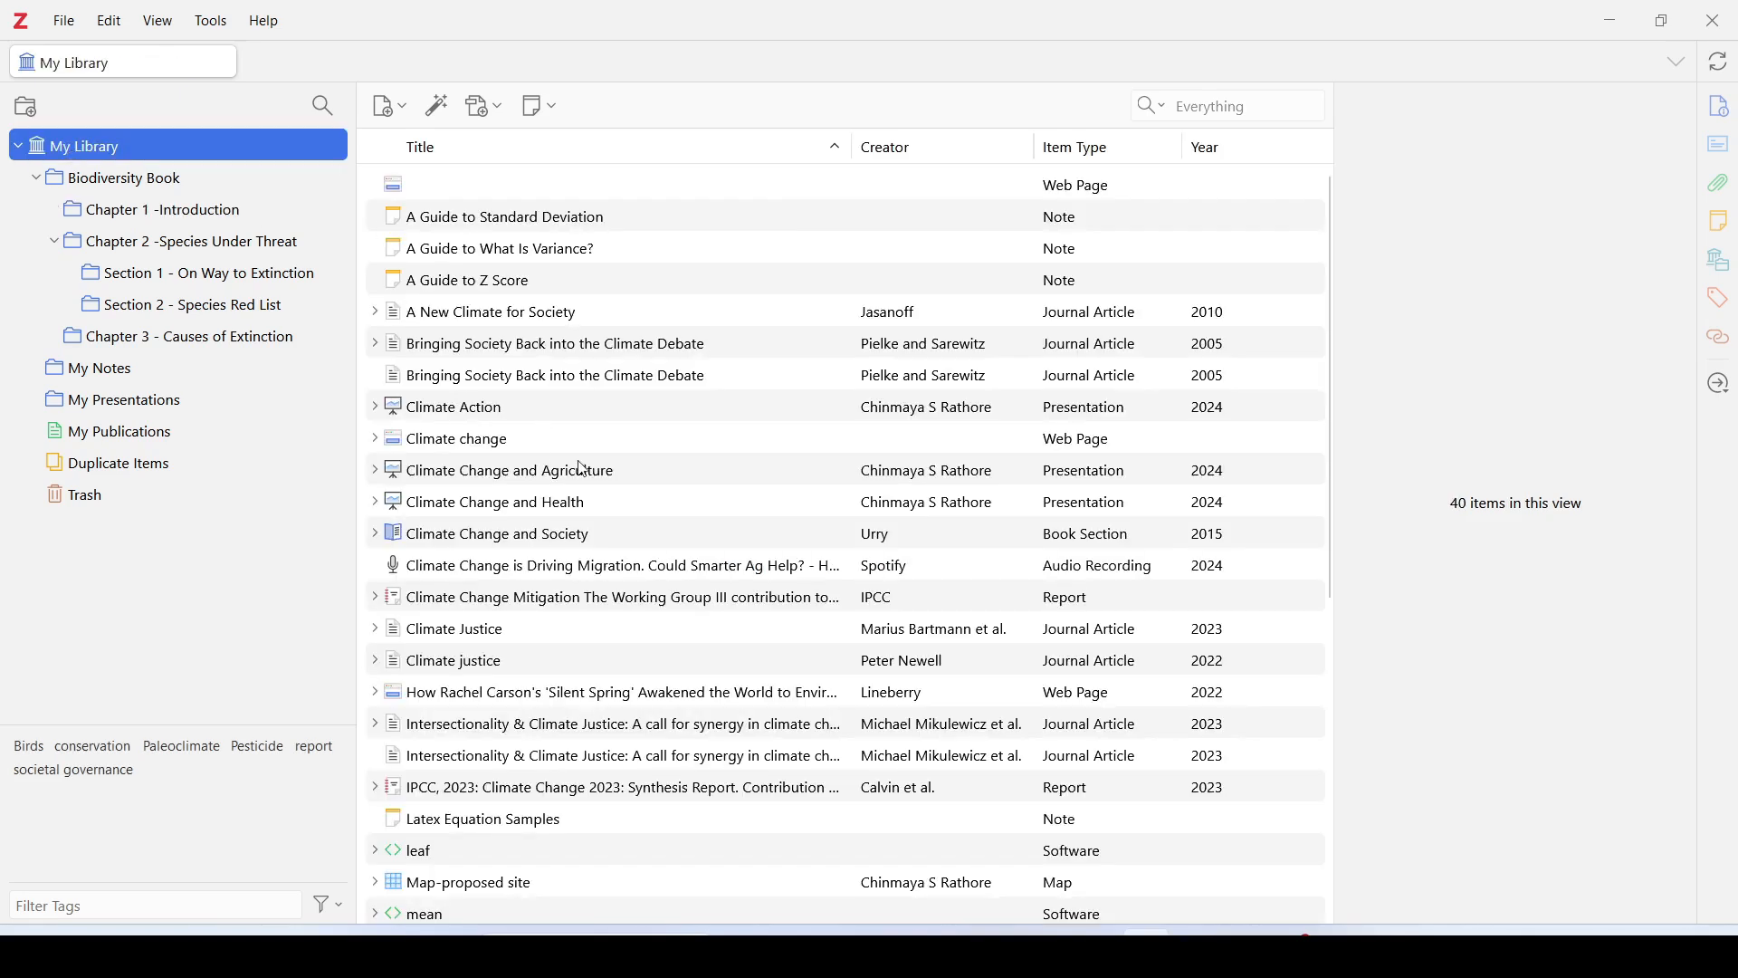
click(324, 253)
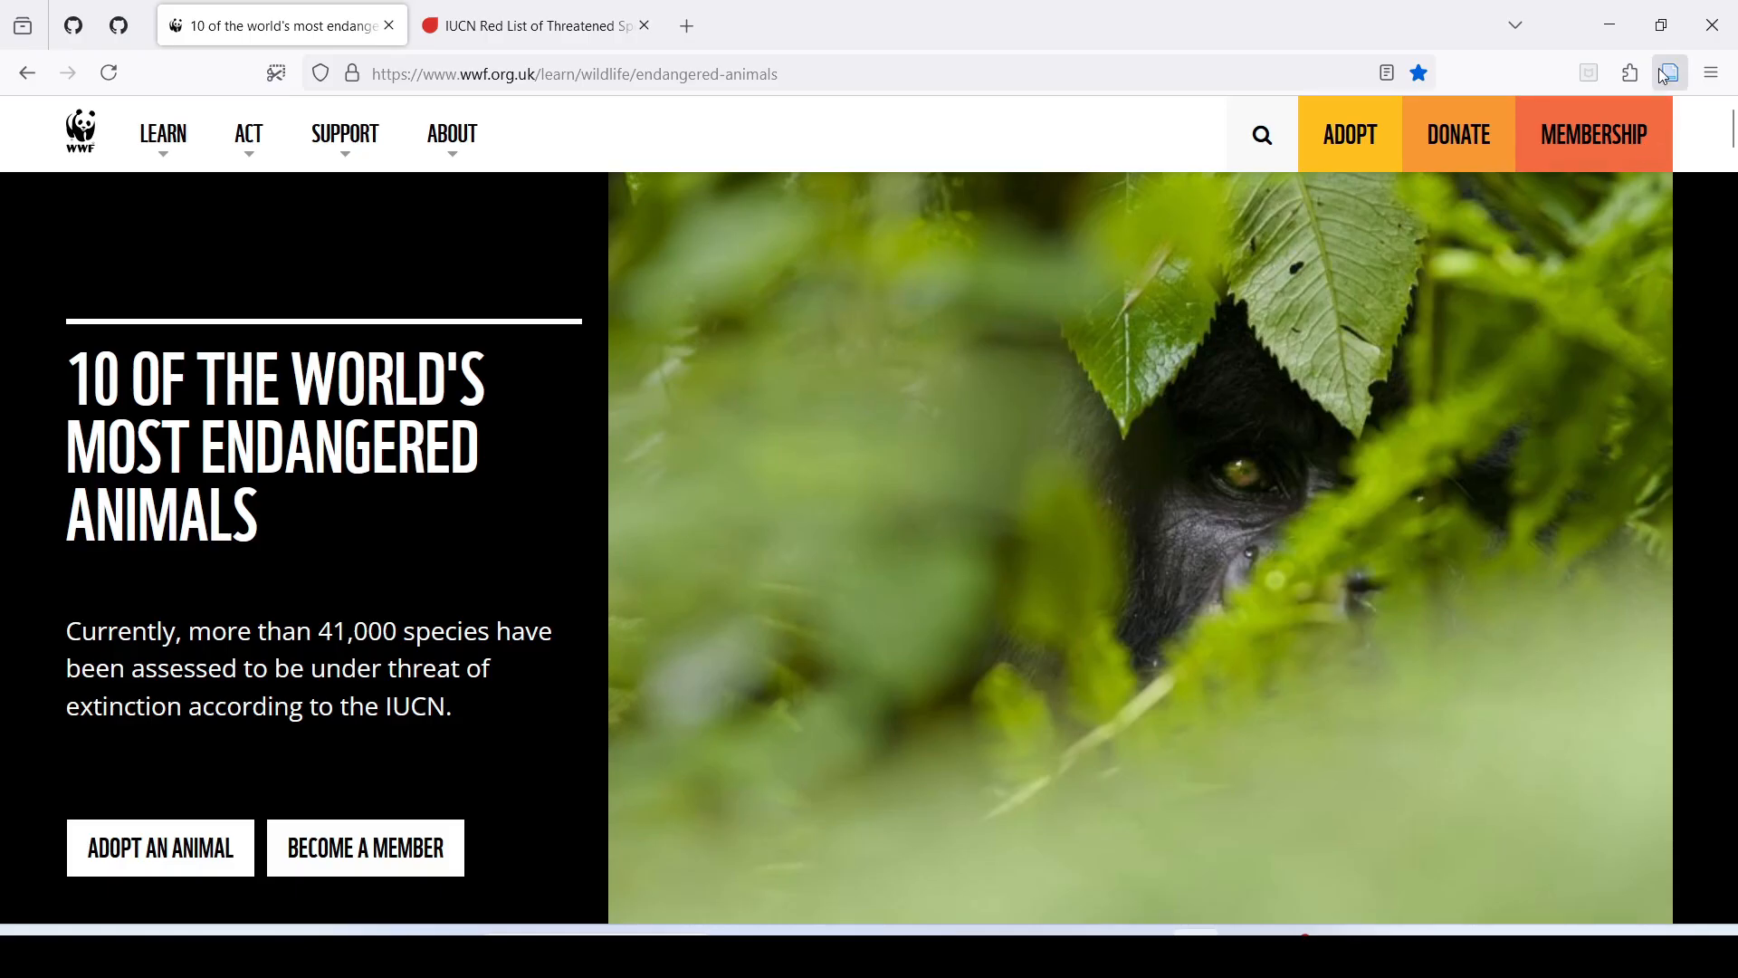
Step: Save the WWF endangered animals web page to Zotero under Biodiversity Book, Chapter 2, in "Section 1 - On Way to Extinction"
click(1673, 73)
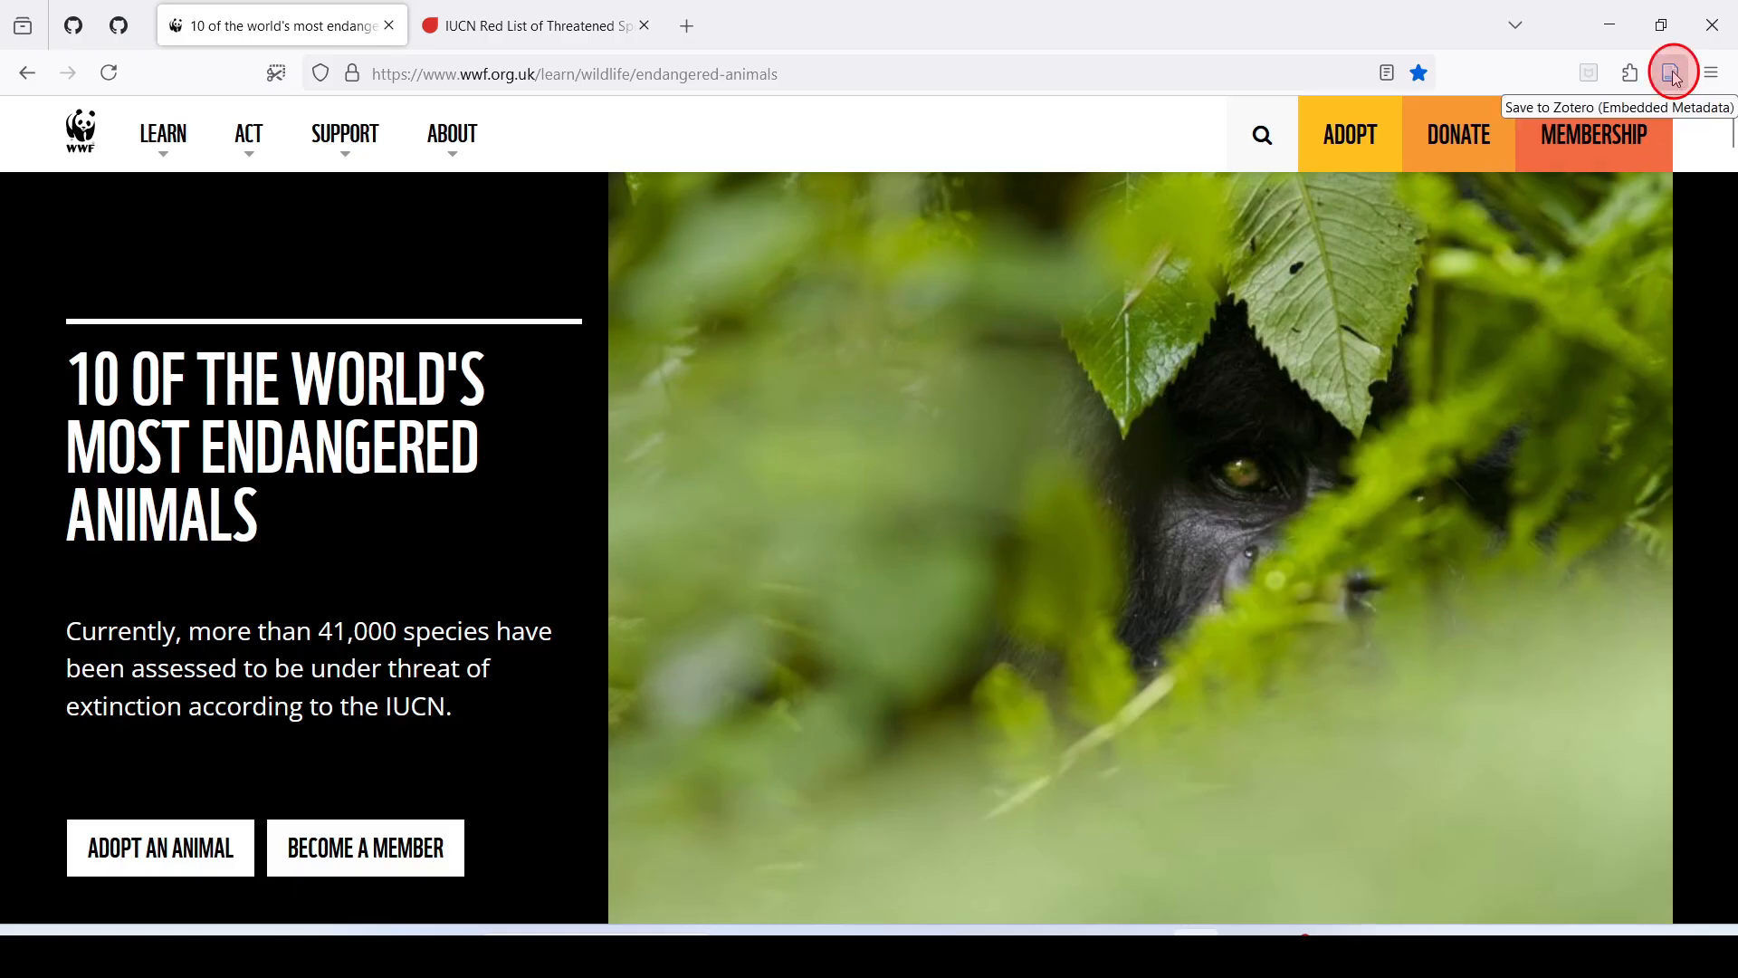
click(1671, 74)
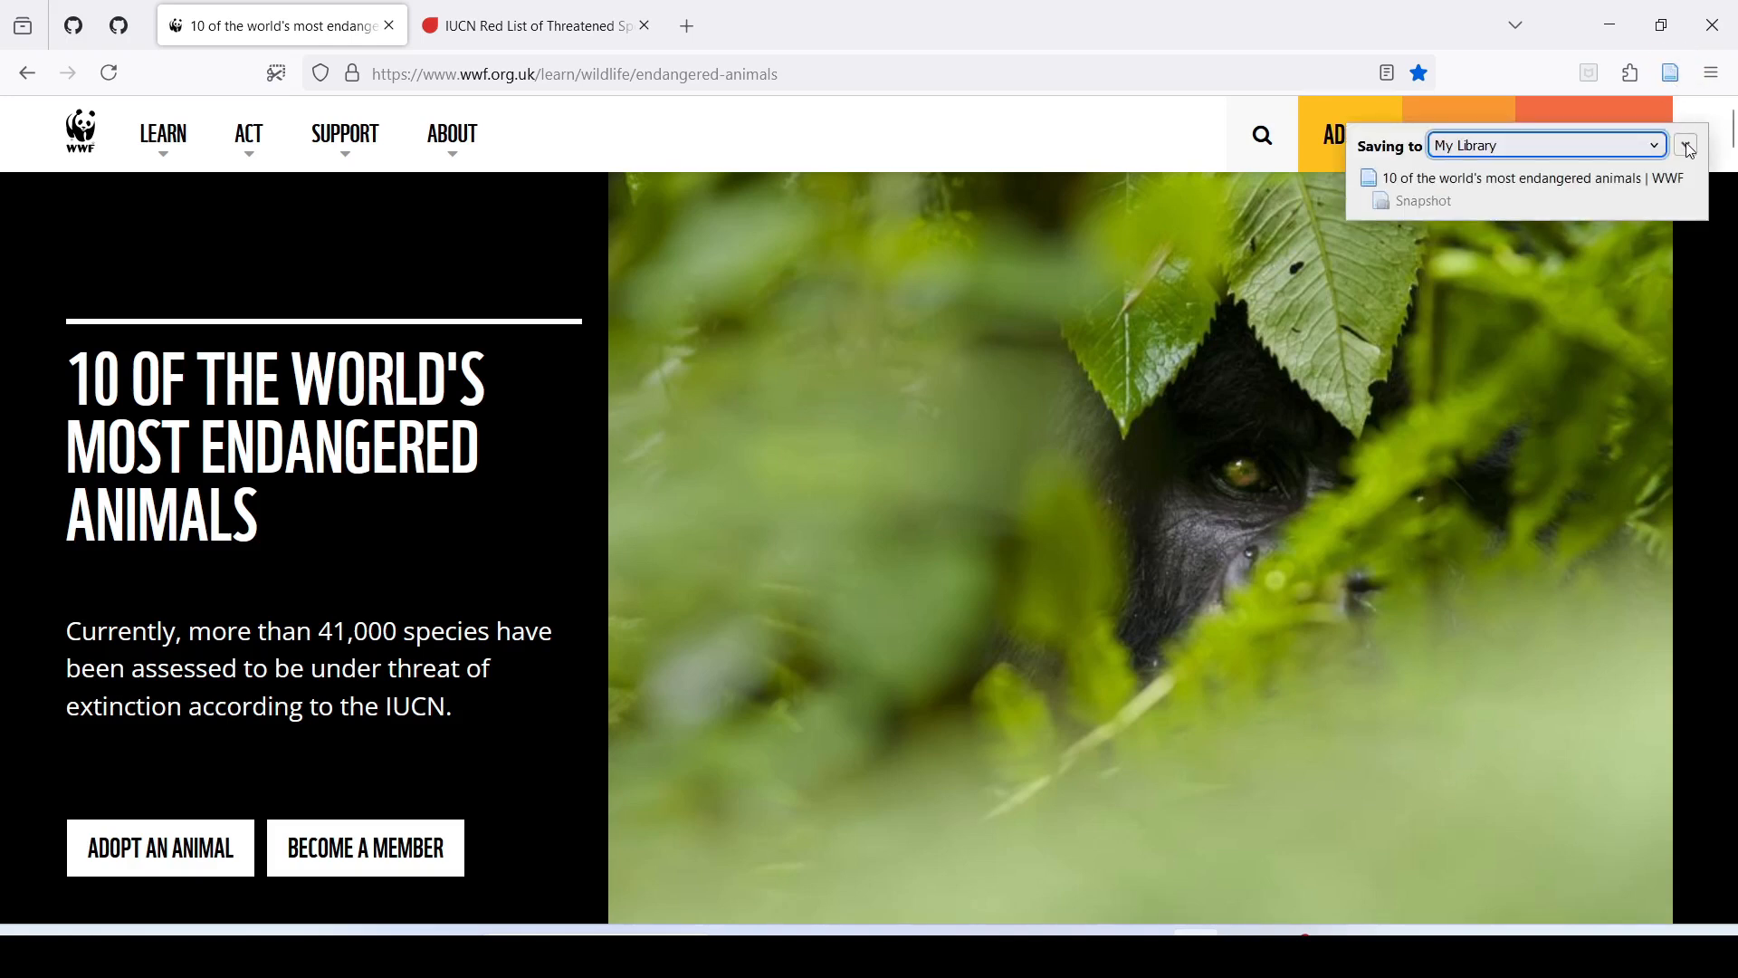
click(1687, 147)
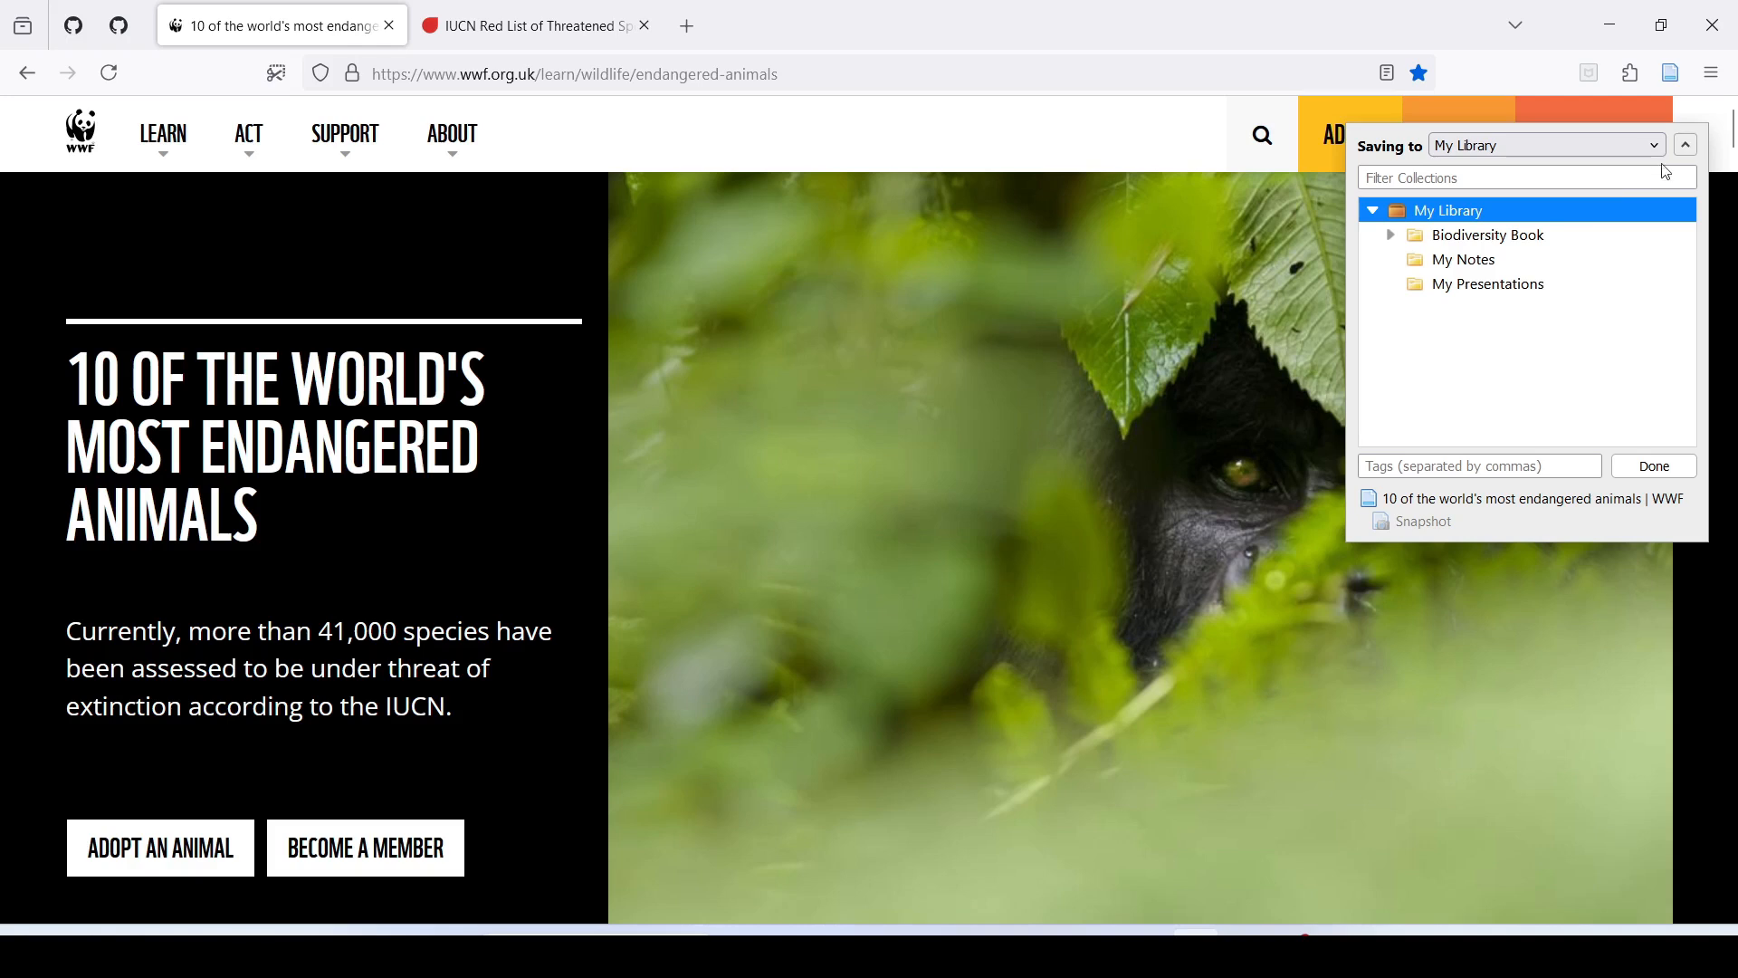
click(1392, 237)
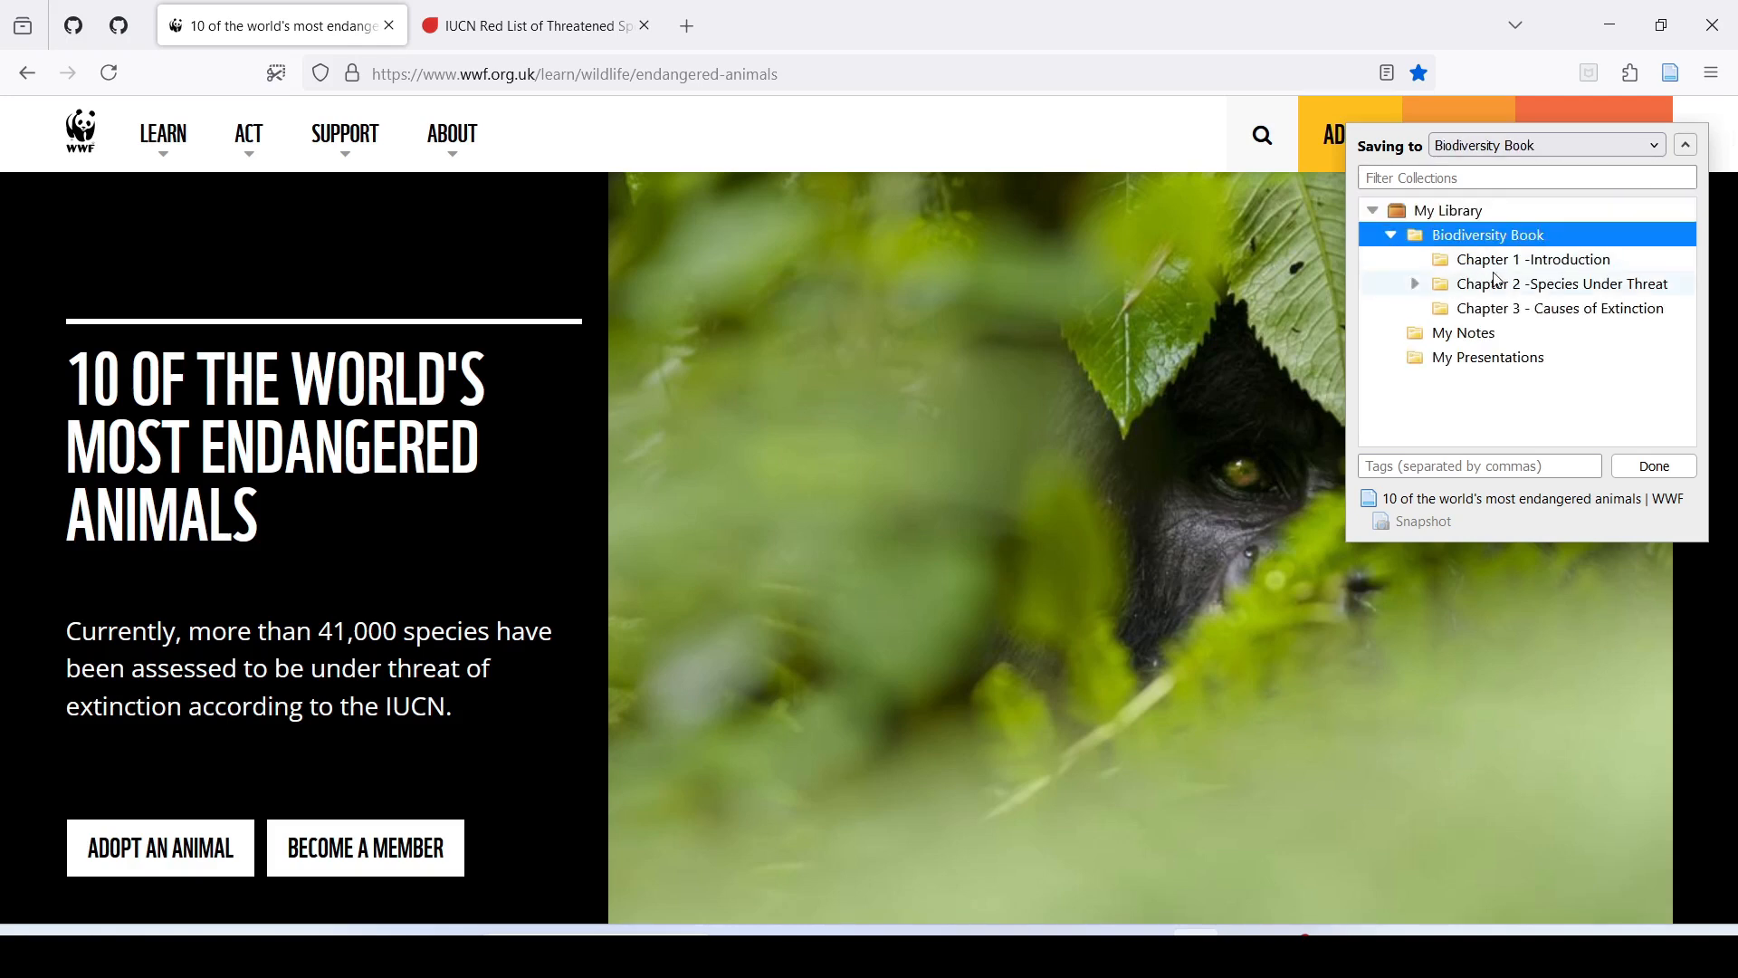
click(1415, 284)
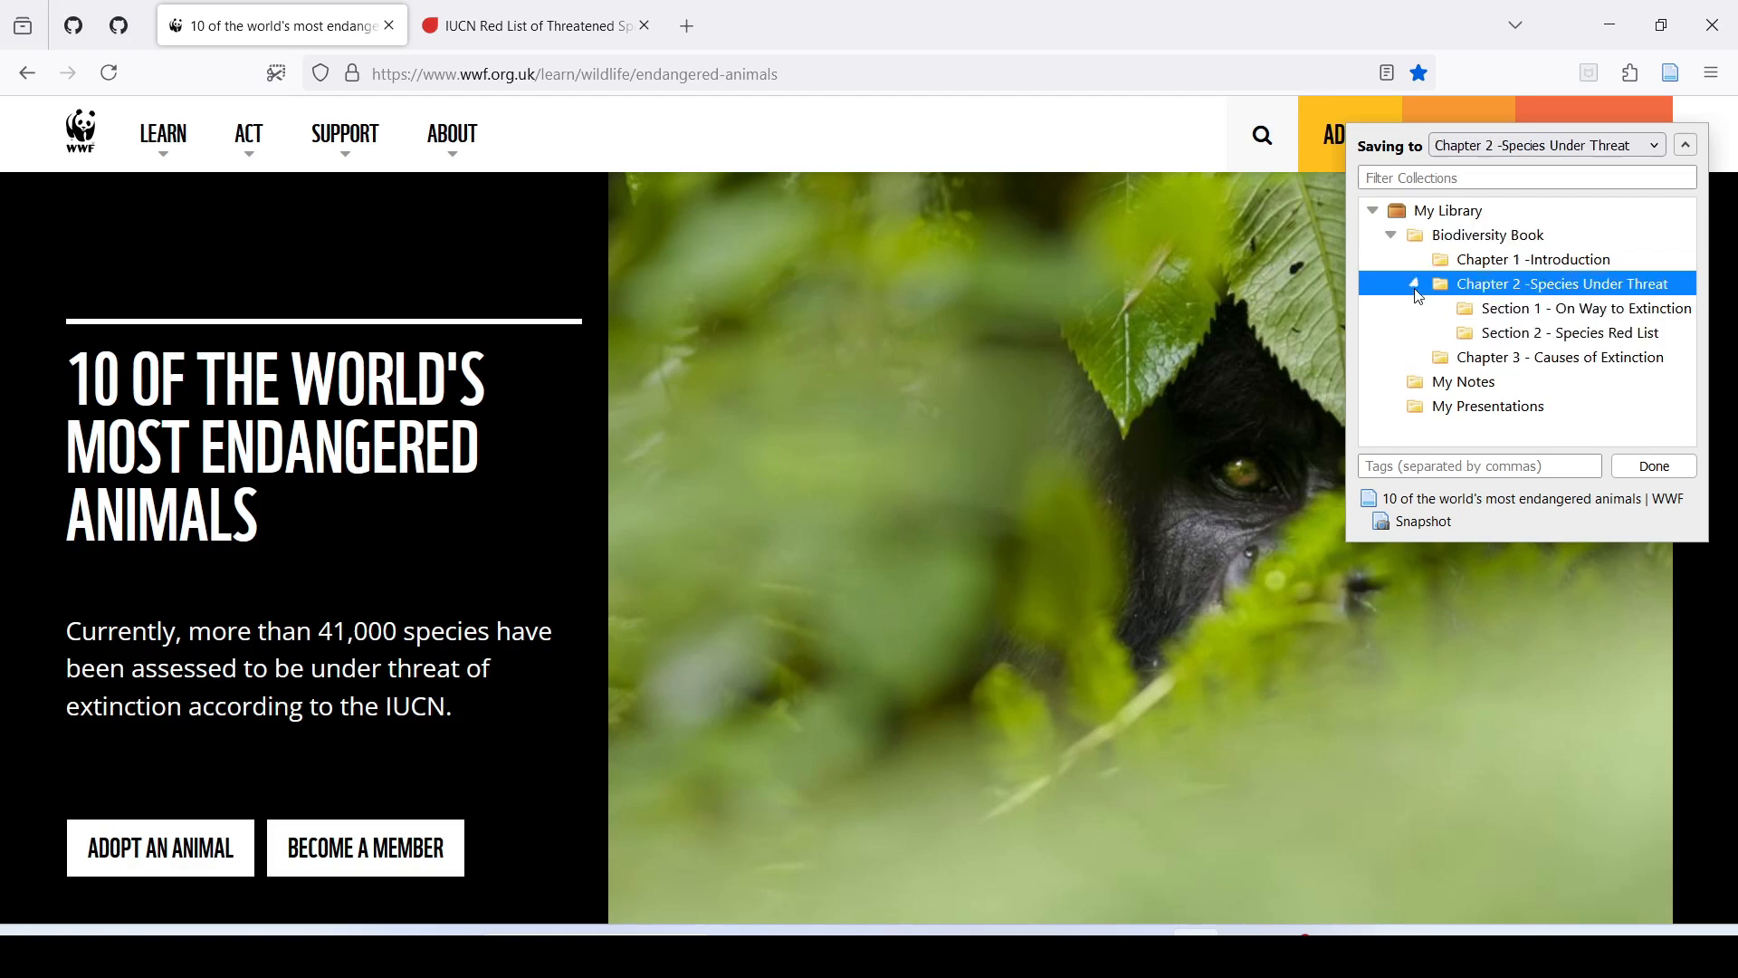
click(1534, 313)
Step: Tag the web page being saved with "Extinction" and "Critical" and finish saving
click(1414, 465)
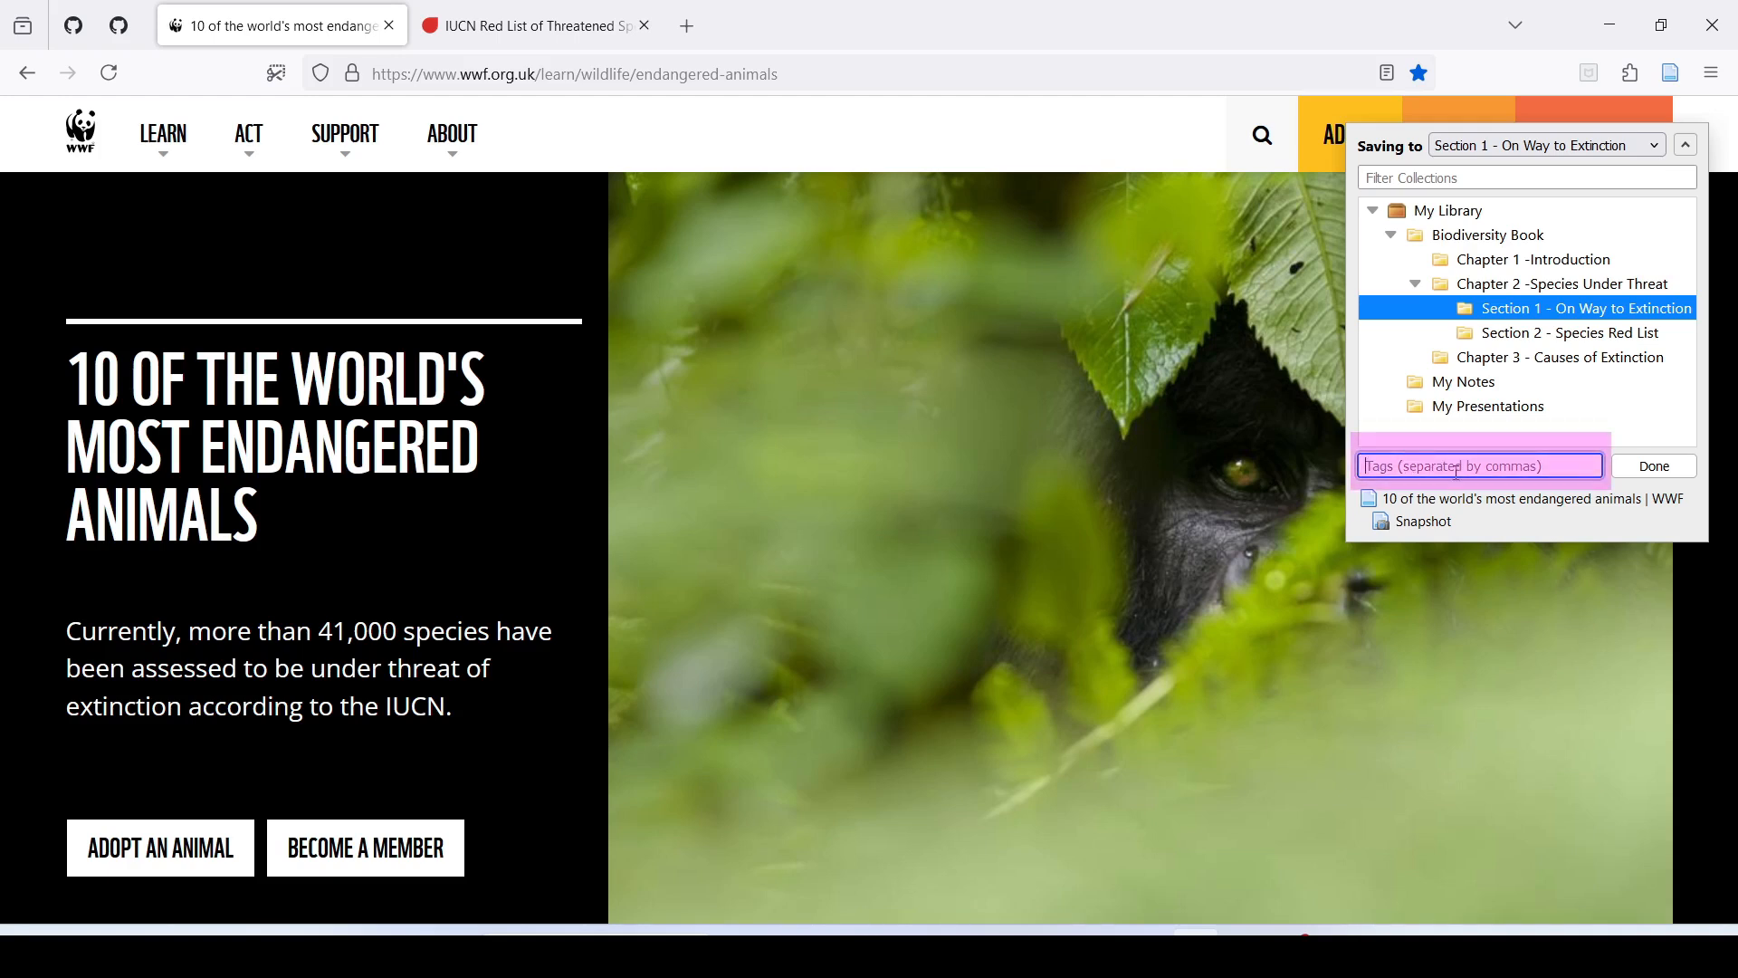
text(Extinction,Critical)
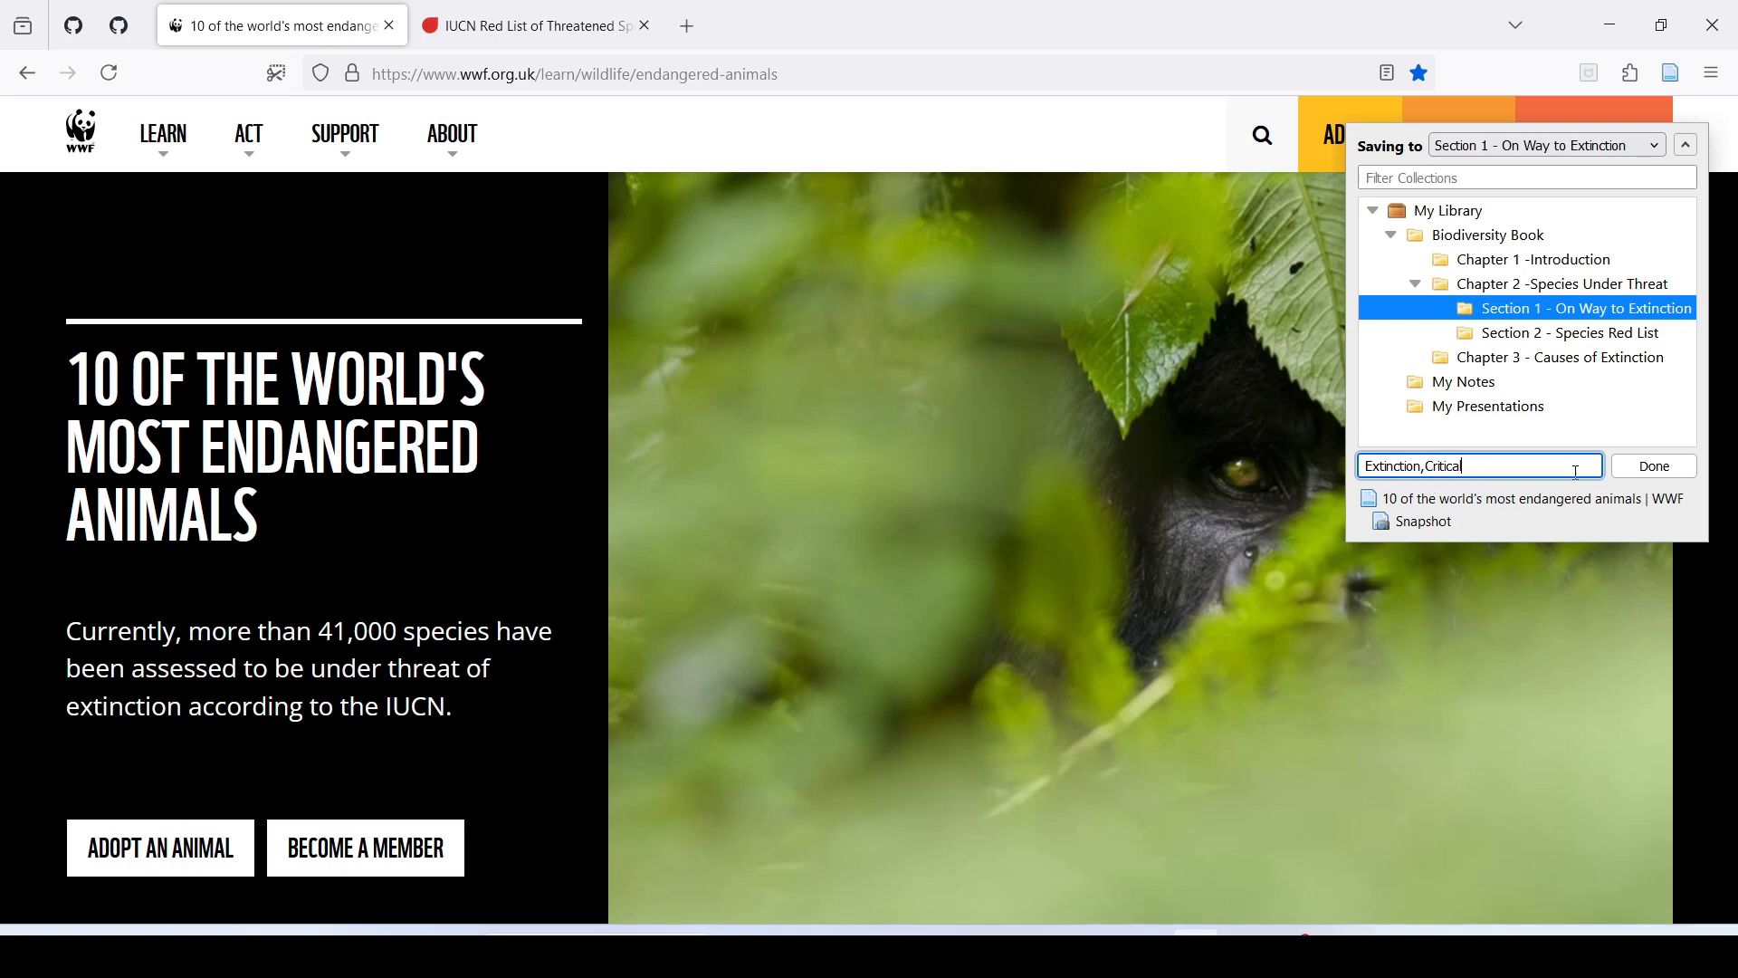
click(1654, 466)
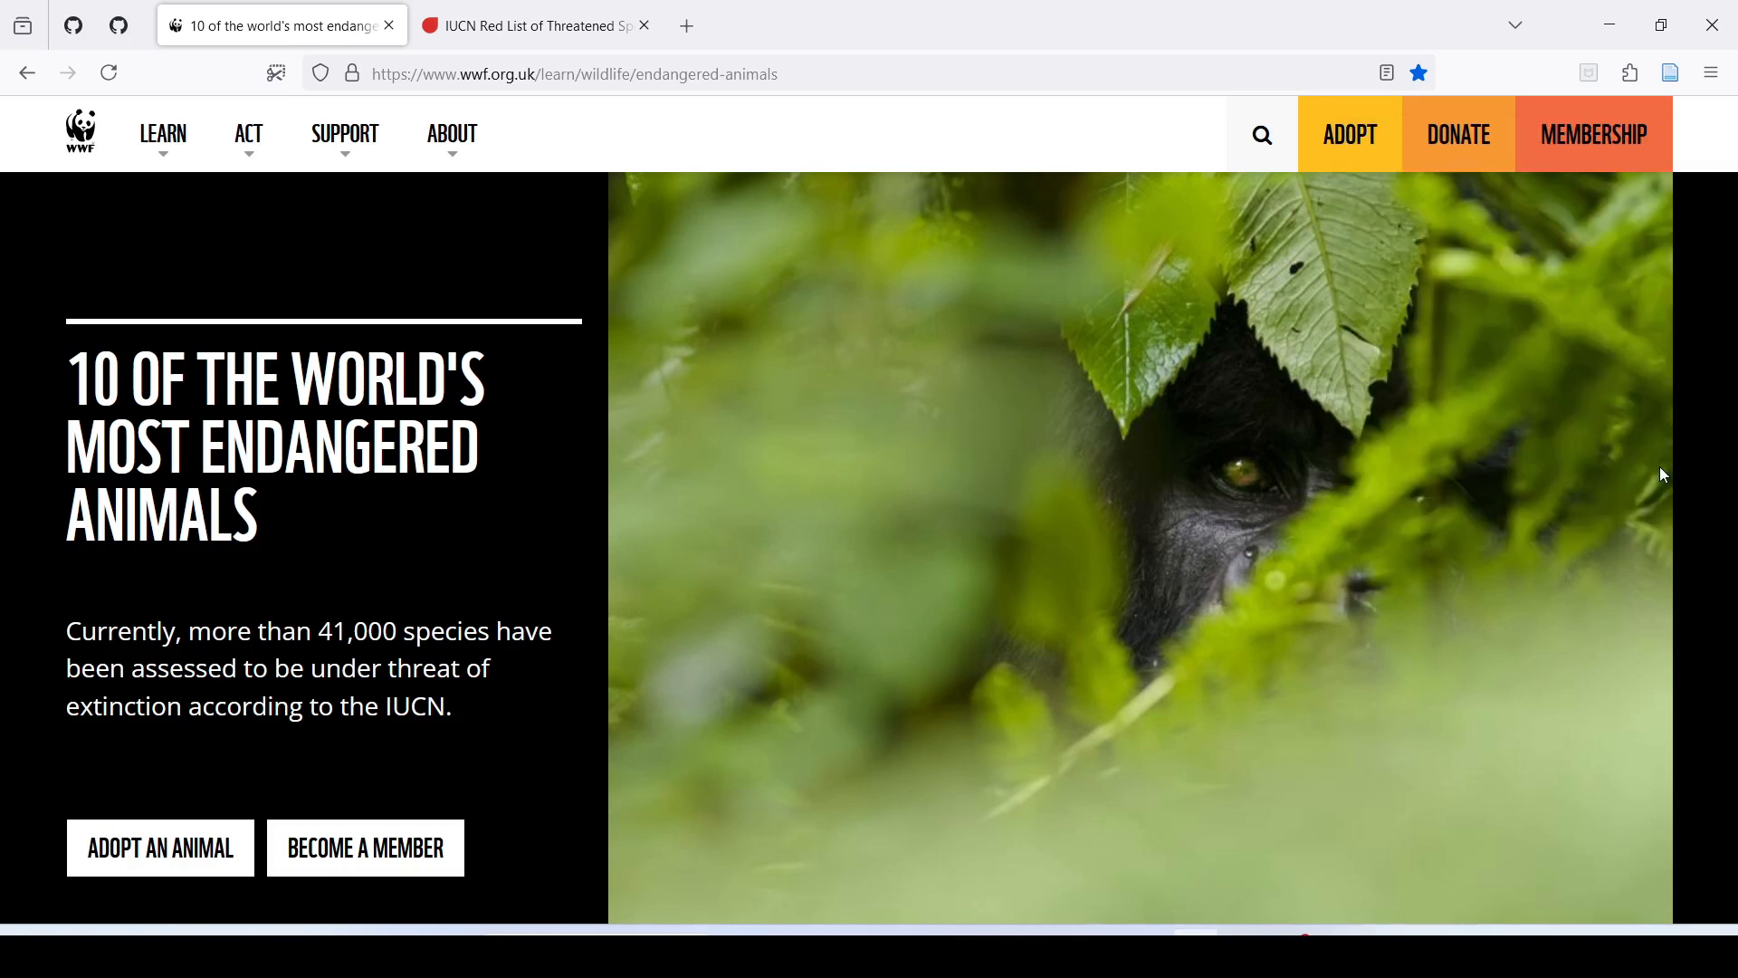
Step: Switch to Zotero and inspect the saved WWF web page item in "Section 1 - On Way to Extinction"
key(alt+Tab)
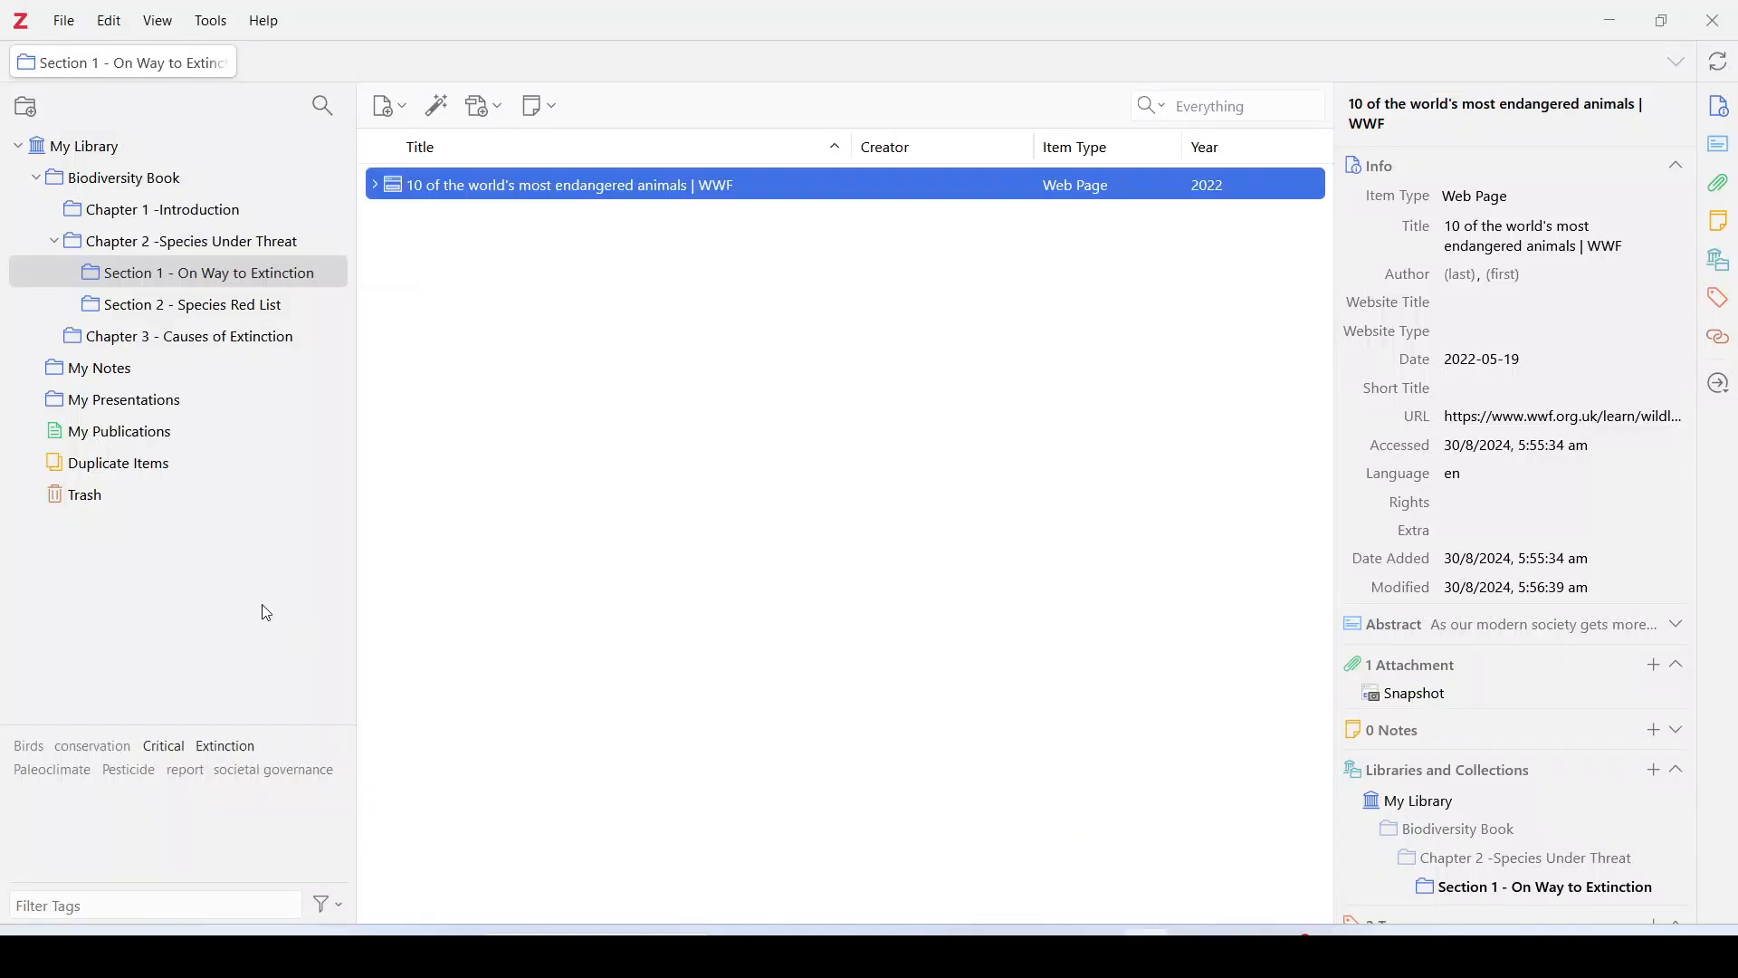
click(170, 244)
click(163, 275)
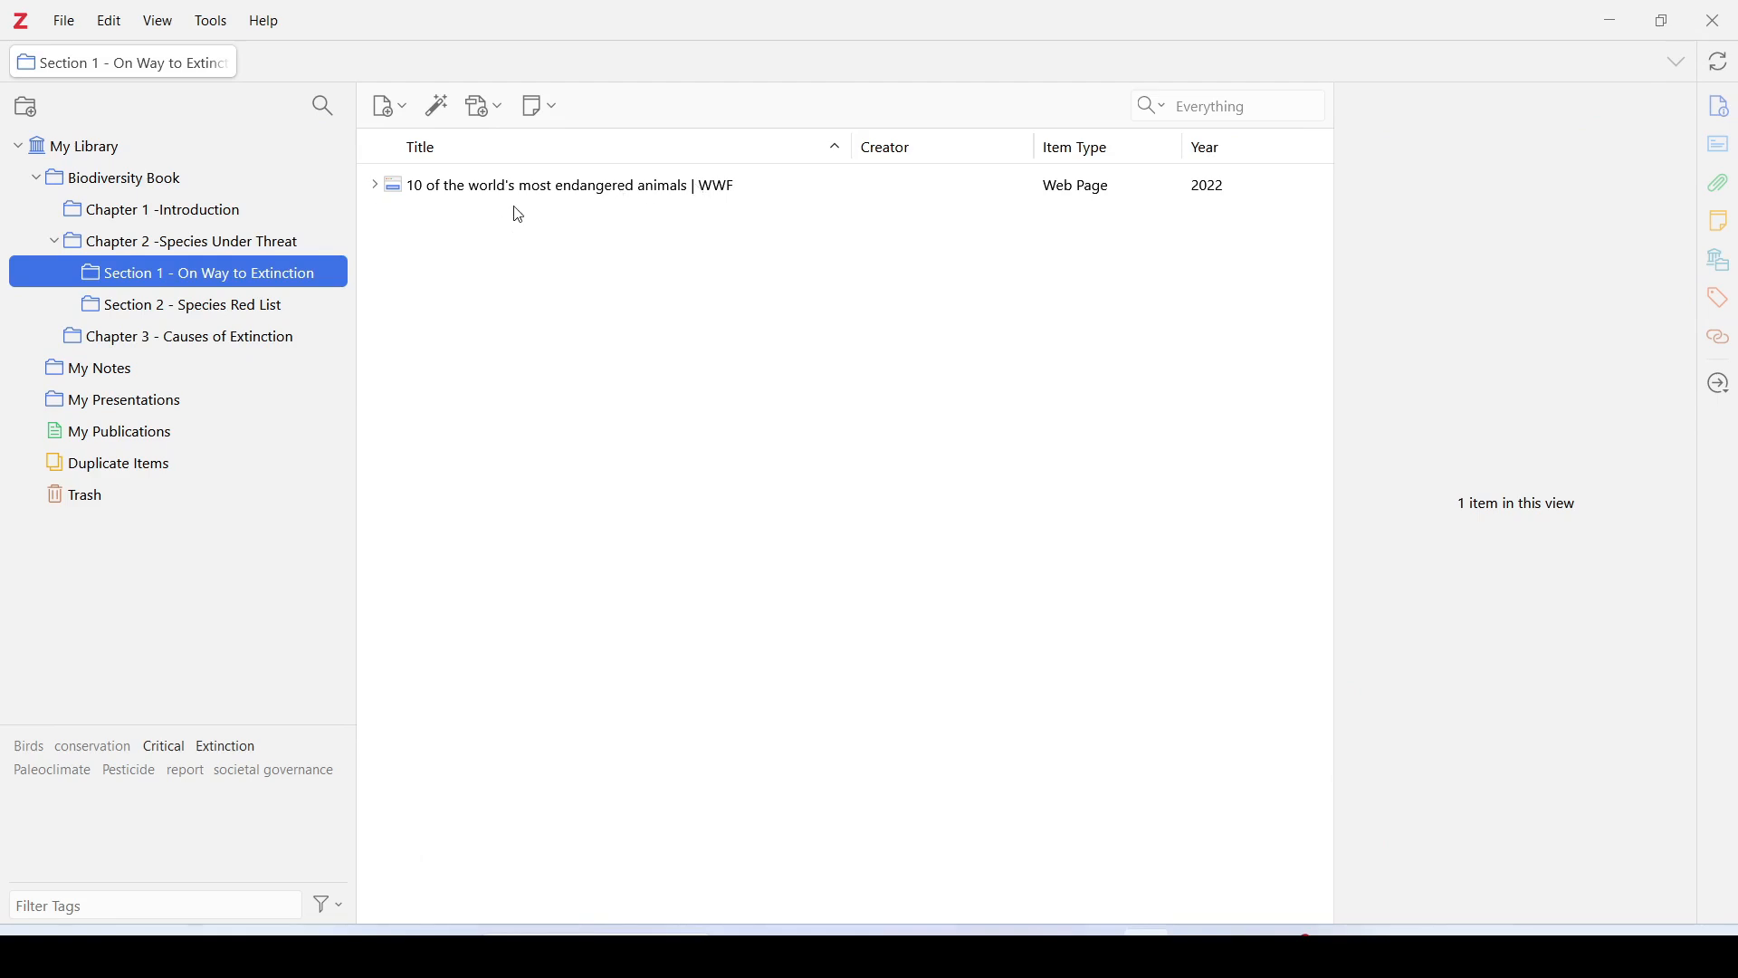
click(635, 194)
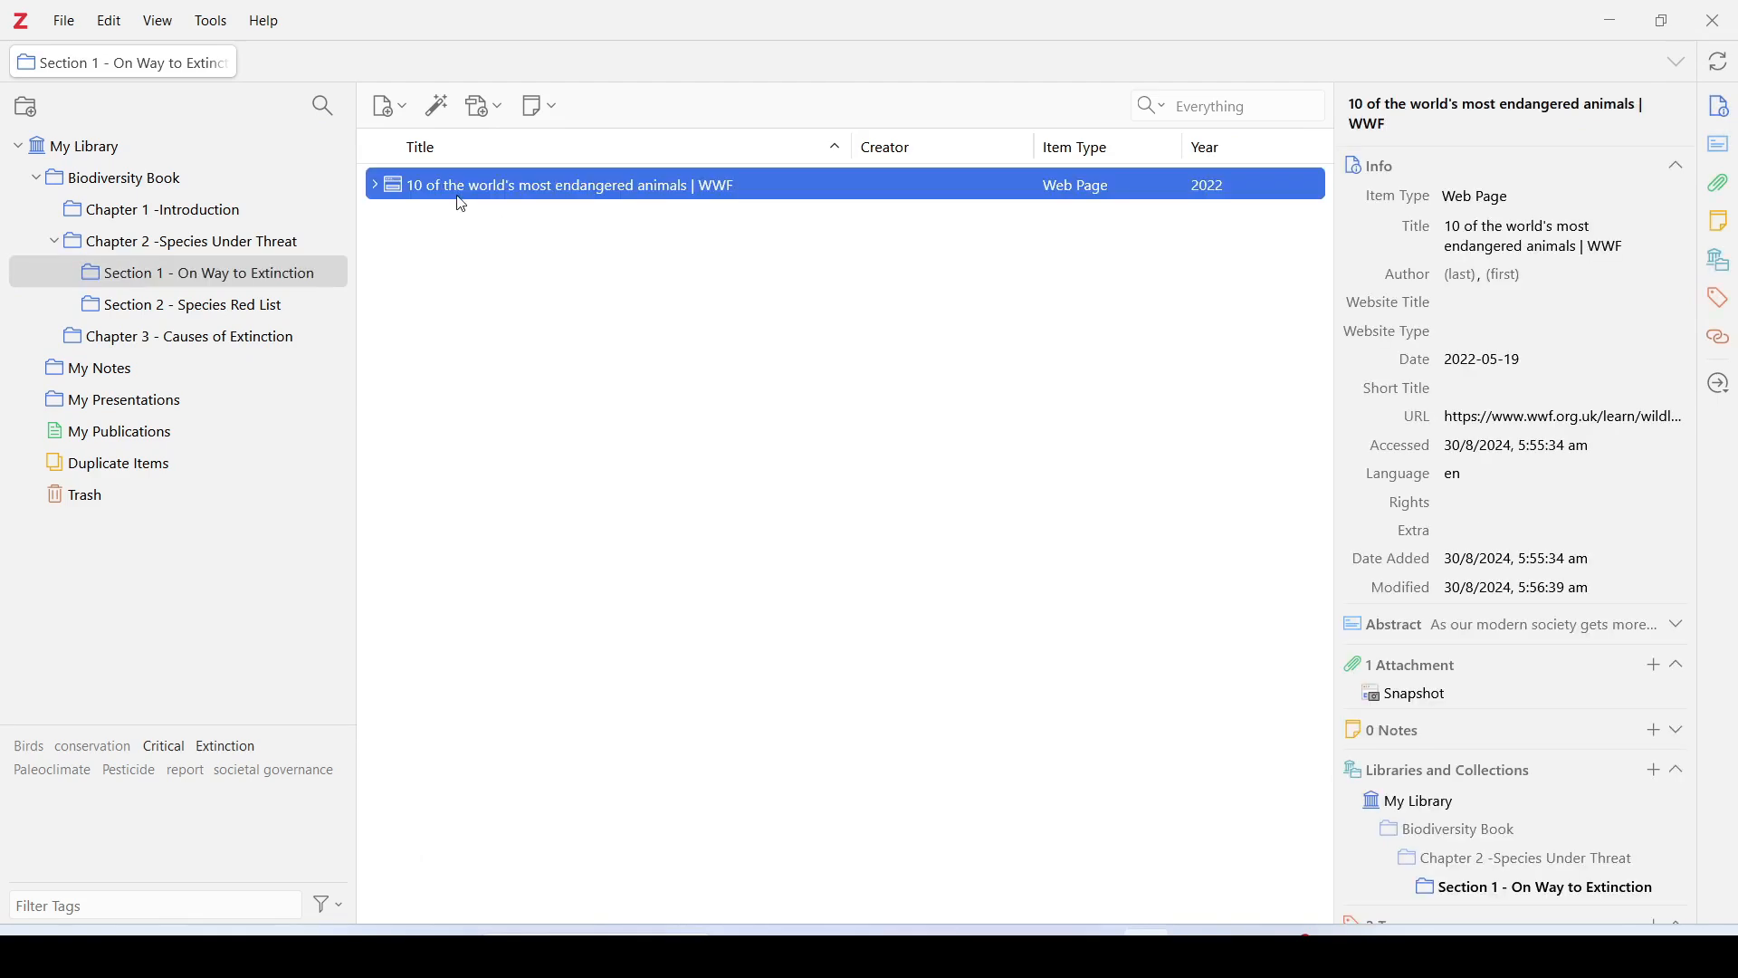
click(213, 275)
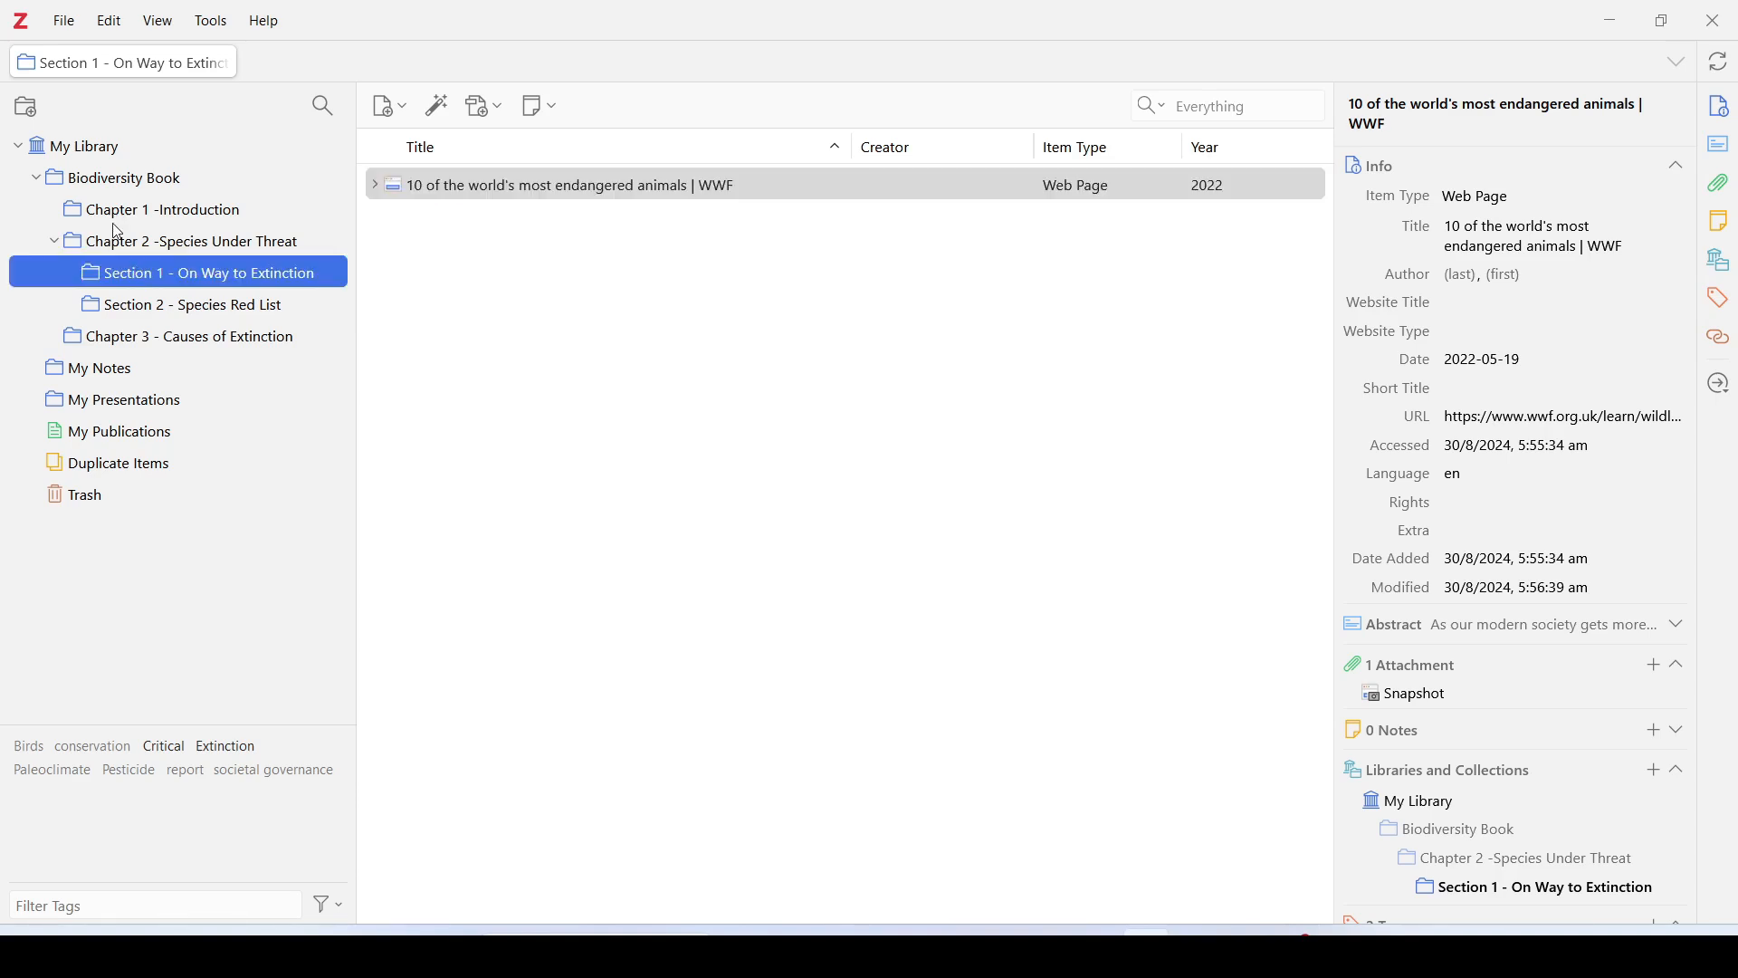
Step: Look up the WWF endangered animals web page in My Library and inspect its details
click(89, 149)
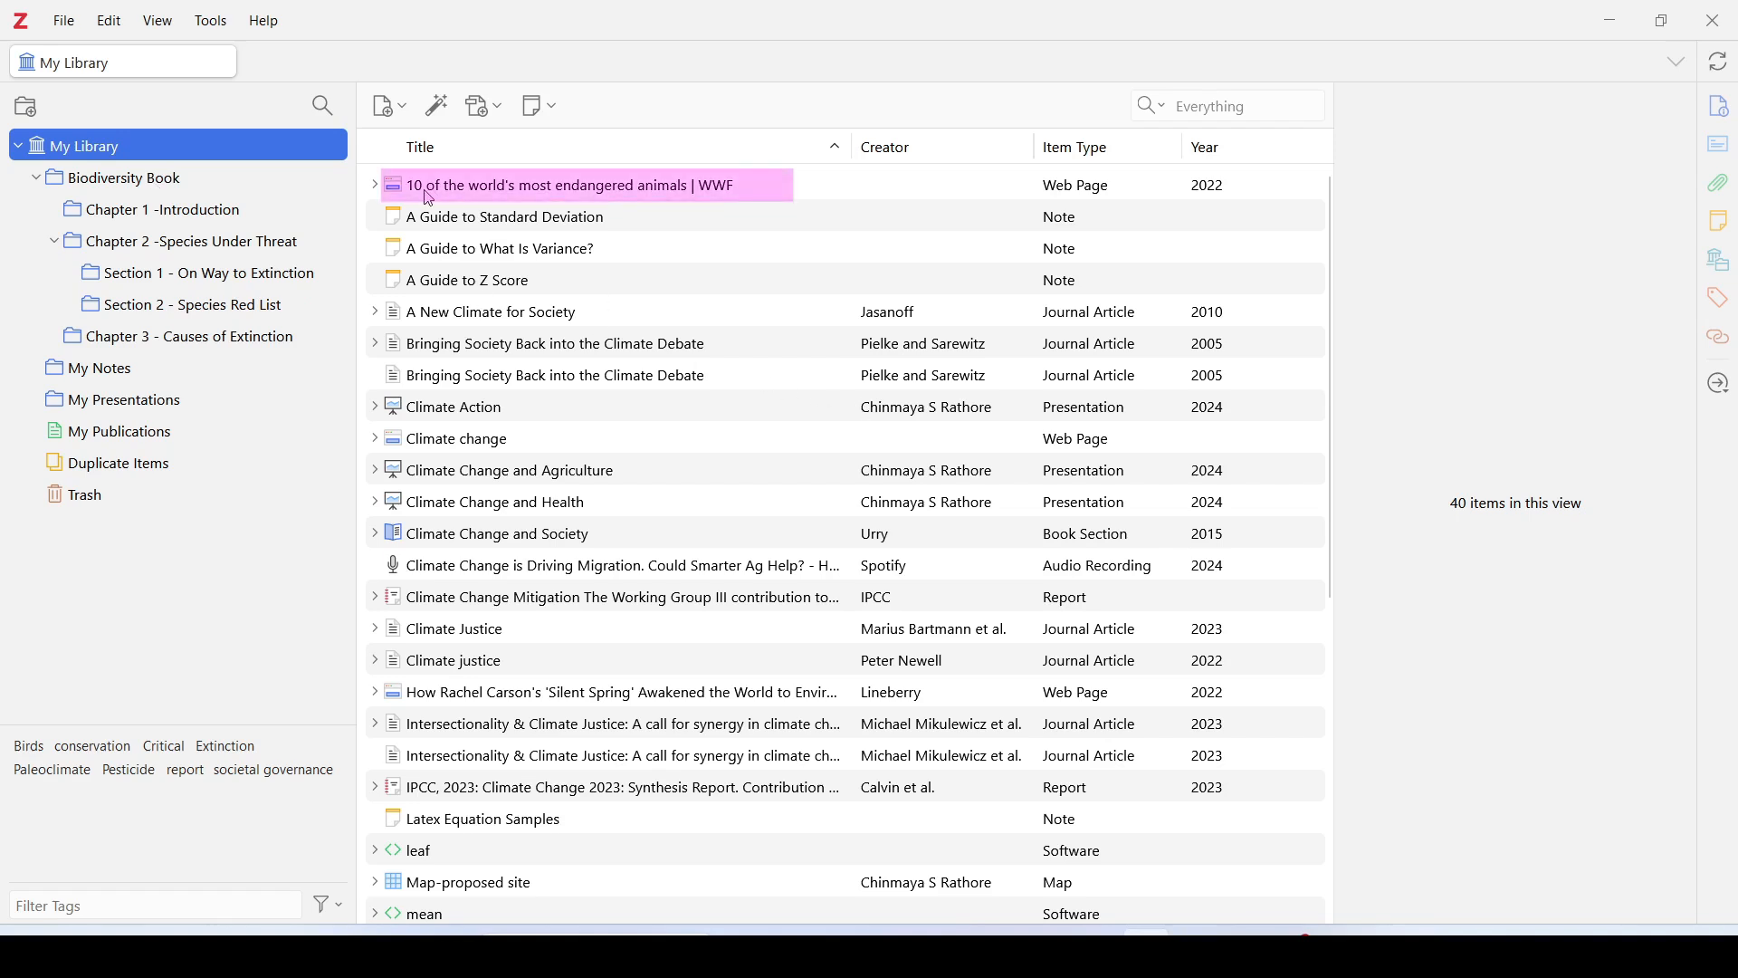
click(467, 193)
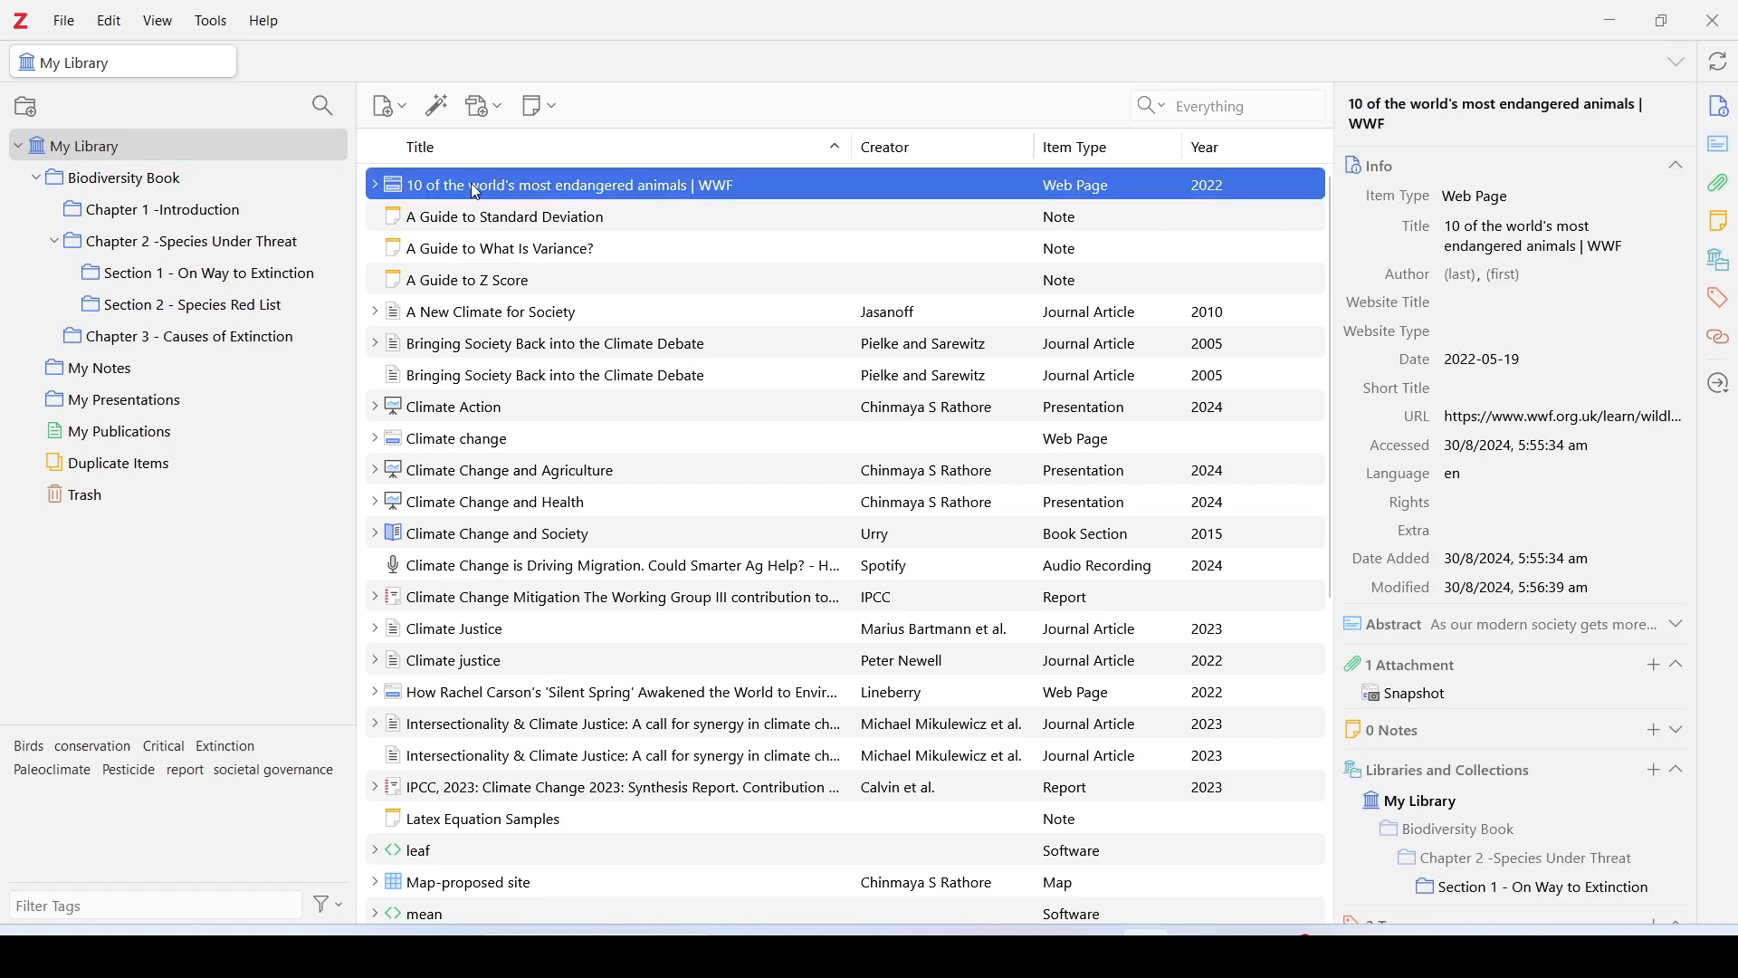
Step: Remove the WWF web page from "Section 1 - On Way to Extinction" only, and compare that section with My Library
click(323, 284)
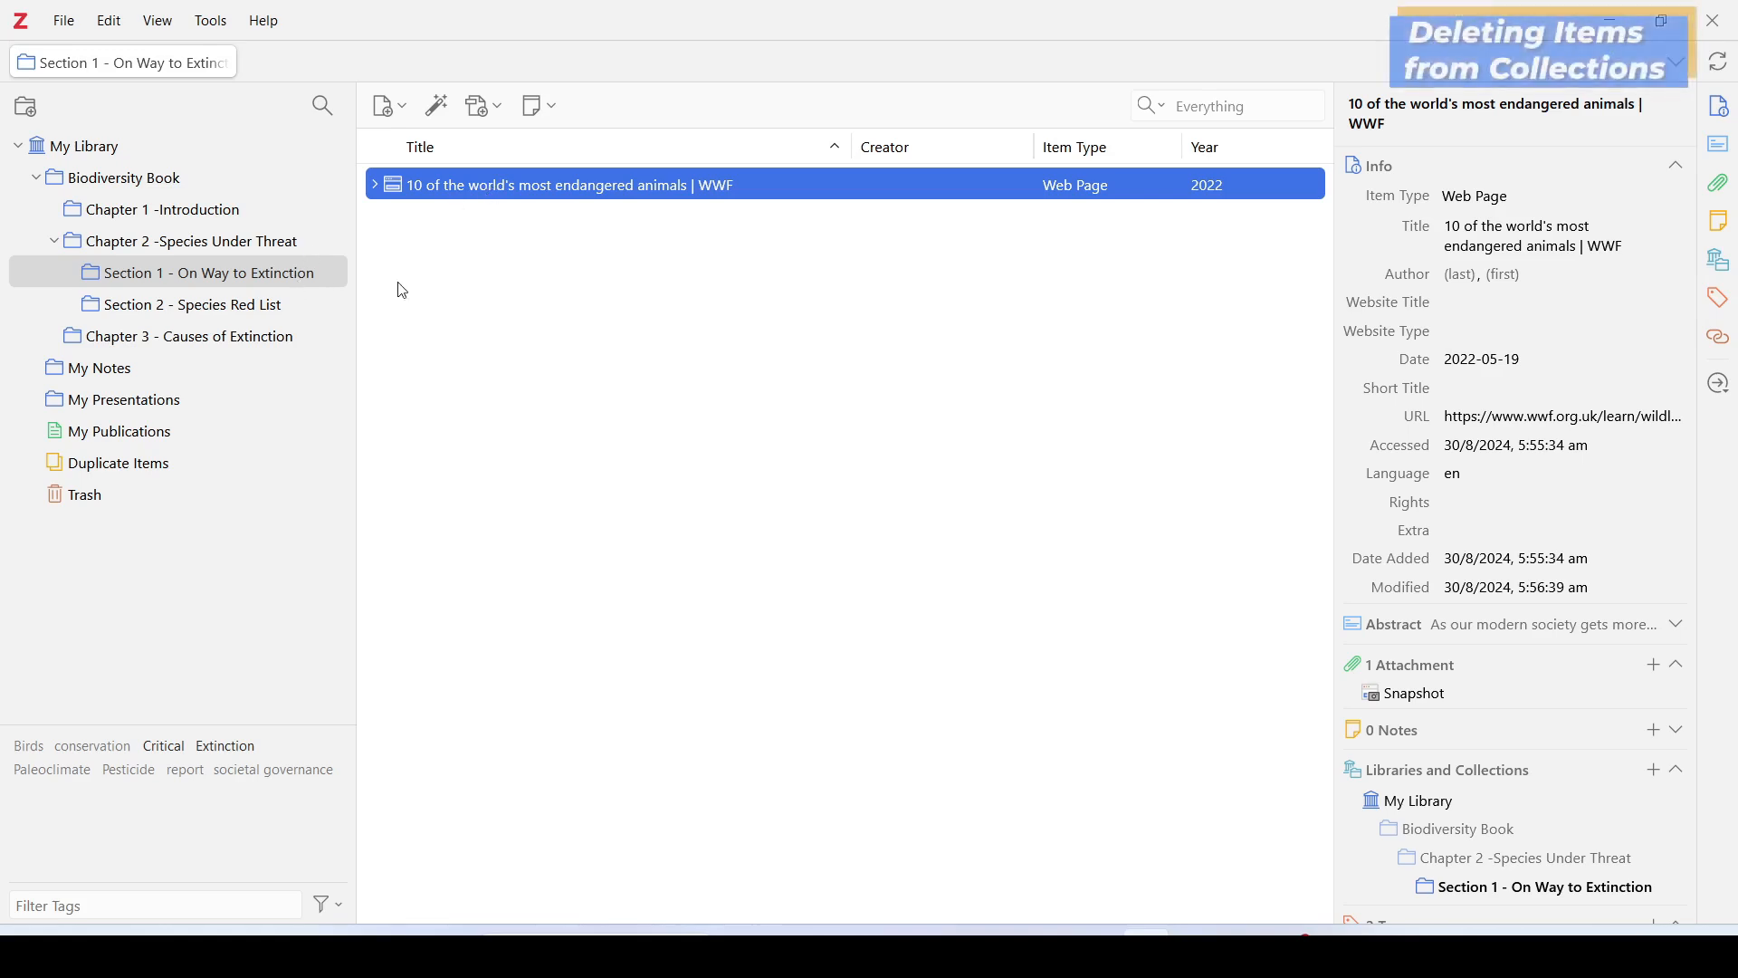
right_click(565, 200)
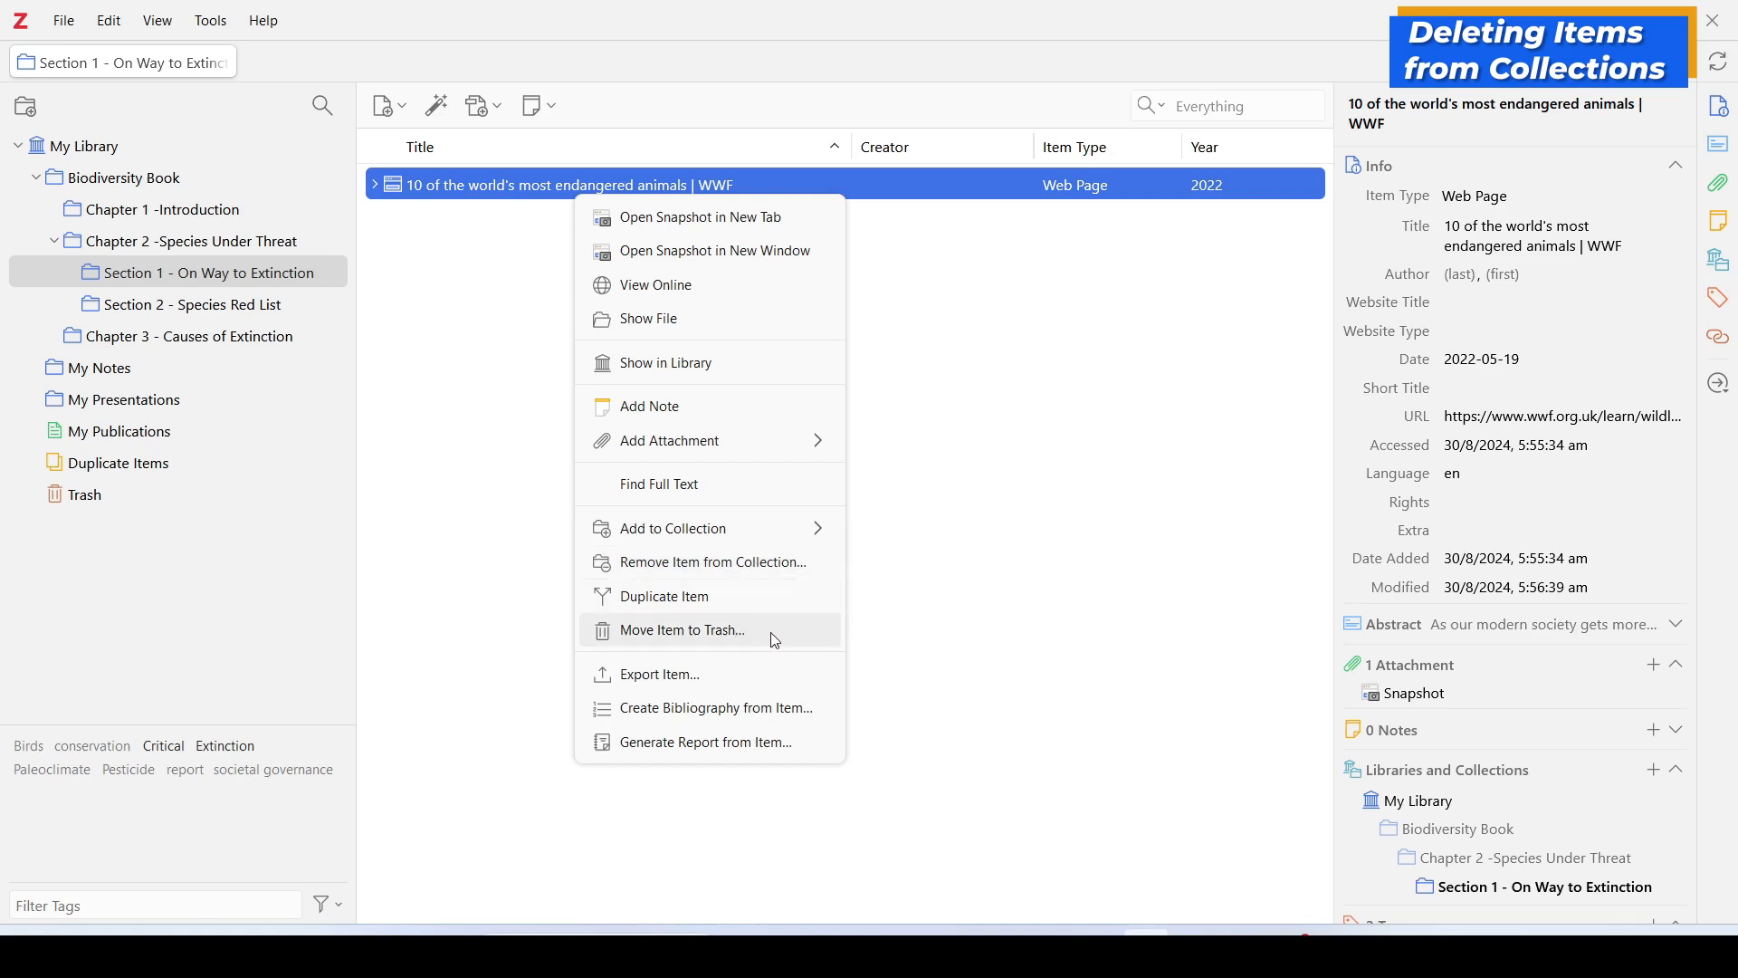
click(932, 541)
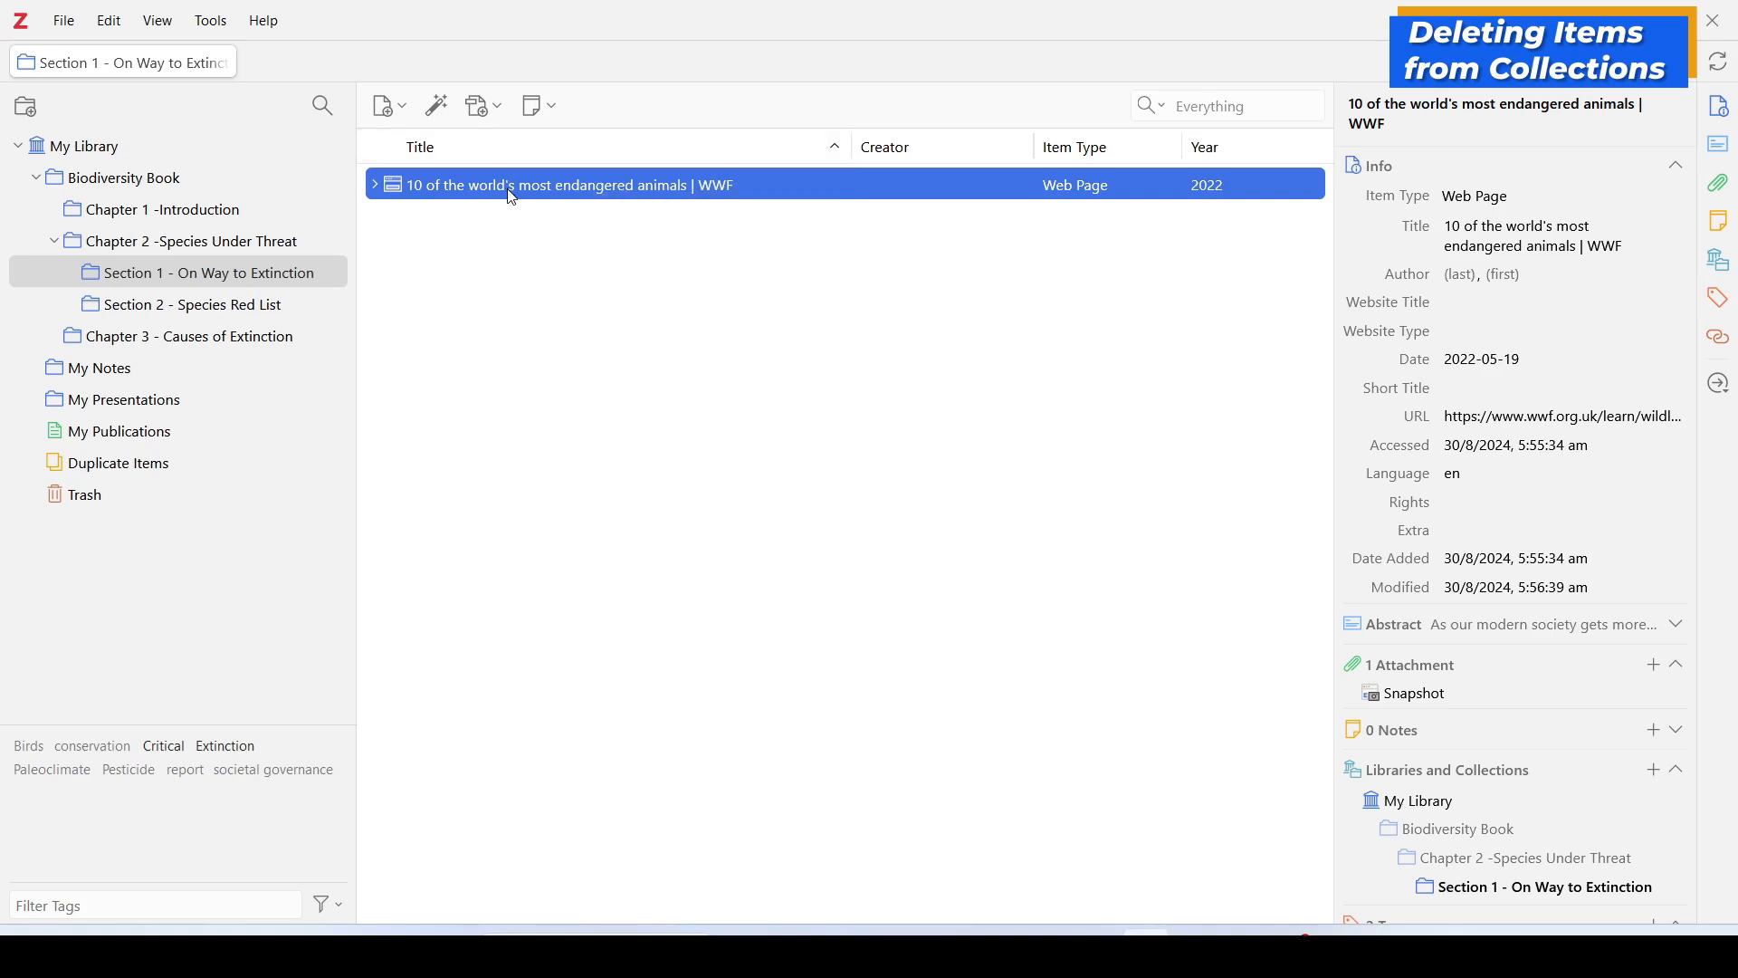
key(Delete)
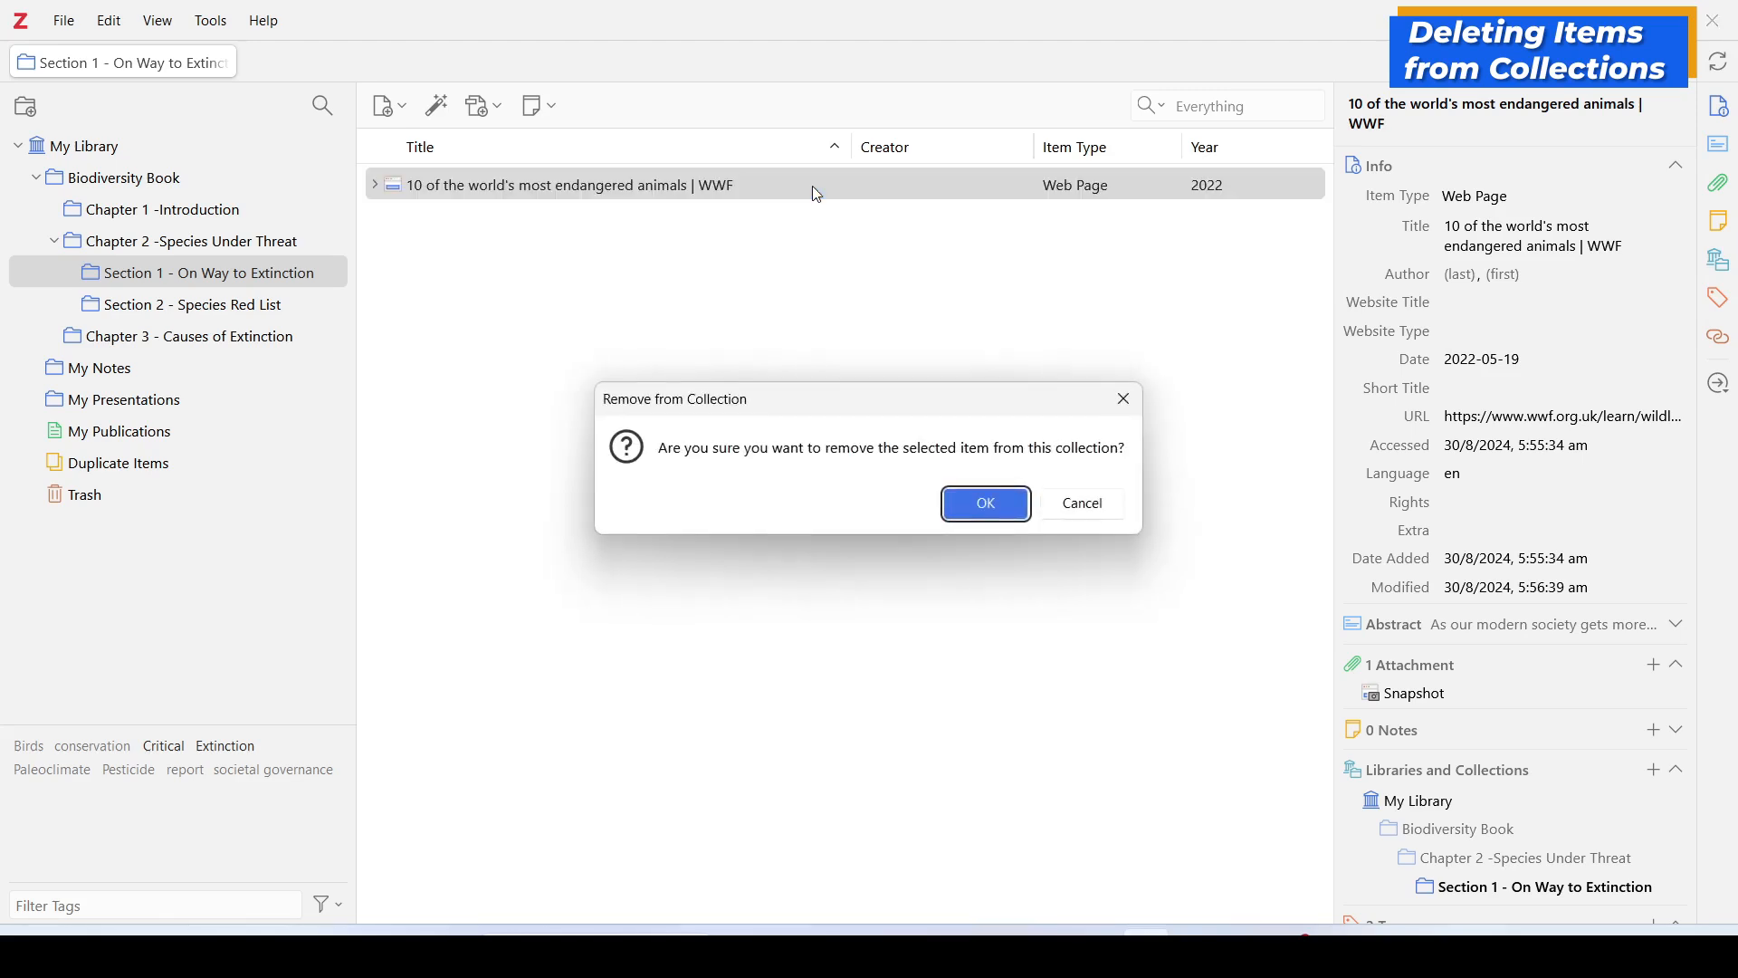
click(991, 506)
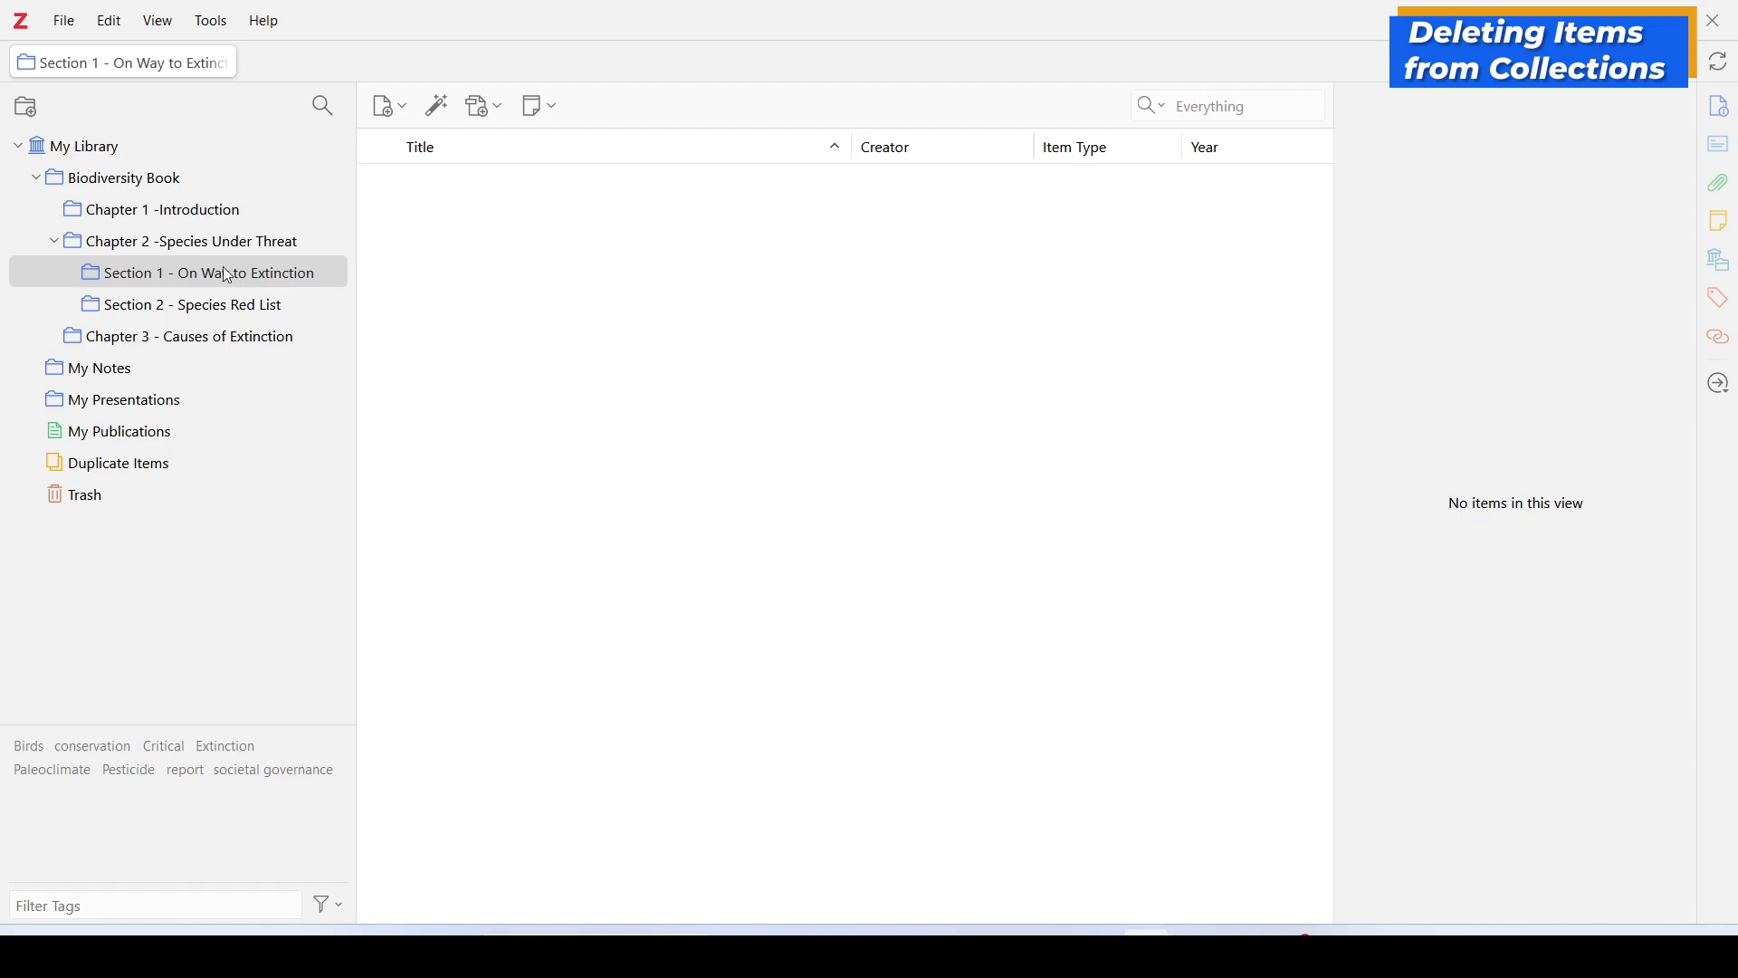
click(105, 149)
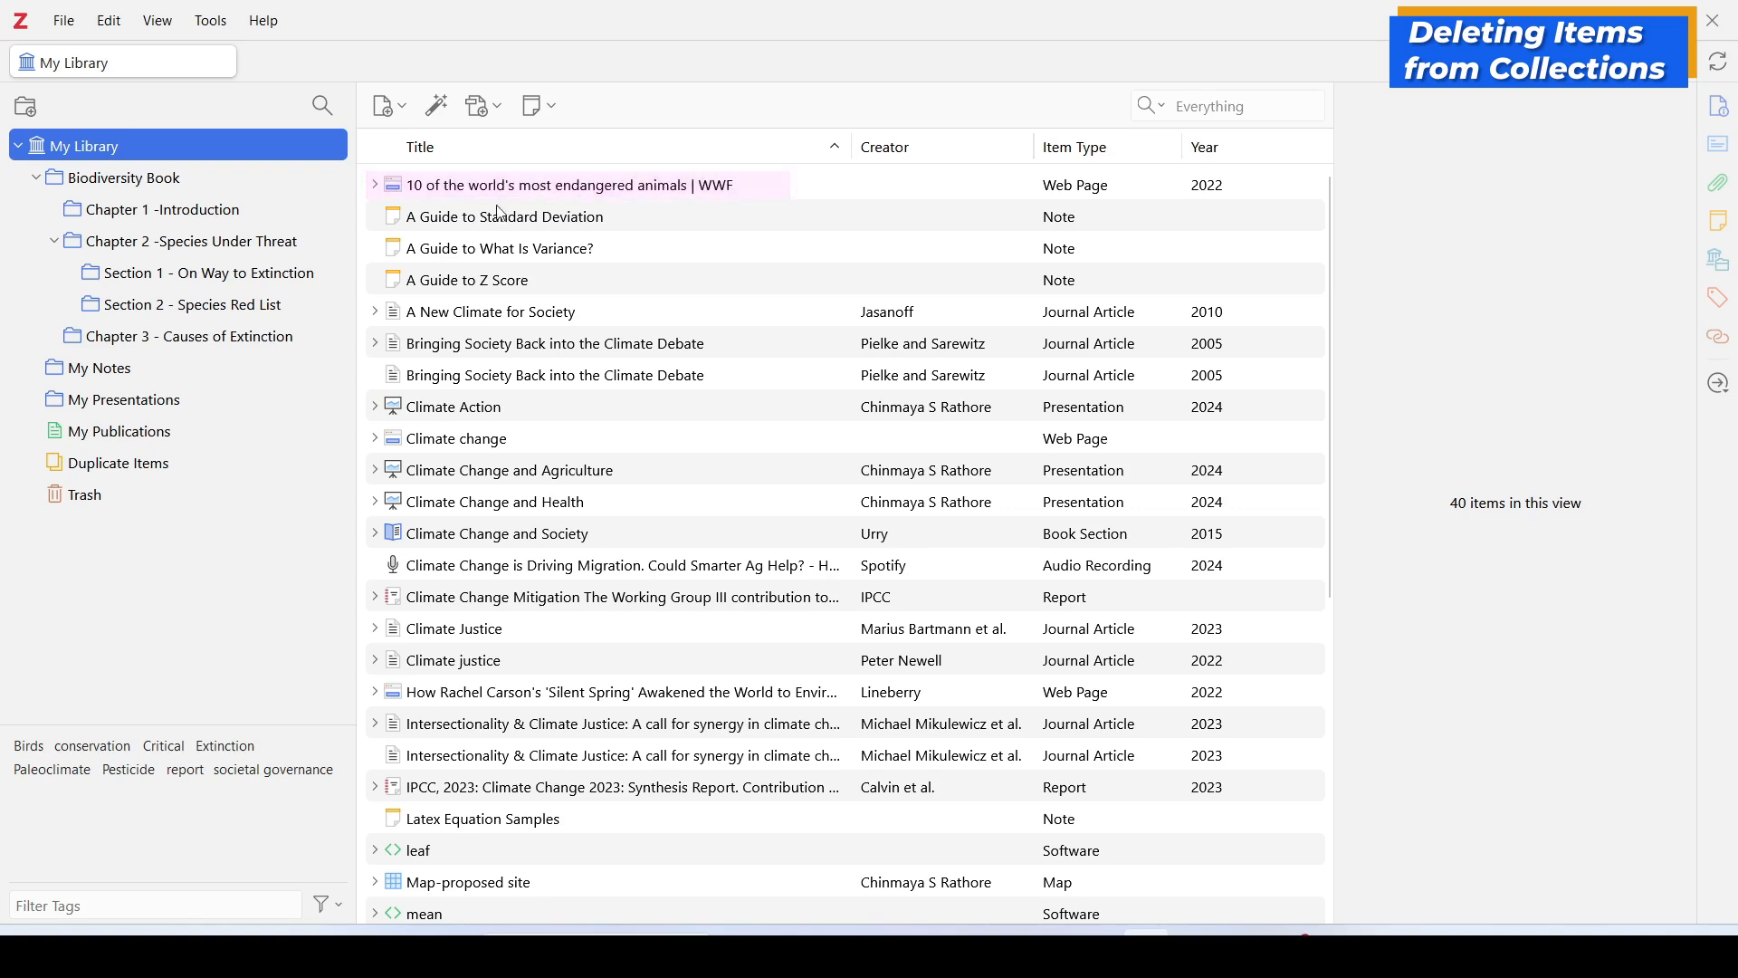
click(277, 273)
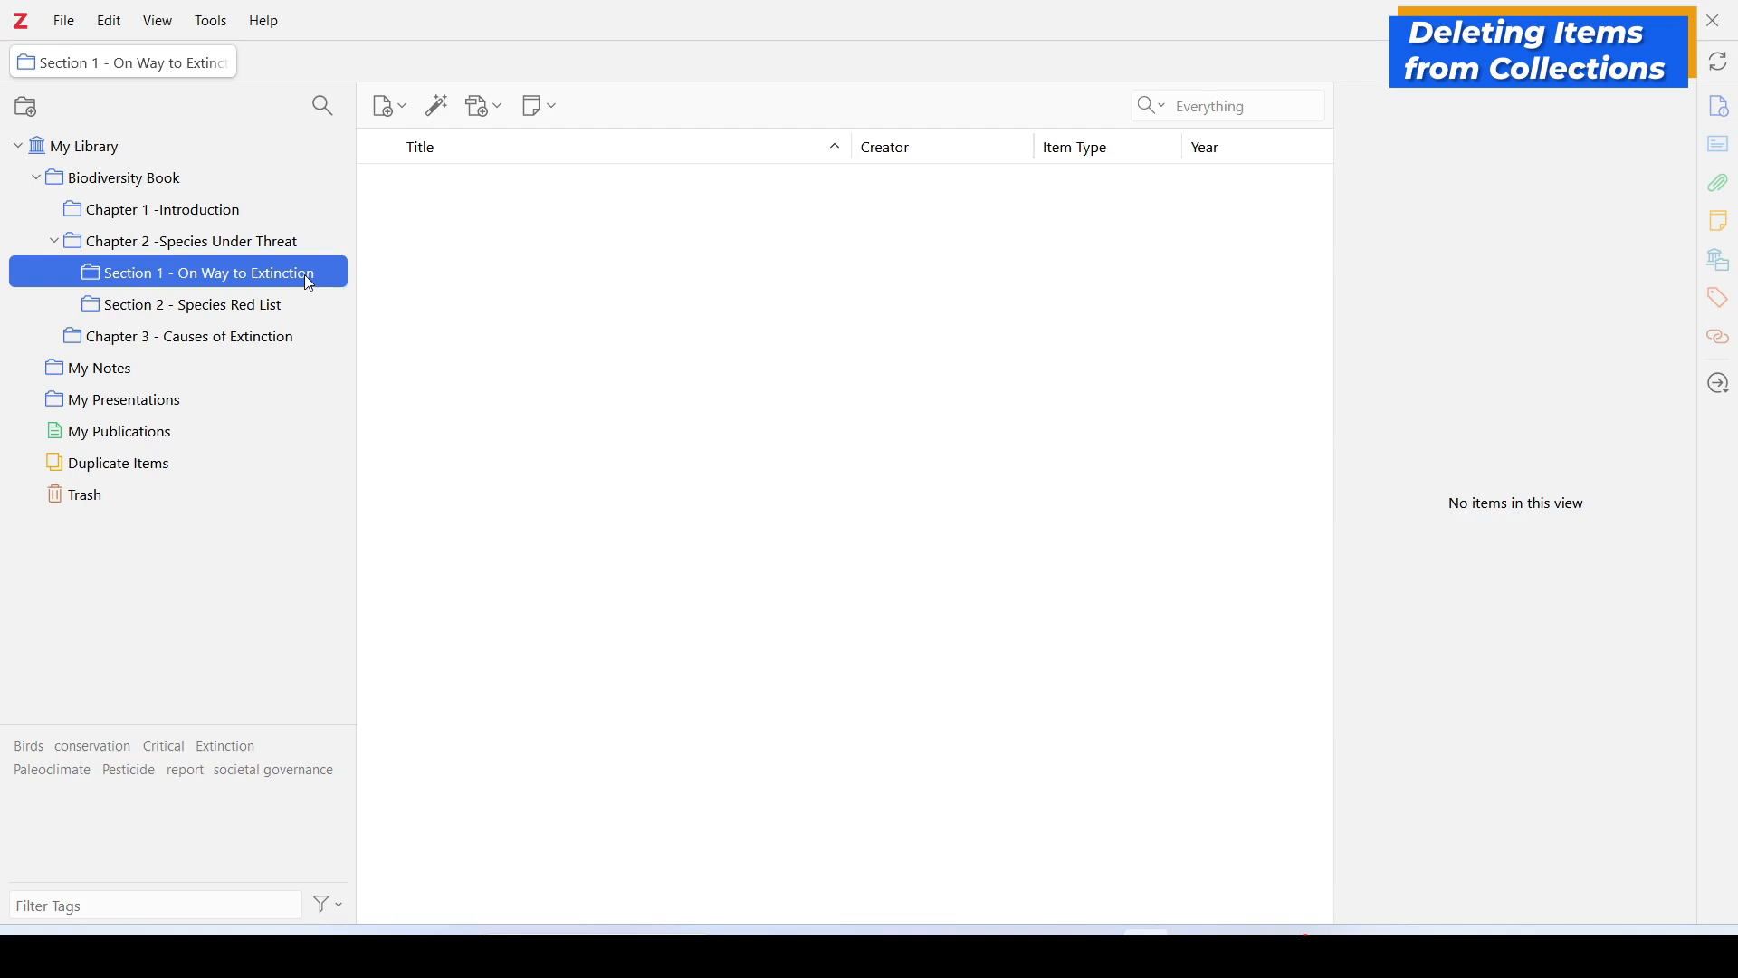
Step: Add the WWF web page from My Library back to "Section 1 - On Way to Extinction" and check that section
click(107, 147)
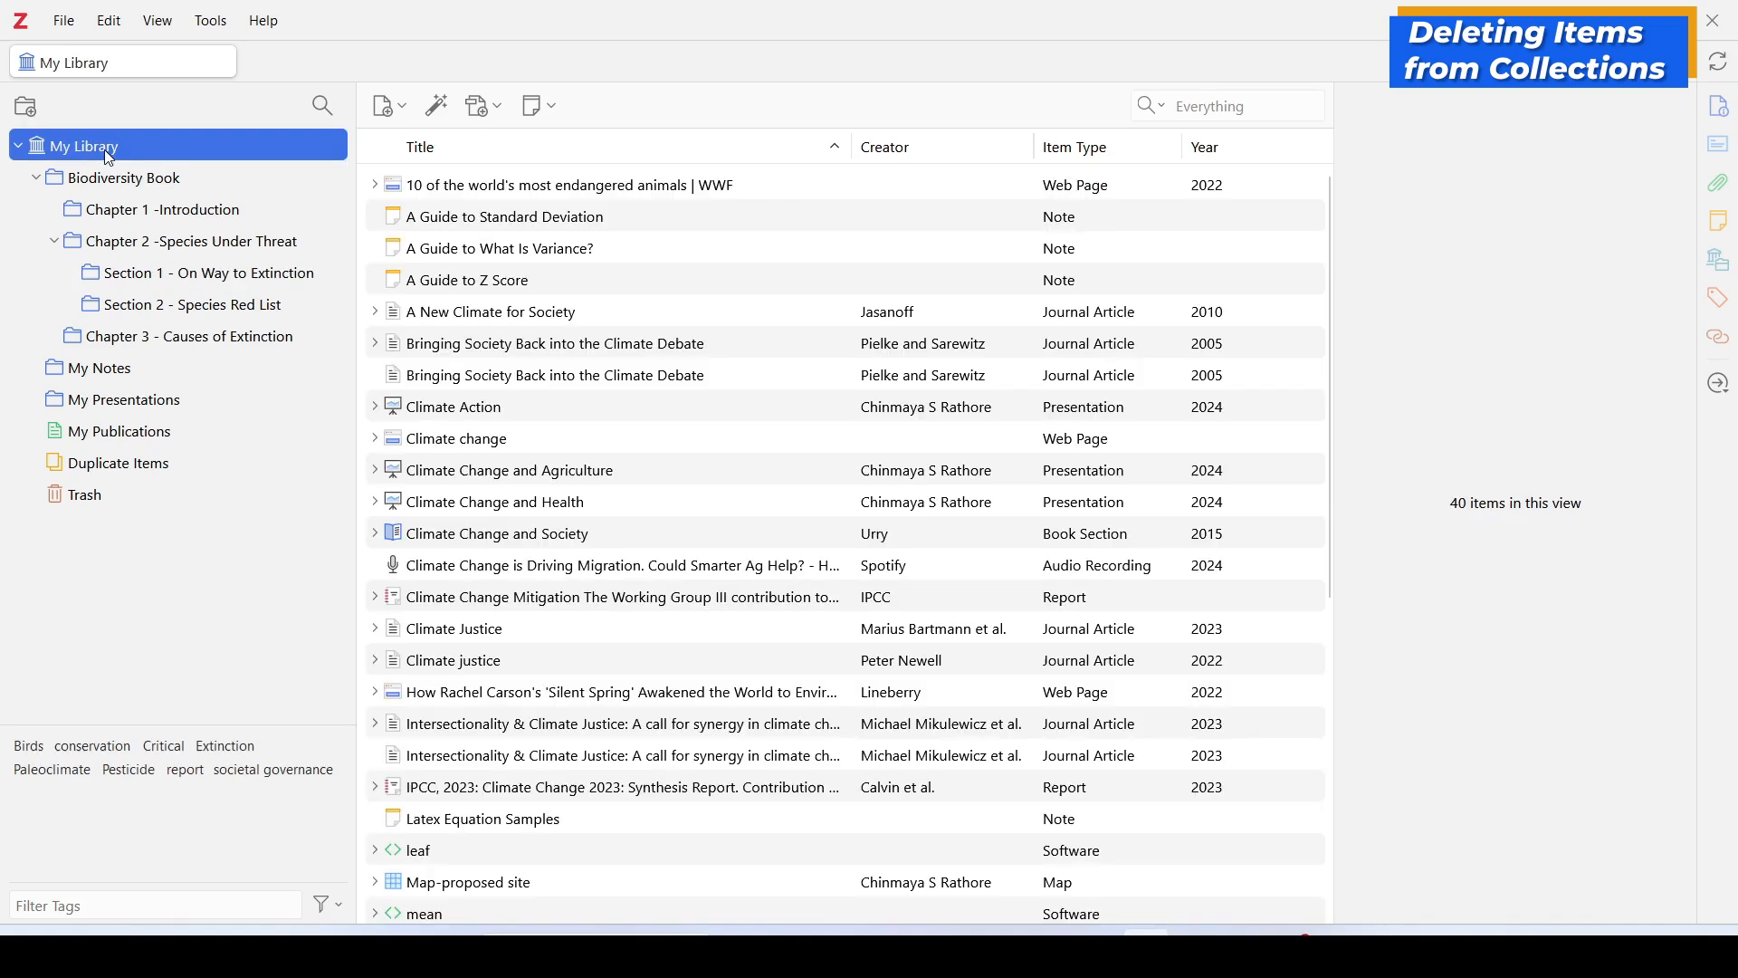
click(494, 190)
drag(493, 190, 278, 277)
click(278, 274)
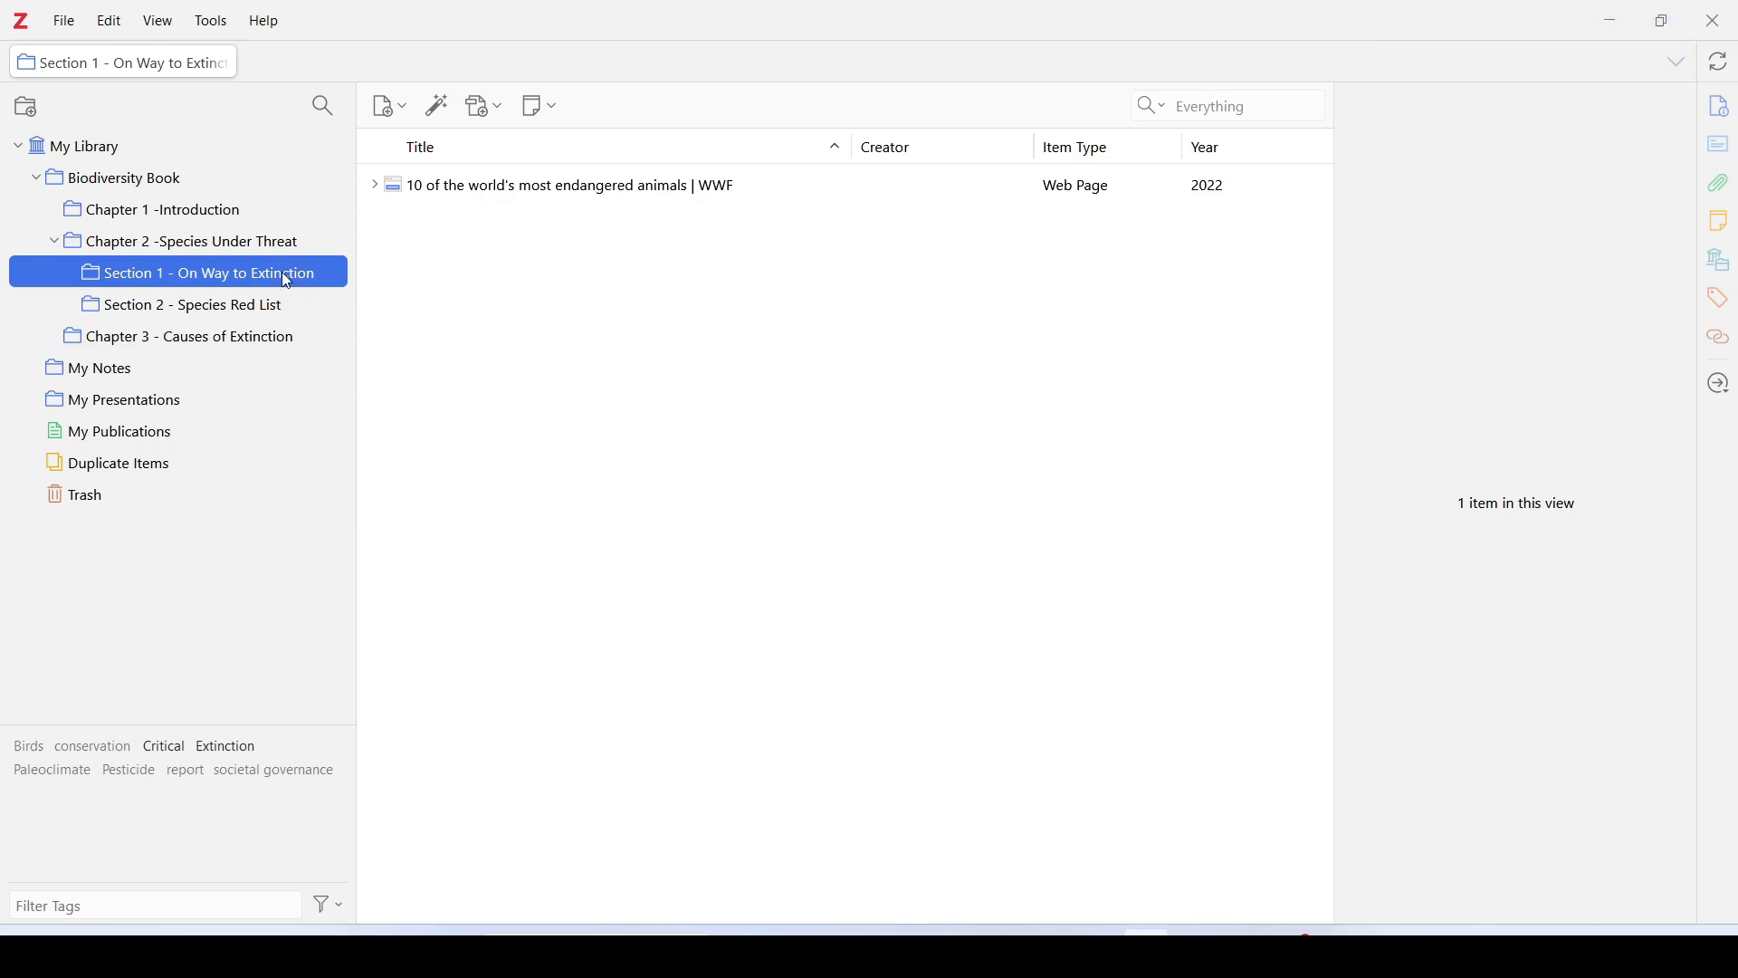
click(134, 150)
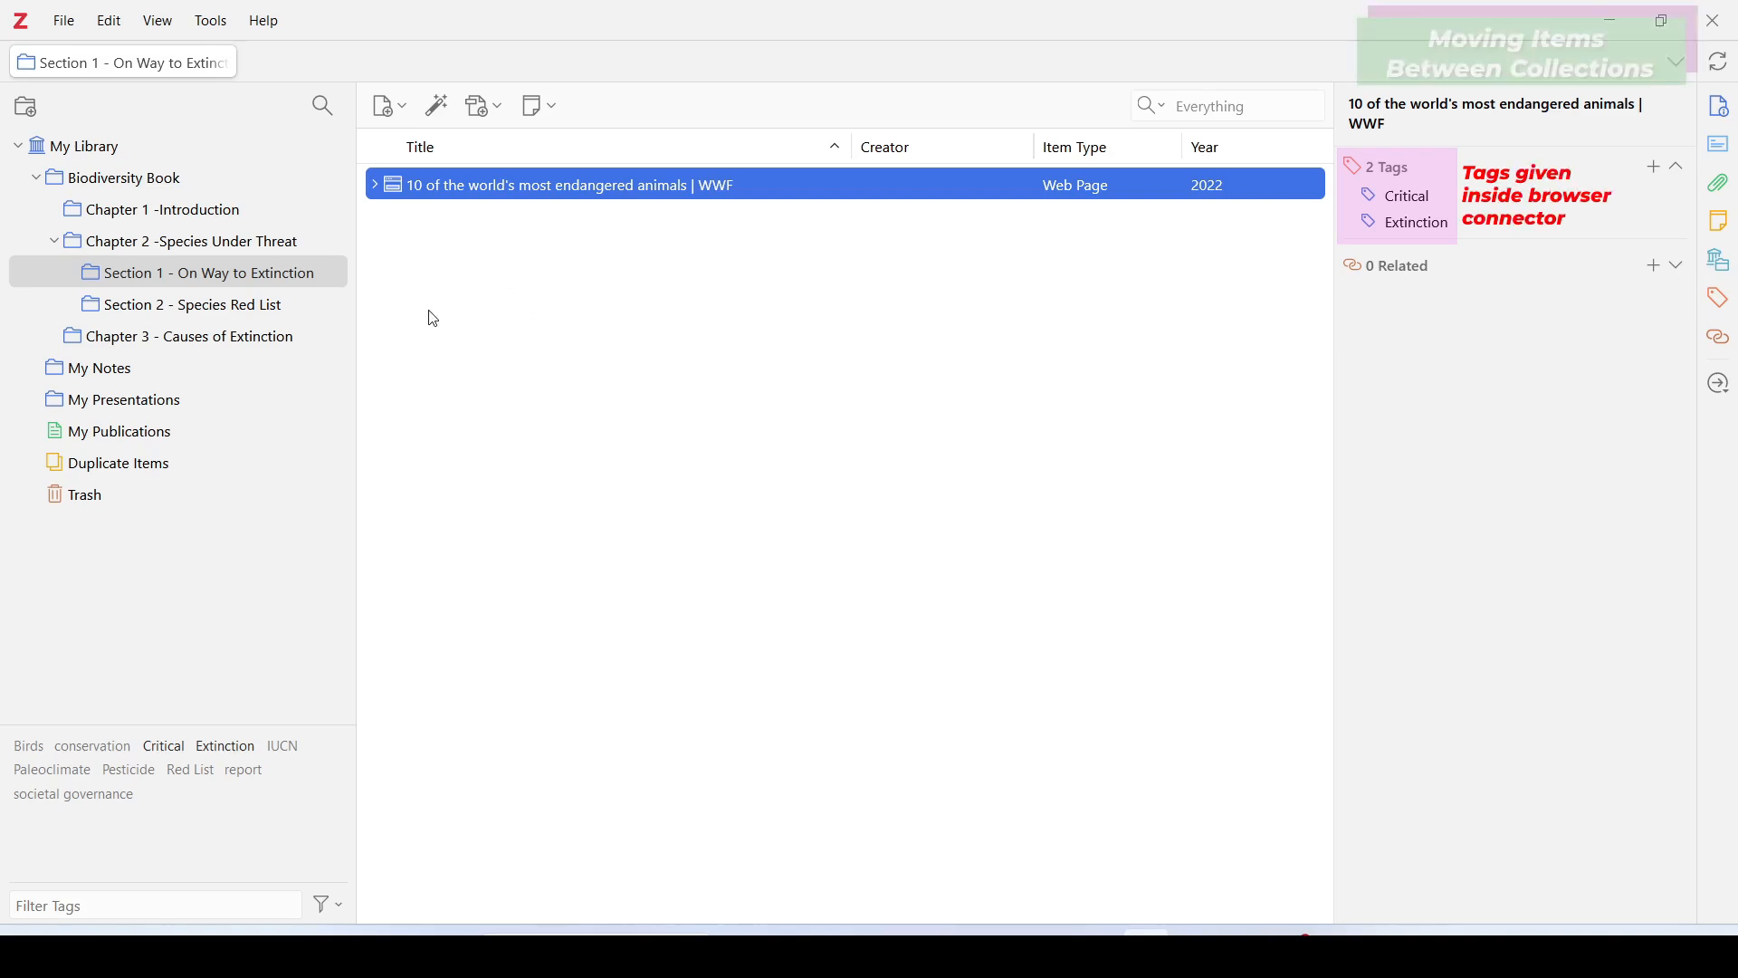
Step: Add the WWF web page from Section 1 to "Section 2 - Species Red List" as well, and check both sections
click(226, 308)
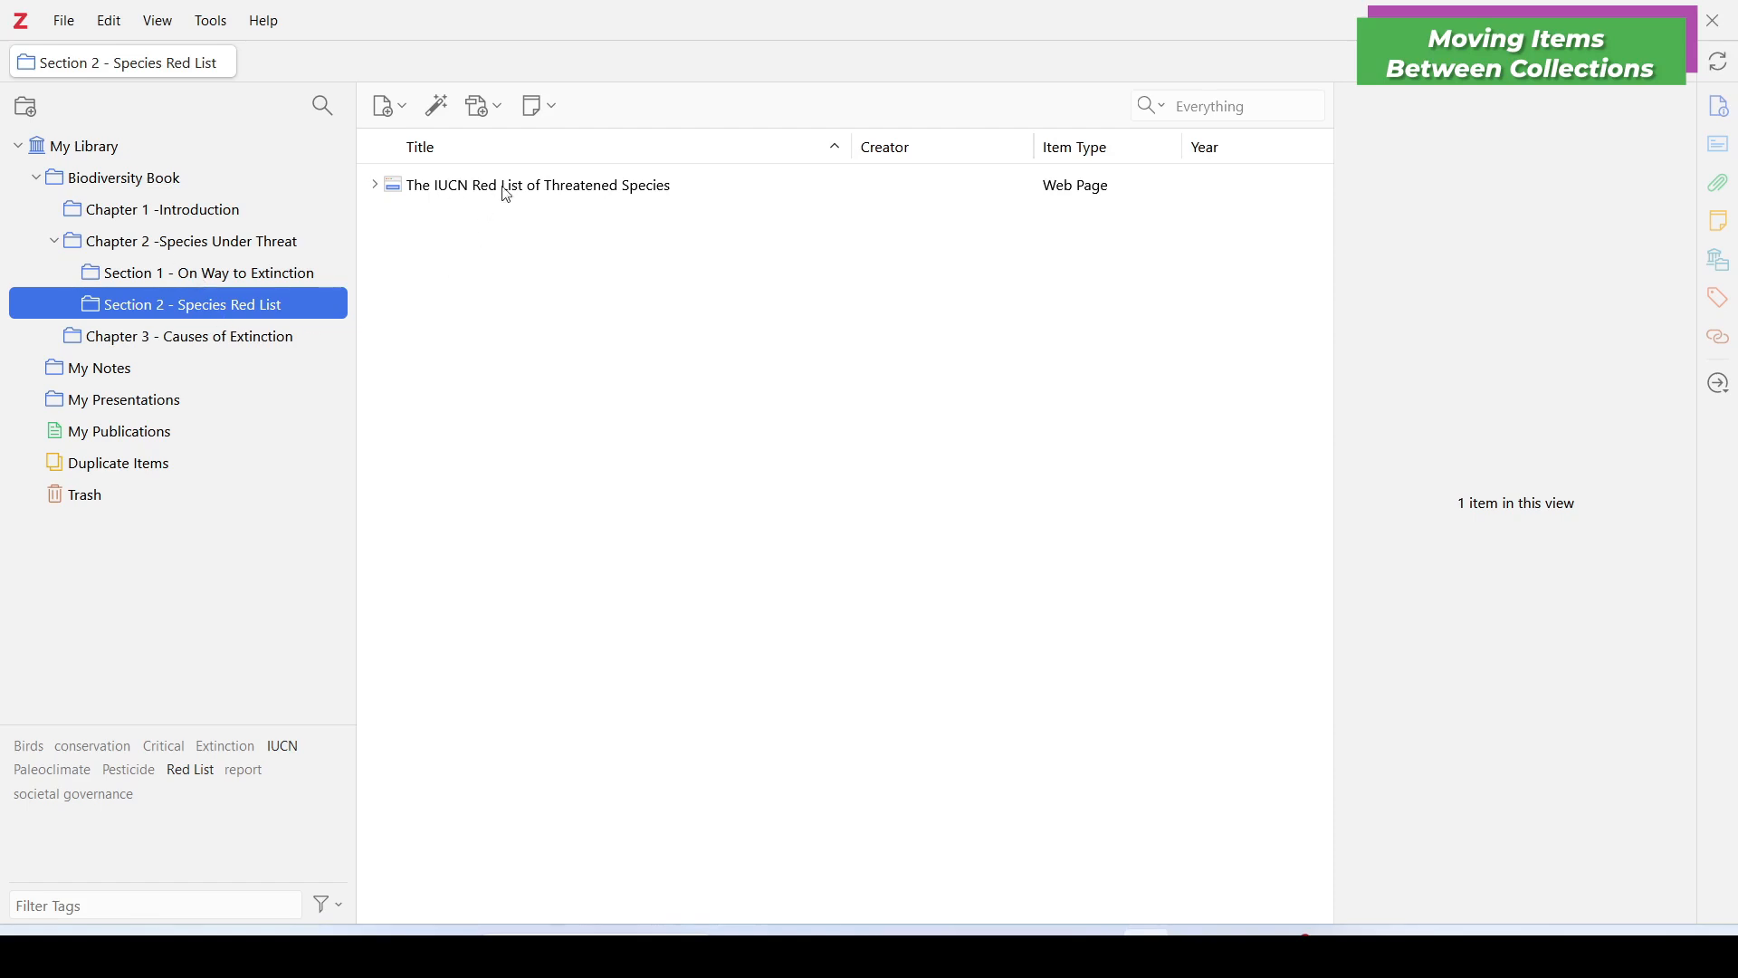
click(236, 275)
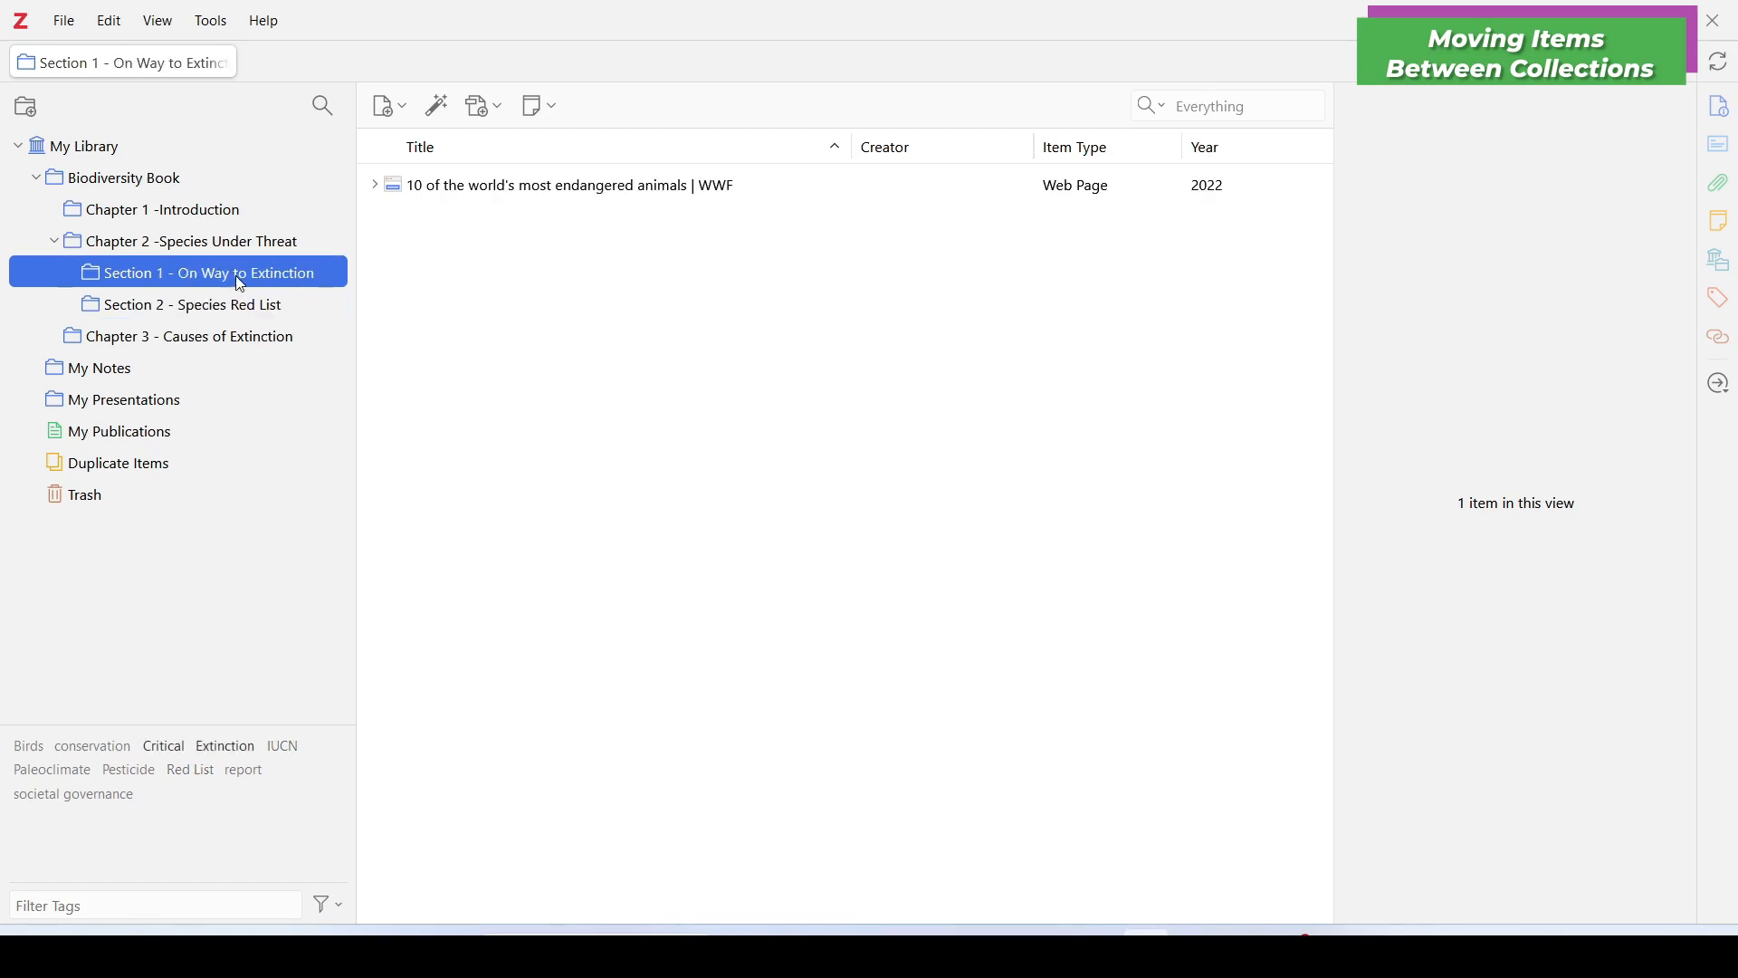
click(462, 191)
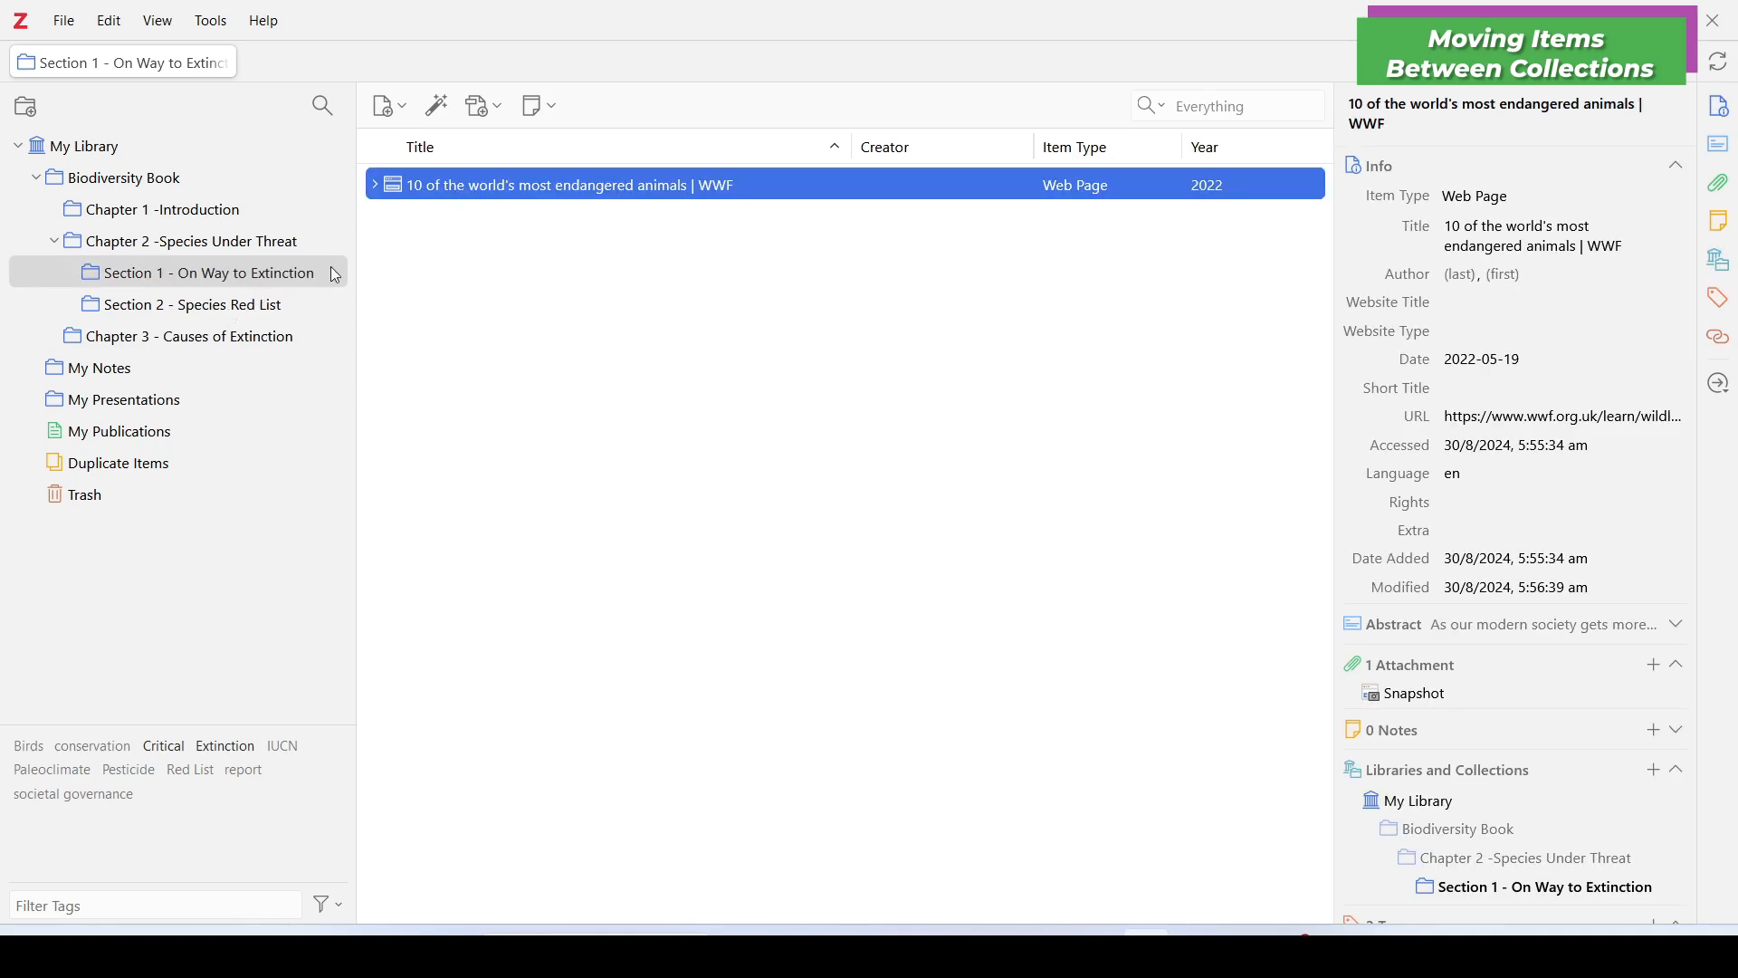
drag(498, 193, 261, 314)
click(268, 307)
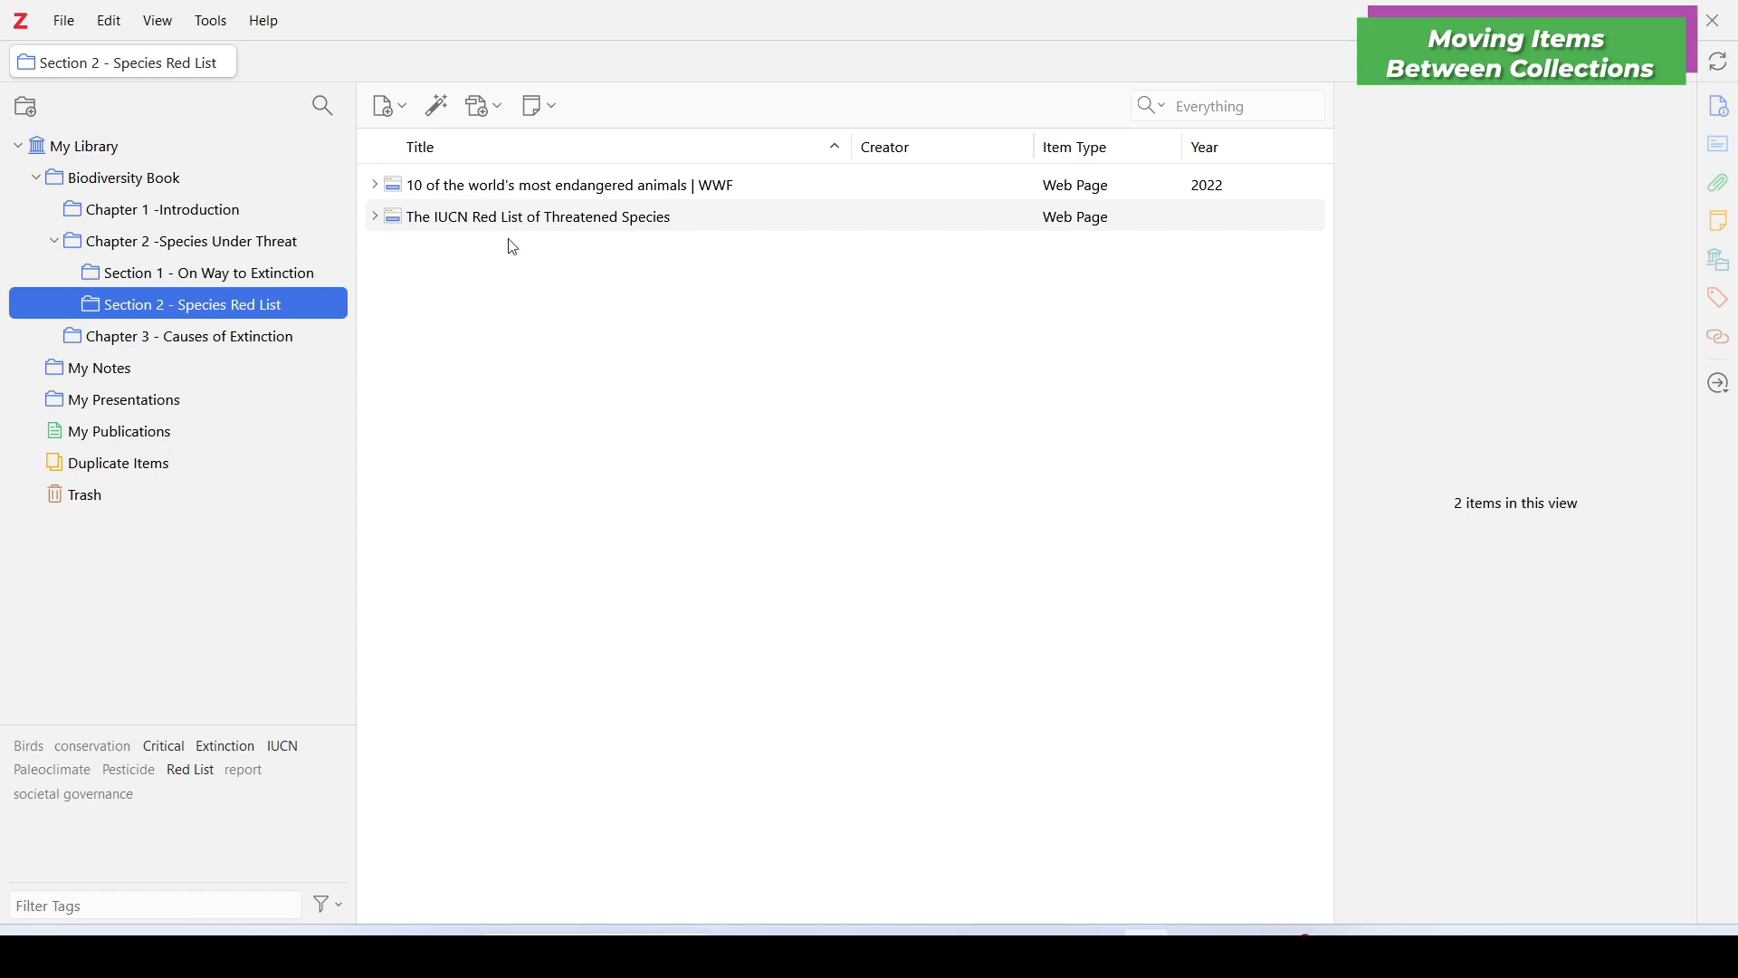
click(243, 278)
click(242, 310)
Step: Remove the WWF web page from "Section 2 - Species Red List"
click(620, 190)
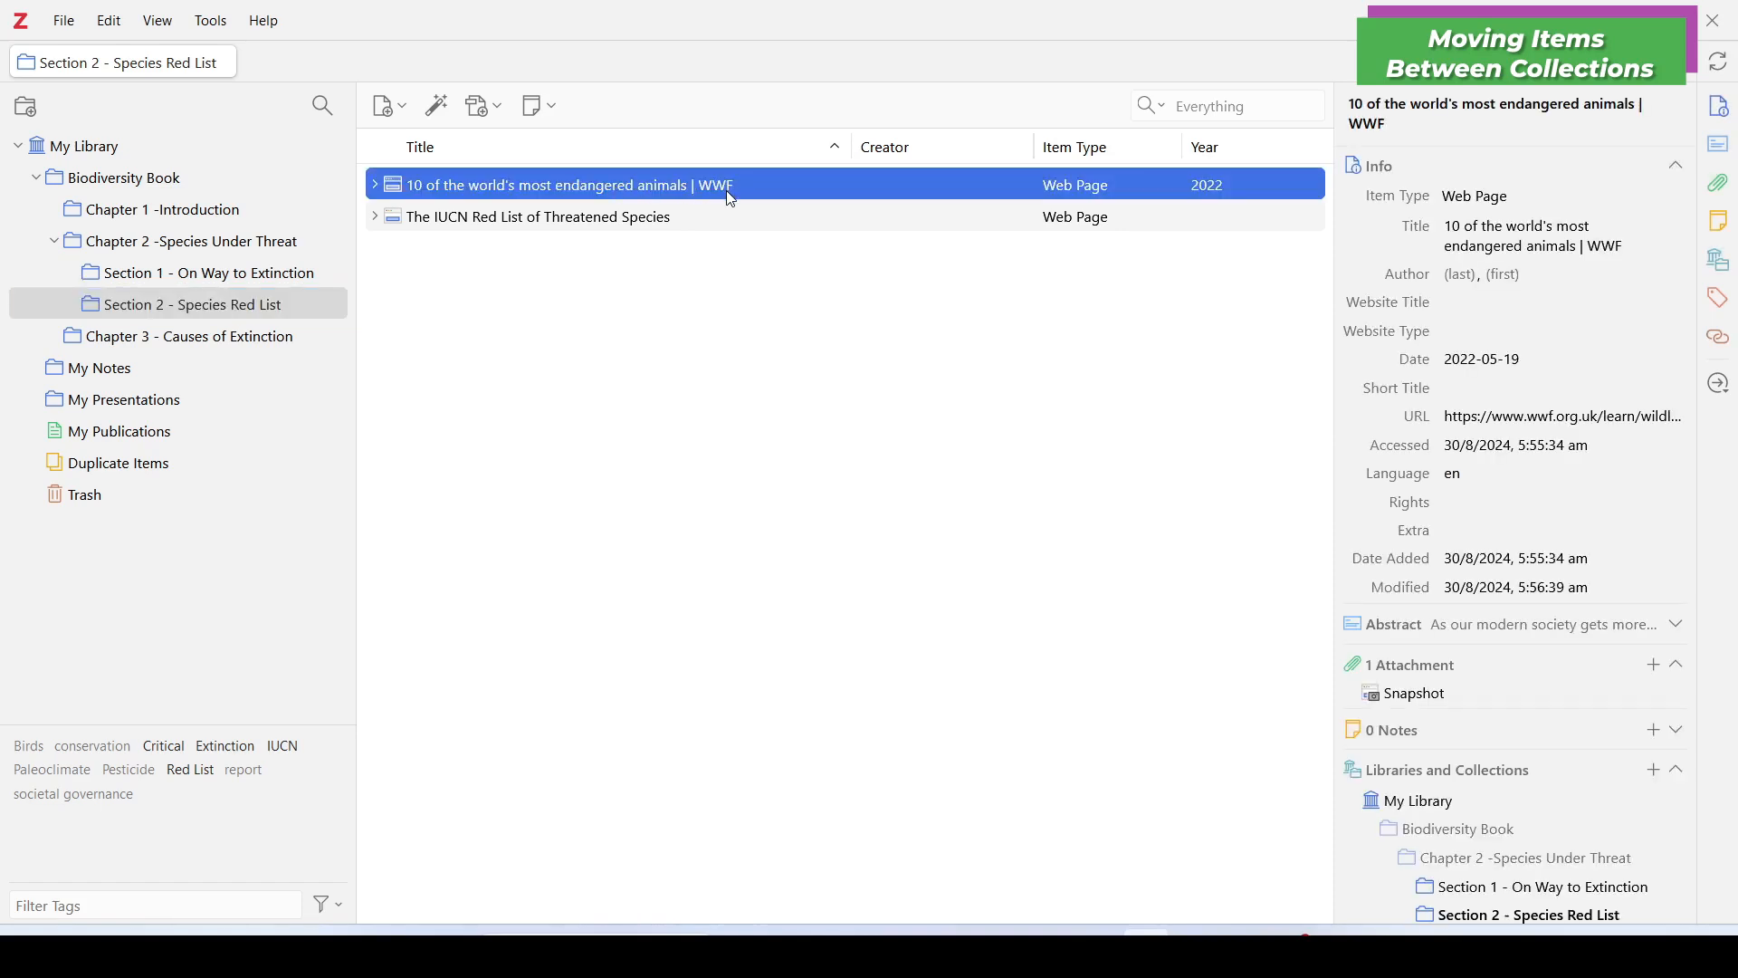
key(Delete)
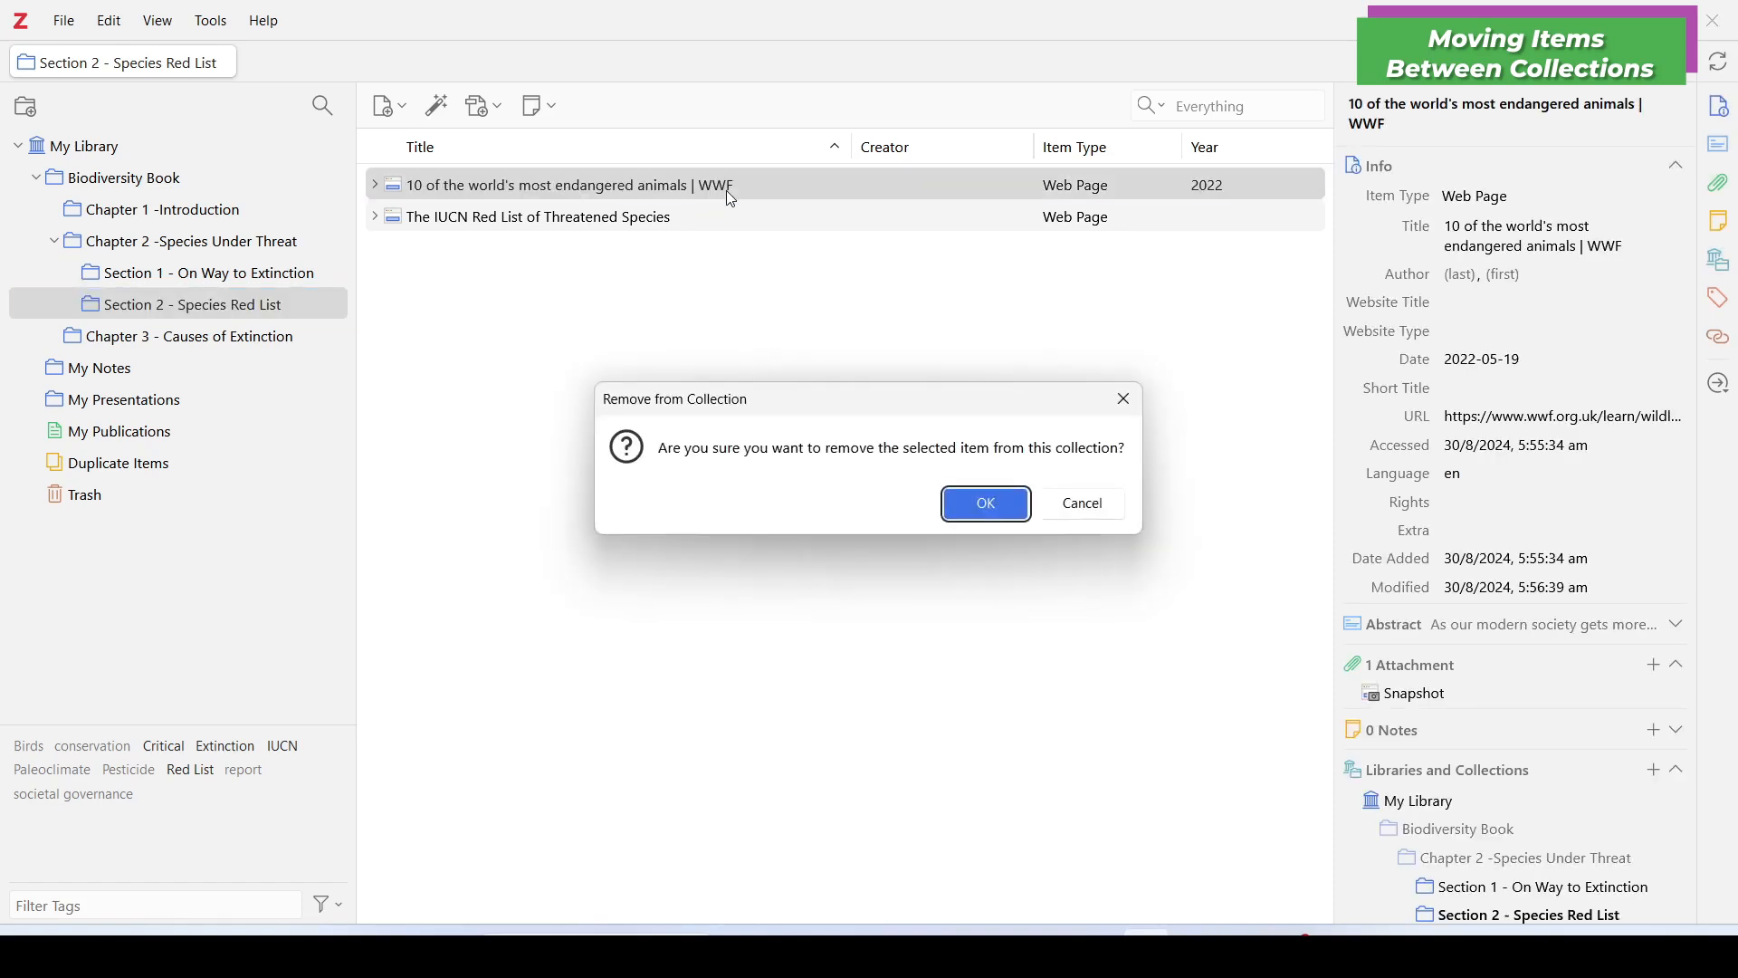
click(989, 522)
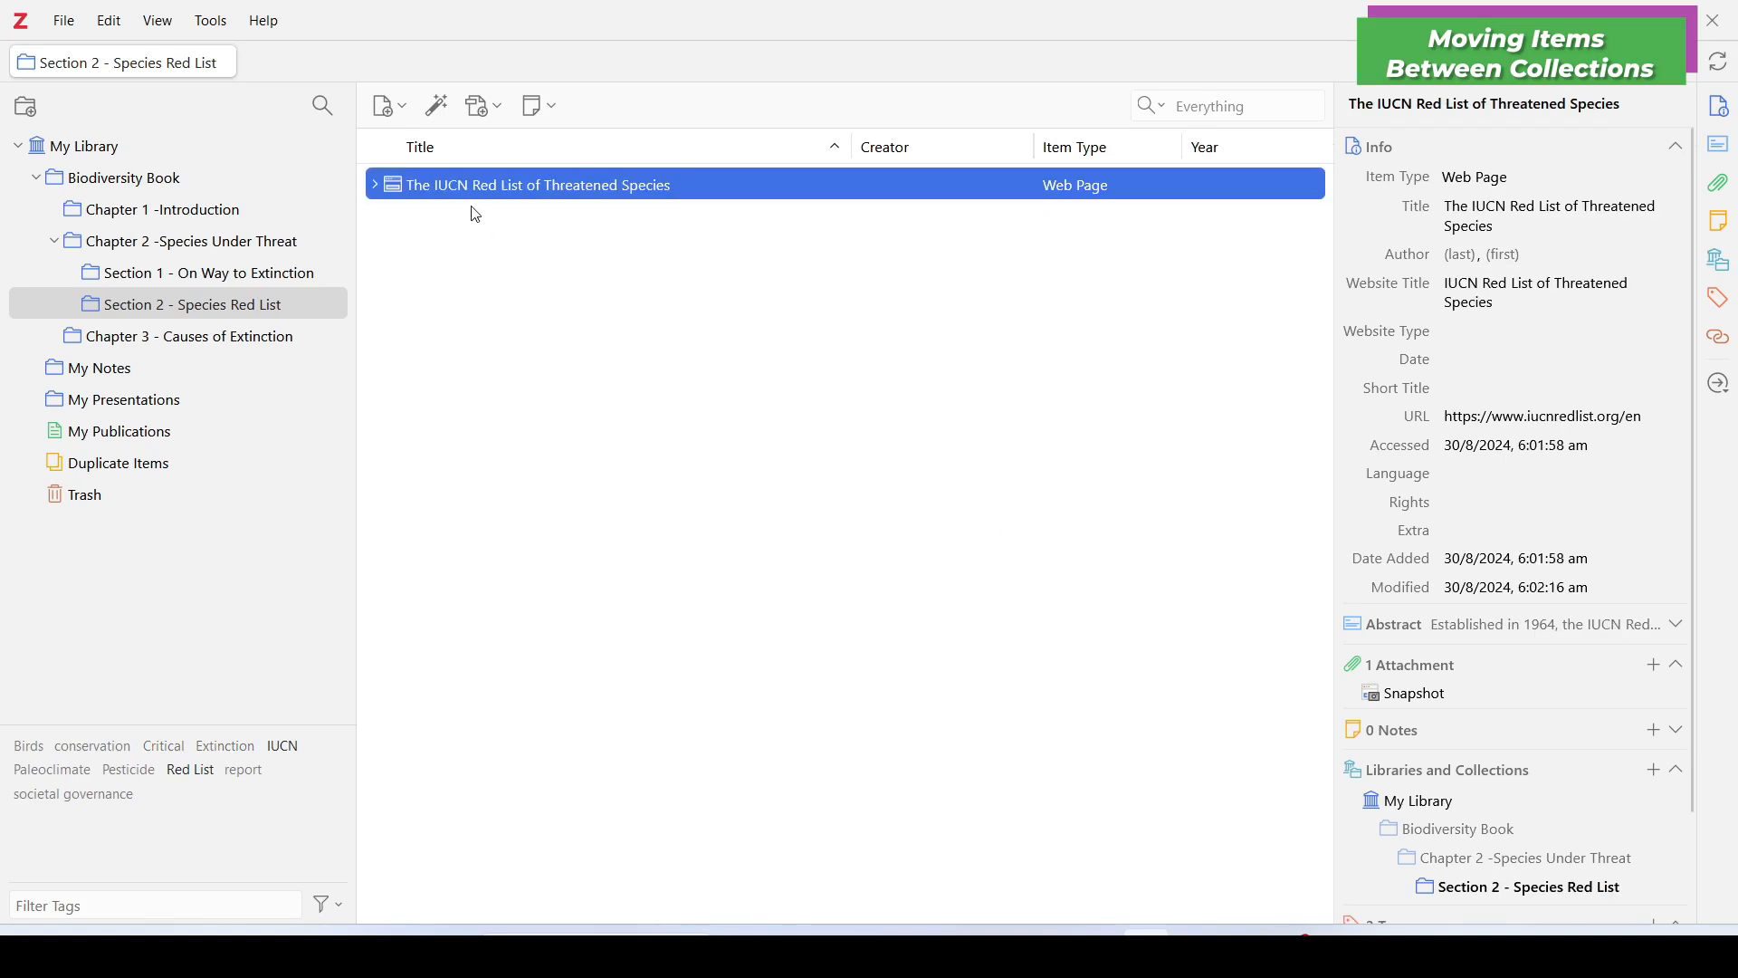
click(304, 308)
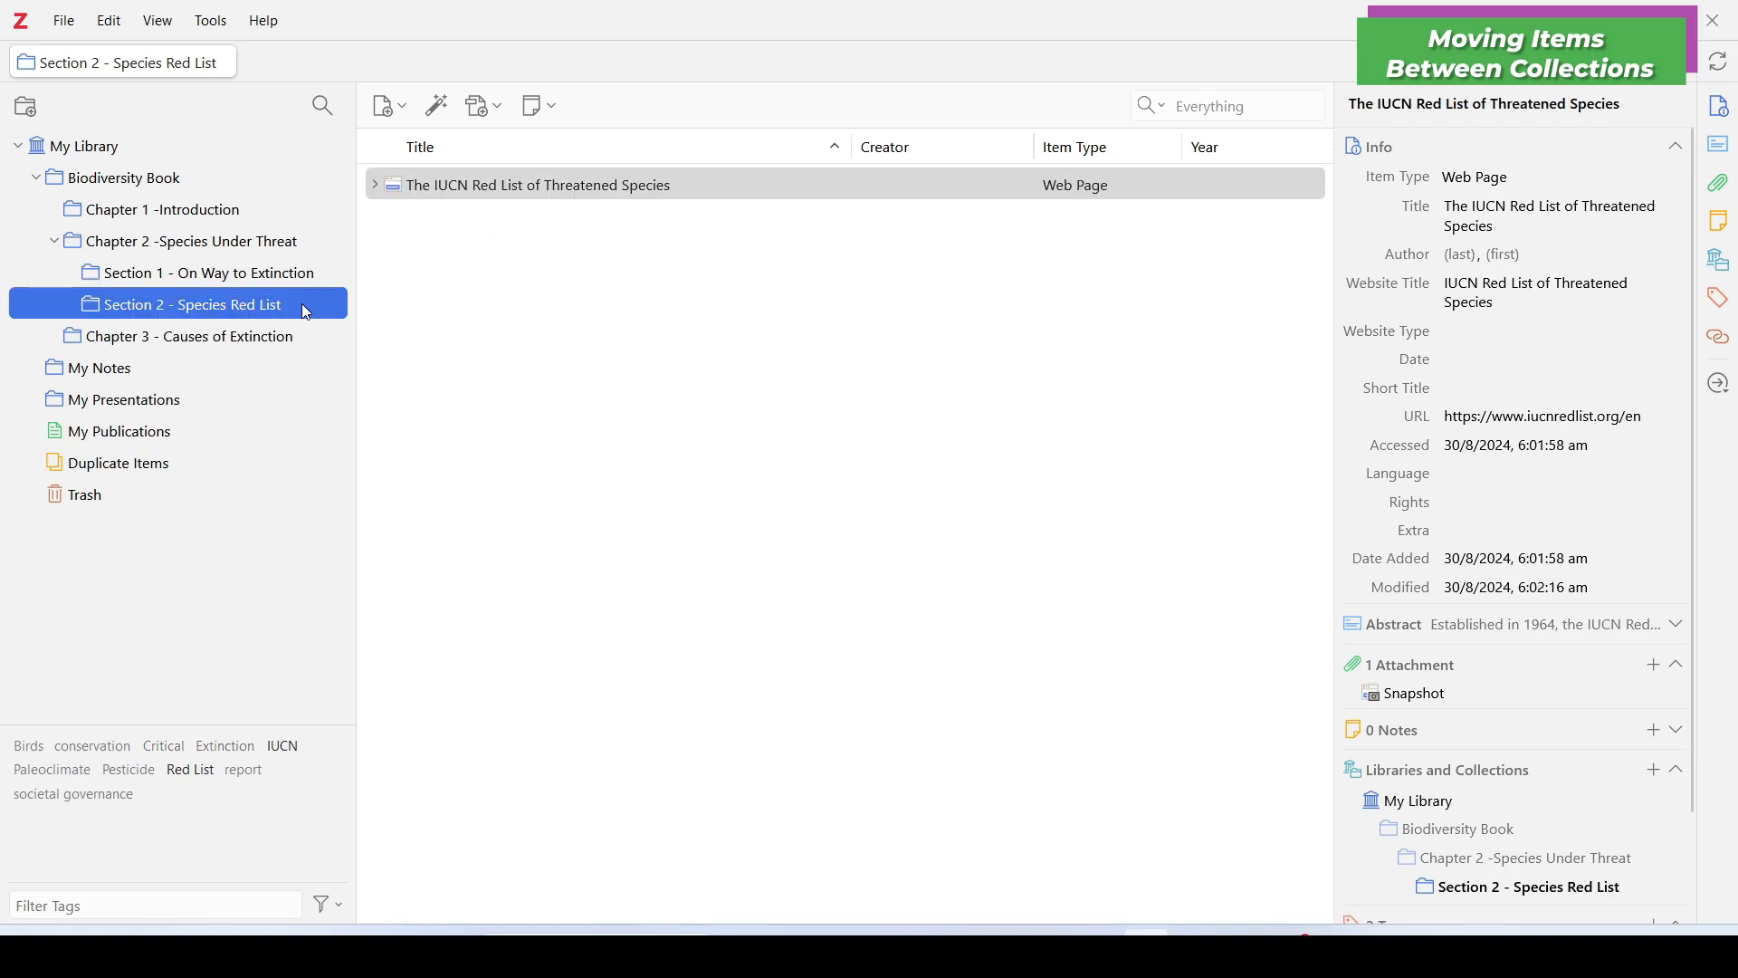
Step: Move the WWF web page out of "Section 1 - On Way to Extinction" into "Section 2 - Species Red List" and compare both sections
click(226, 276)
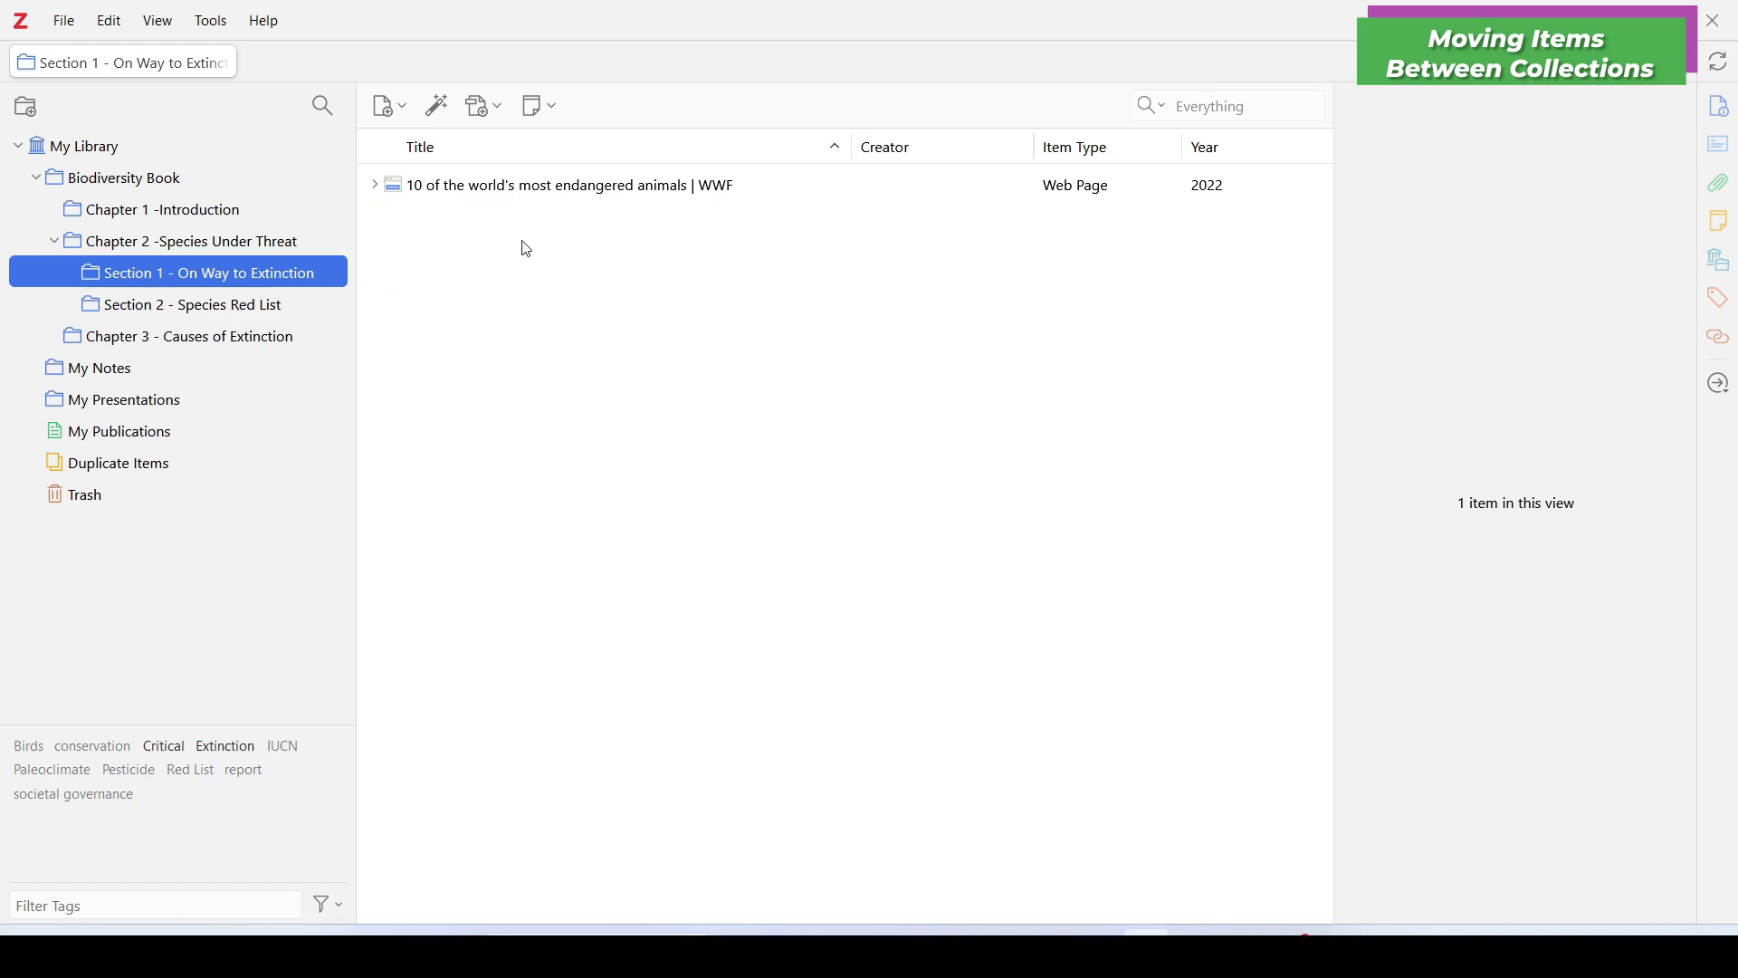
drag(531, 191, 279, 315)
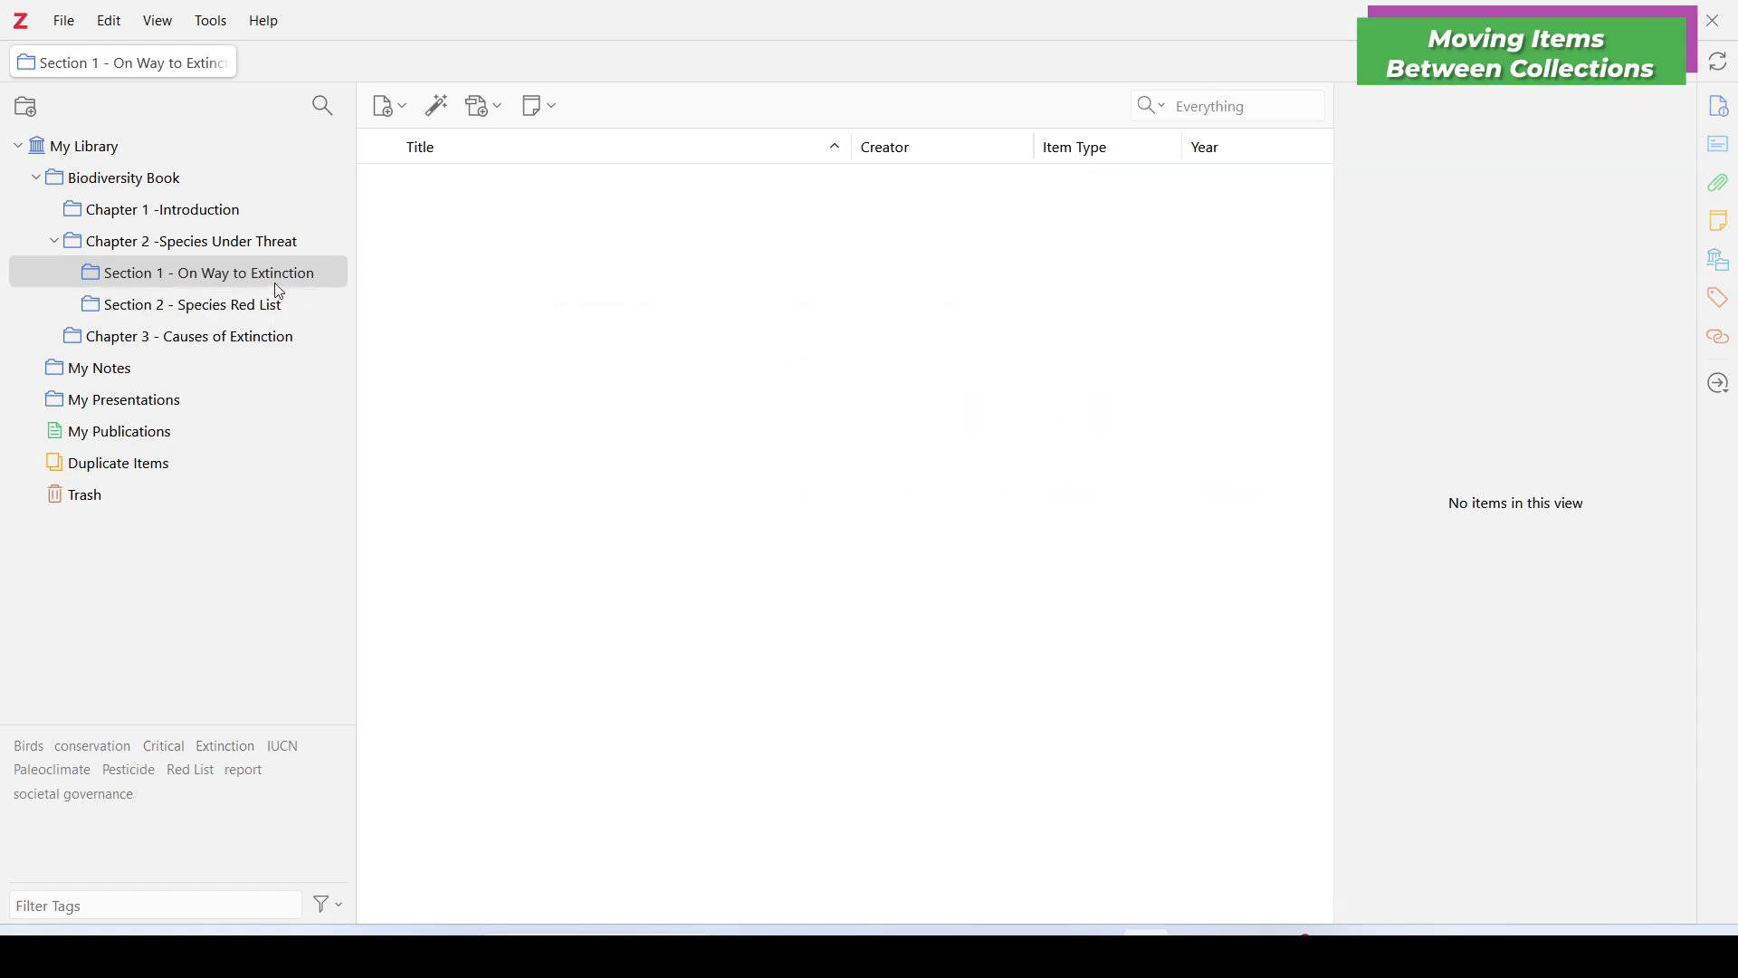
click(274, 284)
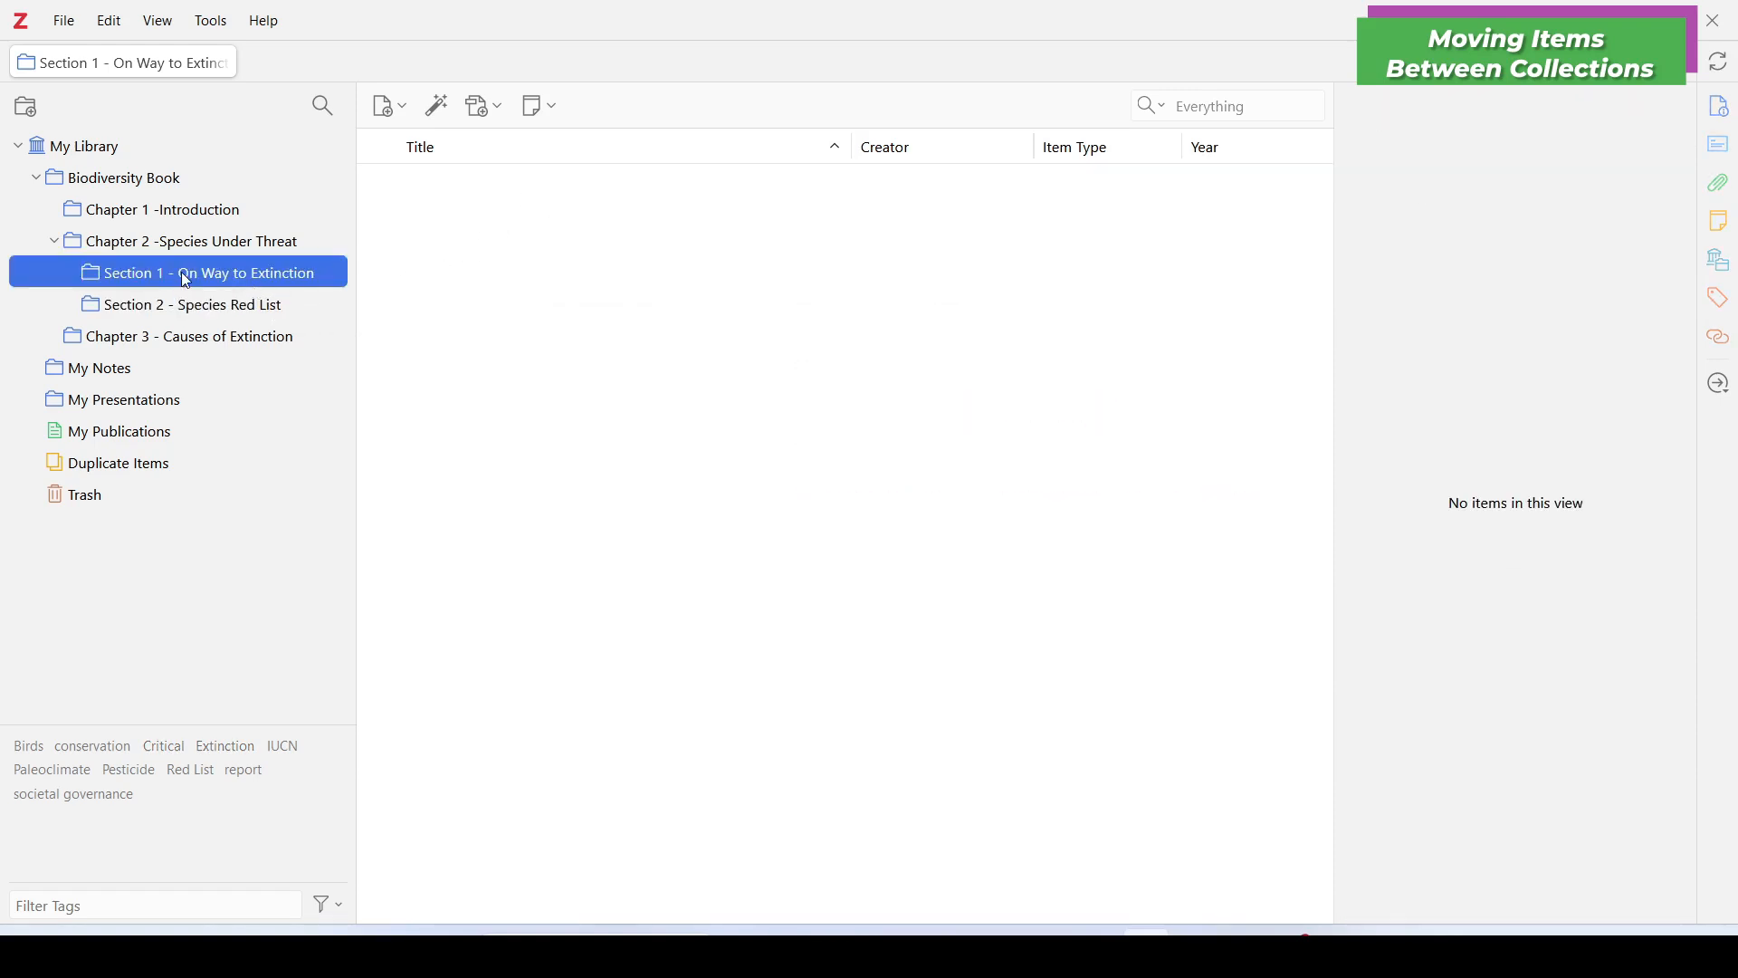
click(192, 308)
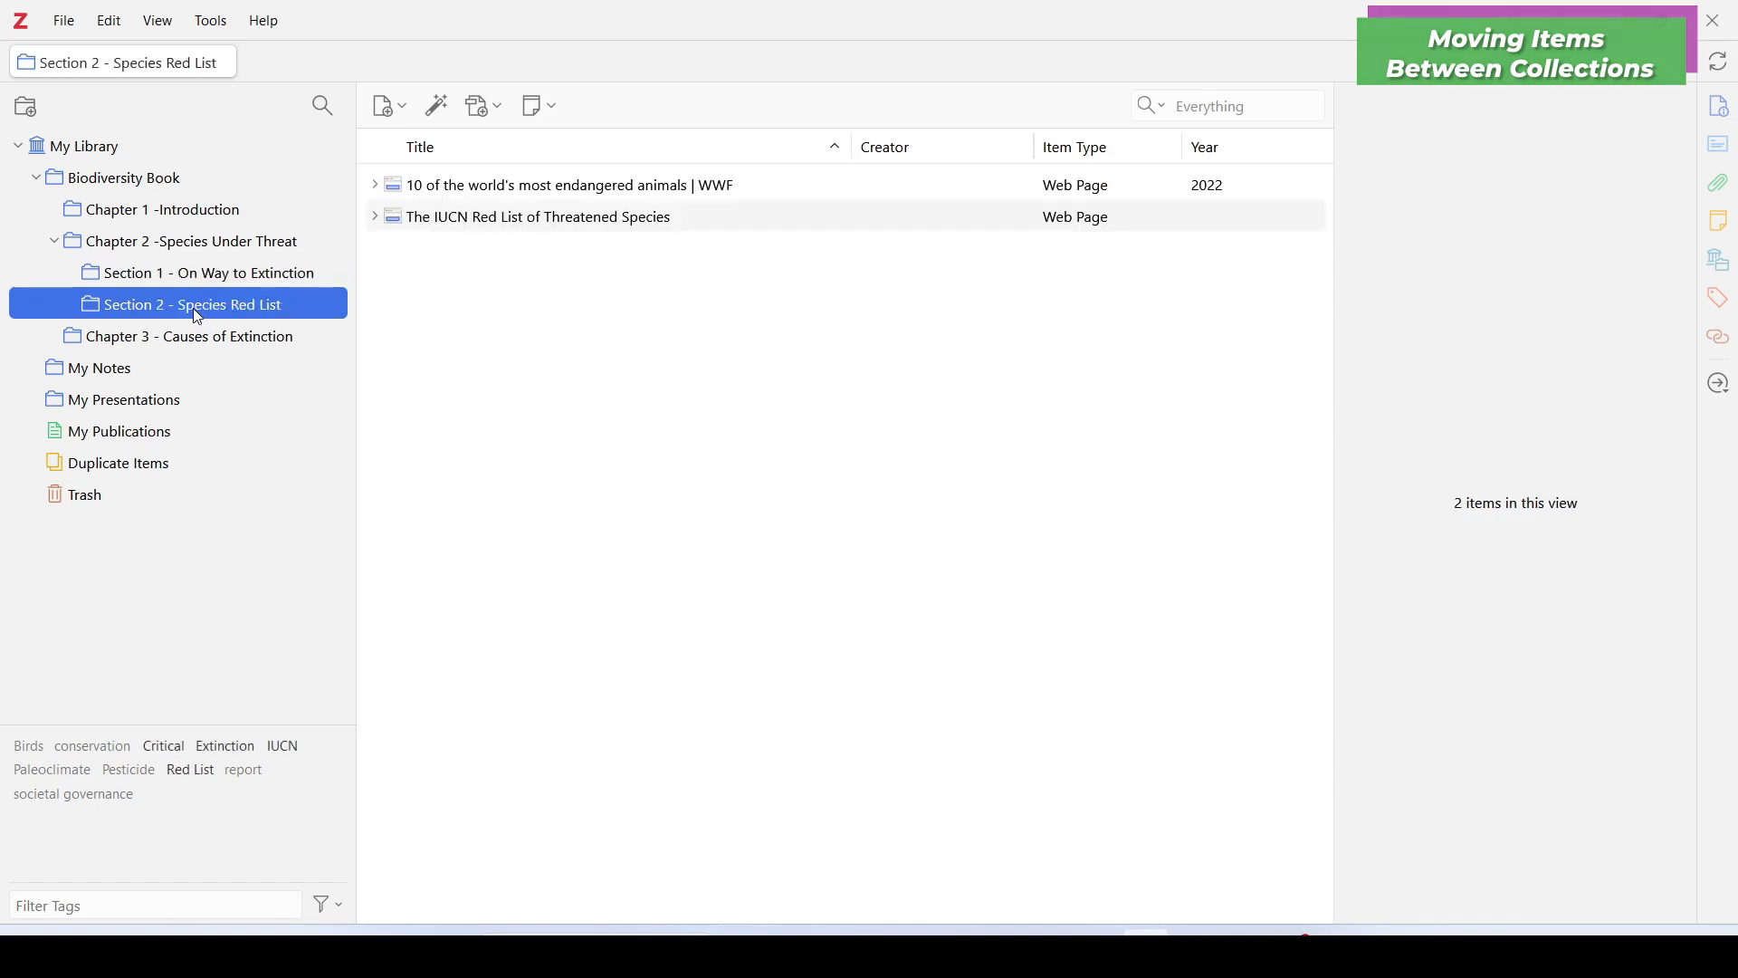
key(Up)
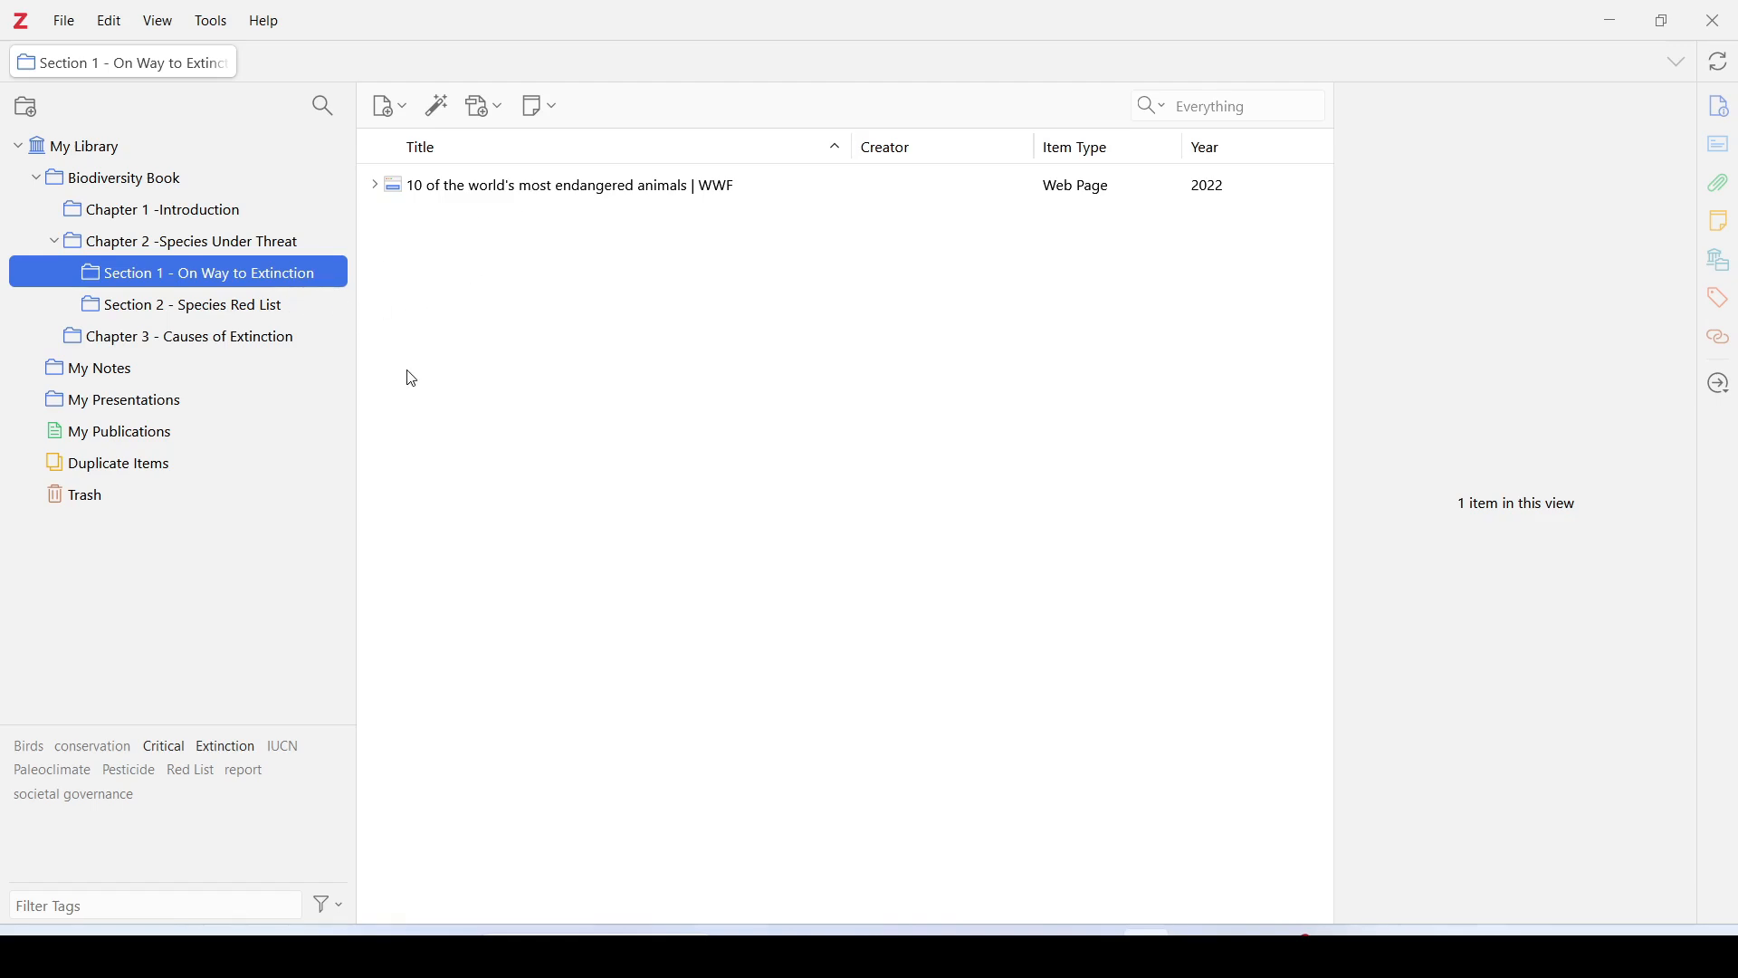
Step: Create a new collection named "Book Projects" directly under My Library
click(31, 111)
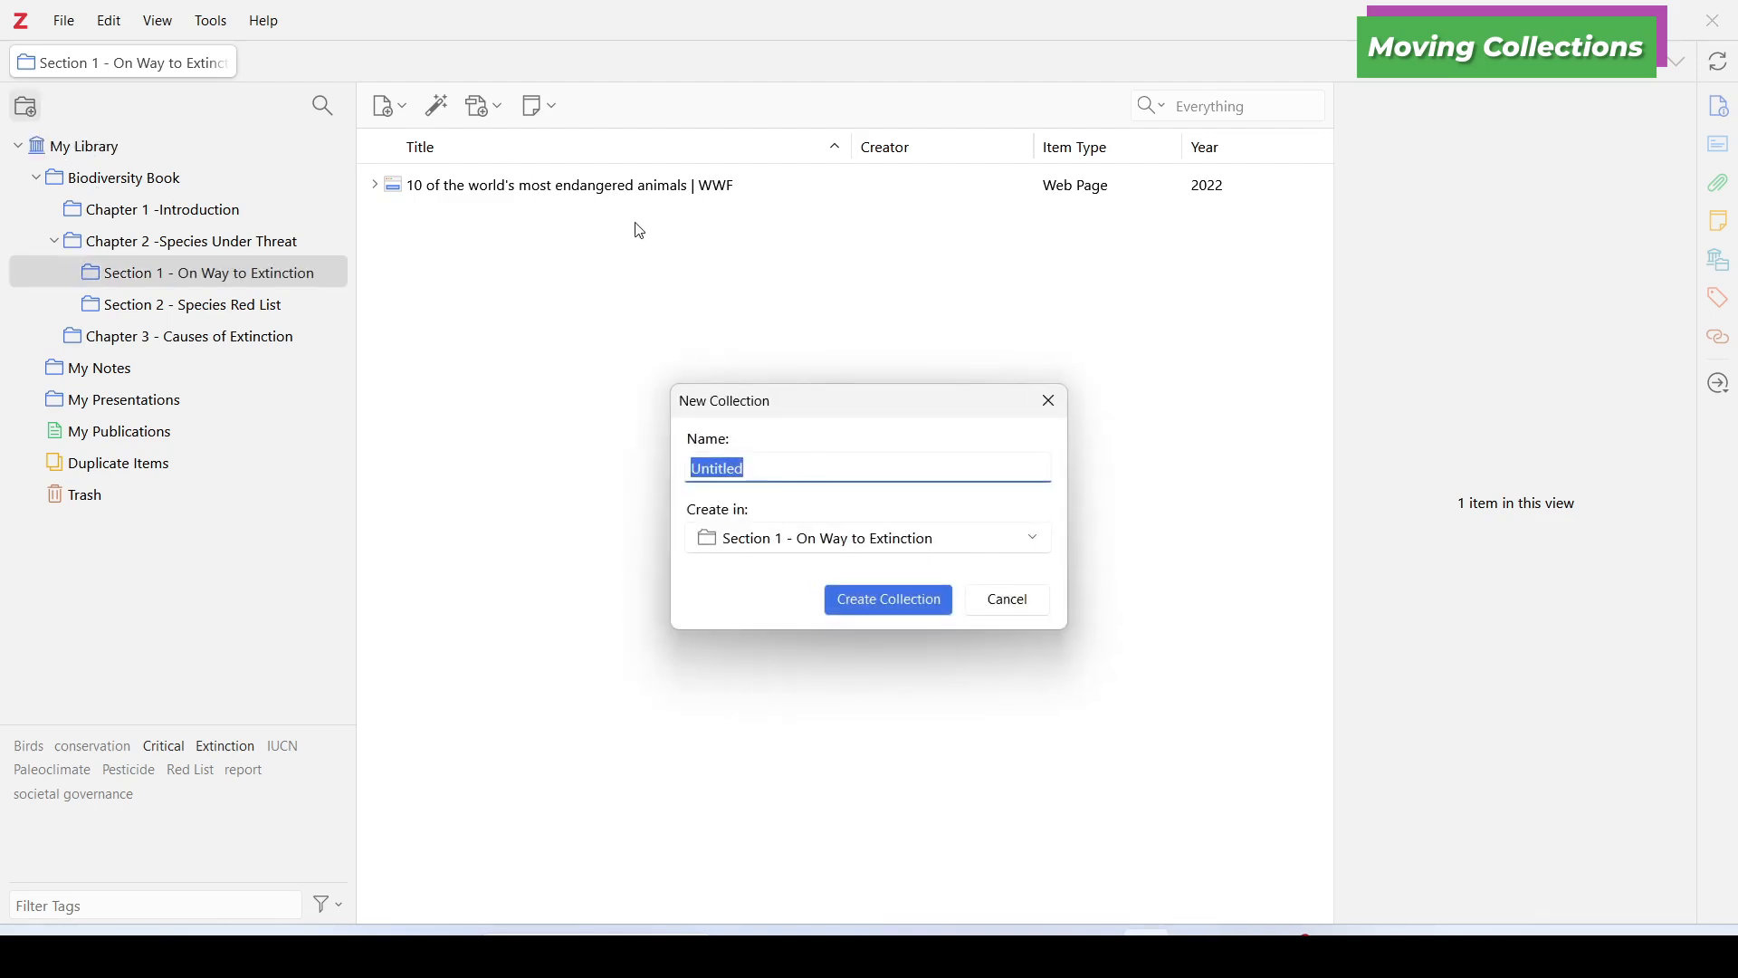
text(Book Projects)
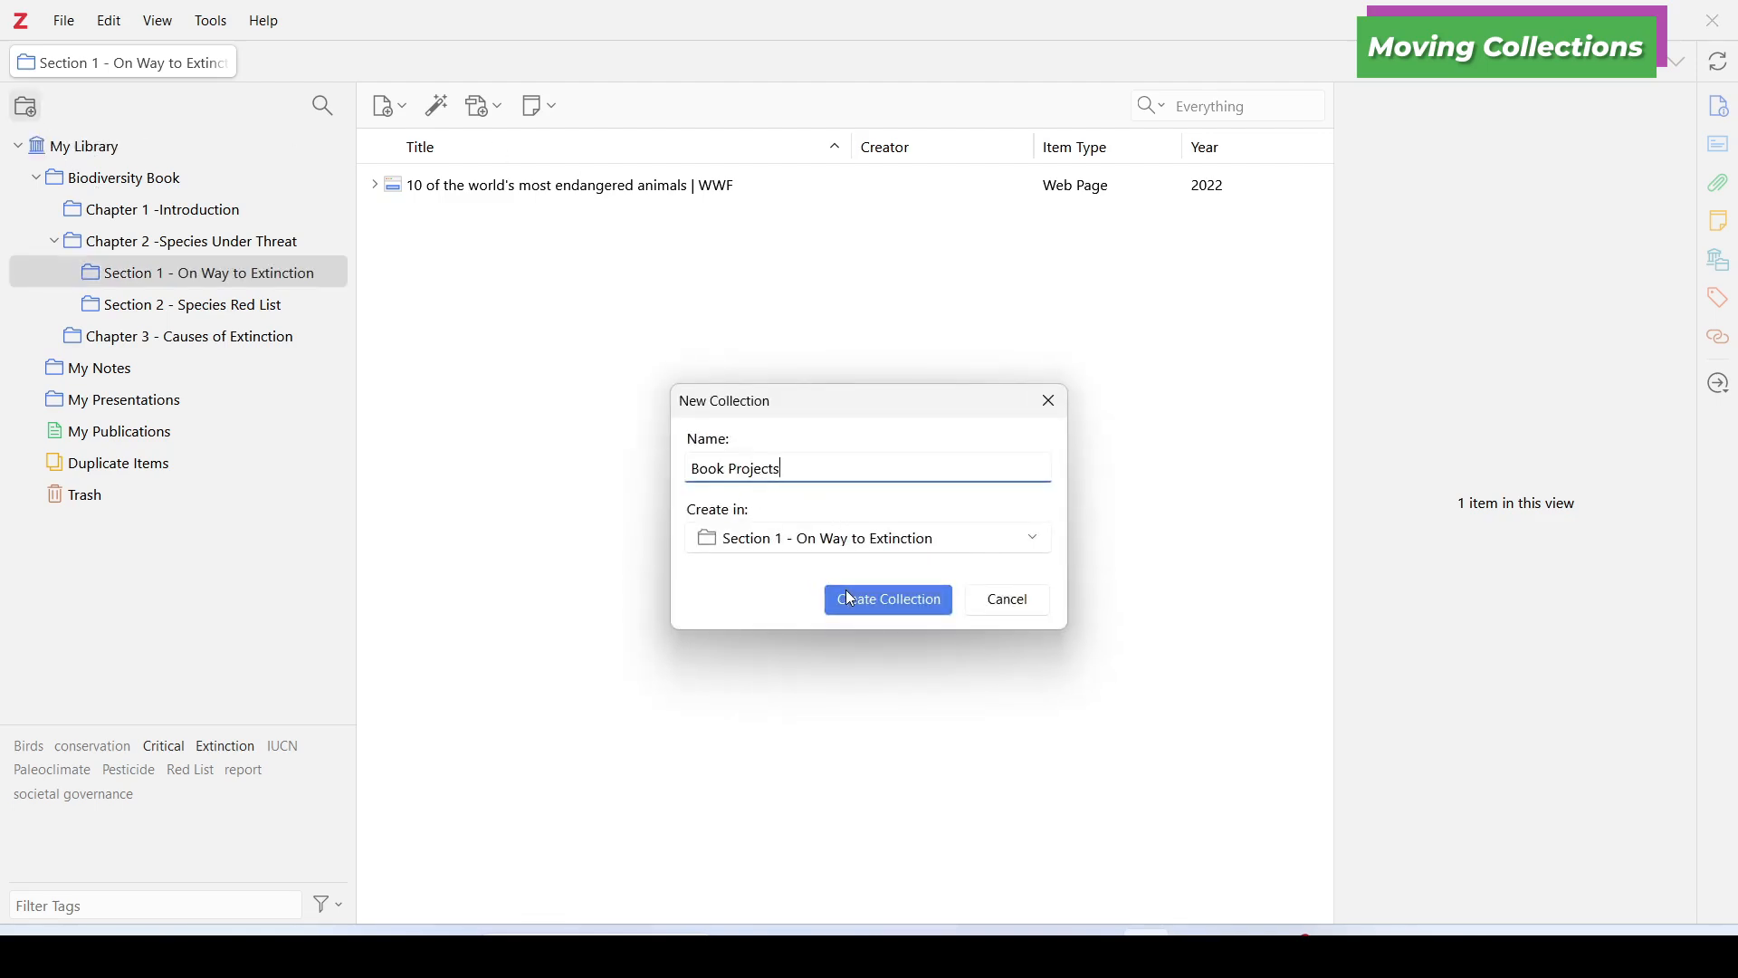
click(1034, 545)
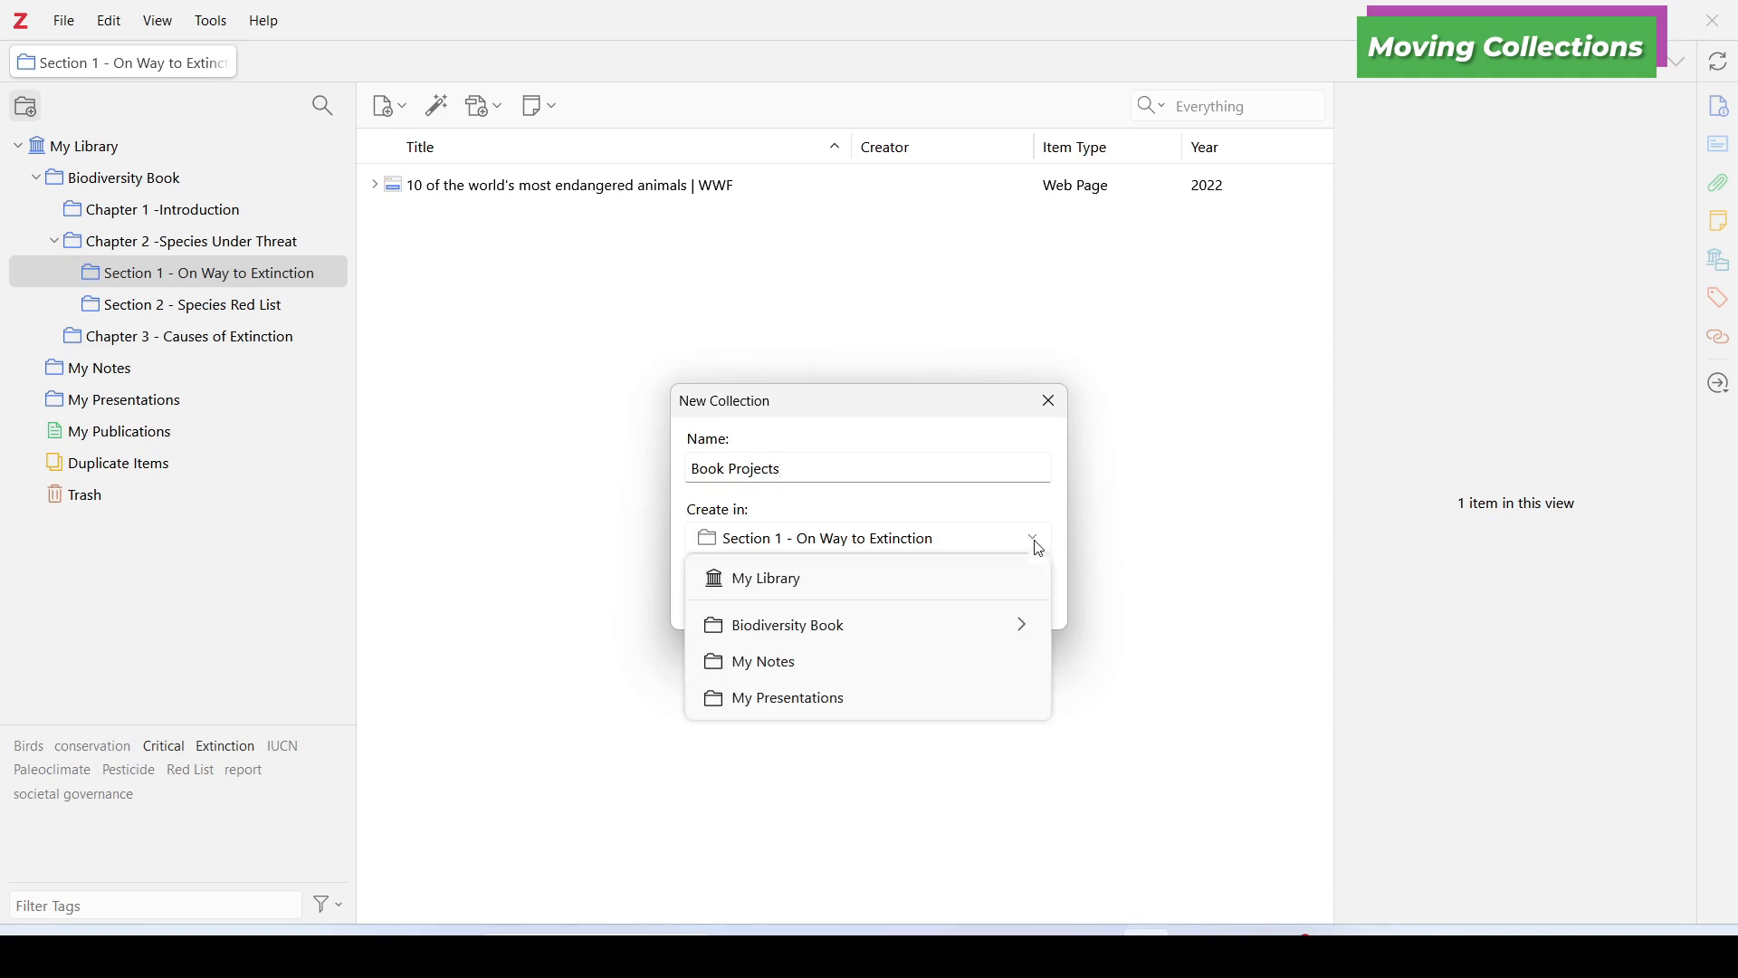
click(786, 581)
click(869, 618)
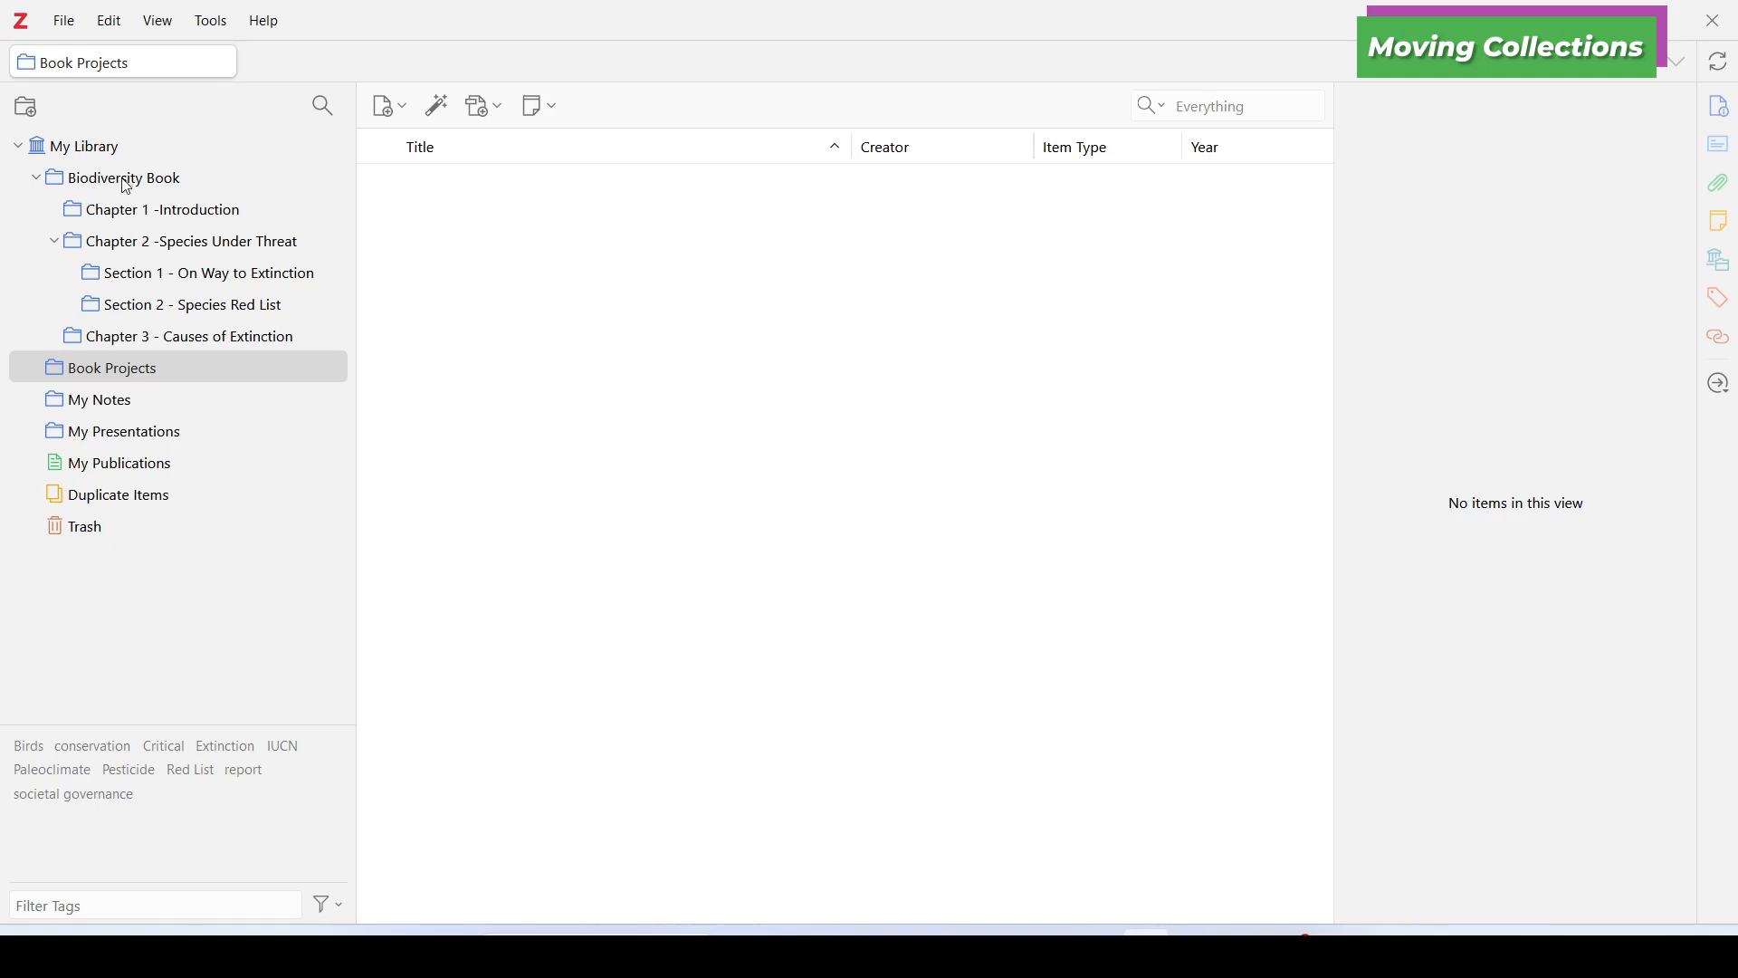
Step: Move the Biodiversity Book collection into Book Projects and back out to the top level of My Library
drag(127, 186, 132, 379)
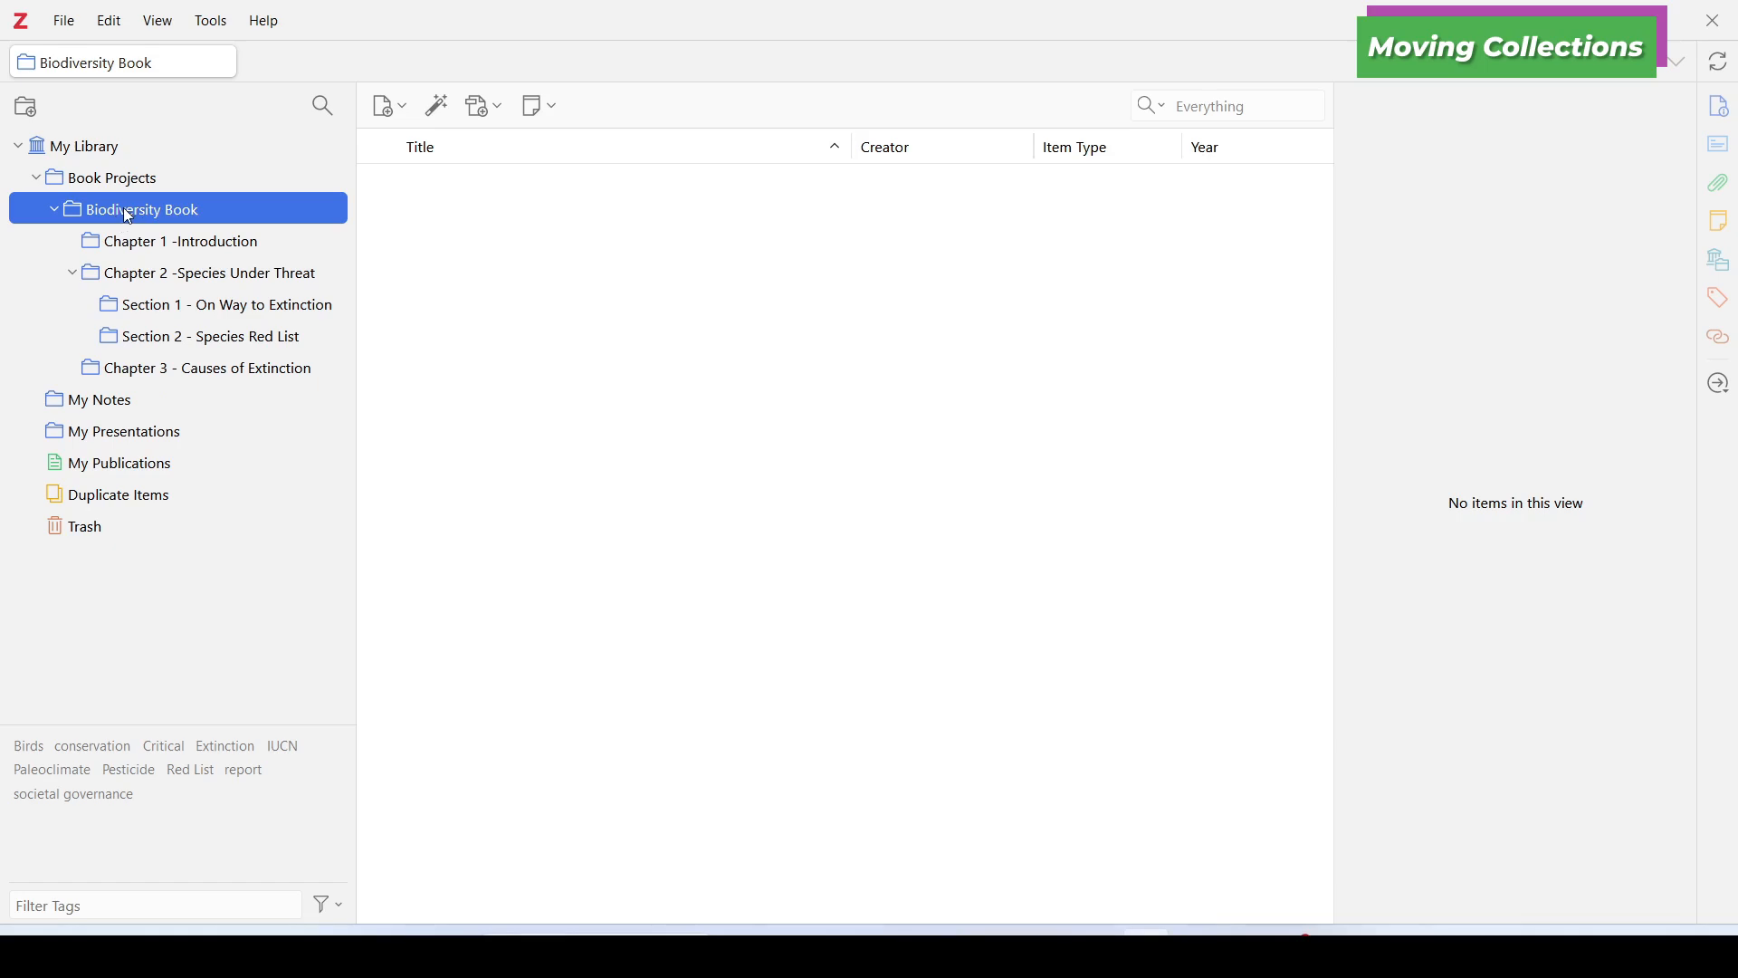
drag(123, 208, 175, 156)
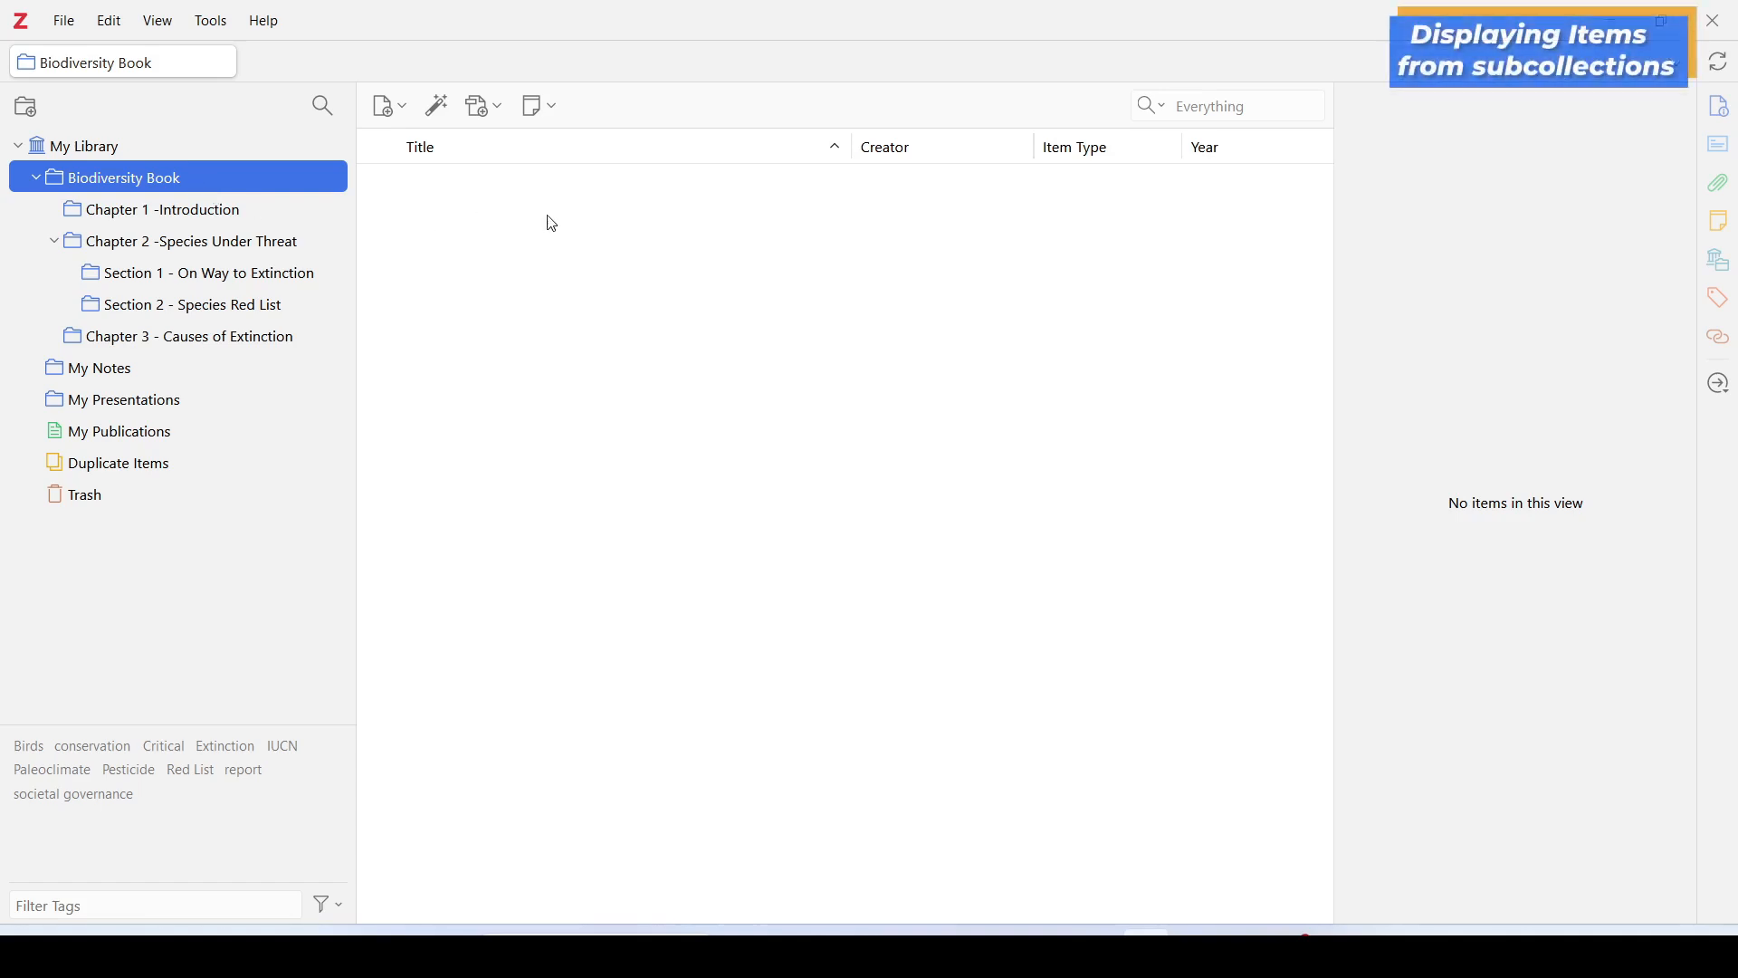
Step: Compare the items listed in Chapter 1, Chapter 2 and its two sections with those in the parent Biodiversity Book collection
click(208, 221)
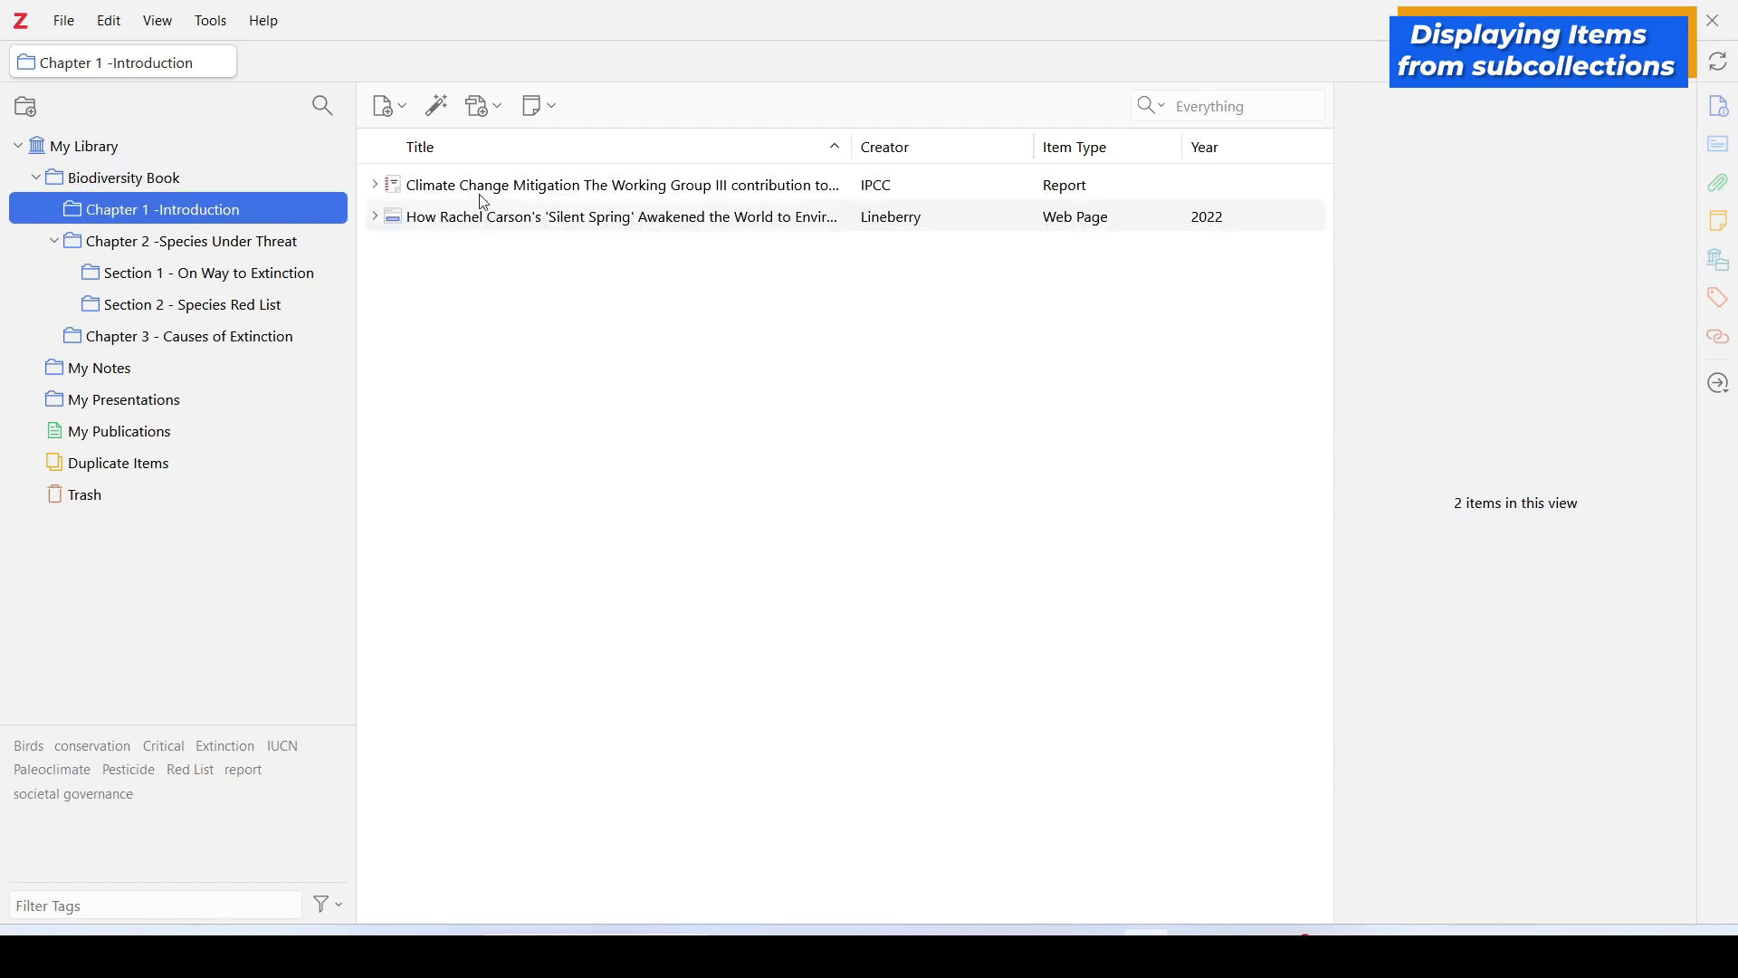
click(231, 241)
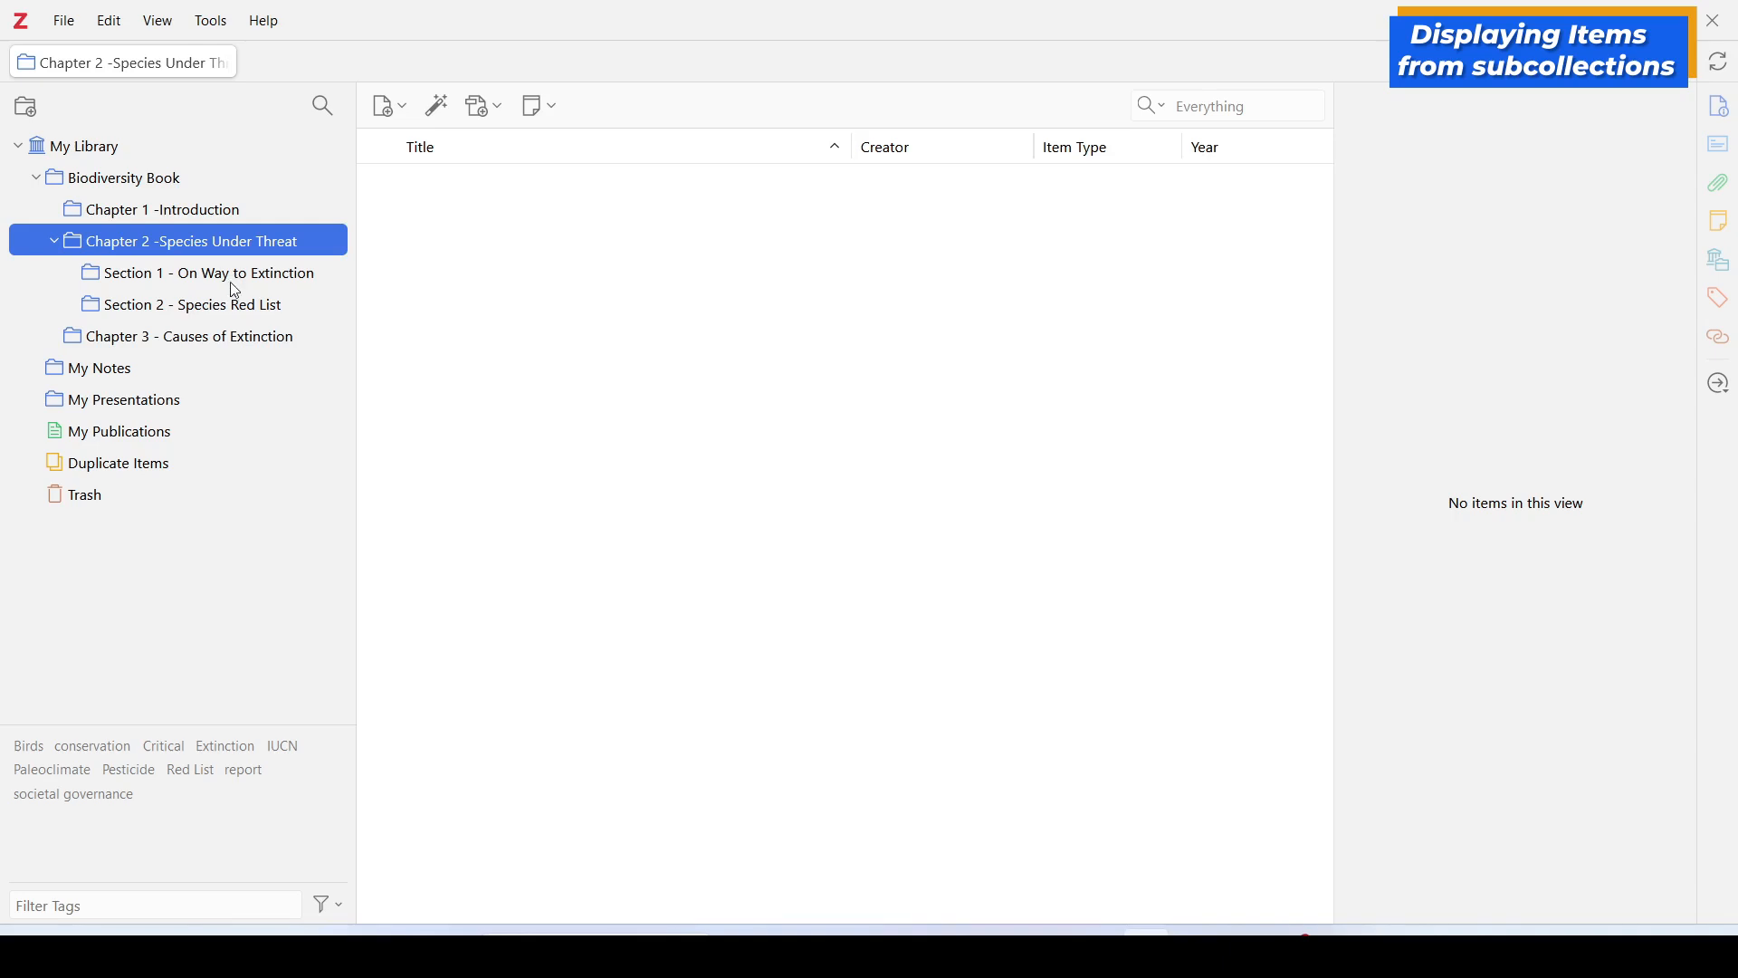
click(237, 277)
click(228, 309)
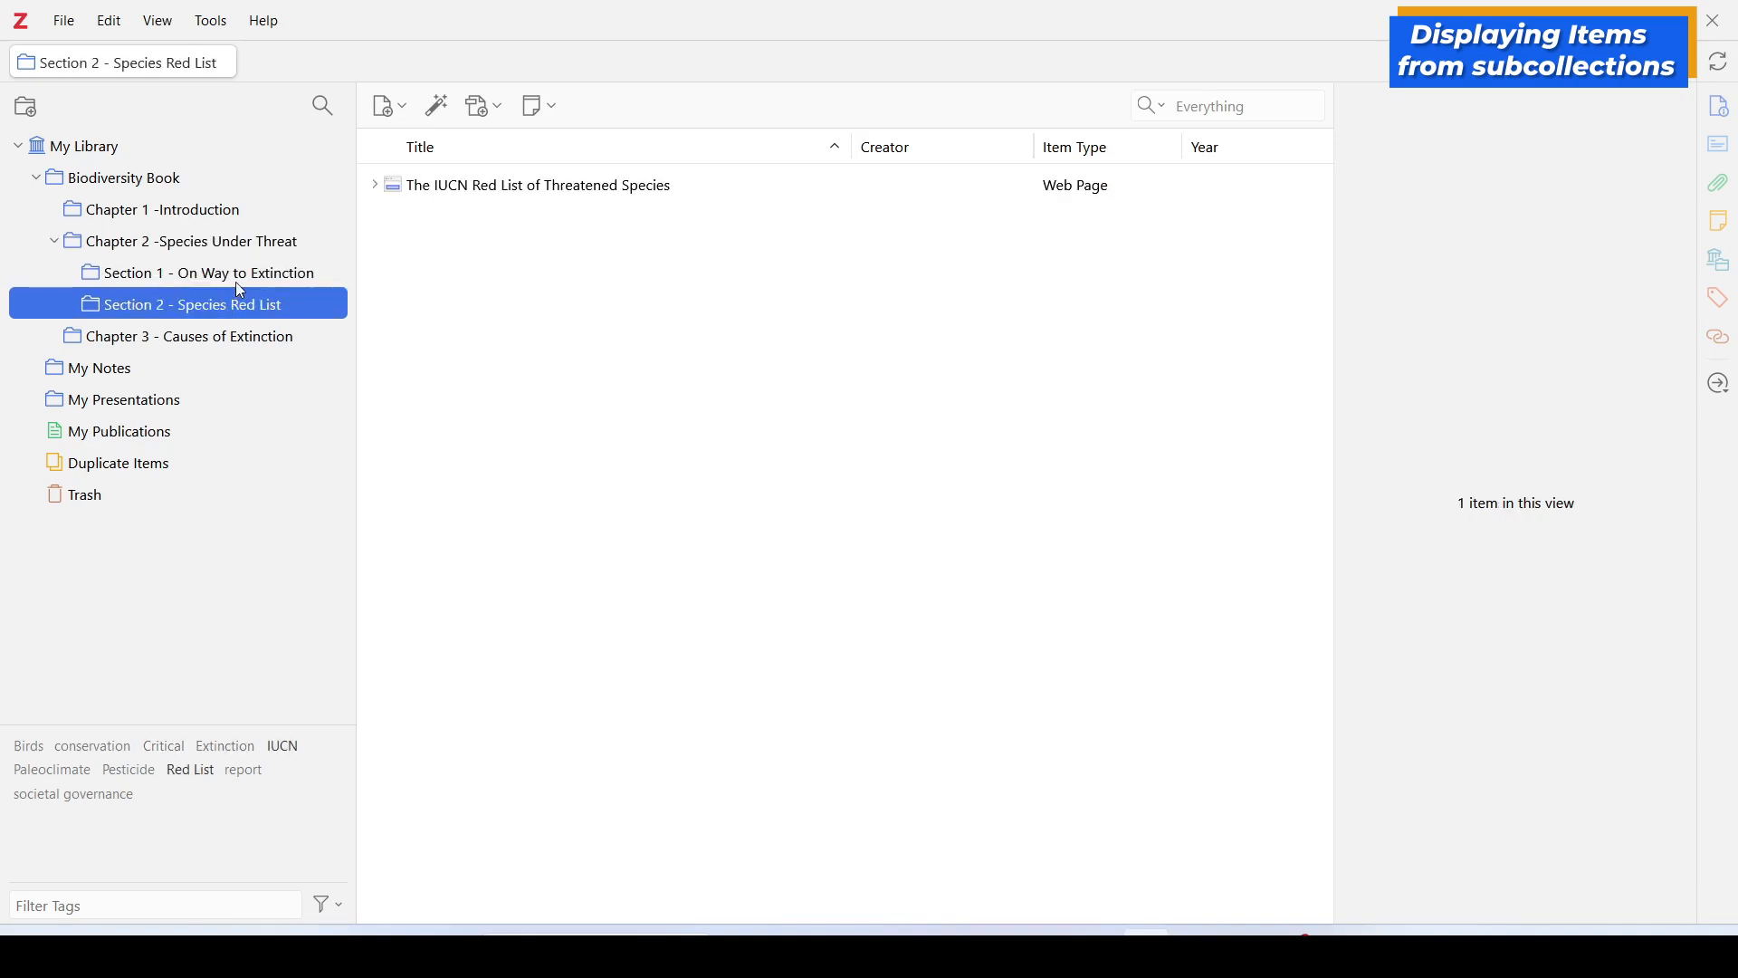
click(168, 180)
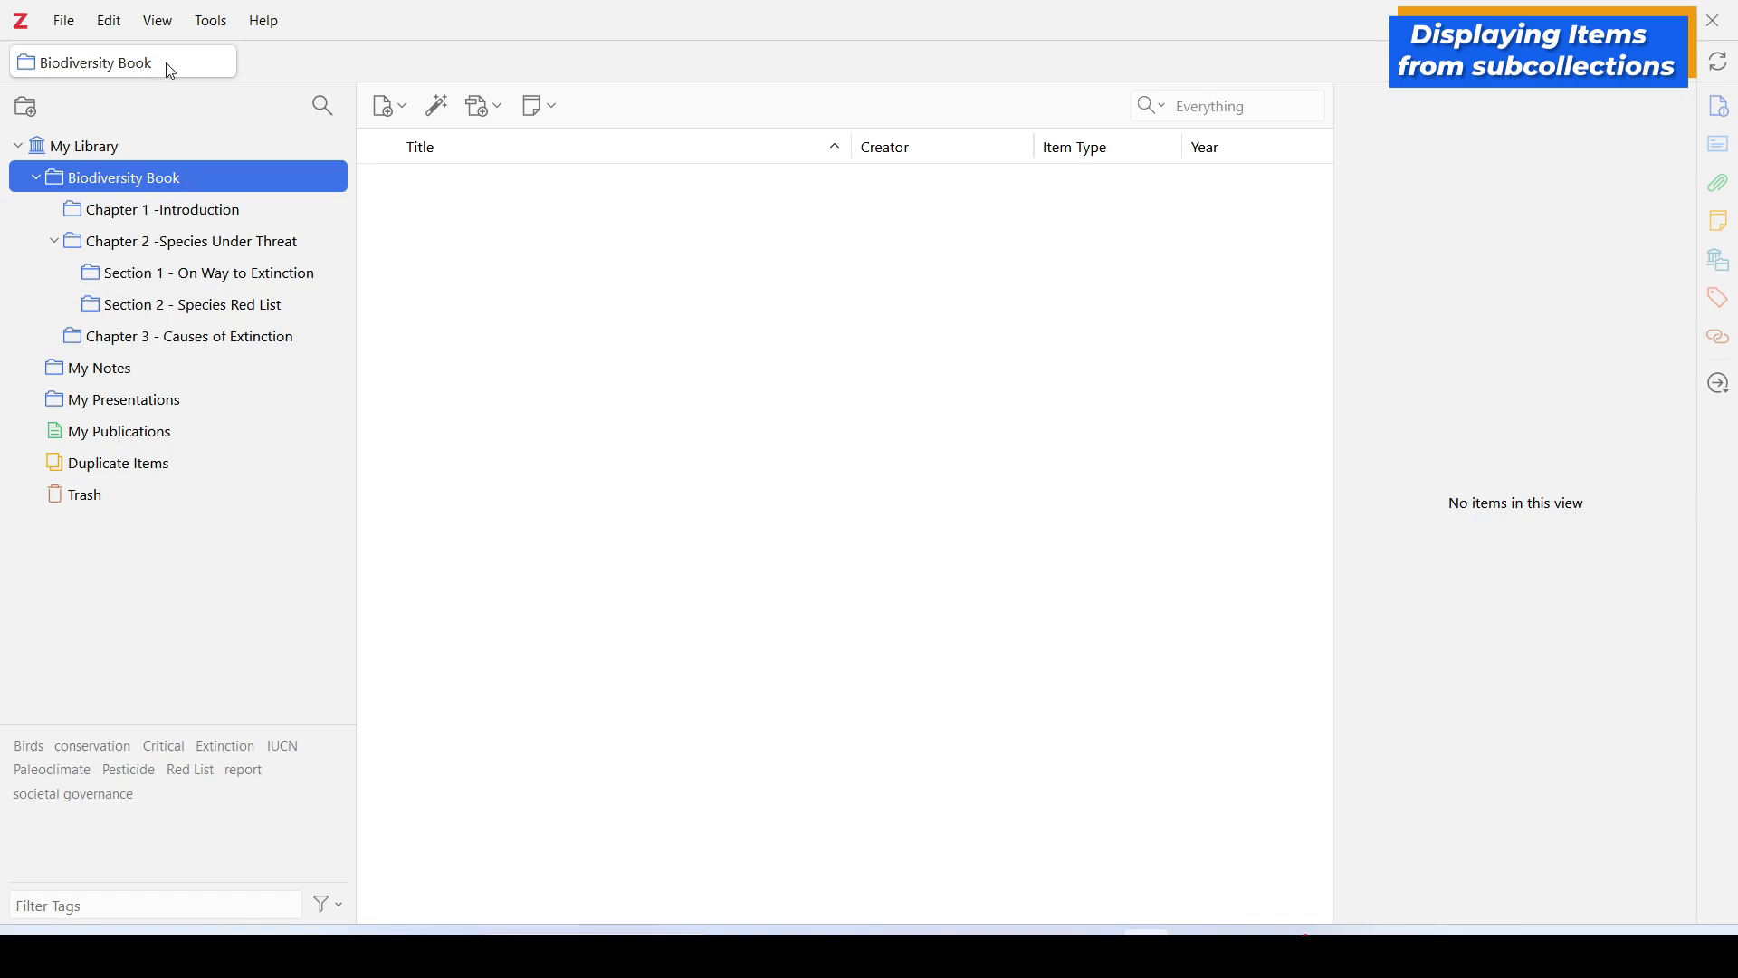
Step: Turn on showing items from subcollections and compare the Biodiversity Book list with Section 1 and Section 2
click(161, 23)
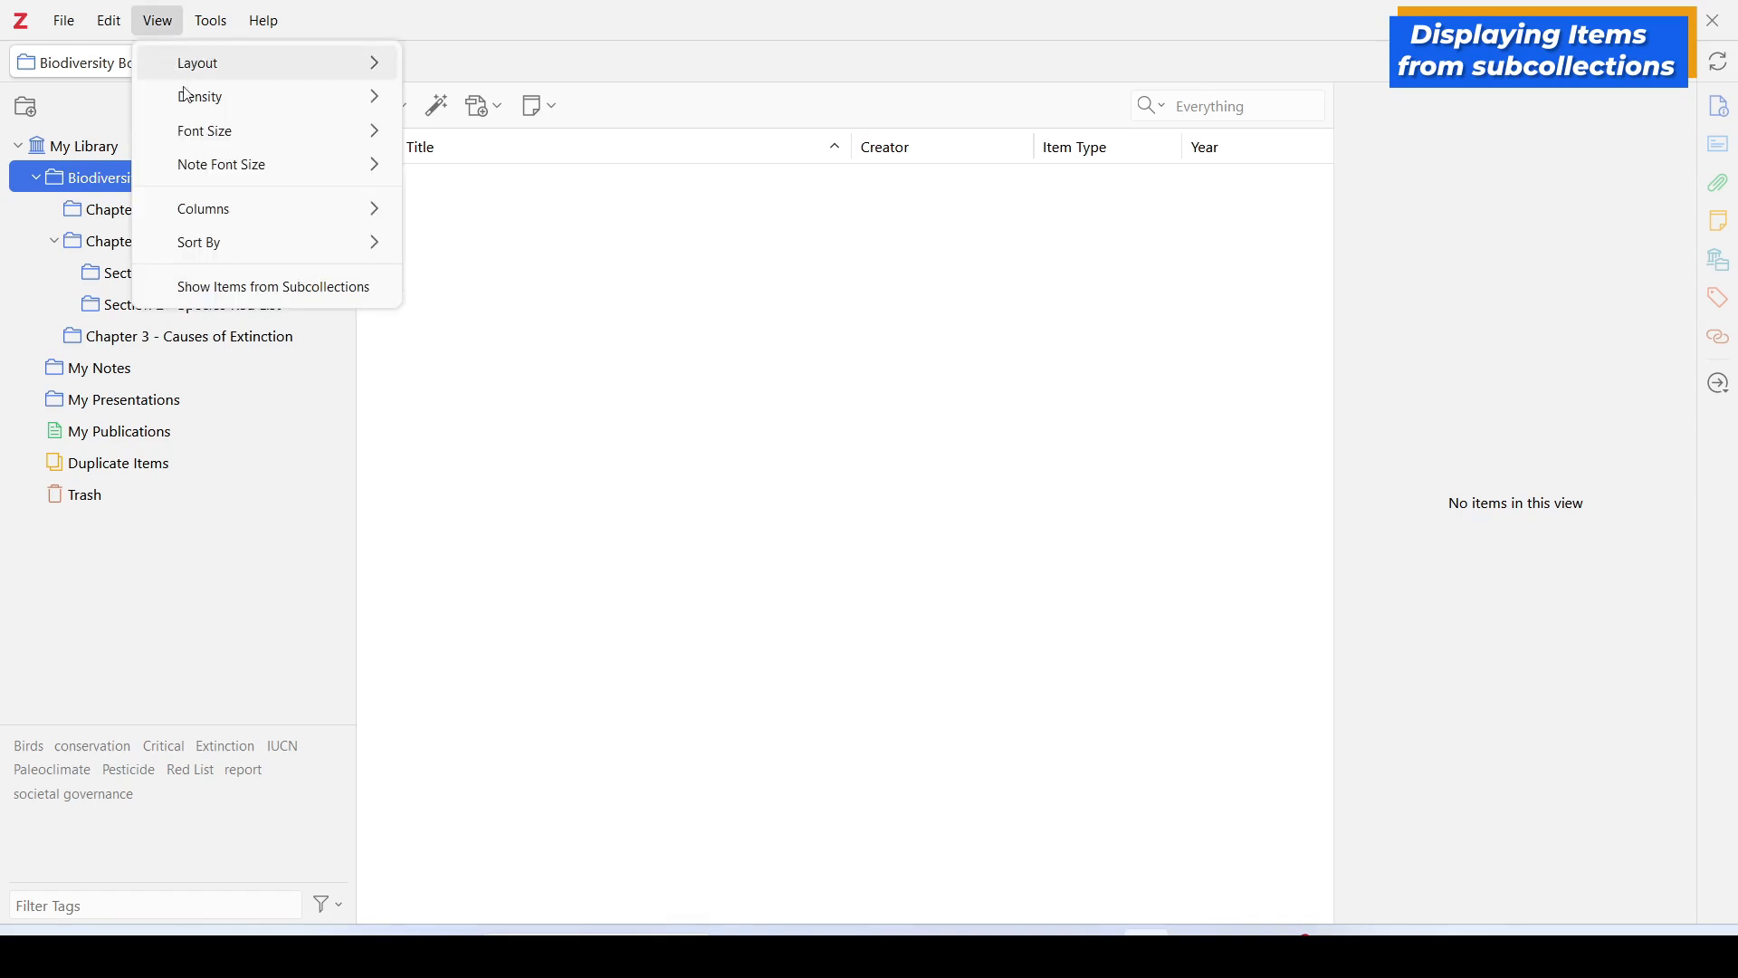
click(281, 291)
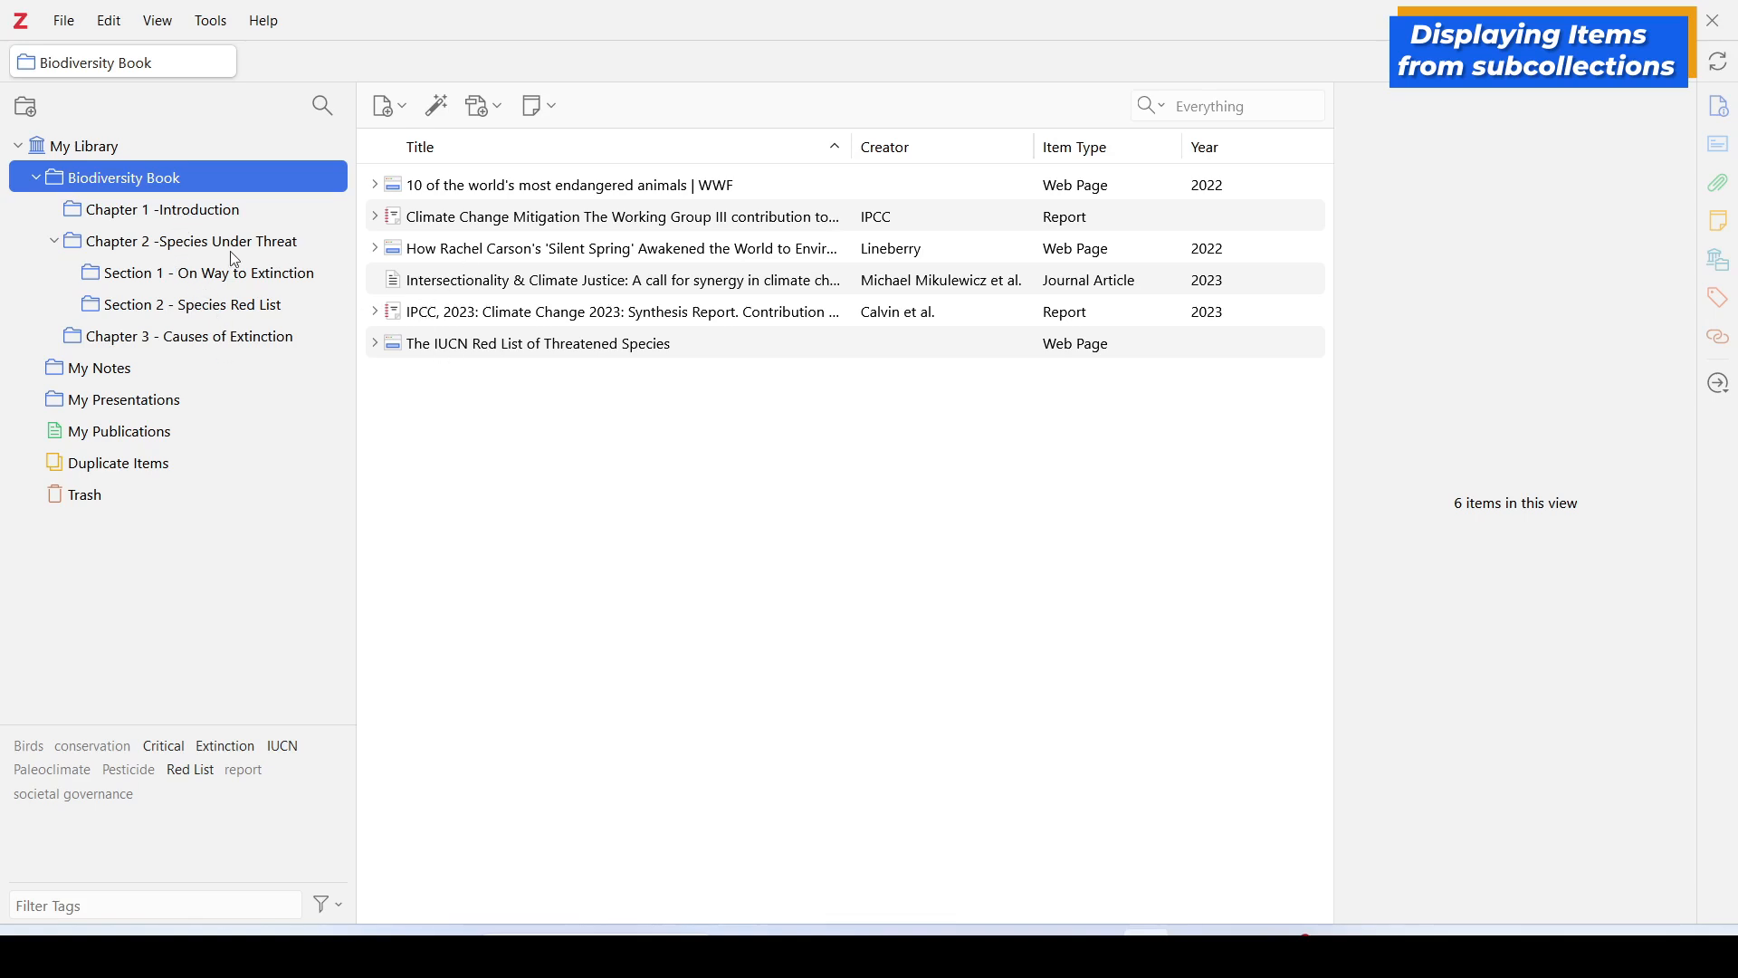
click(203, 275)
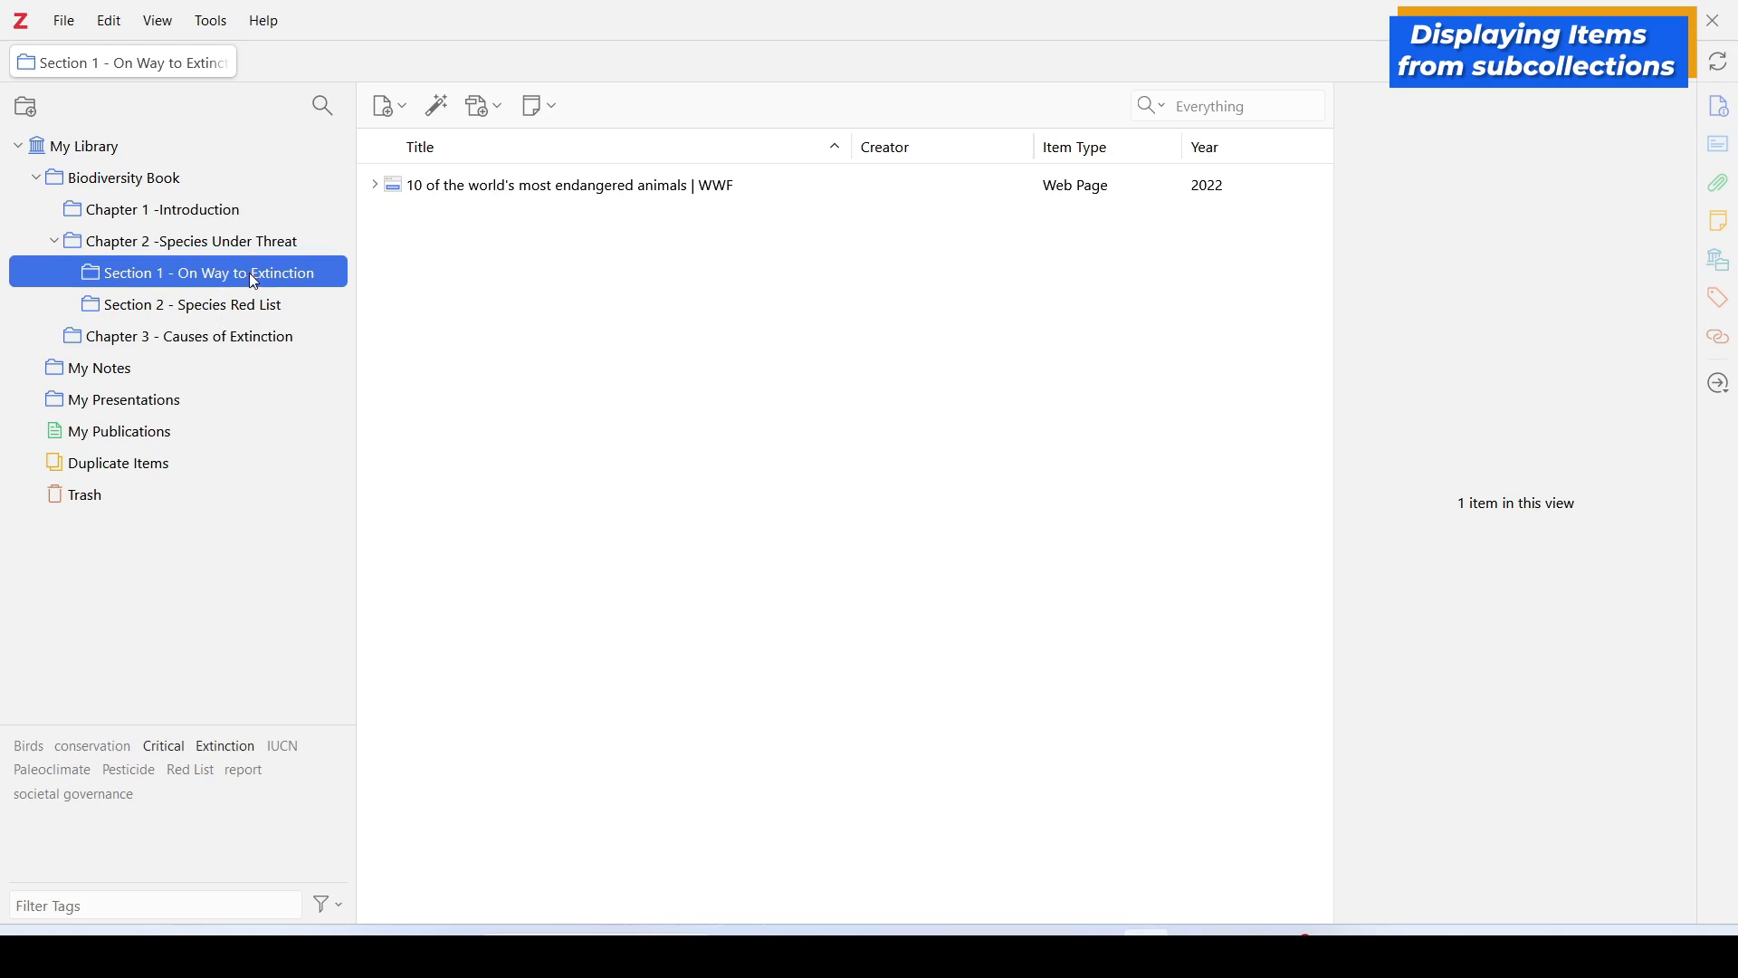
key(Down)
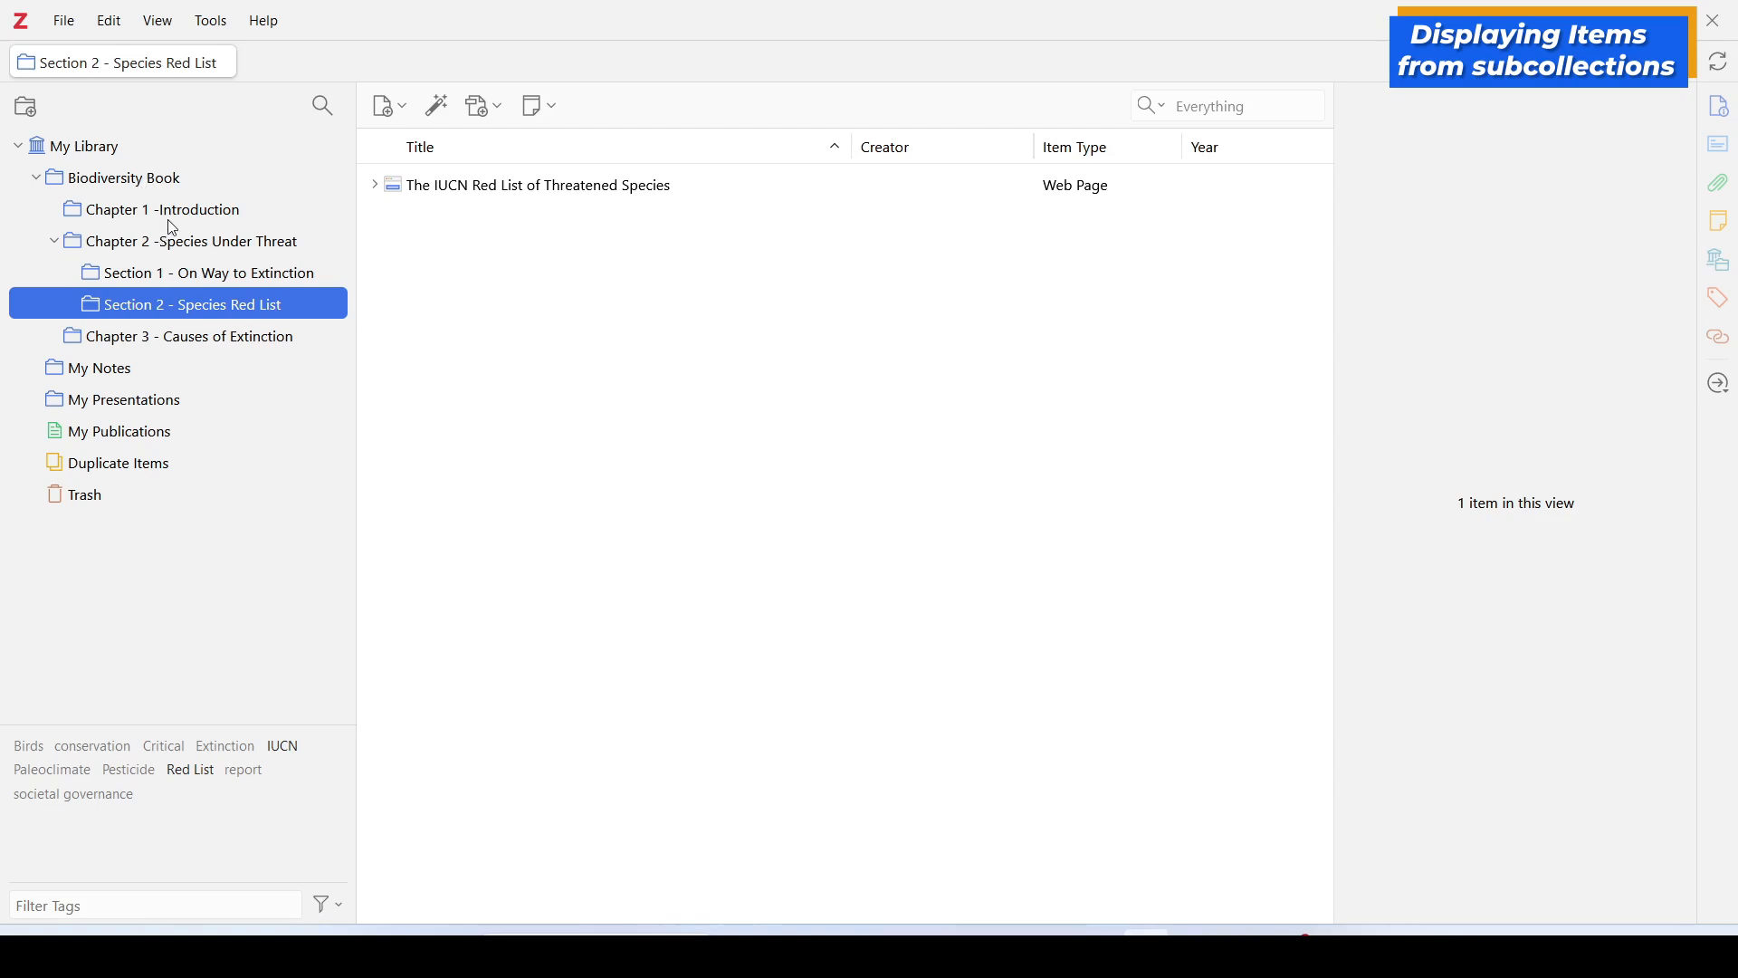
click(134, 181)
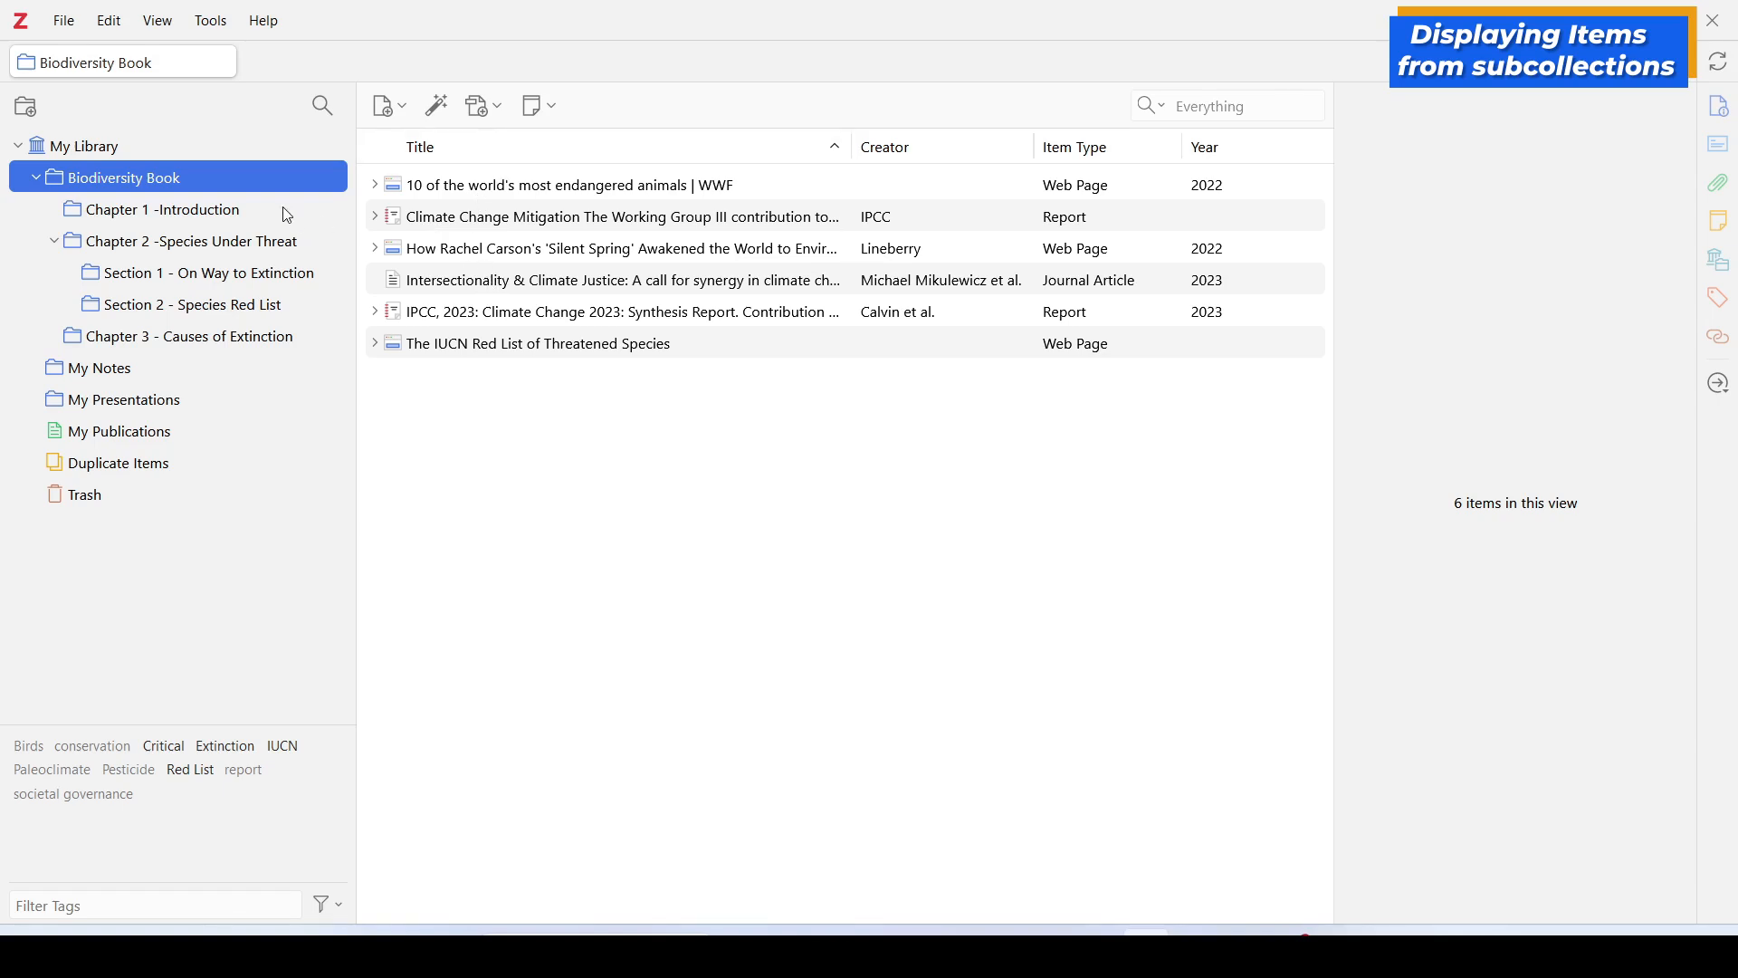
Step: Turn off showing items from subcollections and check the items listed in the Chapter 2 and Chapter 1 collections
click(175, 27)
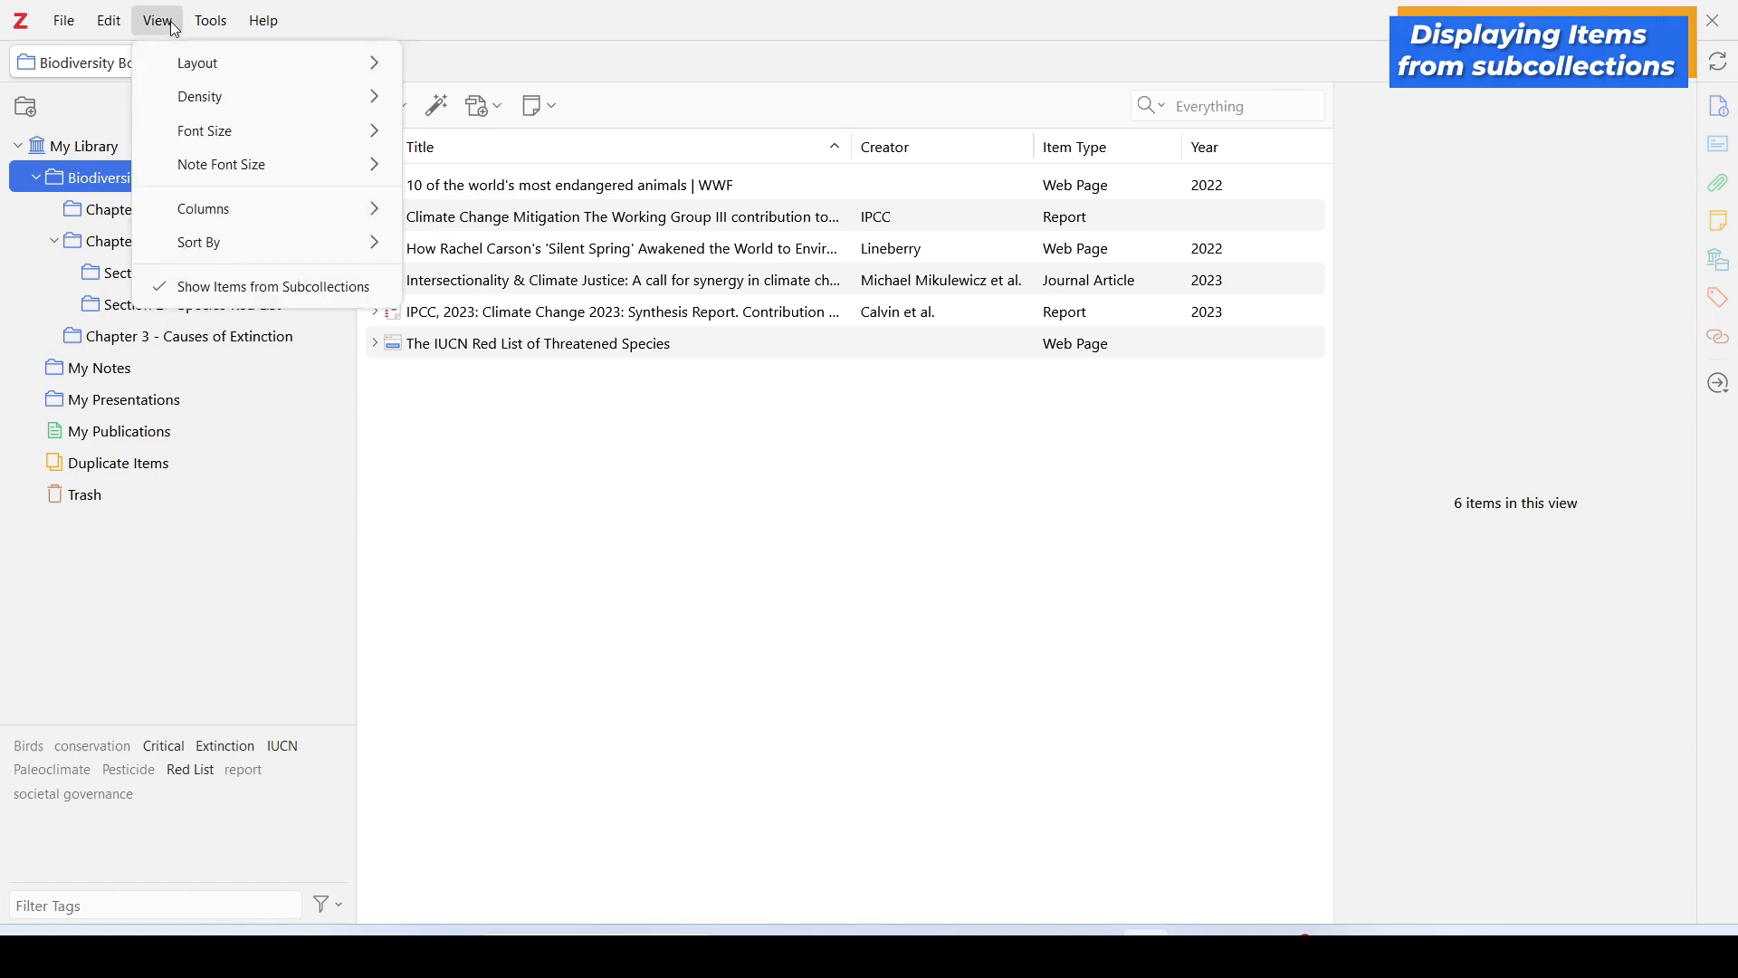
click(247, 290)
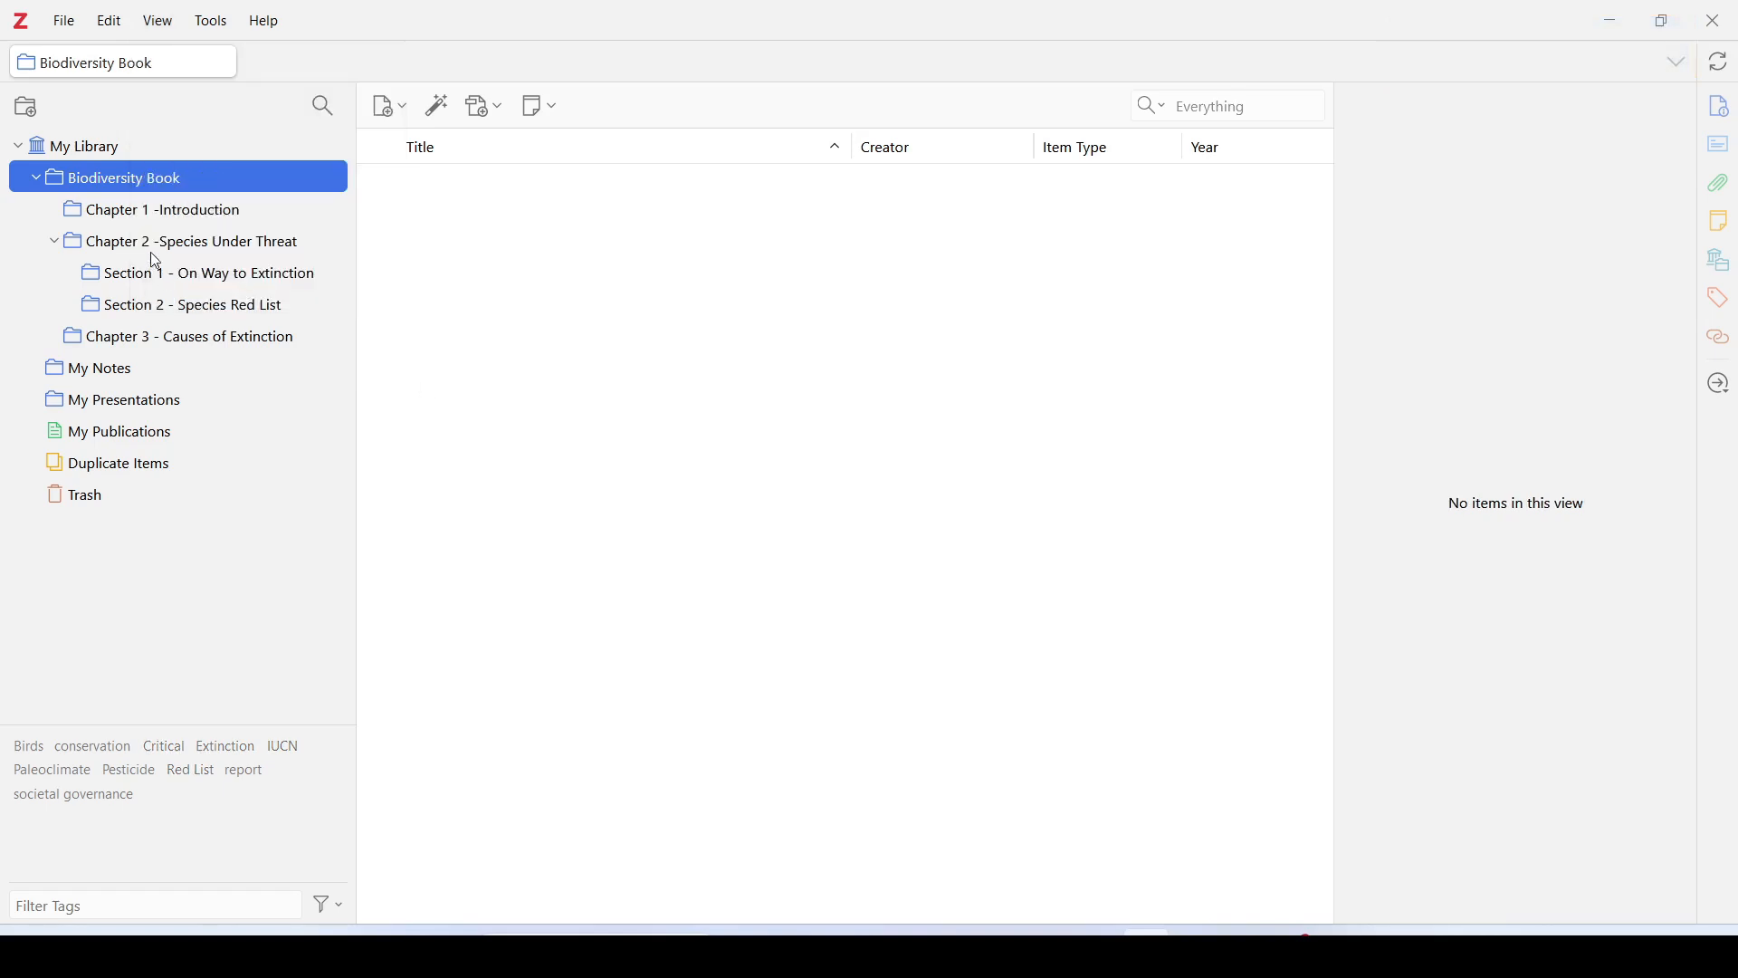
click(234, 245)
click(227, 262)
click(209, 242)
click(212, 218)
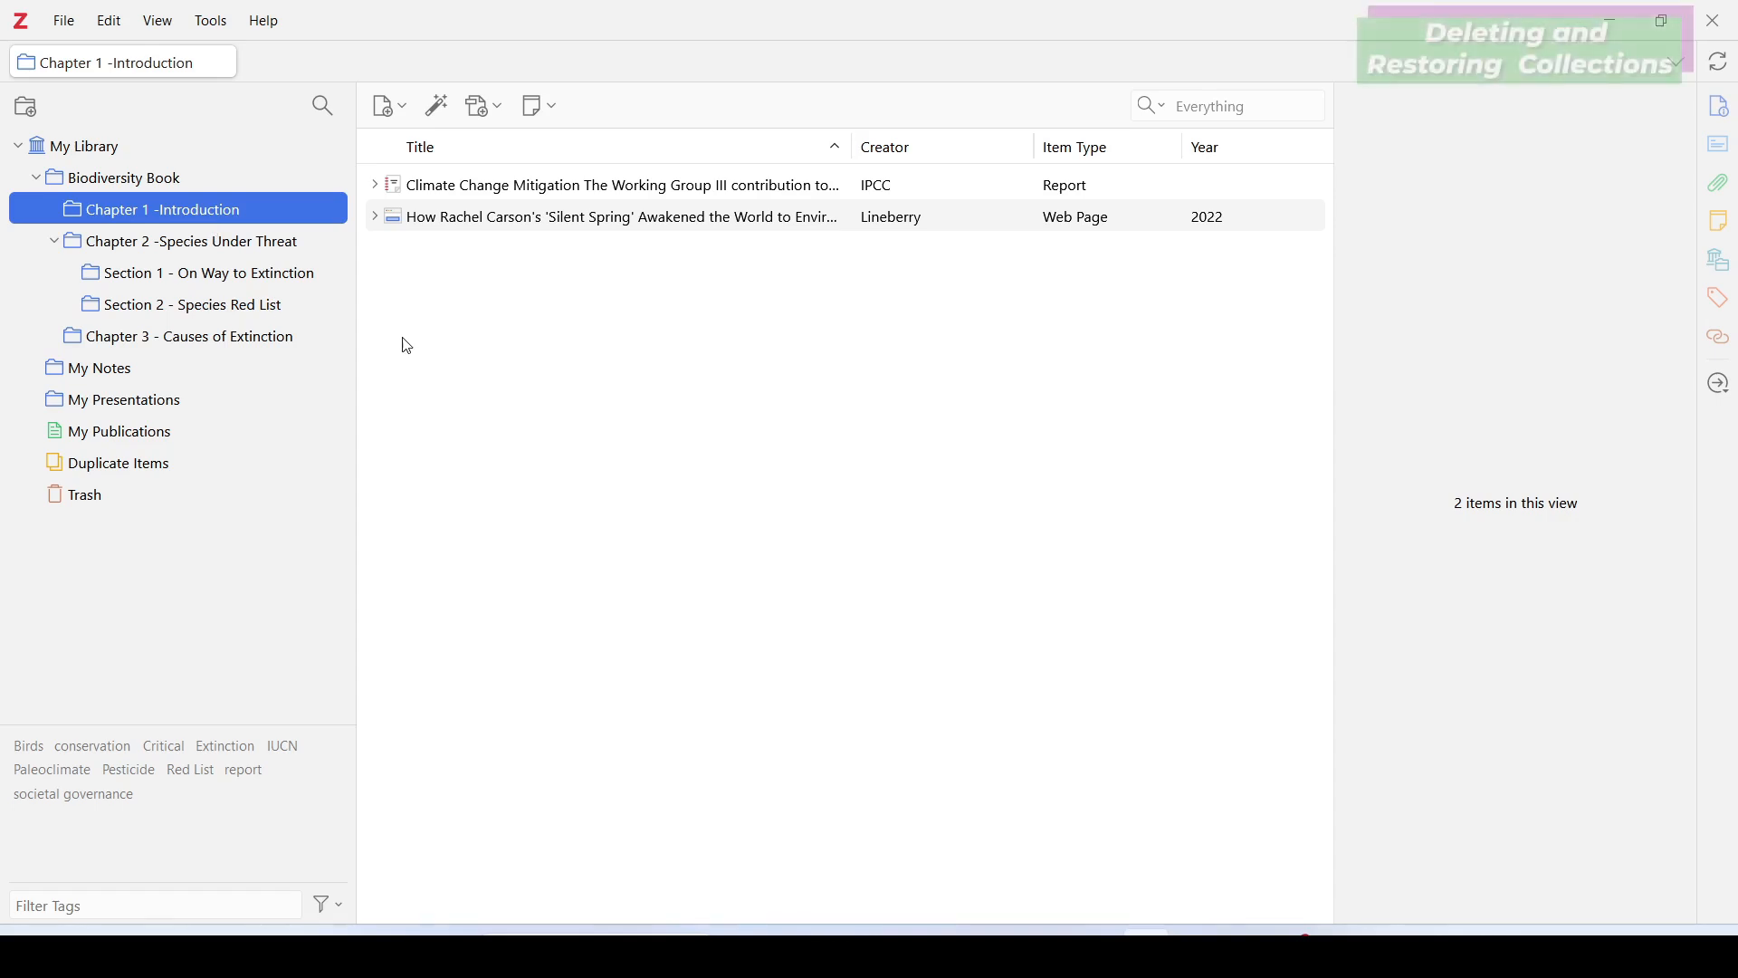
Step: Delete the Biodiversity Book collection without deleting the items inside it
click(151, 178)
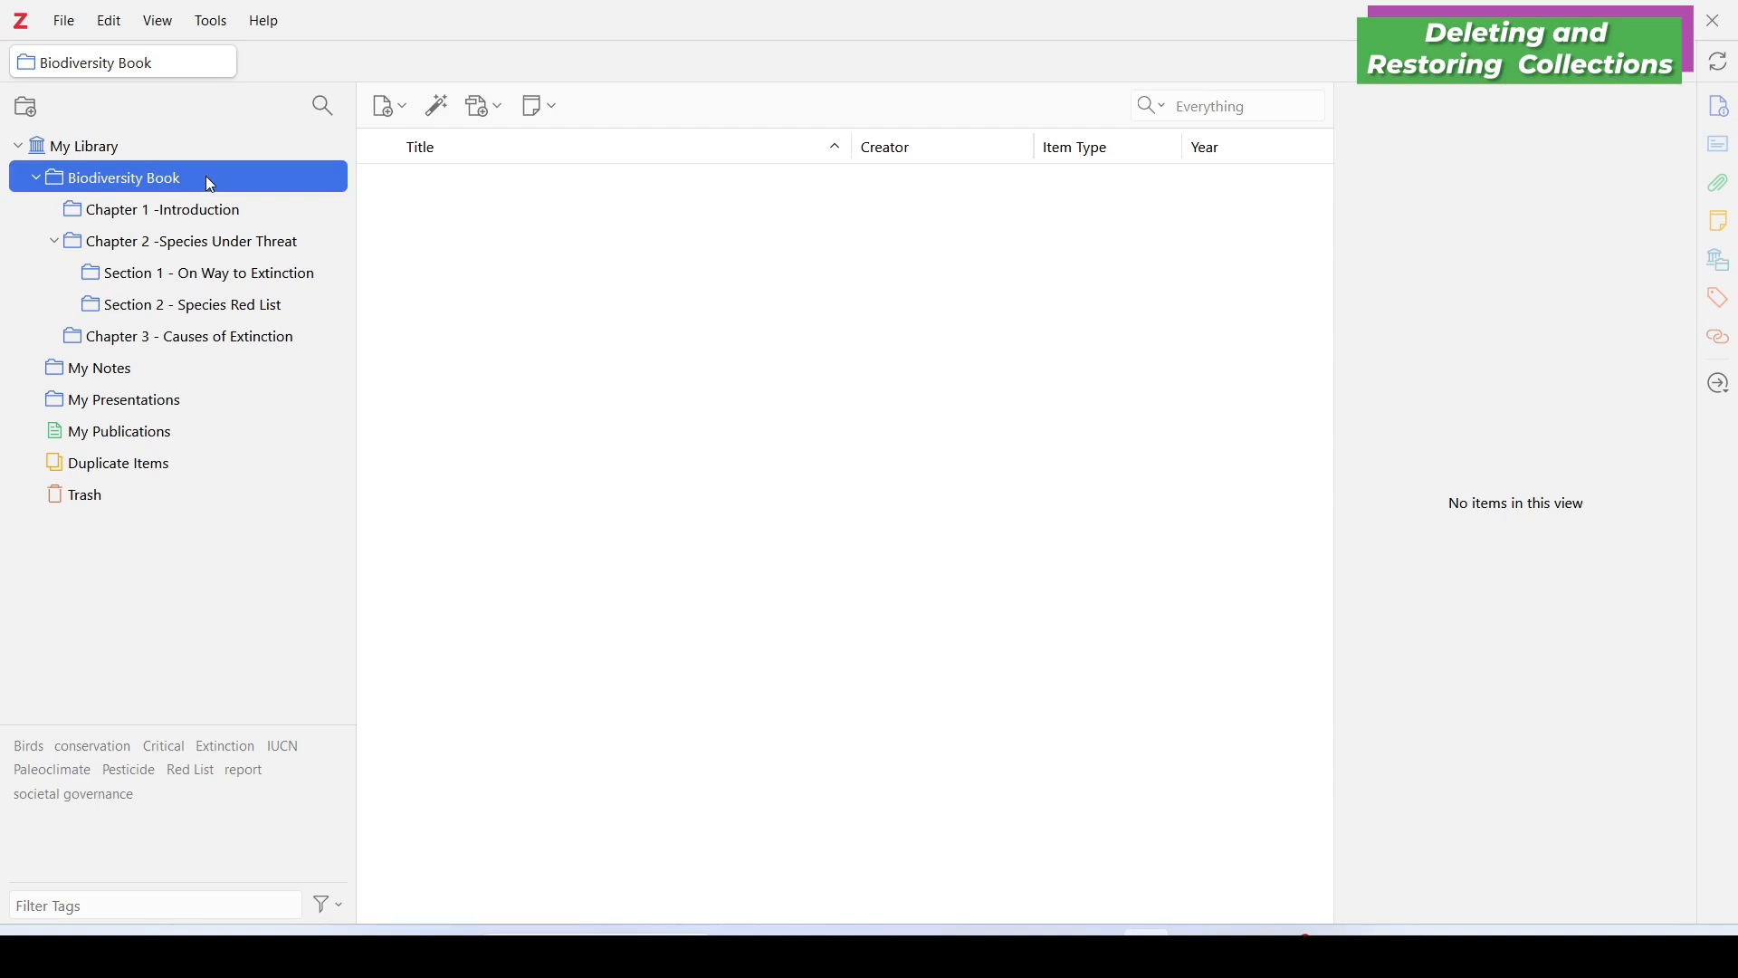
right_click(152, 178)
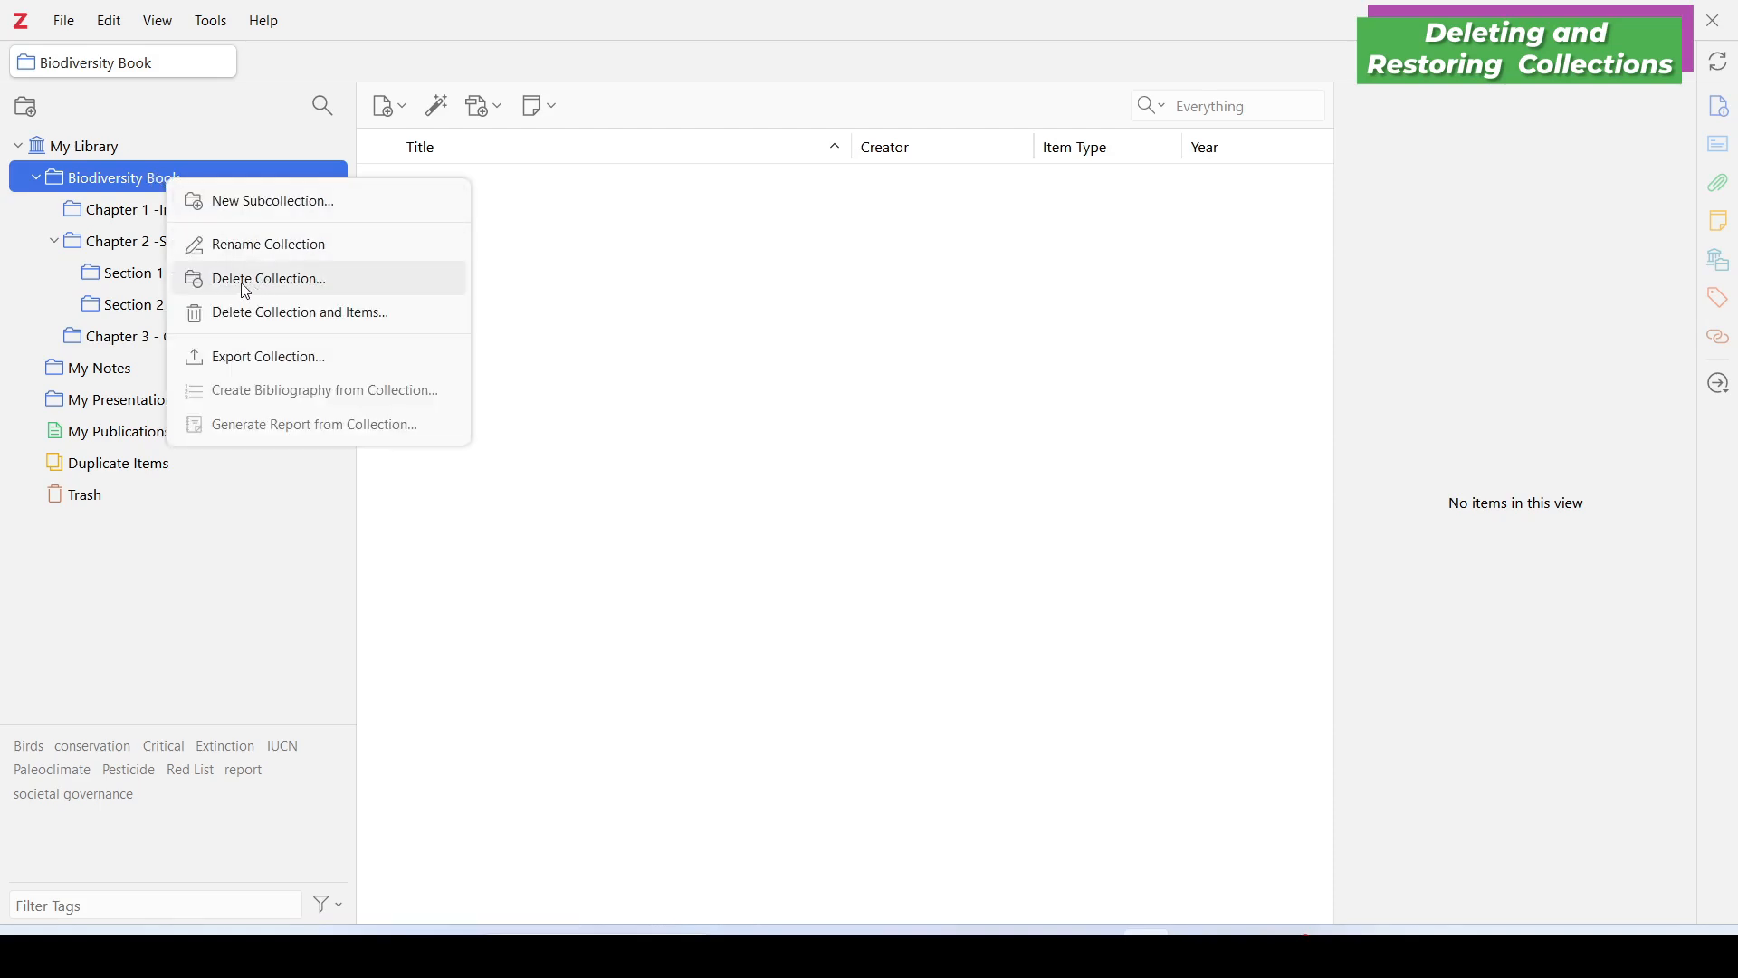
click(352, 288)
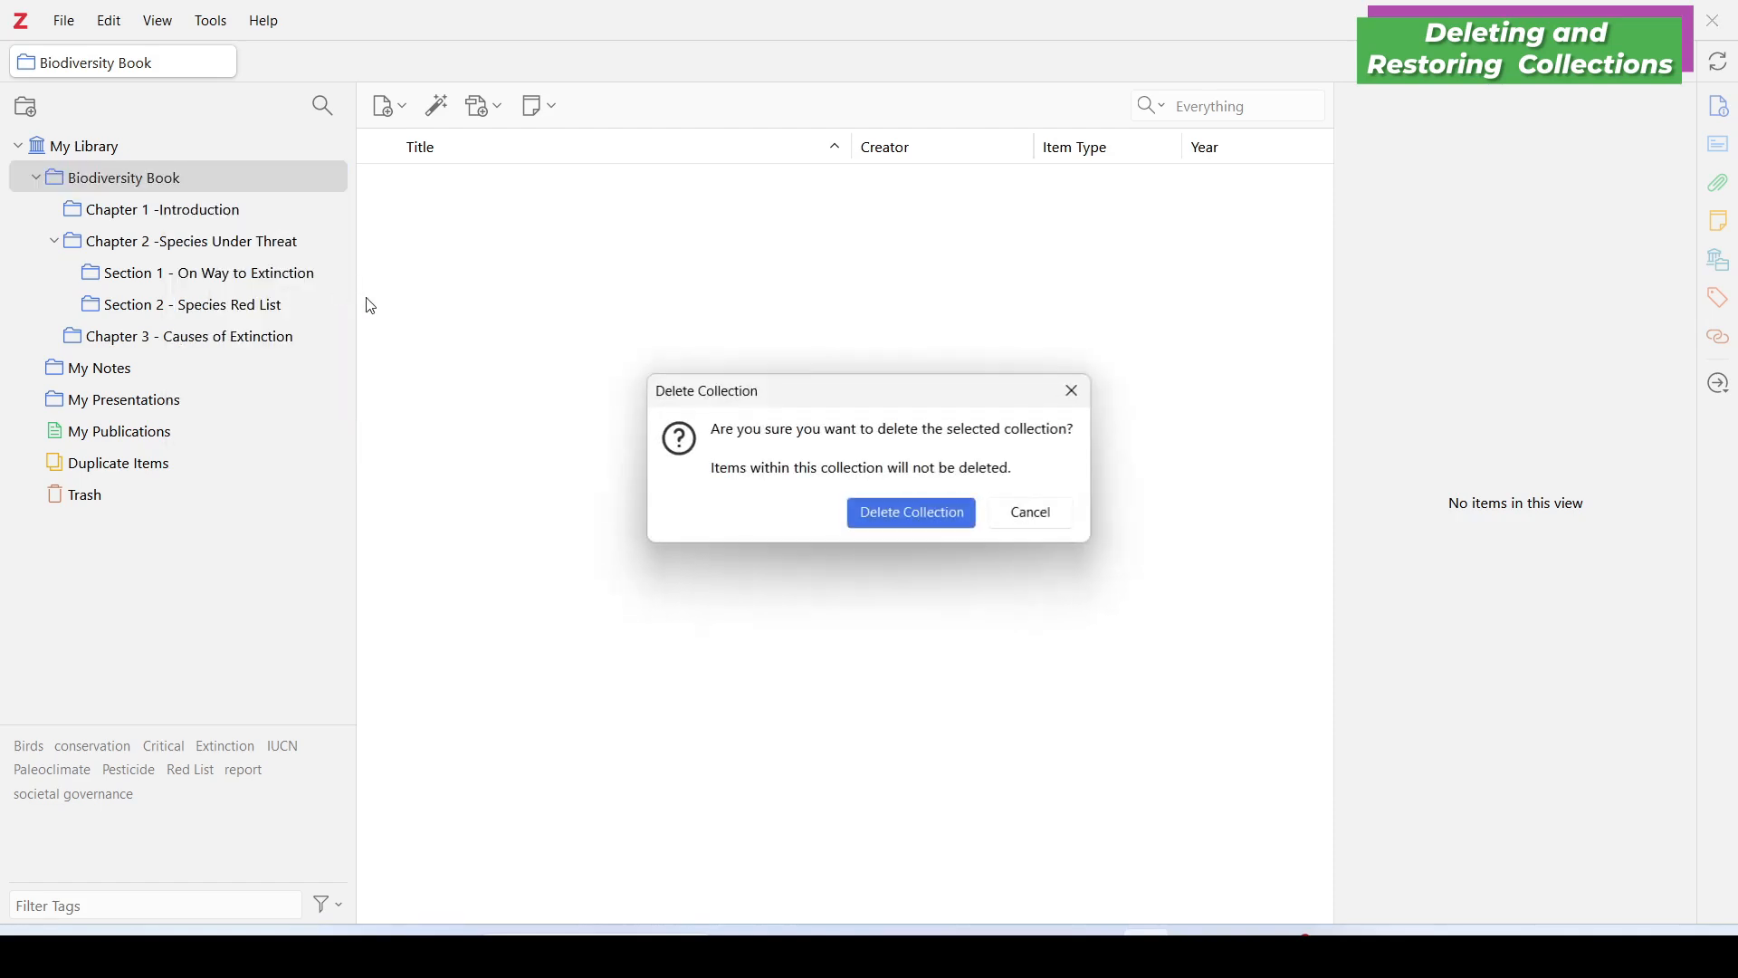
click(902, 515)
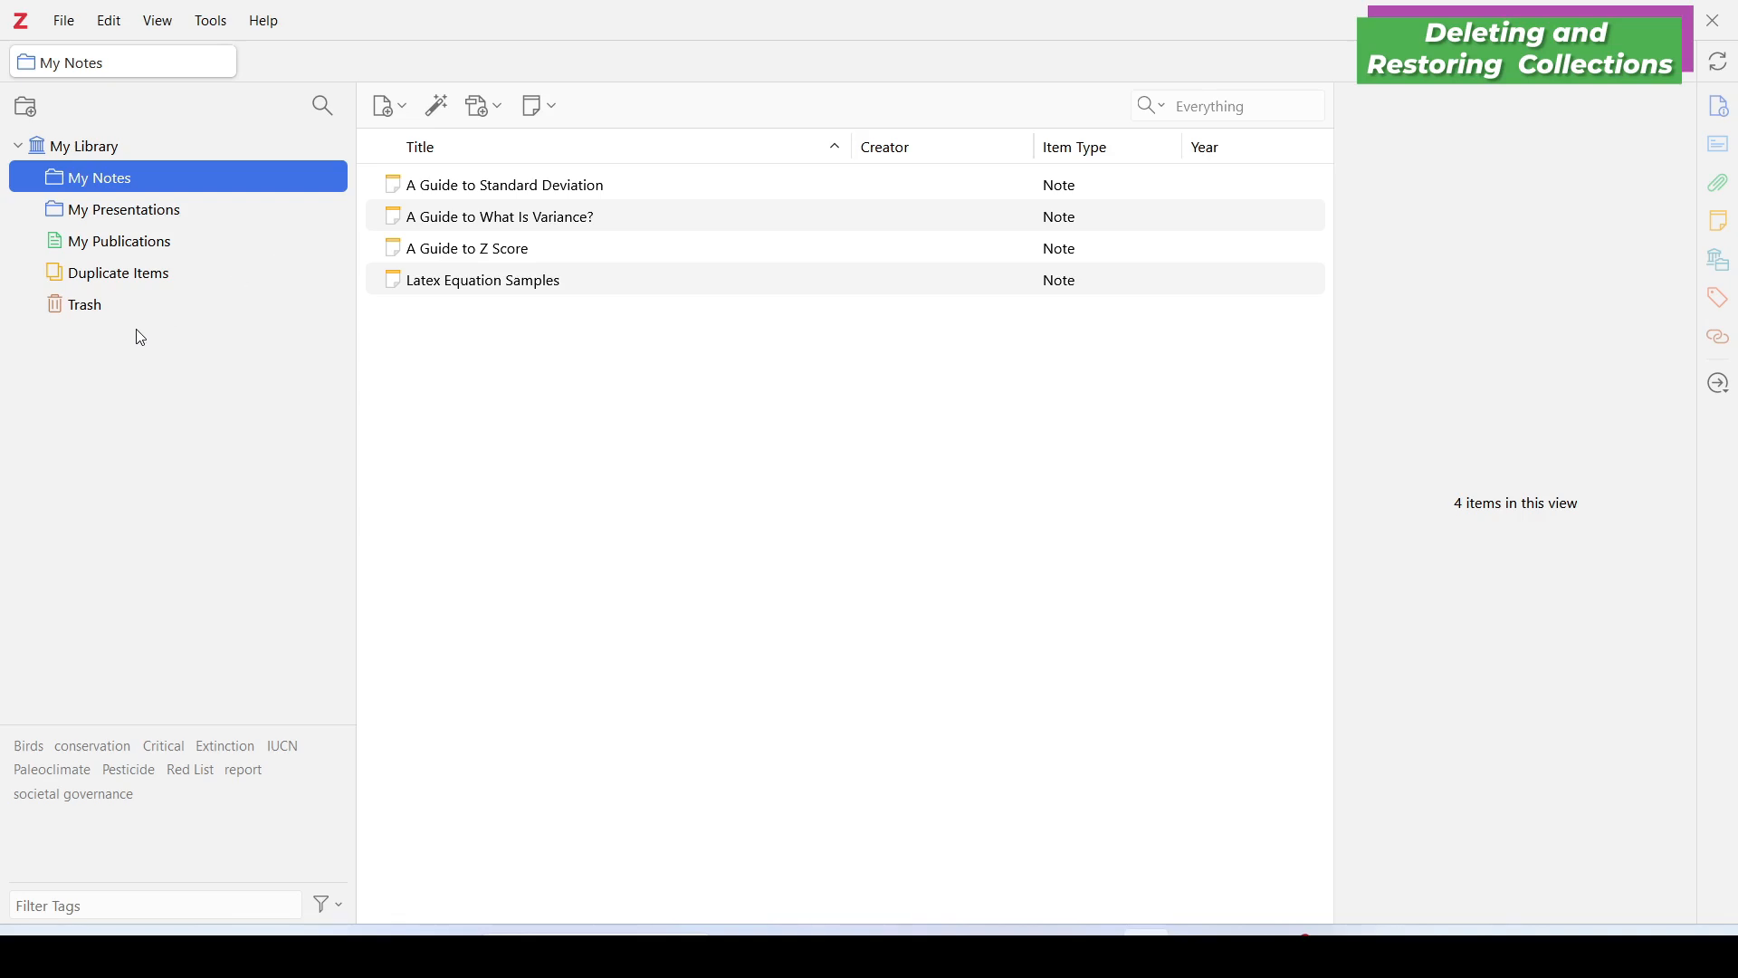
Step: Find the deleted Biodiversity Book collection in the Trash and review the automatic trash-removal period in the General settings
click(87, 307)
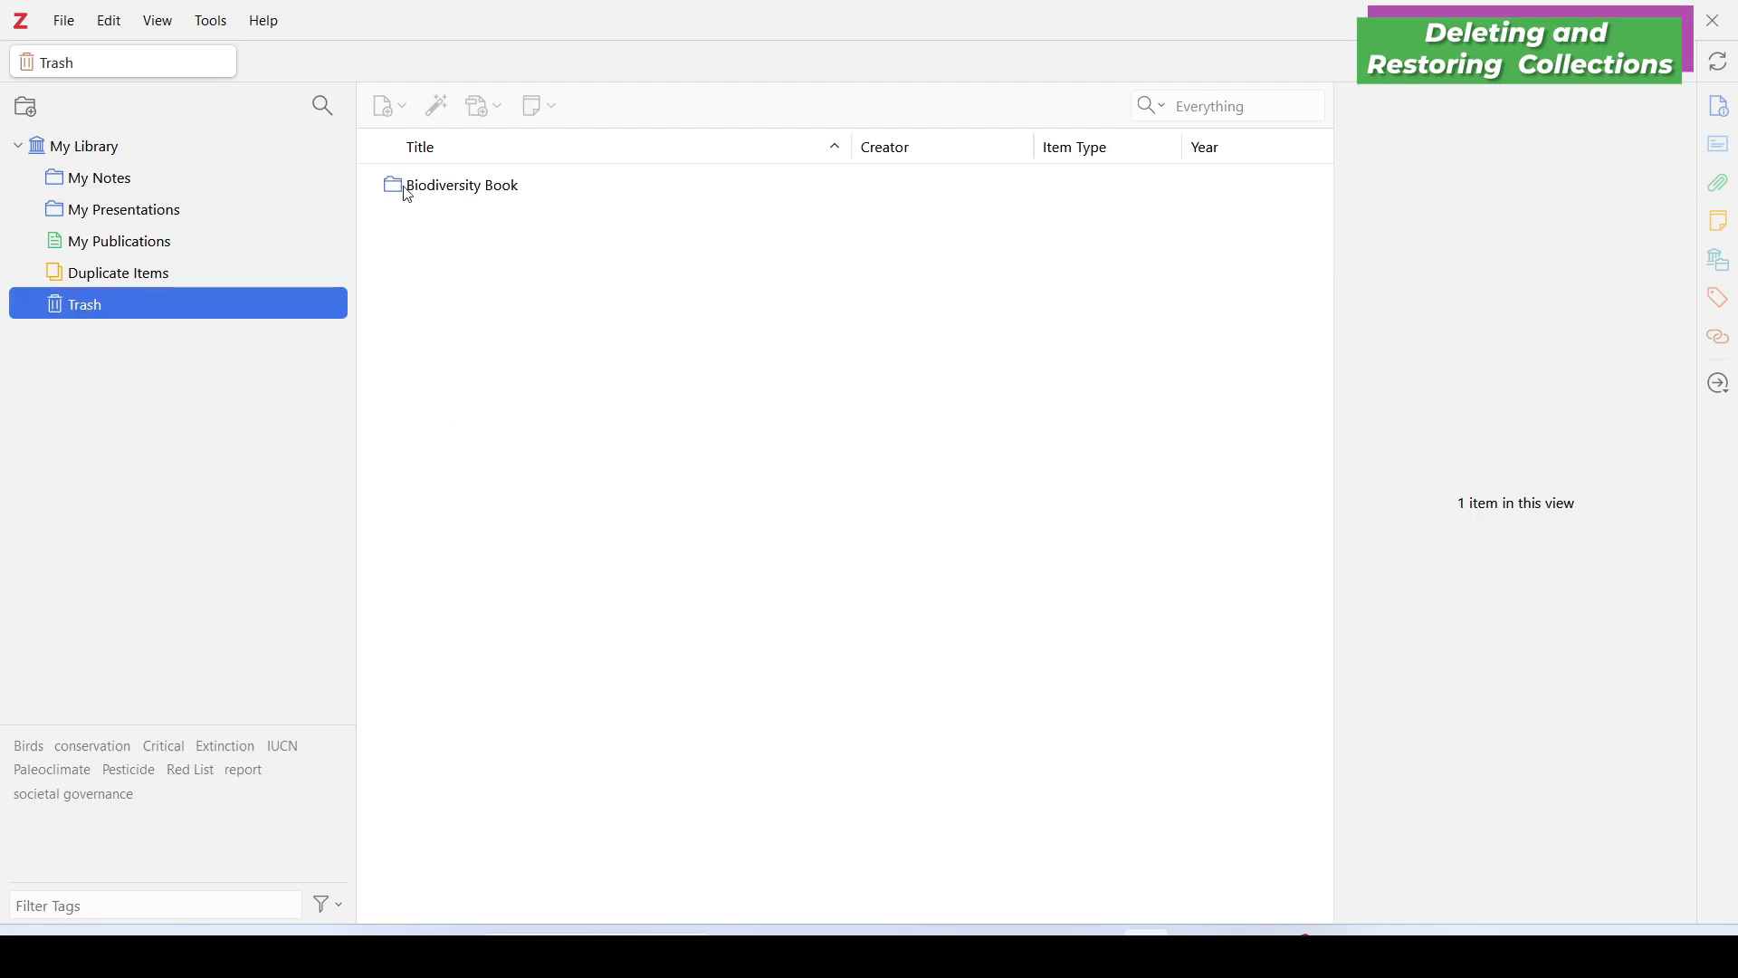
right_click(457, 196)
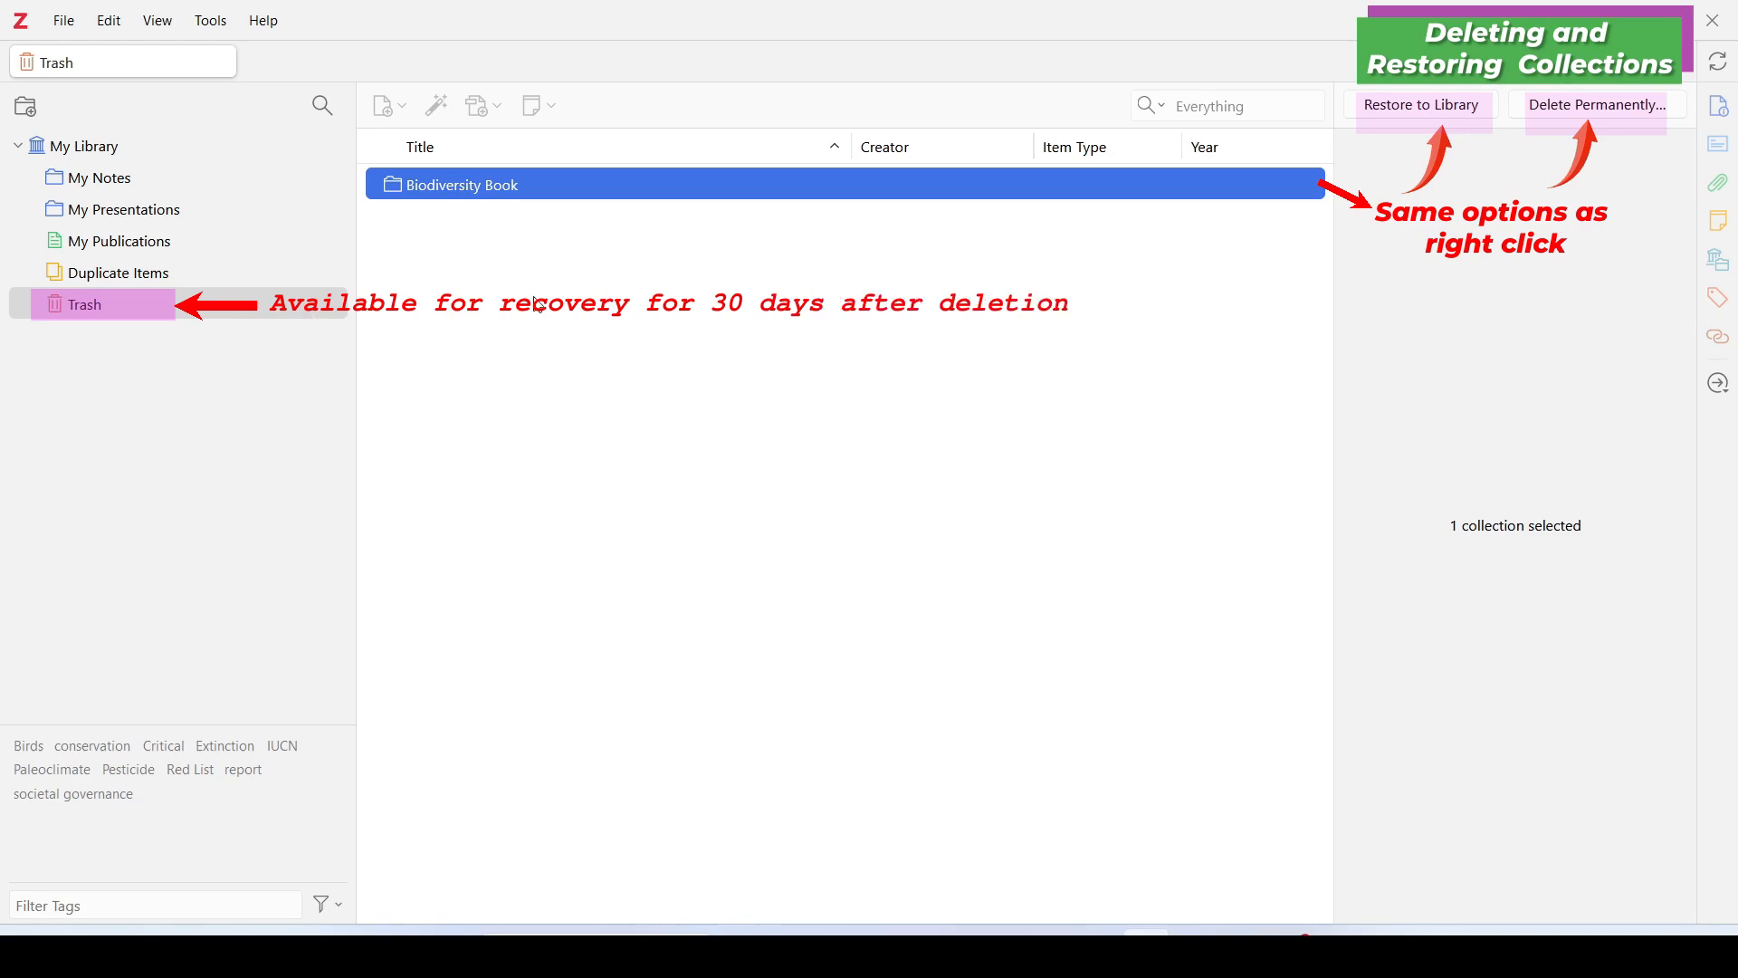
click(116, 28)
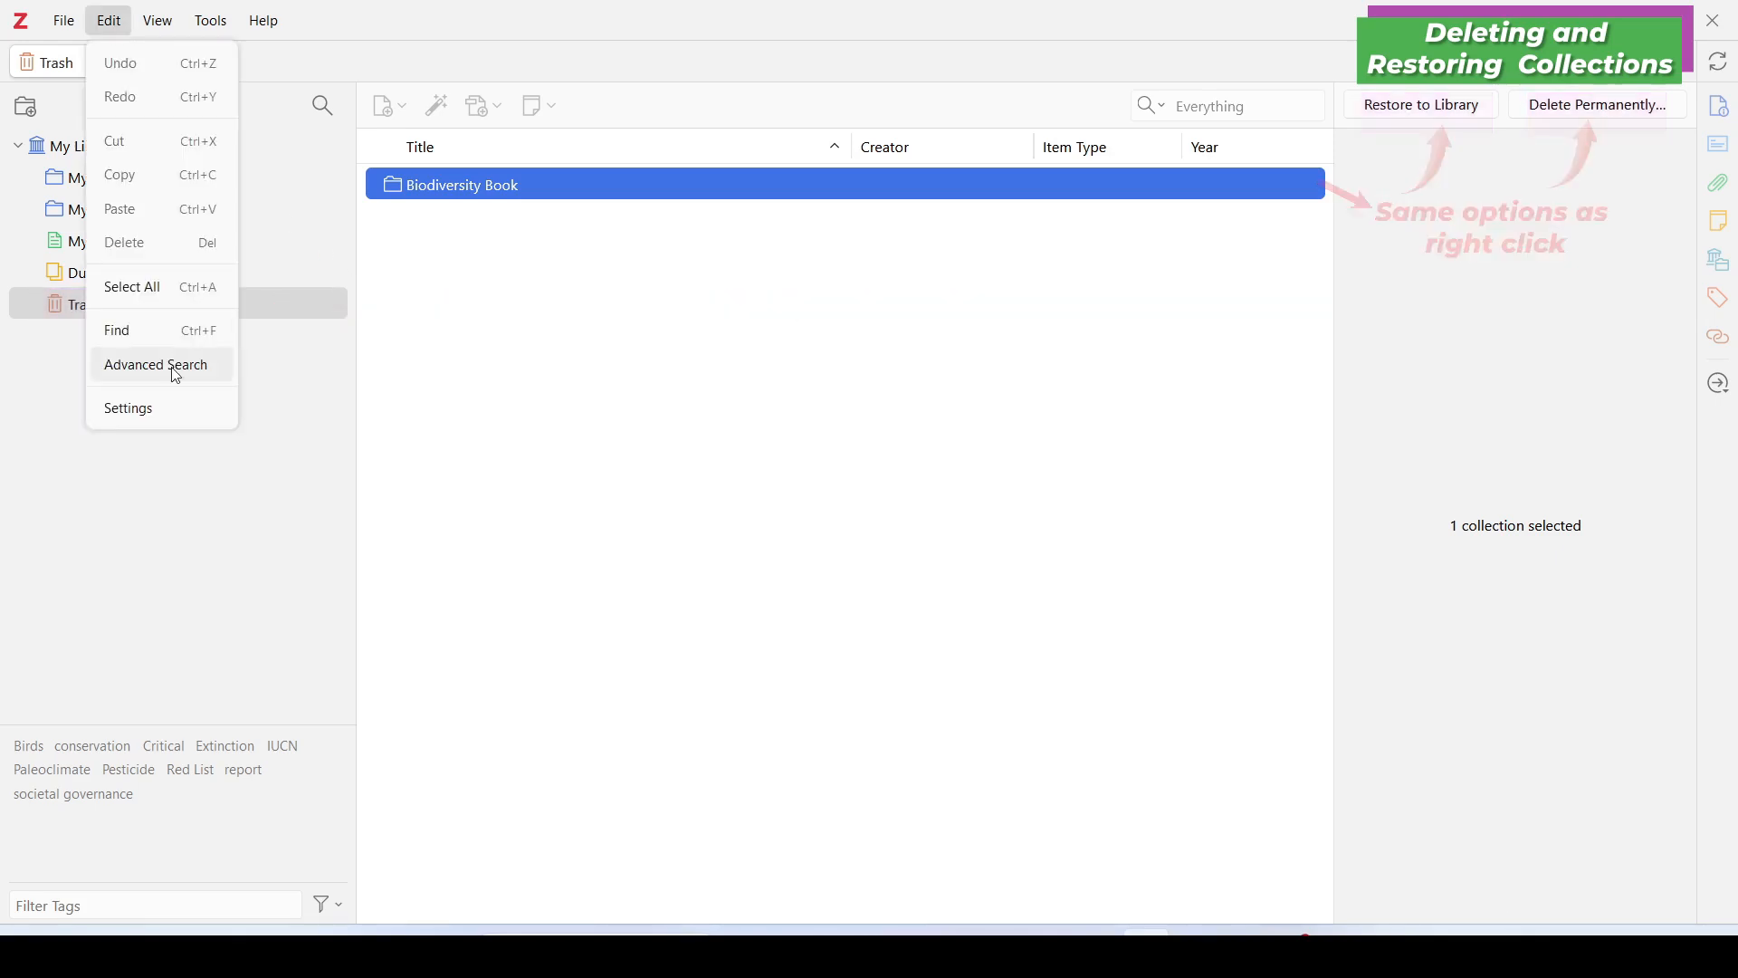
click(163, 404)
click(521, 172)
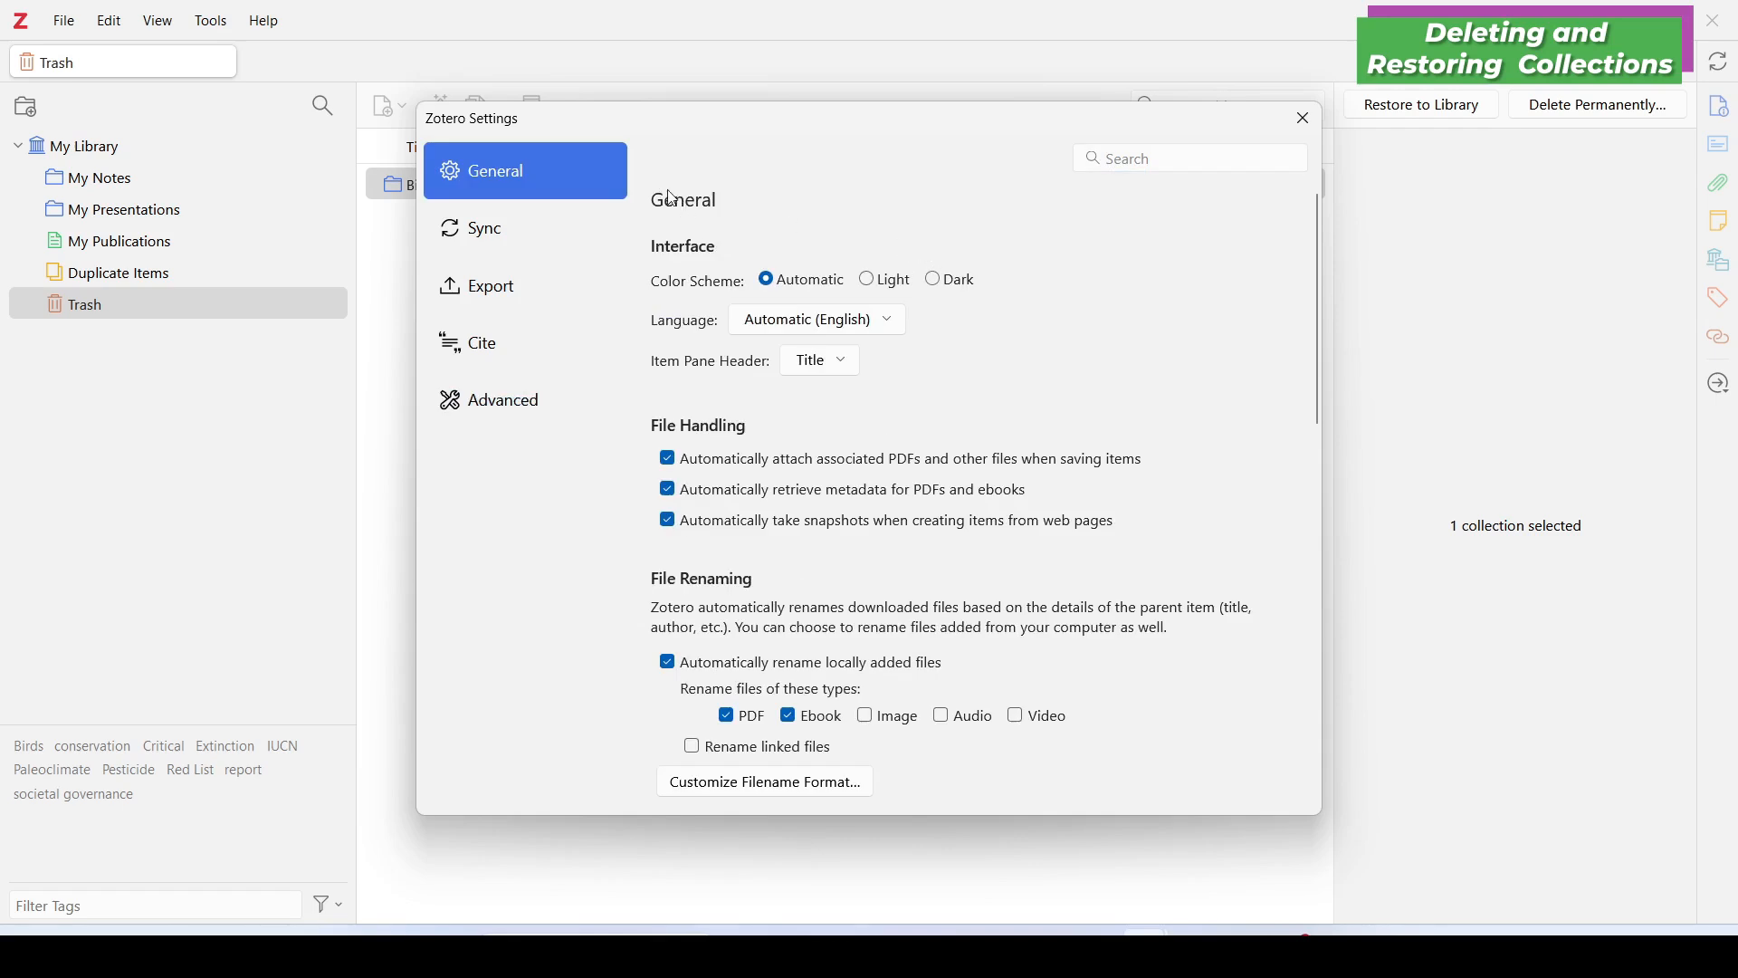
drag(1314, 311, 1287, 674)
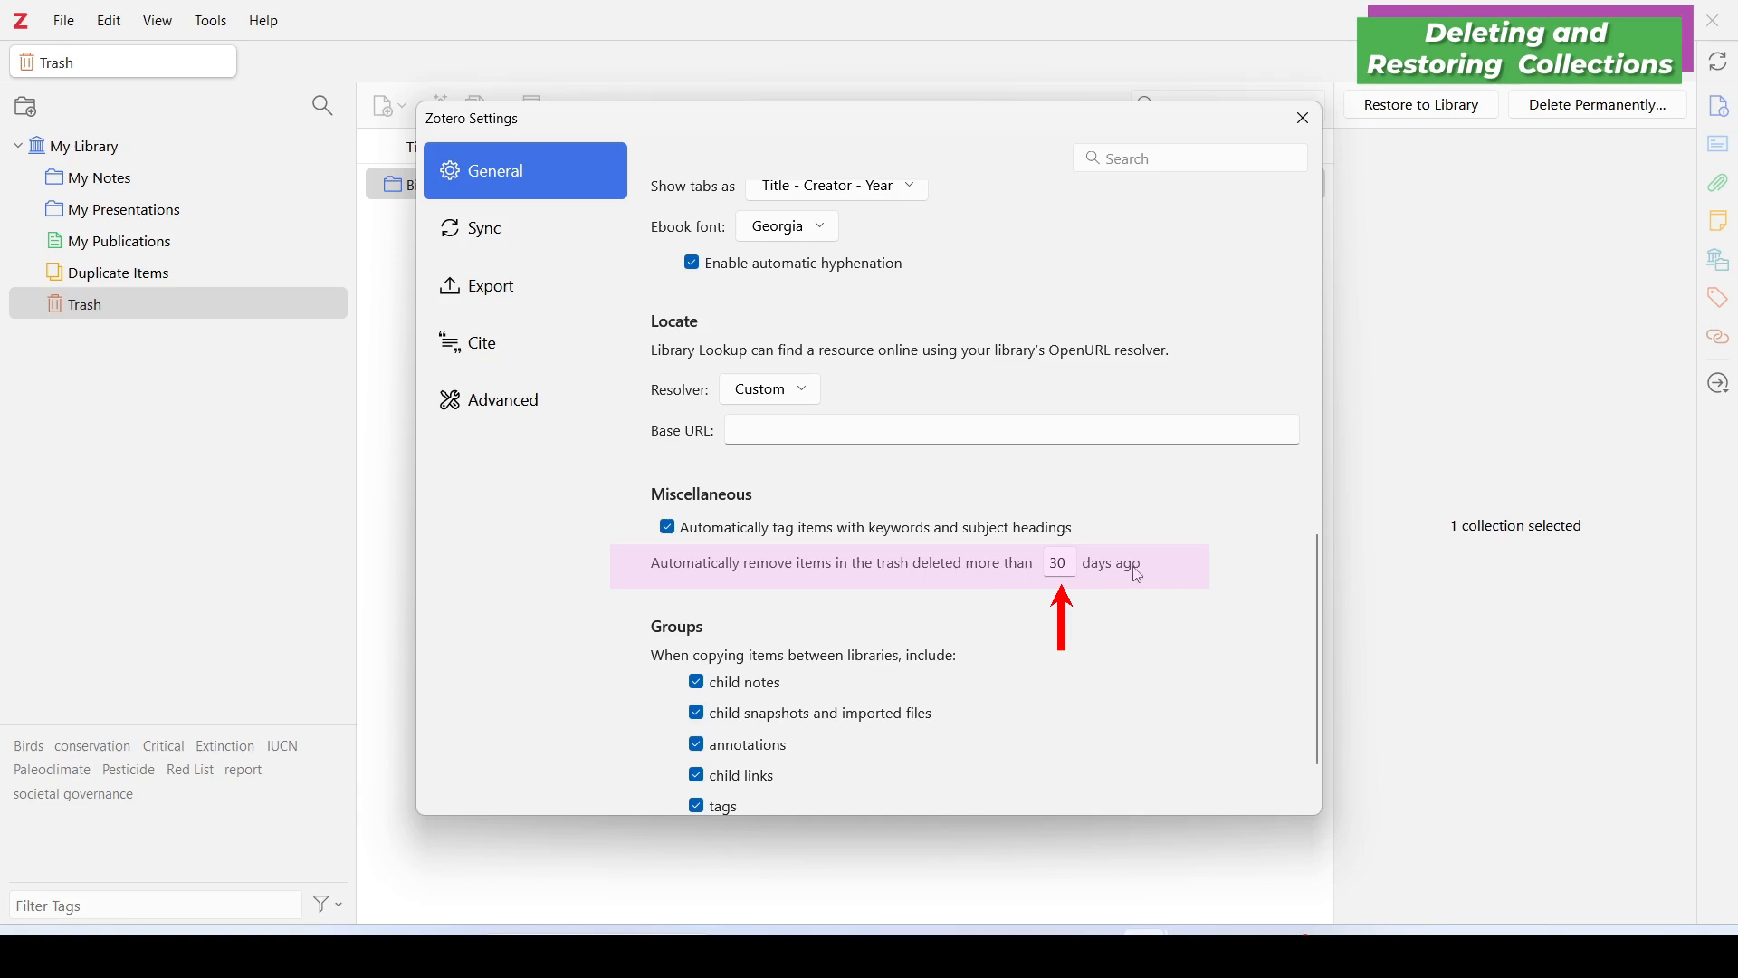
drag(1070, 569, 1050, 568)
click(1304, 120)
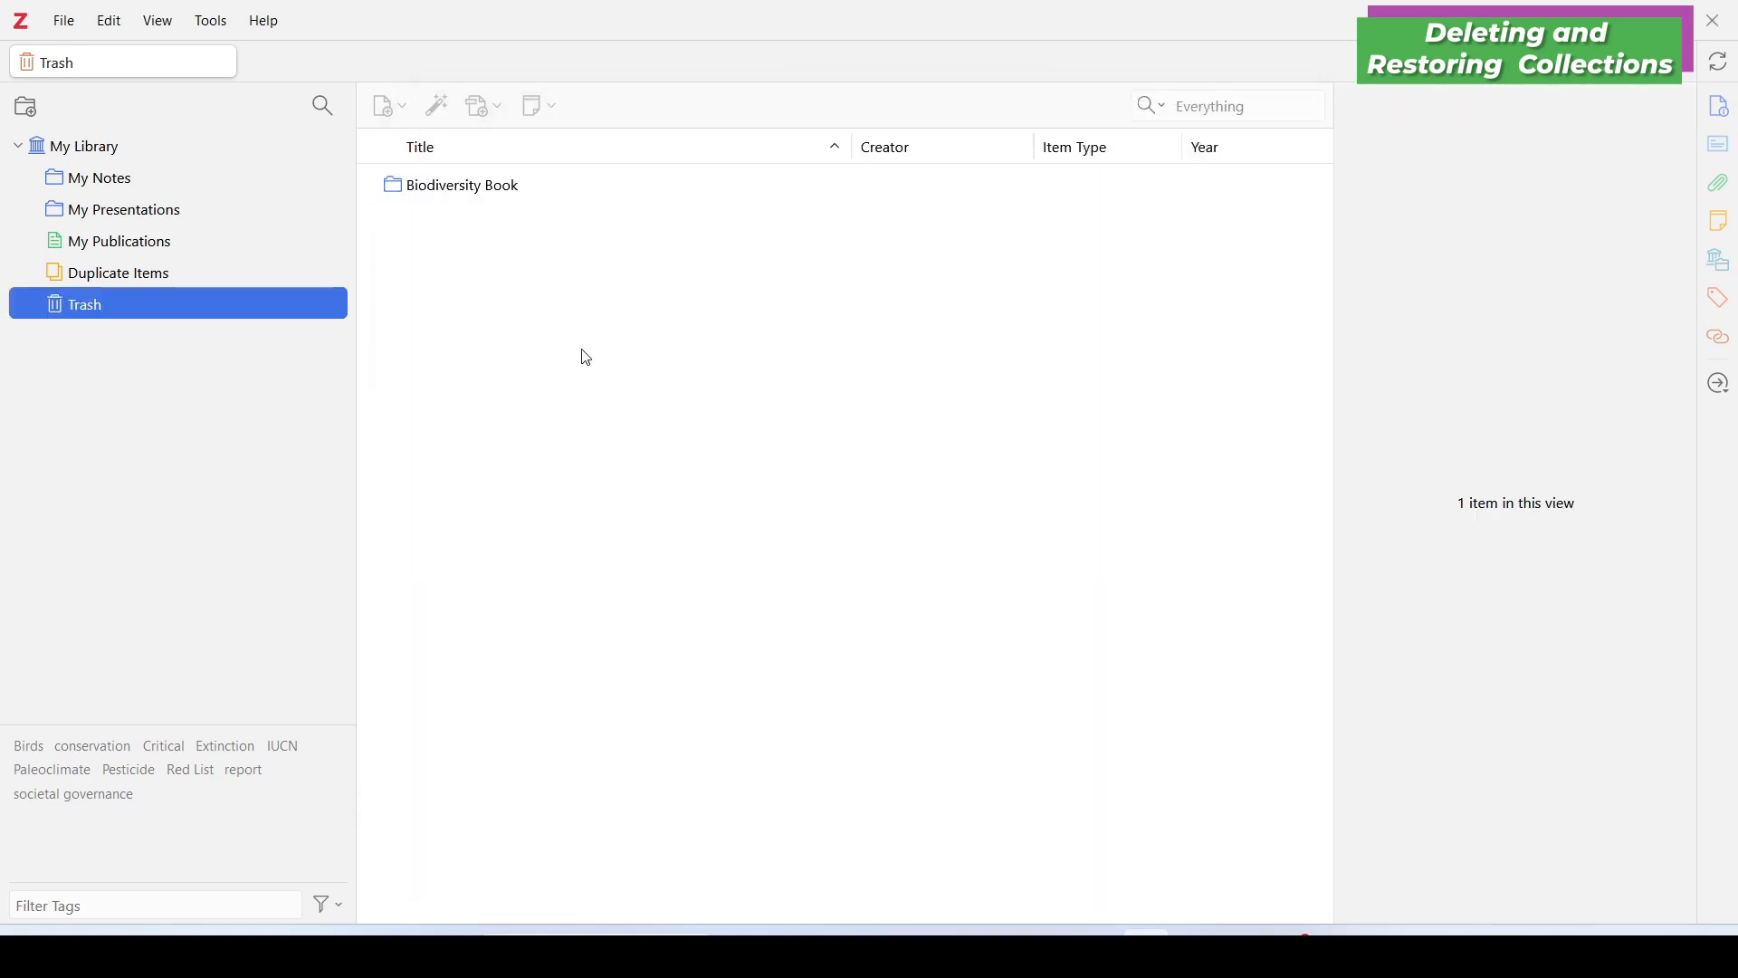
Step: Restore the Biodiversity Book collection from the Trash to the library
click(481, 192)
right_click(480, 192)
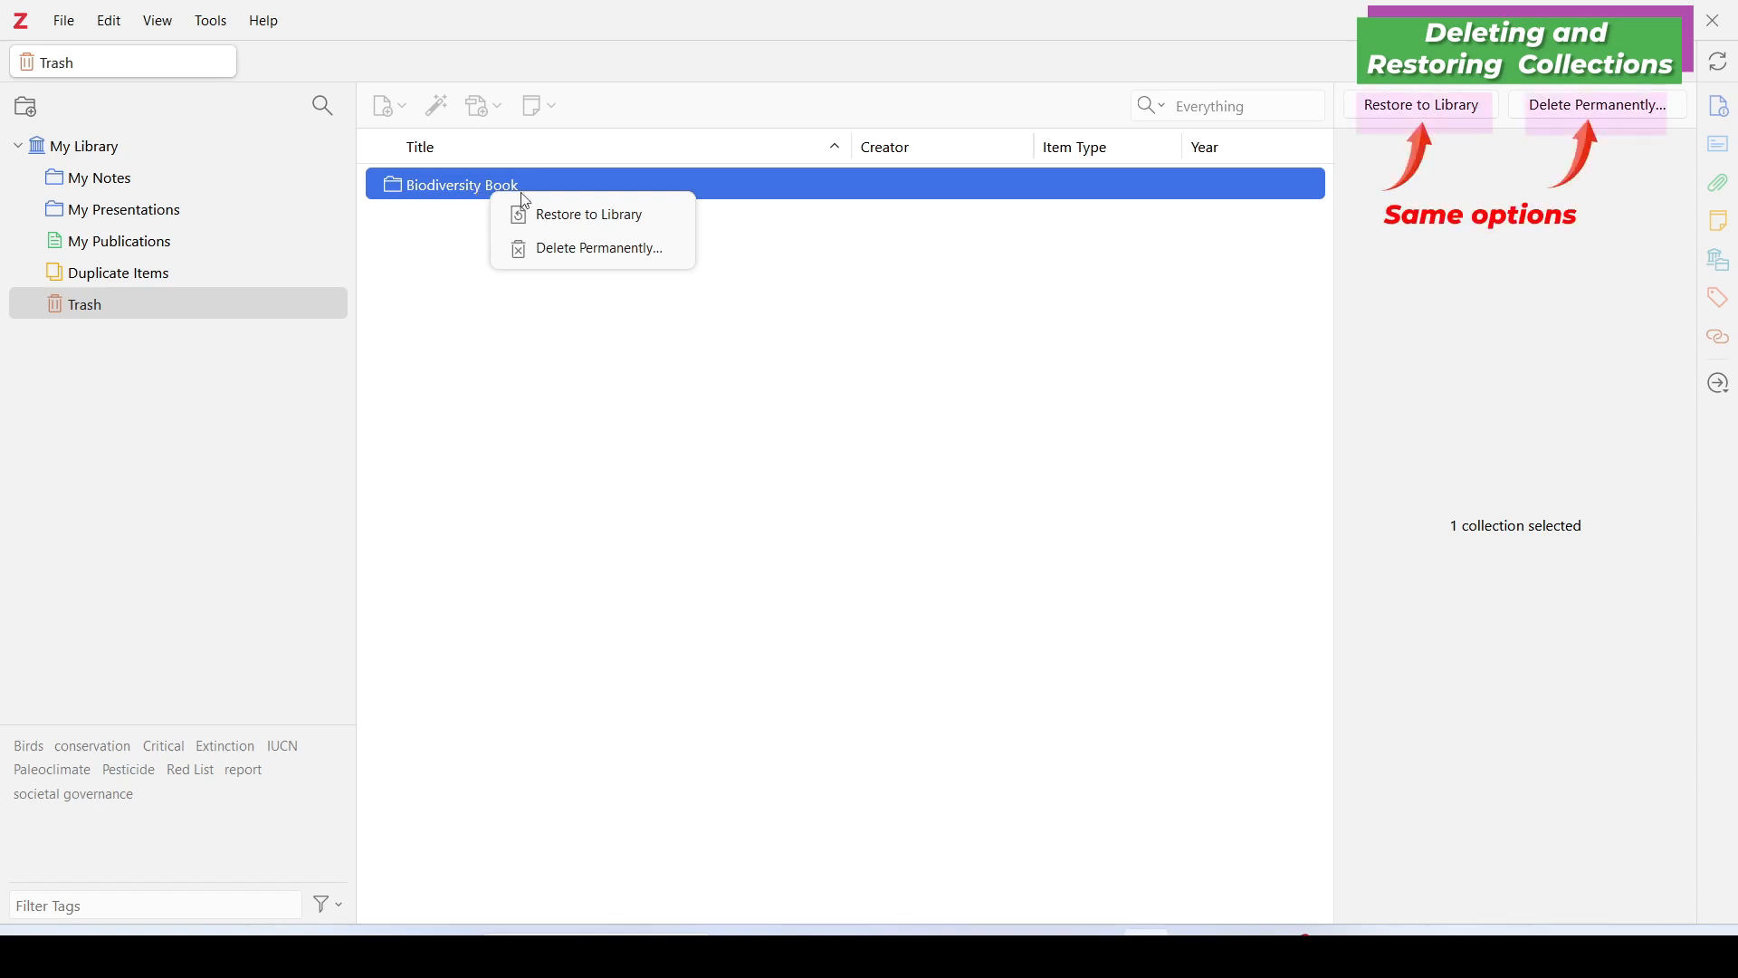
click(652, 217)
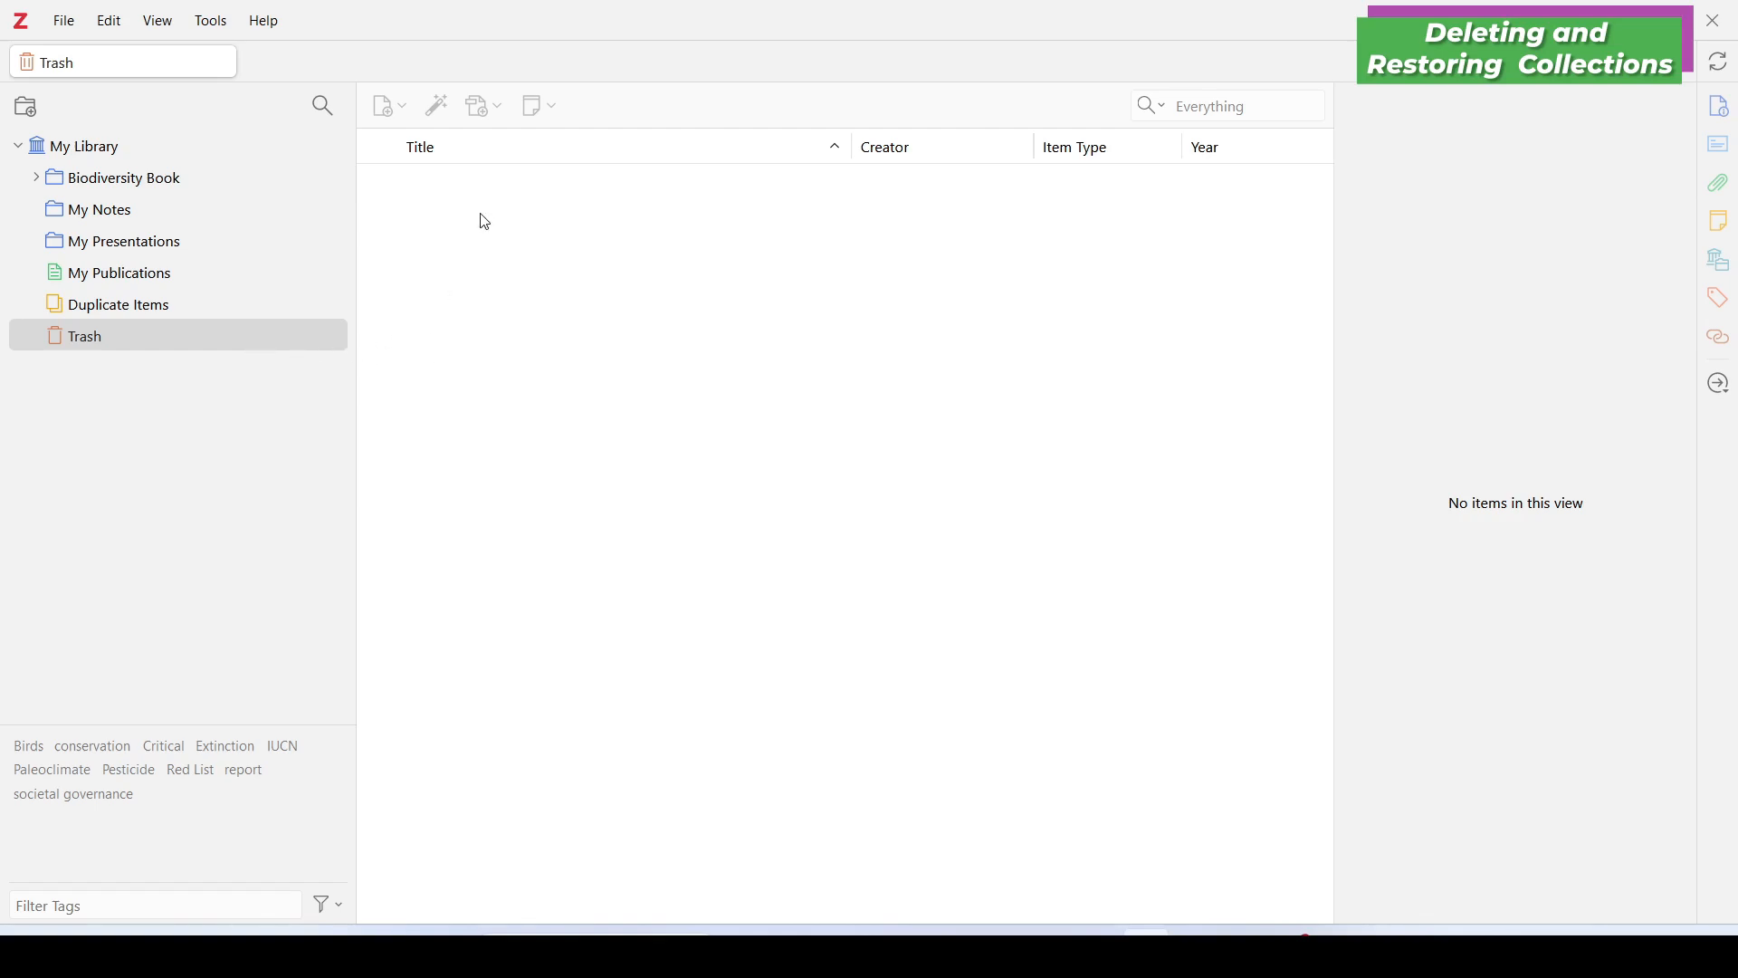
Step: Expand the restored Biodiversity Book collection and check its chapter and section subcollections
click(117, 179)
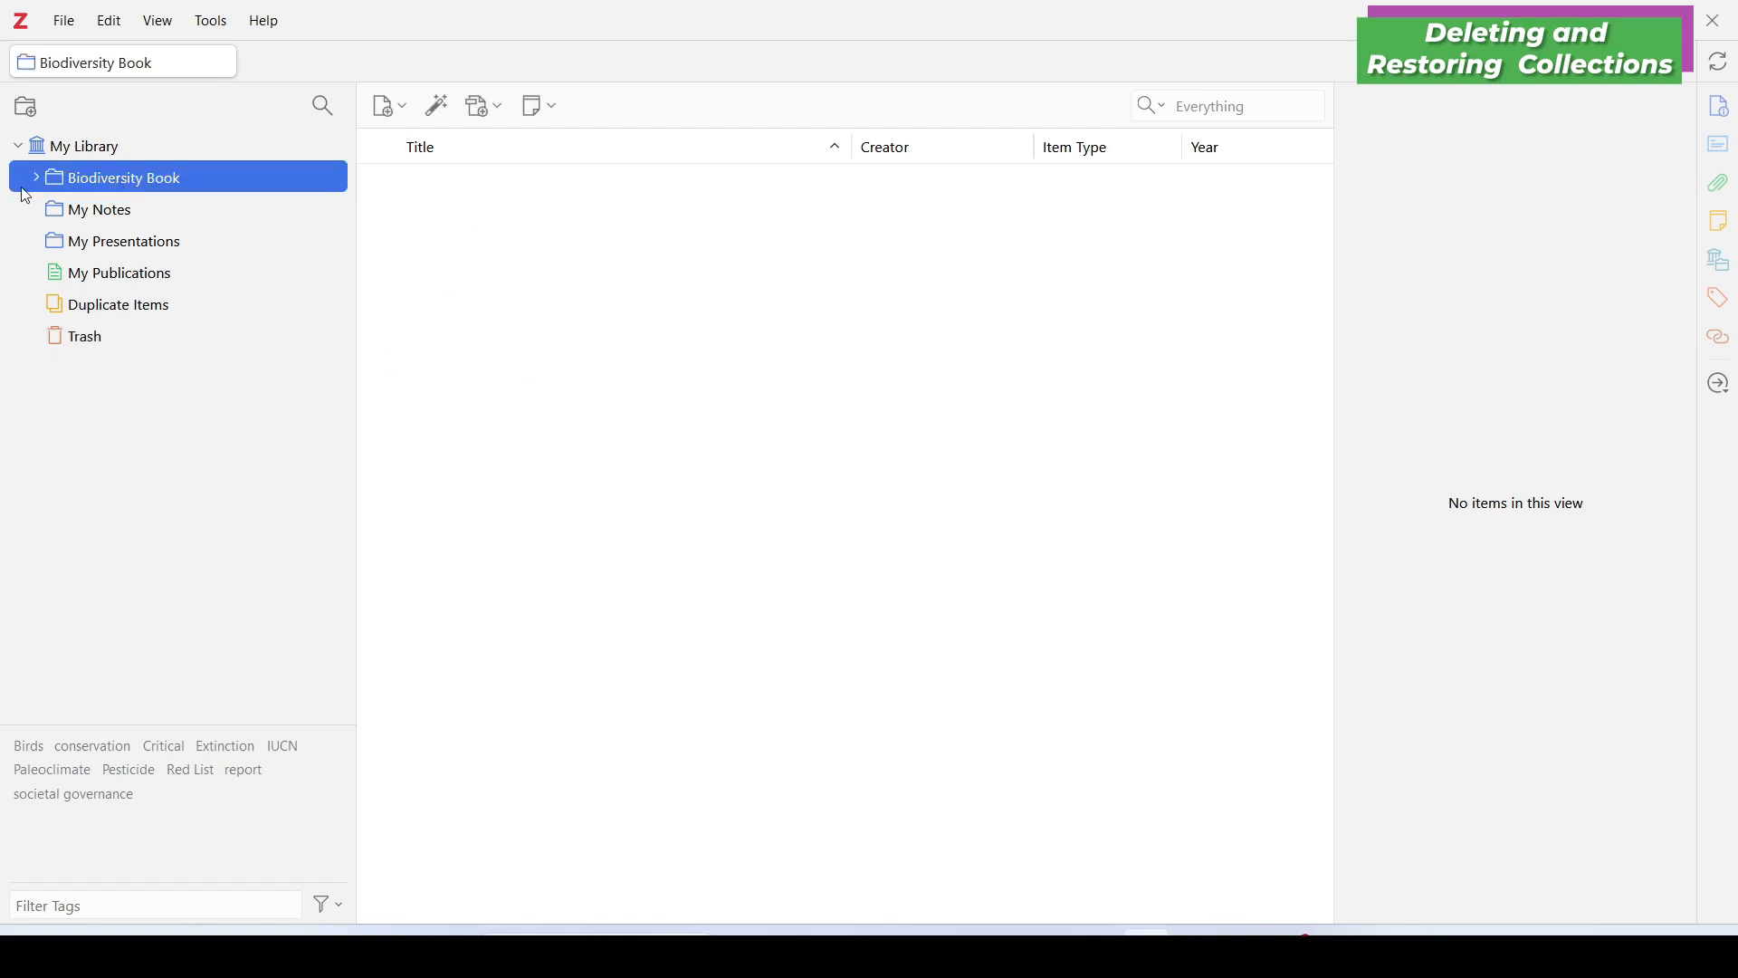
click(36, 179)
click(255, 275)
click(248, 305)
click(237, 339)
click(205, 177)
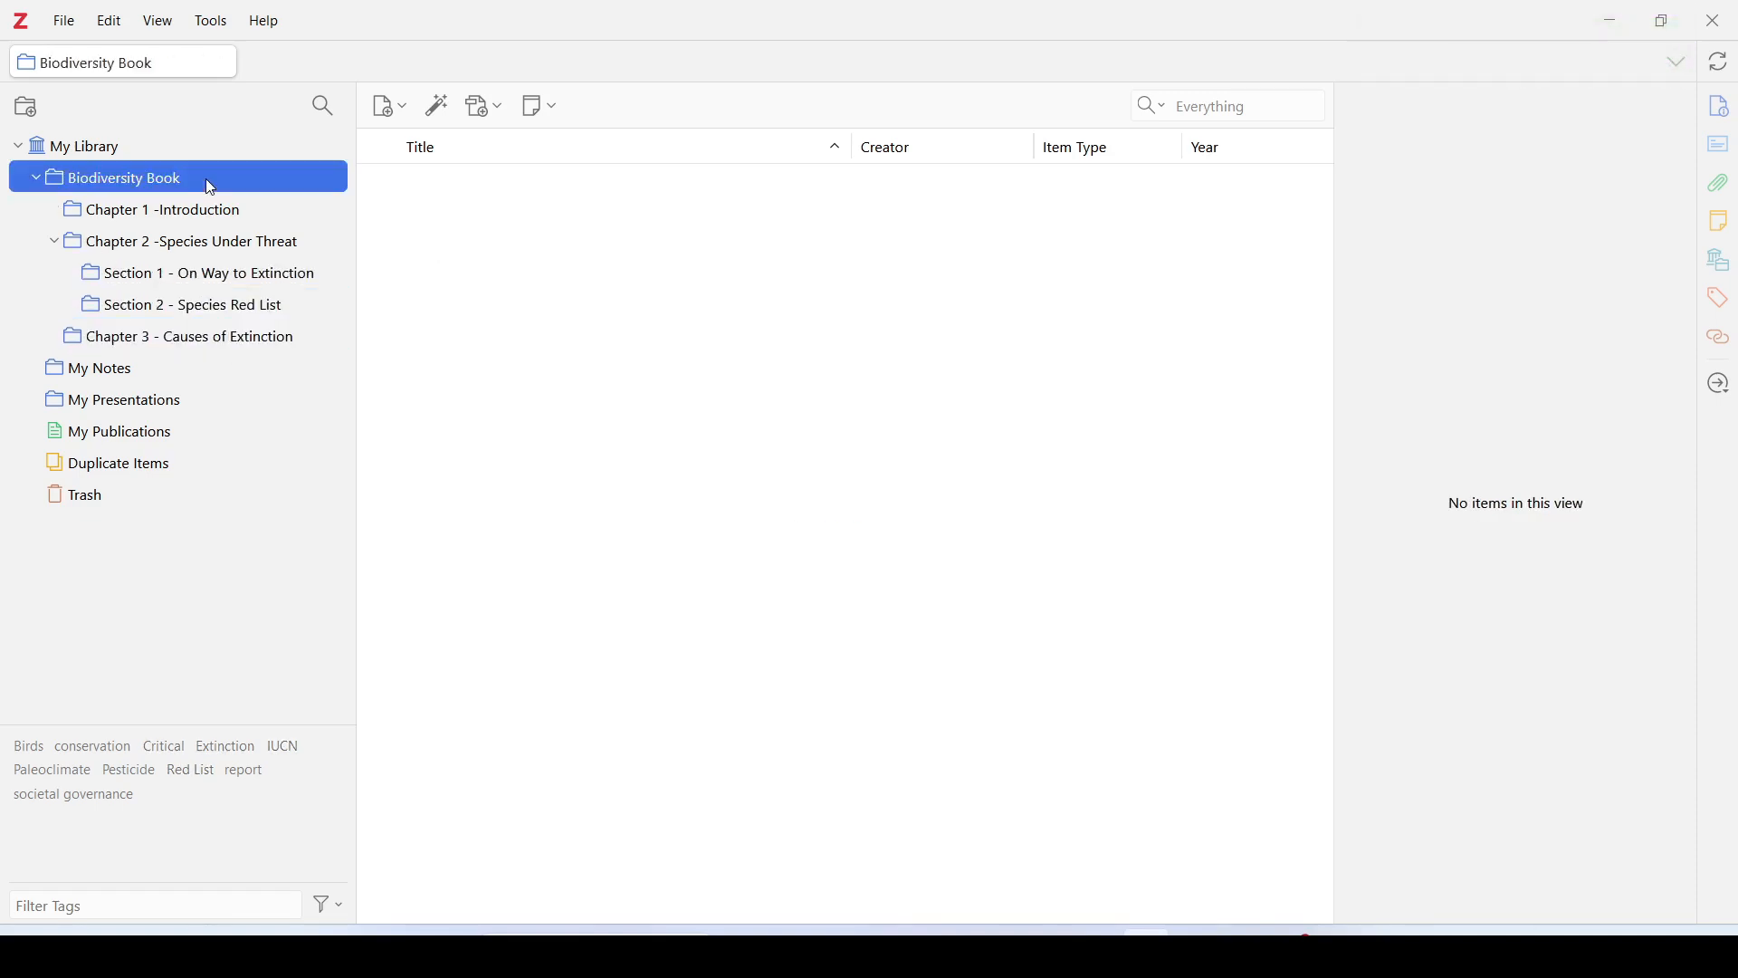
Step: Examine the deletion options offered for the Biodiversity Book collection, including deleting it with its items, and view the Trash
right_click(208, 178)
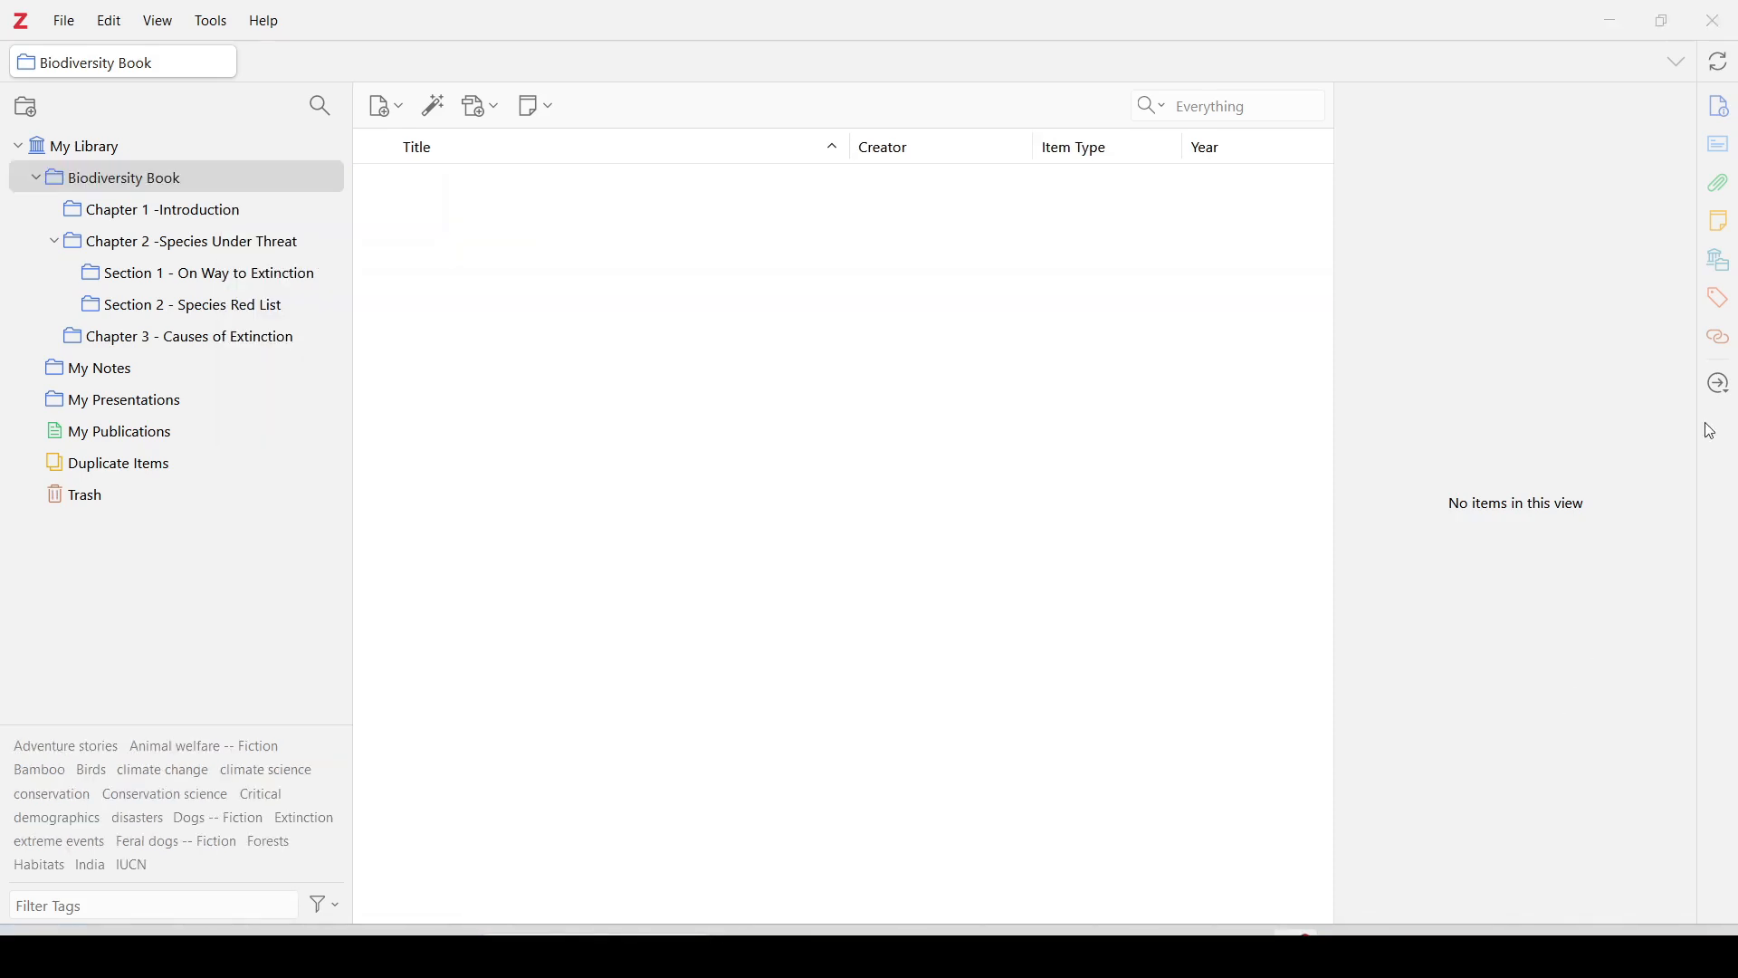
click(1608, 15)
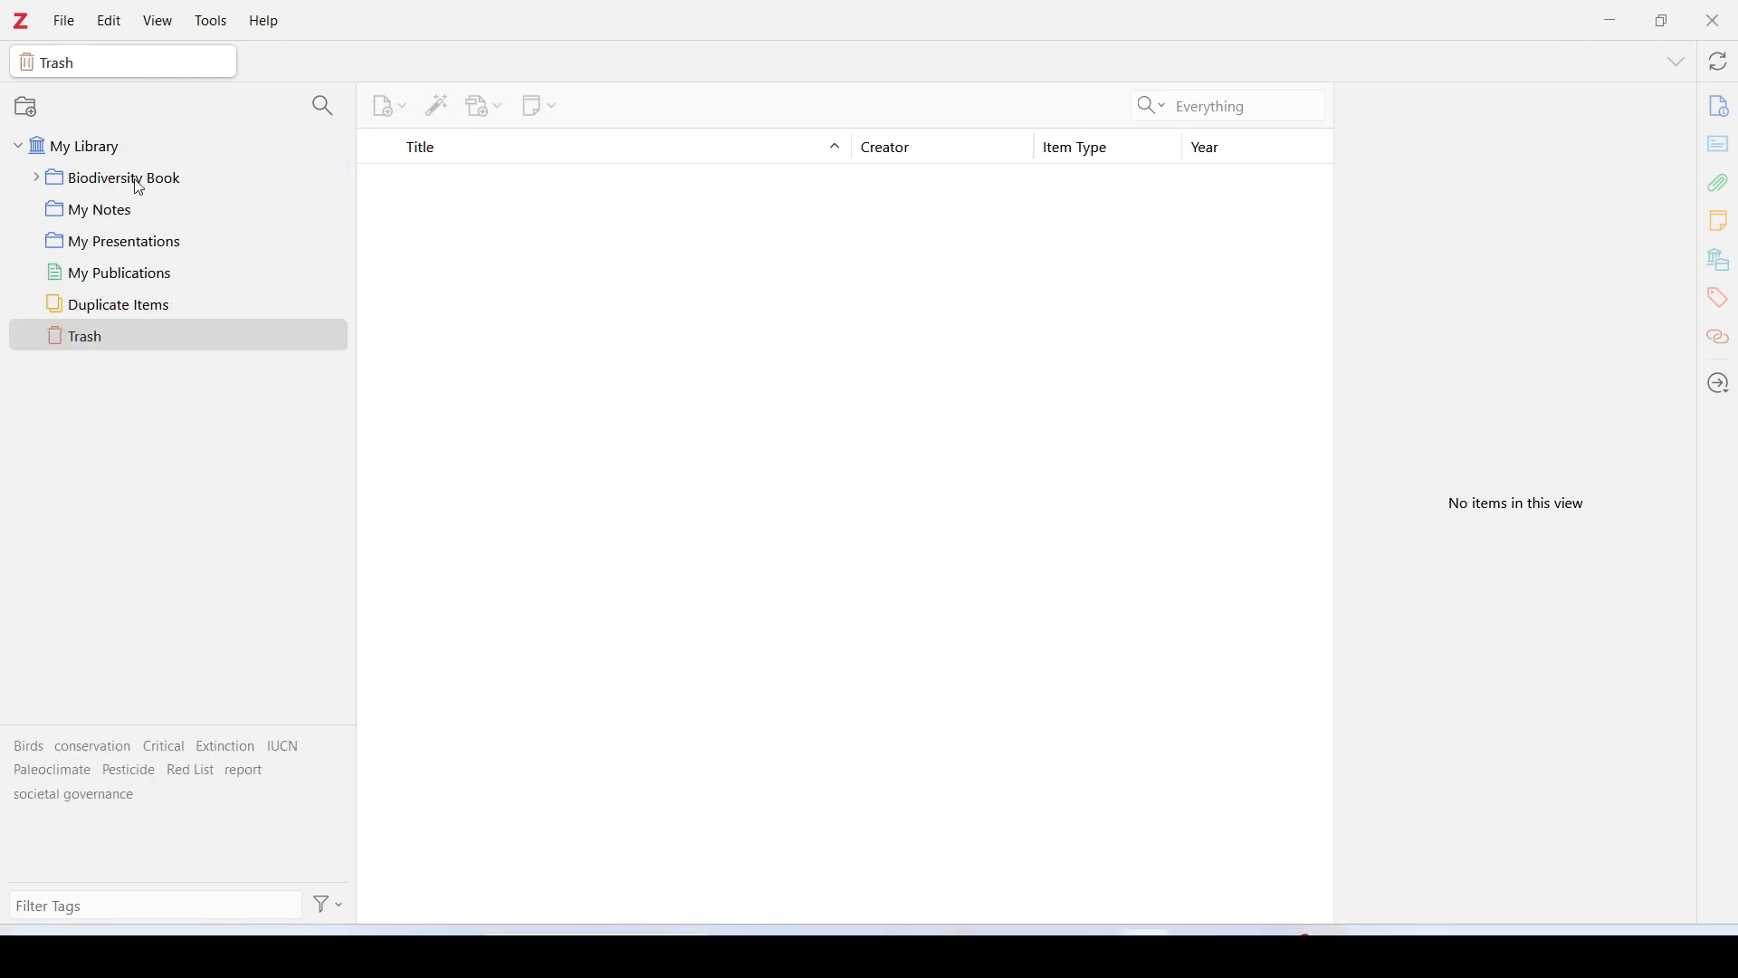
click(136, 179)
right_click(134, 177)
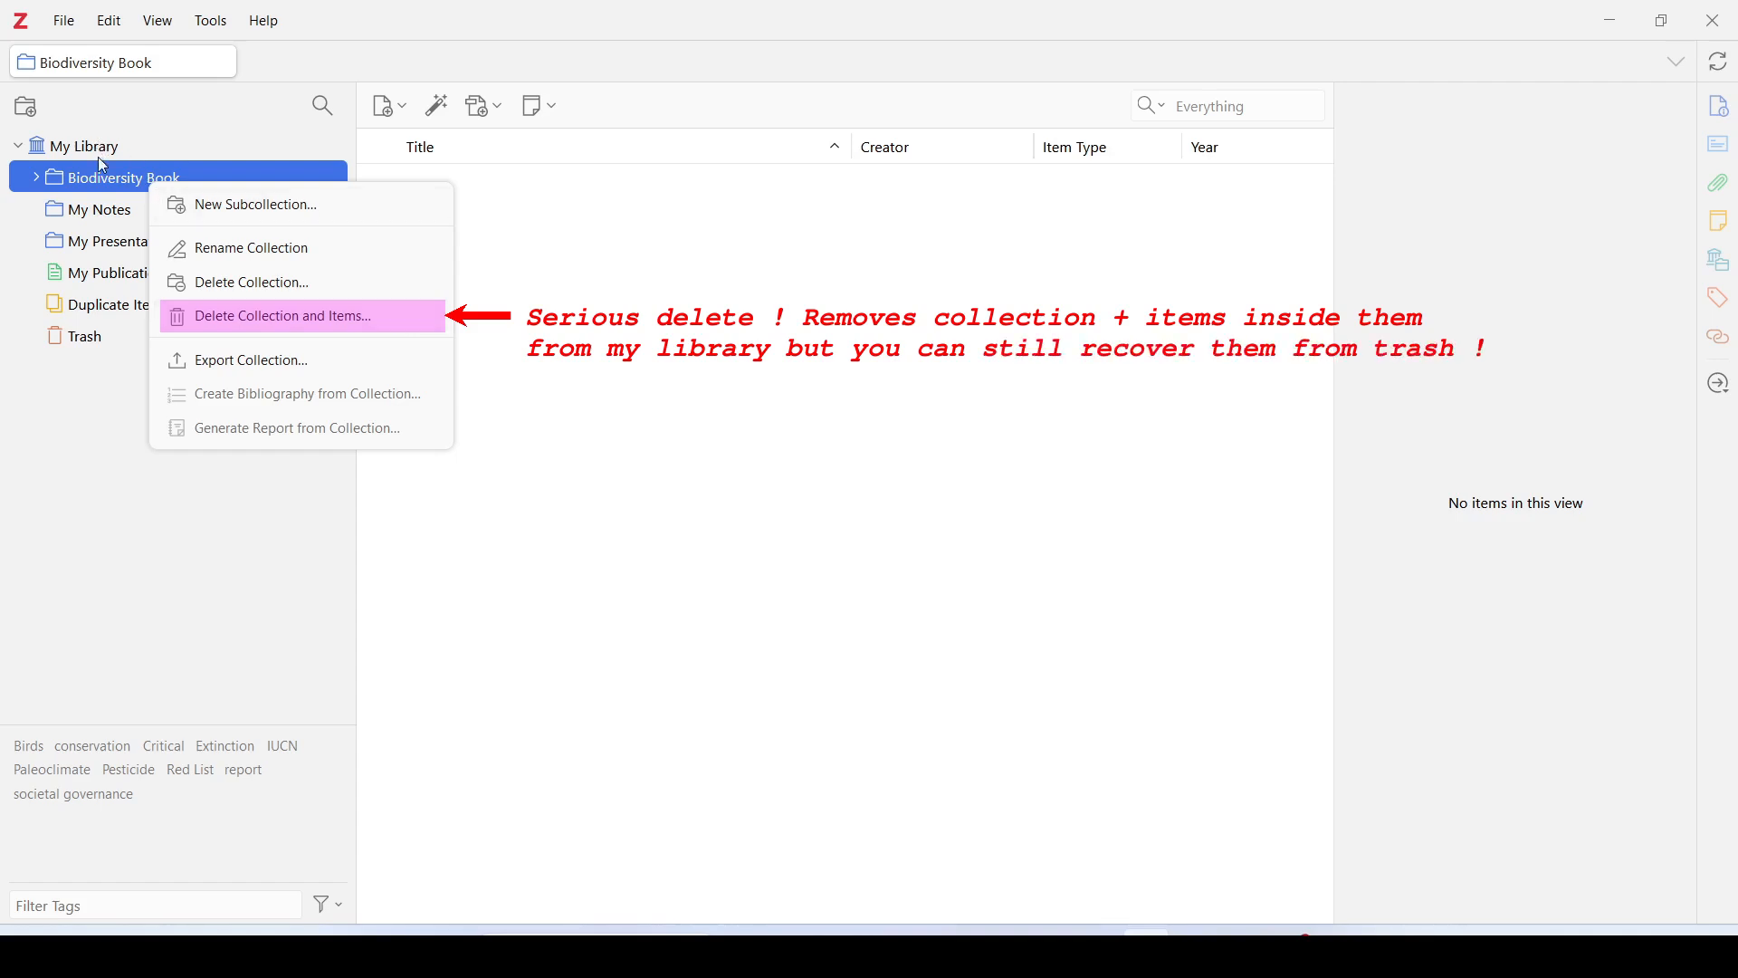
click(94, 339)
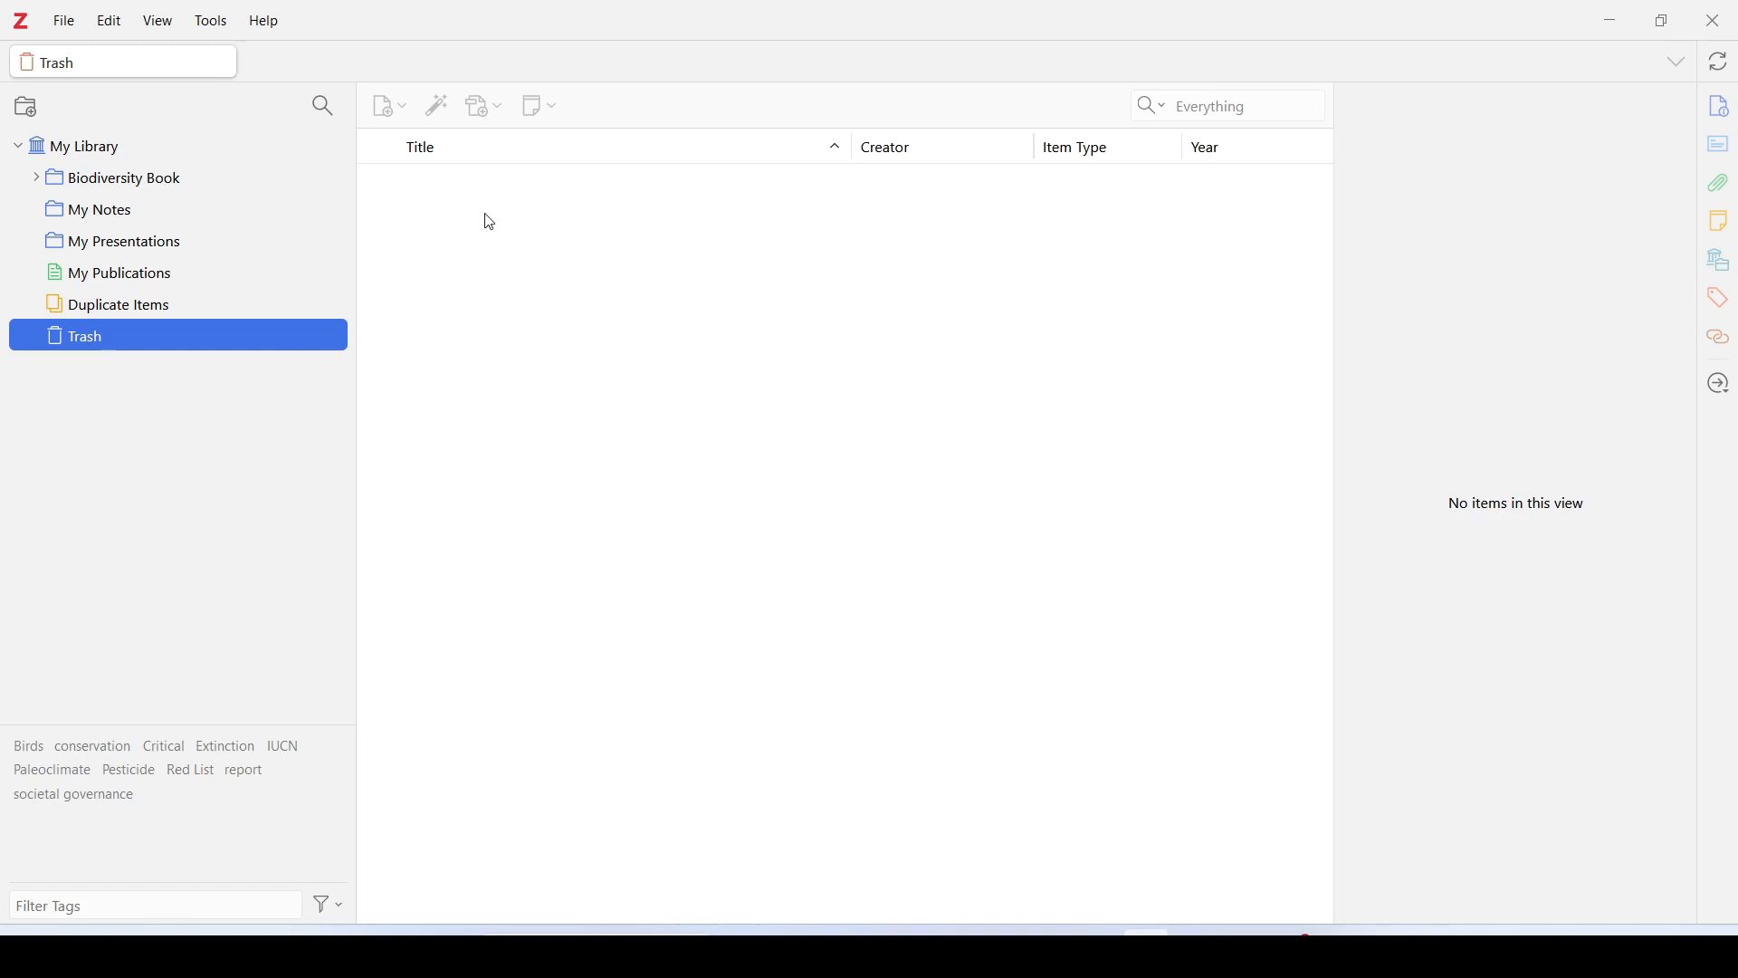
Step: Add the journal article "A New Climate for Society" from My Library to Chapter 1, Chapter 2 and Chapter 3 of Biodiversity Book
click(37, 177)
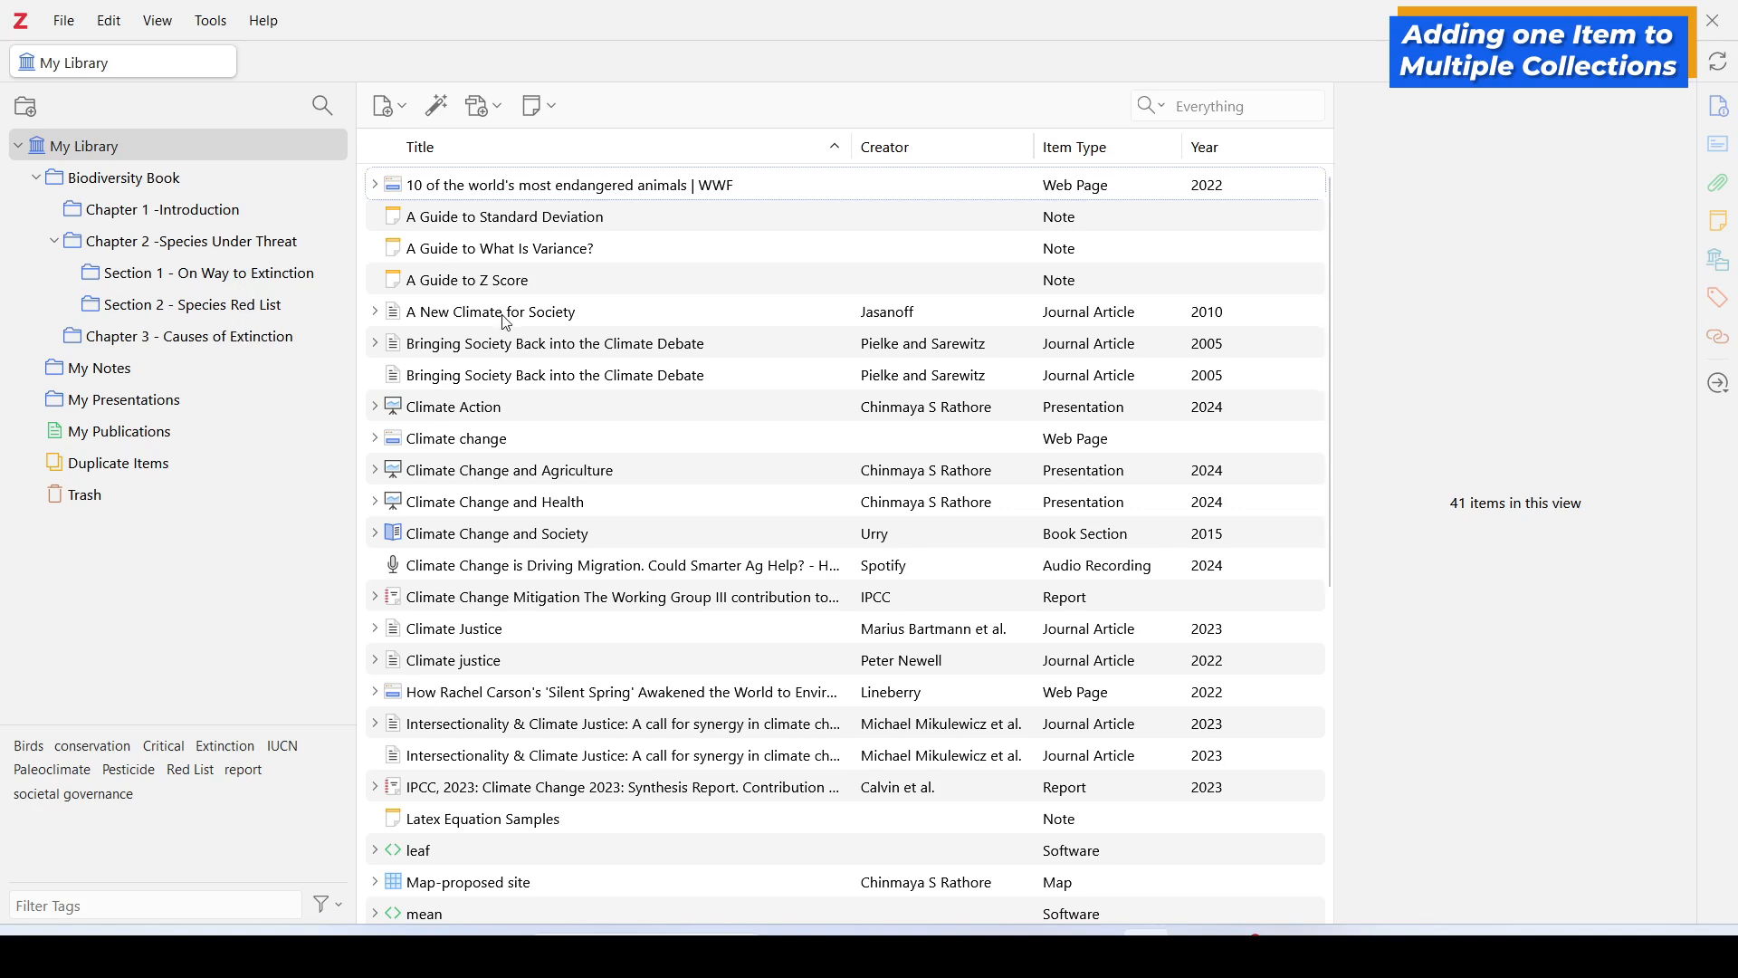
click(490, 317)
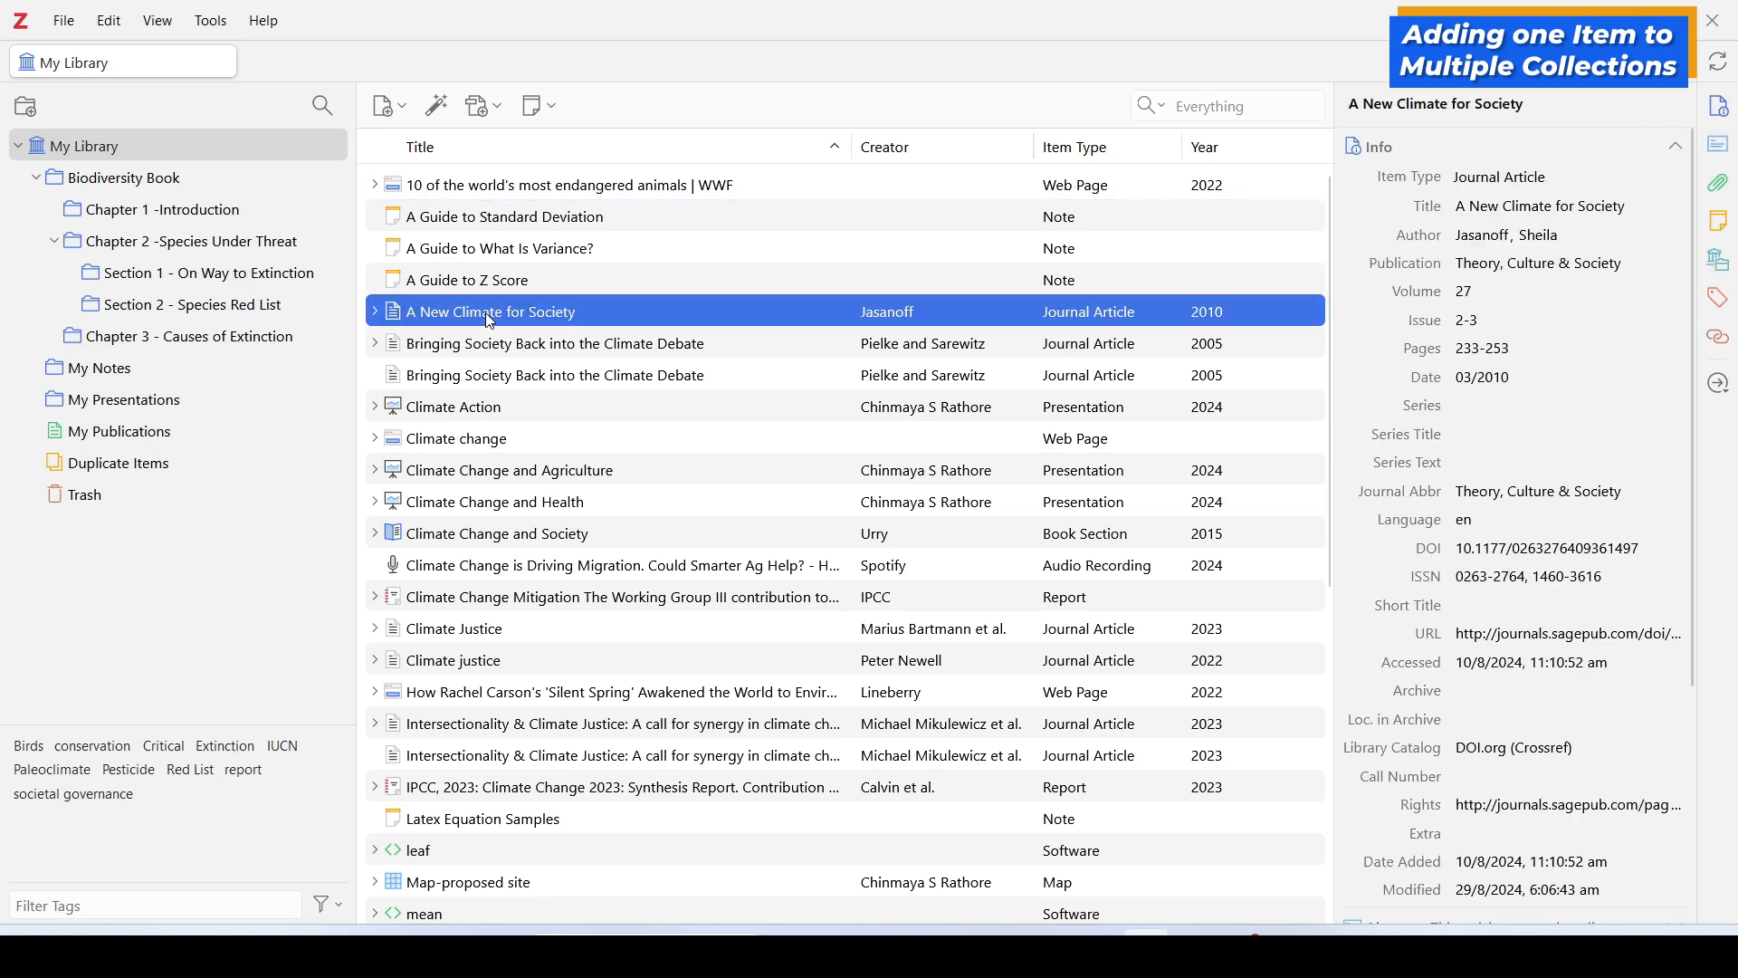
drag(490, 321, 250, 210)
drag(446, 328, 237, 243)
drag(465, 321, 253, 343)
Step: Check Chapter 1, Chapter 2 and Chapter 3 for the article "A New Climate for Society"
click(212, 216)
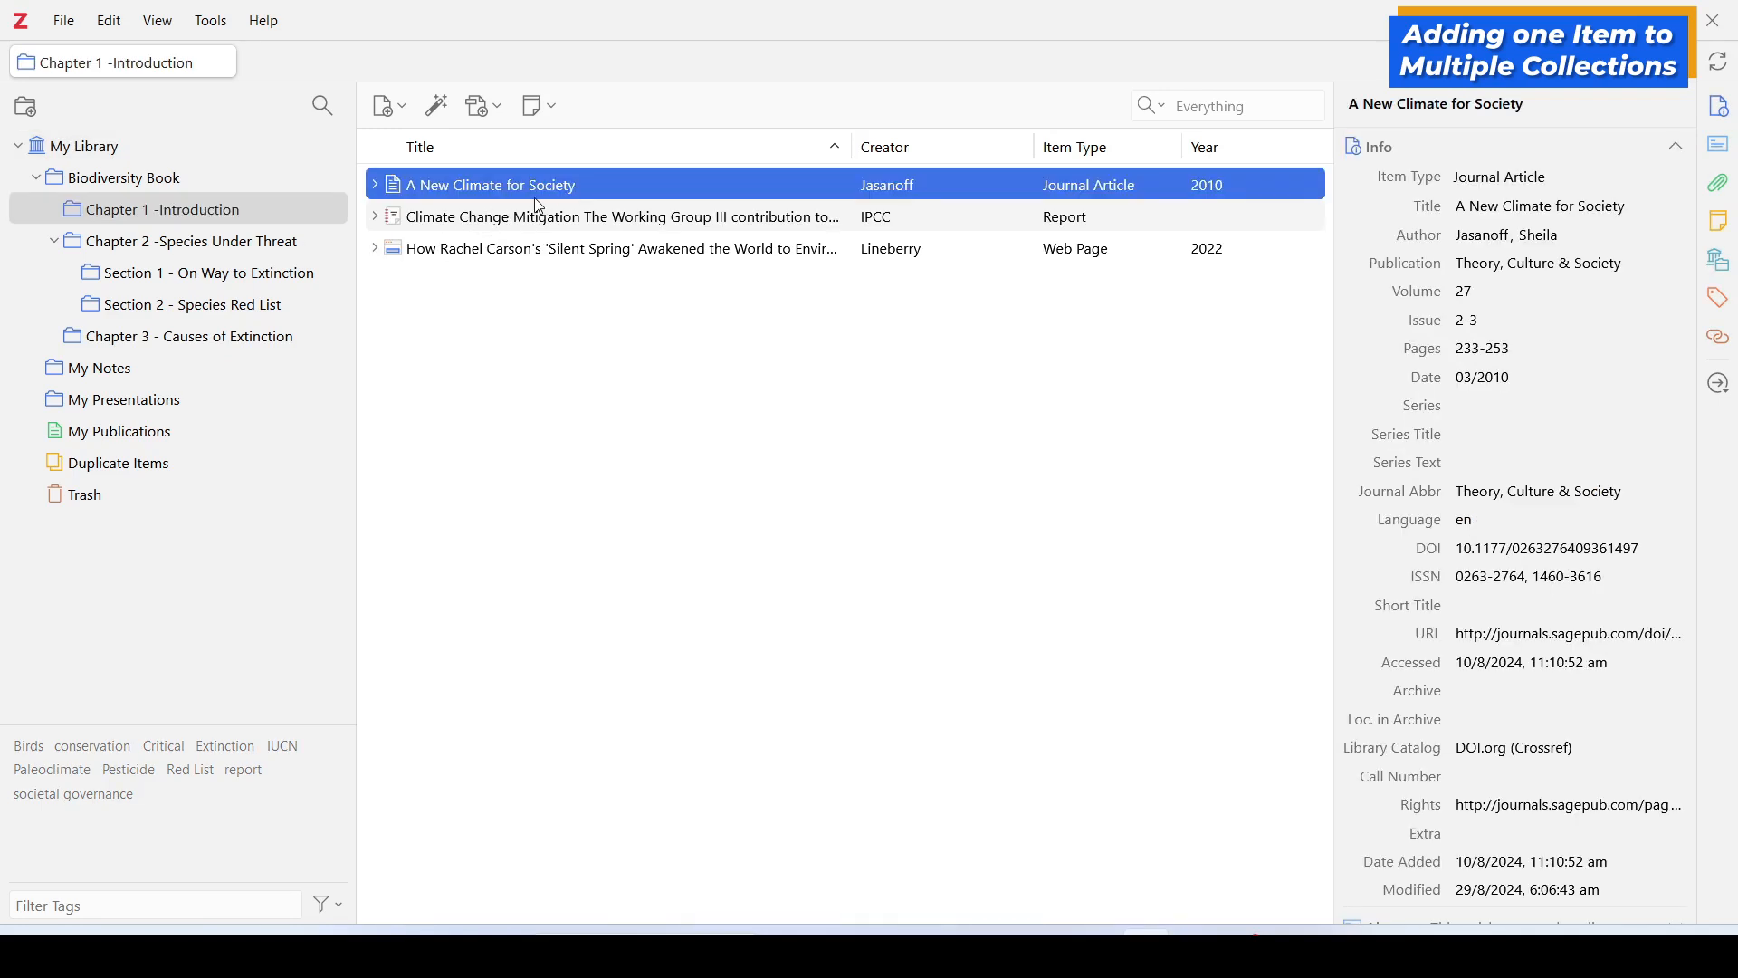
click(297, 242)
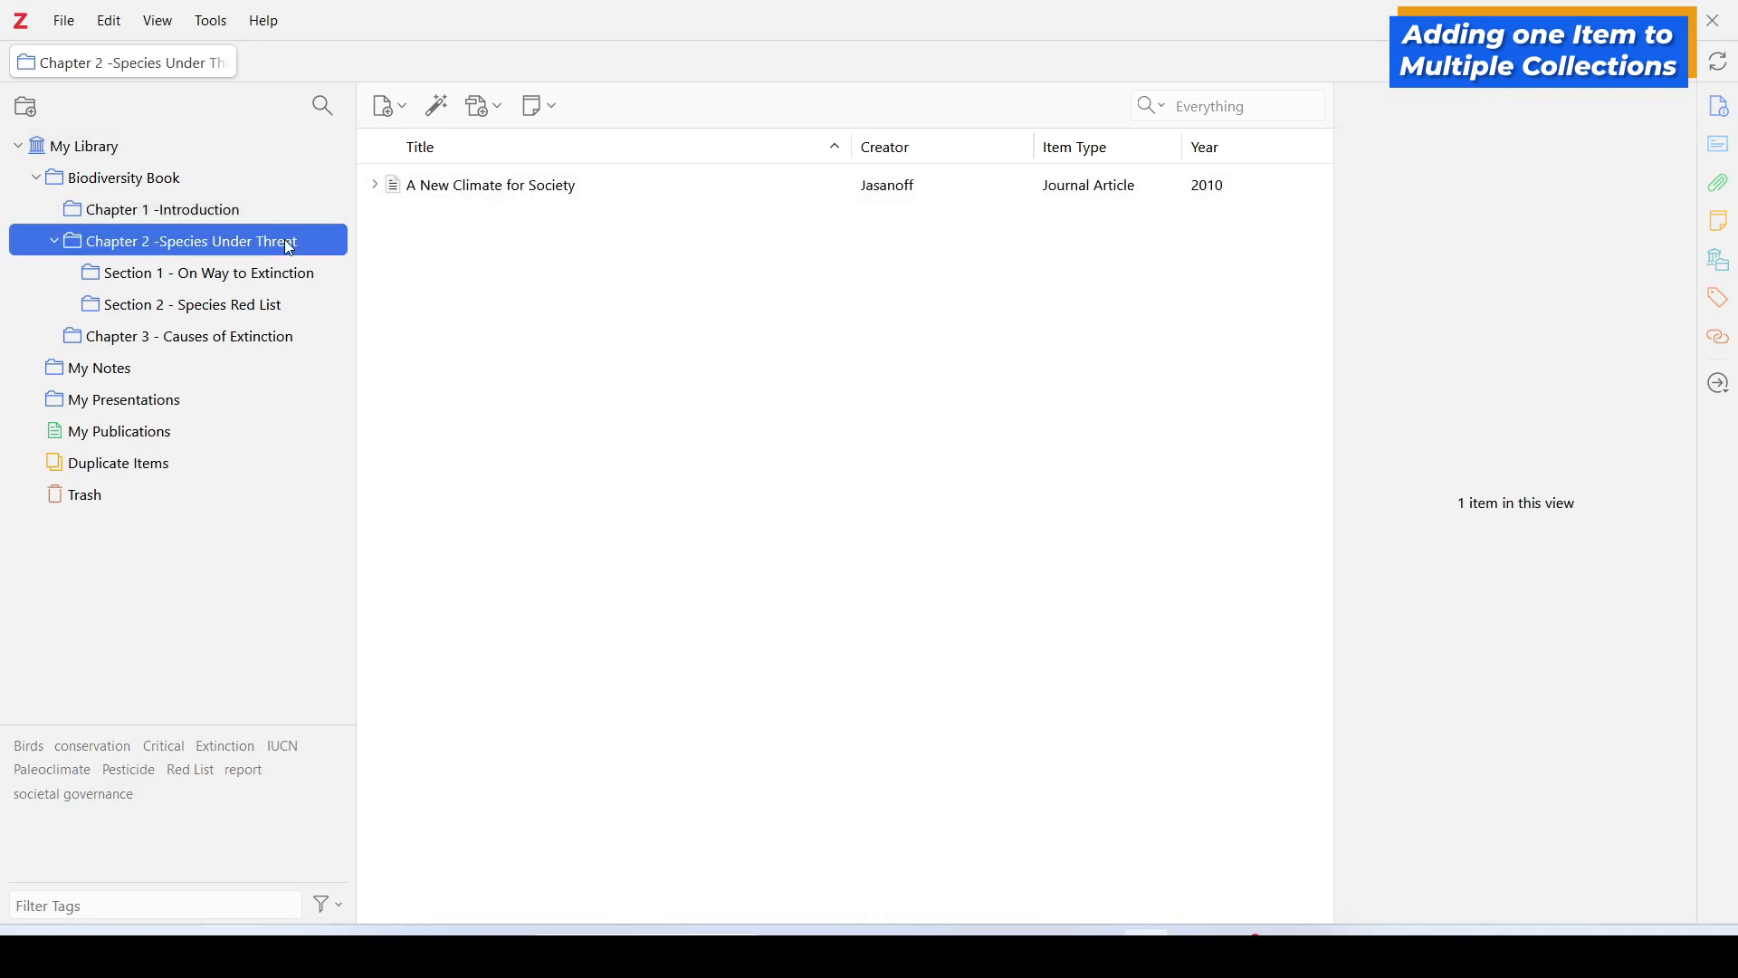
click(530, 188)
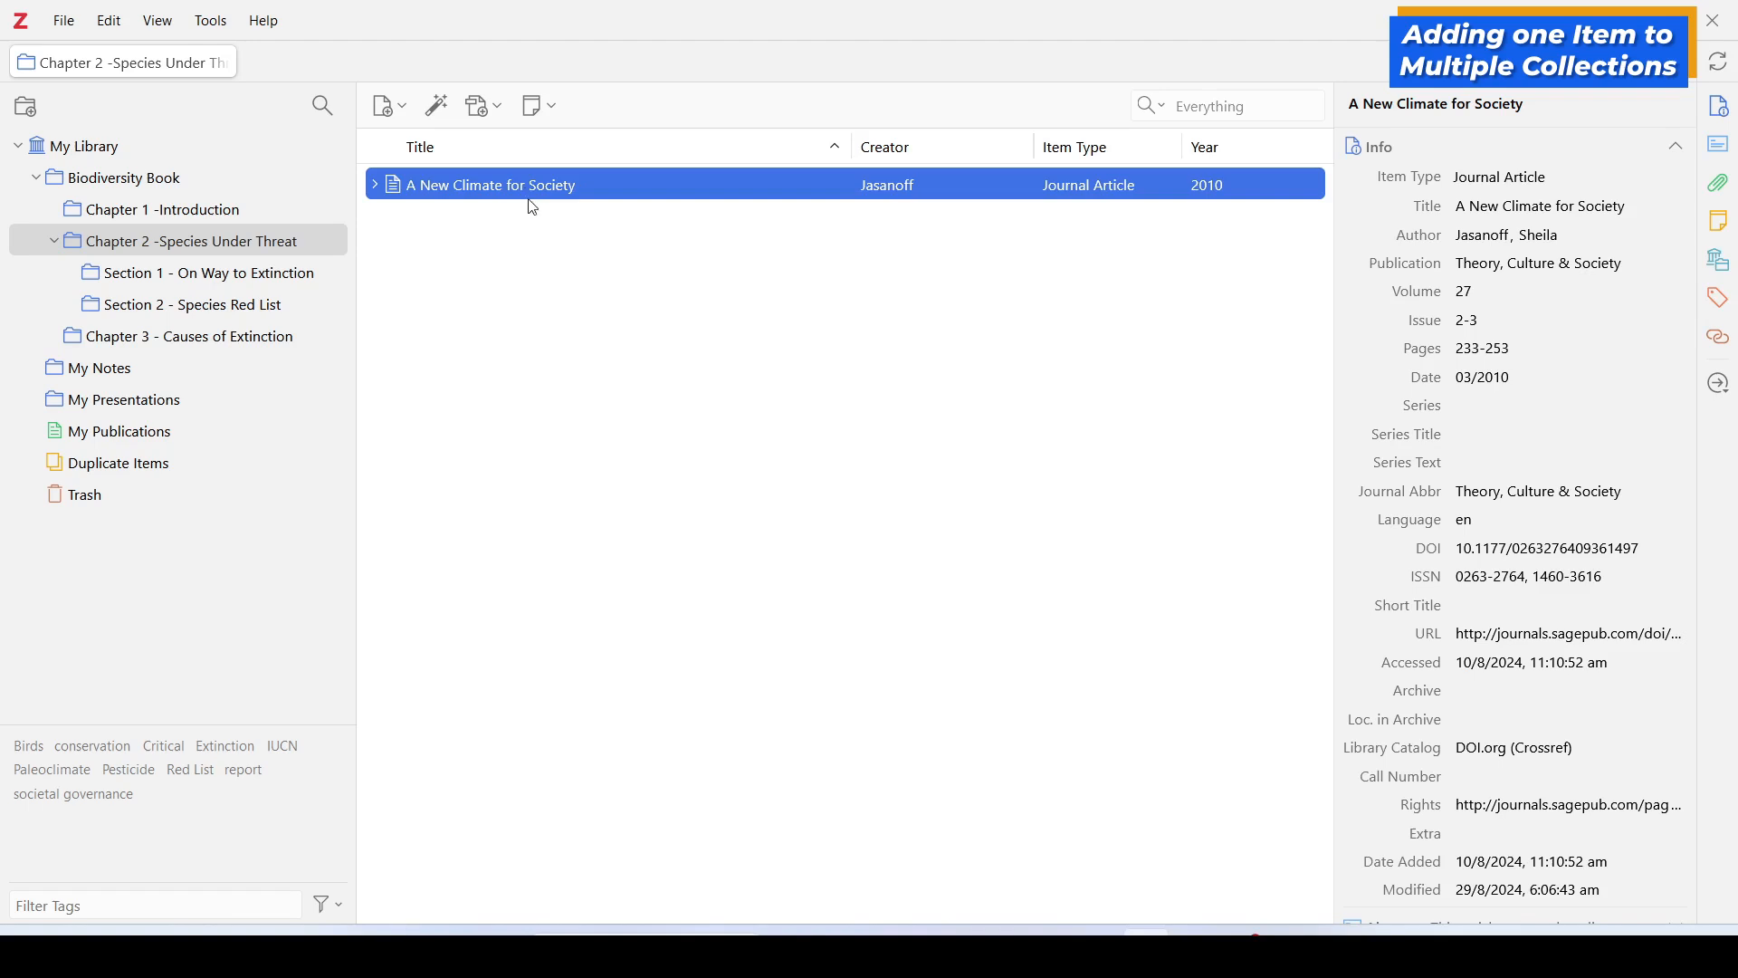
click(284, 285)
click(255, 337)
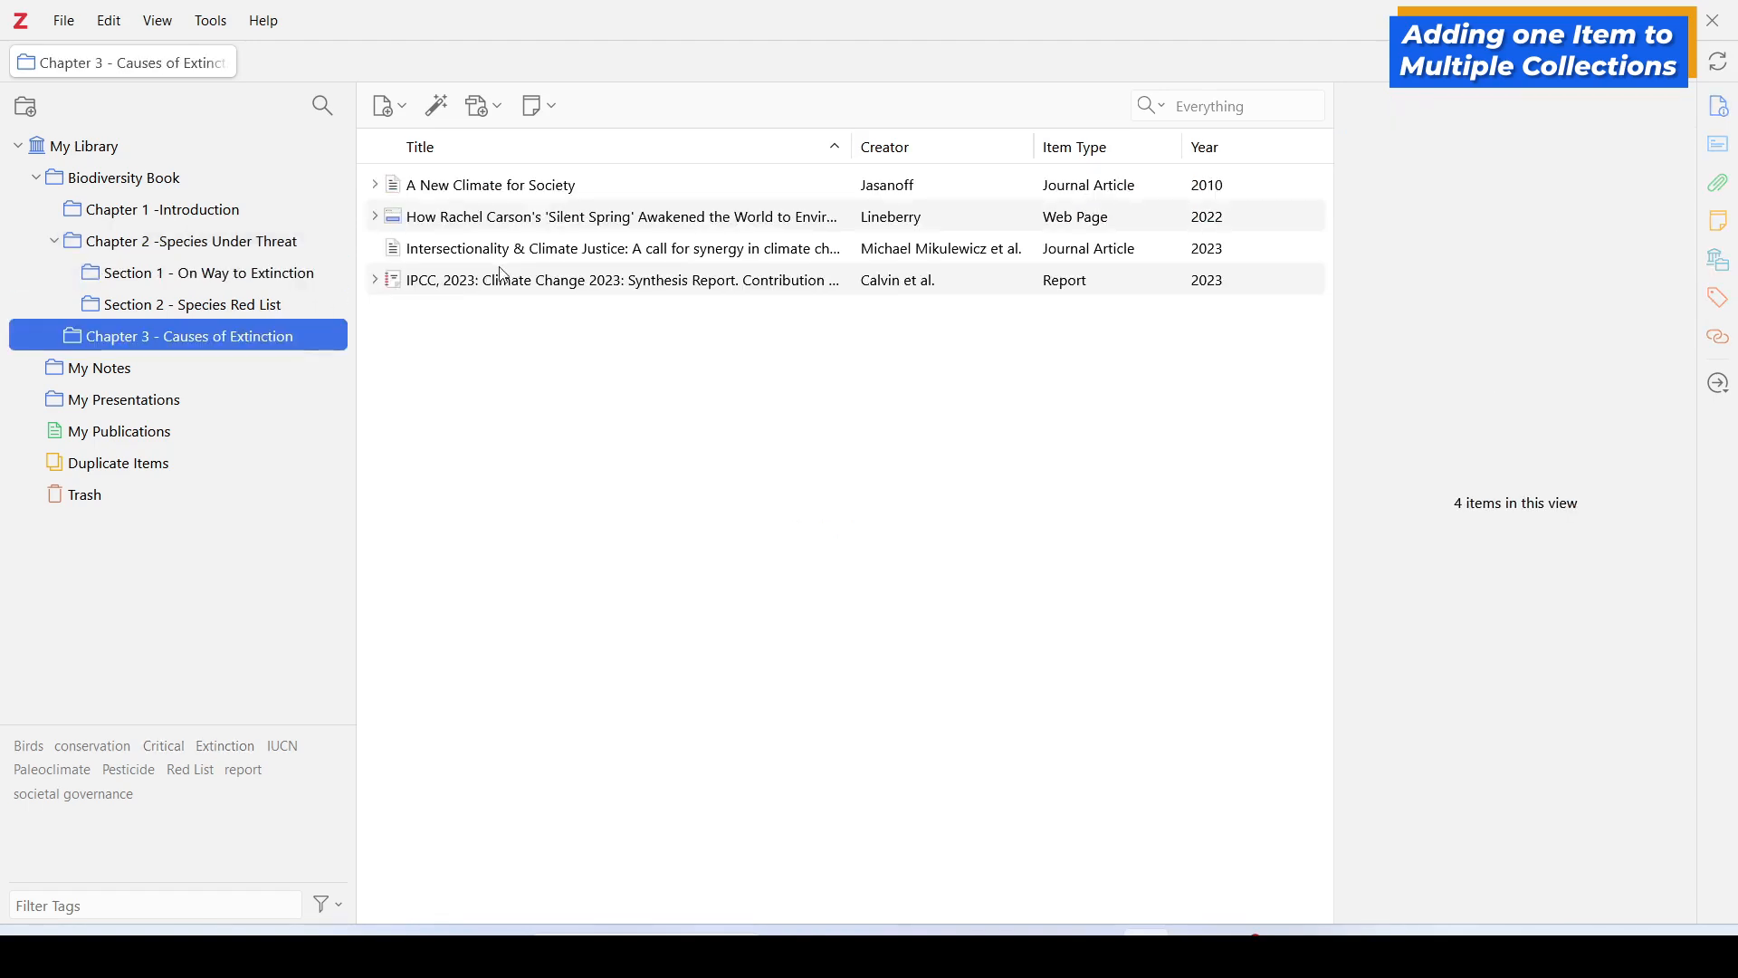
click(525, 193)
Step: Select "A New Climate for Society" in My Library and highlight every collection that contains it
click(135, 146)
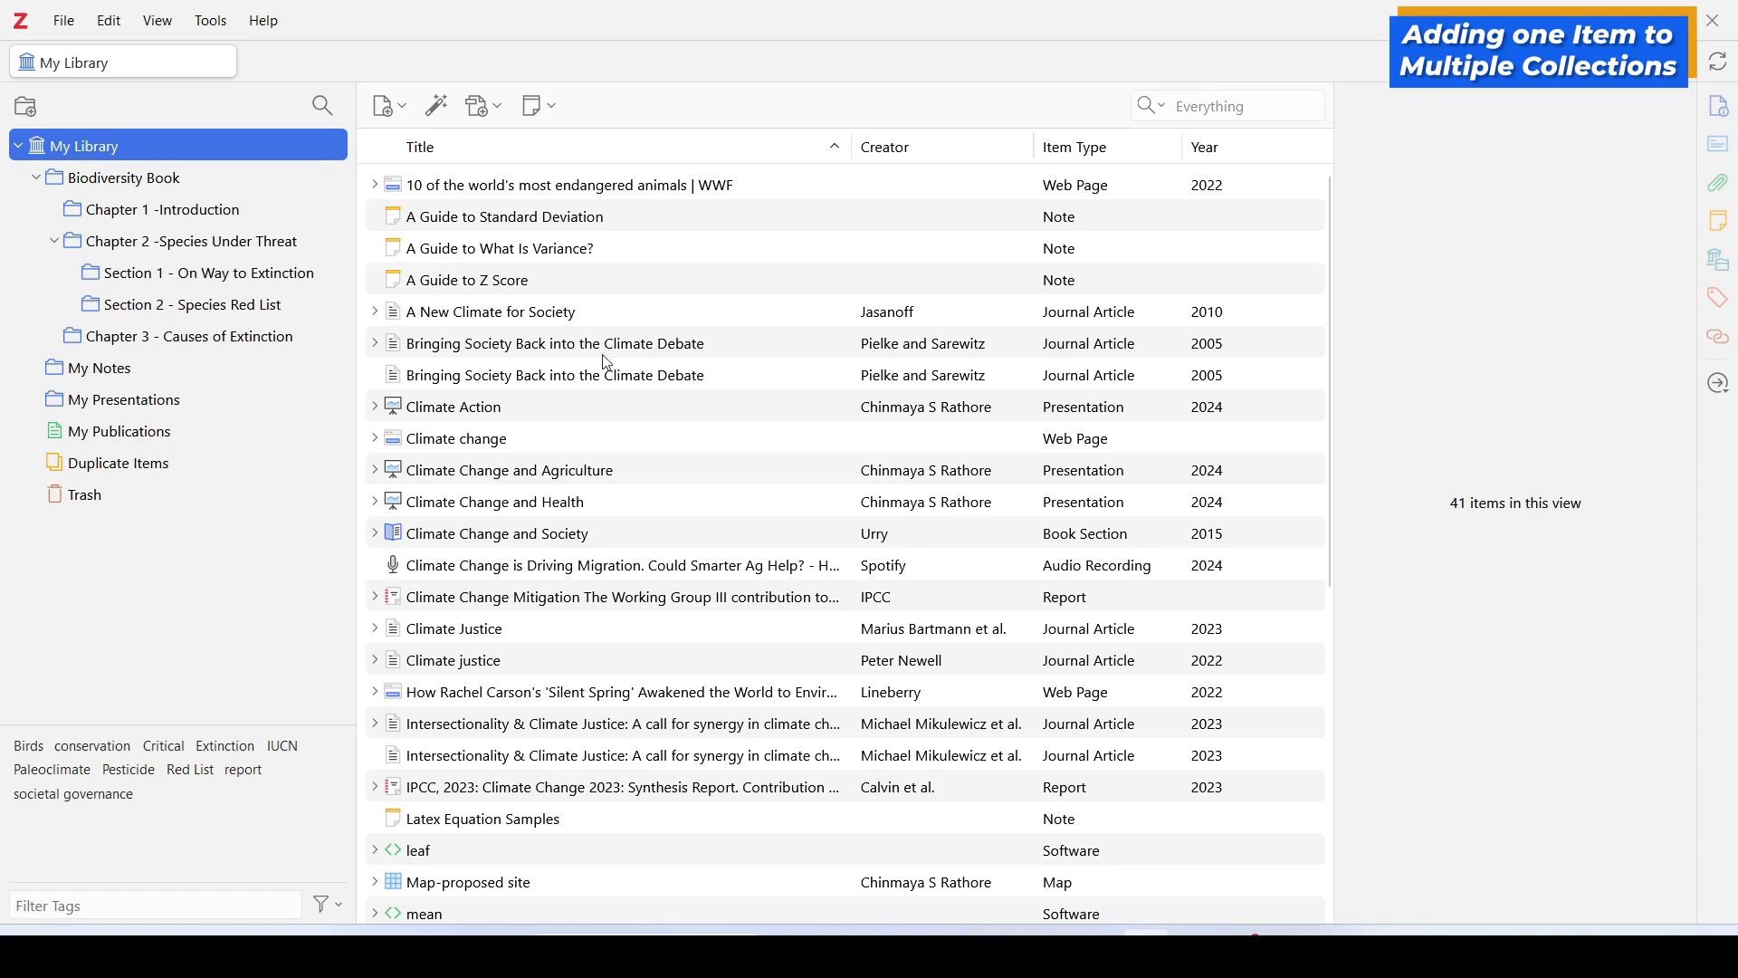
click(569, 319)
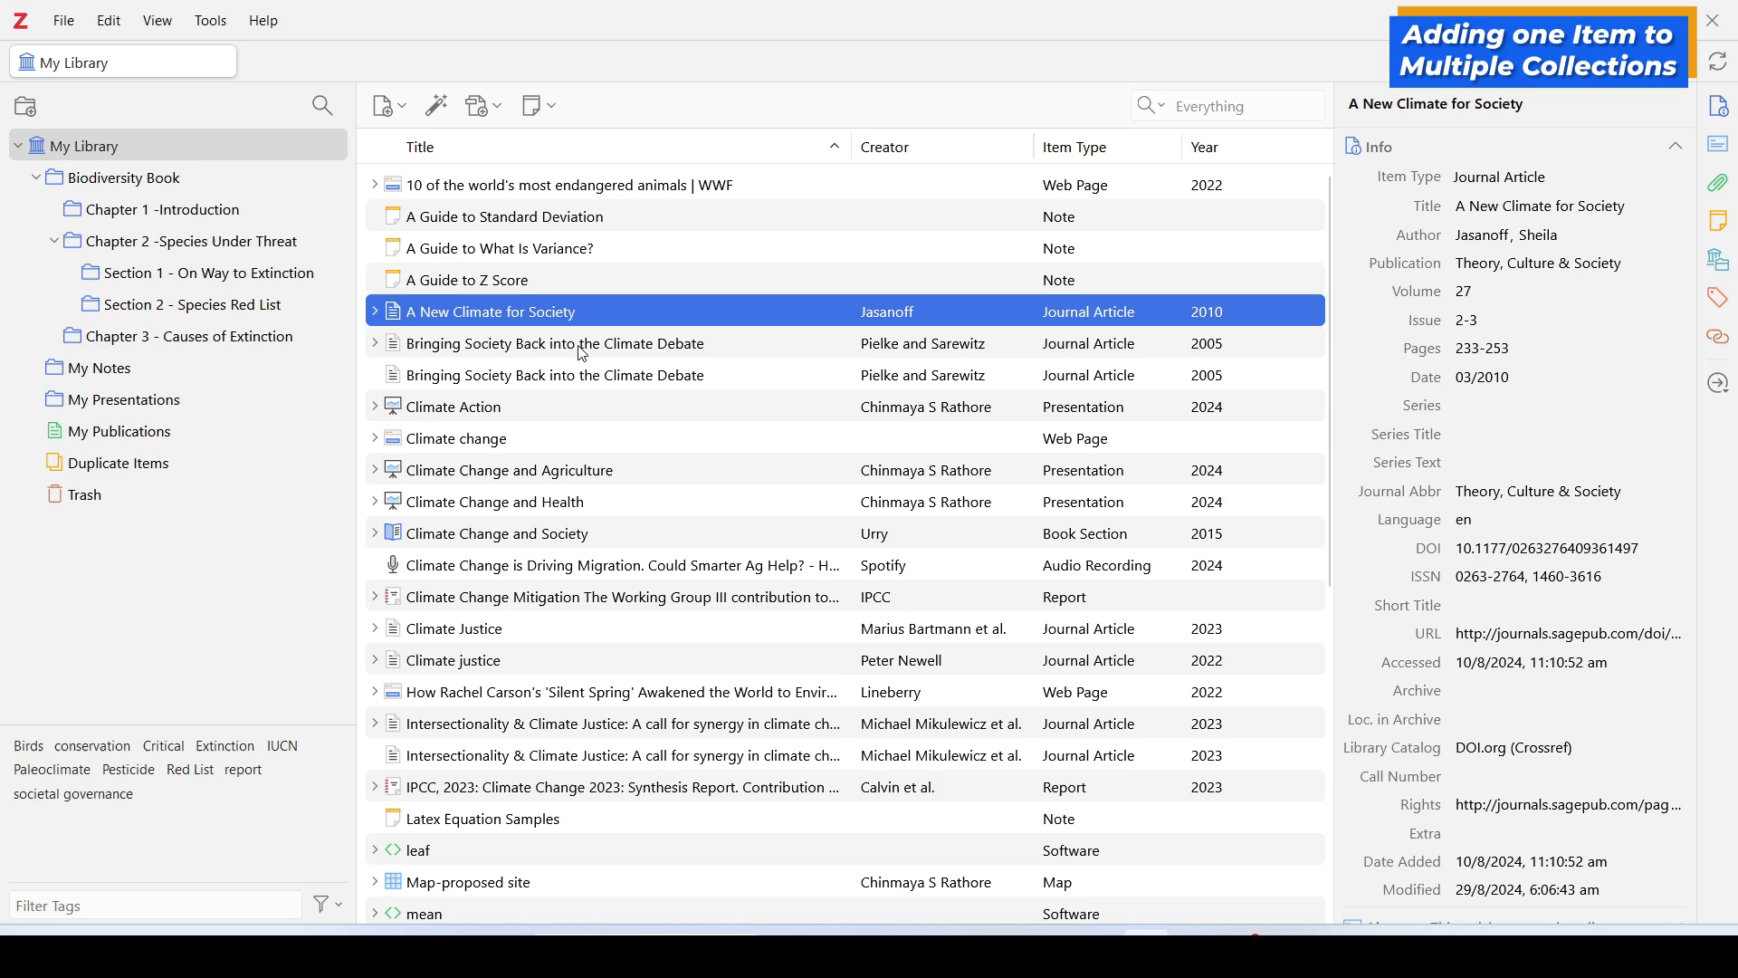
key(ctrl)
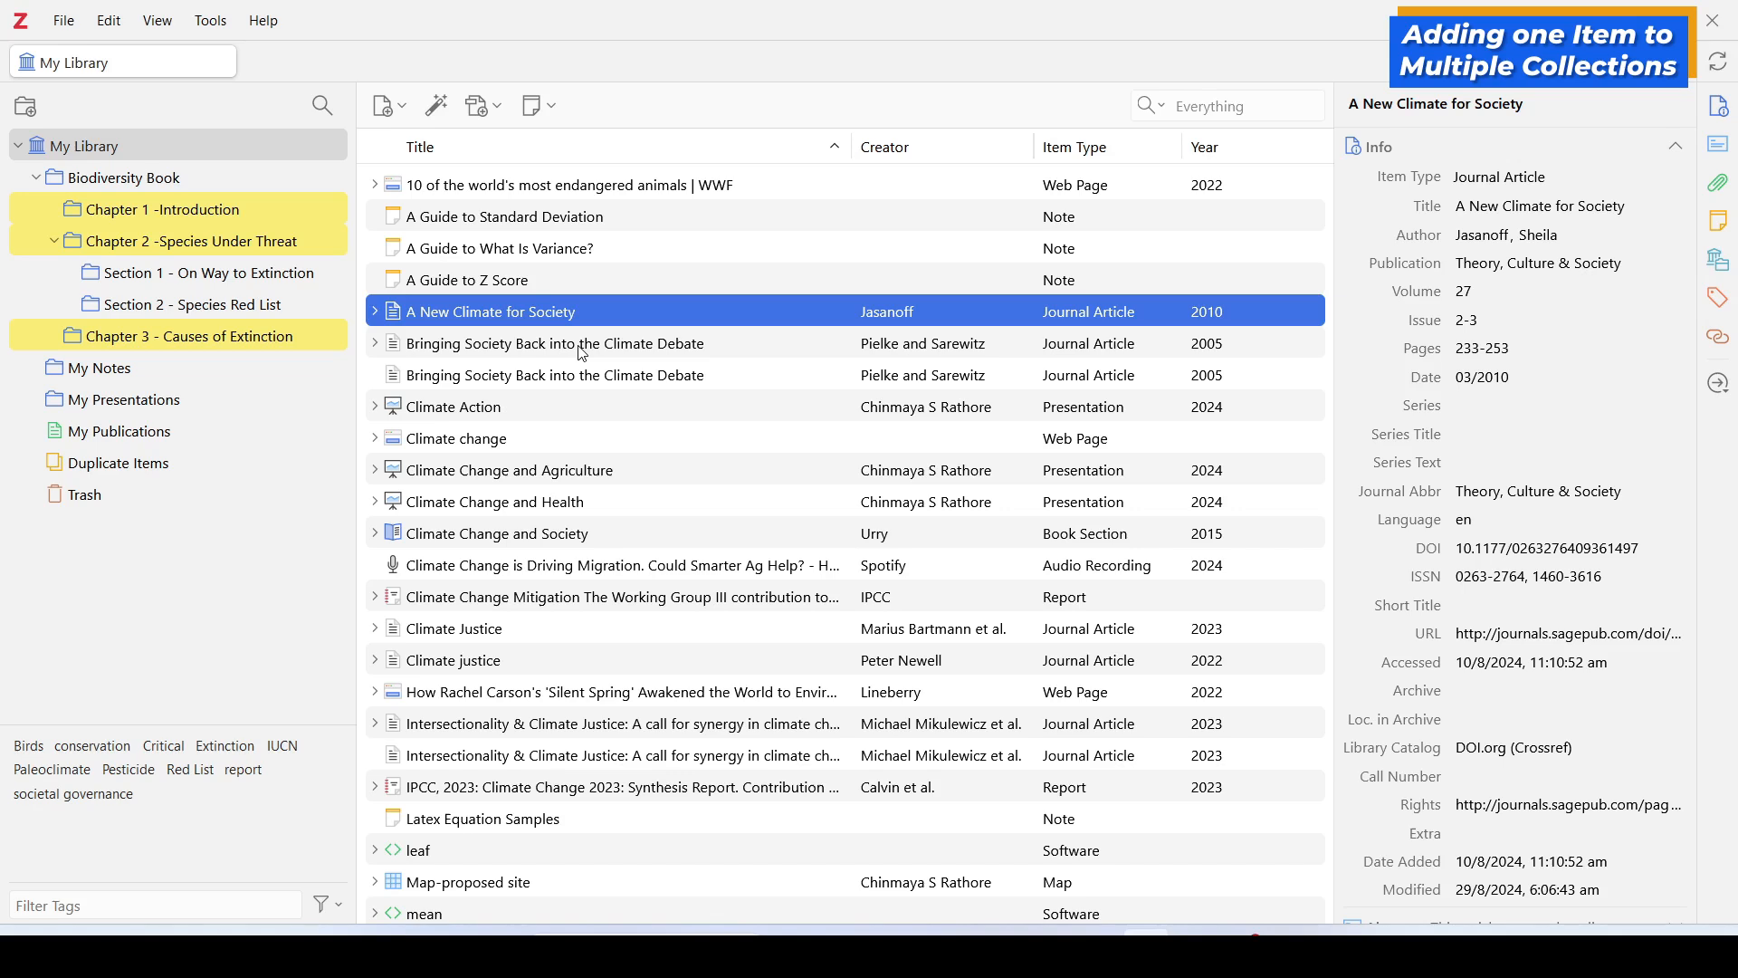
Step: Highlight once more the collections that hold the selected article "A New Climate for Society"
key(ctrl)
key(ctrl)
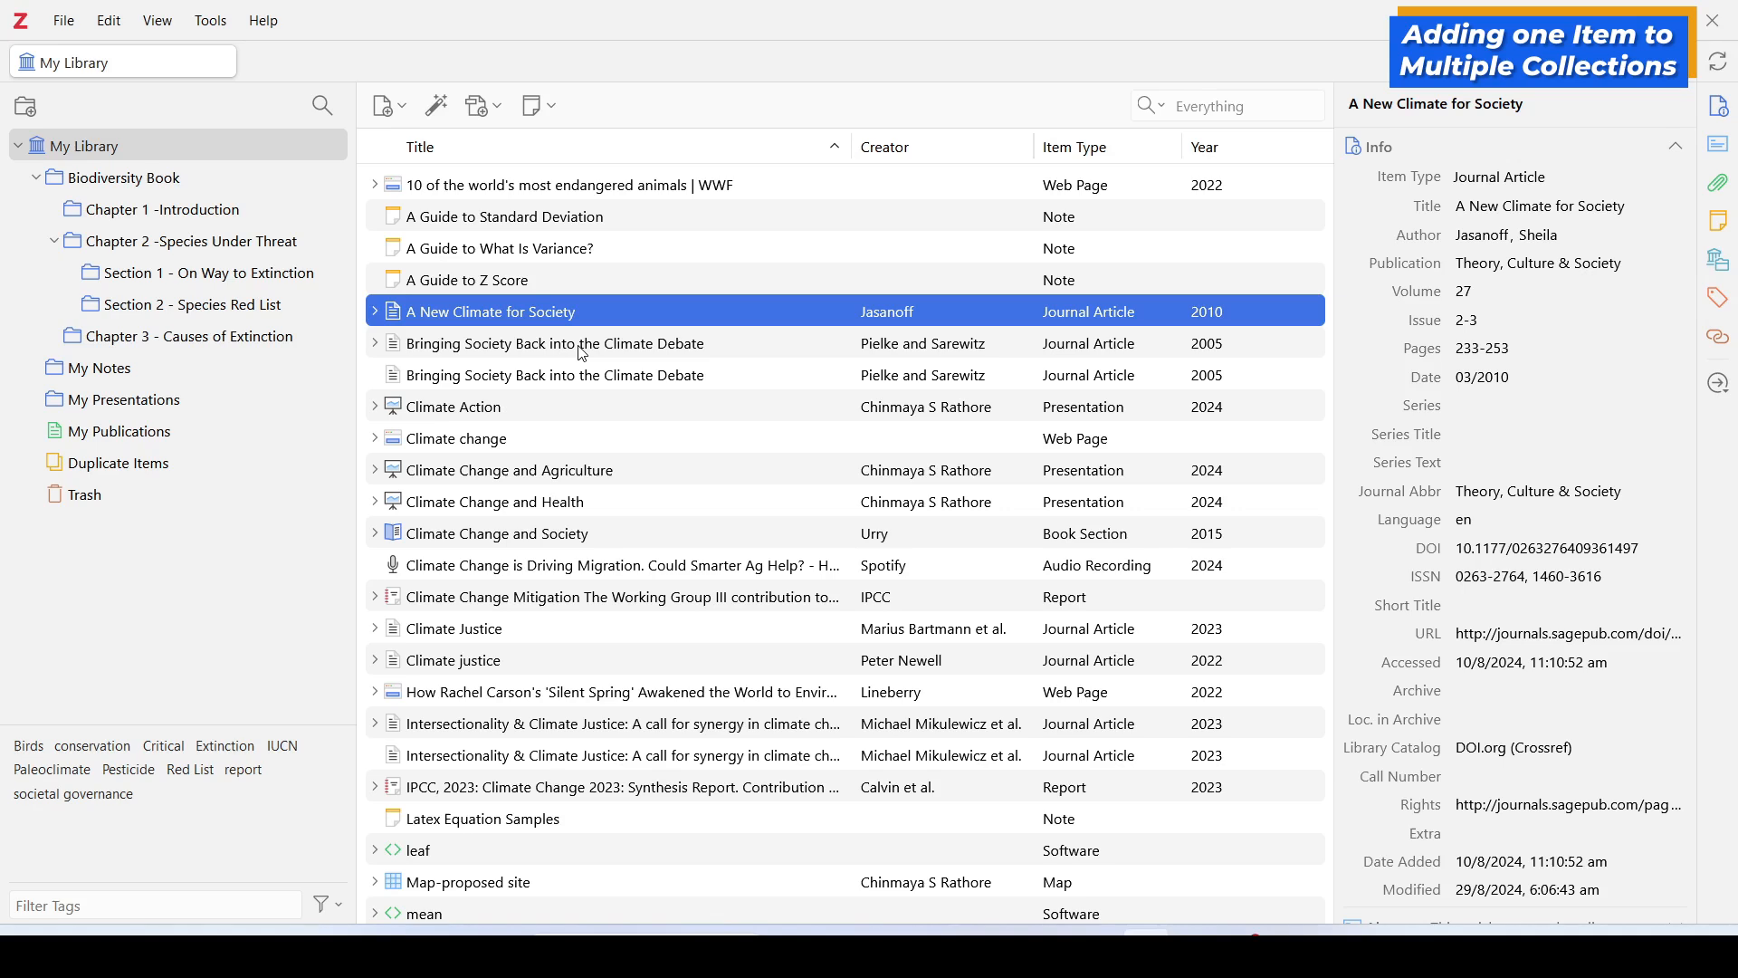
key(ctrl)
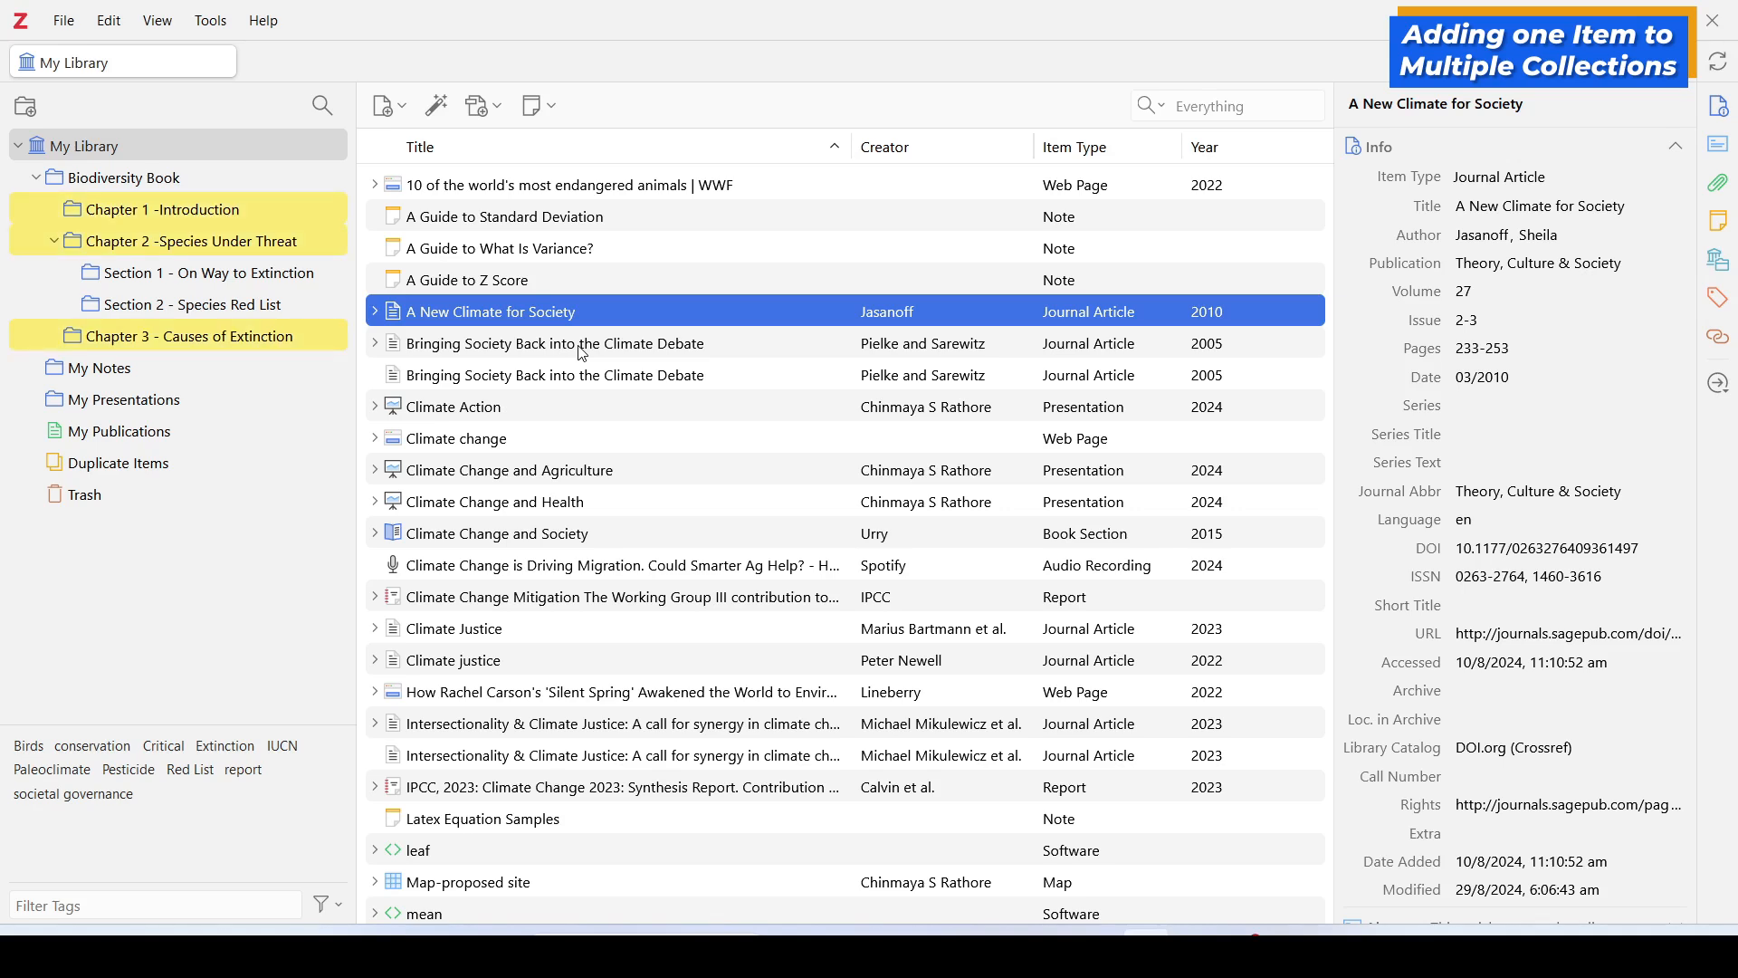
key(ctrl)
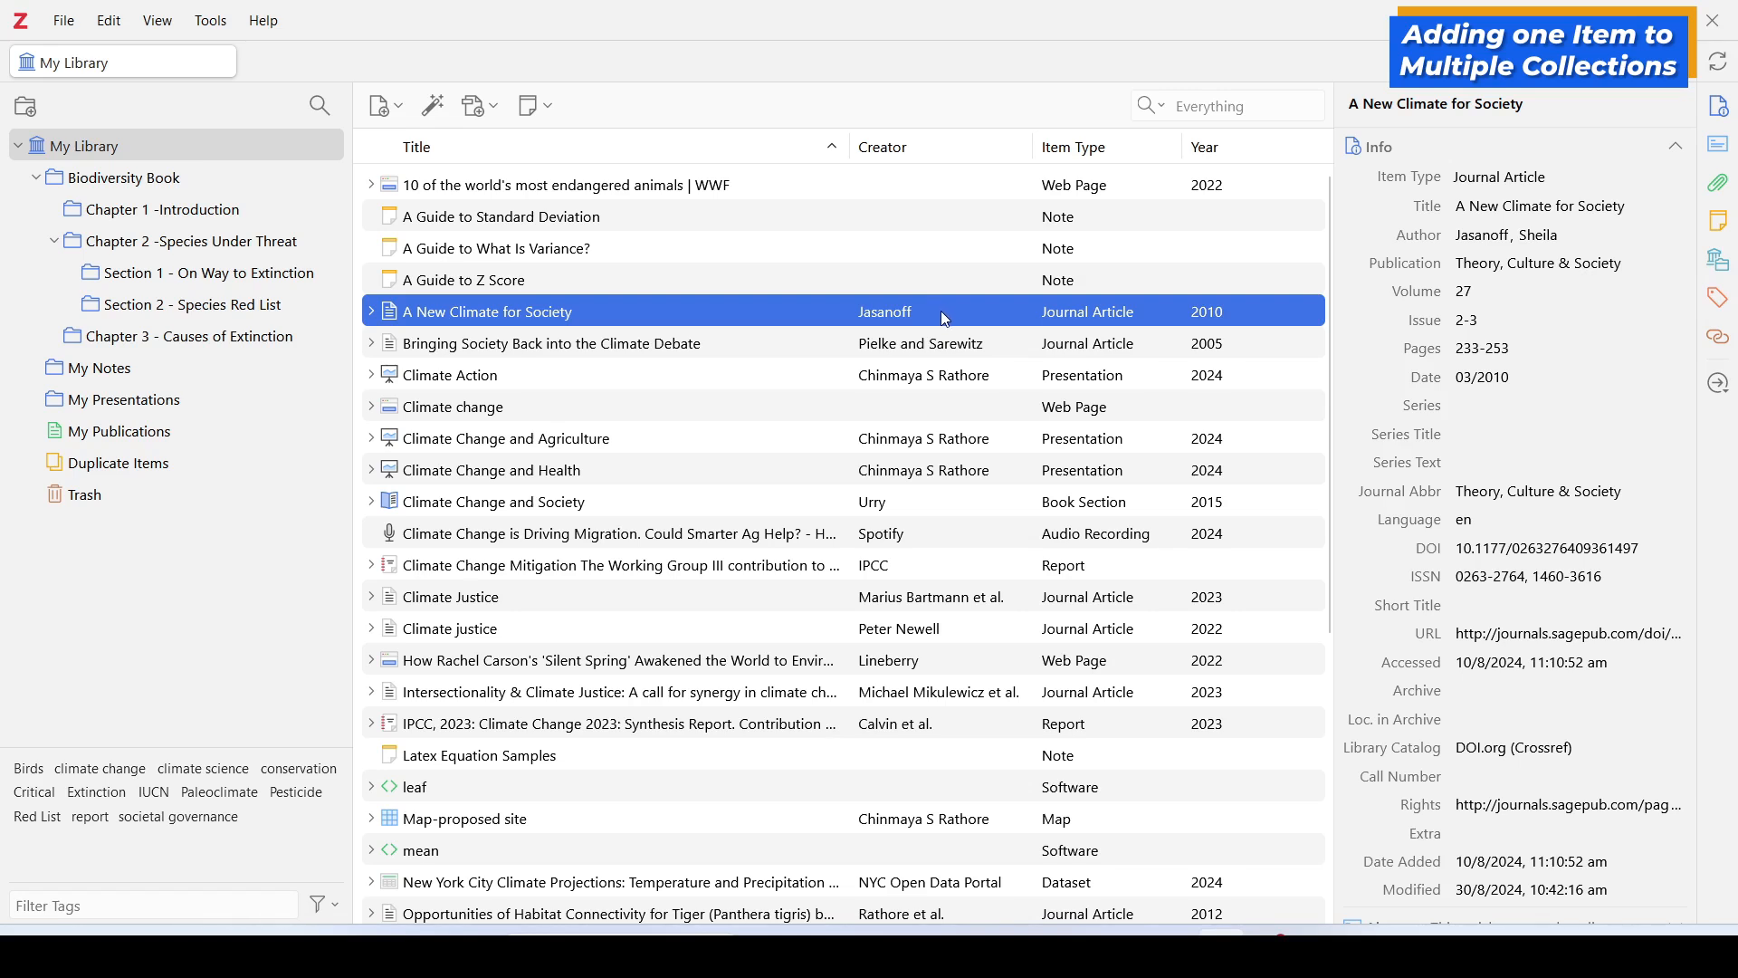
Step: List the libraries and collections holding "A New Climate for Society", open Chapter 1 from that list, and return to My Library
click(1724, 272)
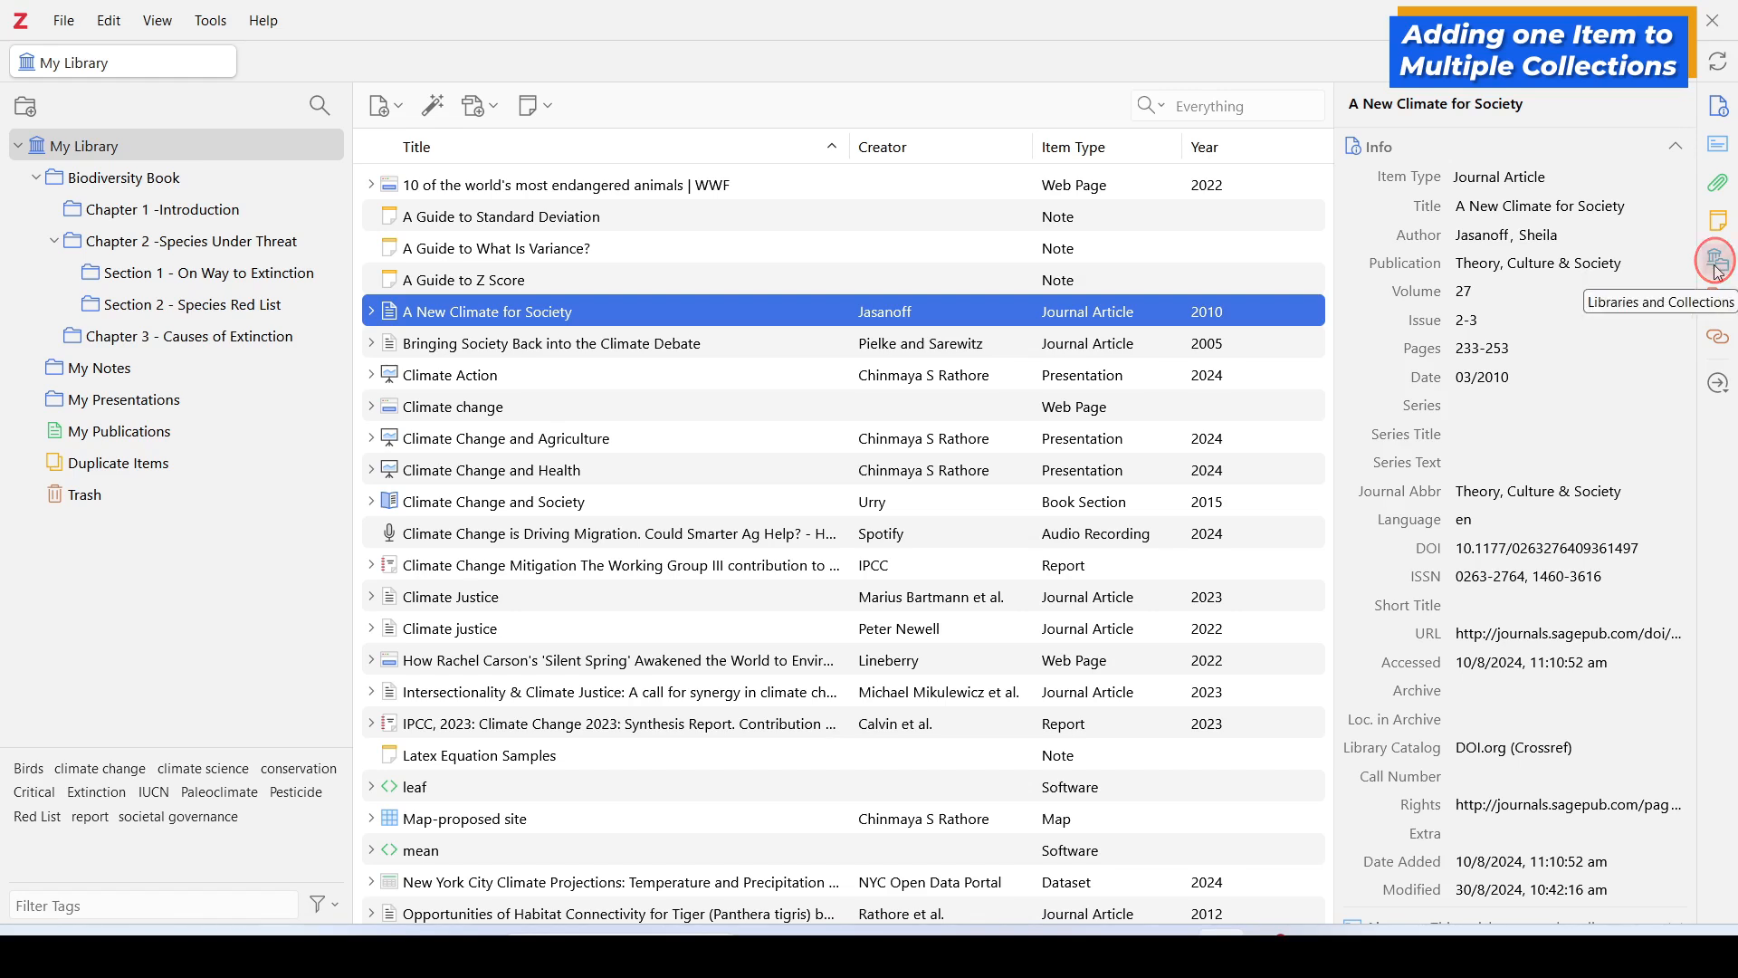
click(1721, 272)
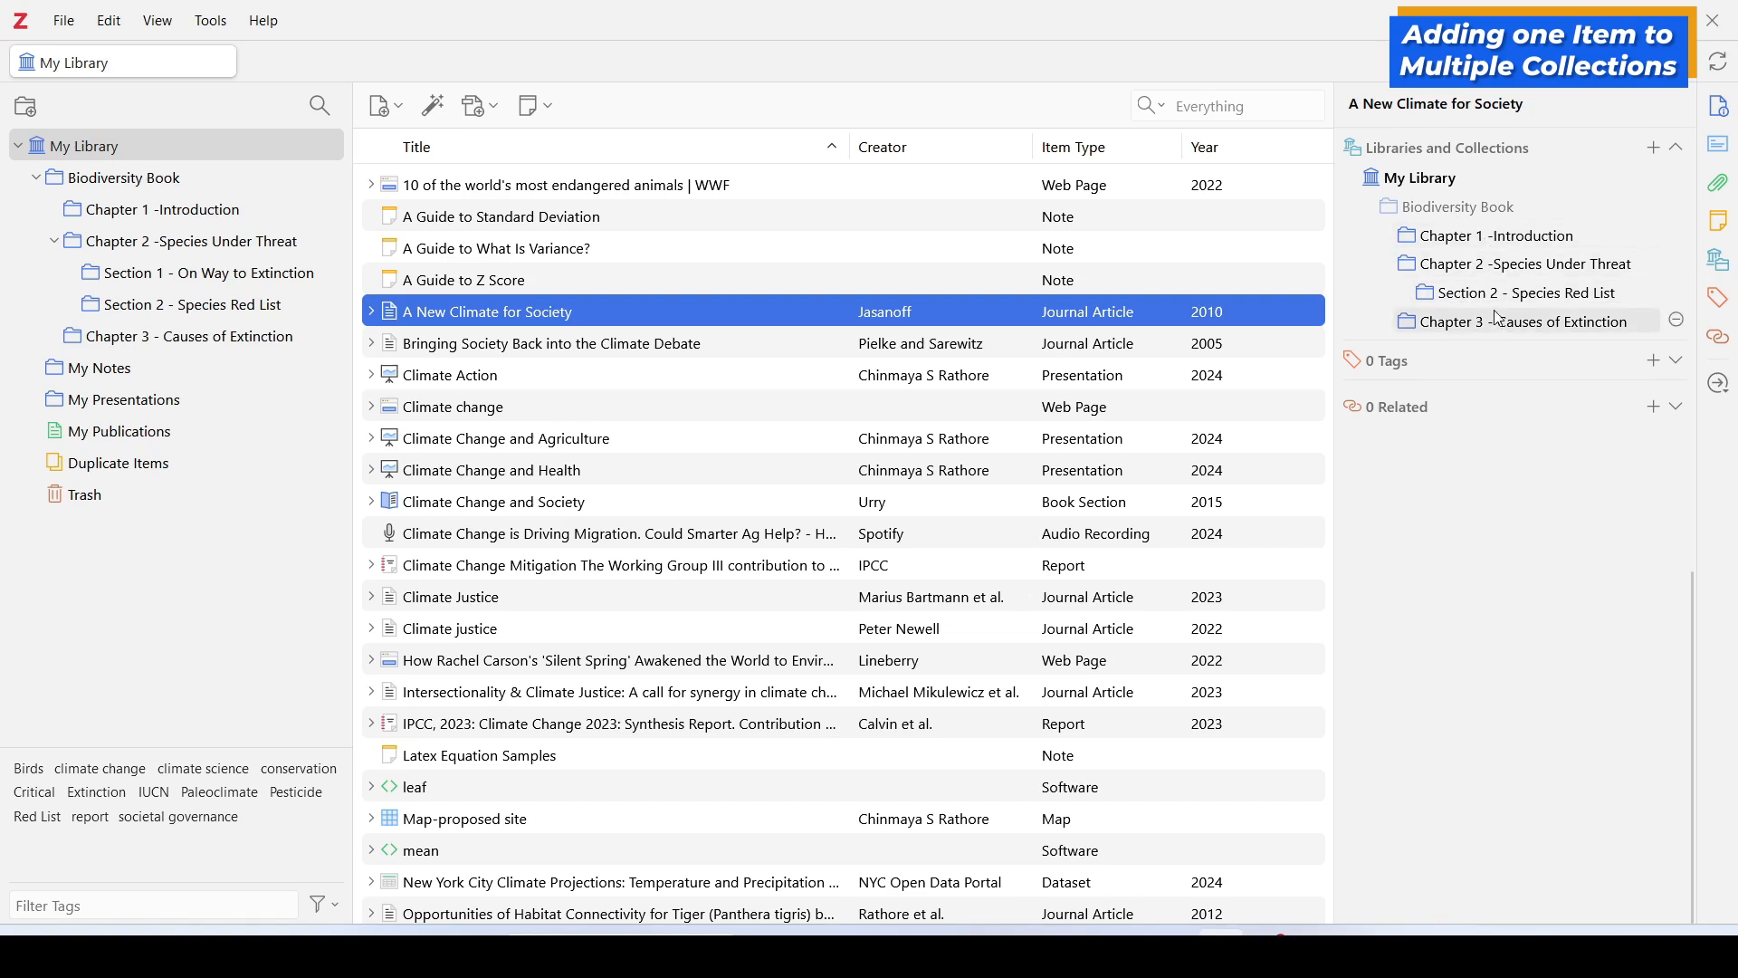
click(1509, 237)
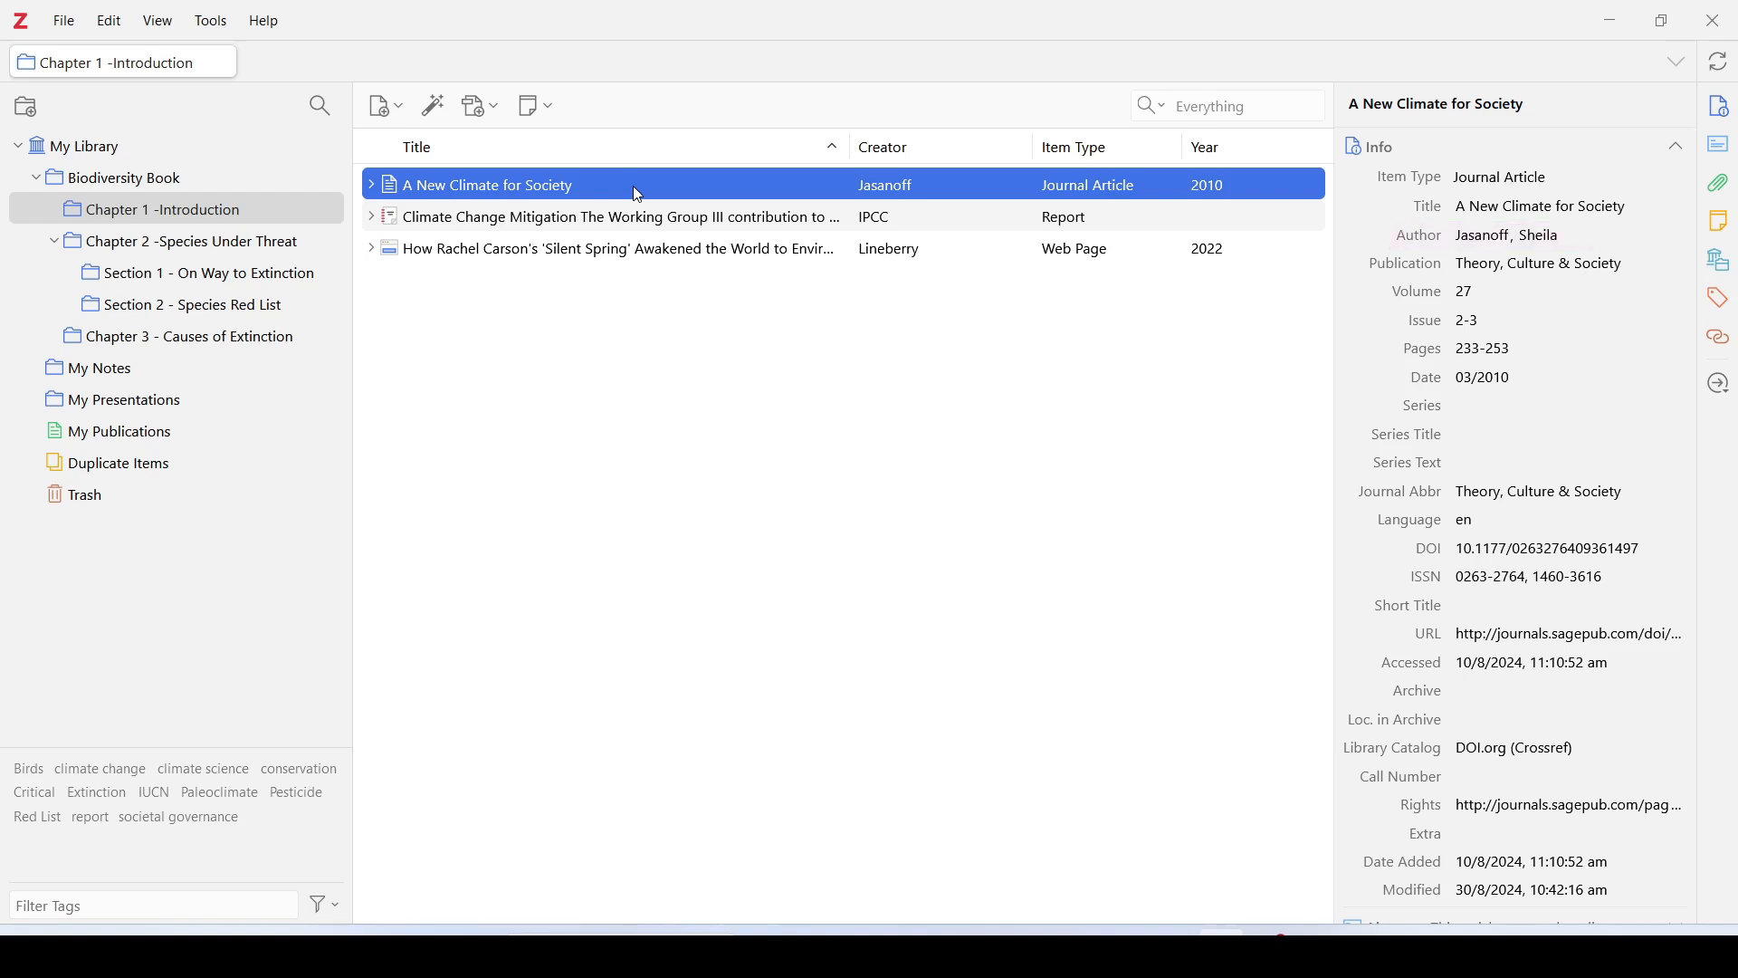
click(215, 145)
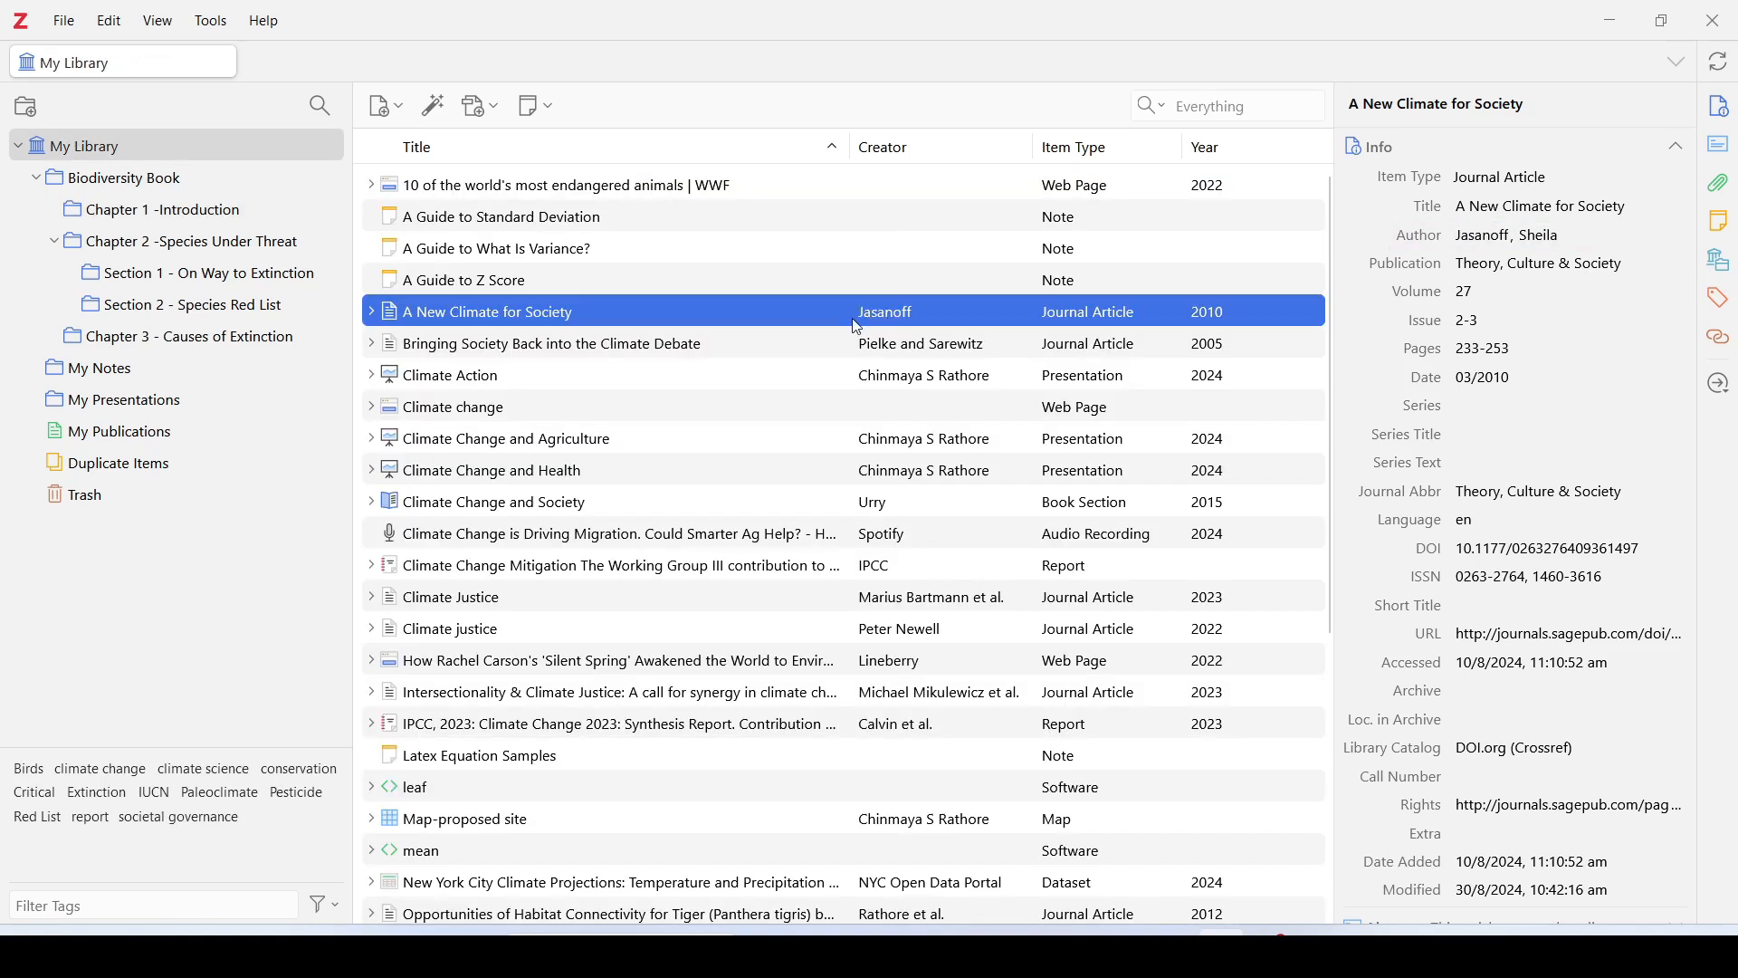
Step: Check the collection membership of "Climate Change and Society" and of "A New Climate for Society" in My Library
click(581, 507)
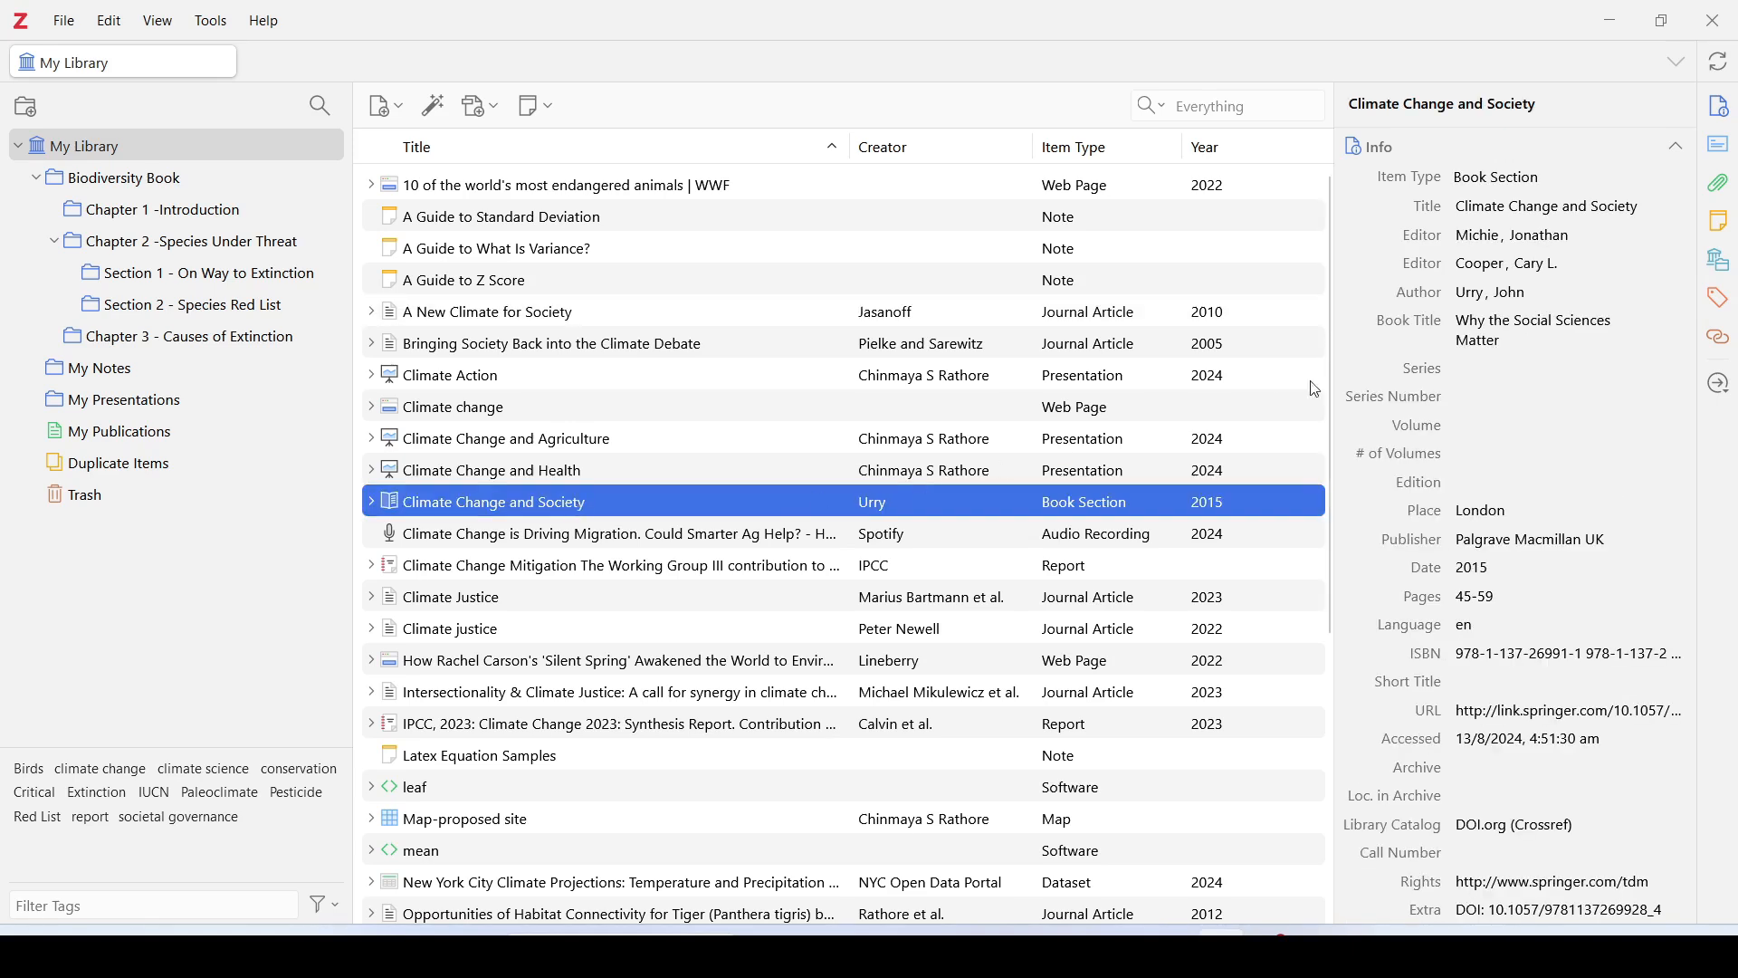
click(1723, 276)
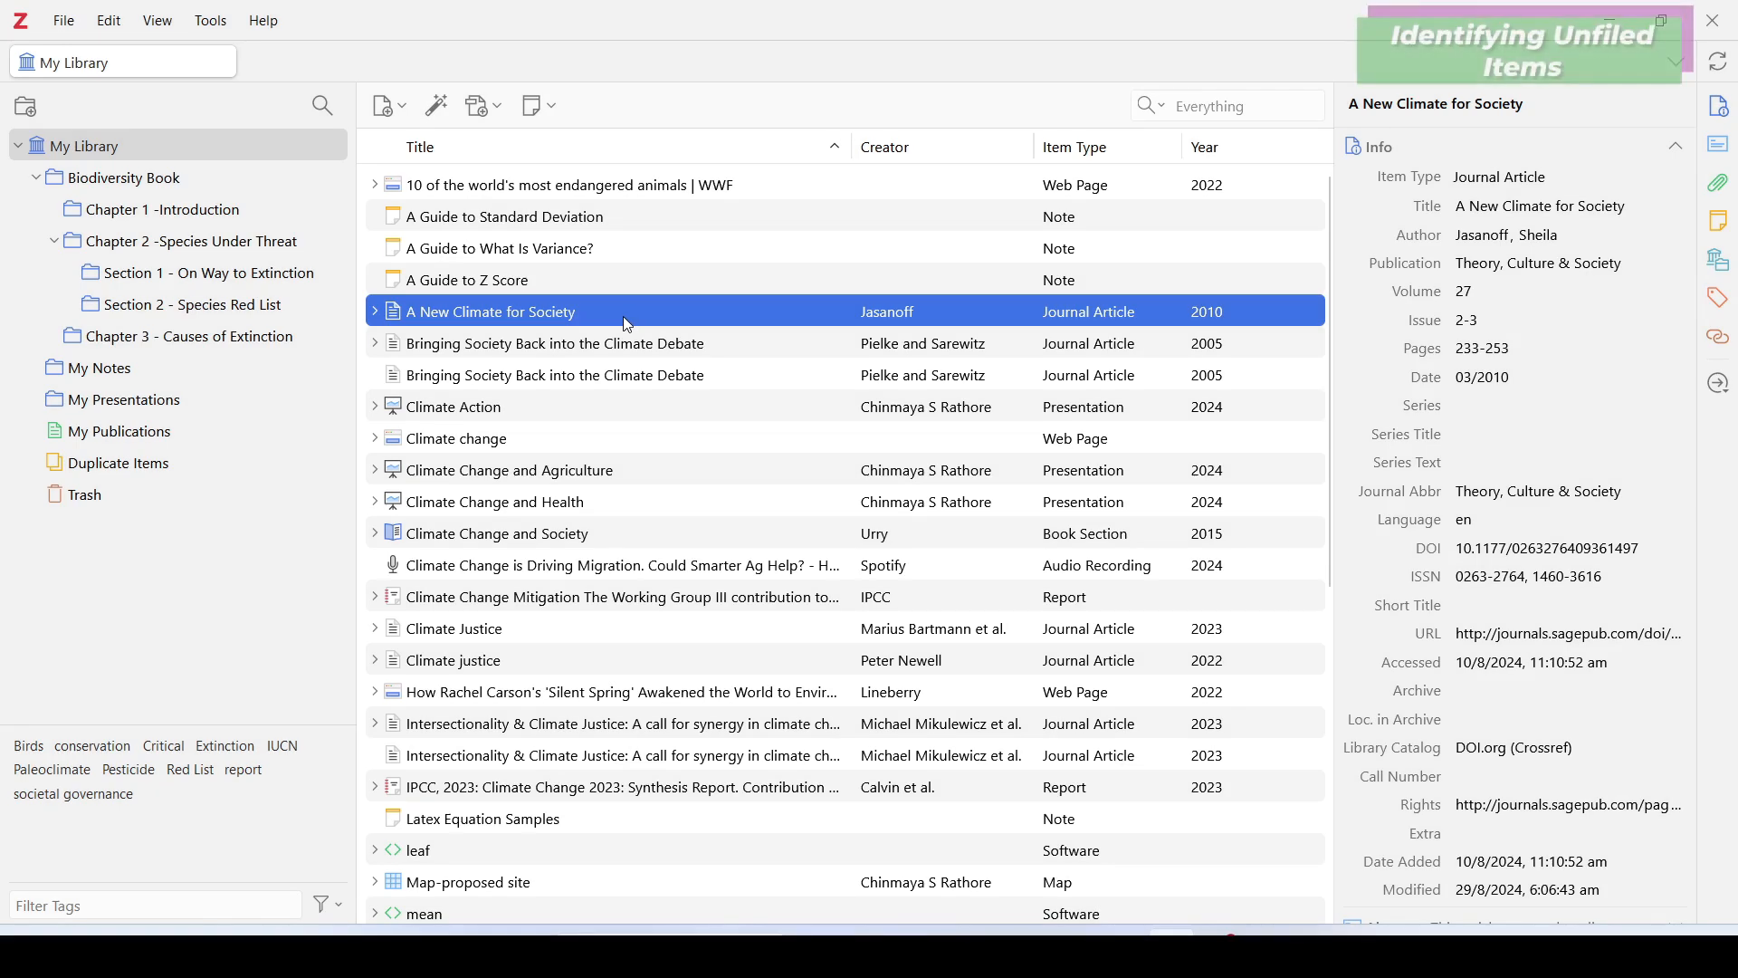
key(ctrl)
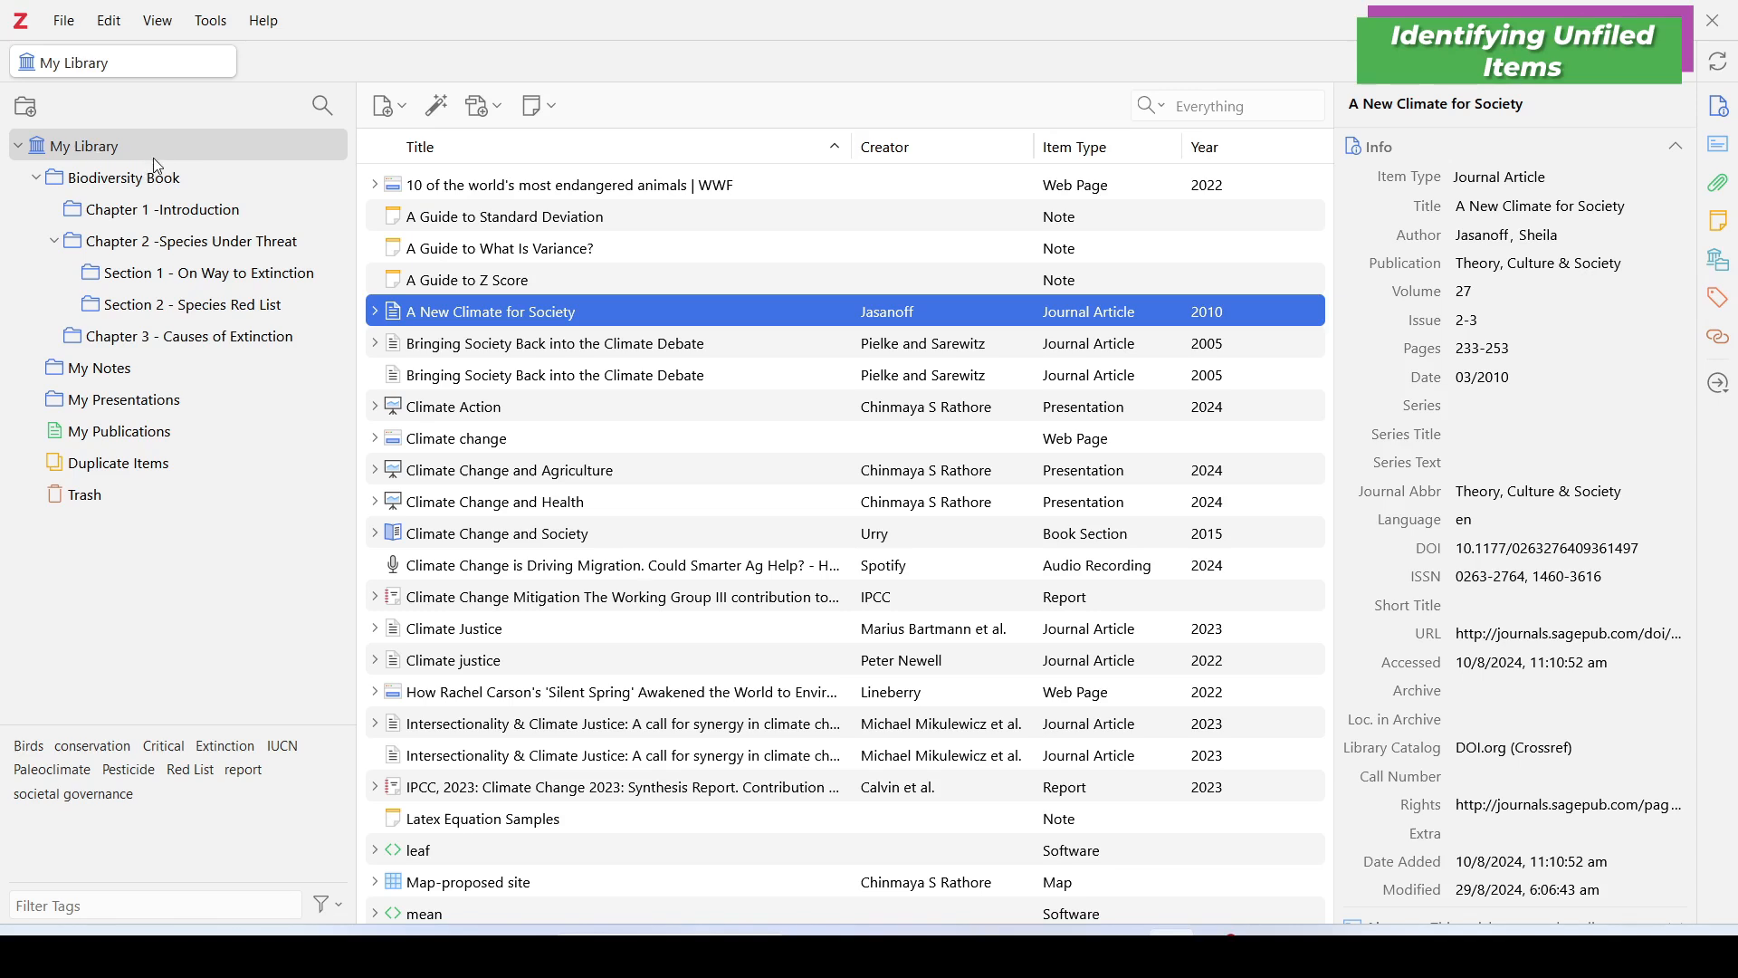
Step: Show the unfiled items of My Library and open the Unfiled Items collection
right_click(176, 144)
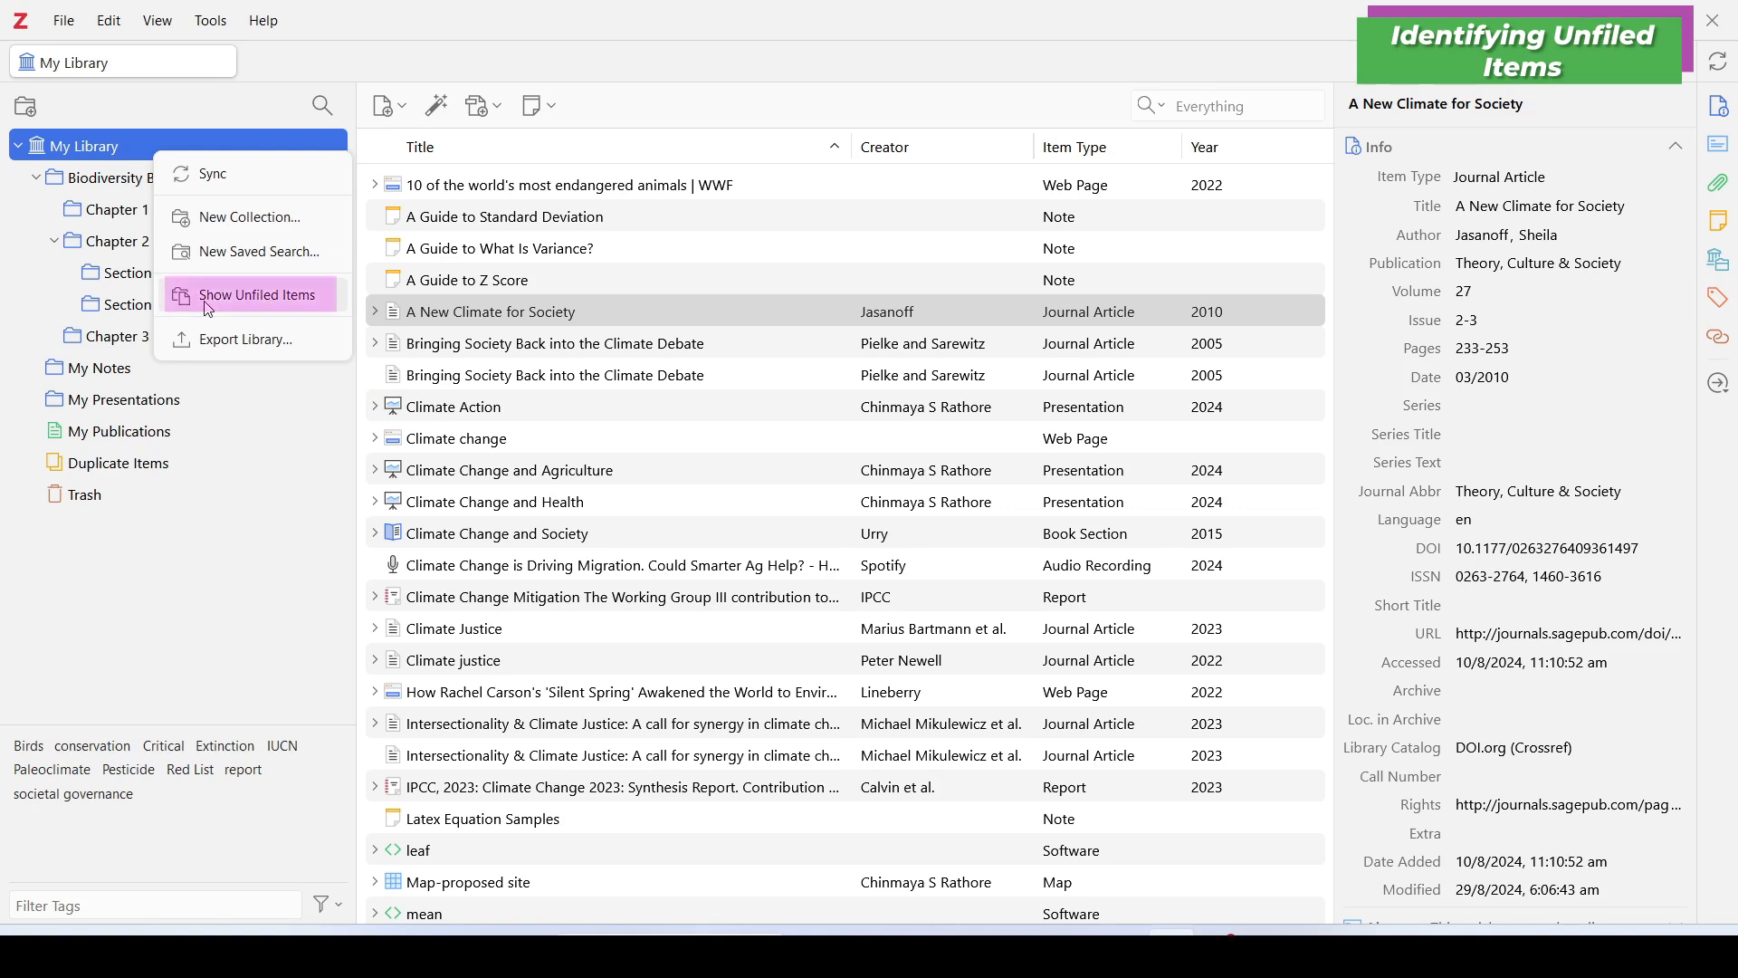
click(326, 305)
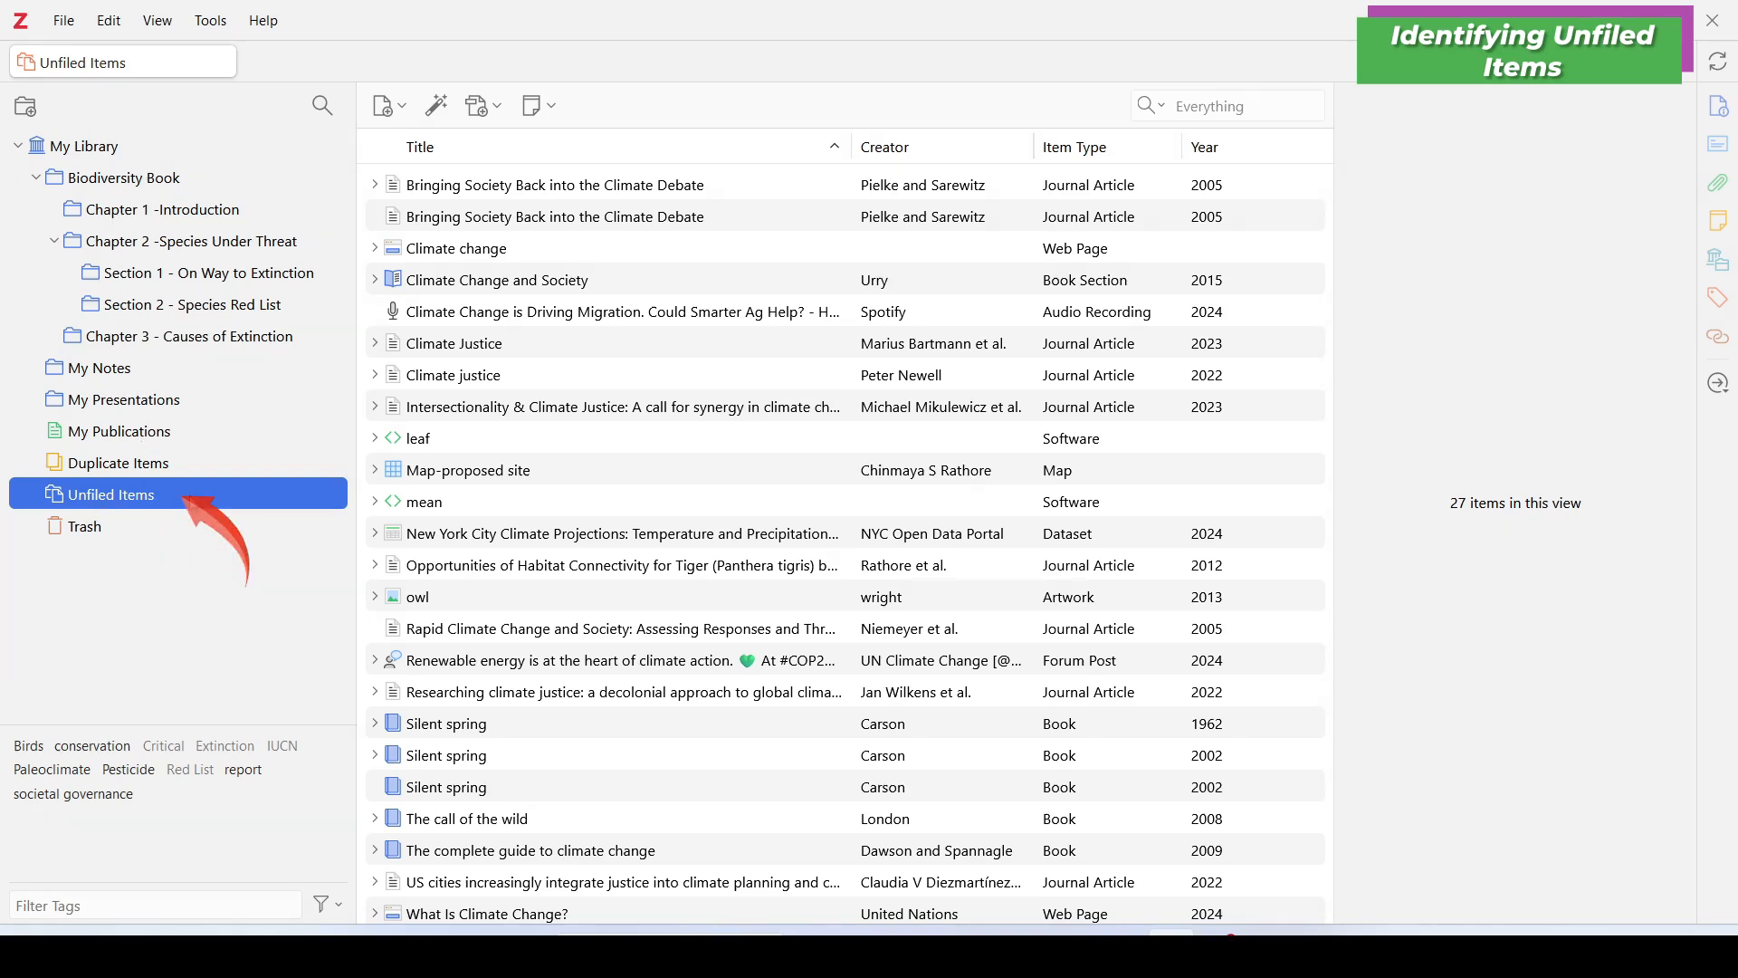
click(120, 530)
click(127, 499)
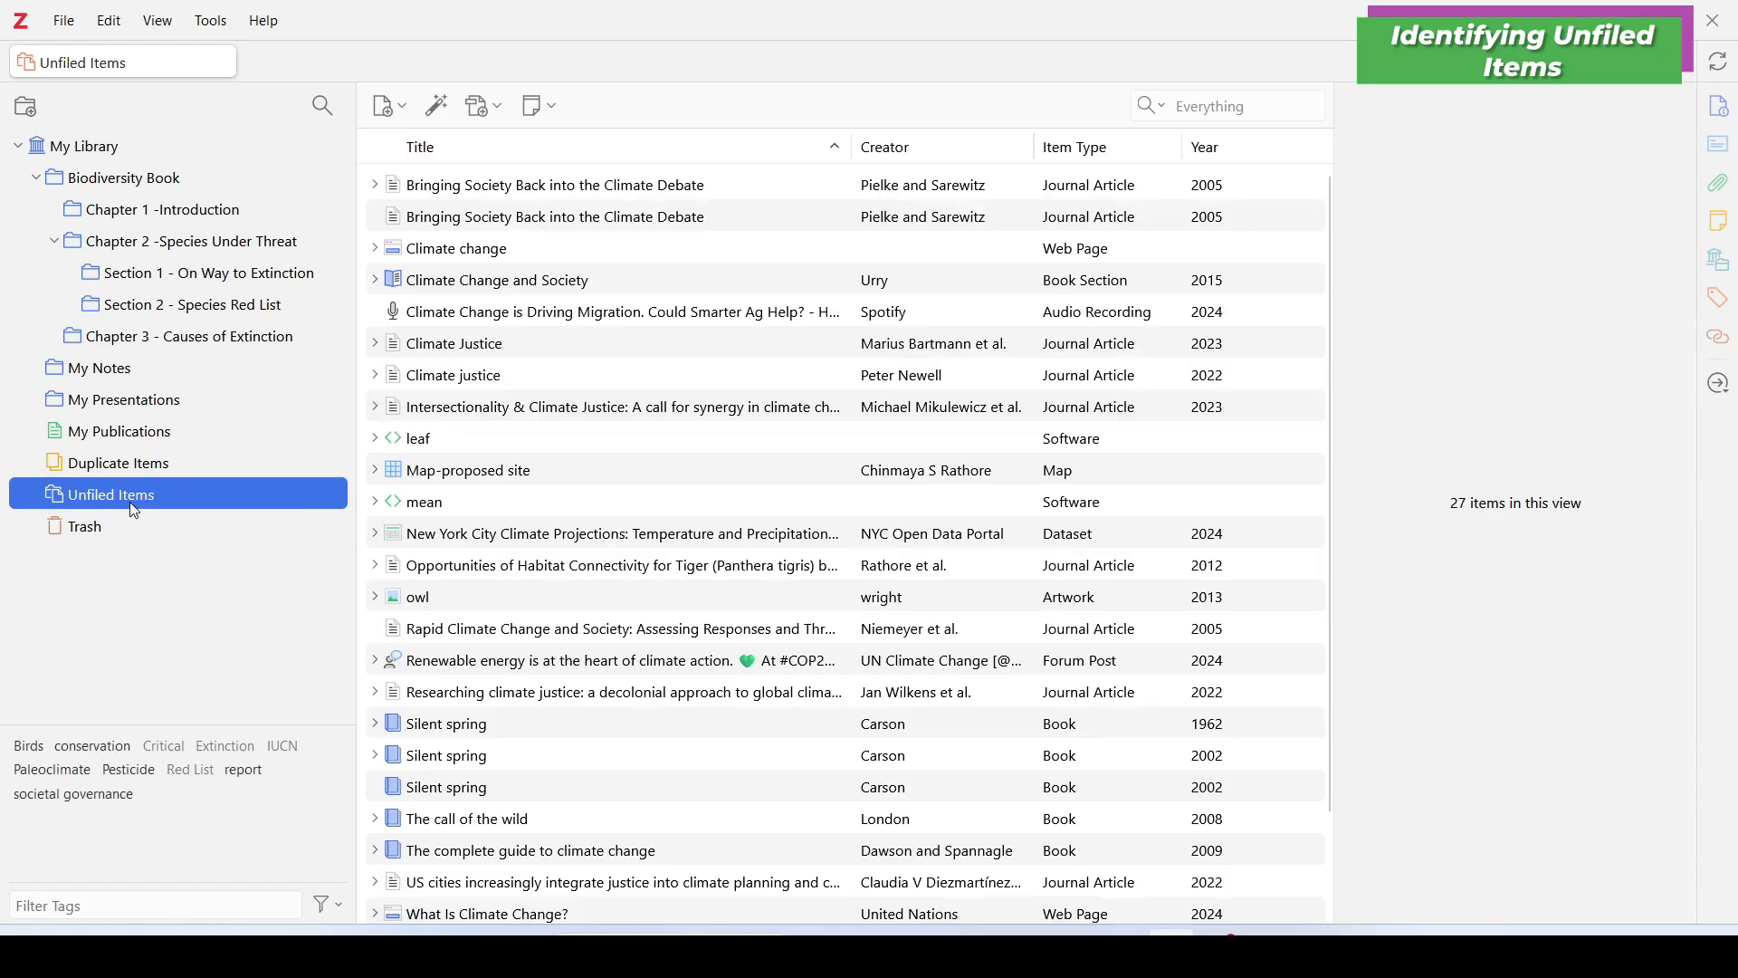
Step: Look through the whole list of unfiled items and hide the Unfiled Items collection from the library tree
scroll(568, 558, down, 3)
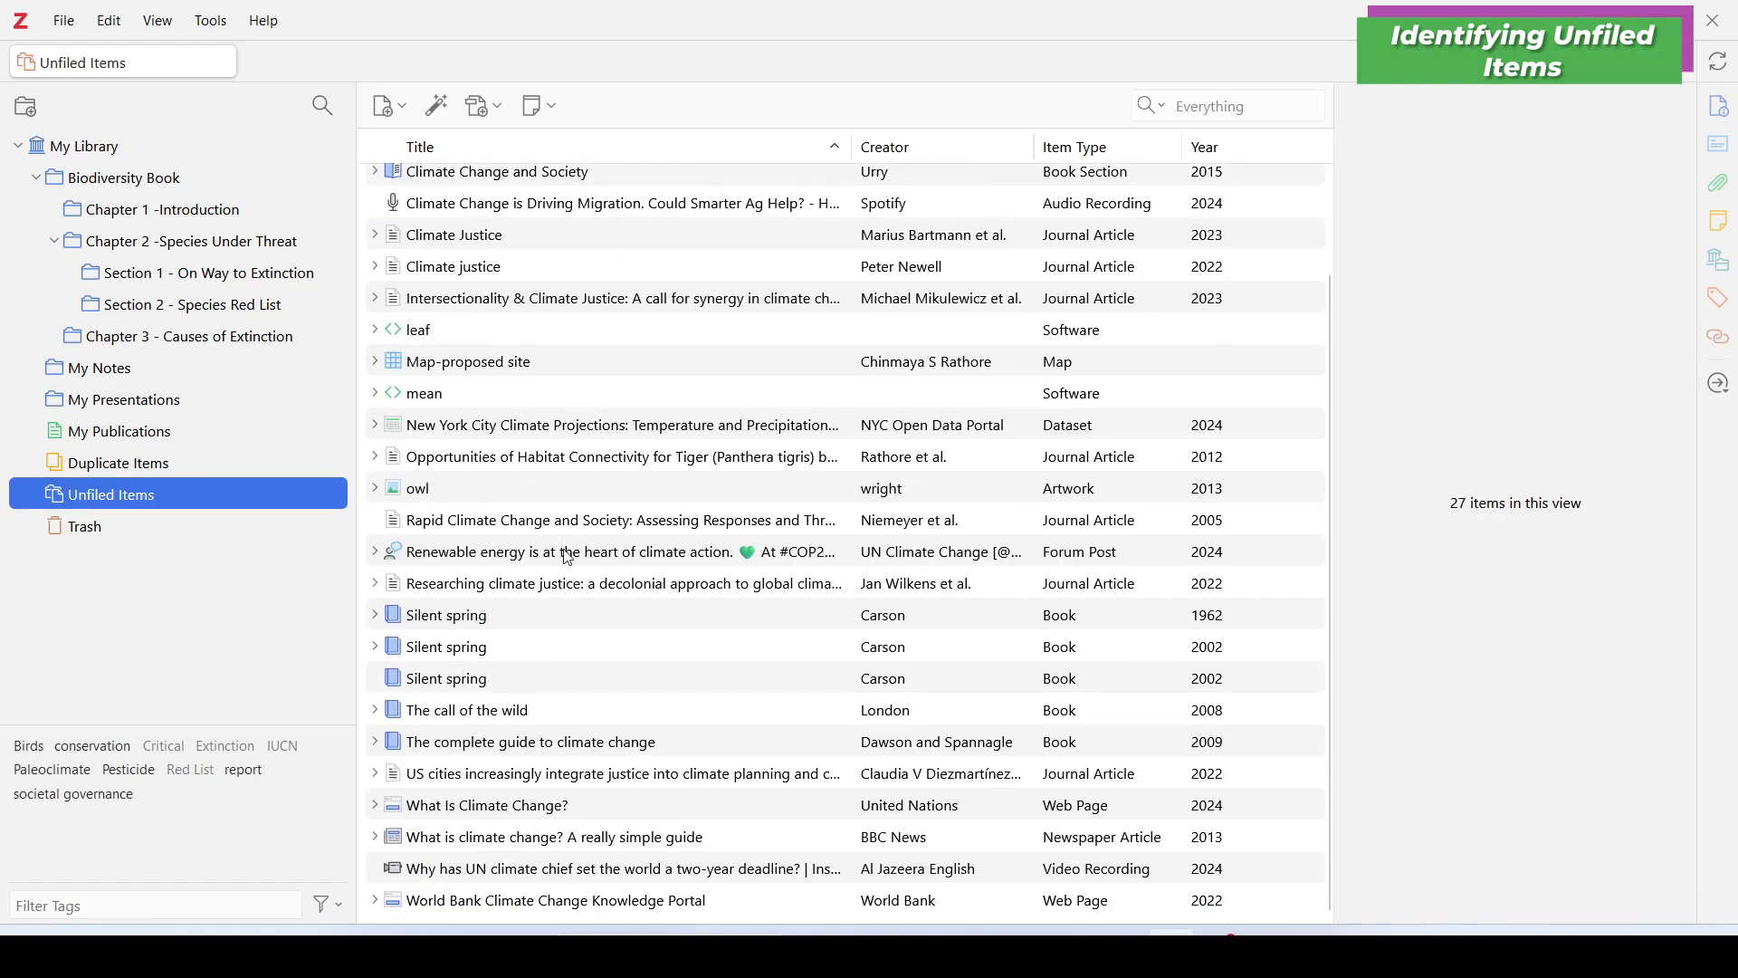
scroll(563, 552, up, 3)
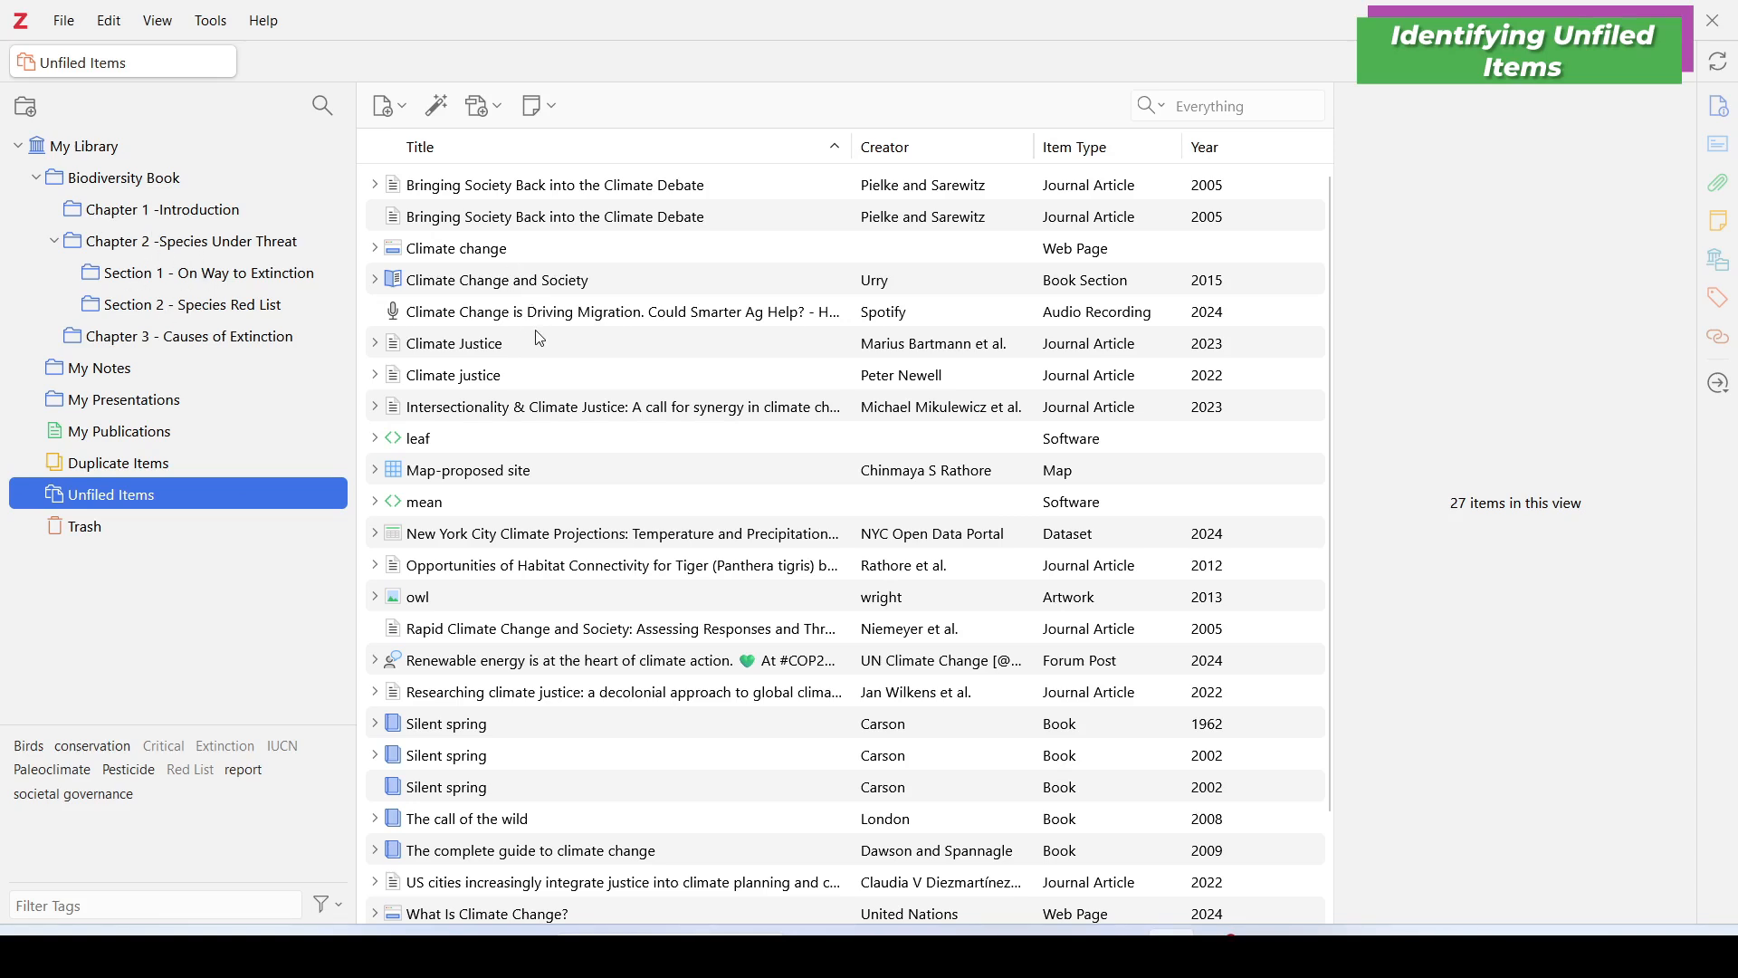
scroll(566, 385, down, 3)
scroll(572, 389, up, 3)
scroll(512, 331, down, 3)
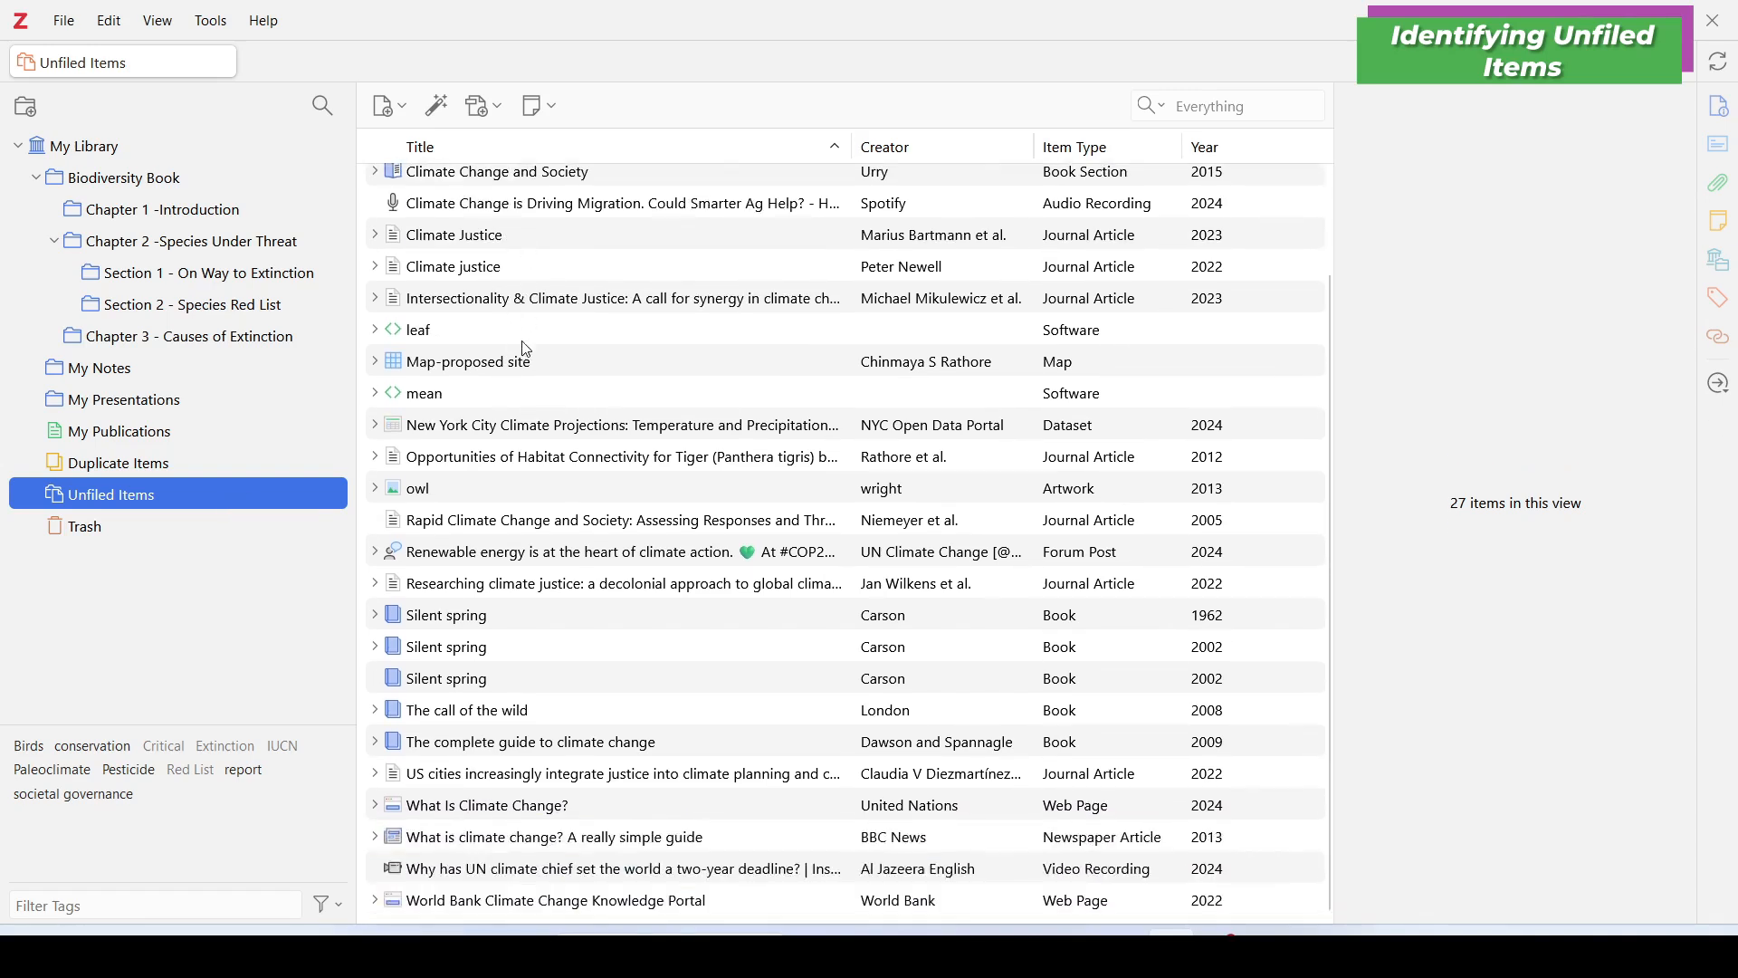
scroll(510, 341, up, 3)
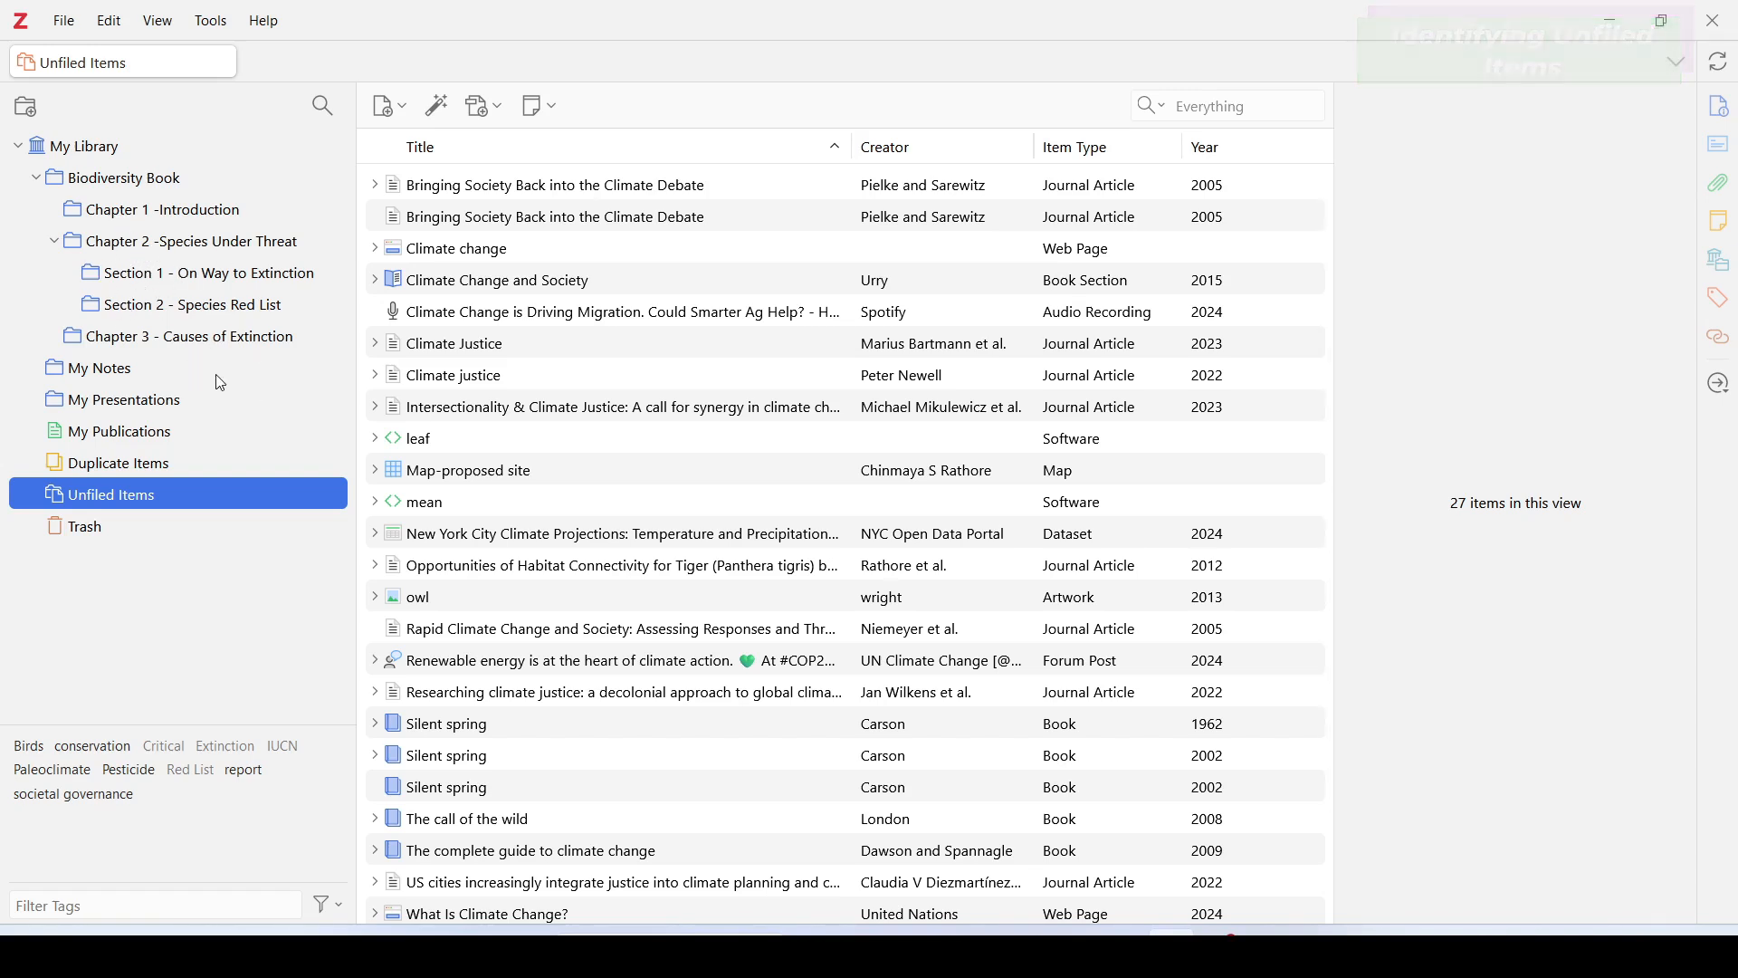
right_click(201, 493)
click(286, 531)
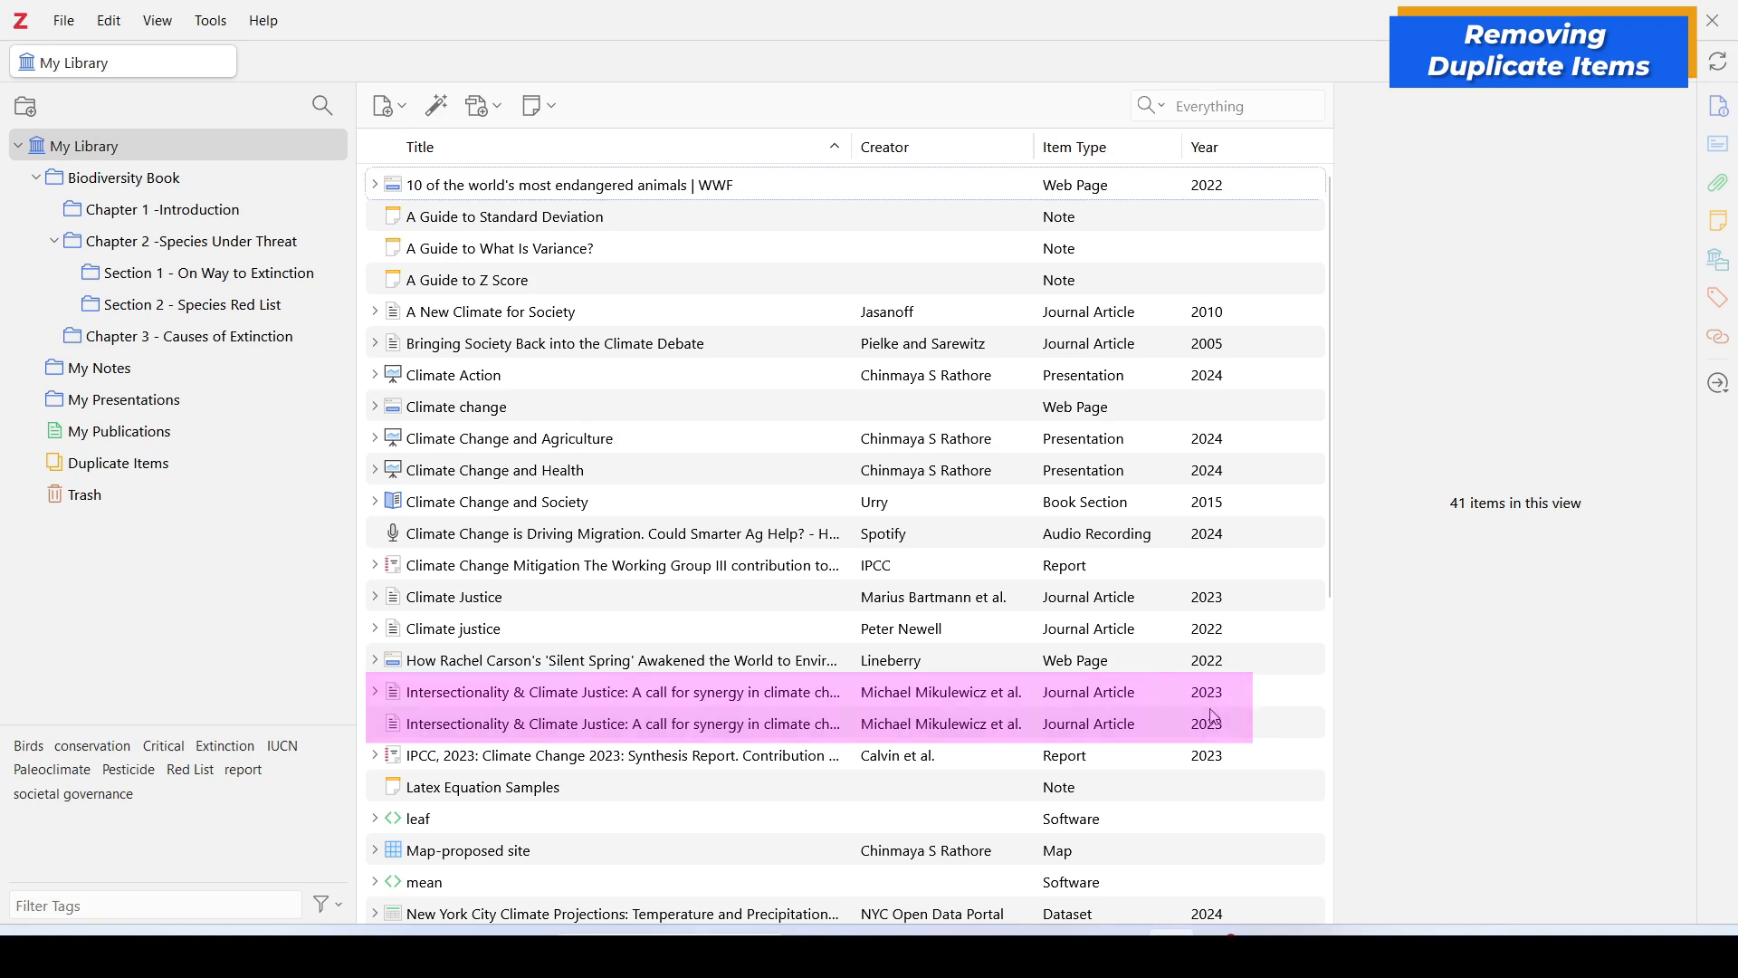
Step: Look through My Library for repeated entries and open the Duplicate Items collection
scroll(967, 685, down, 4)
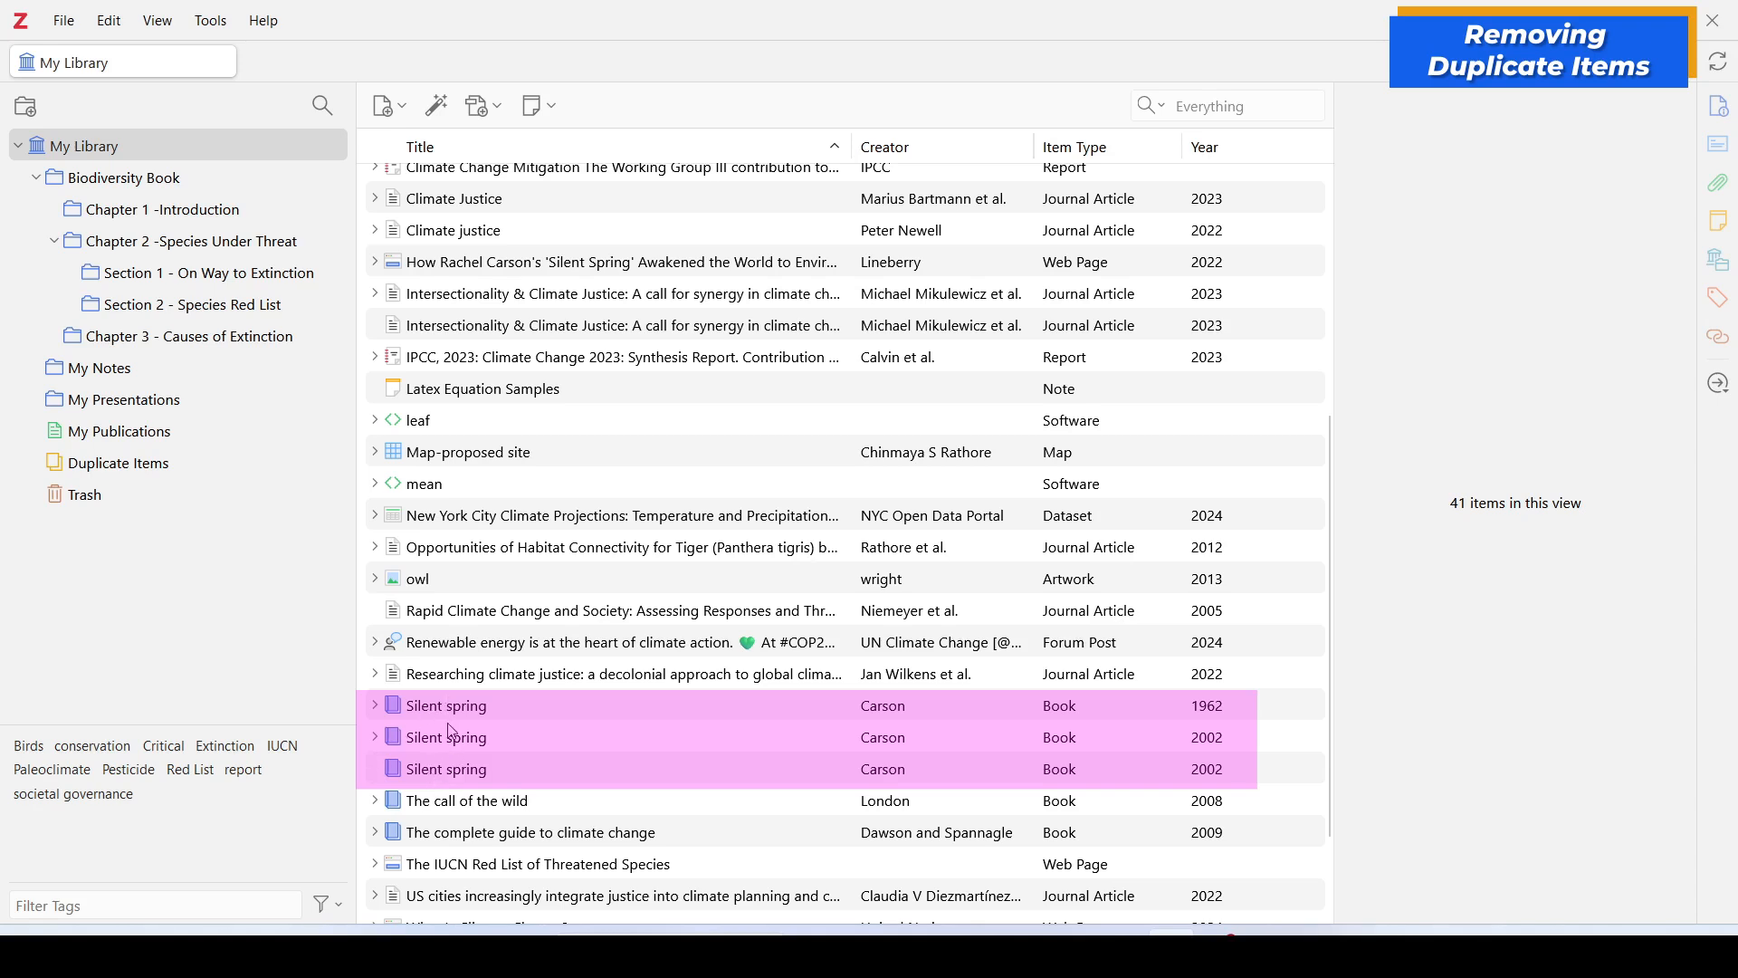
scroll(452, 731, up, 1)
scroll(452, 732, up, 4)
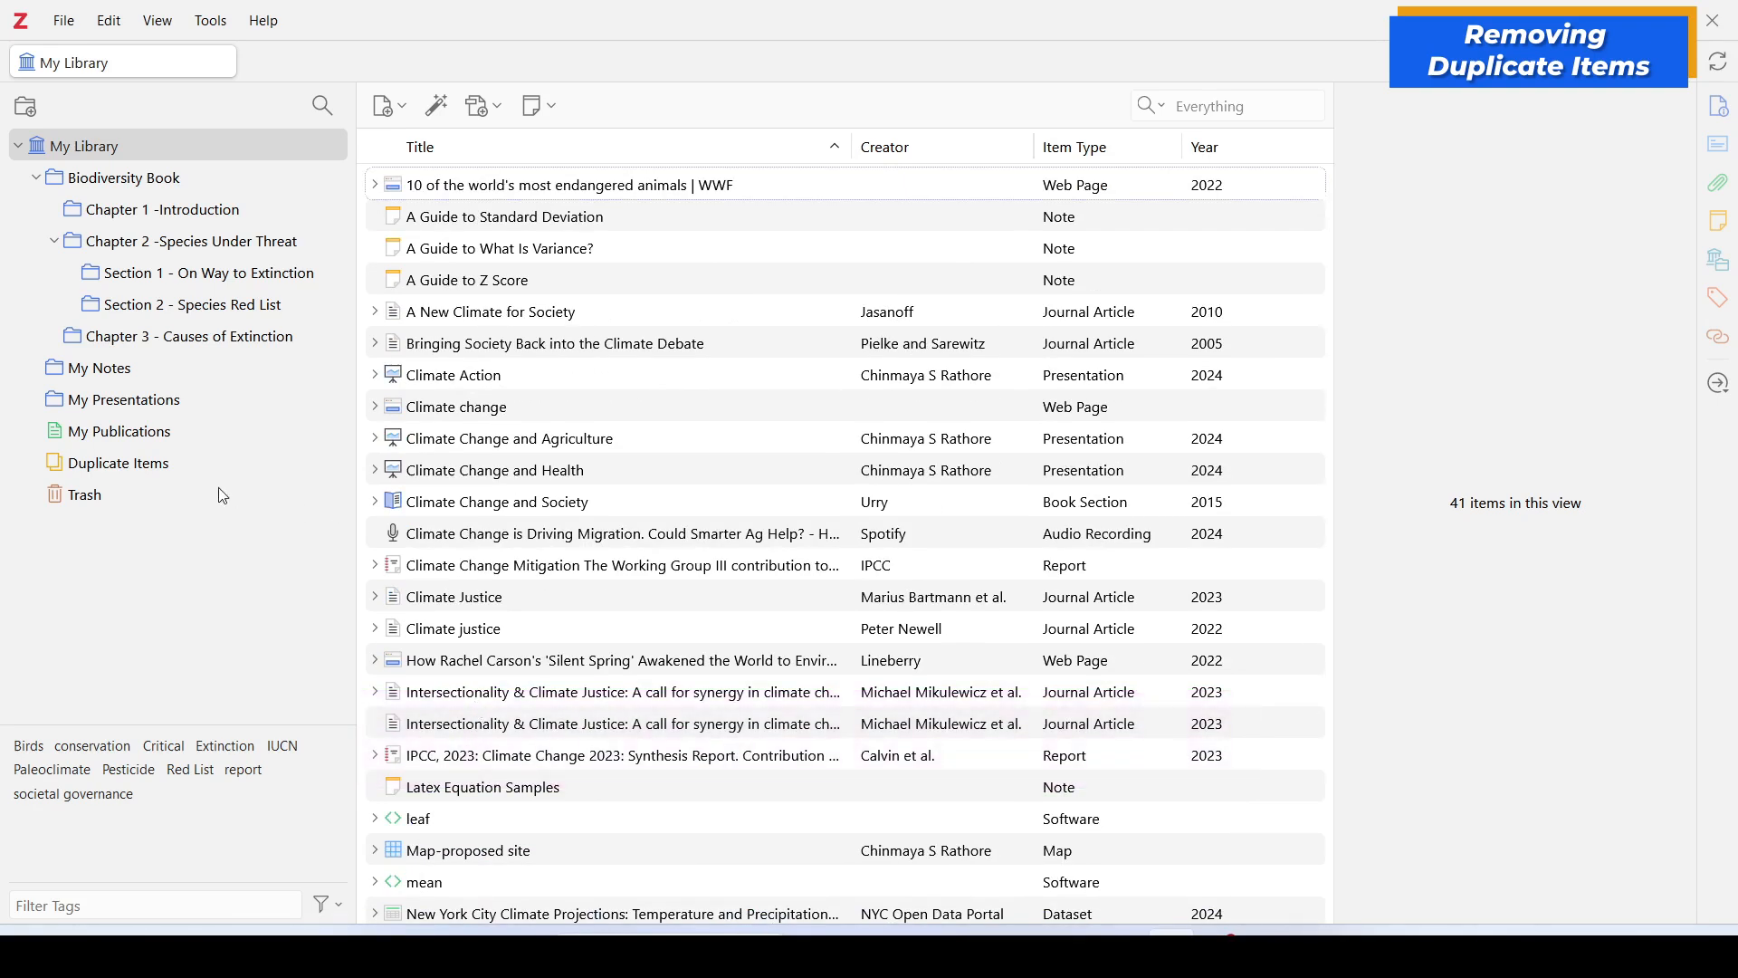
click(124, 464)
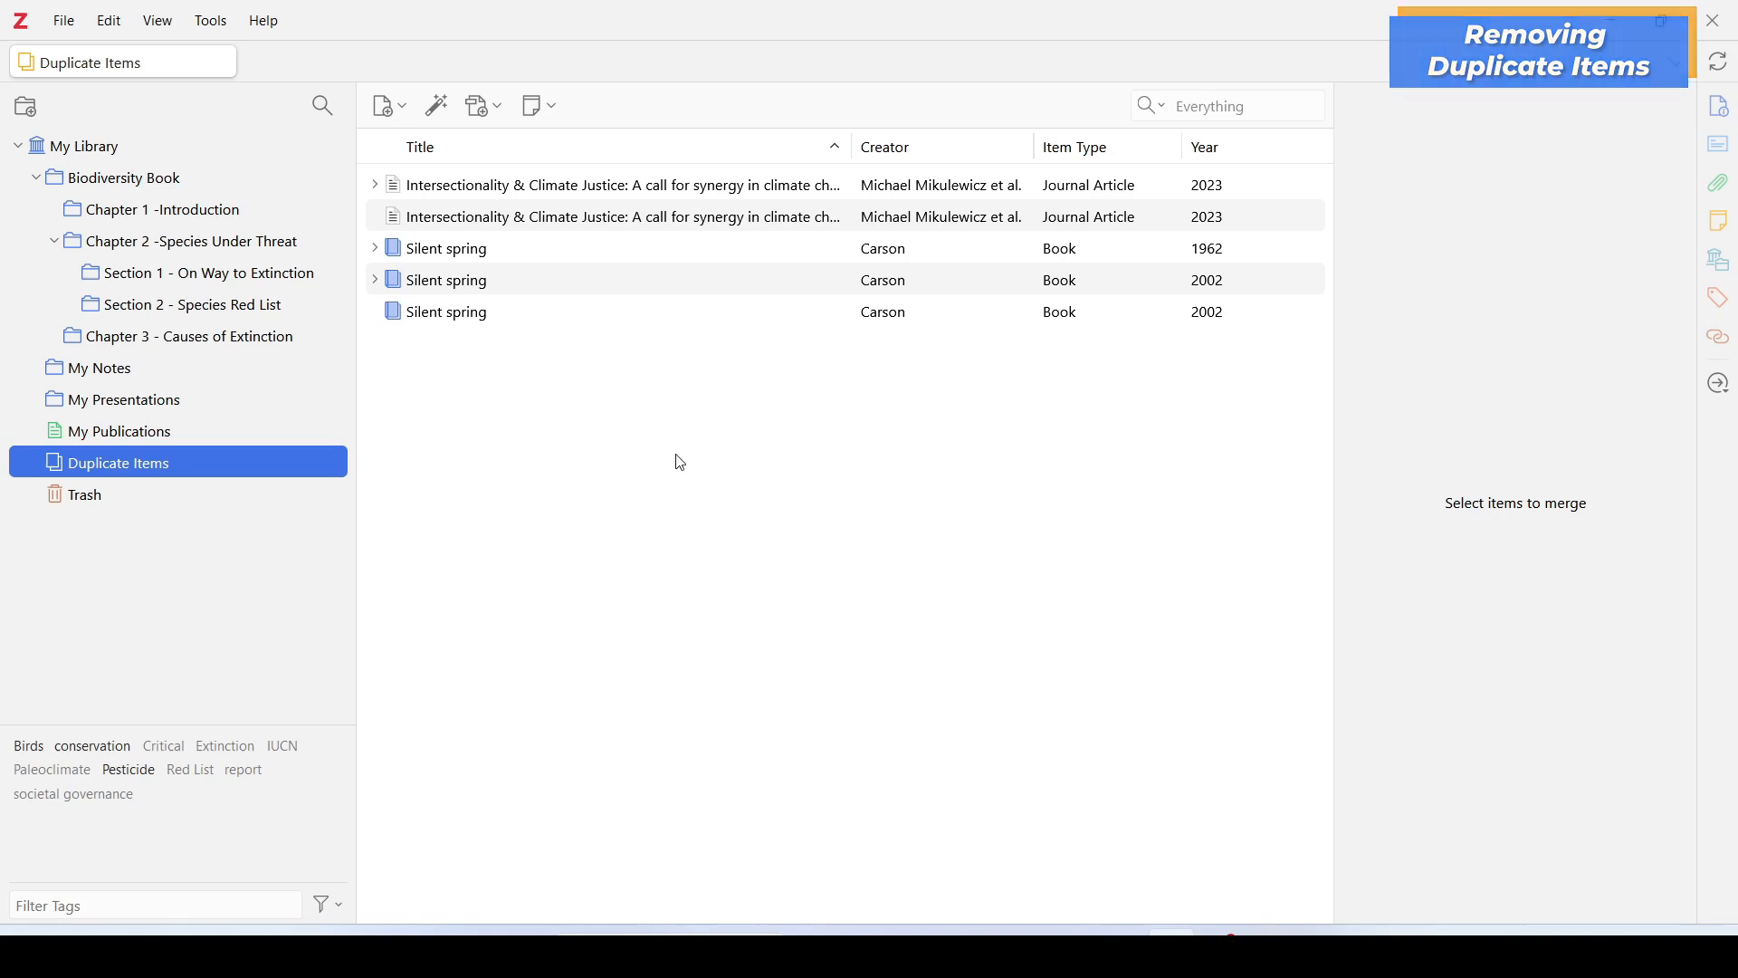
Step: Examine the duplicate "Intersectionality & Climate Justice" articles, expanding the first copy's attachment and viewing that copy's full details on its own
click(526, 188)
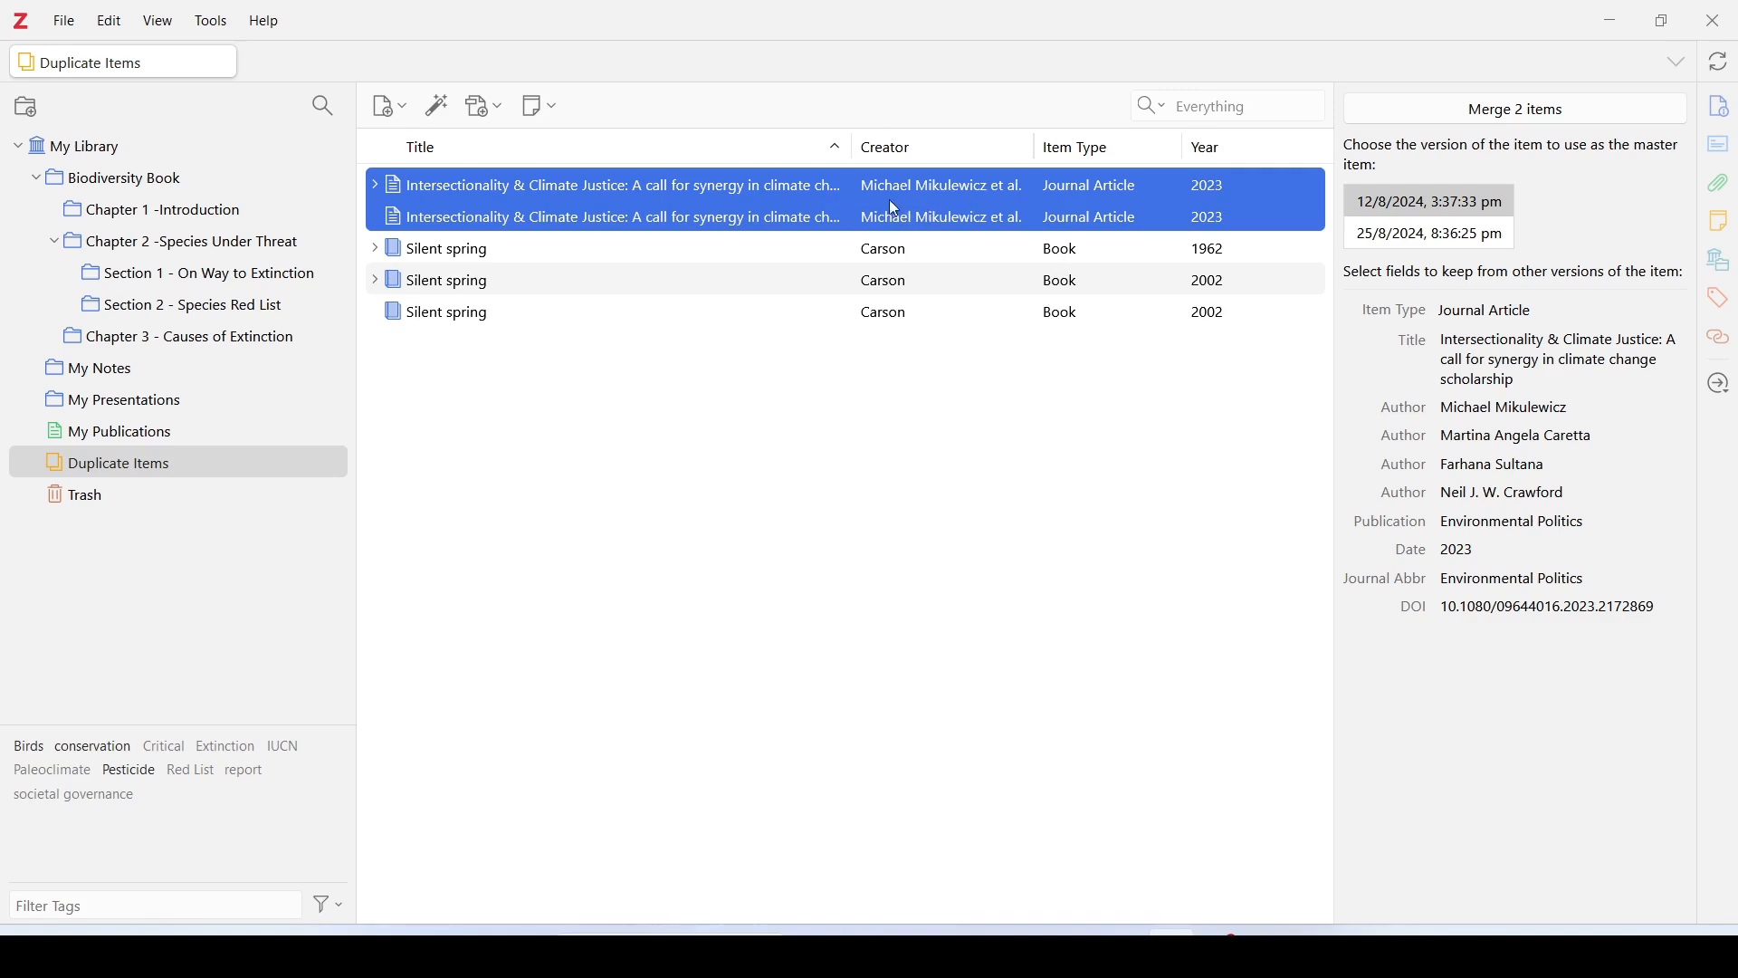
click(375, 187)
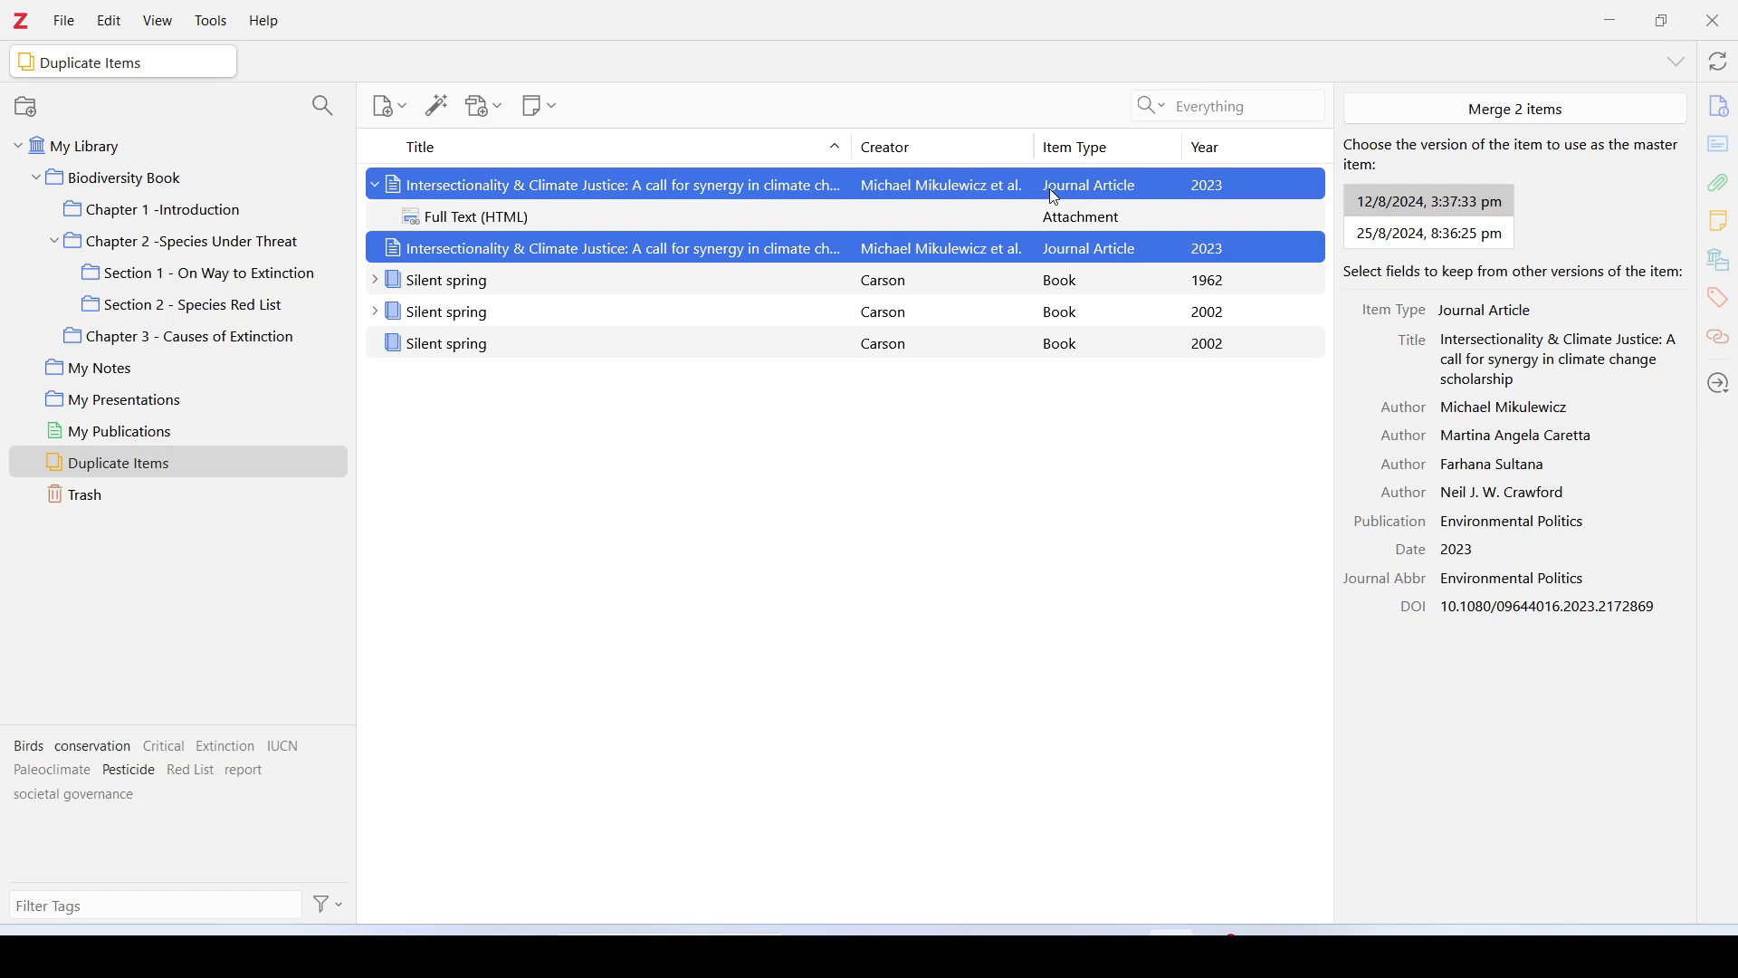
key(alt)
key(alt)
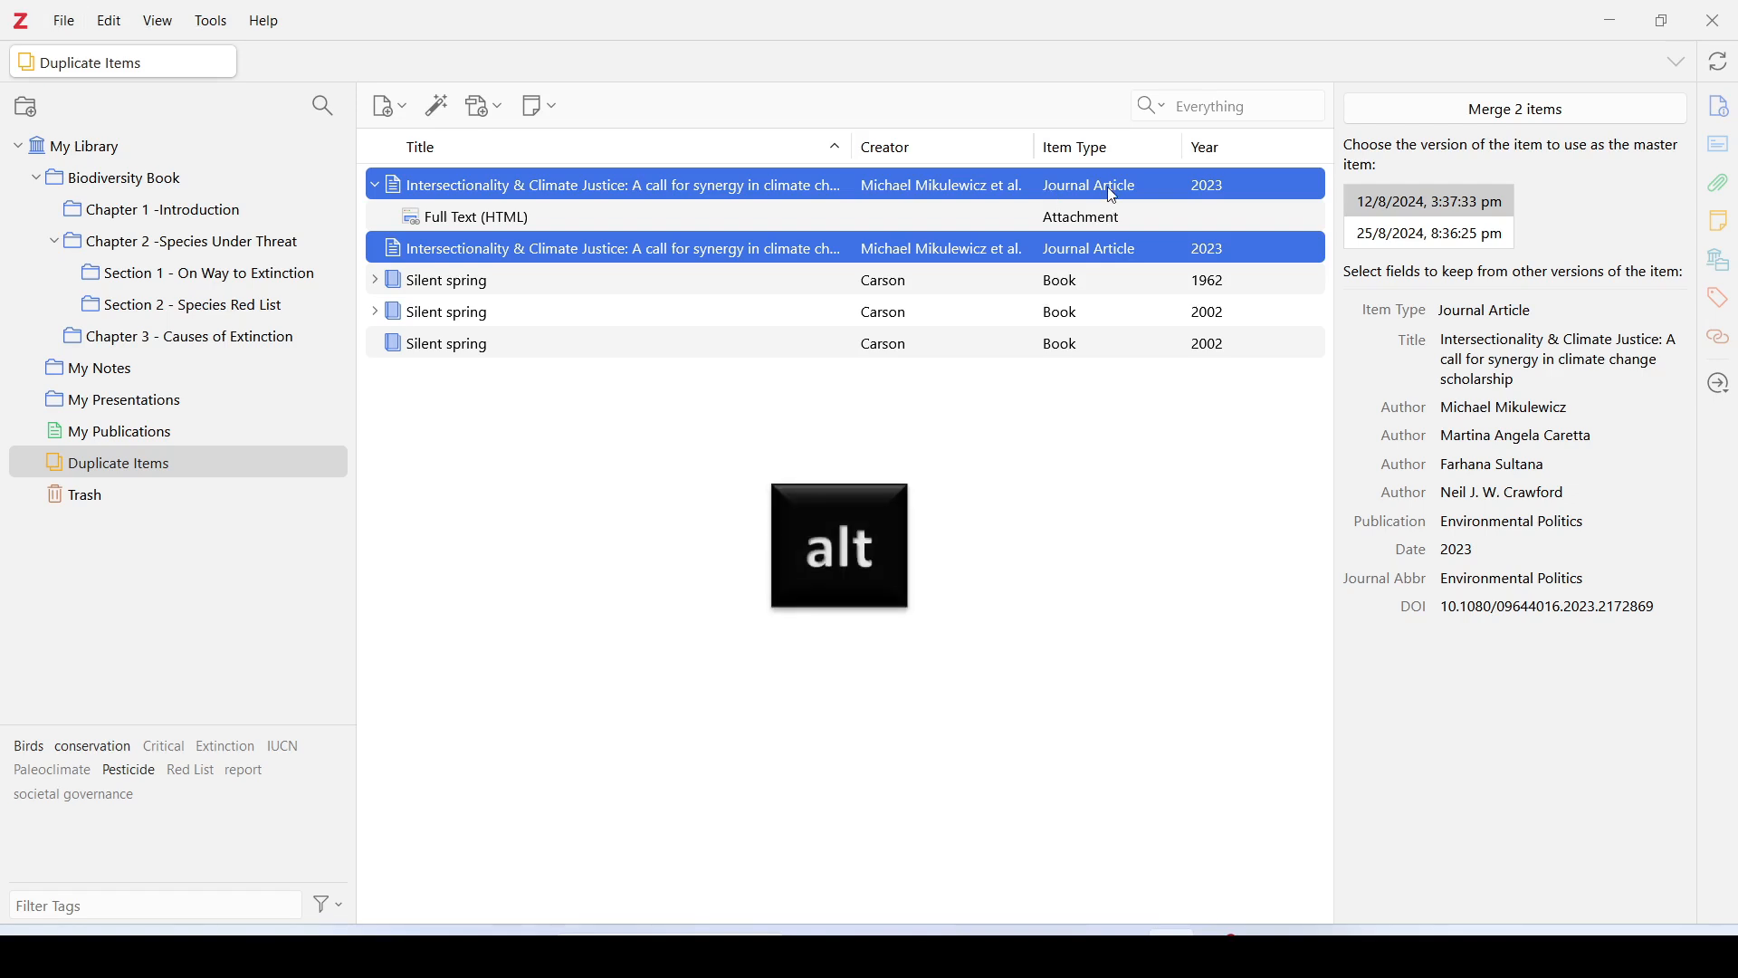
click(1112, 193)
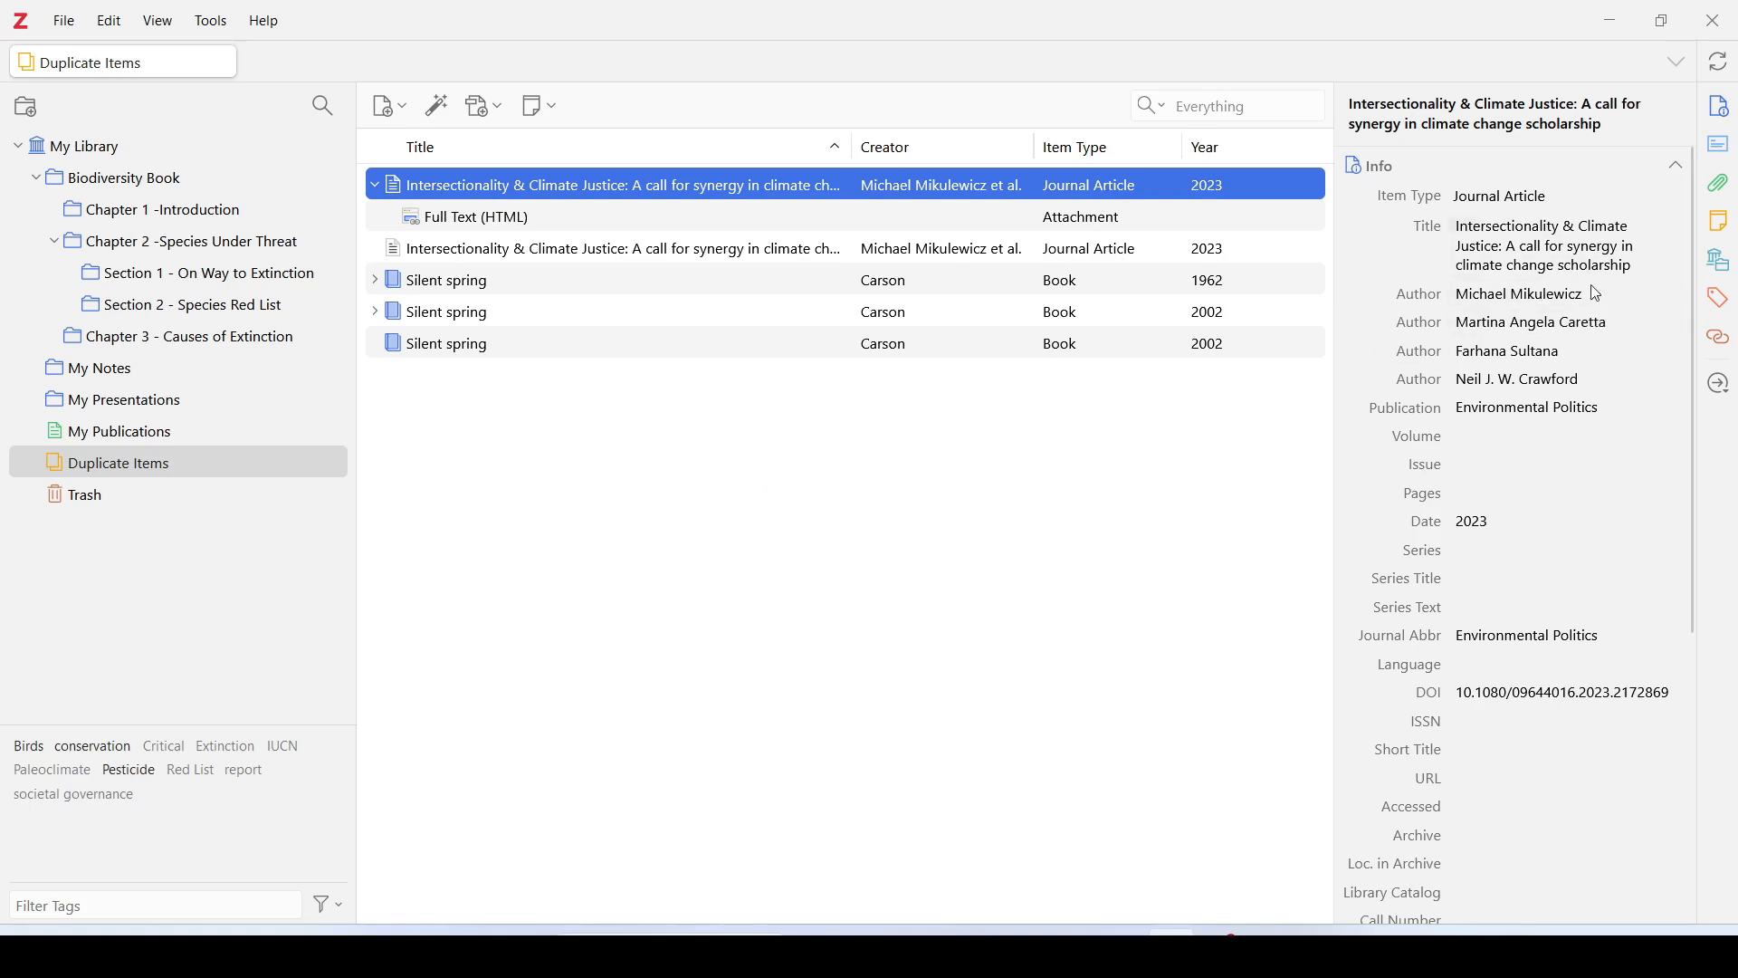
drag(1692, 376, 1710, 686)
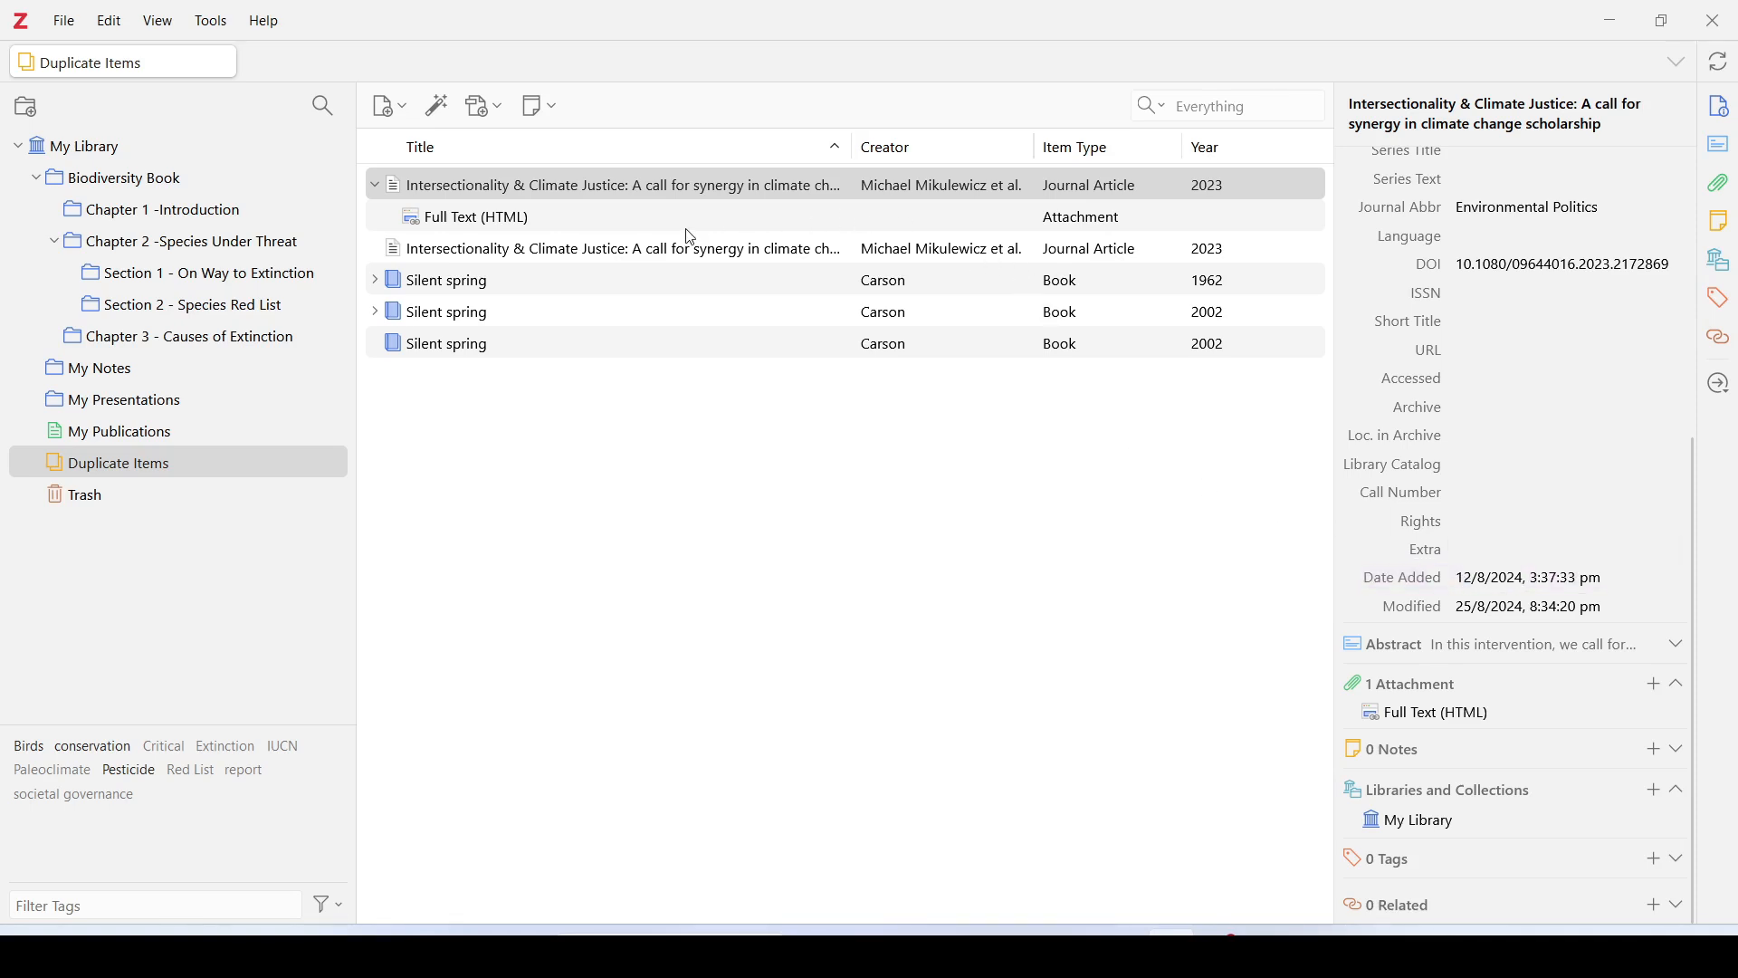
Step: Merge the two "Intersectionality & Climate Justice" duplicates, keeping the 12/8/2024, 3:37:33 pm version as the master item
ctrl+click(617, 247)
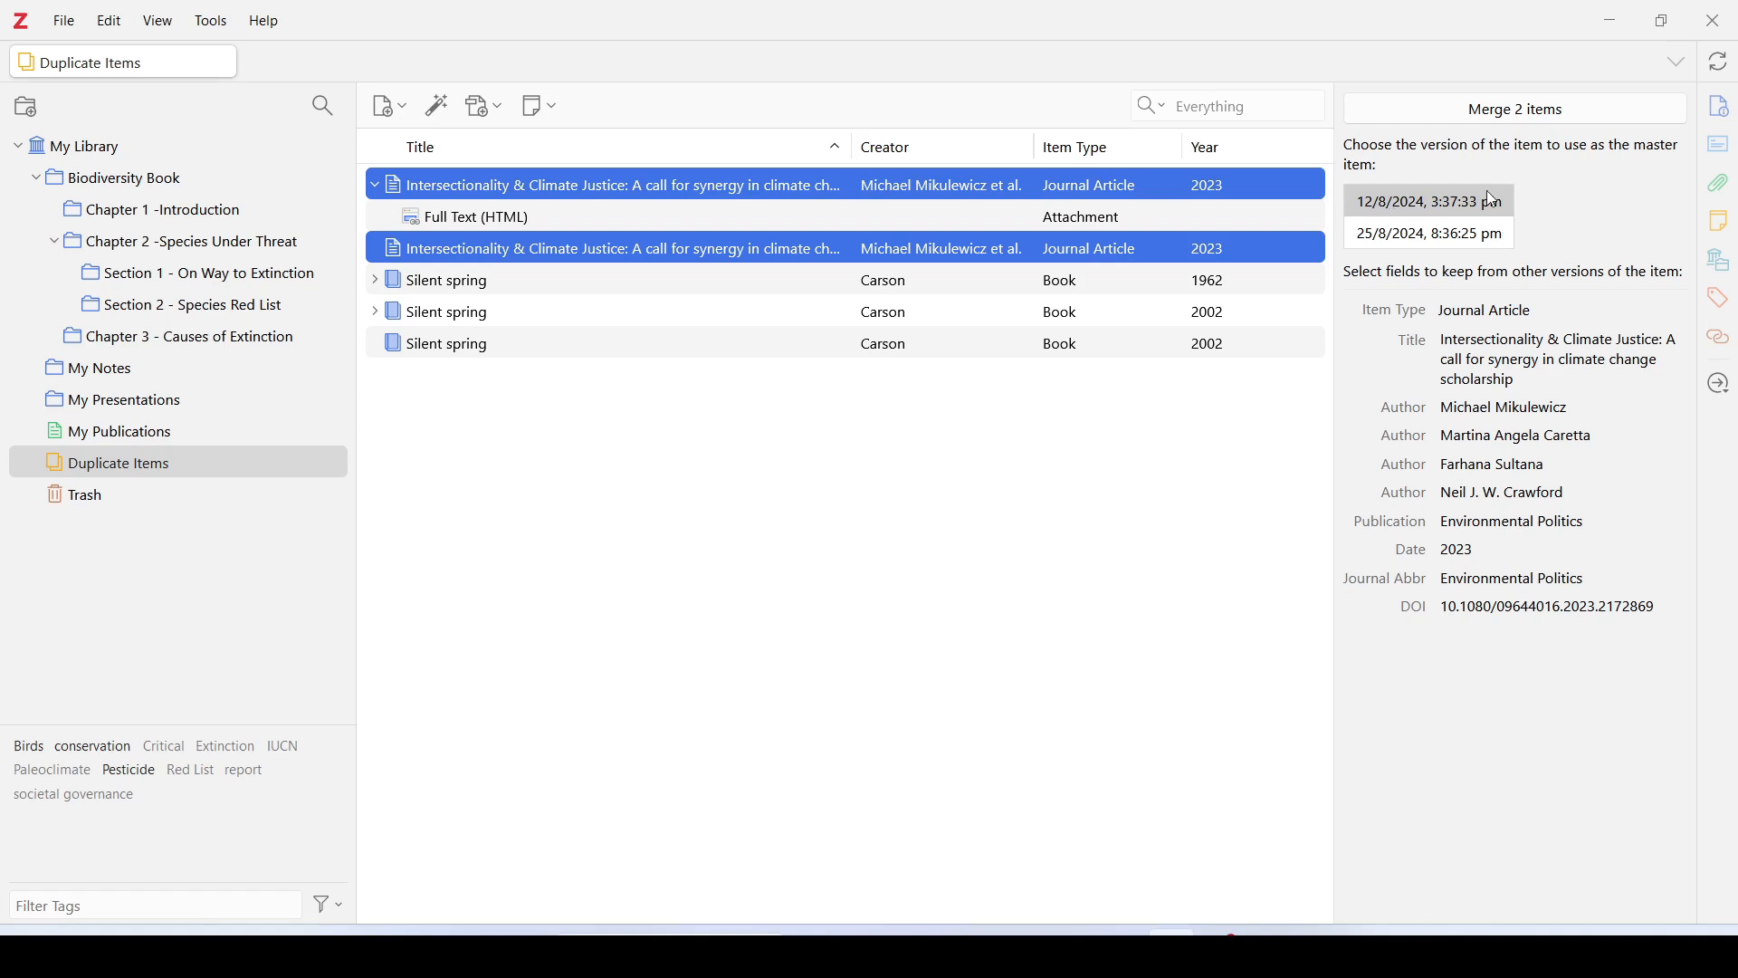
click(1393, 244)
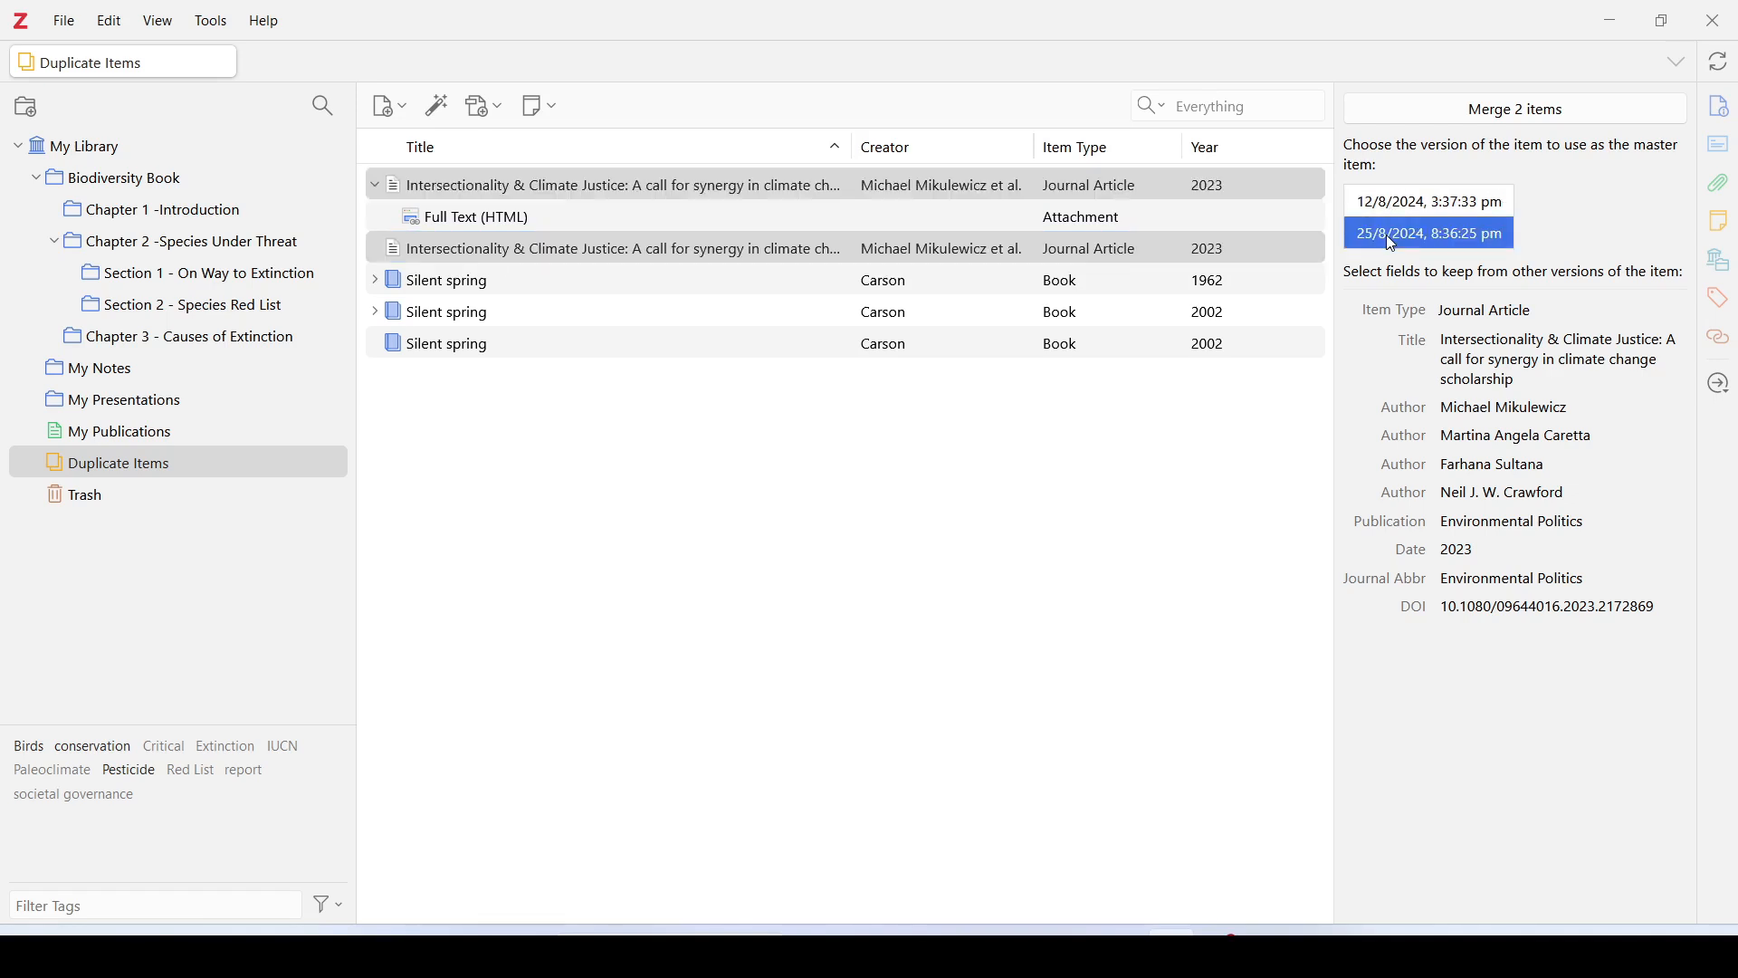
click(1391, 209)
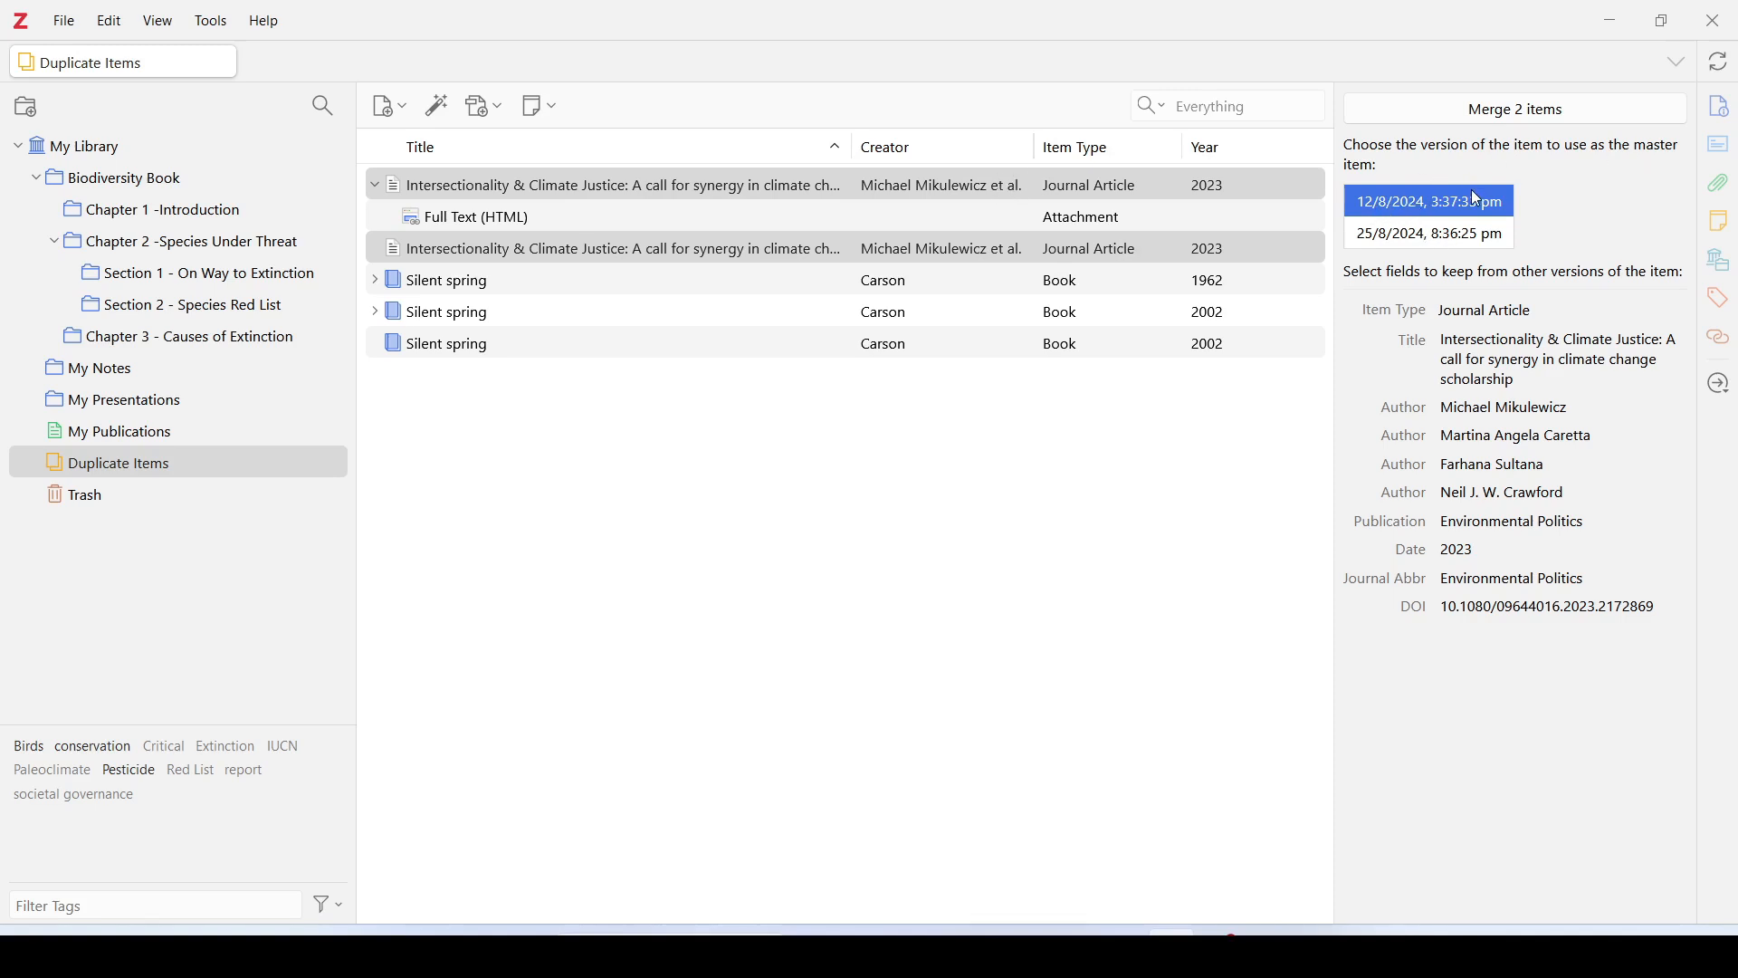
click(1584, 118)
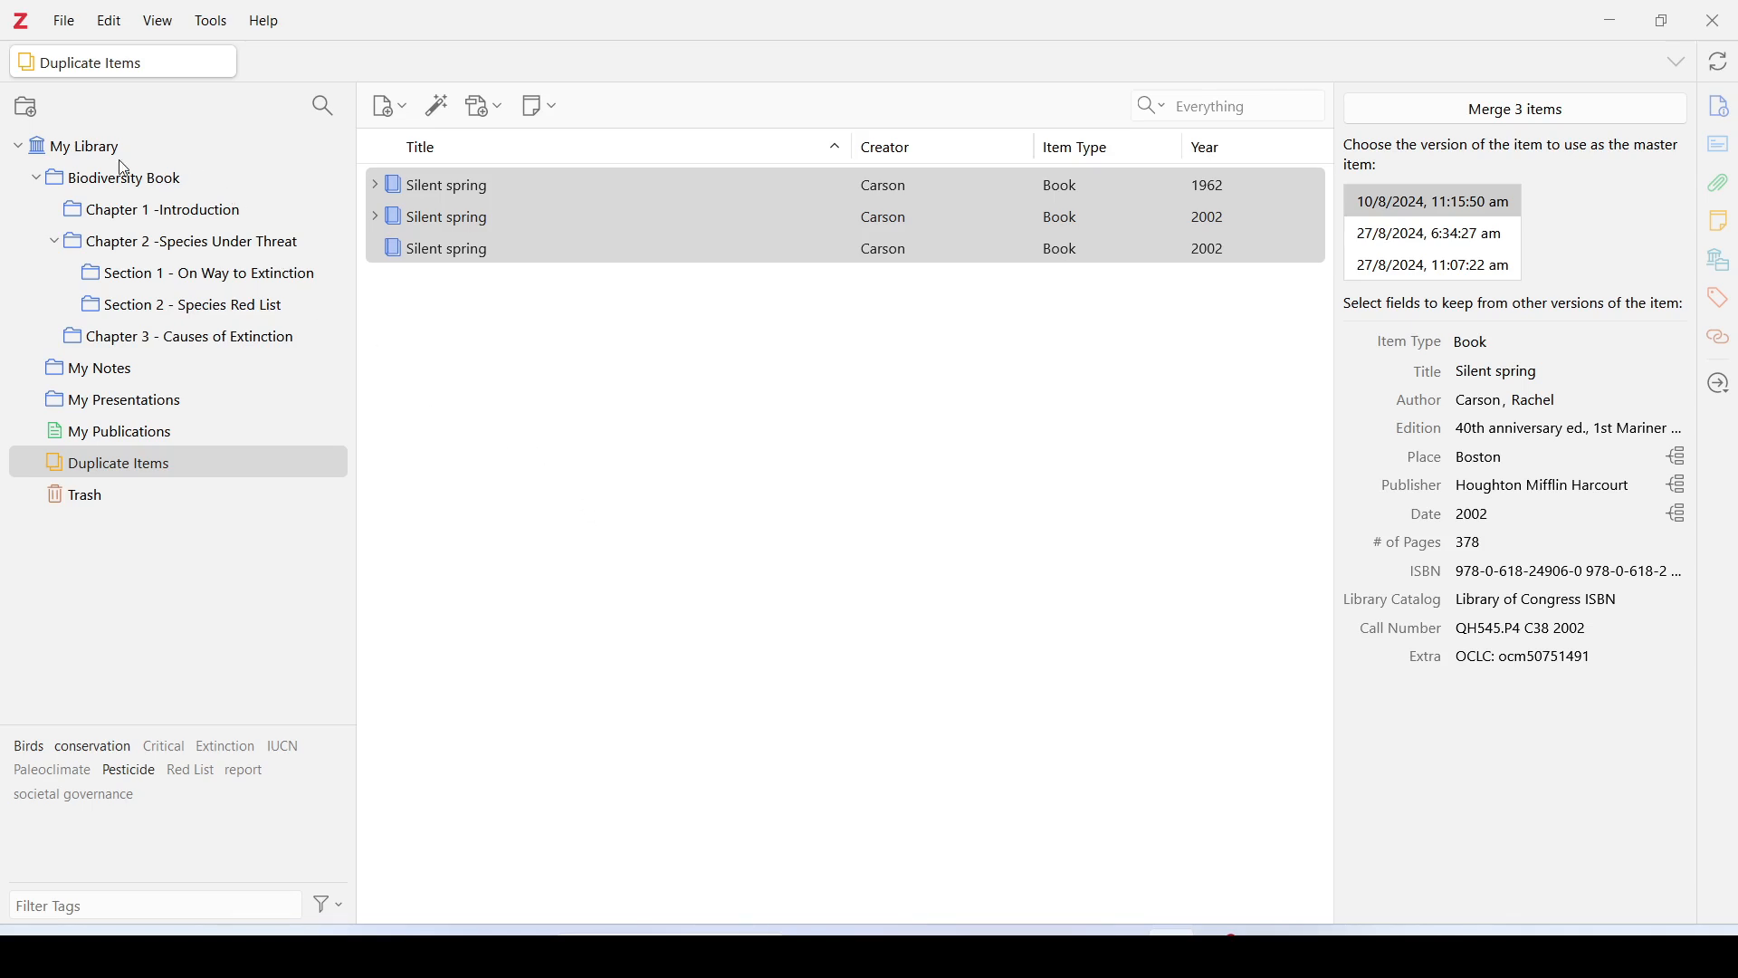
Step: Check the merged "Intersectionality & Climate Justice" article and its attachment in My Library
click(90, 160)
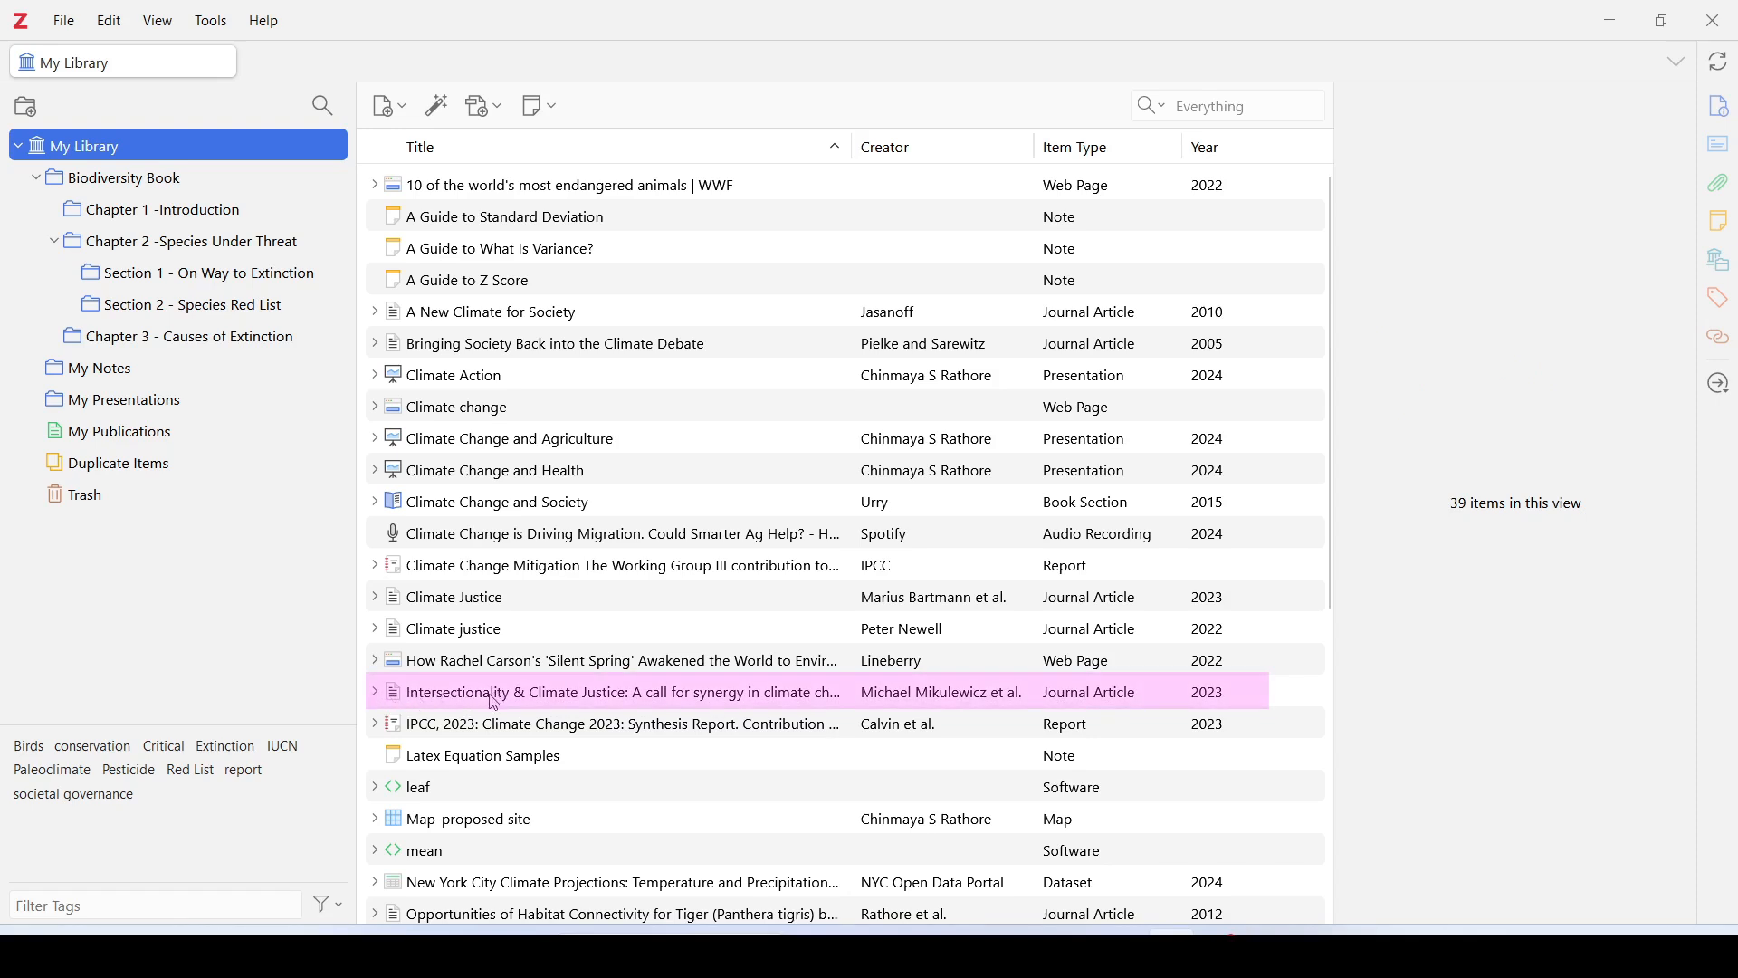
click(375, 701)
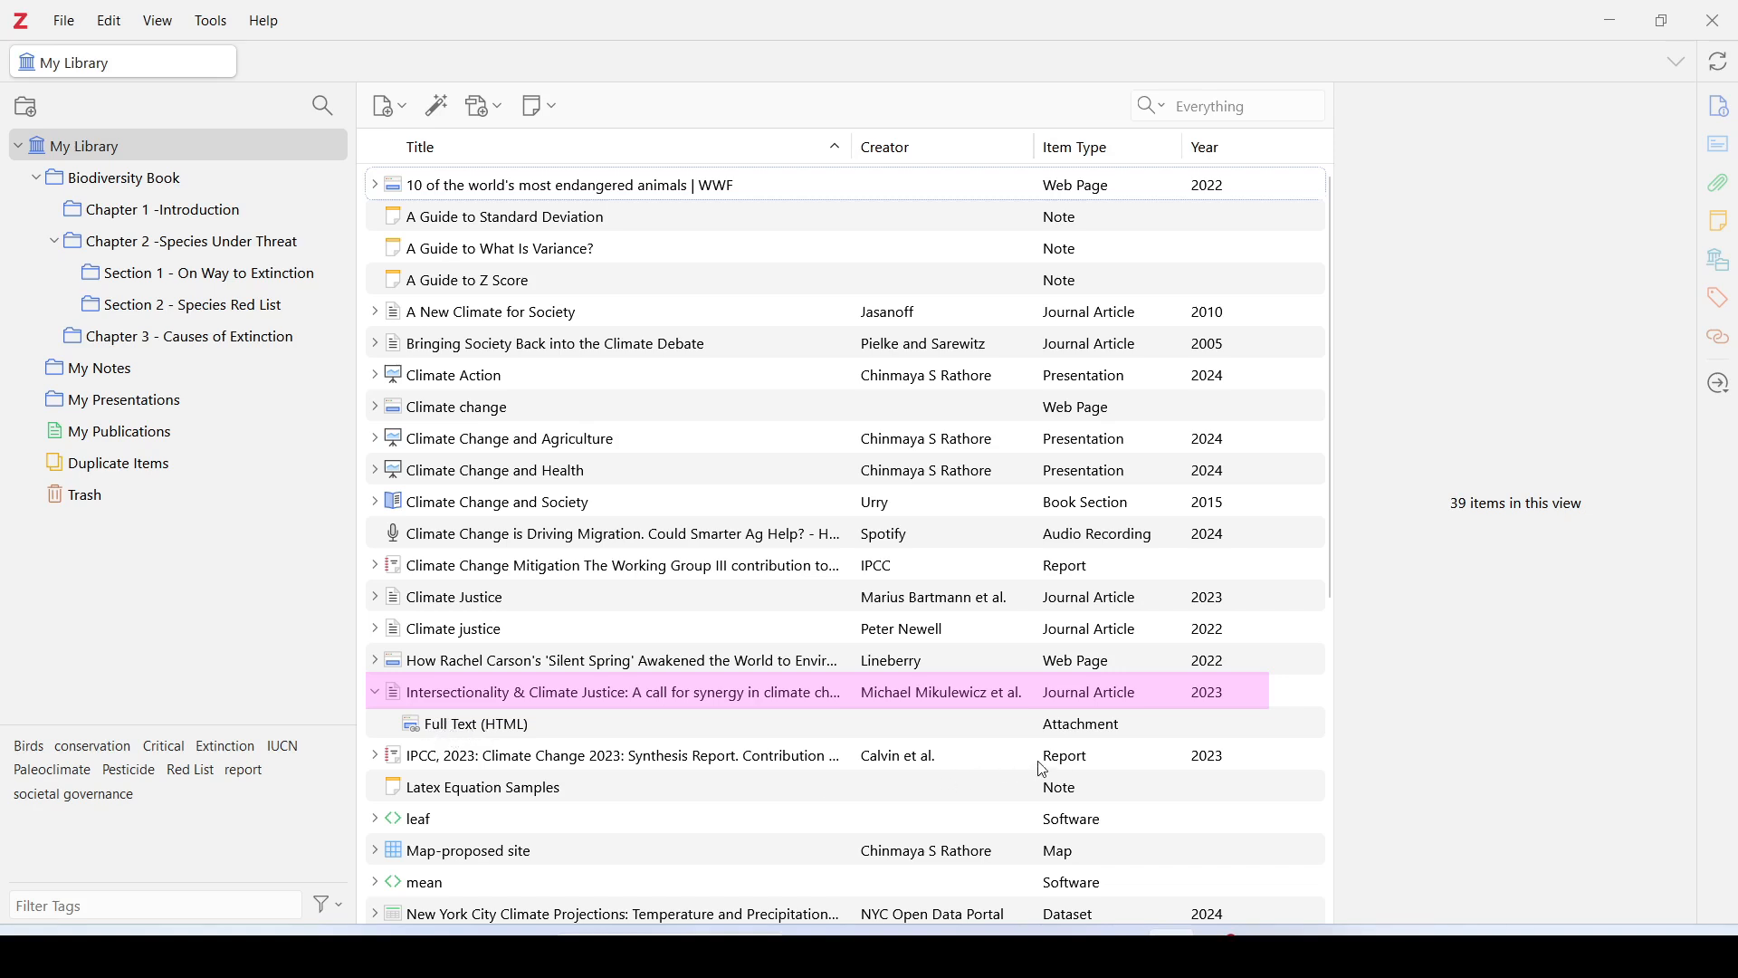
click(379, 697)
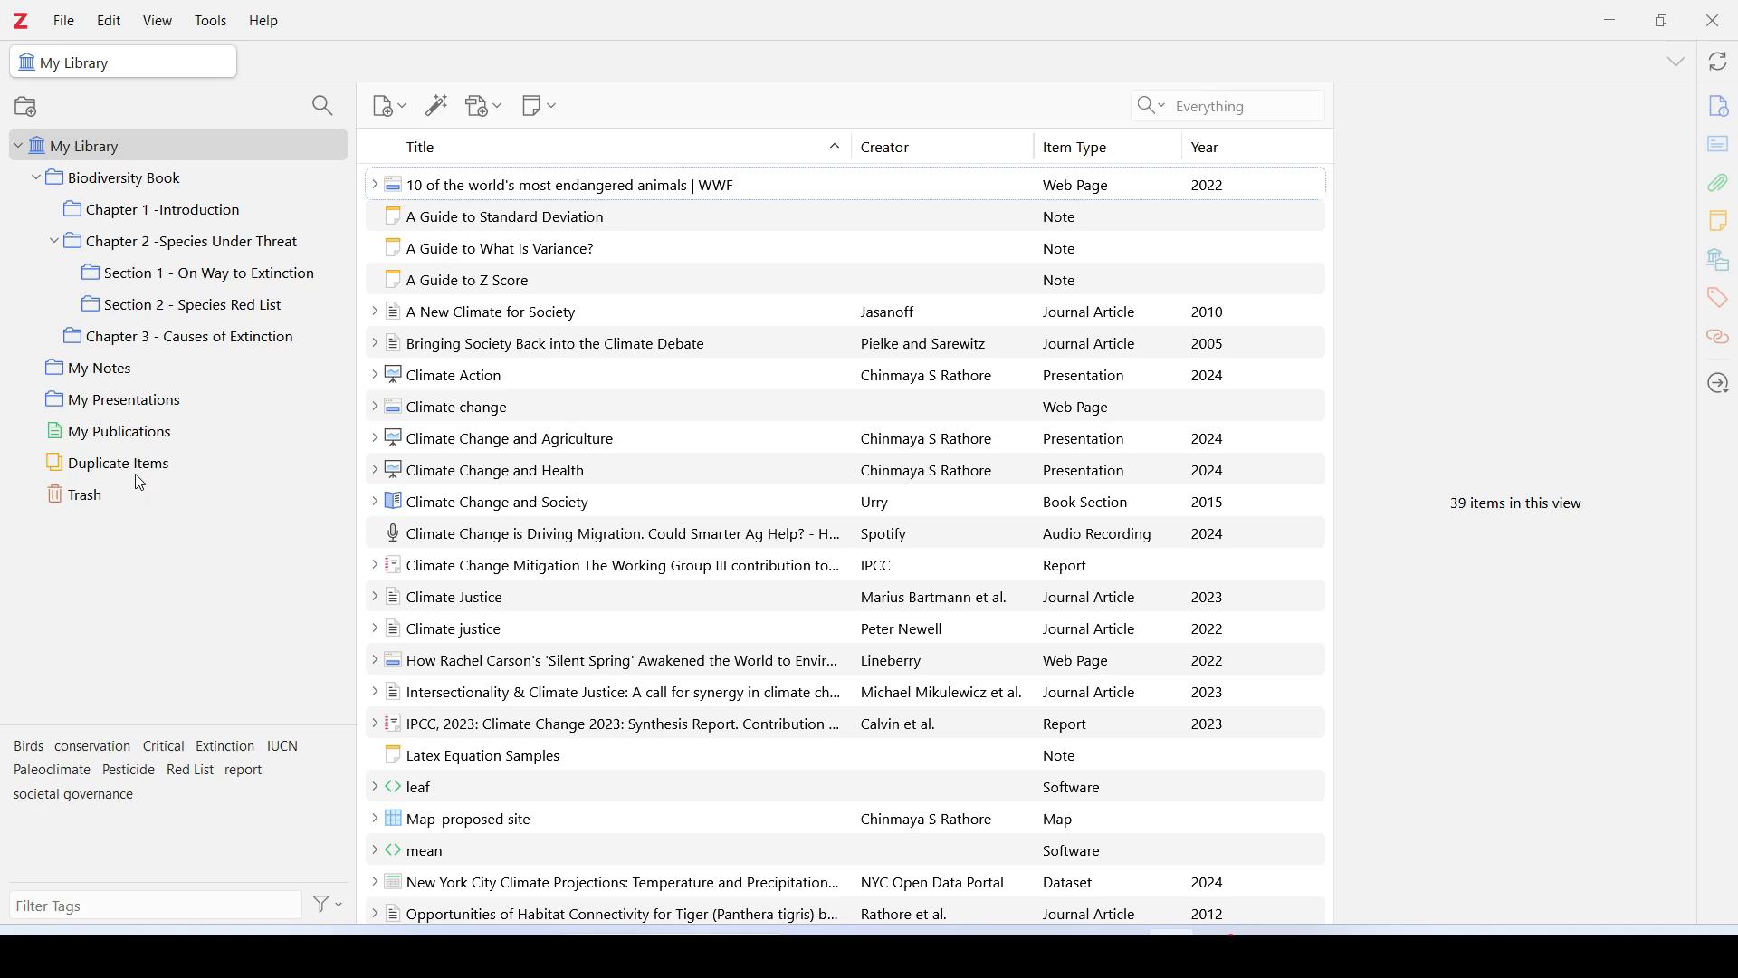
Step: Open the Duplicate Items collection, select the "Silent spring" duplicates and expand the copies that hold notes
click(149, 465)
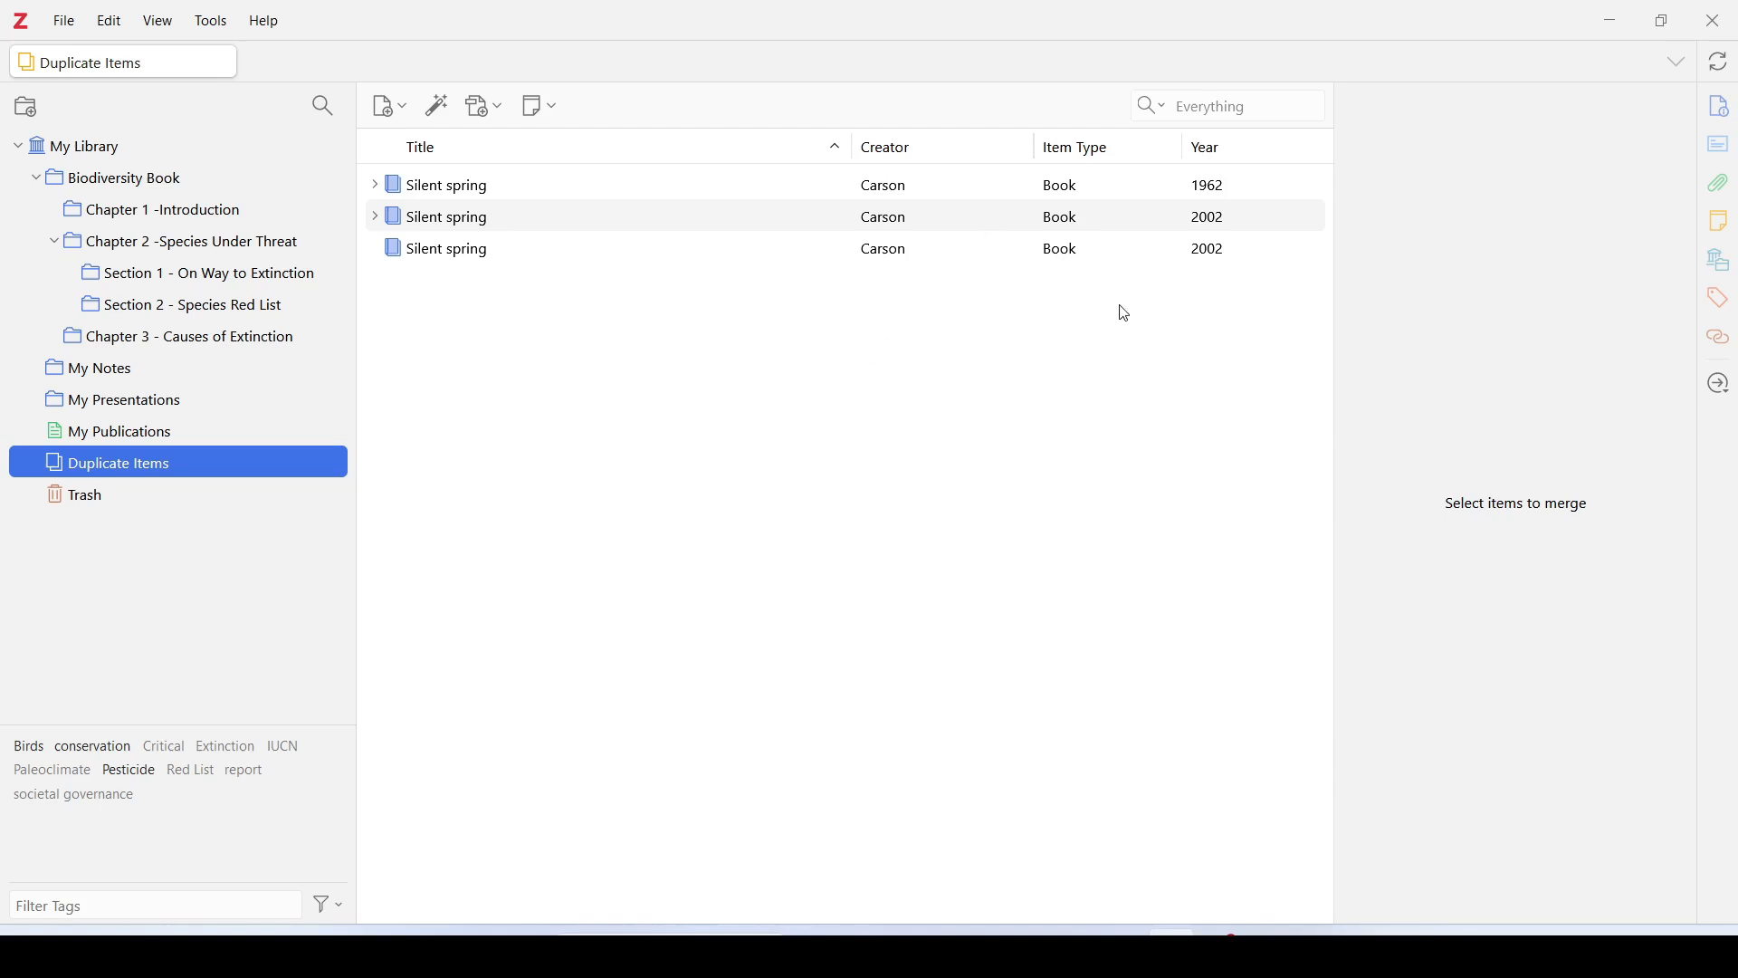
click(447, 252)
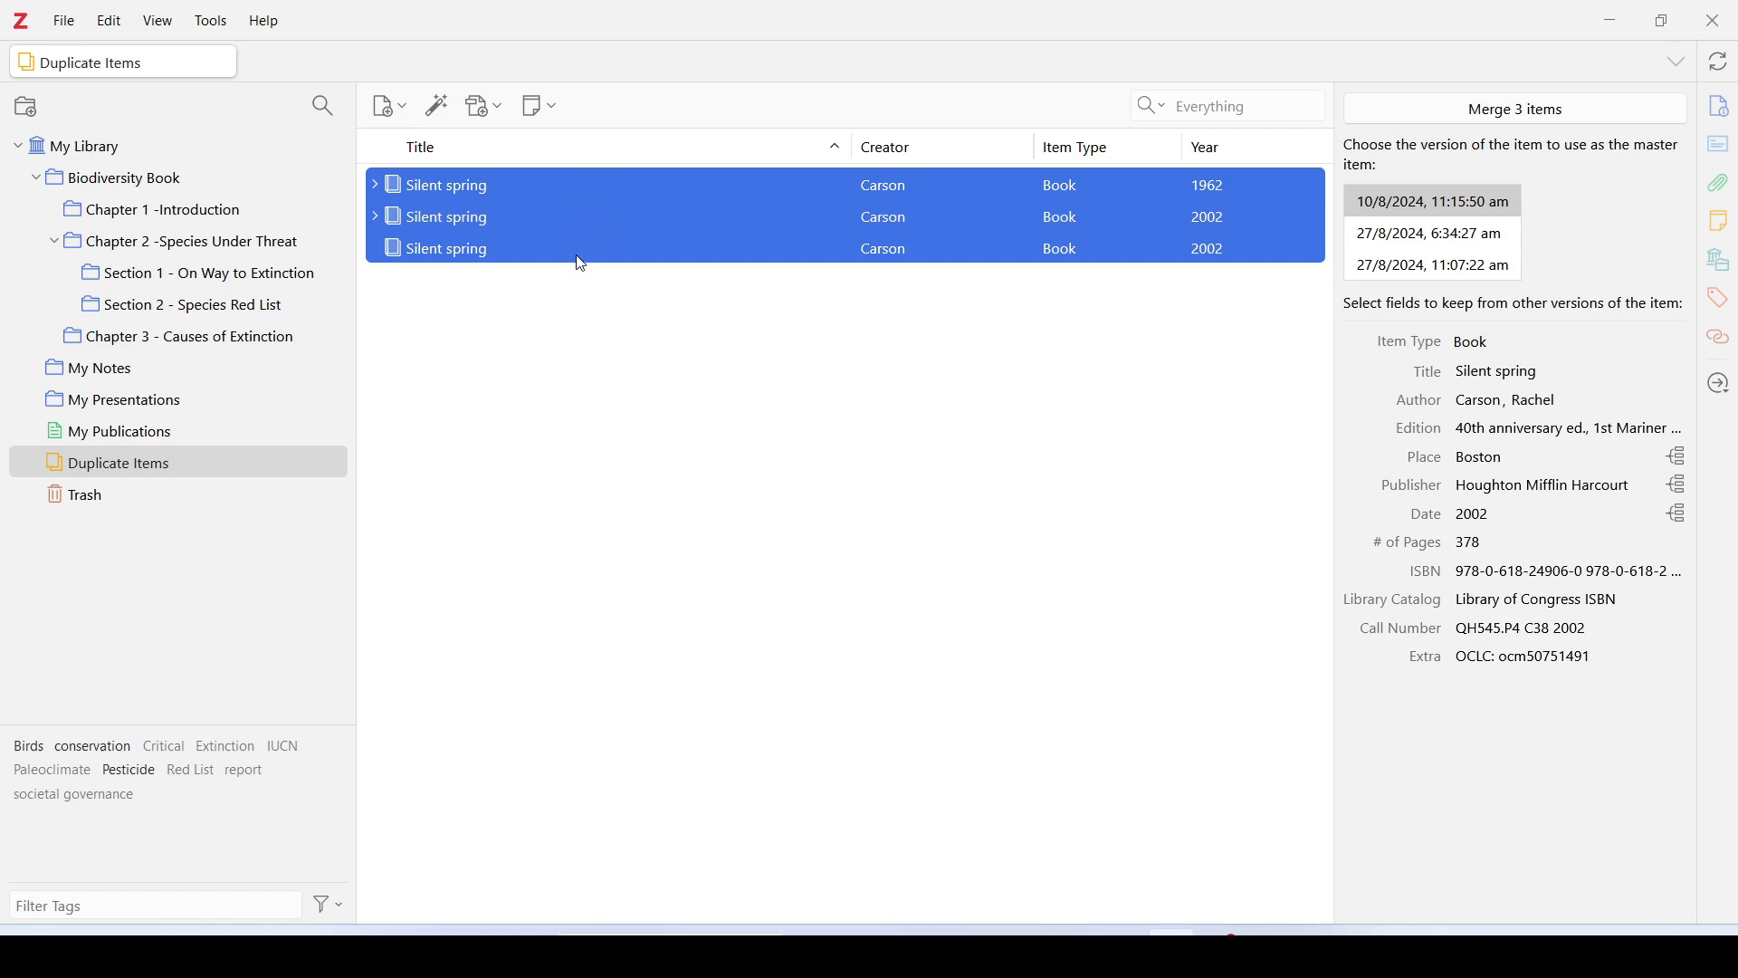
click(376, 186)
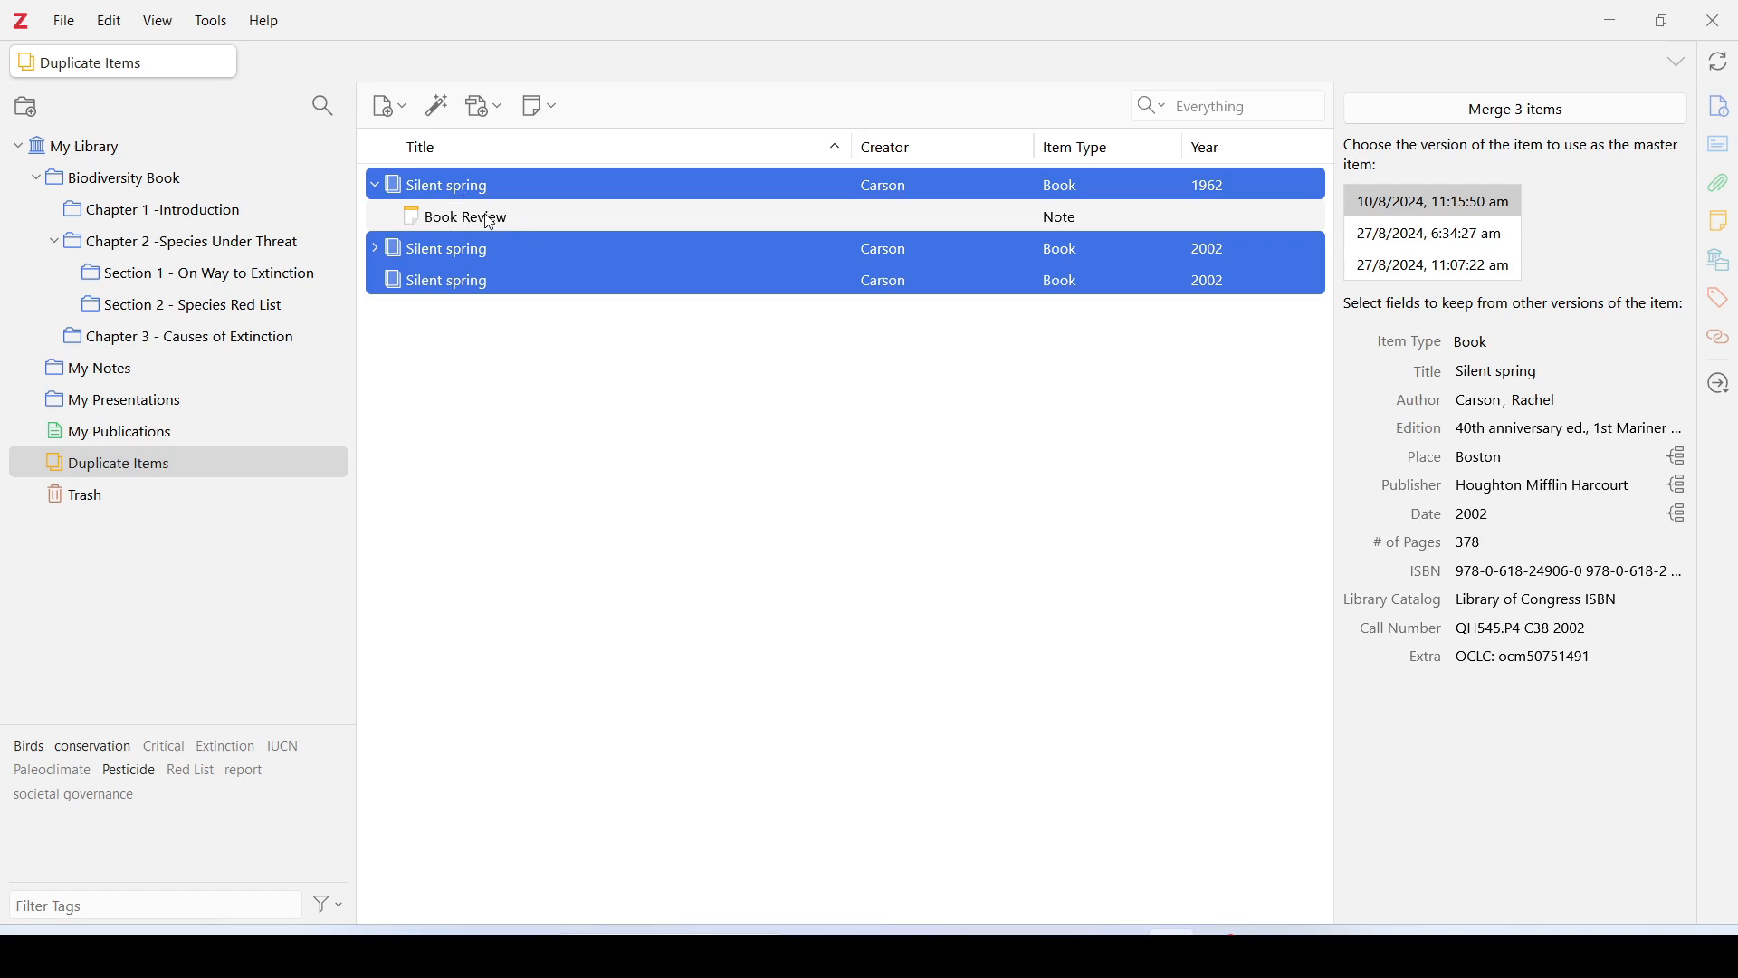
click(377, 246)
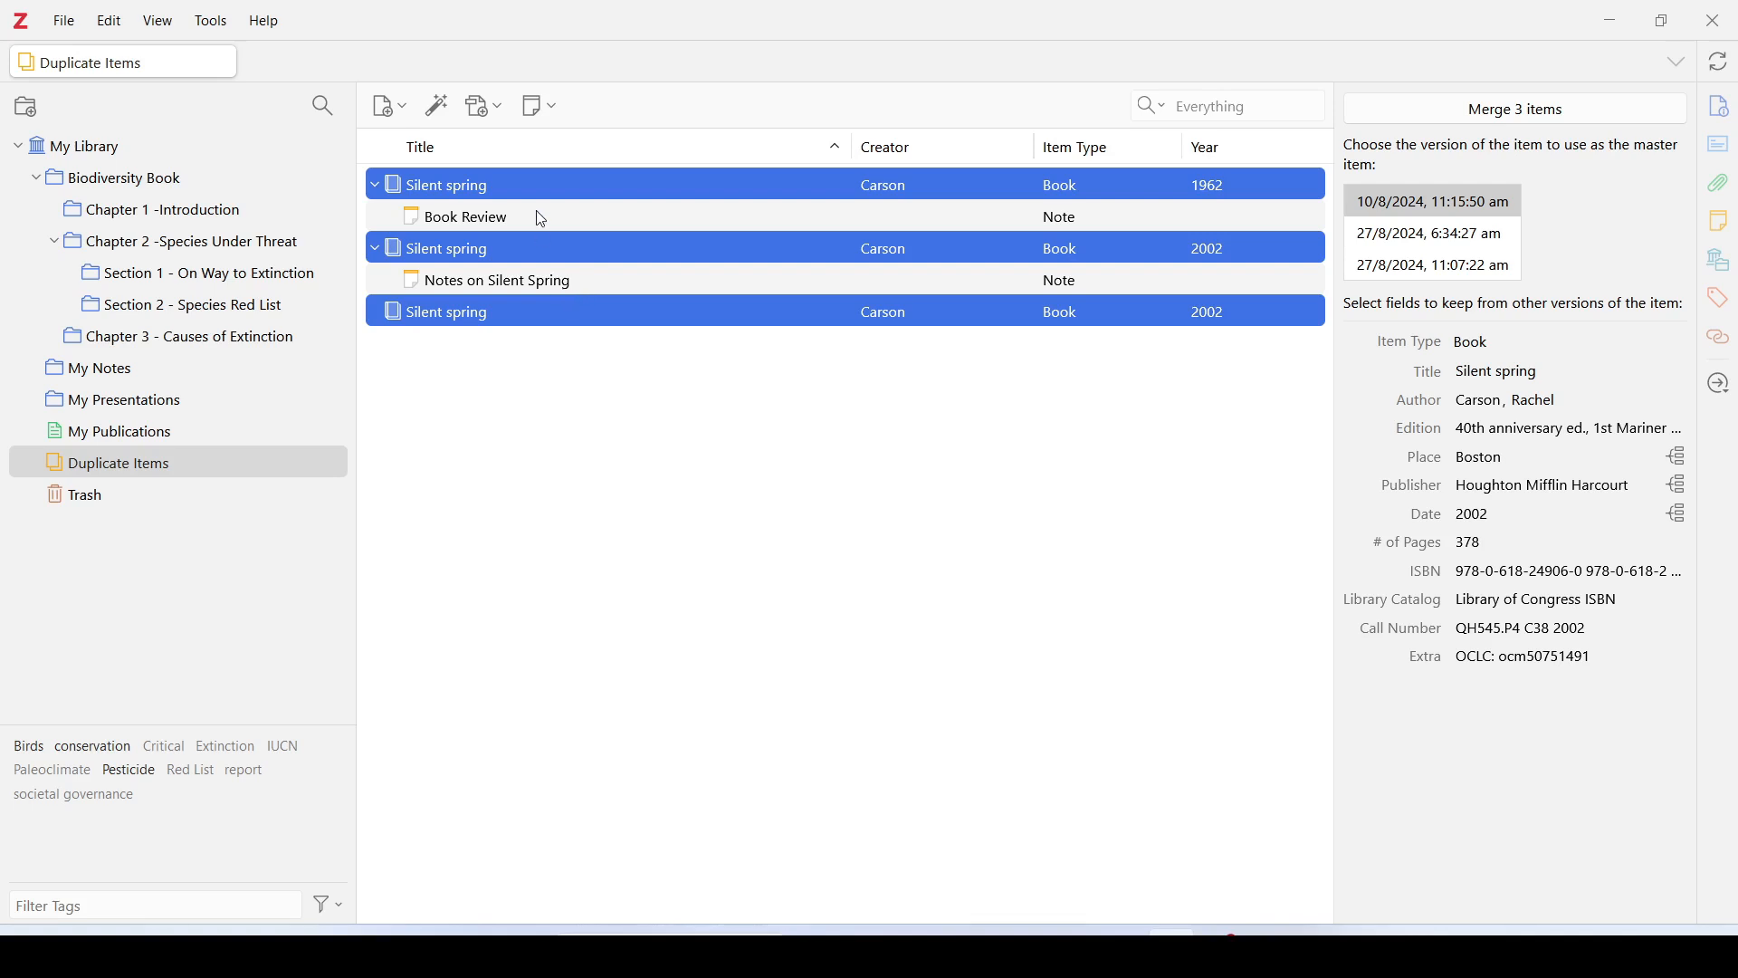
Step: Read the "Book Review" and "Notes on Silent Spring" notes attached to the duplicate book copies, and reselect the duplicate set
click(489, 220)
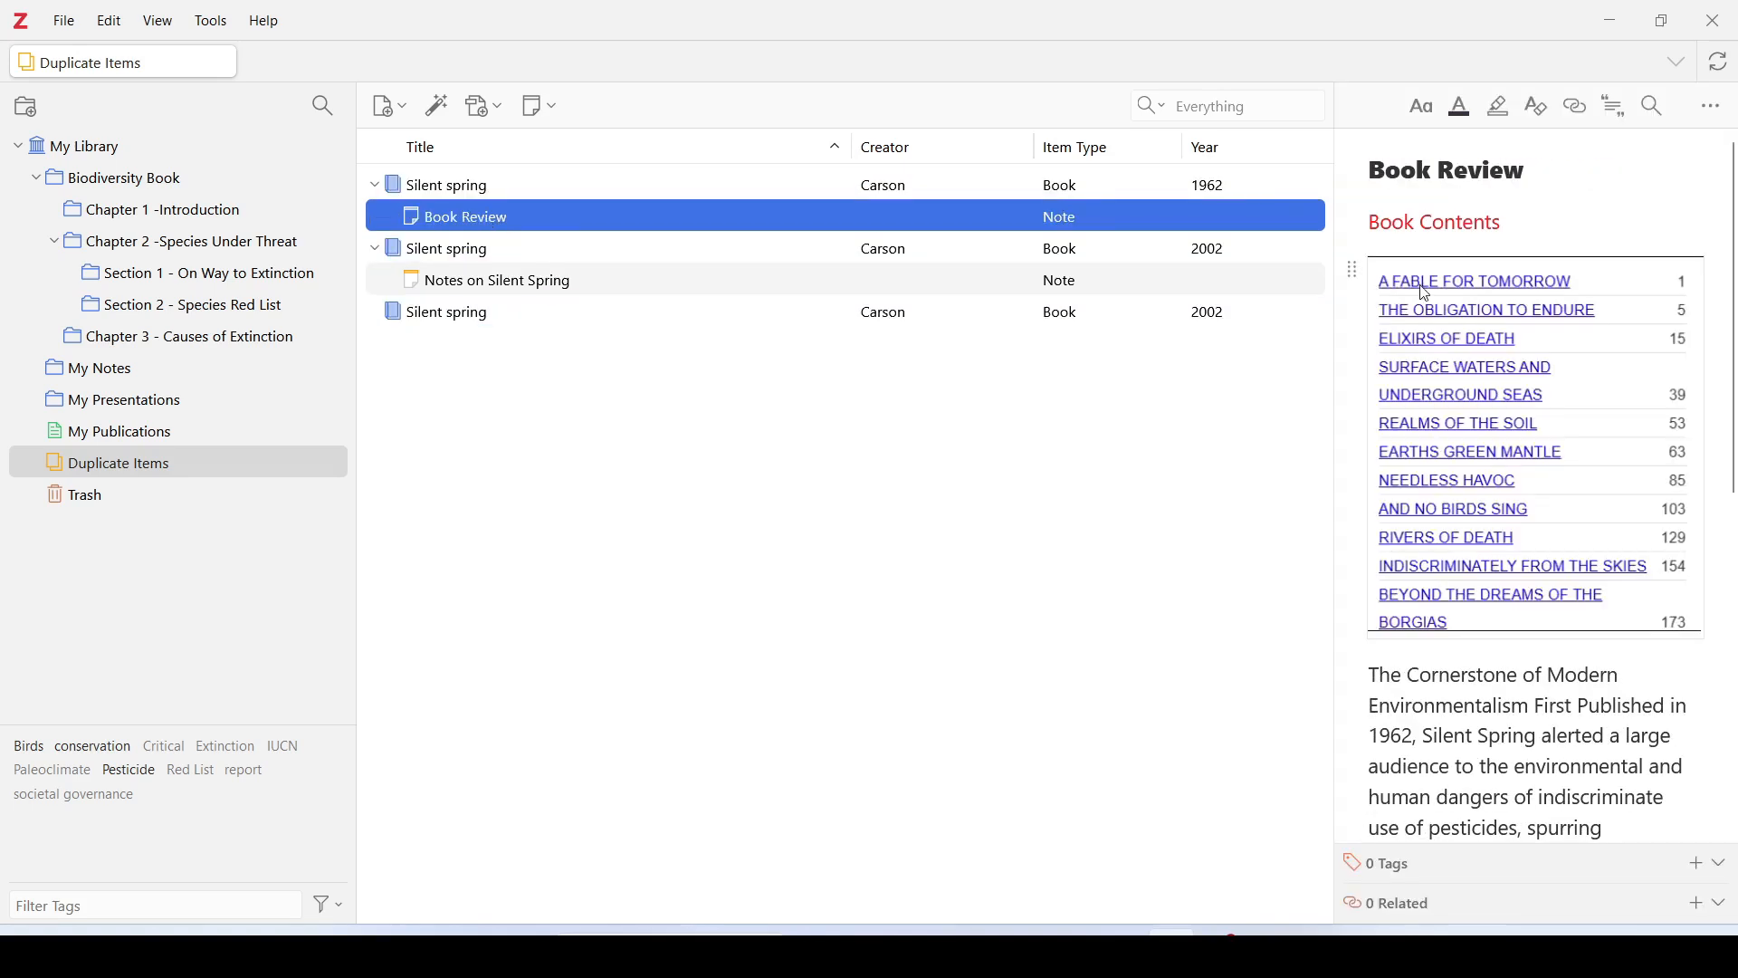
scroll(1530, 415, down, 5)
scroll(1526, 414, down, 2)
scroll(1557, 390, up, 7)
click(461, 283)
scroll(1590, 320, down, 5)
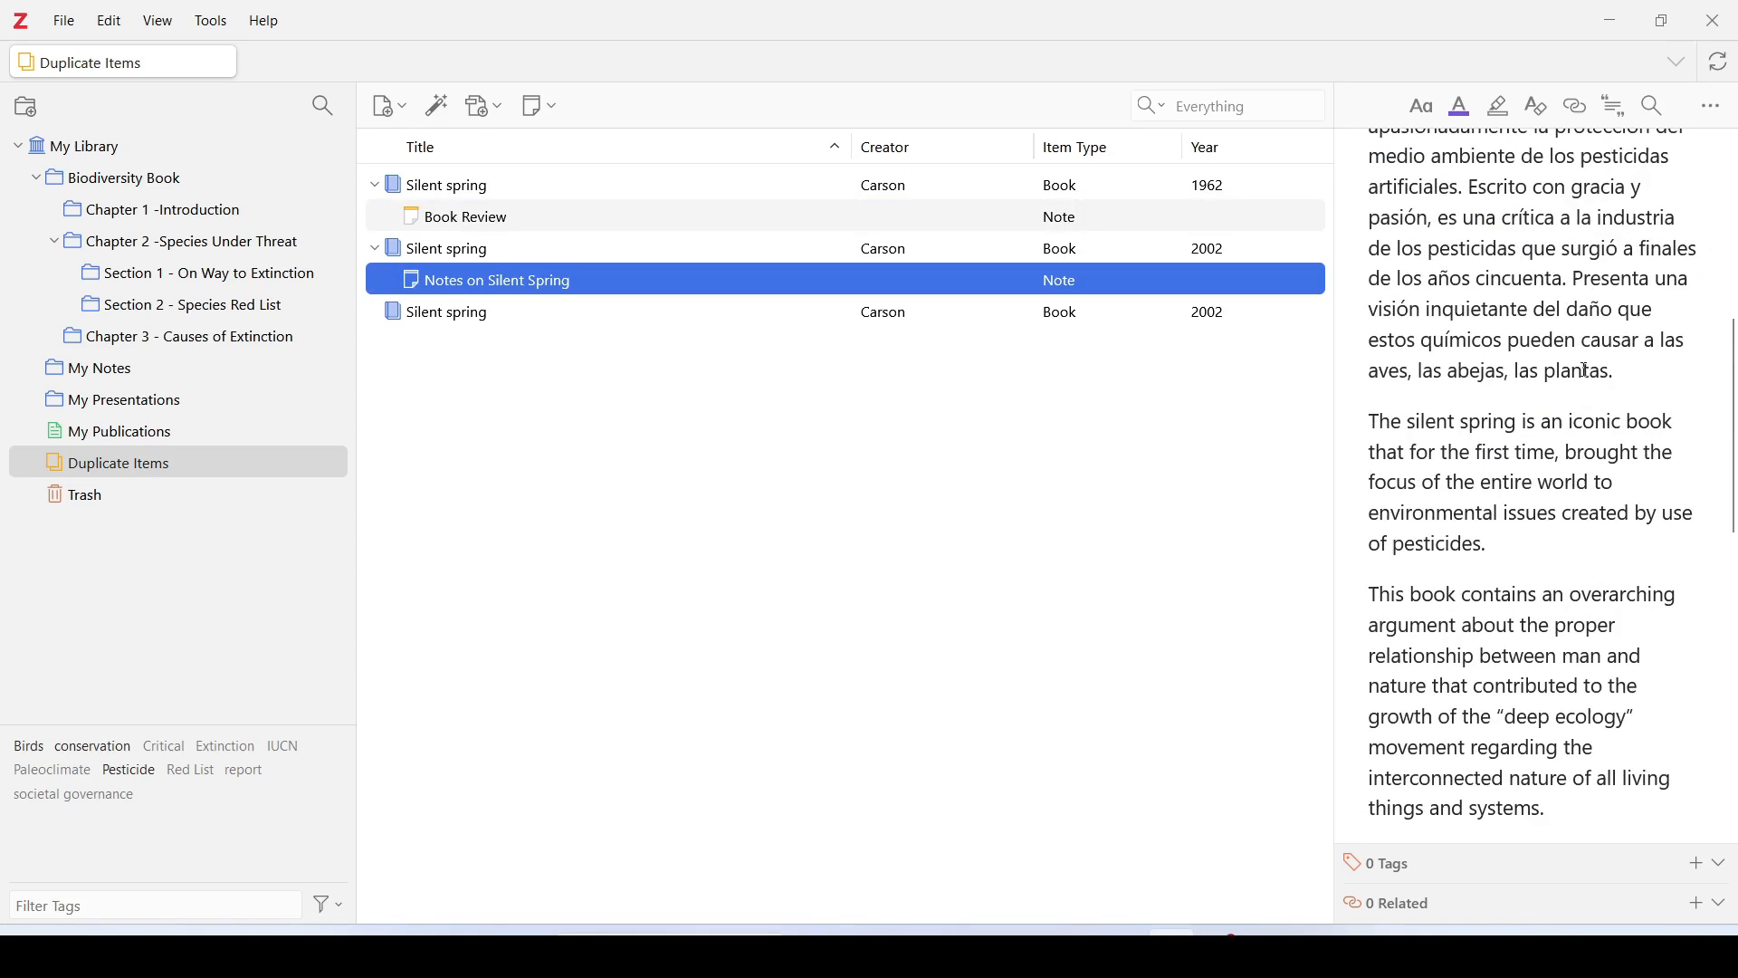
scroll(1602, 344, up, 5)
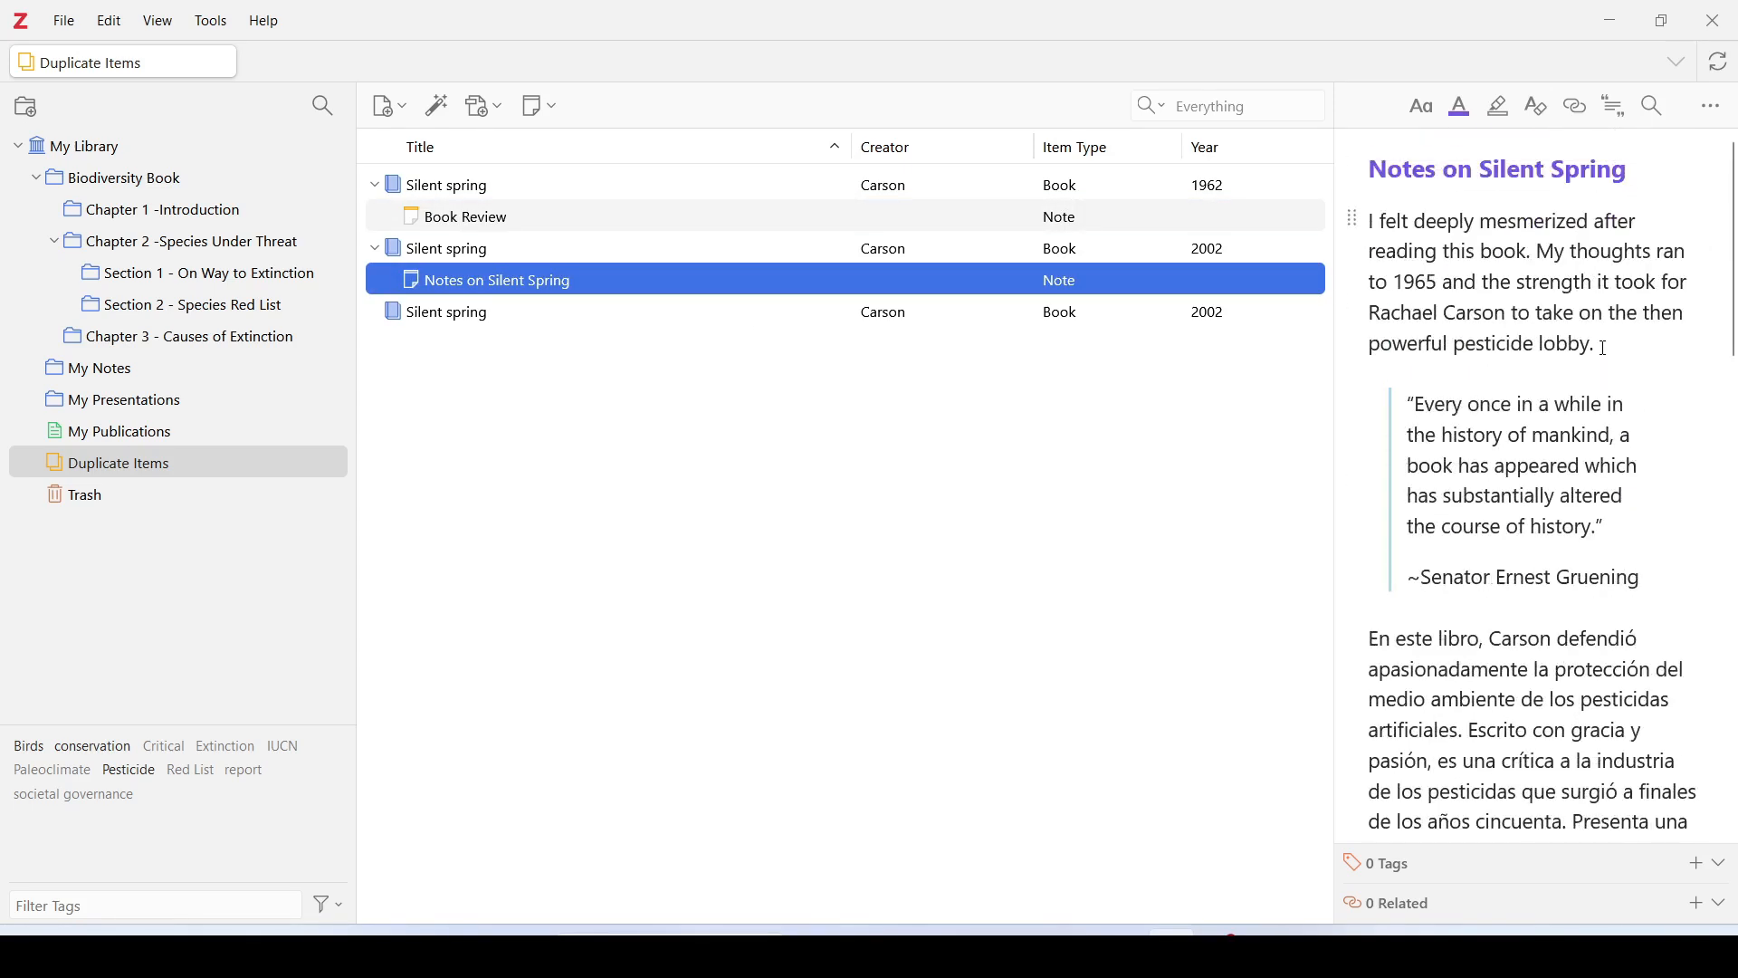
click(484, 227)
click(477, 277)
click(509, 312)
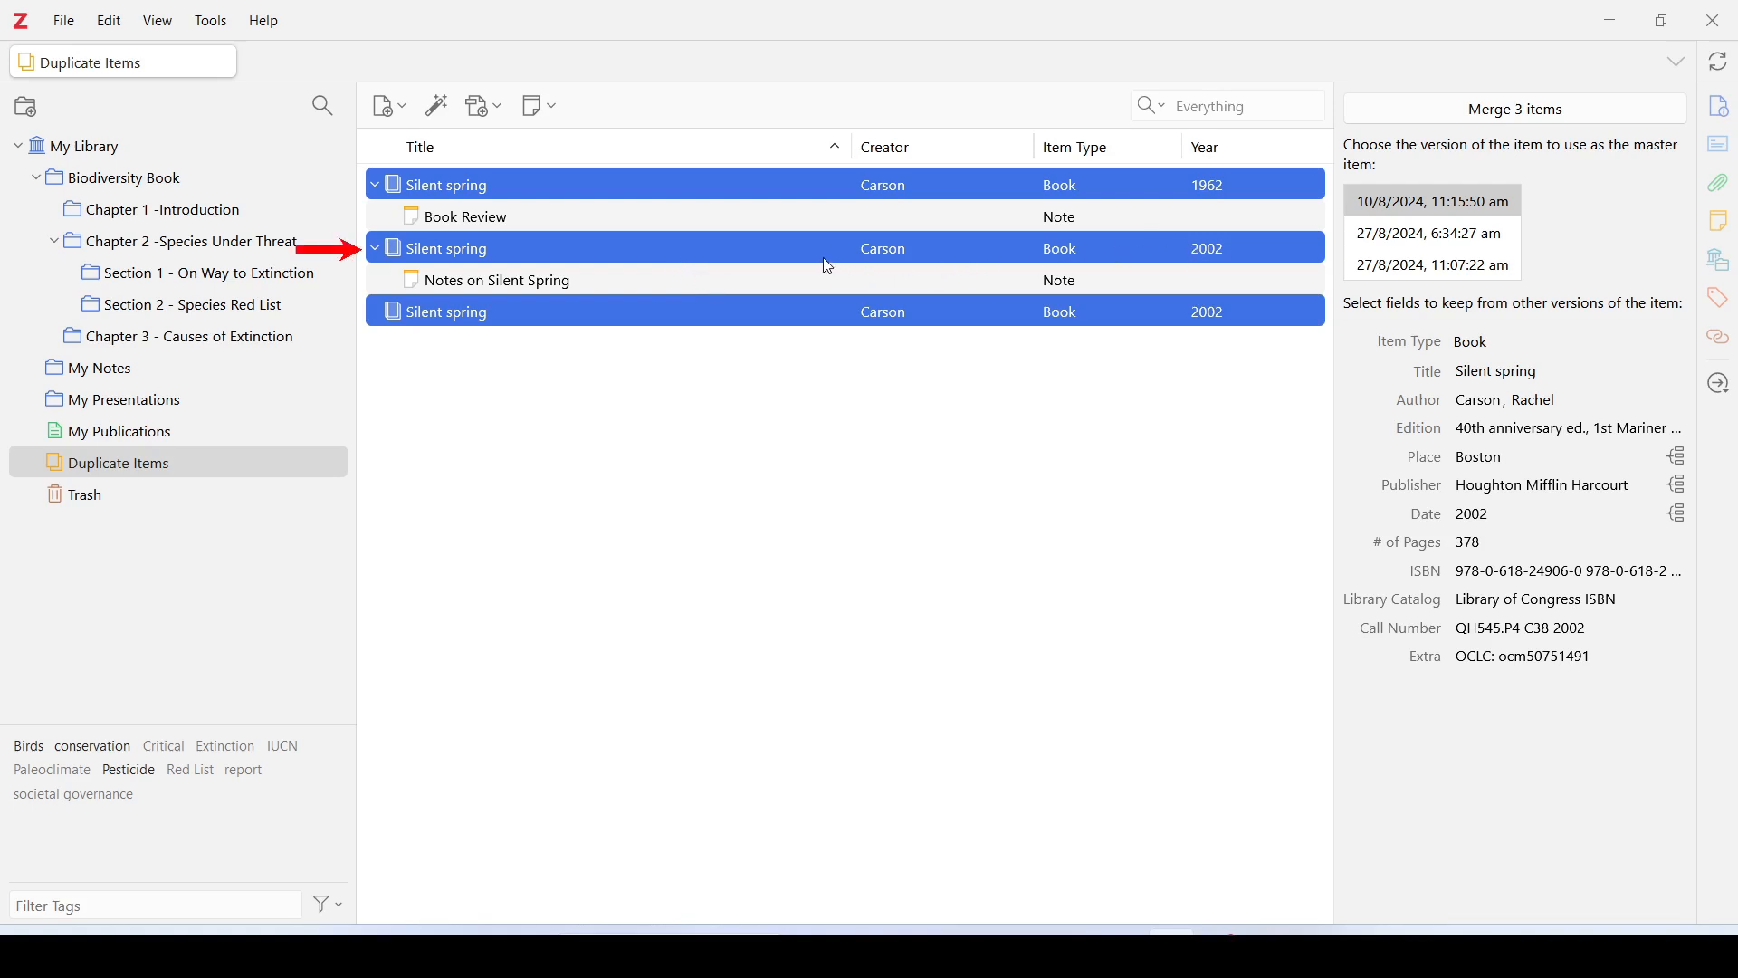
Step: View the full details of the second "Silent spring" copy on its own, including its date added, and reselect all the duplicates
key(alt)
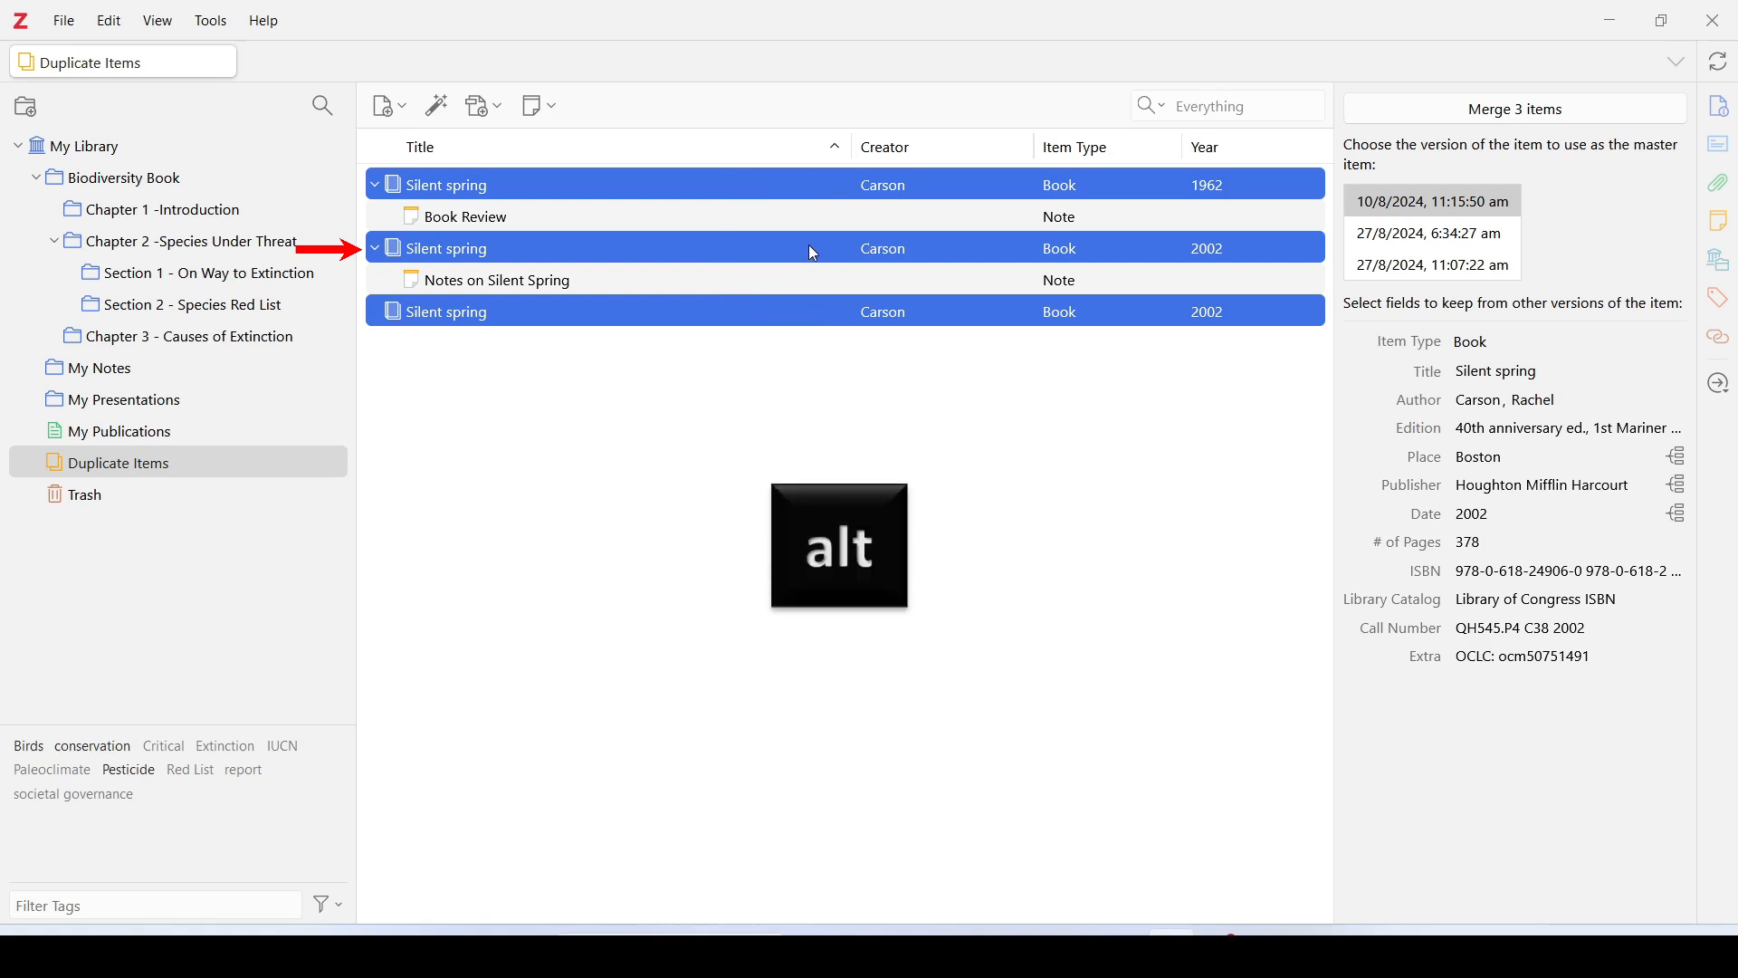
alt+click(810, 246)
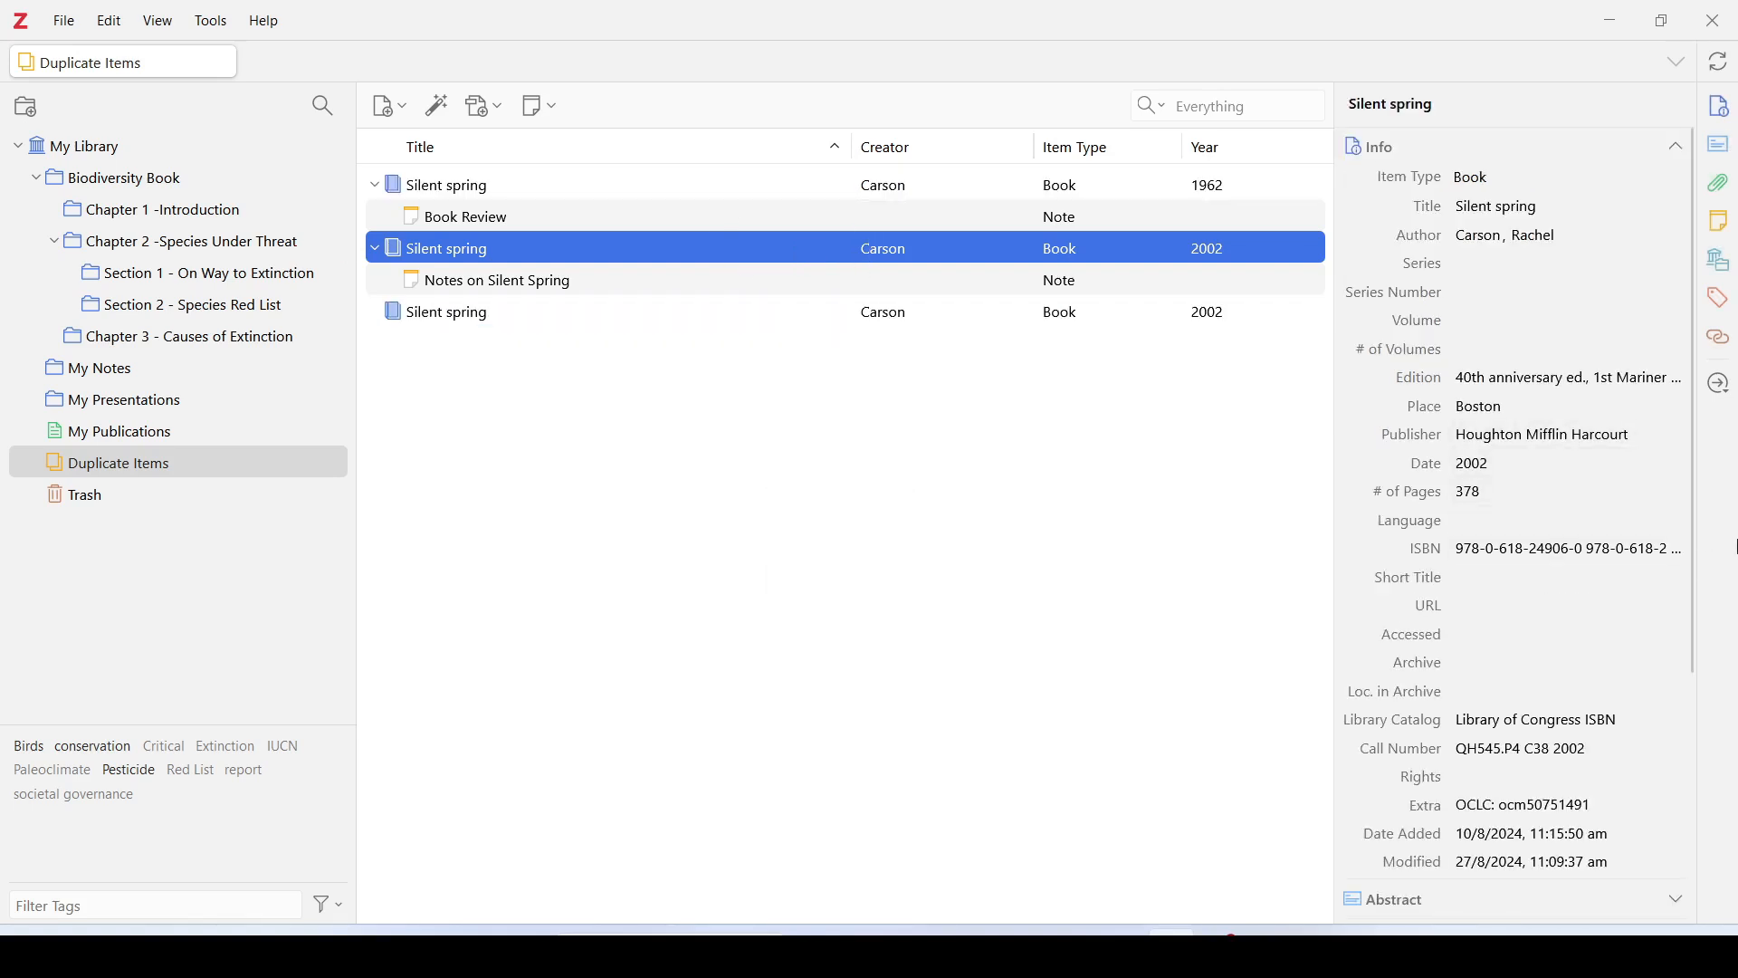
scroll(1686, 615, down, 3)
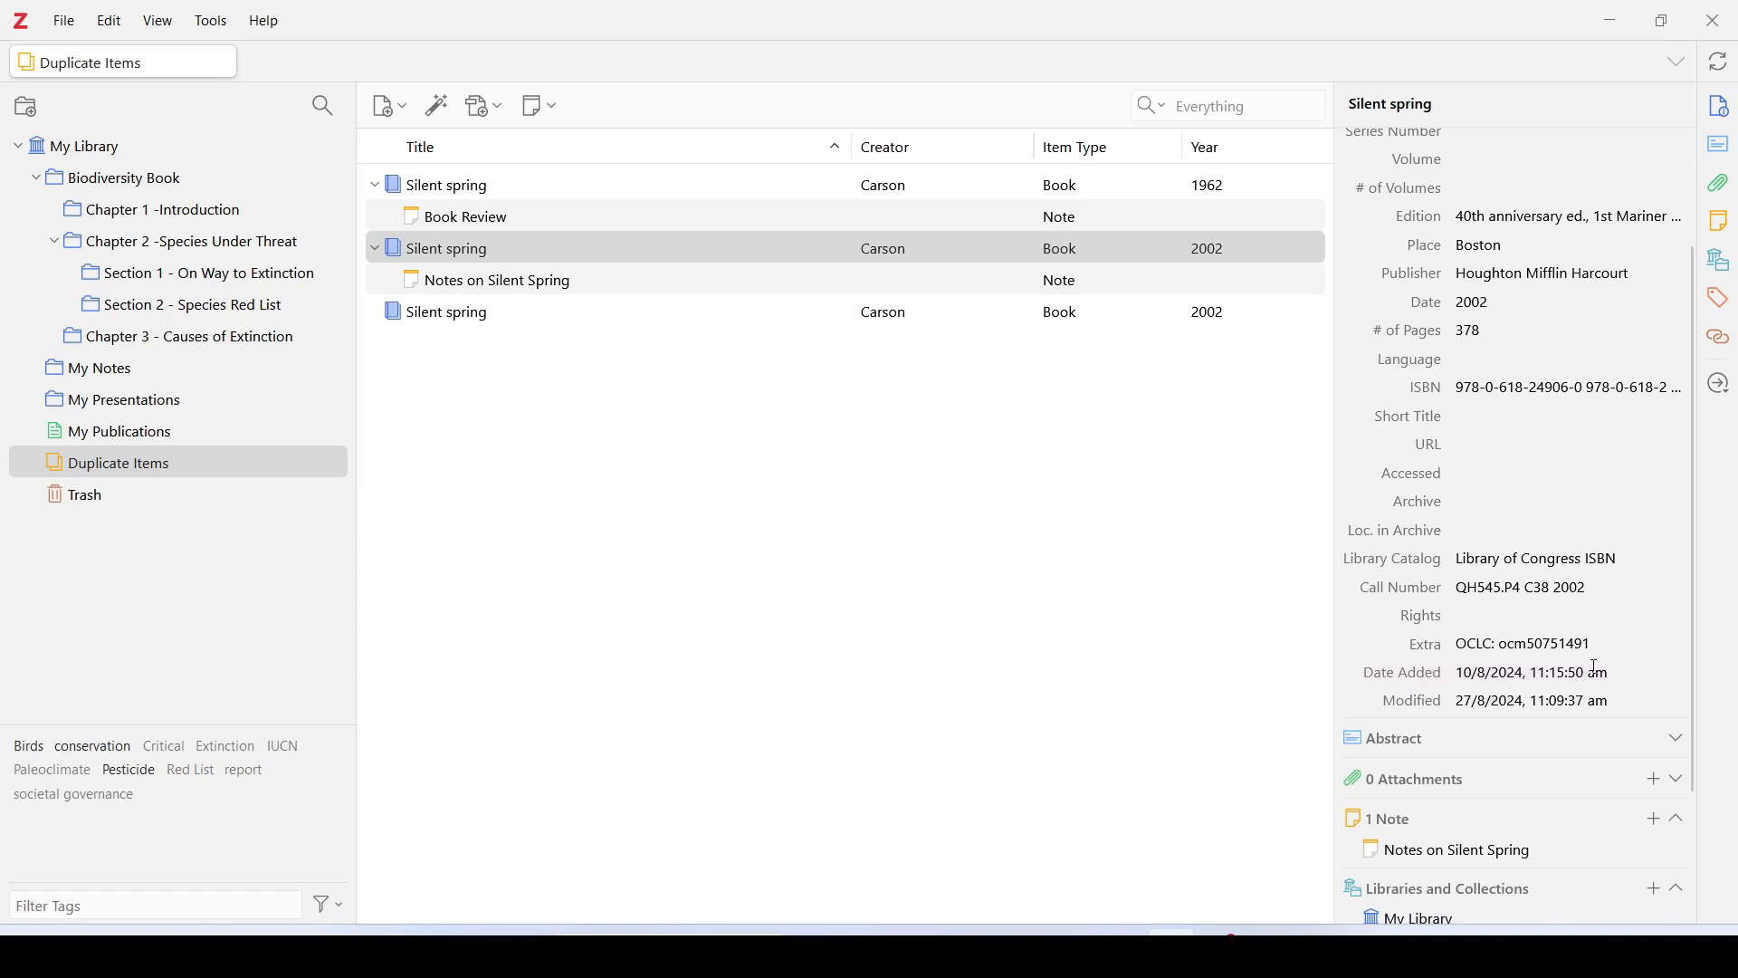
click(481, 193)
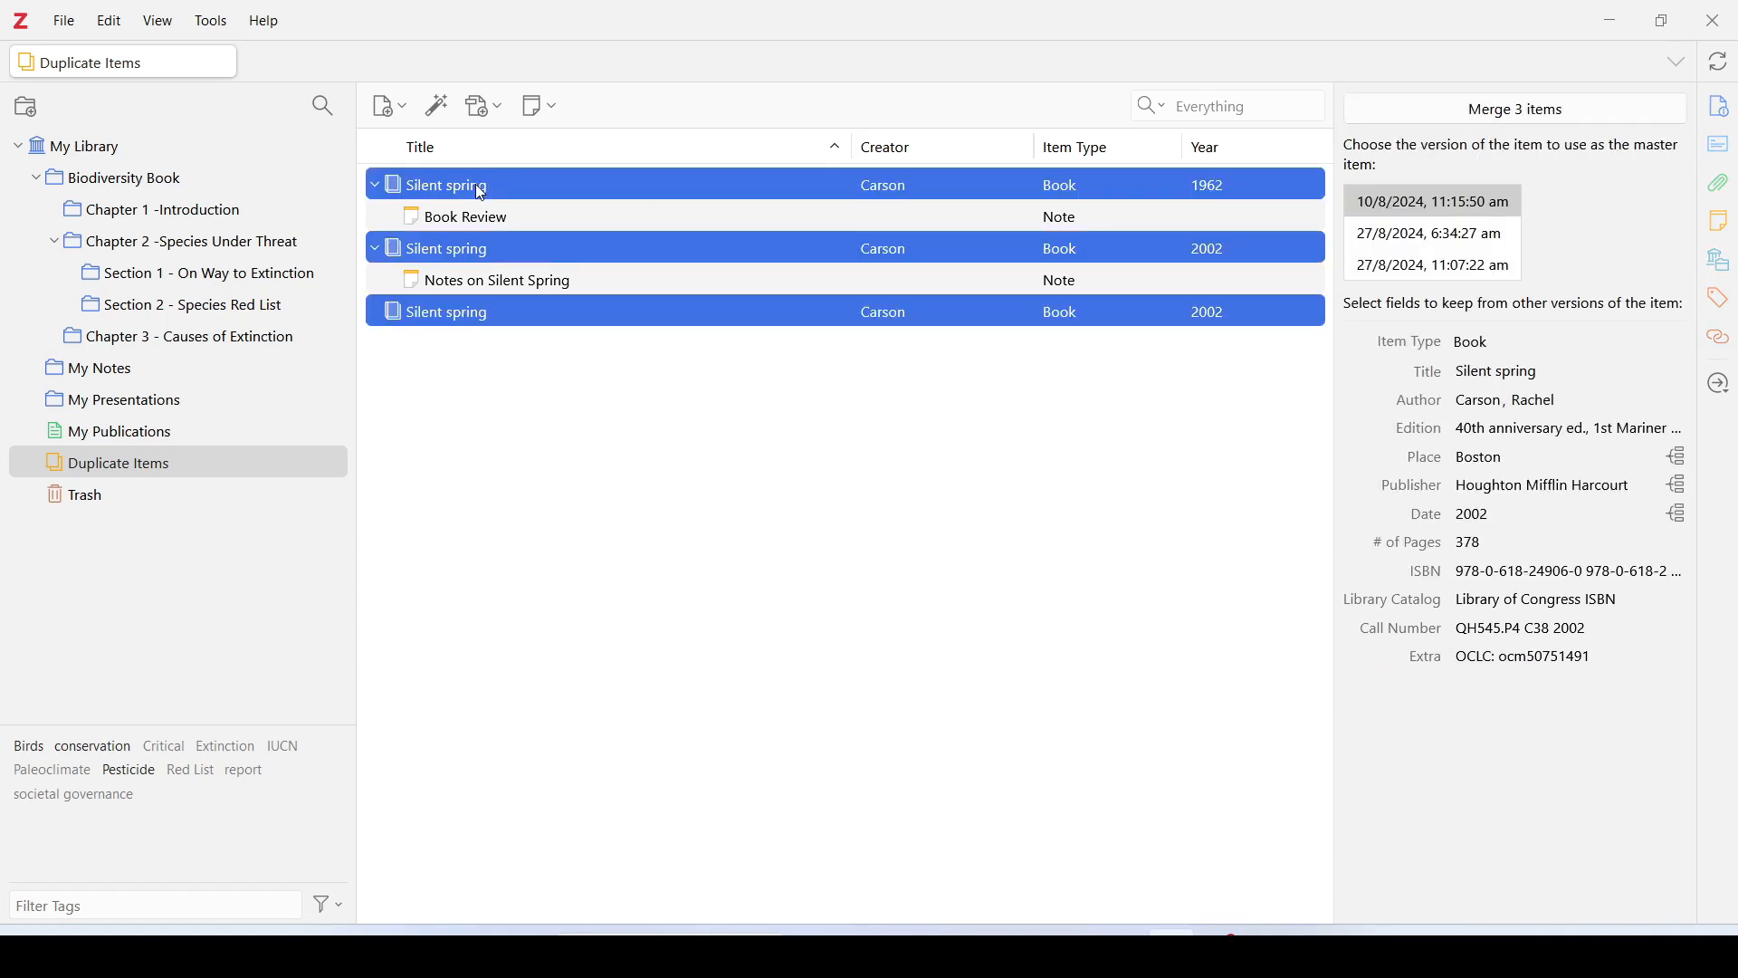
Step: Take the second "Silent spring" copy out of the merge selection and add it back, and view that copy separately before reselecting all duplicates
click(1452, 210)
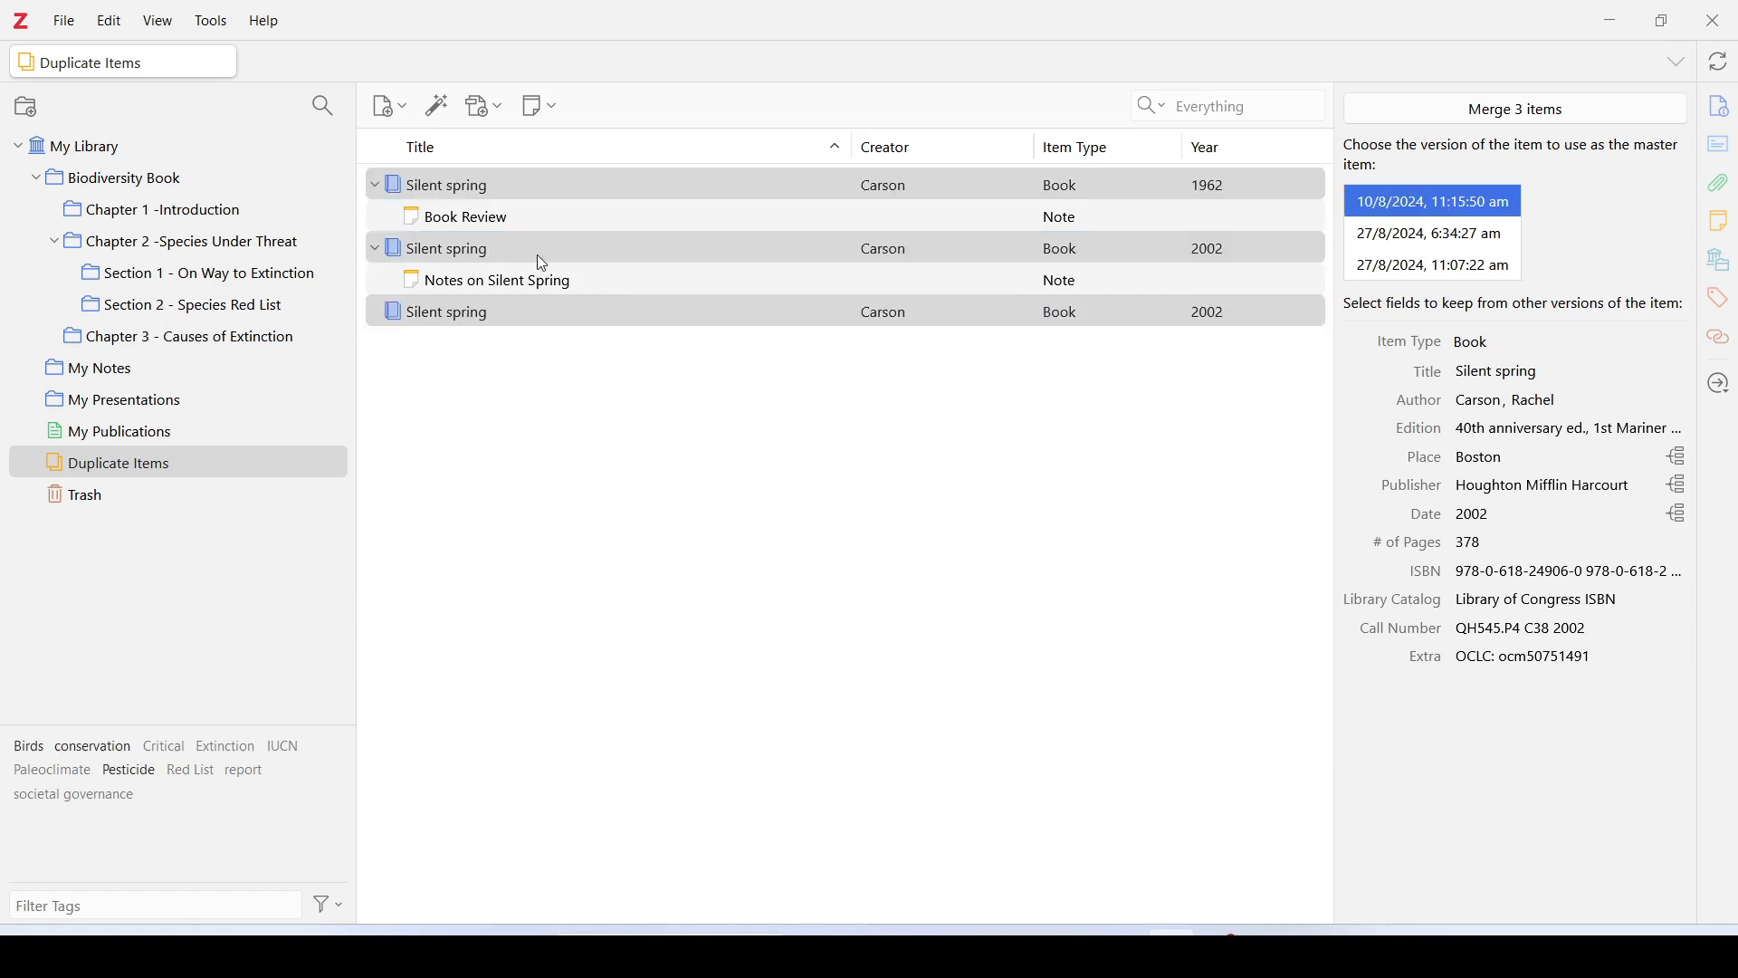
click(505, 248)
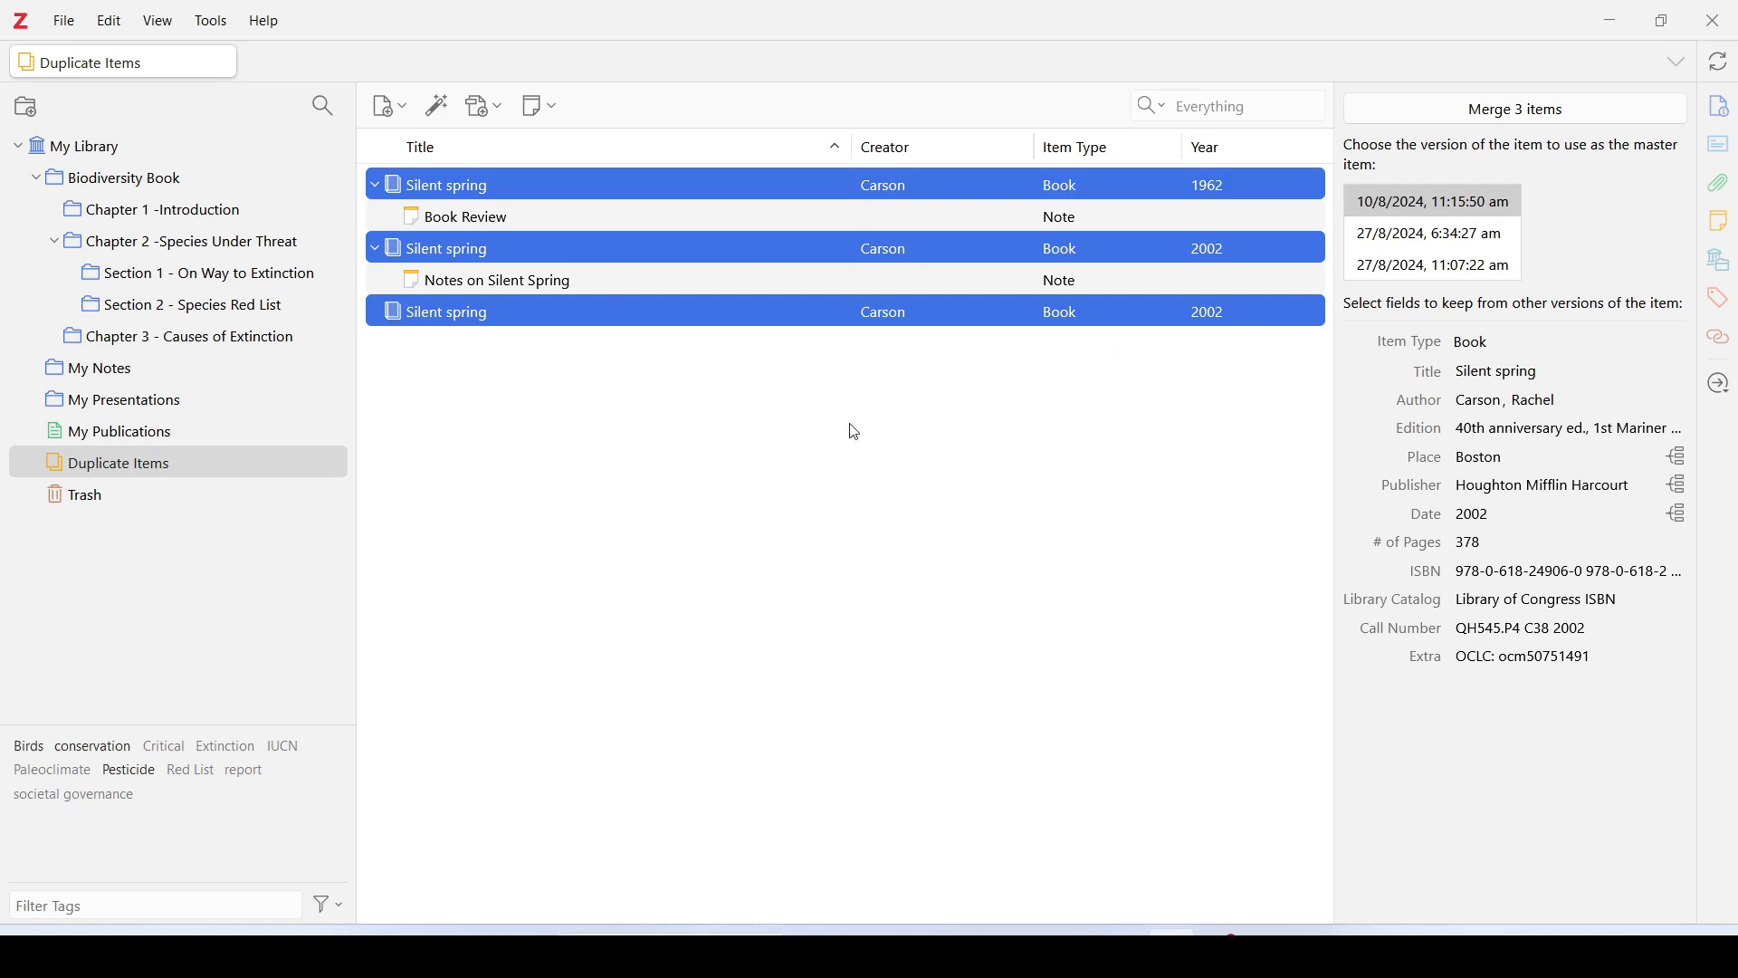
ctrl+click(731, 250)
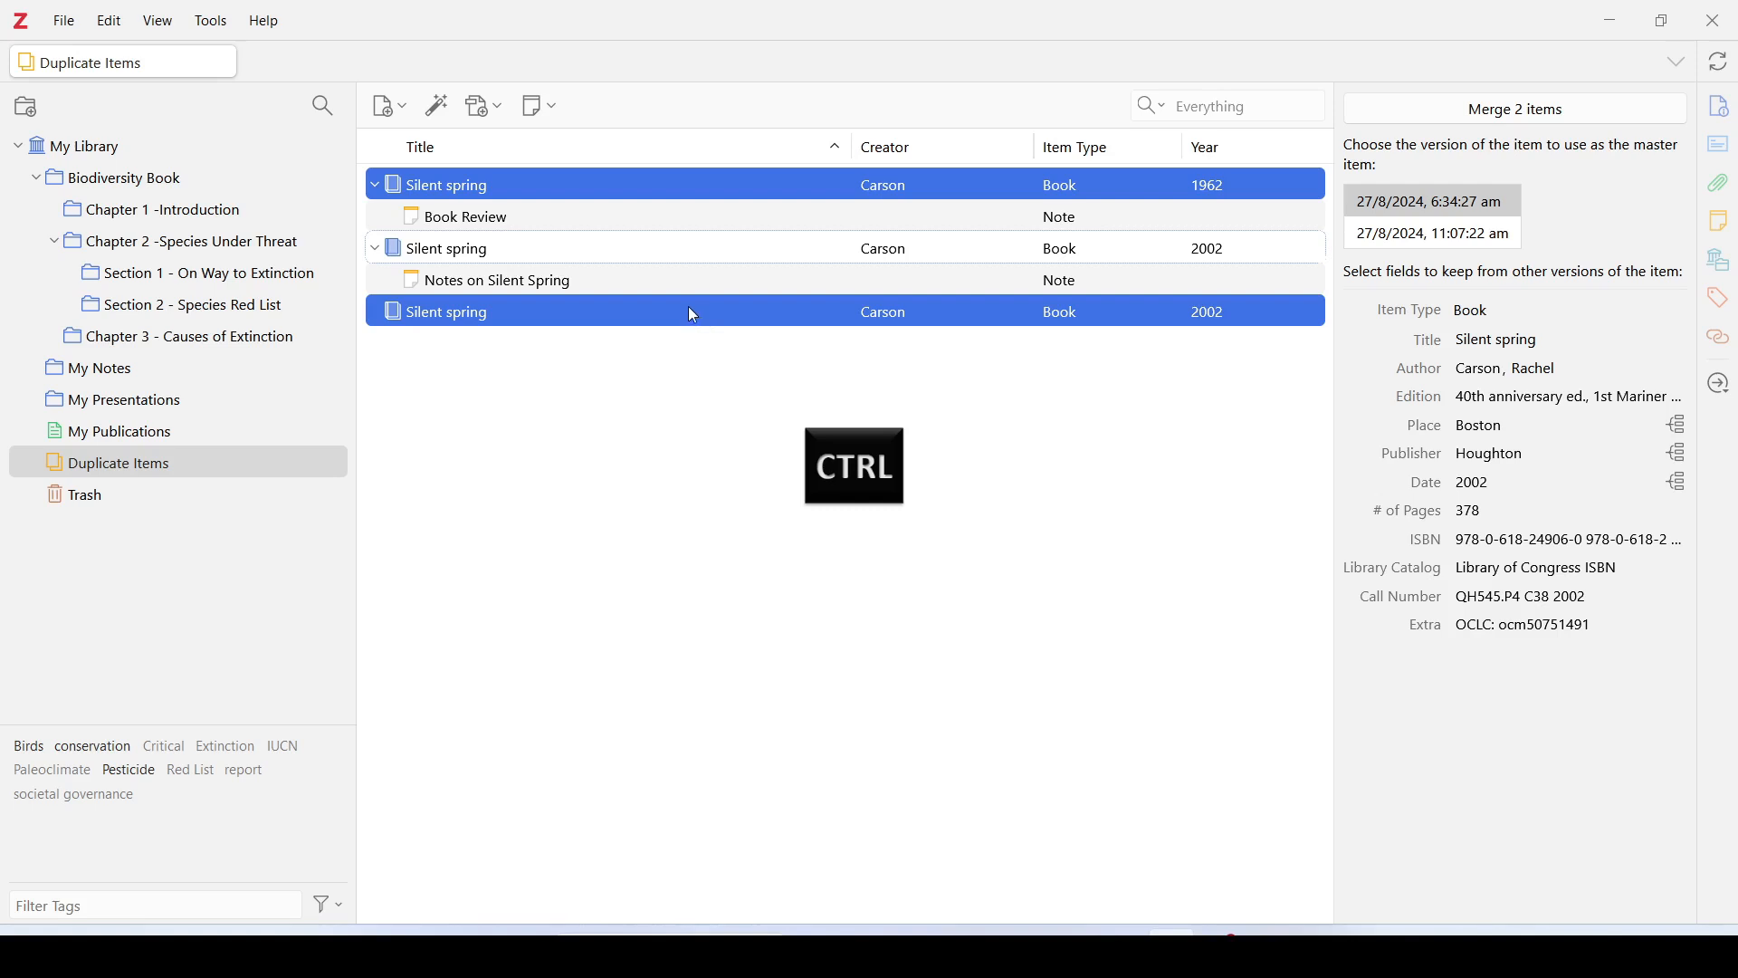
ctrl+click(698, 260)
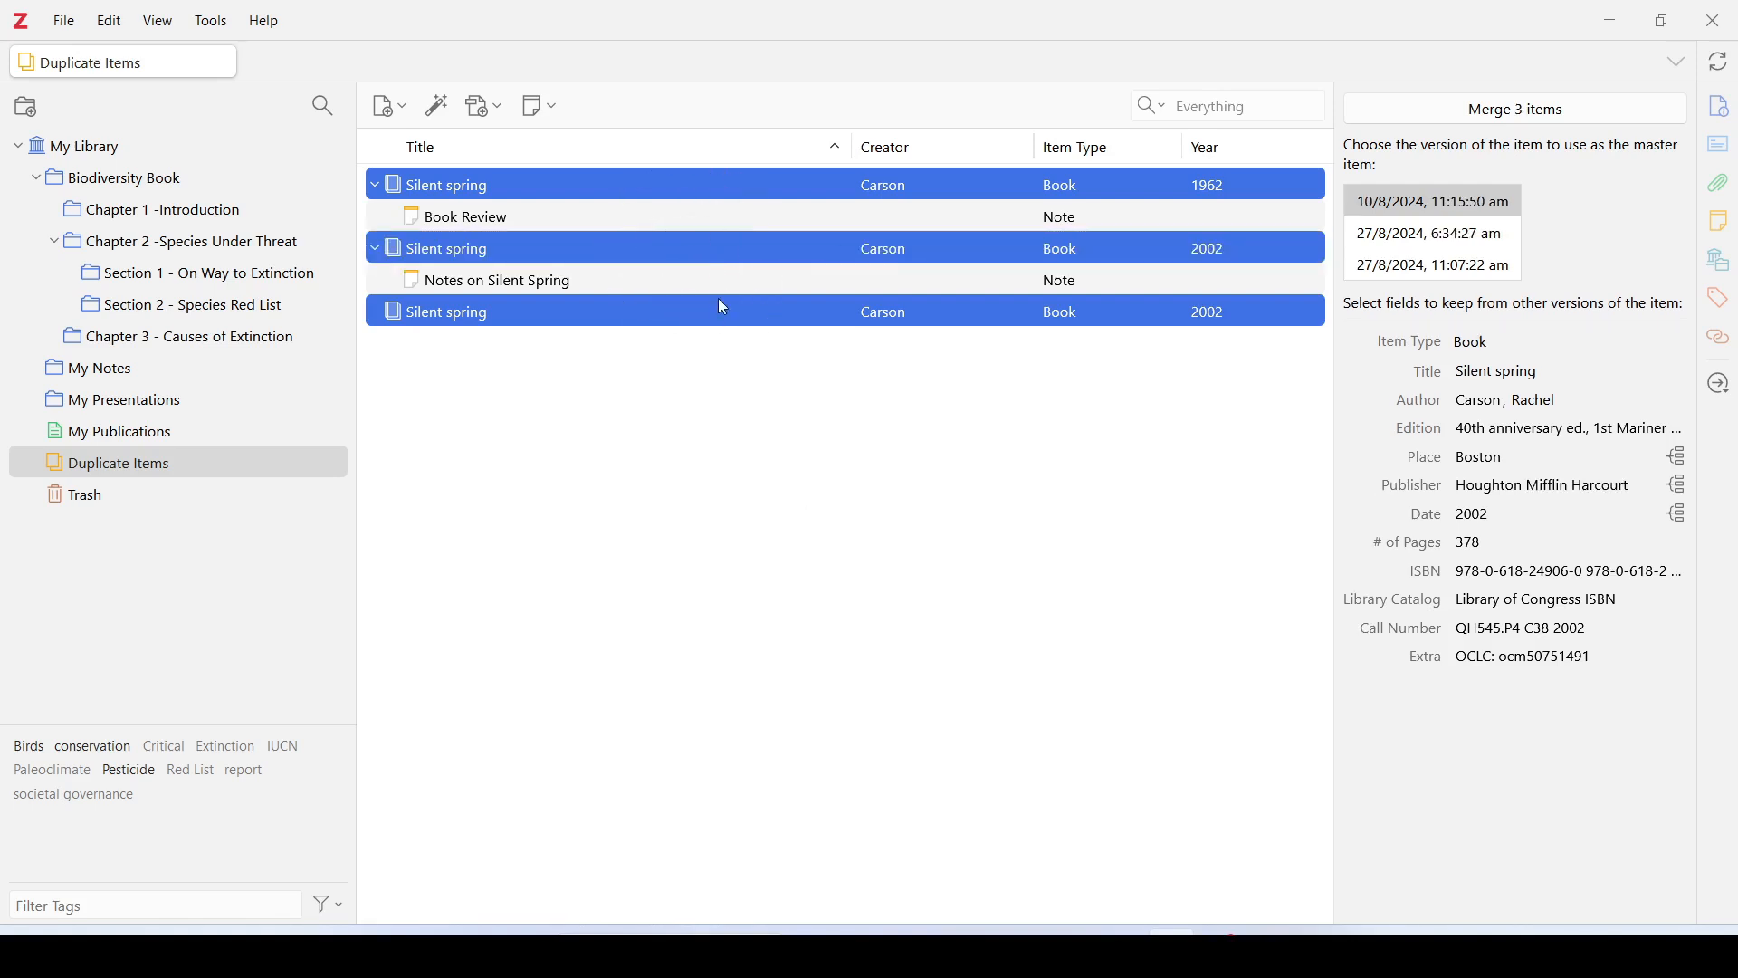
click(589, 248)
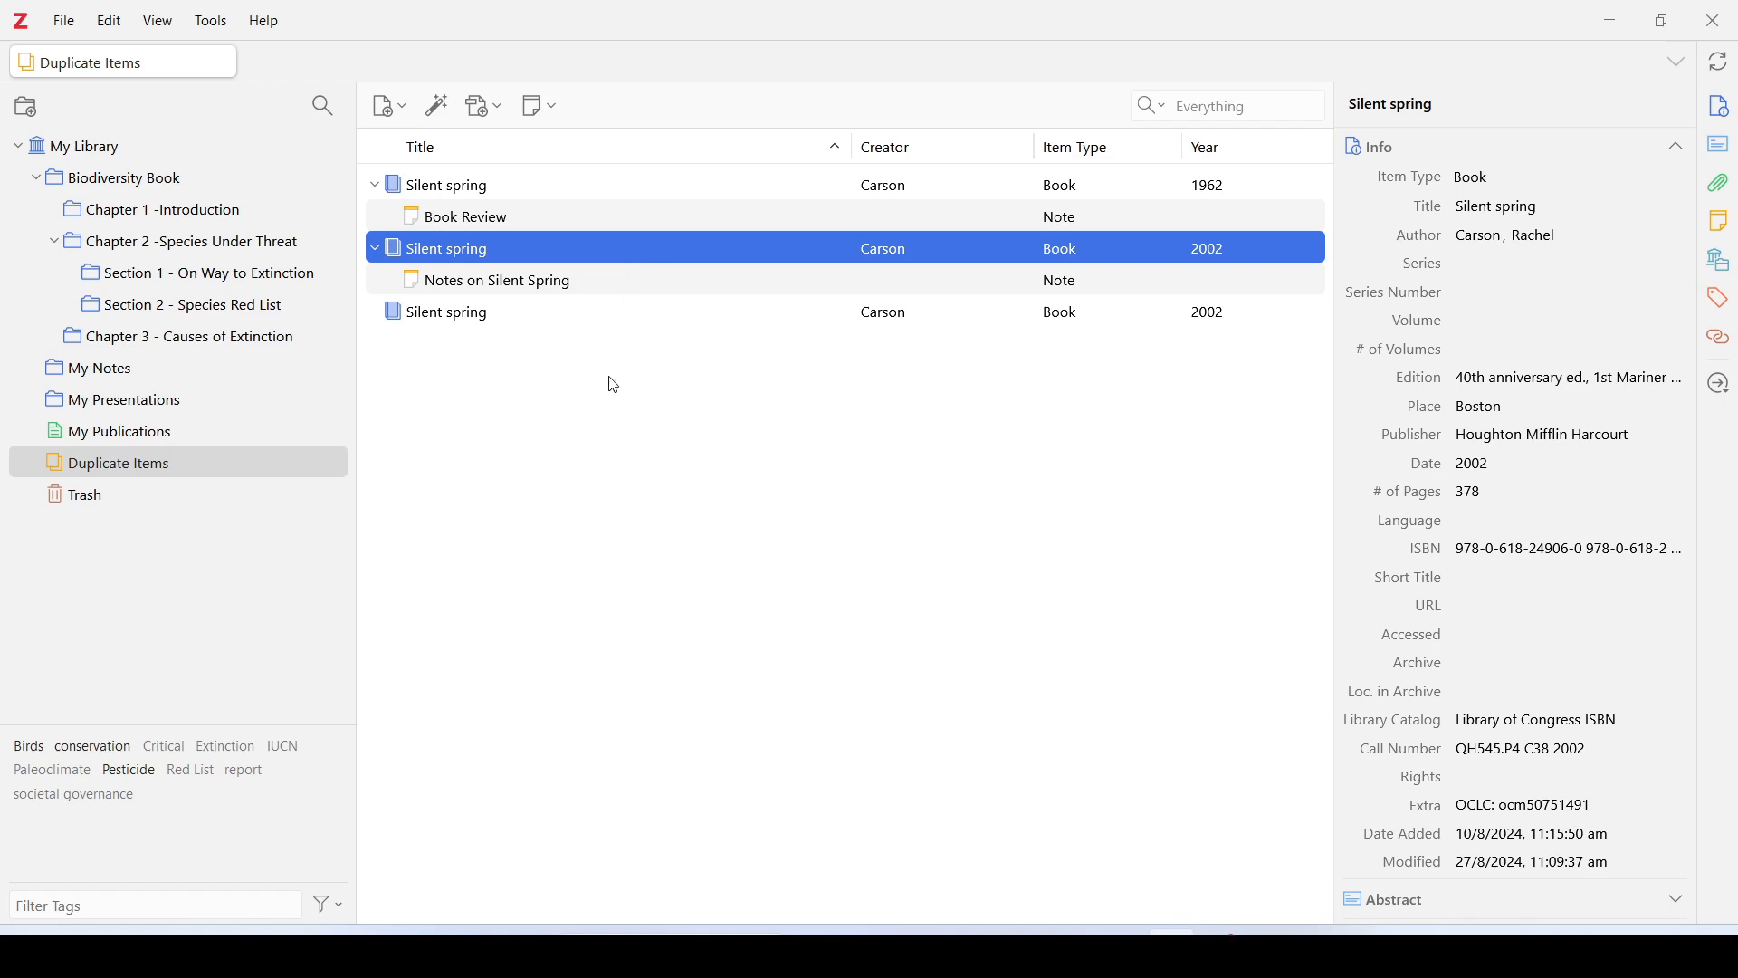
click(467, 313)
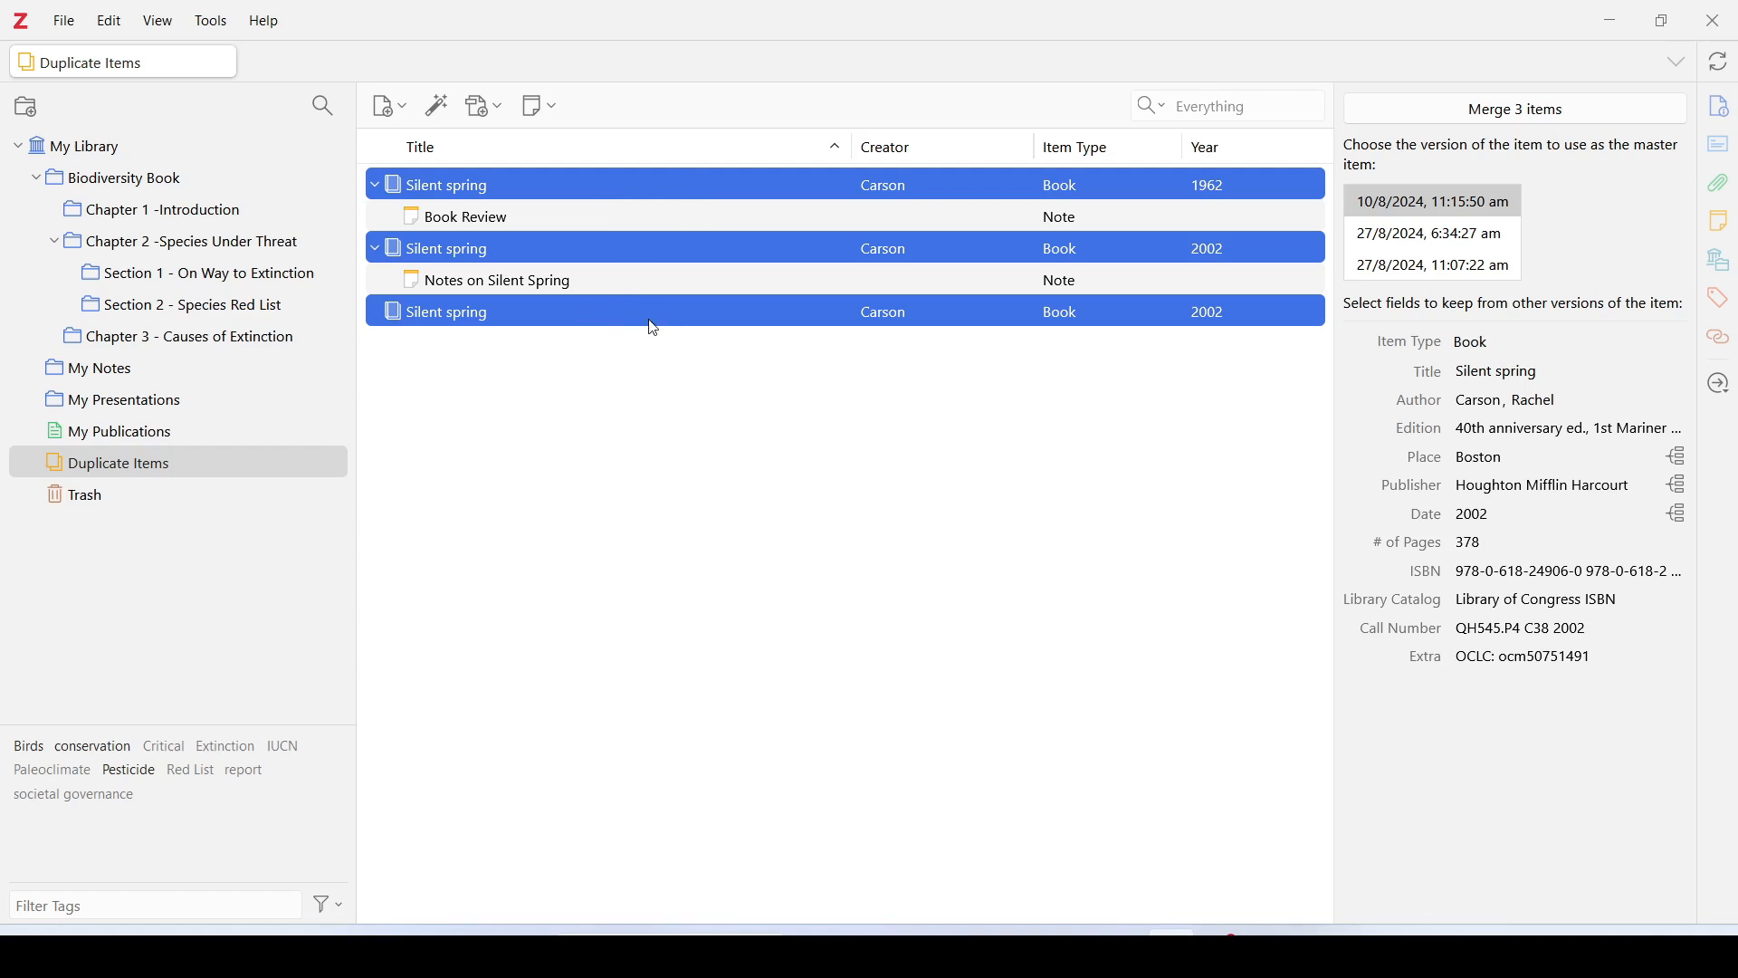
Step: Choose the 10/8/2024, 11:15:50 am version of "Silent spring" as master, trying New York as the place and restoring Boston
click(1565, 202)
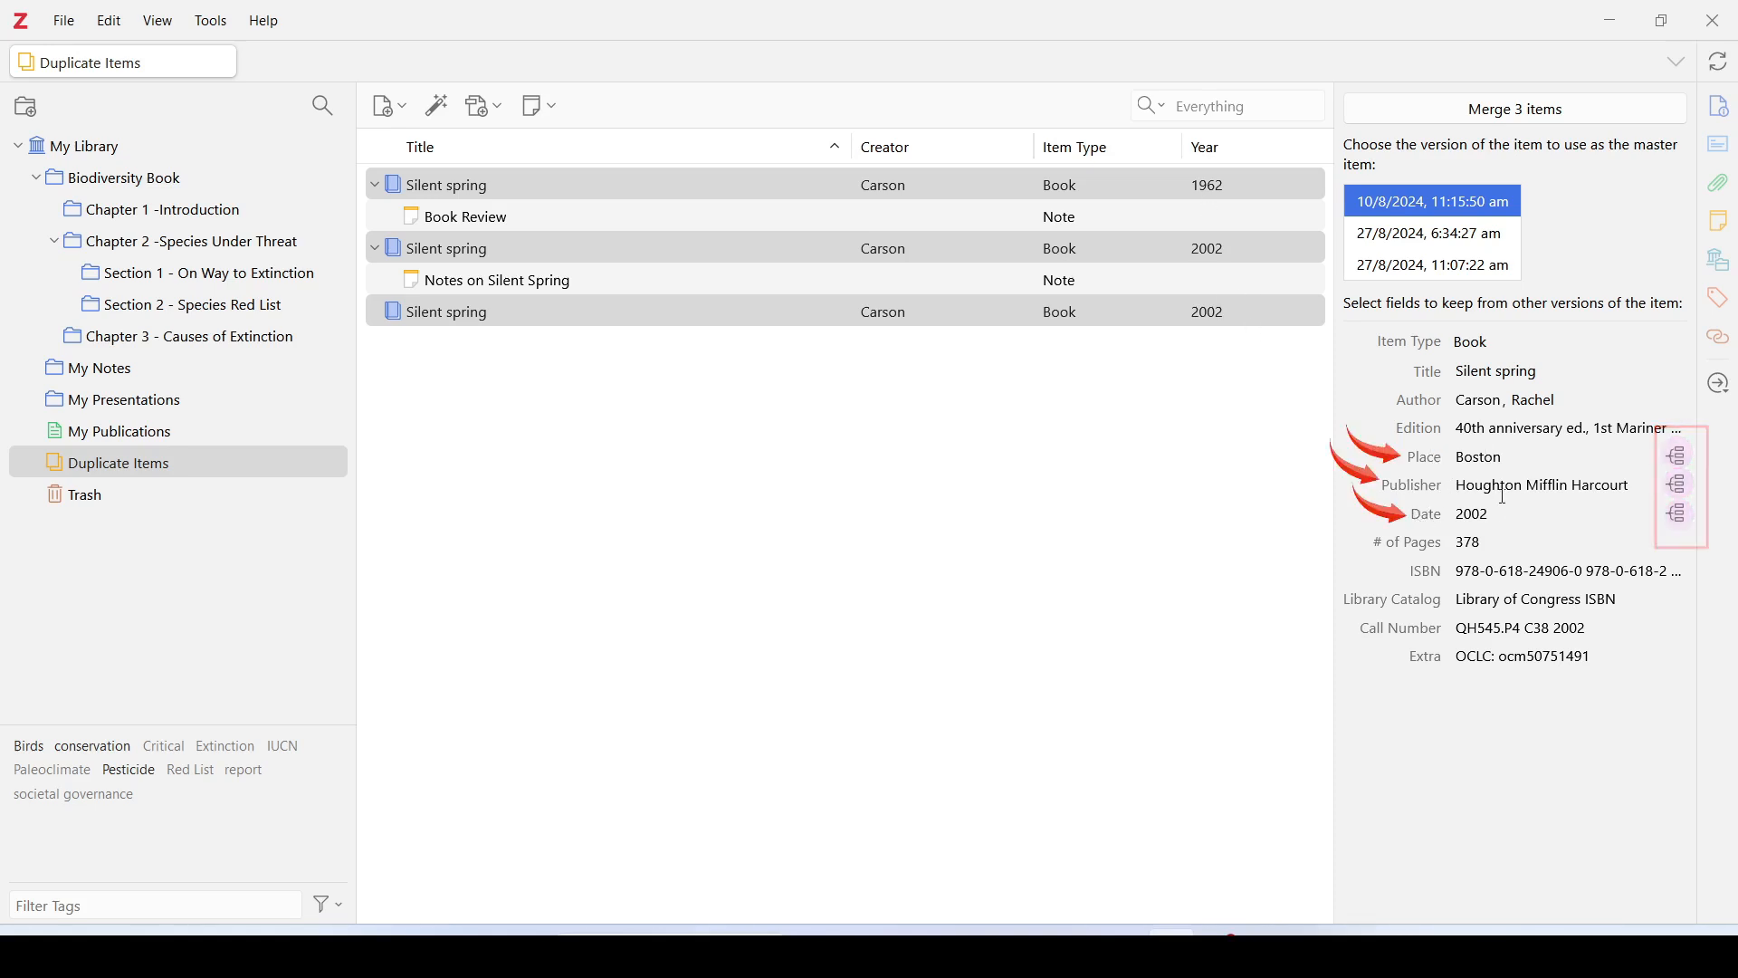
click(1681, 458)
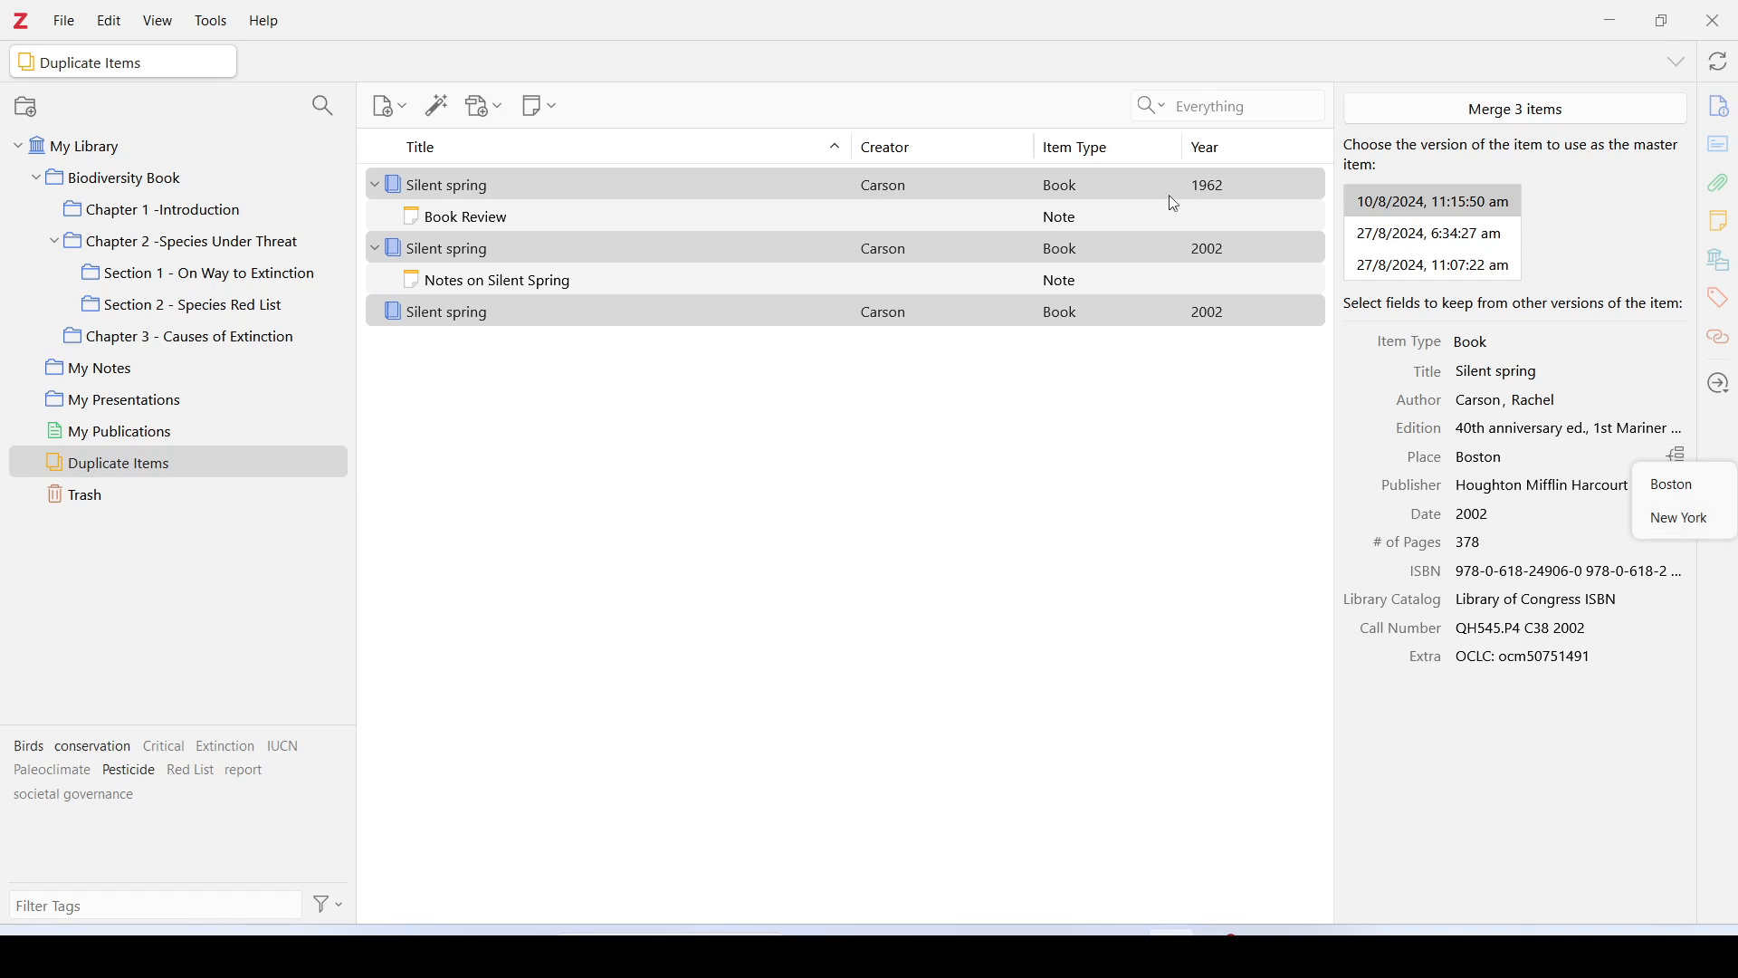
click(1668, 523)
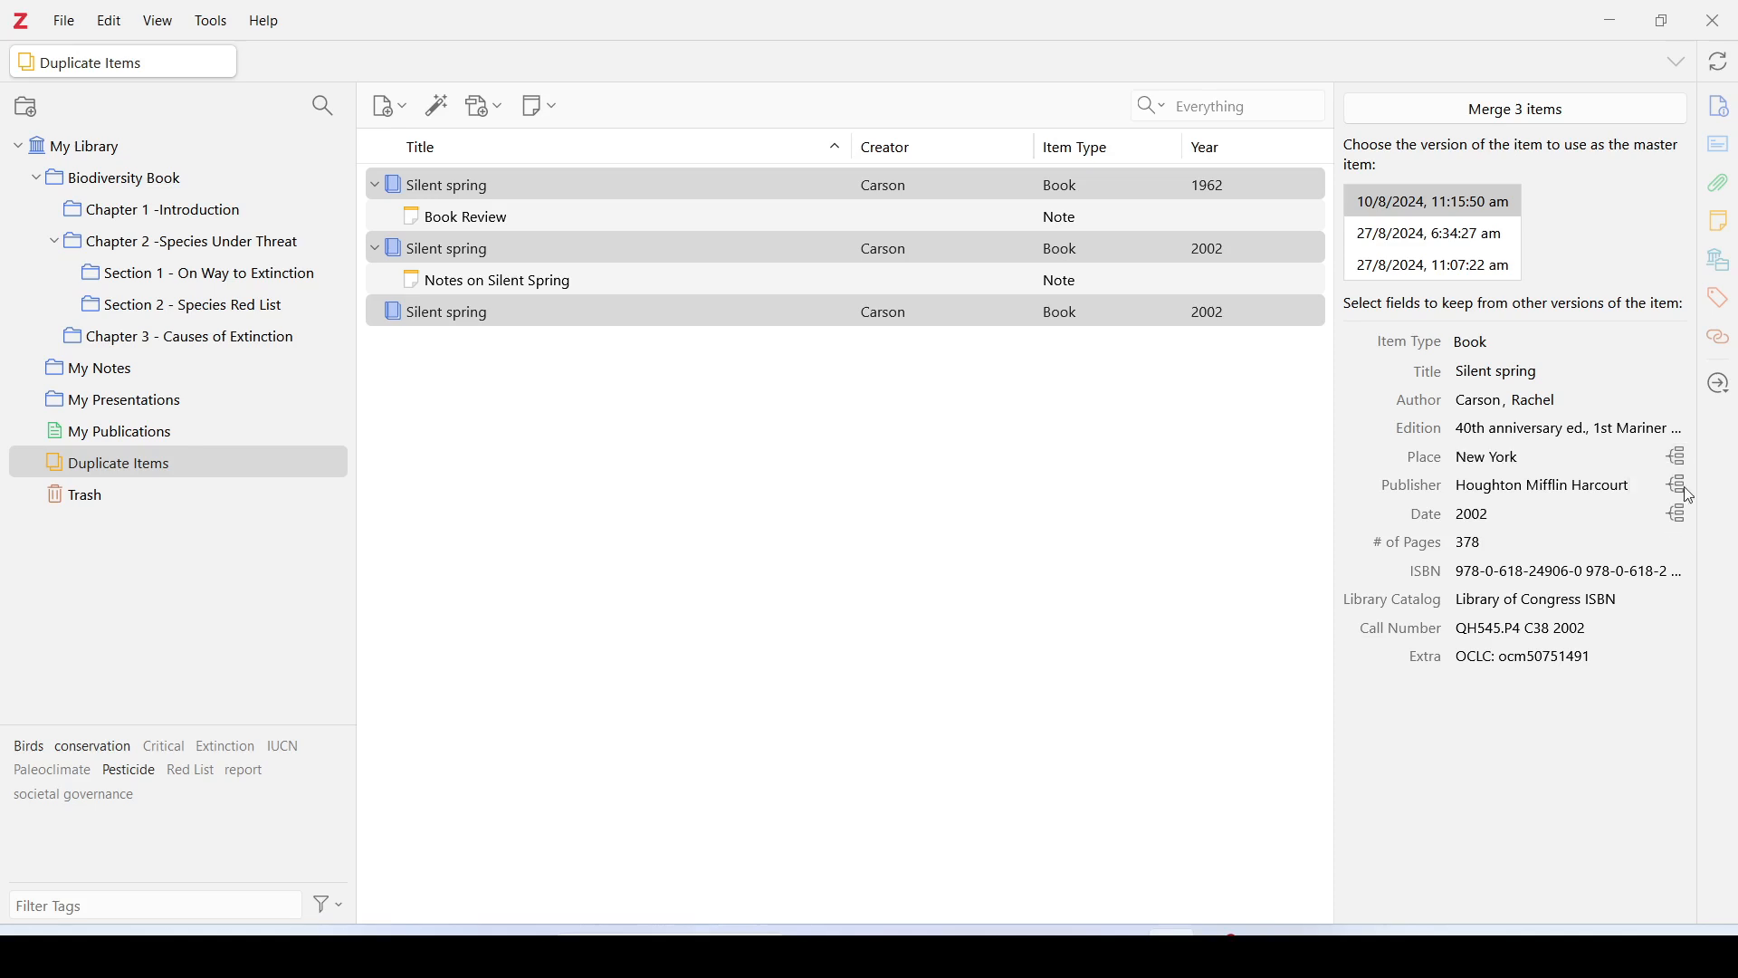
click(1679, 462)
click(1669, 491)
Step: Keep Houghton Mifflin Harcourt as the publisher for the merged "Silent spring" book
click(1679, 487)
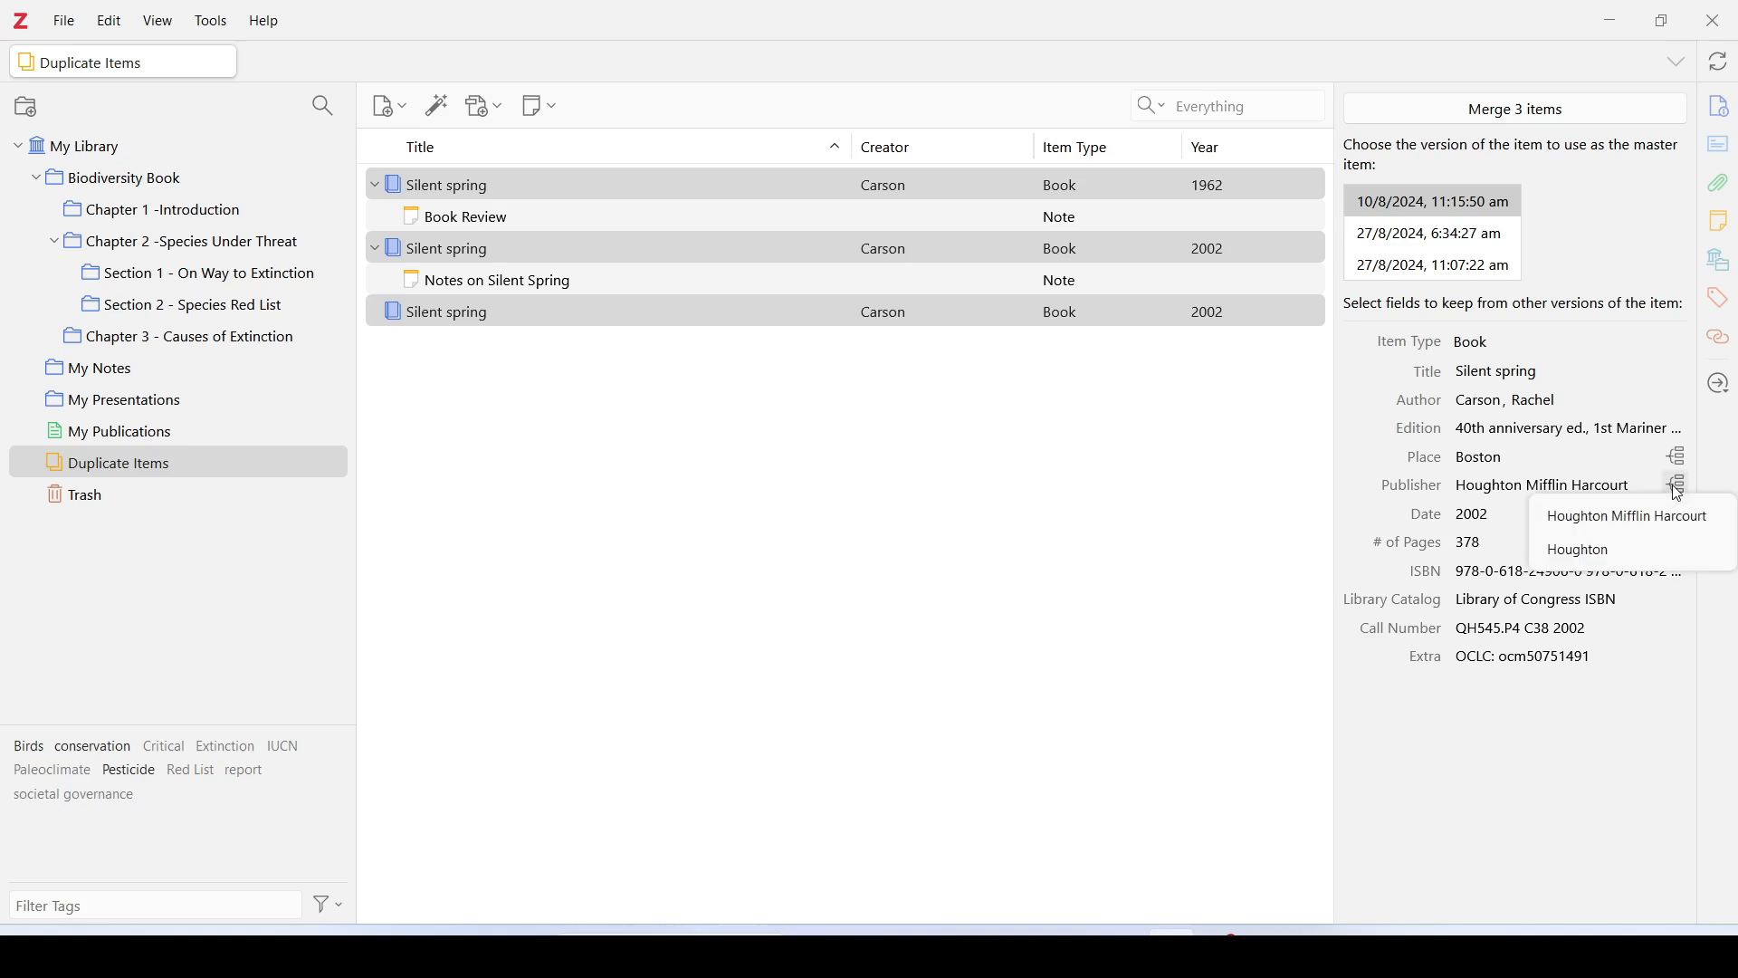
click(1626, 517)
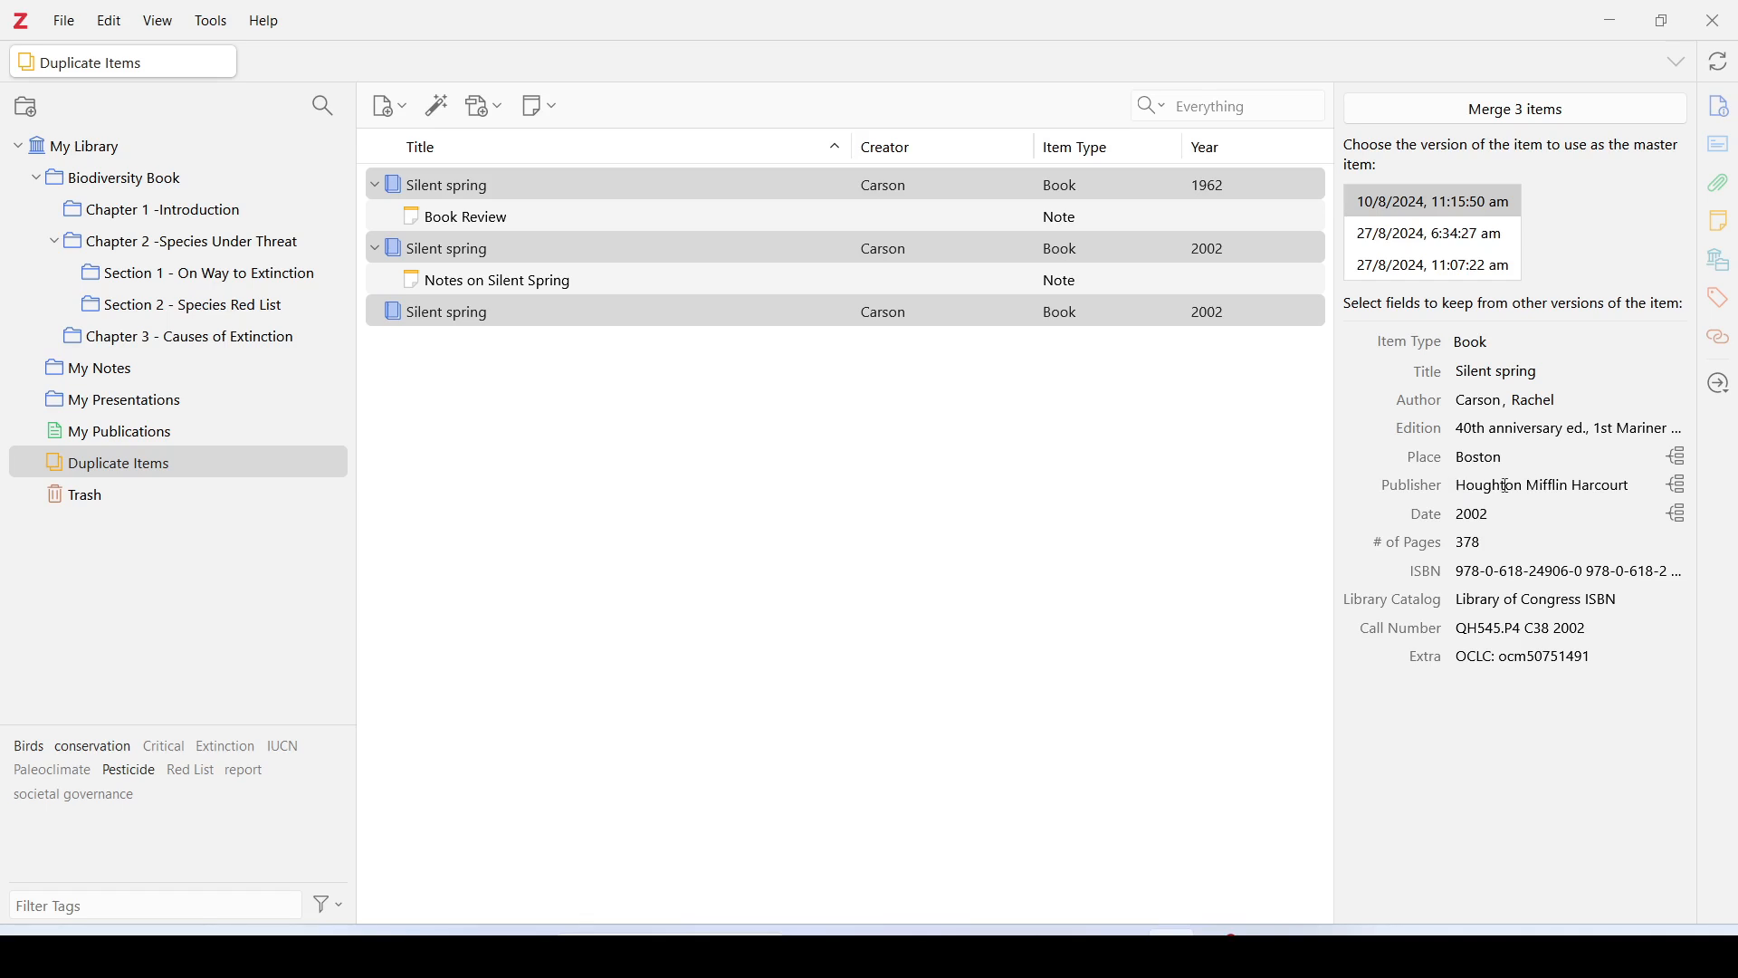
click(1679, 485)
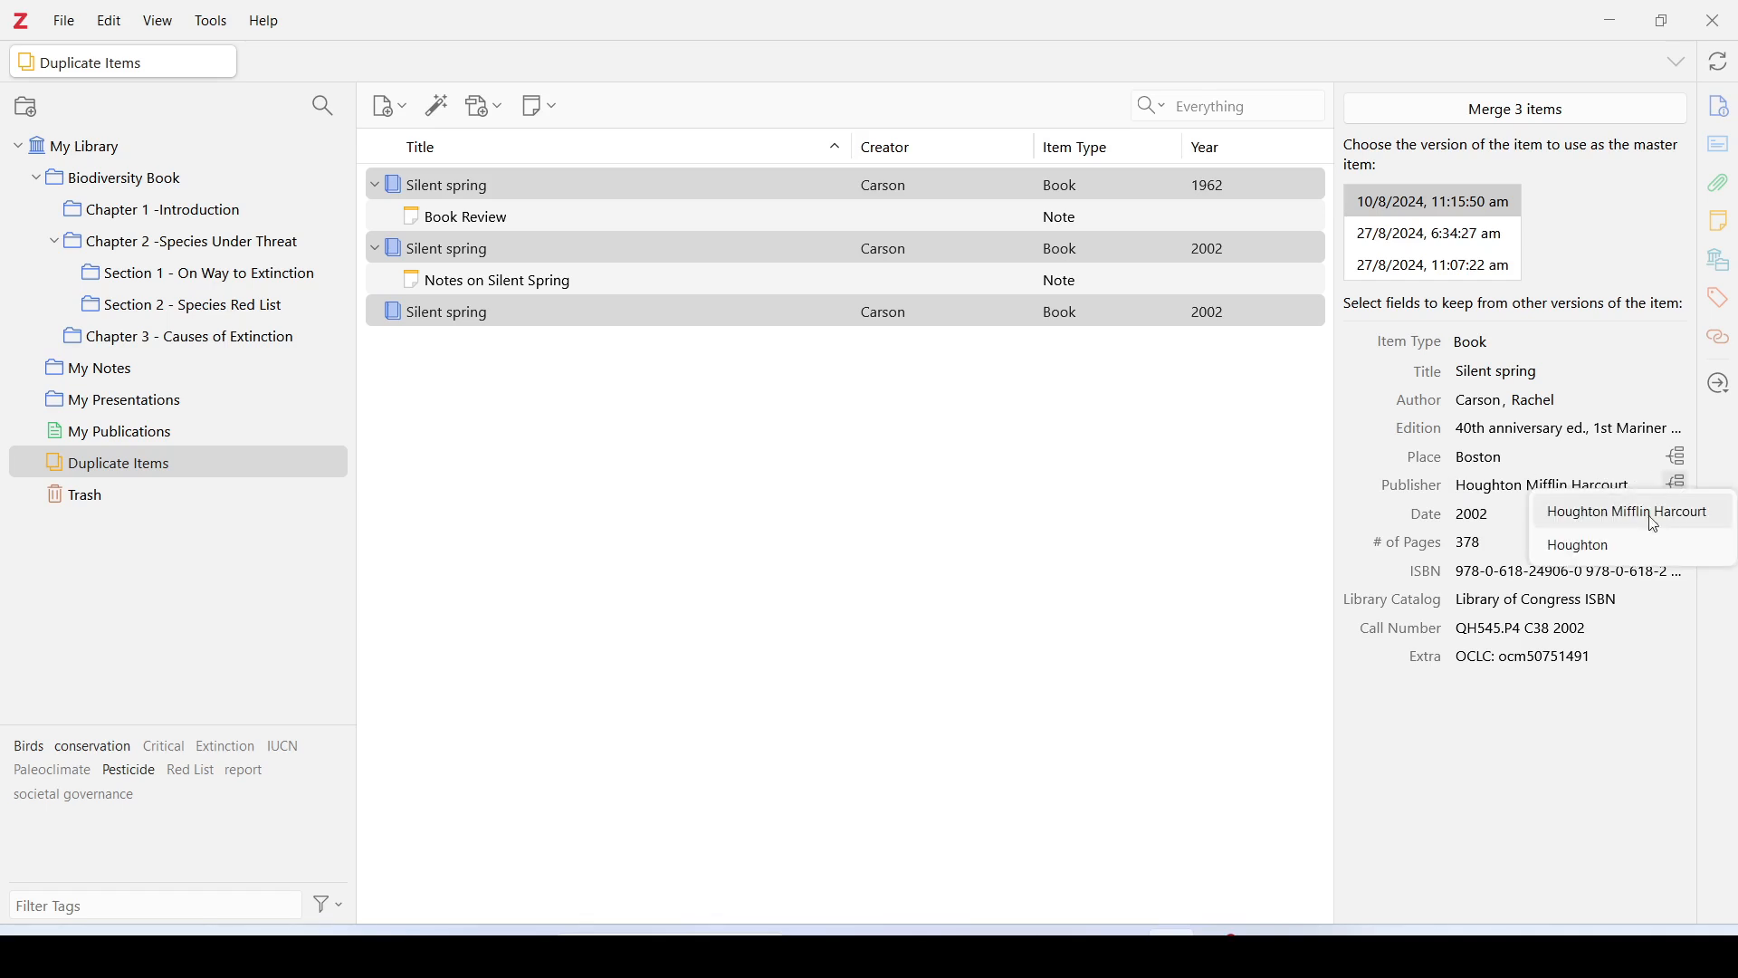
click(1593, 514)
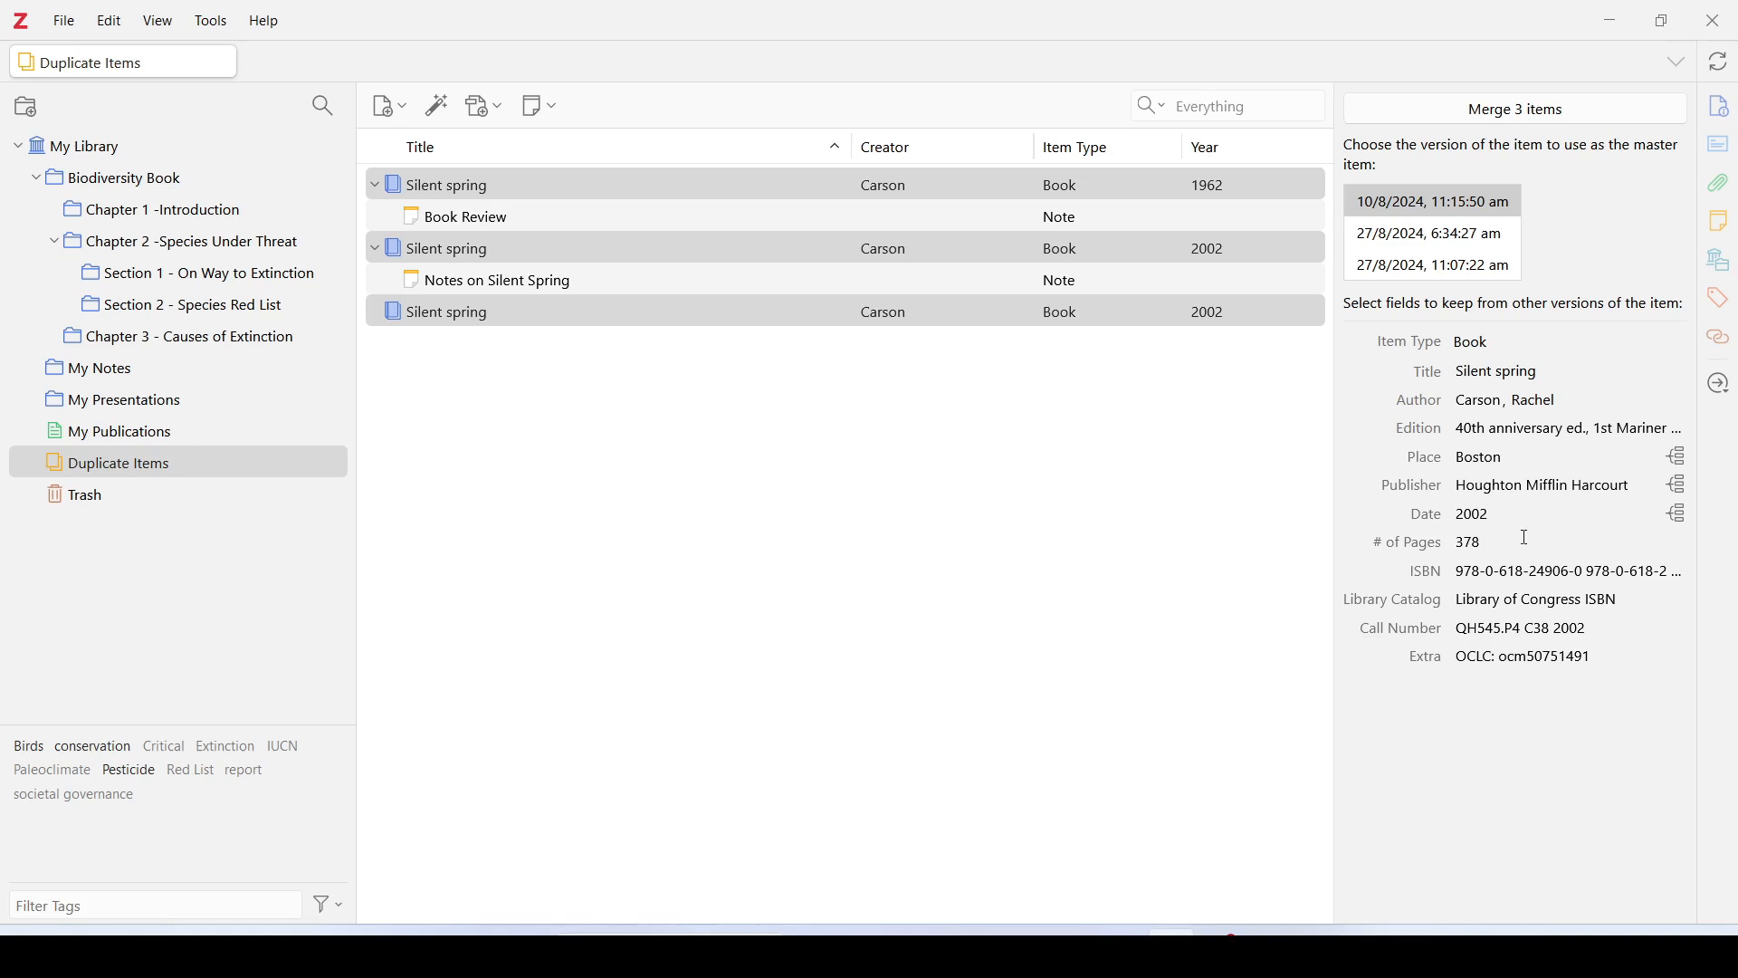
Step: Set the date to 1962 and merge the three "Silent spring" copies into the 10/8/2024, 11:15:50 am master version
click(1680, 523)
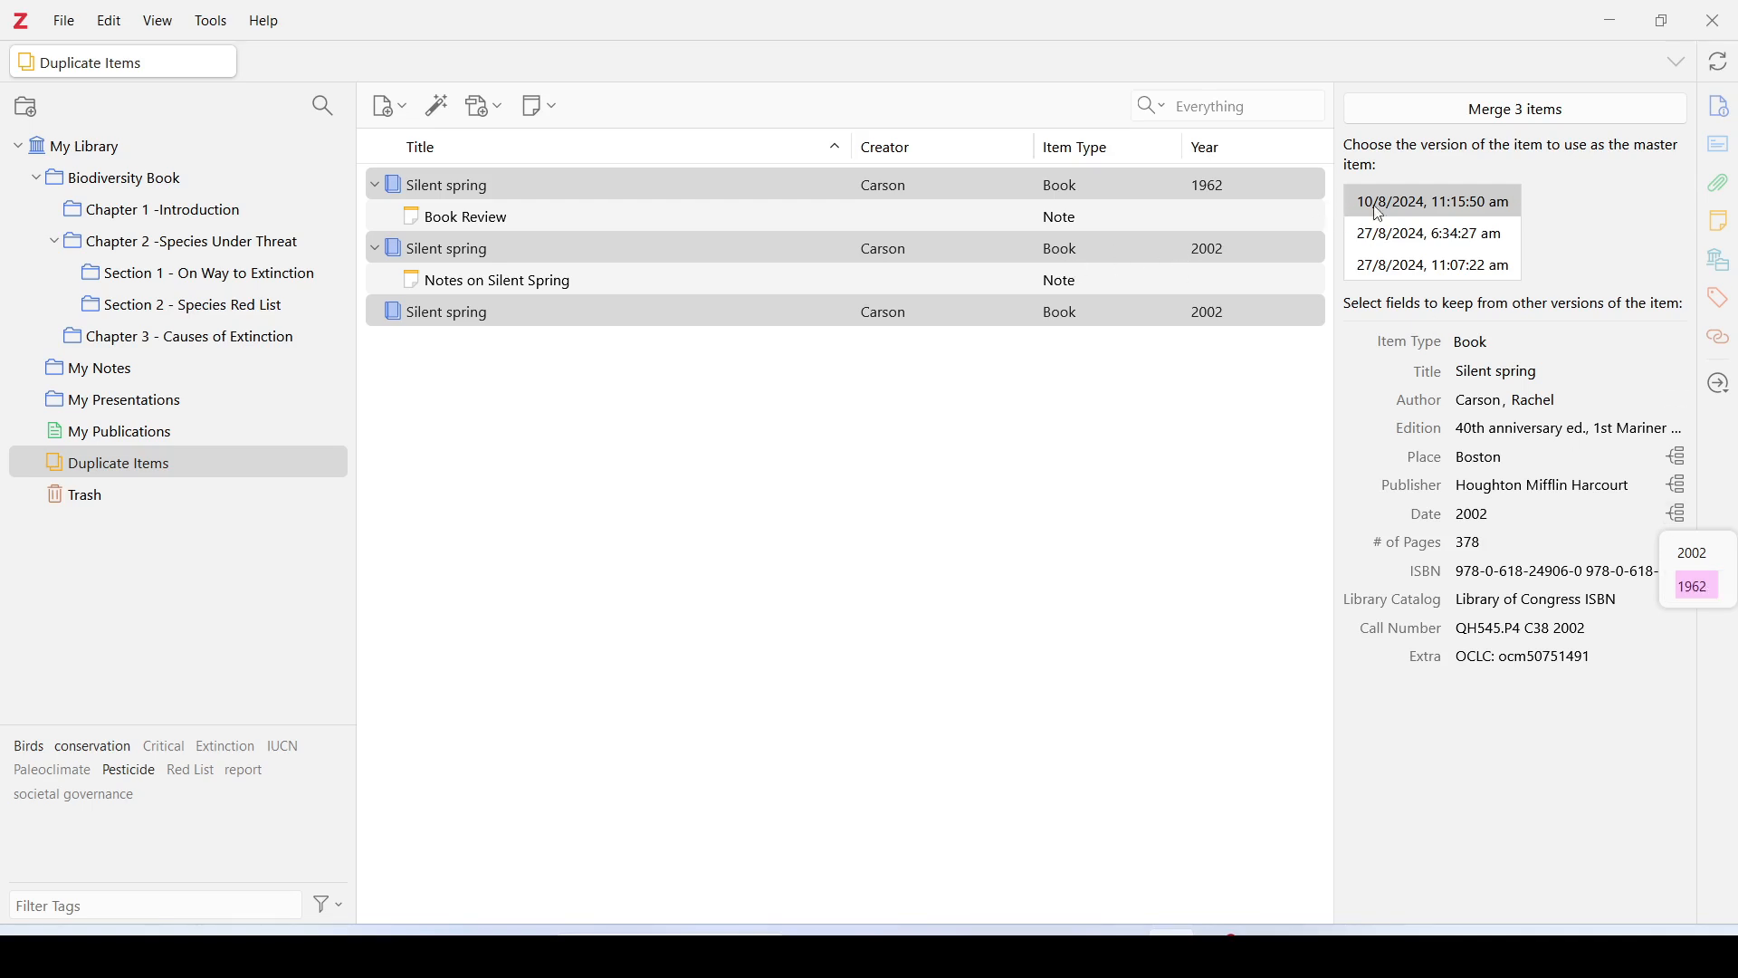
click(1698, 597)
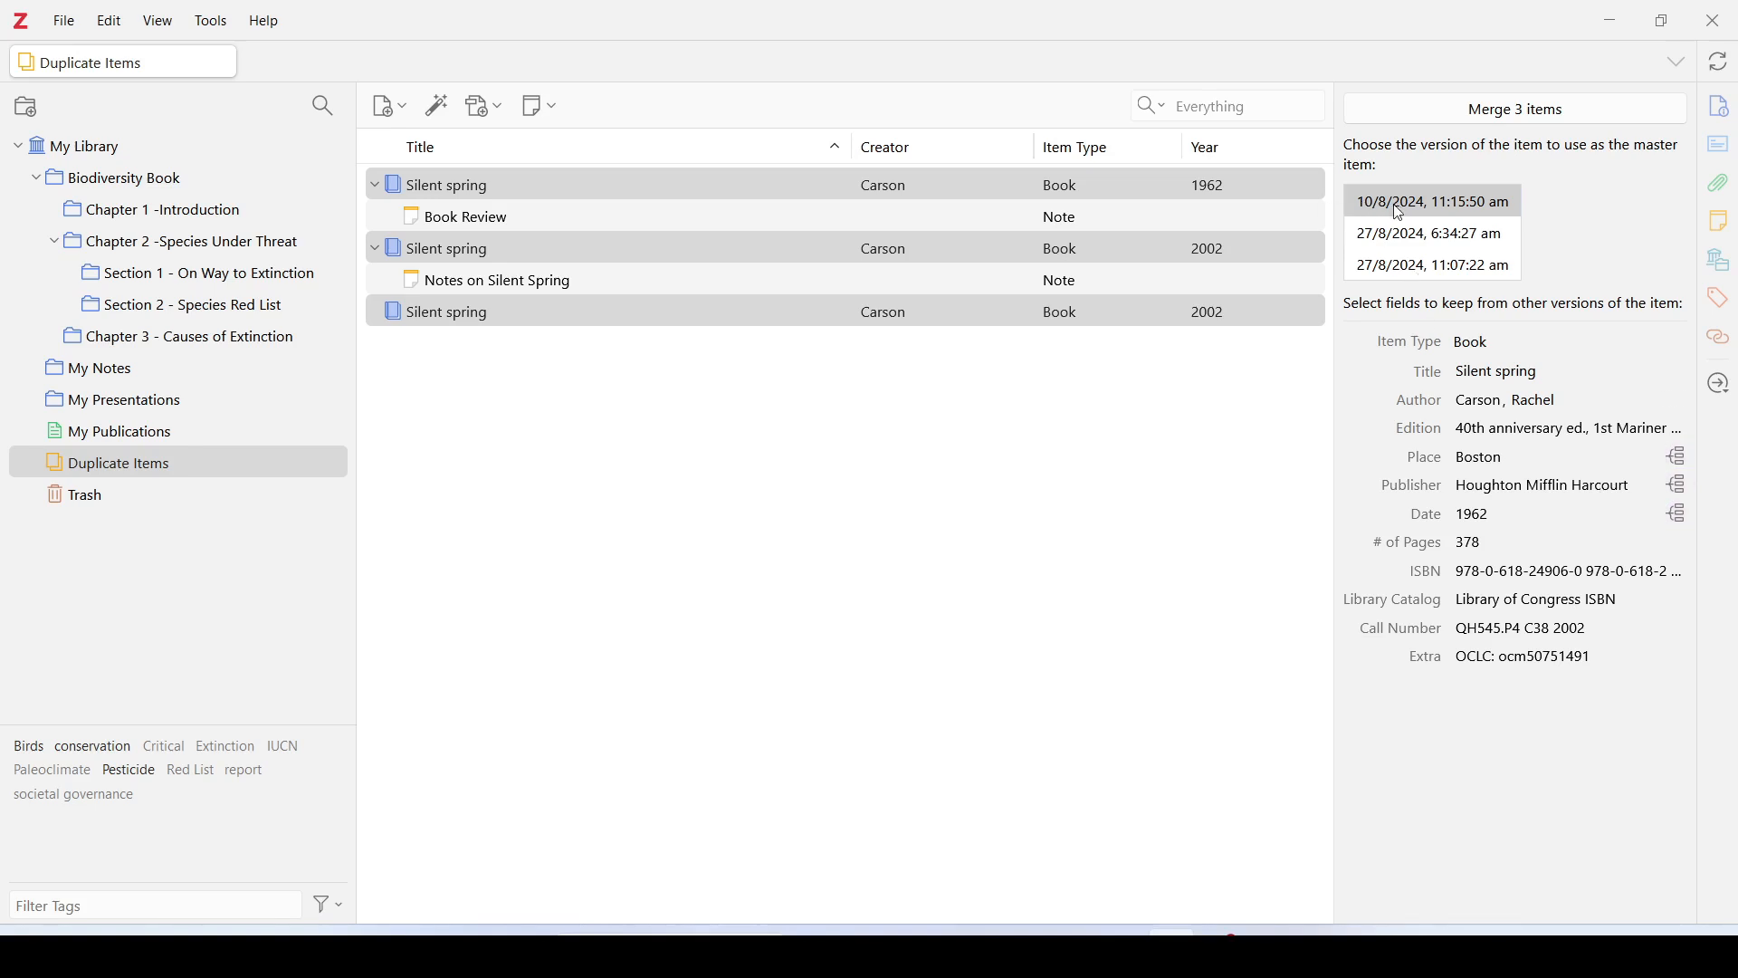
click(1444, 202)
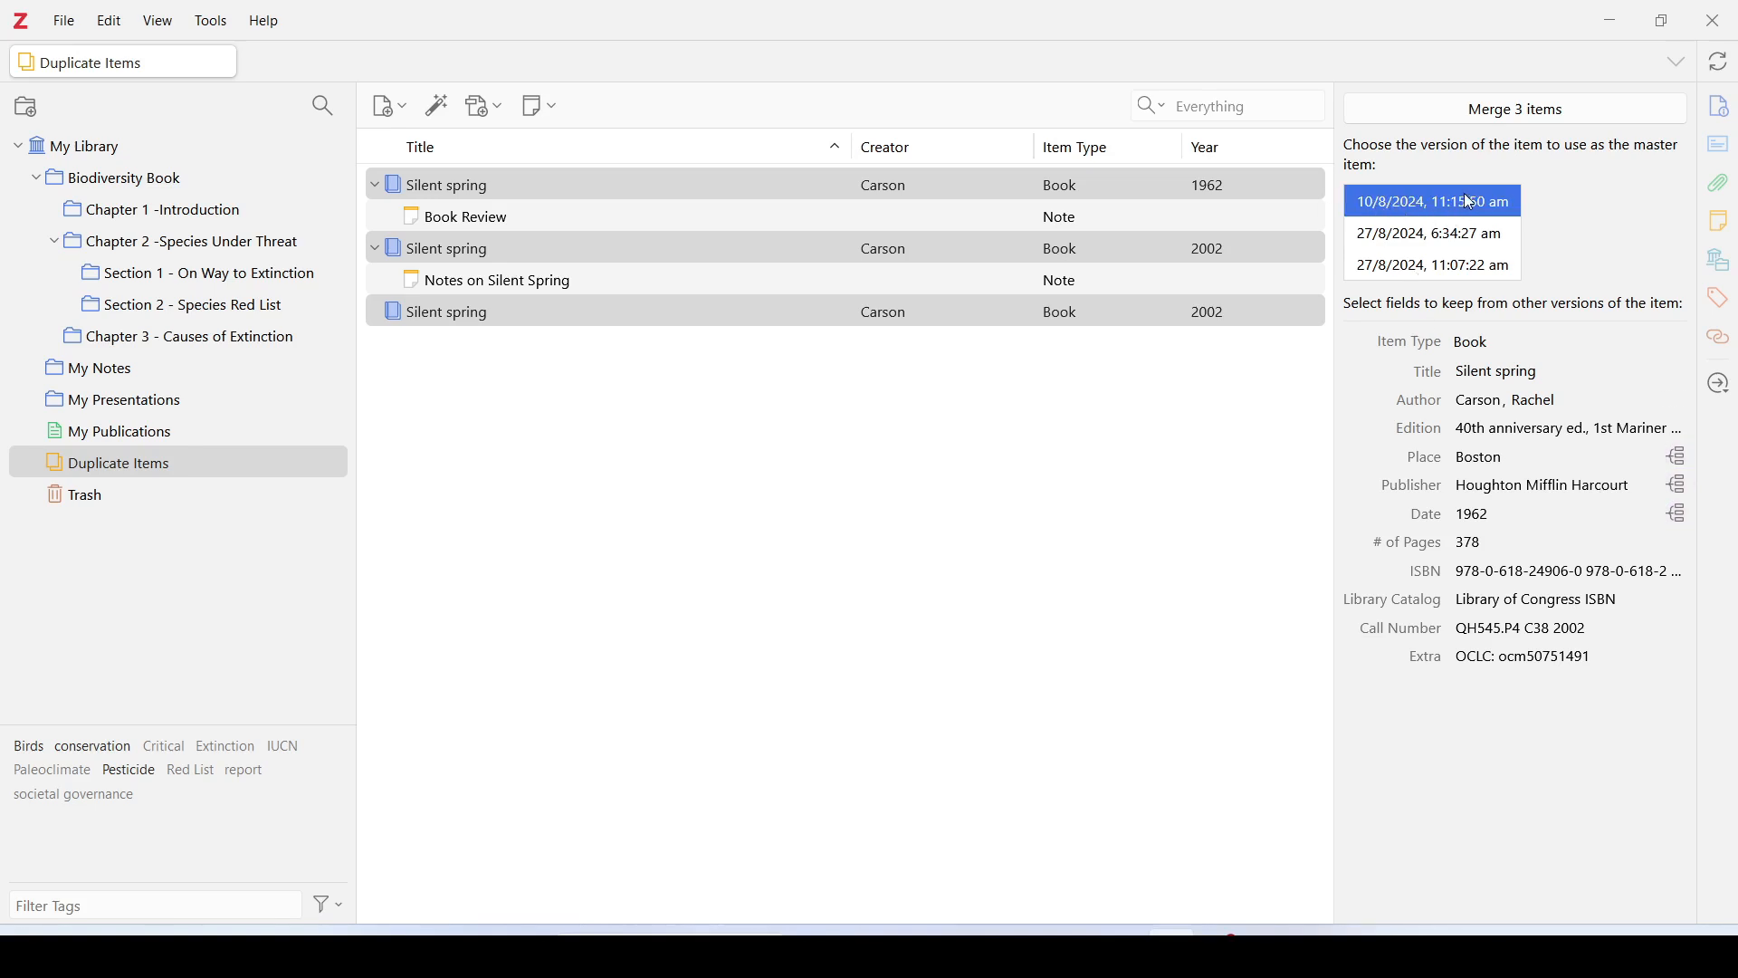
click(1595, 118)
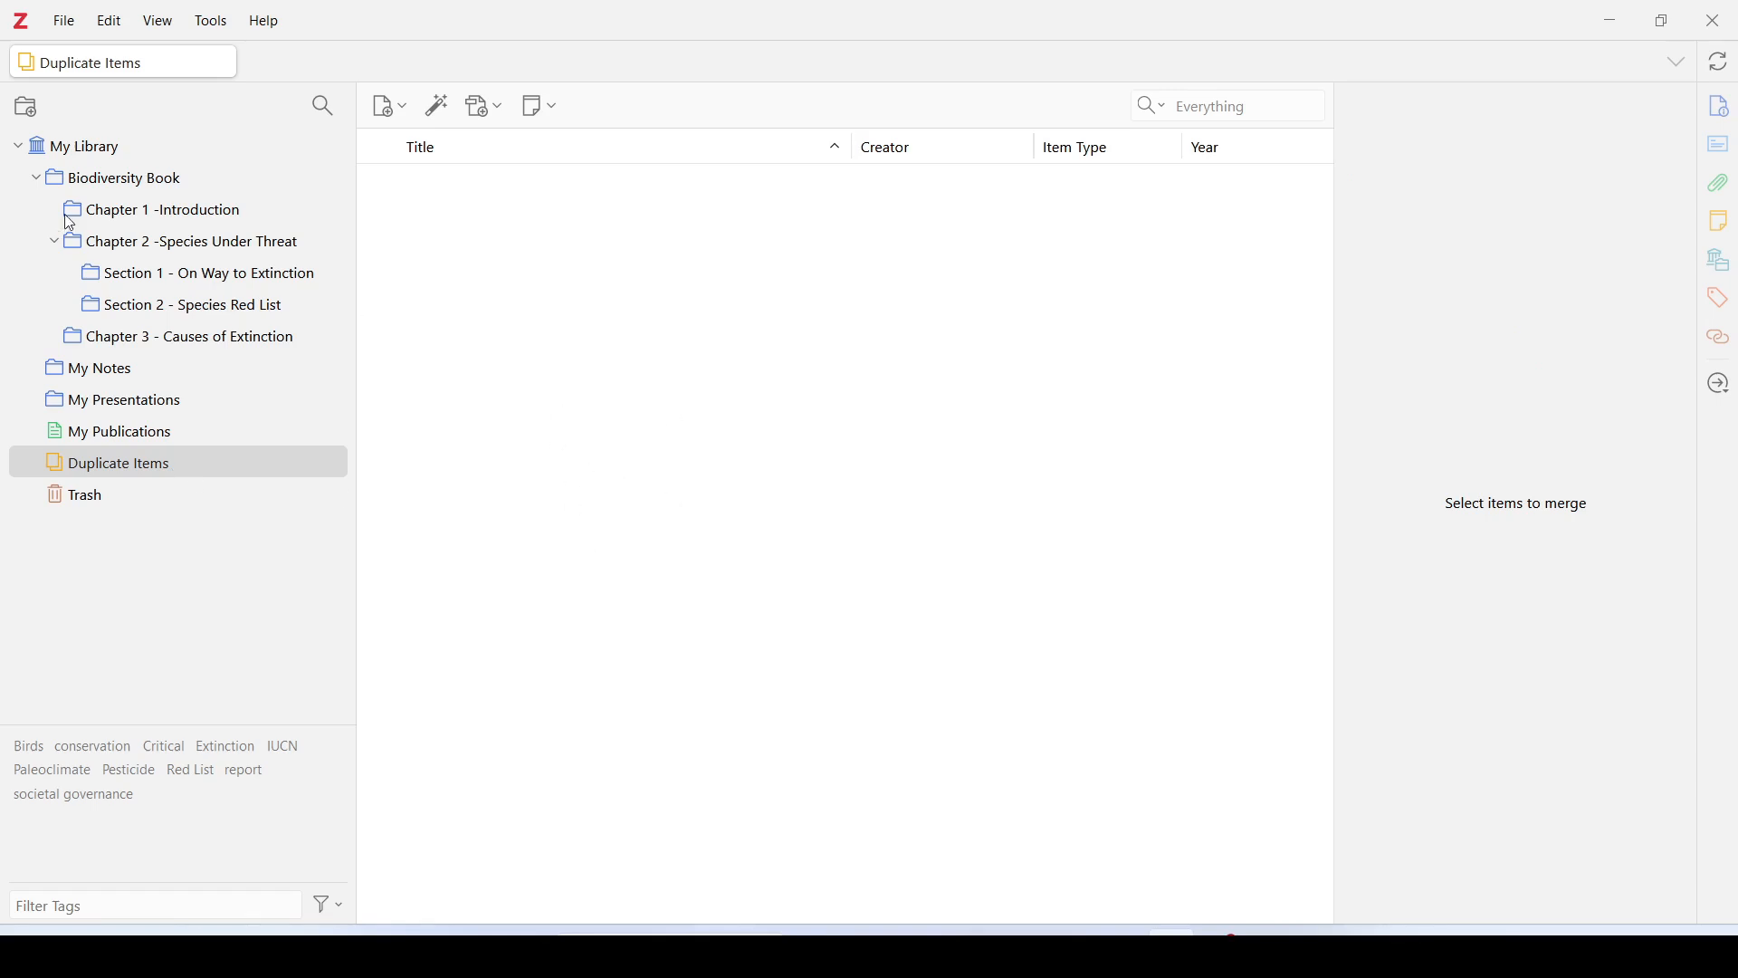
Step: Check the merged "Silent spring" book in My Library, expanding its notes and viewing its full details
drag(87, 143, 89, 138)
scroll(697, 452, down, 5)
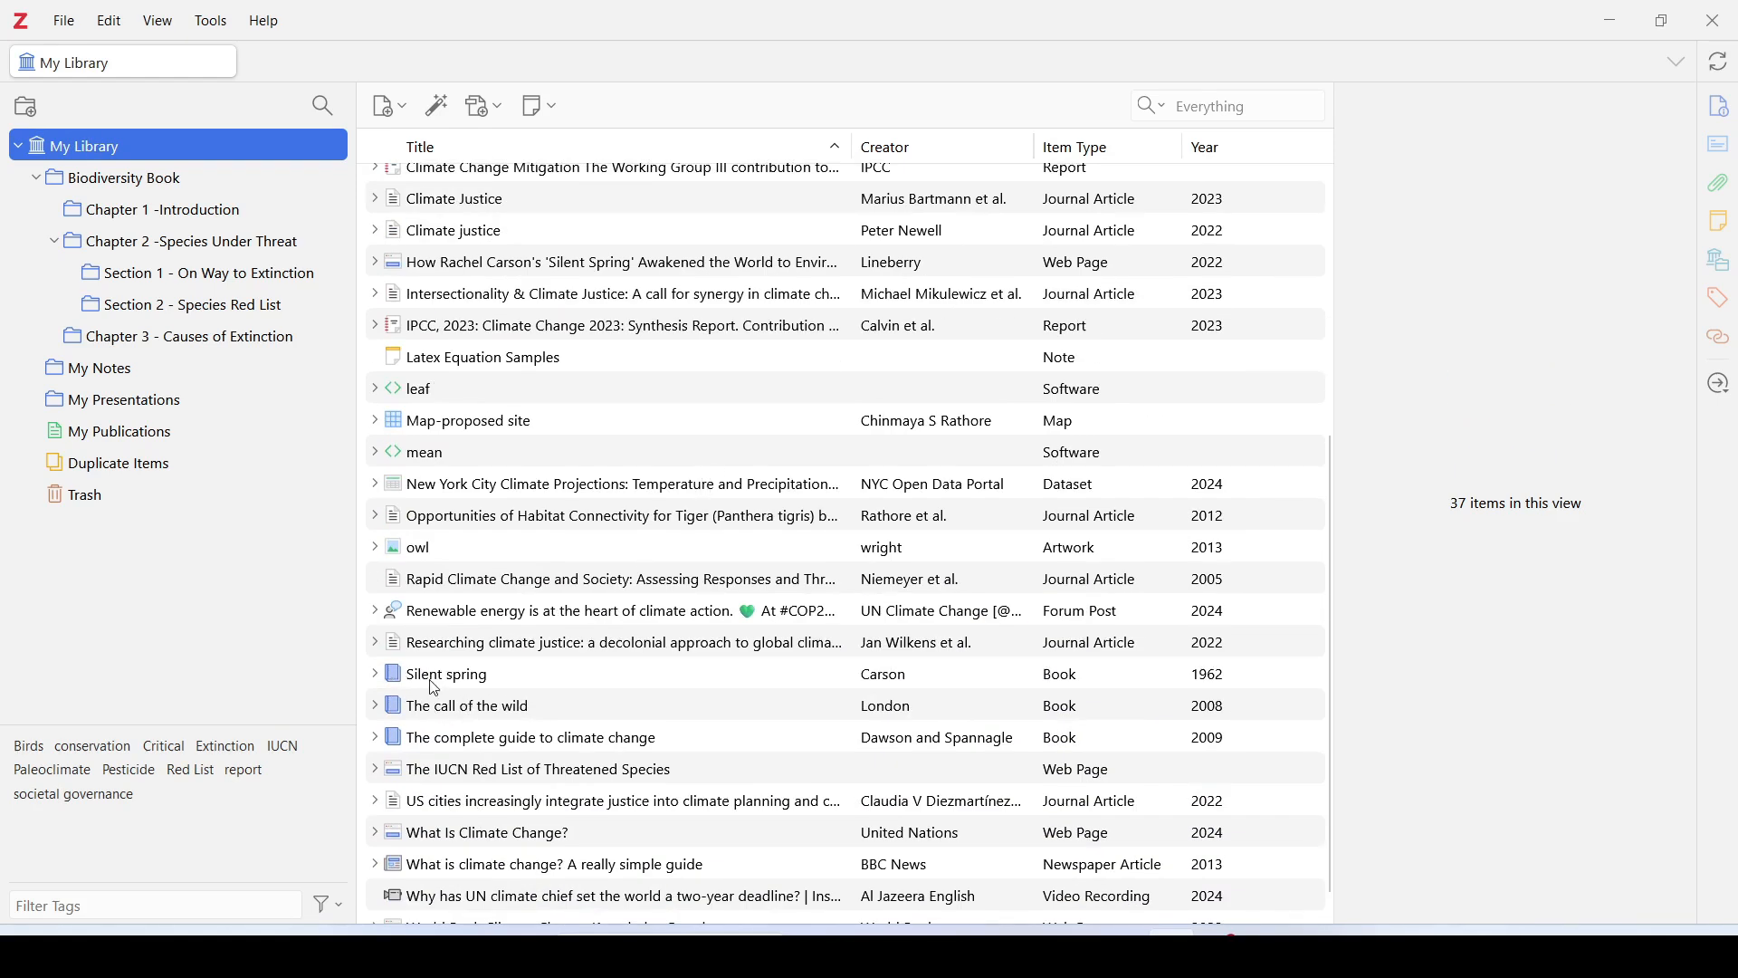
click(375, 676)
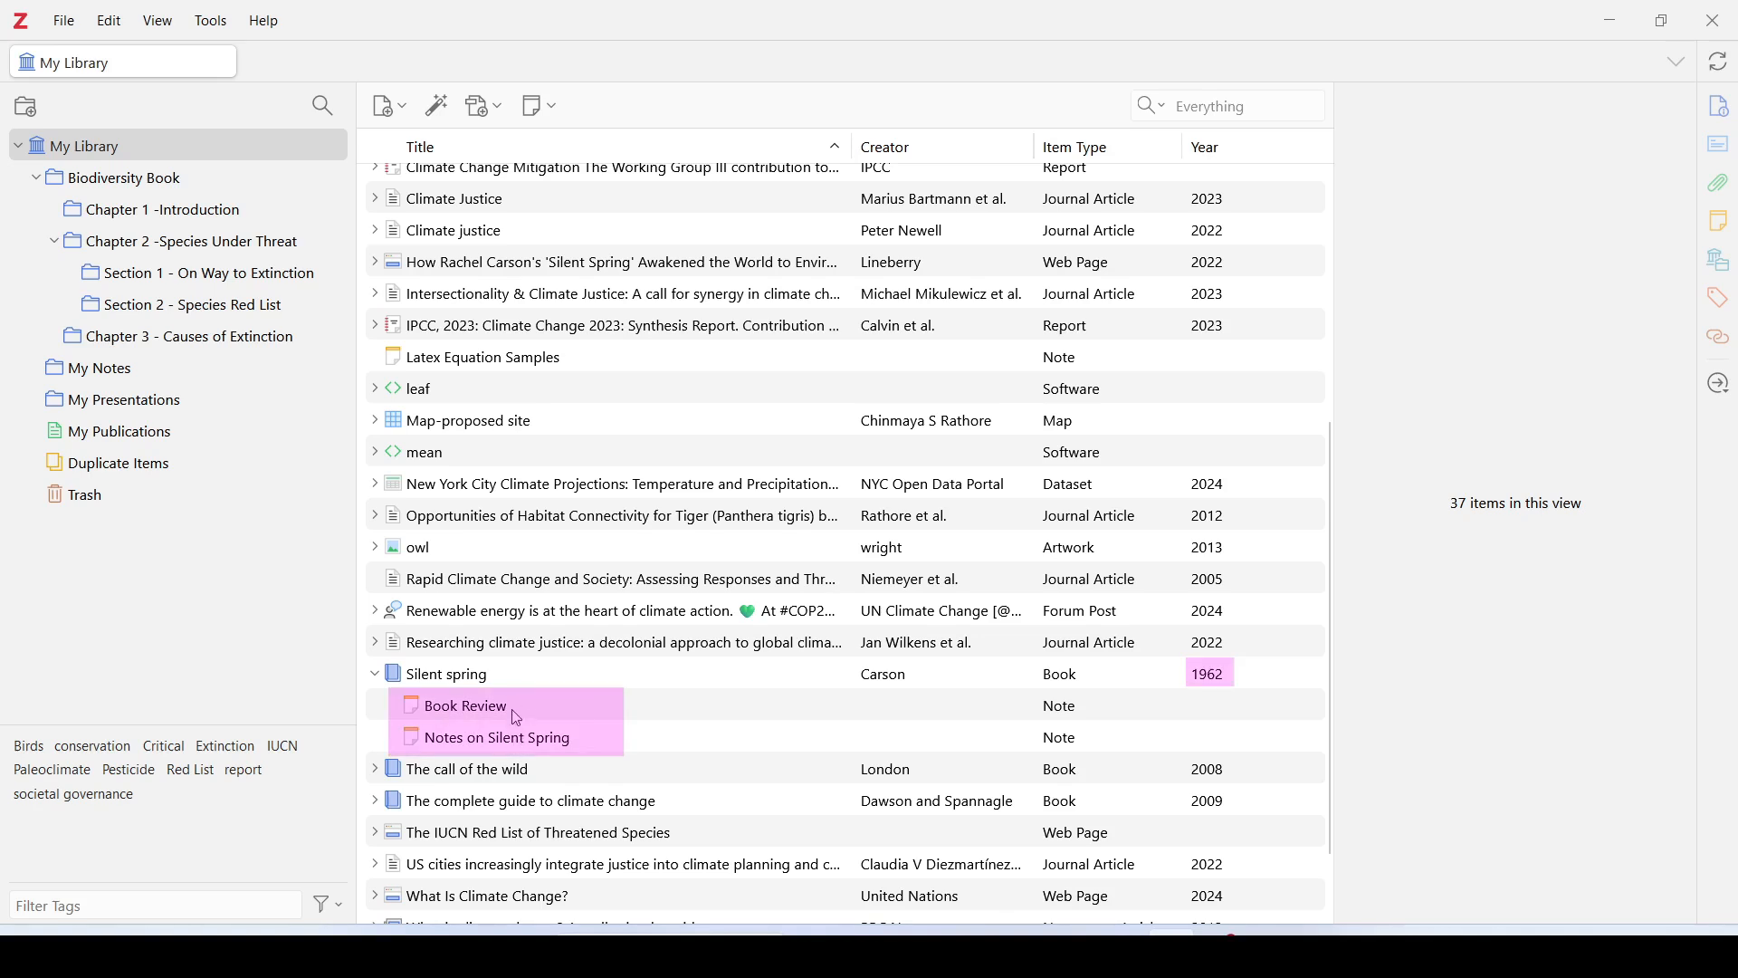
click(465, 684)
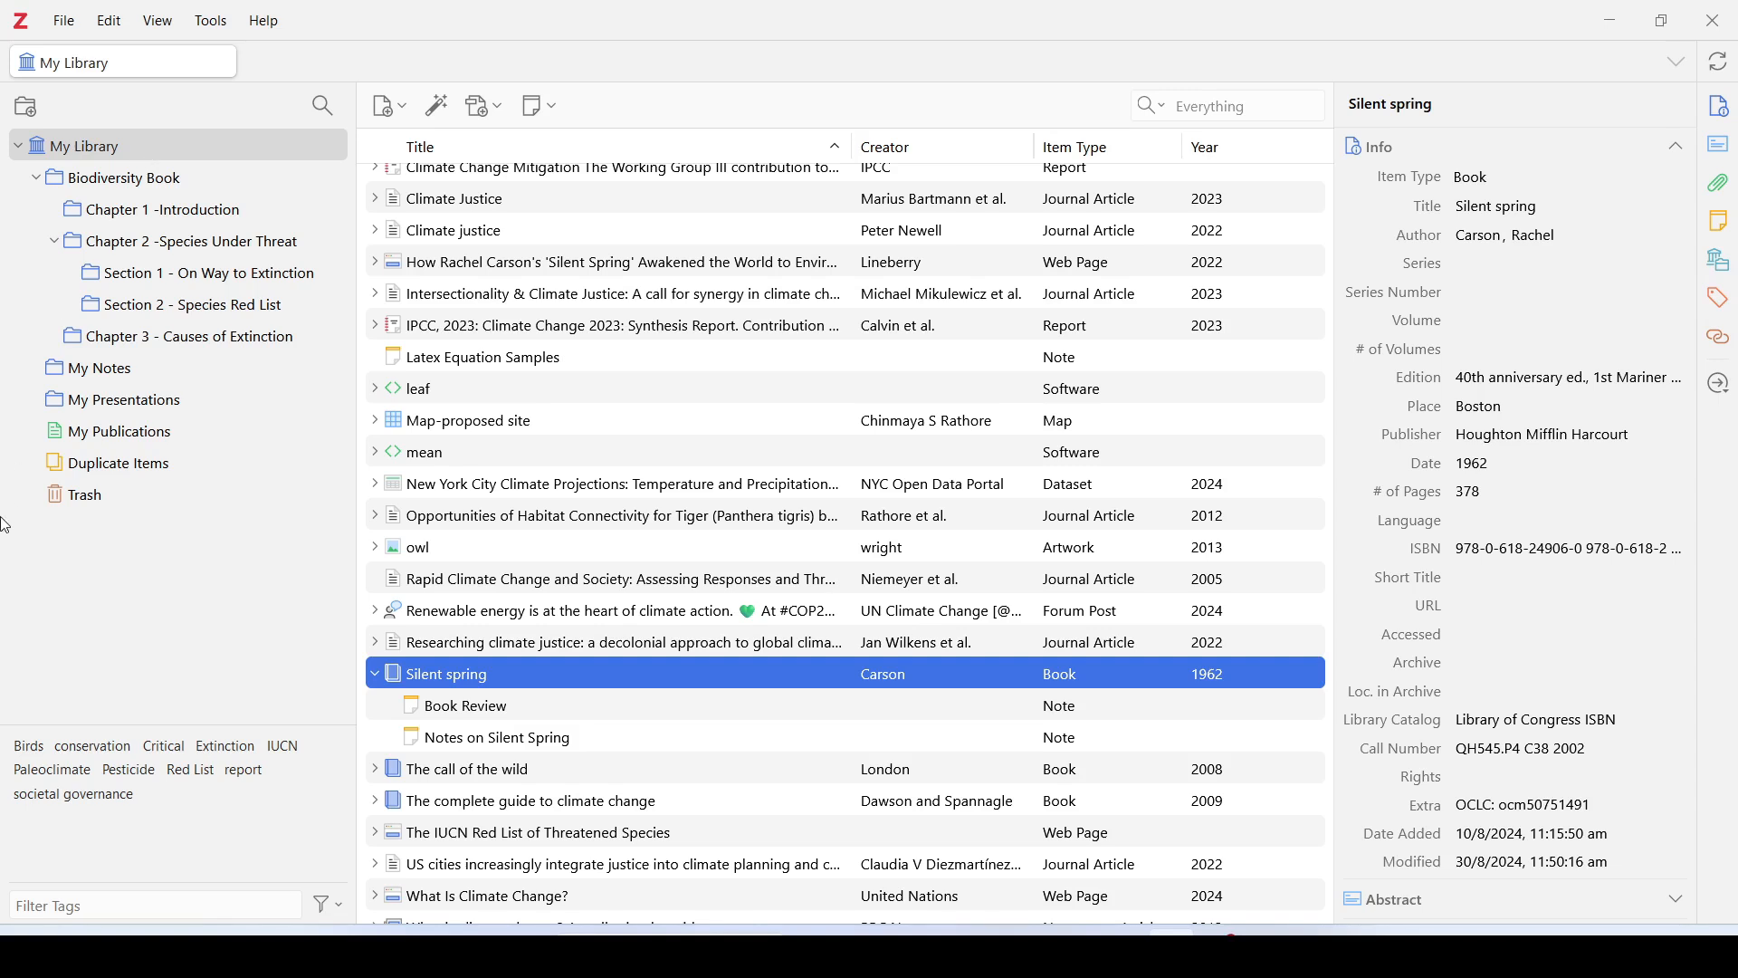
click(126, 472)
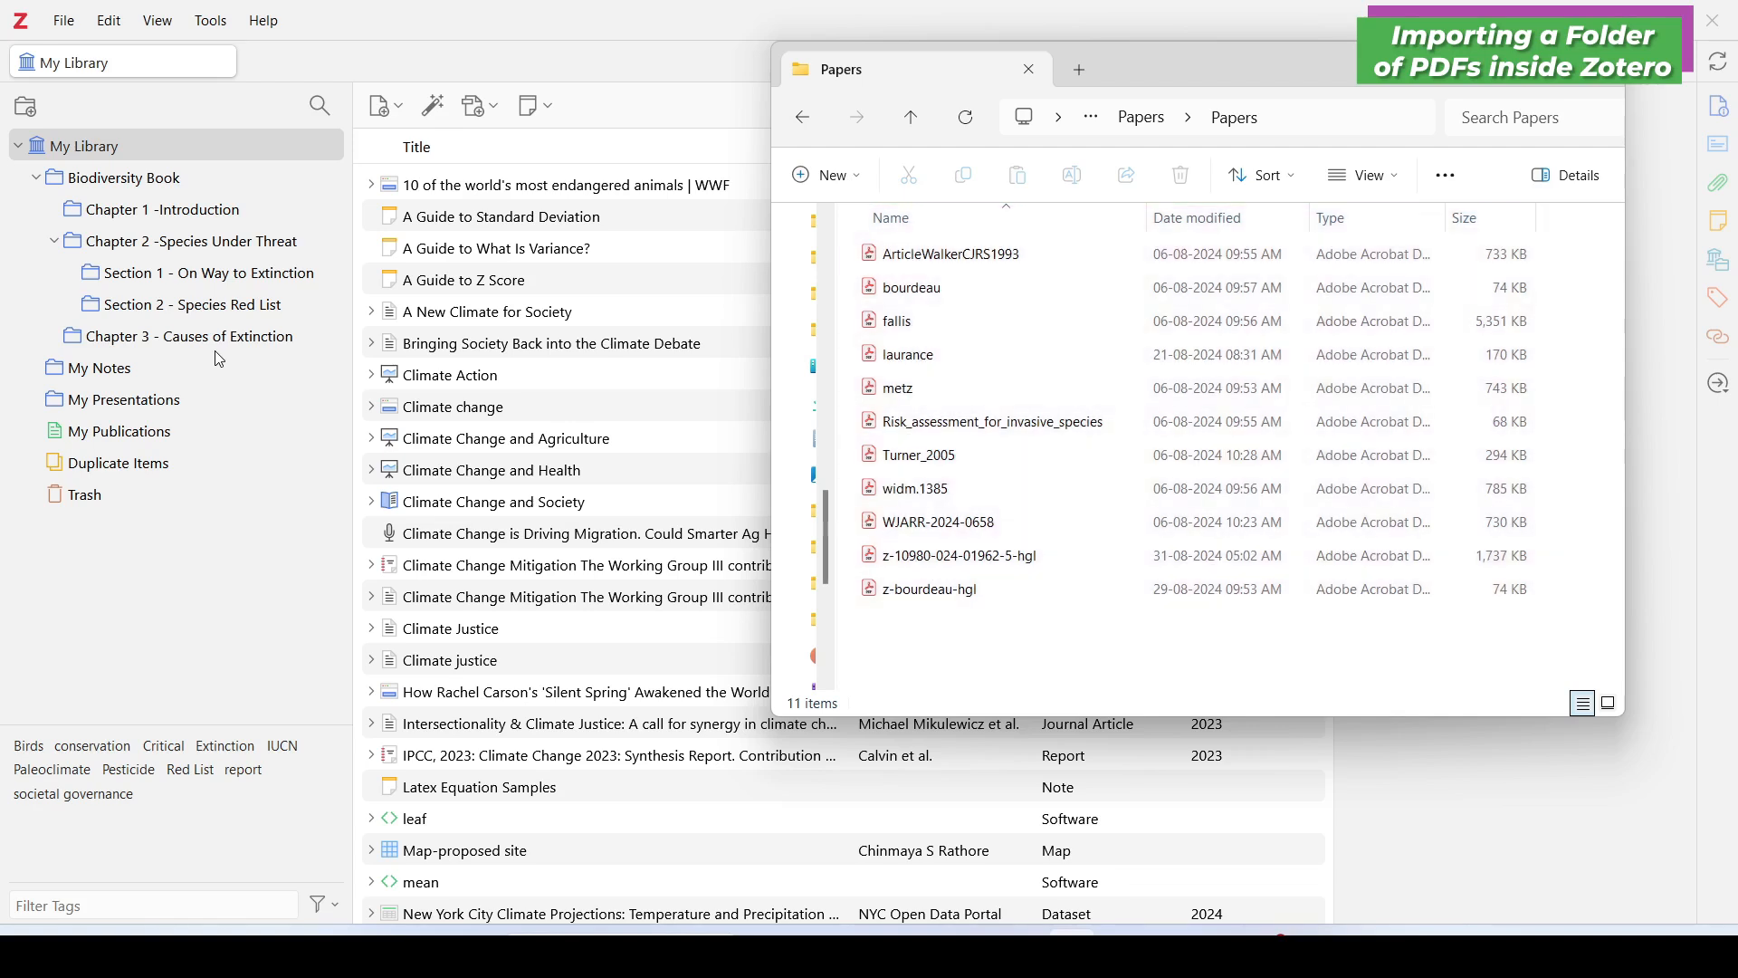
Step: Create a new collection named Papers in My Library and open it
click(26, 109)
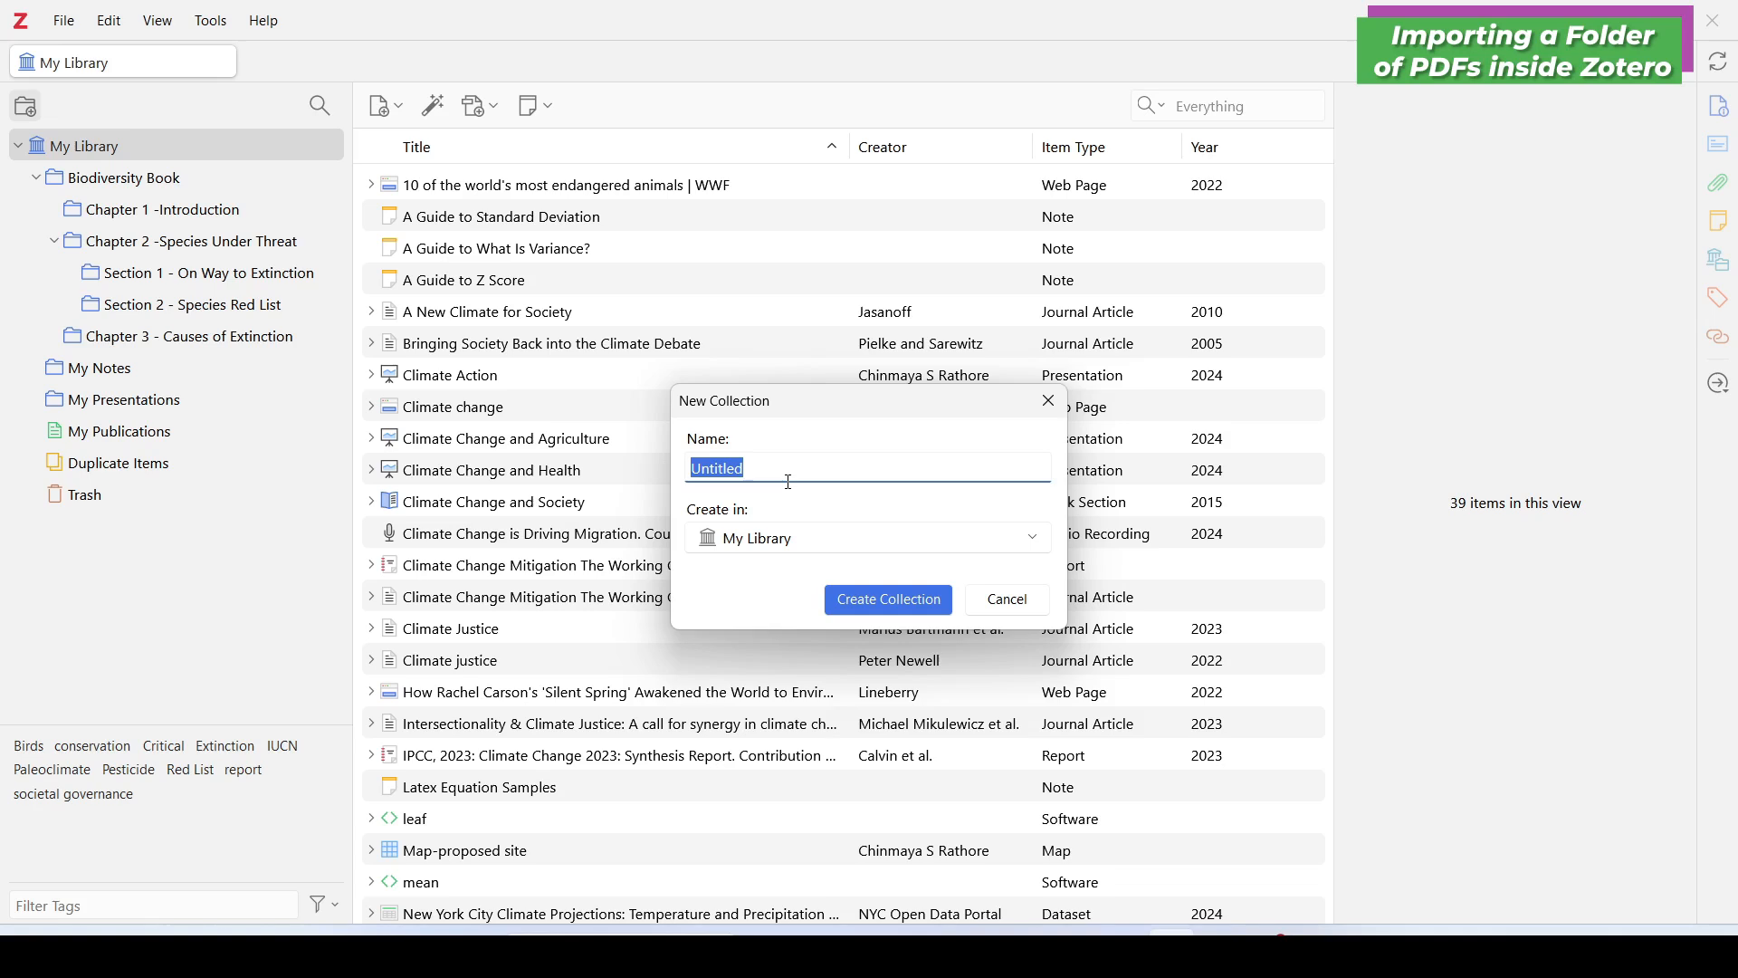
text(Papers)
click(916, 613)
click(115, 439)
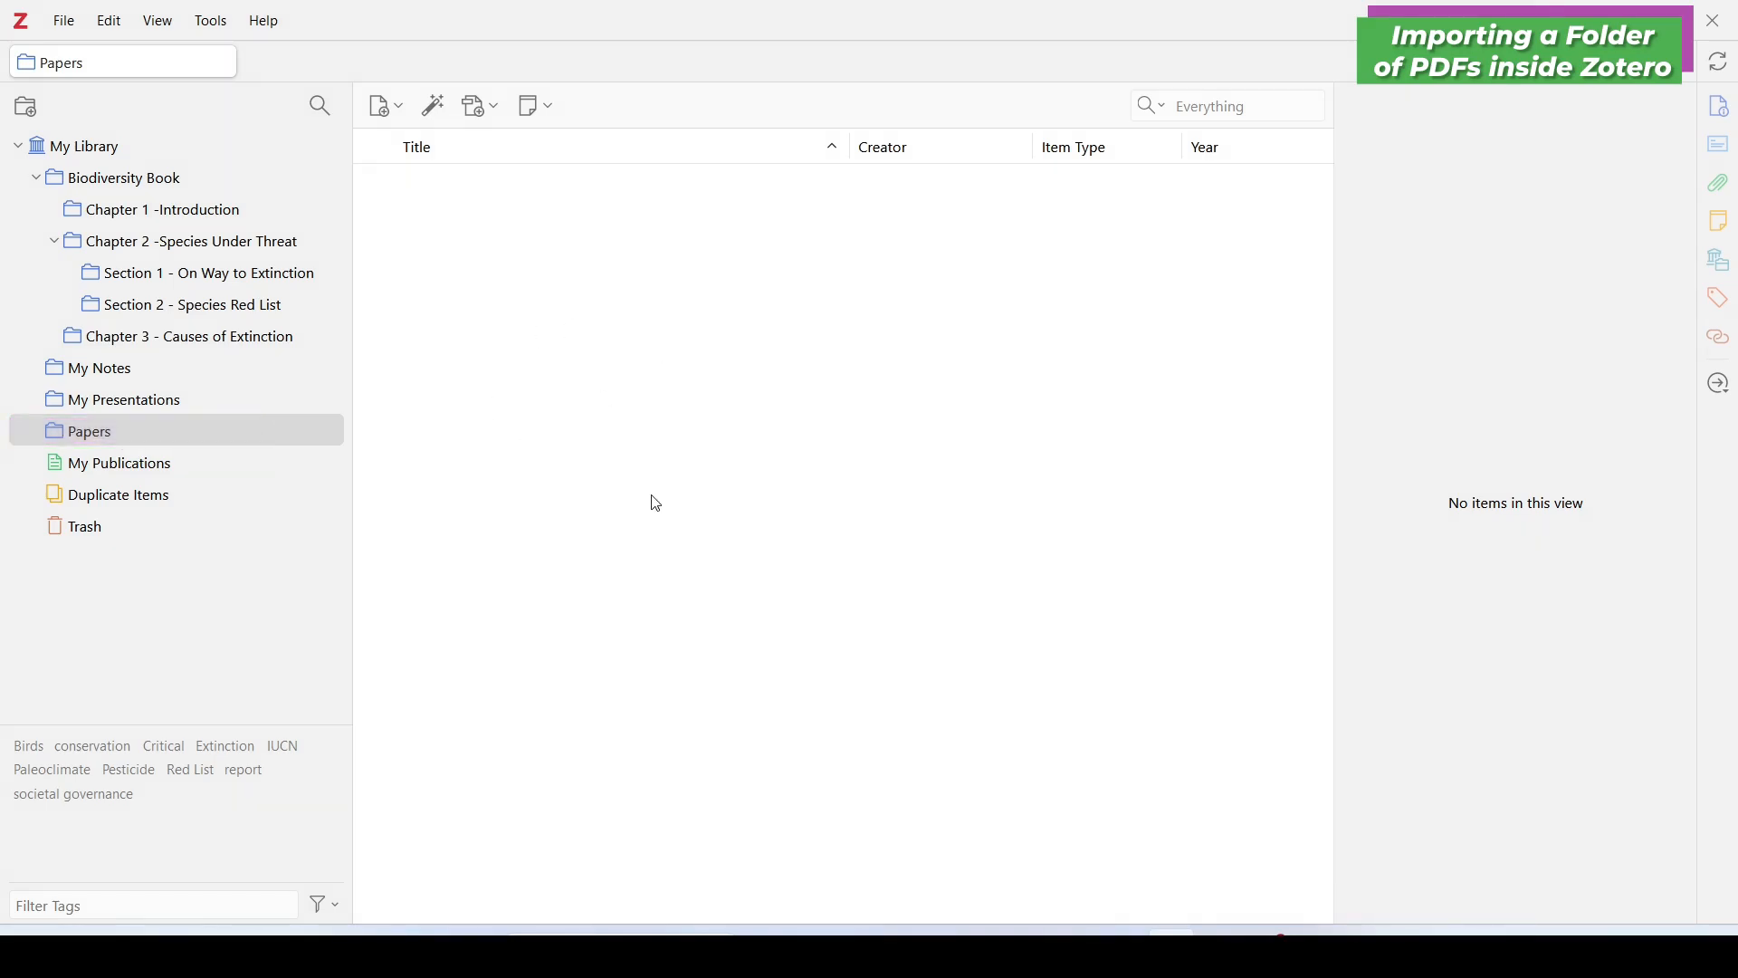
Step: Switch to Adobe Acrobat and examine the highlighted passages in the paper "The man–nature relationship and environmental ethics" through page 3
click(1066, 951)
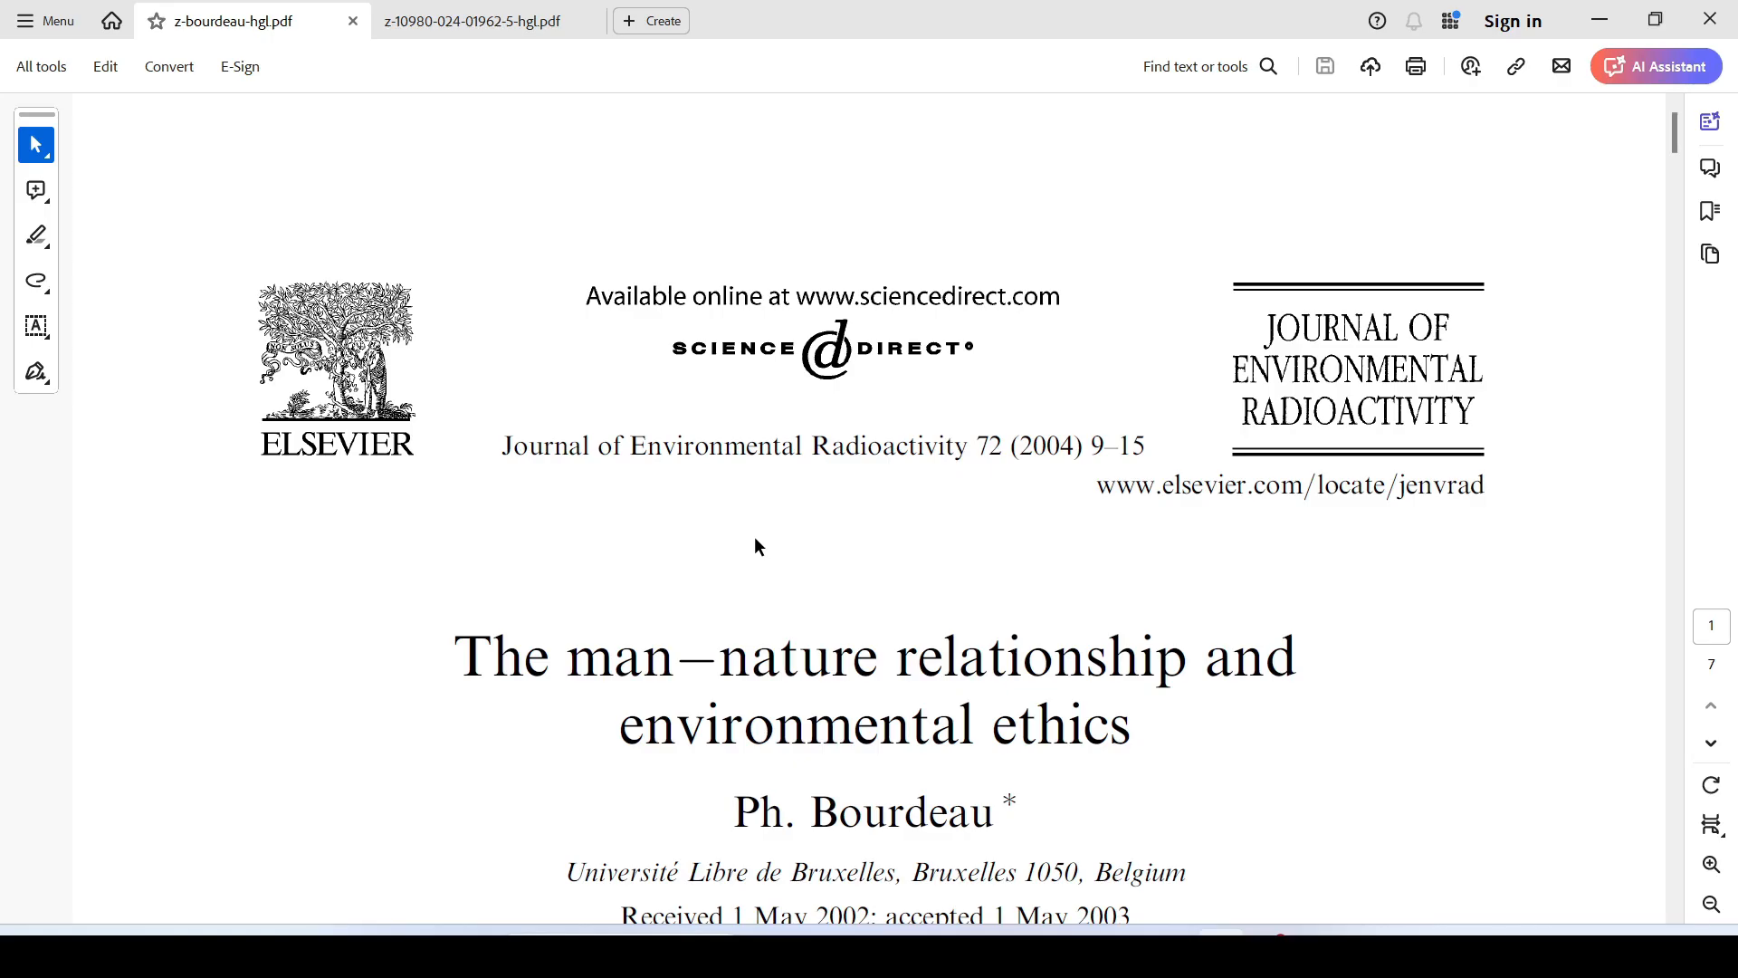
scroll(757, 547, down, 5)
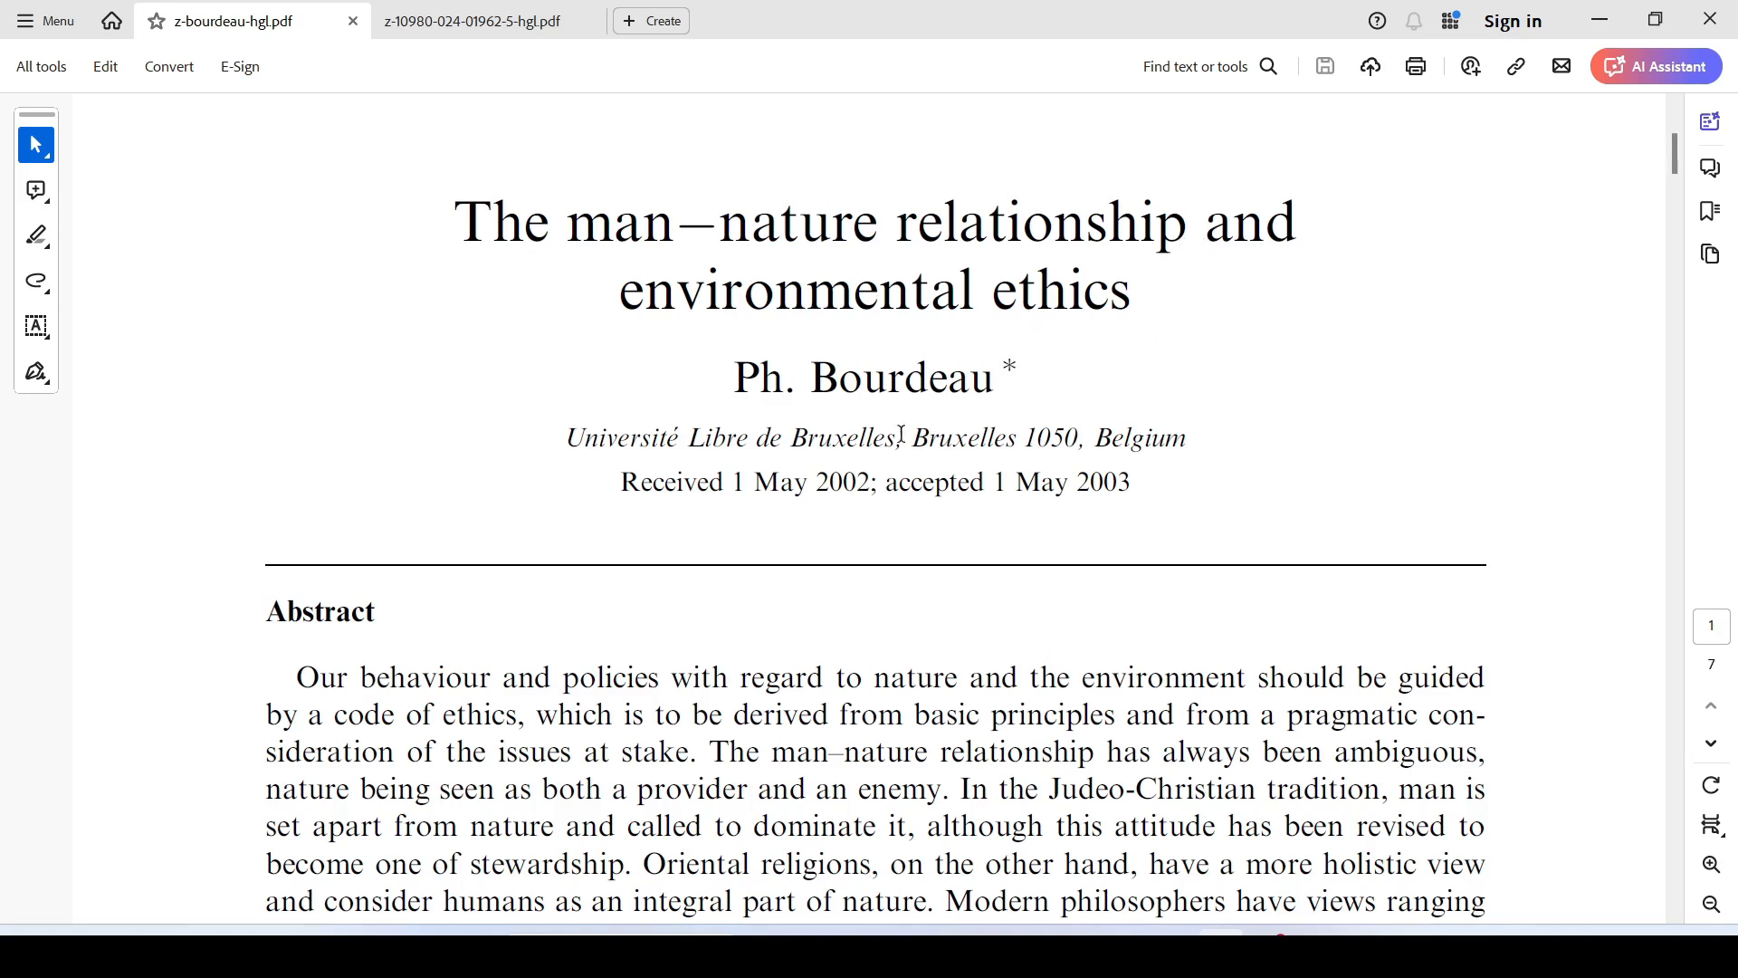
scroll(1120, 422, down, 8)
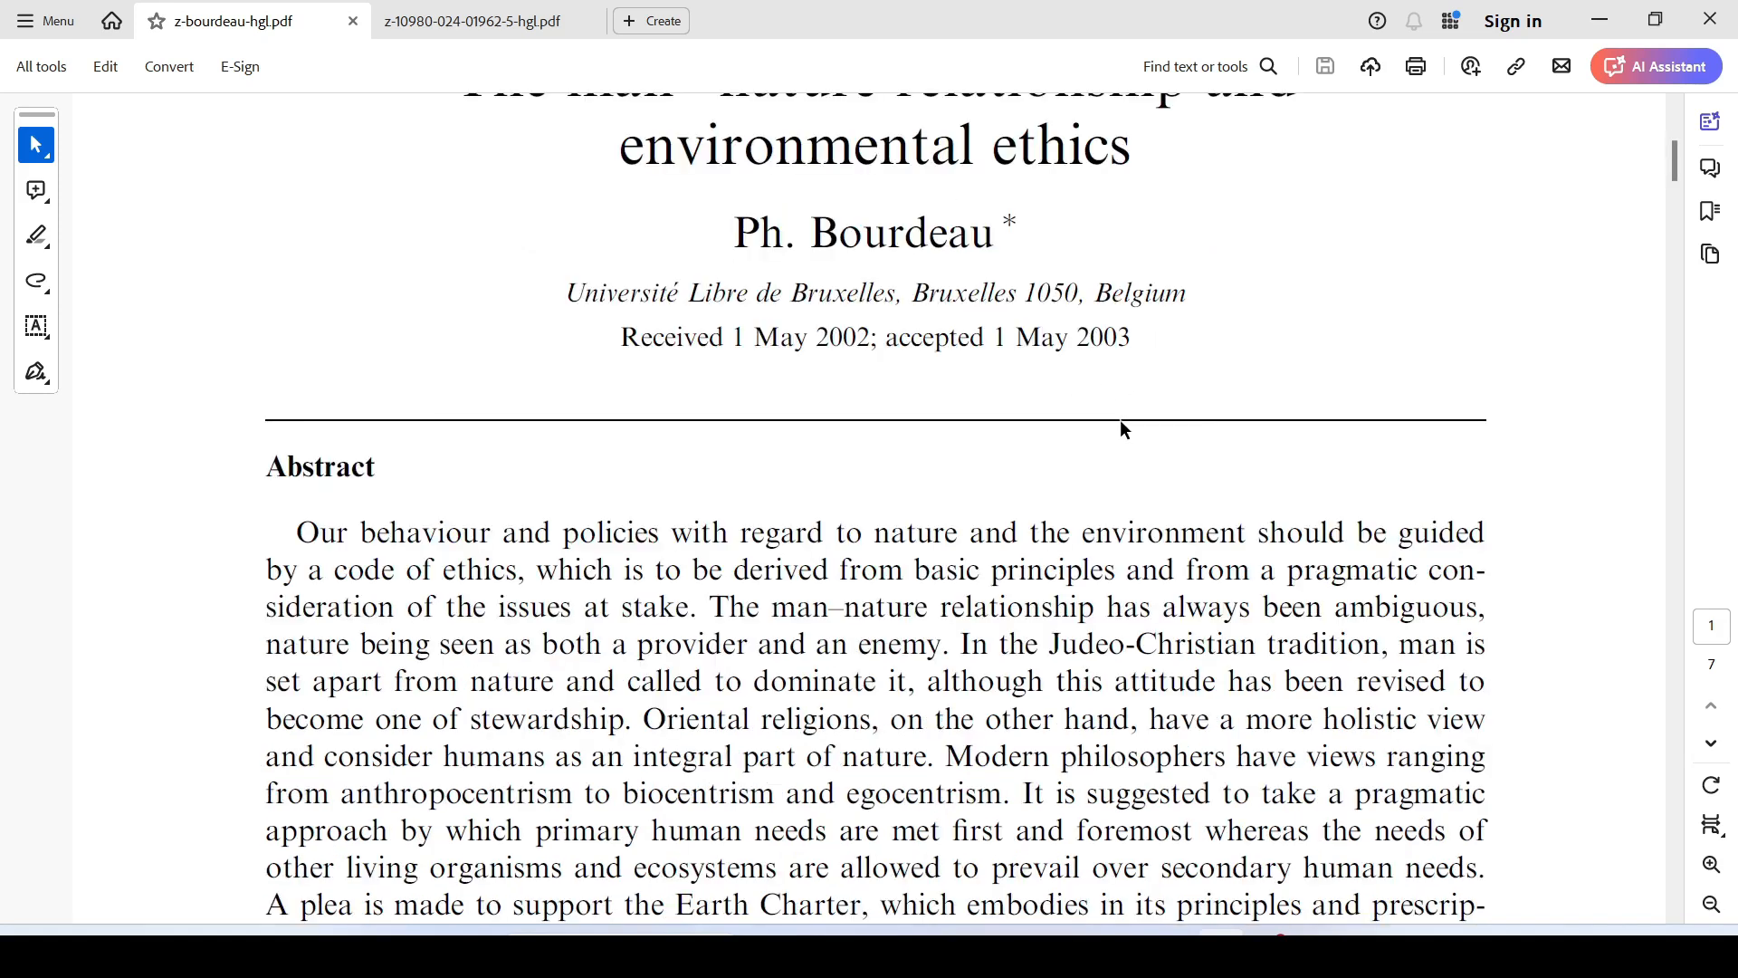
scroll(1120, 423, down, 14)
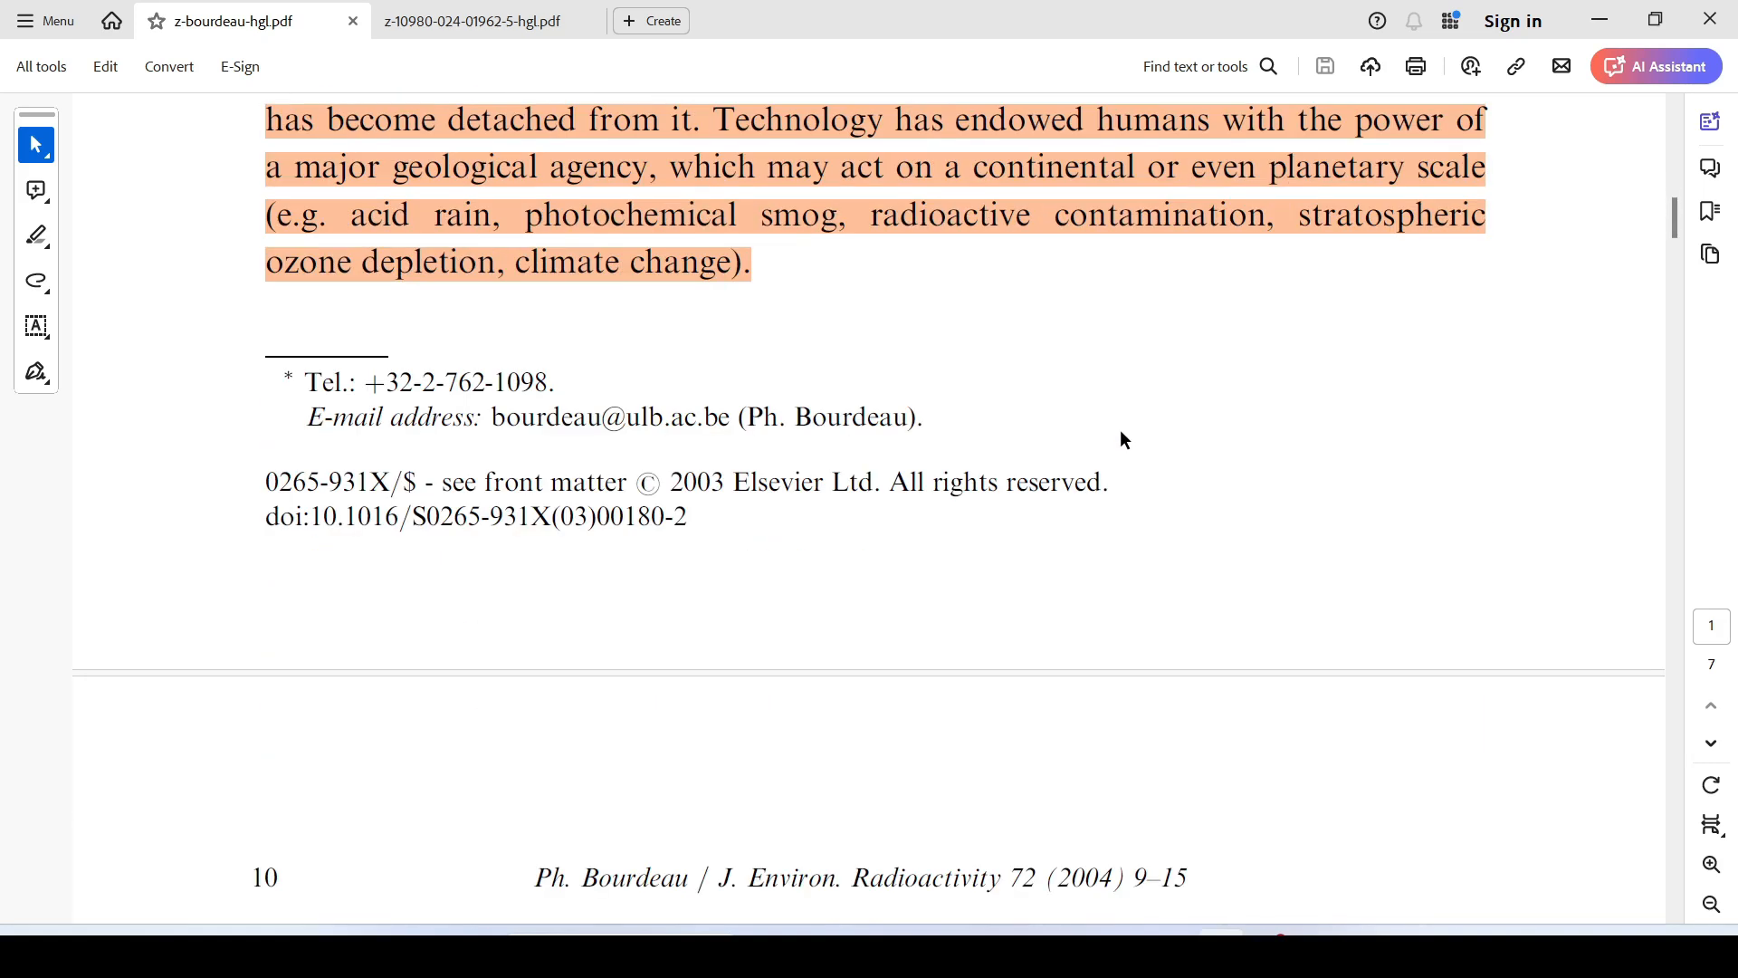
scroll(1121, 425, down, 5)
scroll(1120, 442, up, 2)
scroll(989, 380, down, 8)
scroll(996, 388, down, 20)
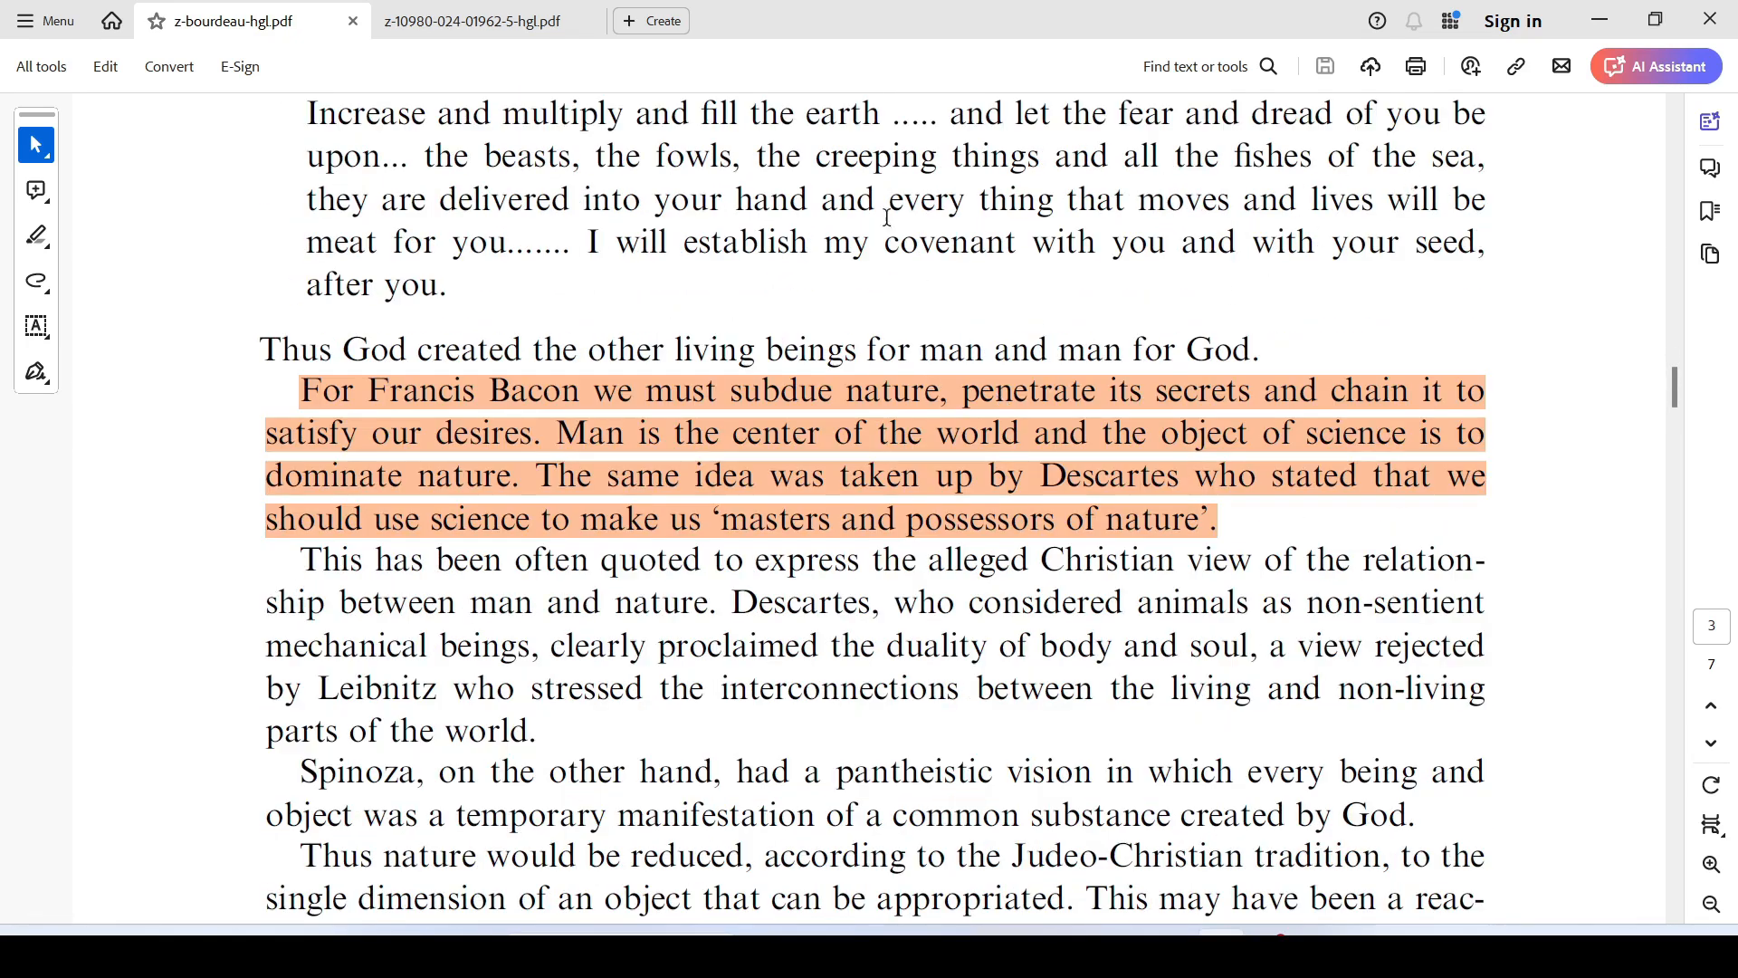
click(485, 25)
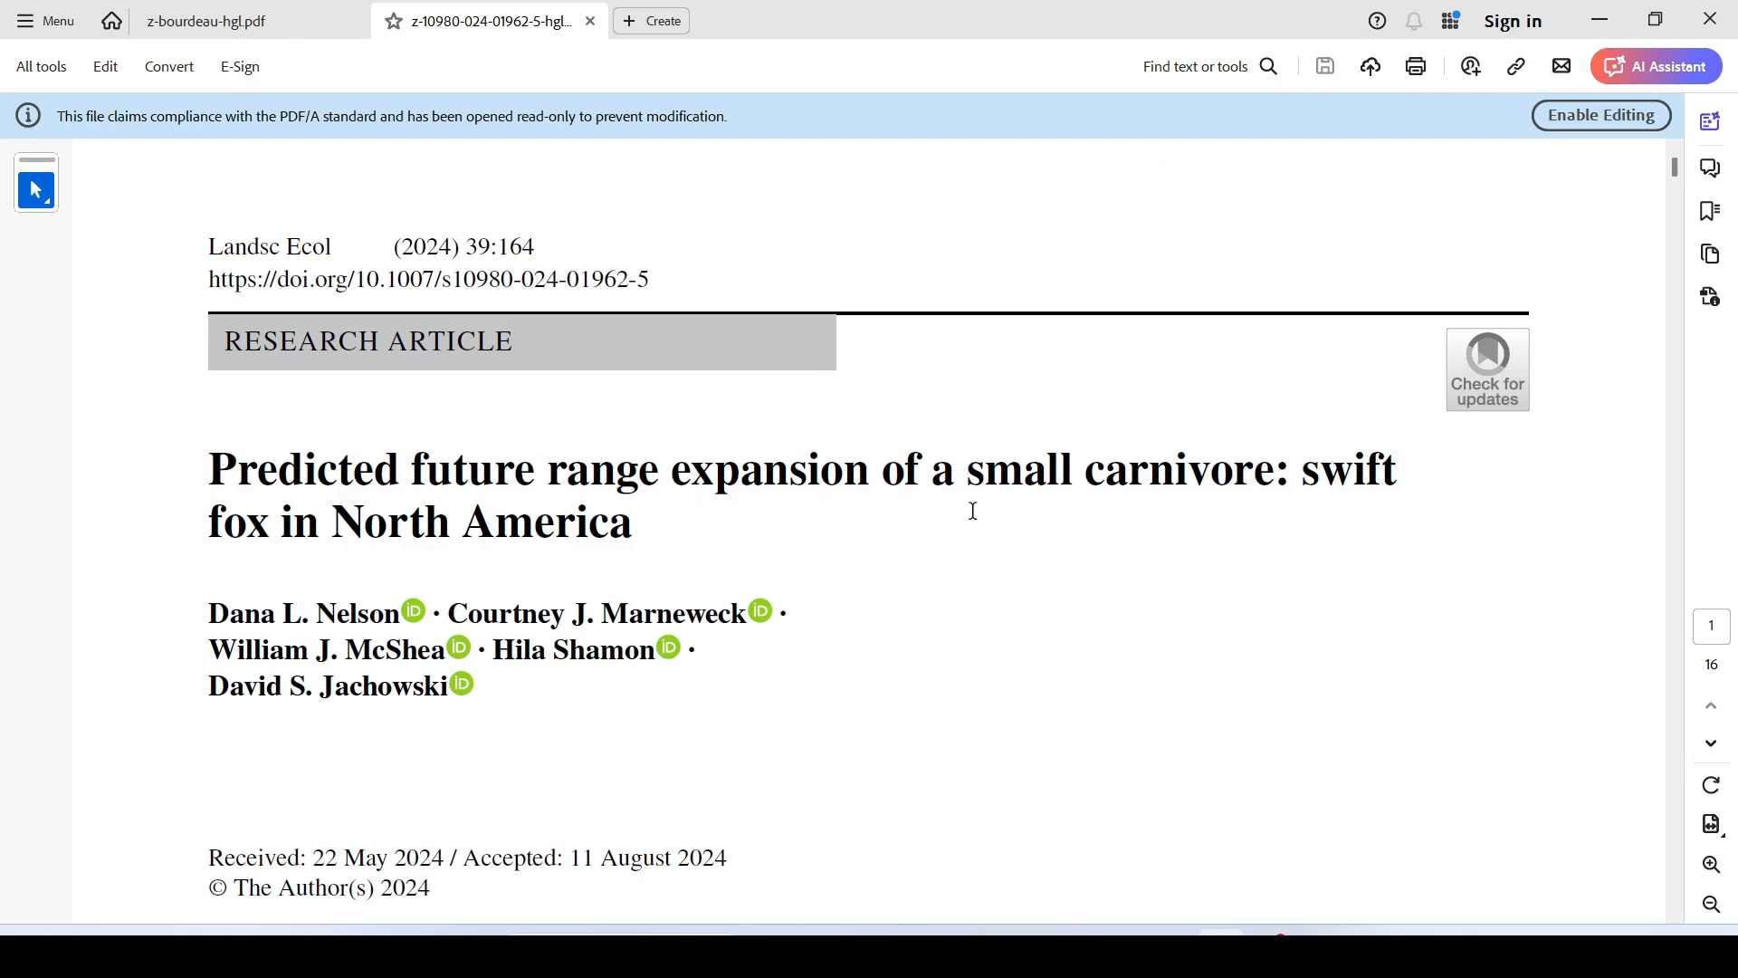
scroll(1176, 528, down, 8)
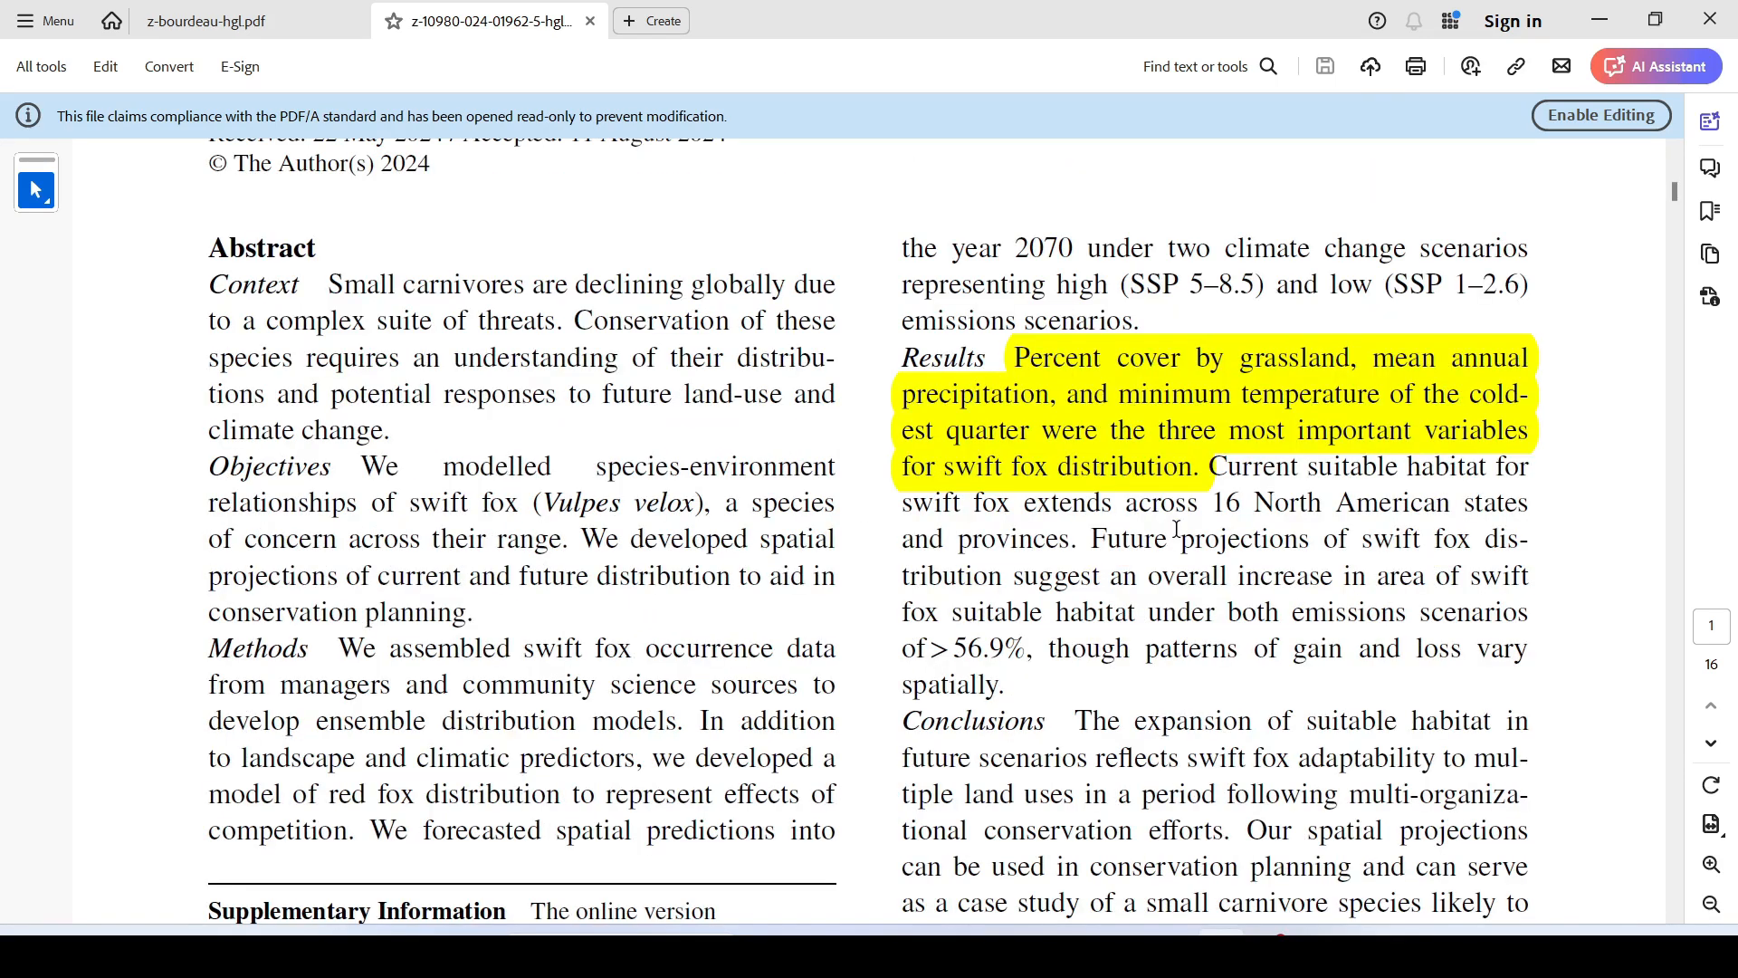
scroll(1177, 528, down, 15)
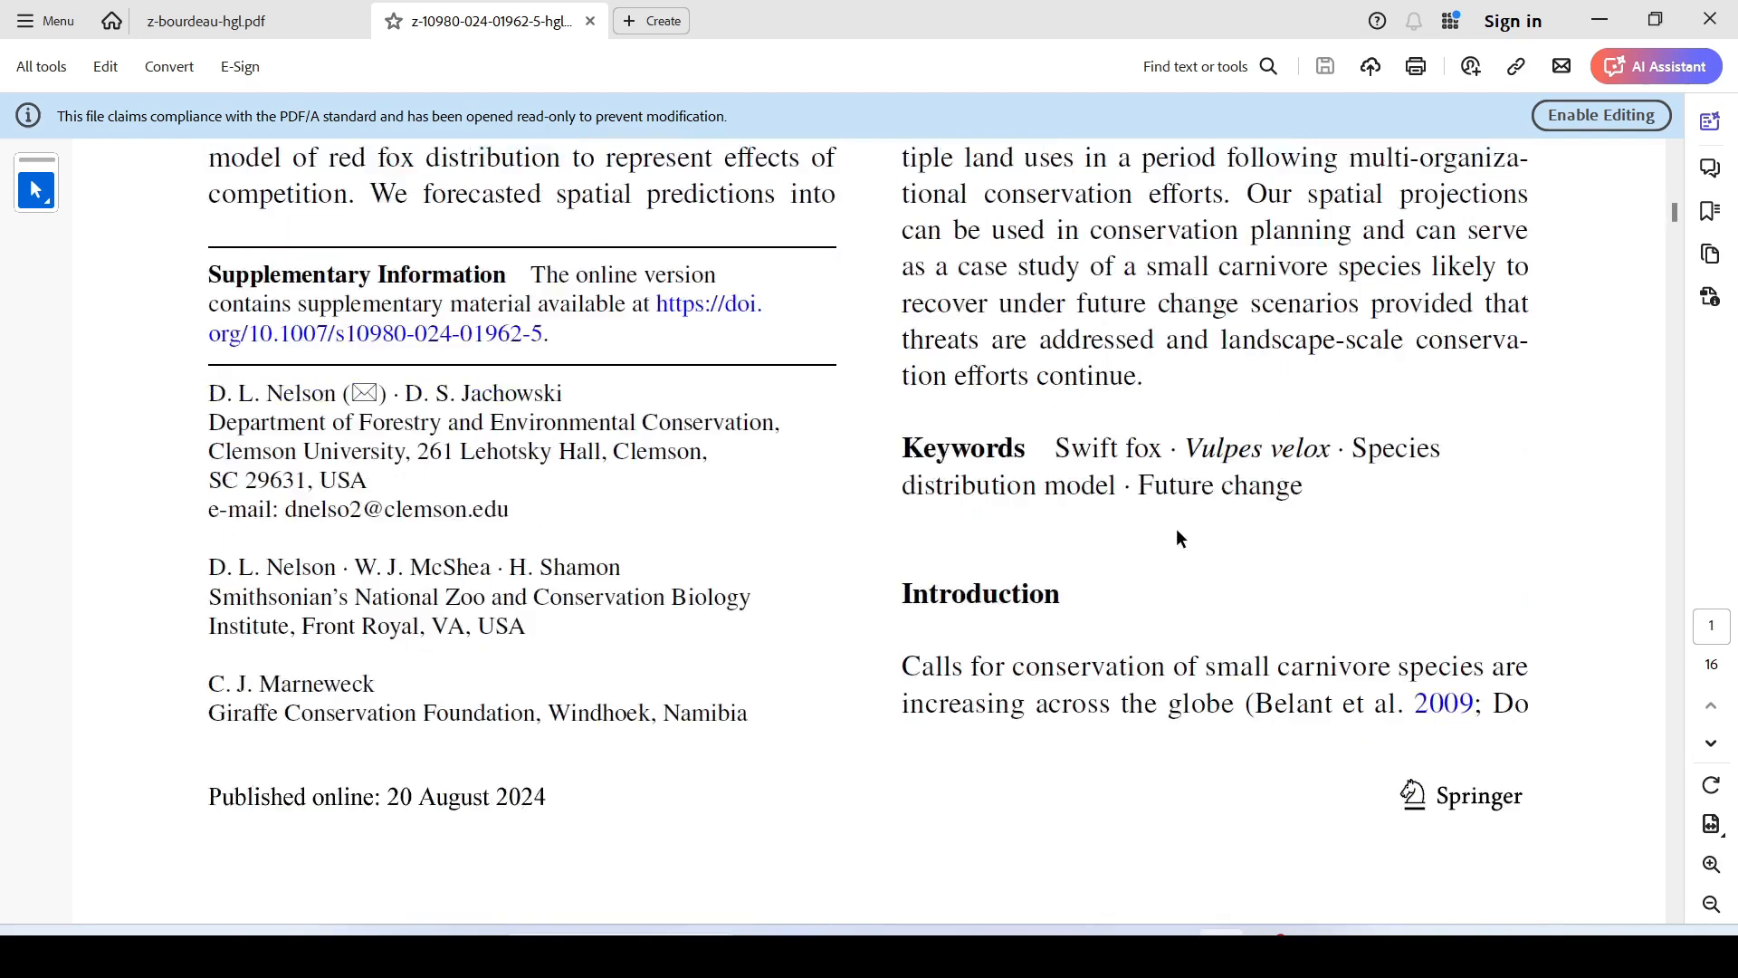
Step: Review the highlighted and underlined passages on page 2 of the swift fox paper and minimize the PDF reader
scroll(1177, 528, down, 8)
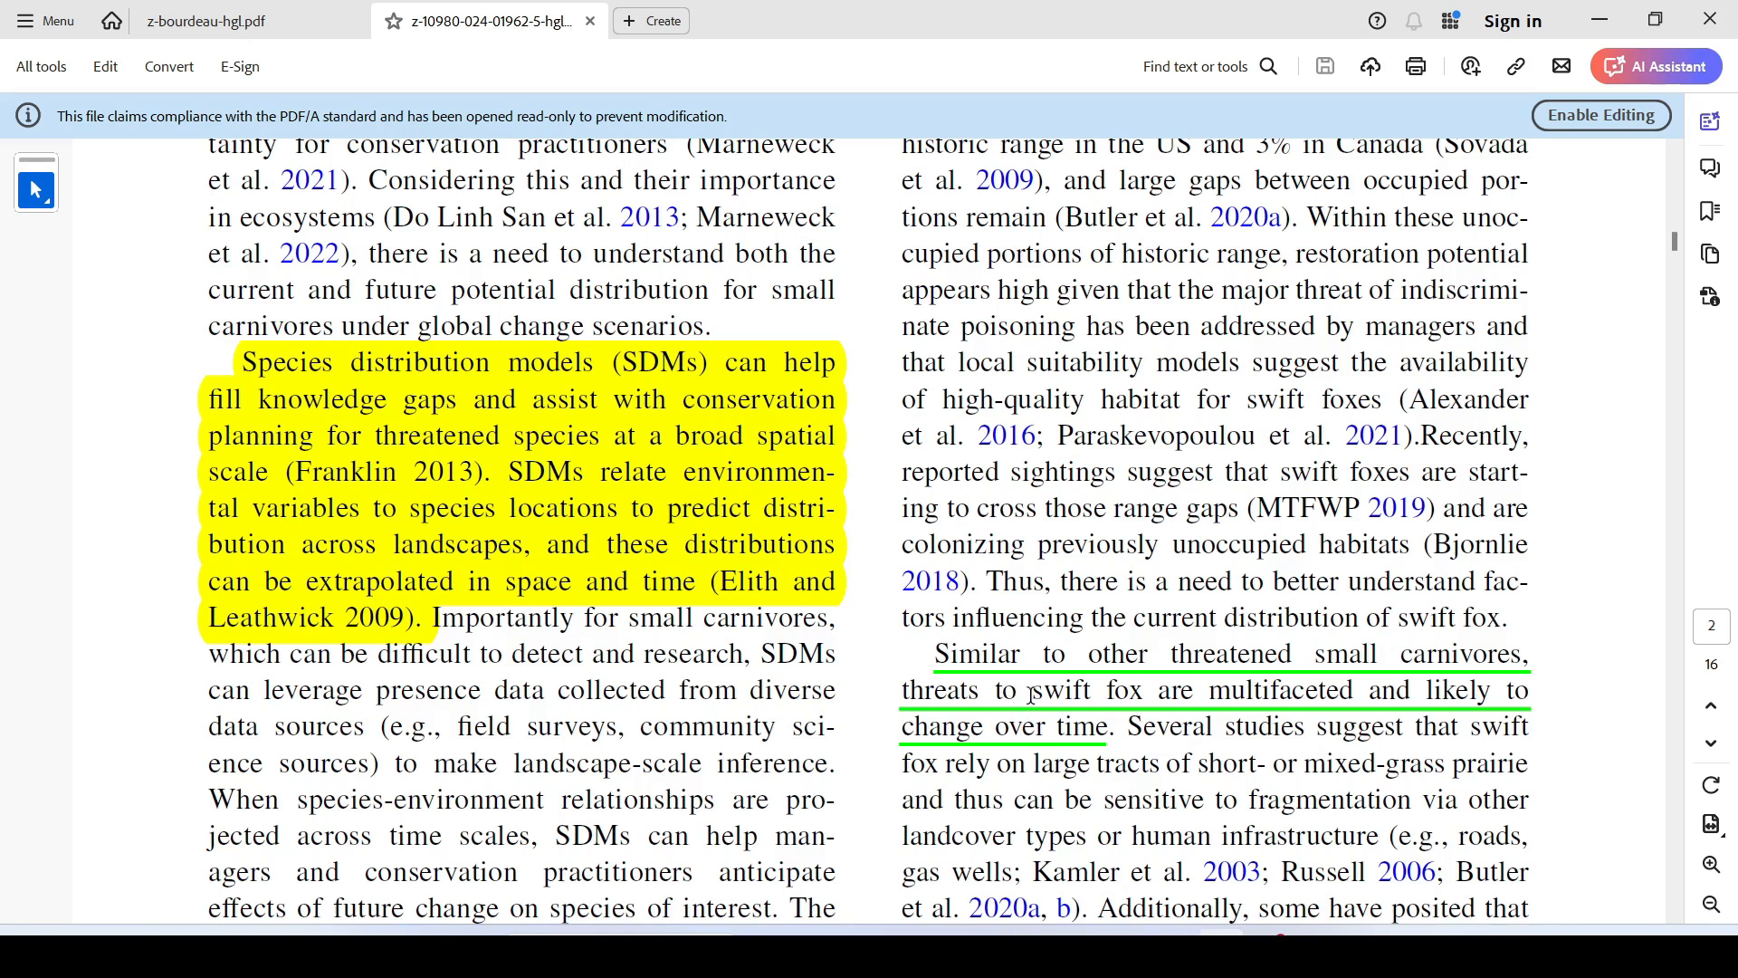
scroll(1026, 701, up, 6)
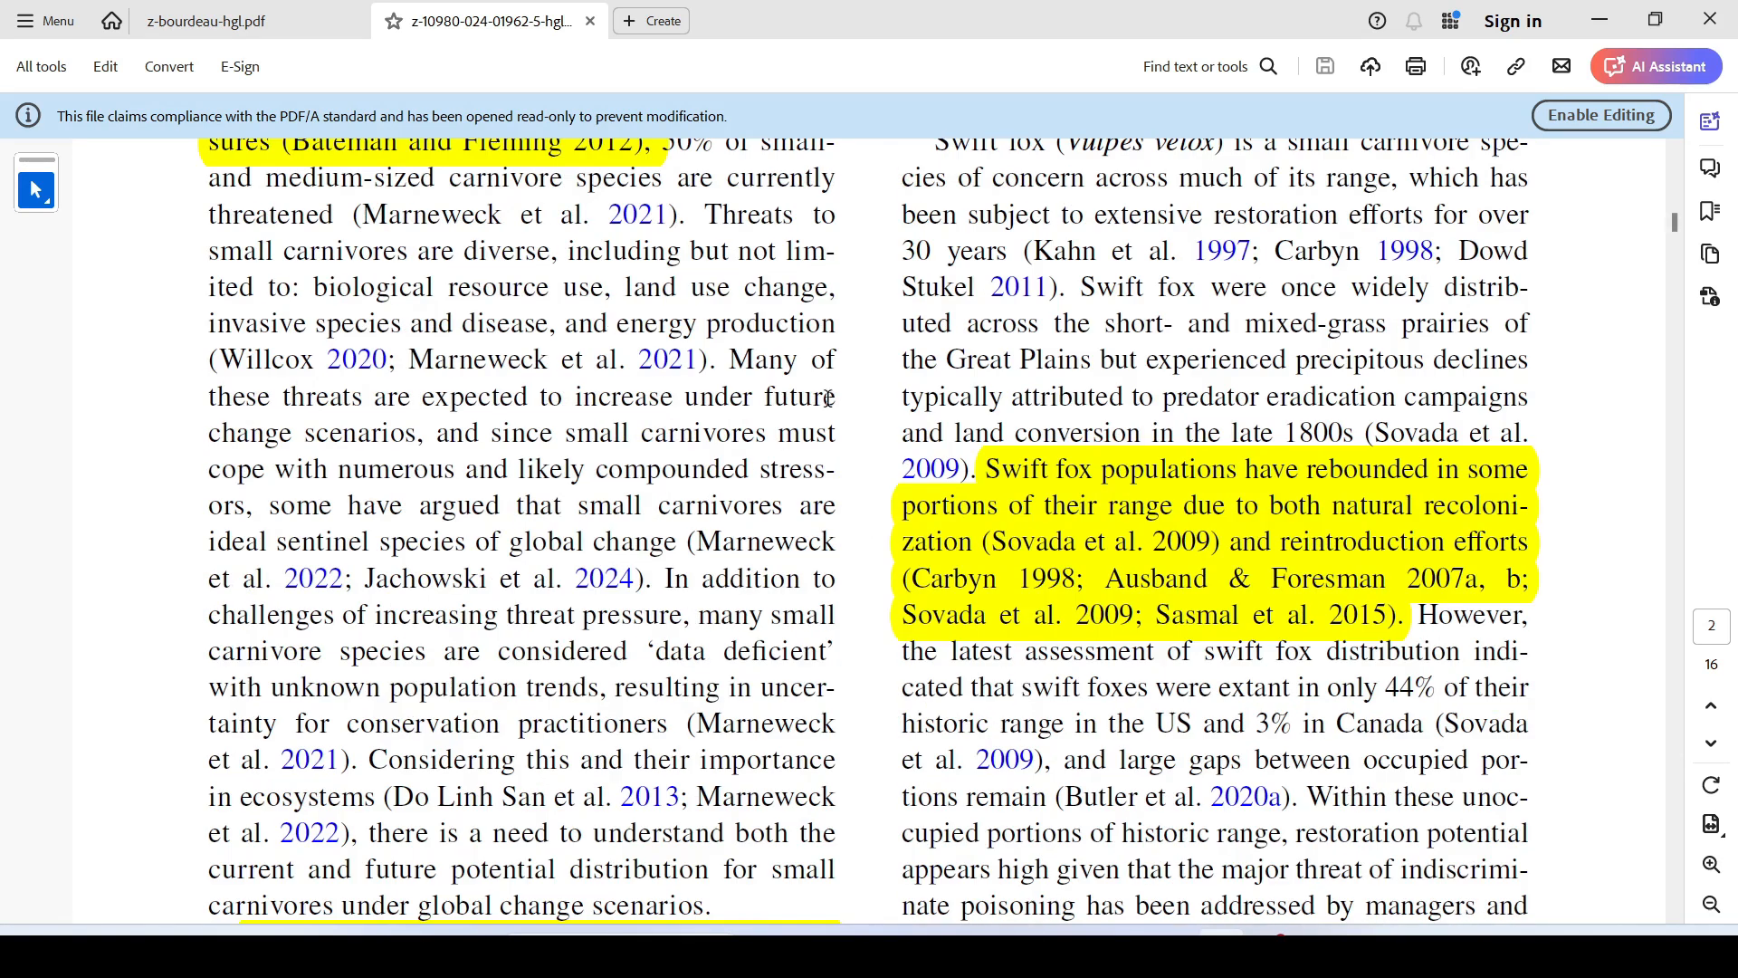
click(1600, 19)
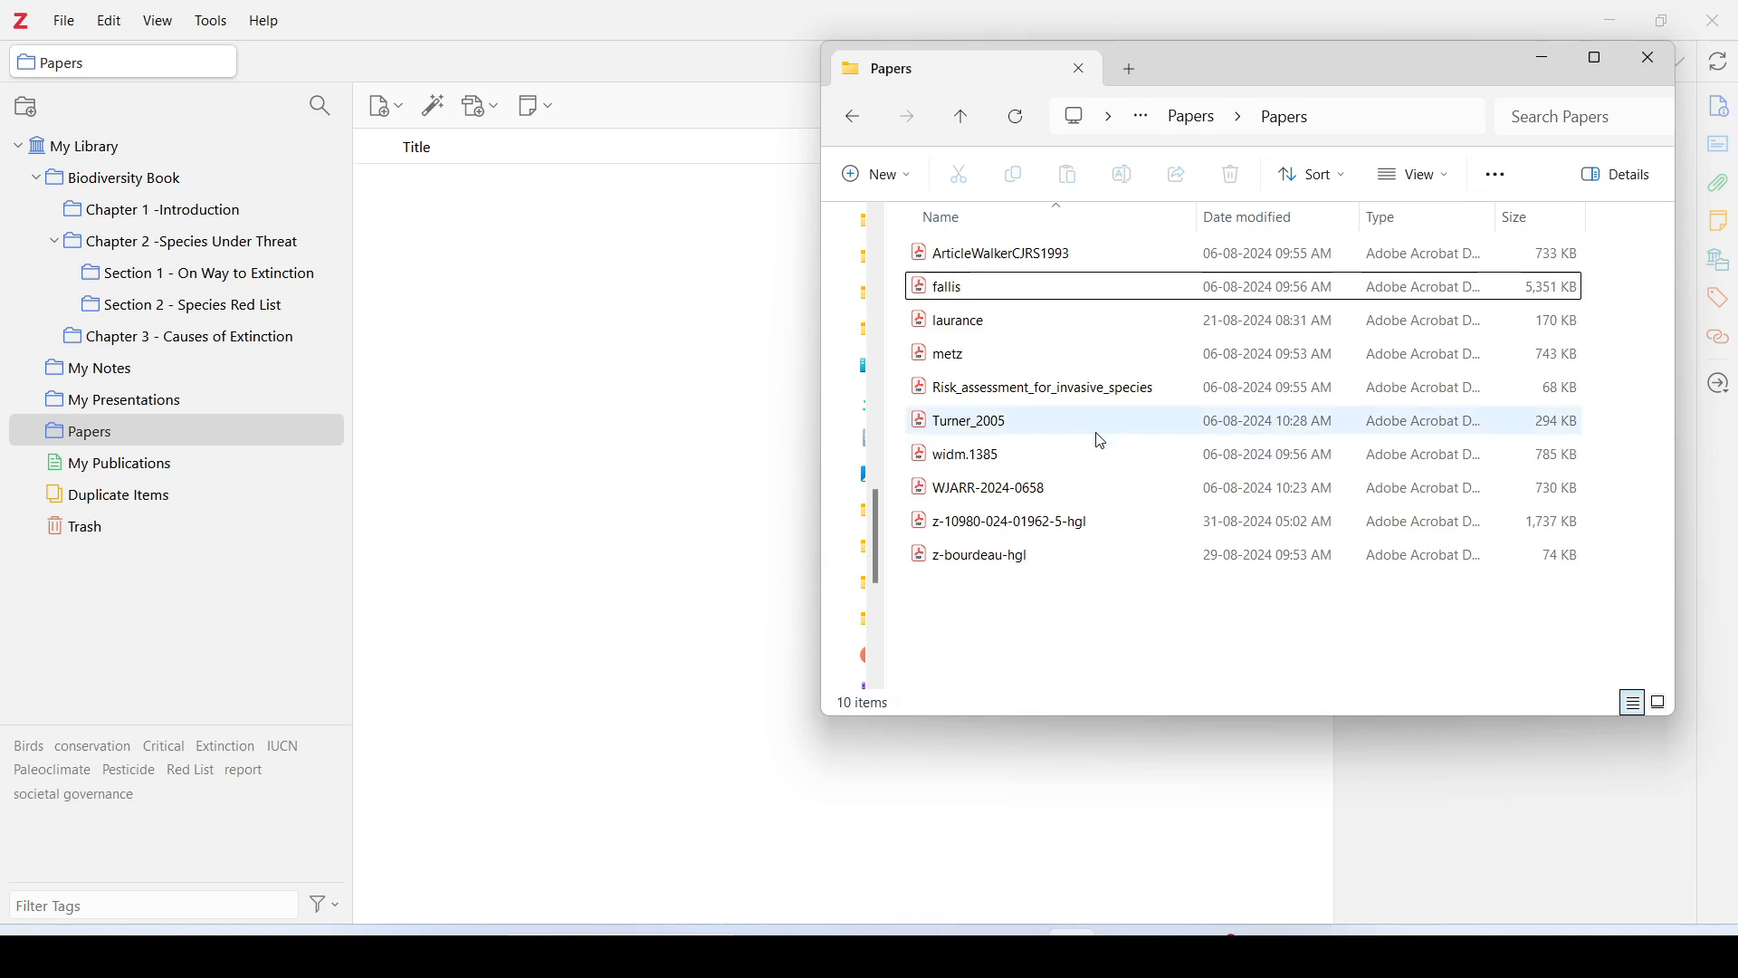
Step: Import all PDFs from the Papers folder window into Zotero's Papers collection and close the metadata retrieval dialog once it finishes
click(1099, 365)
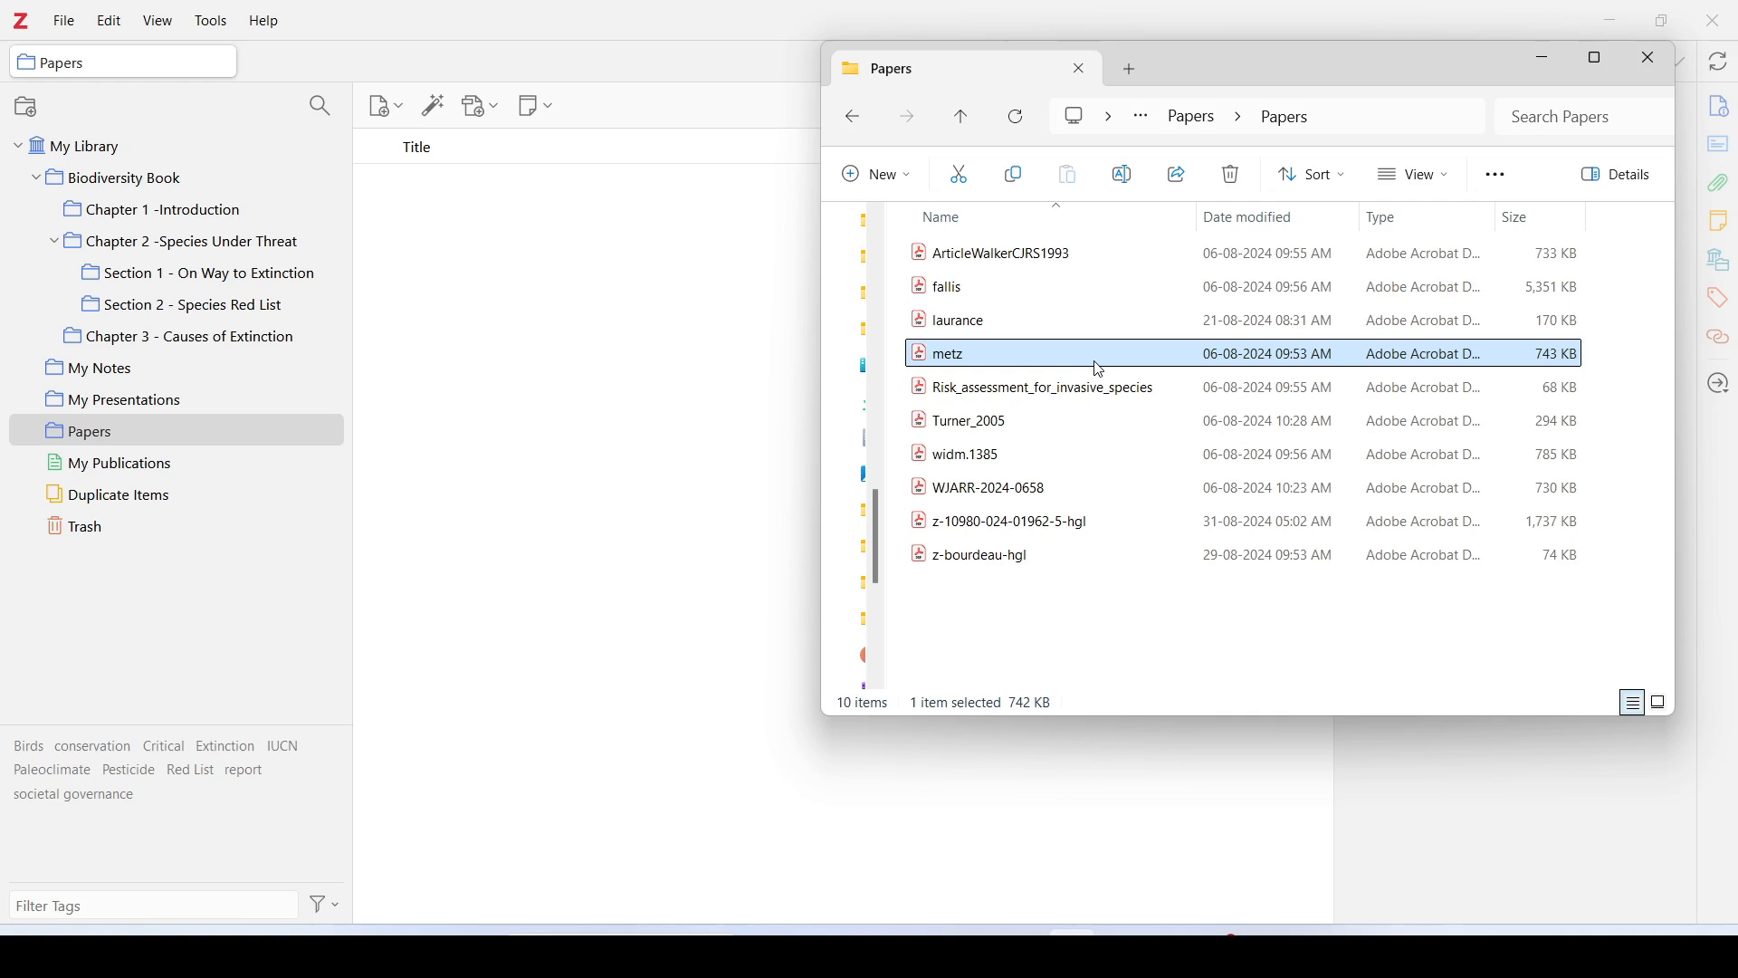
key(ctrl+a)
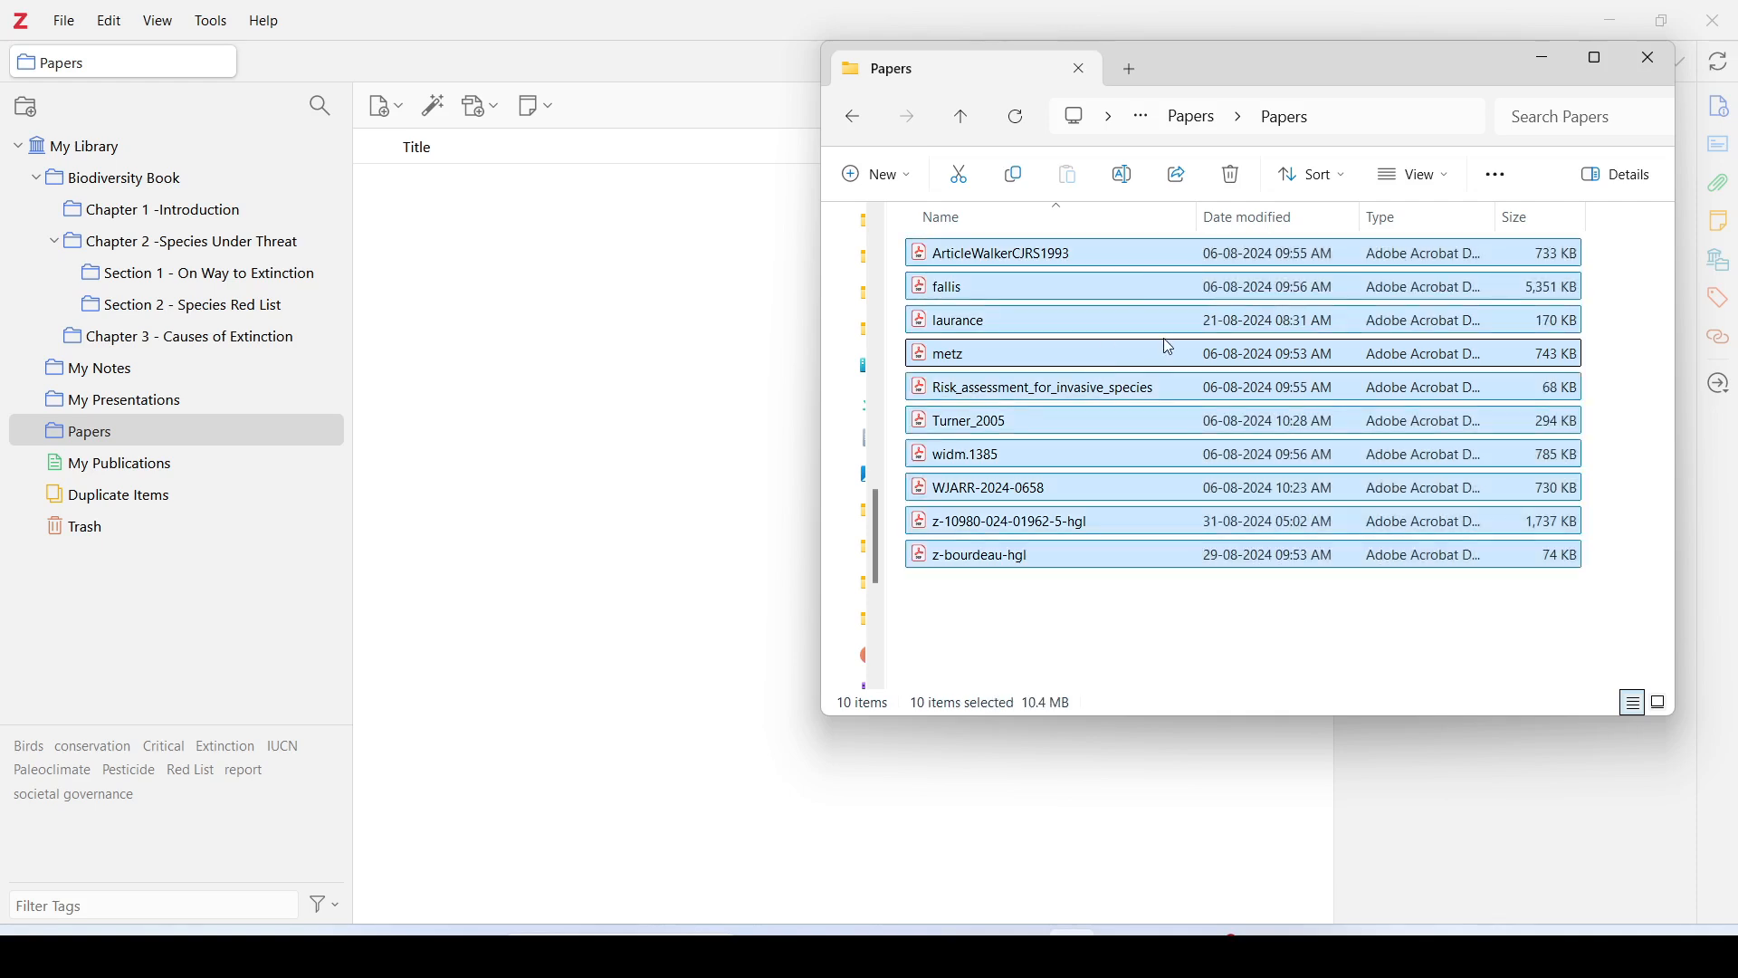
drag(1121, 329, 639, 369)
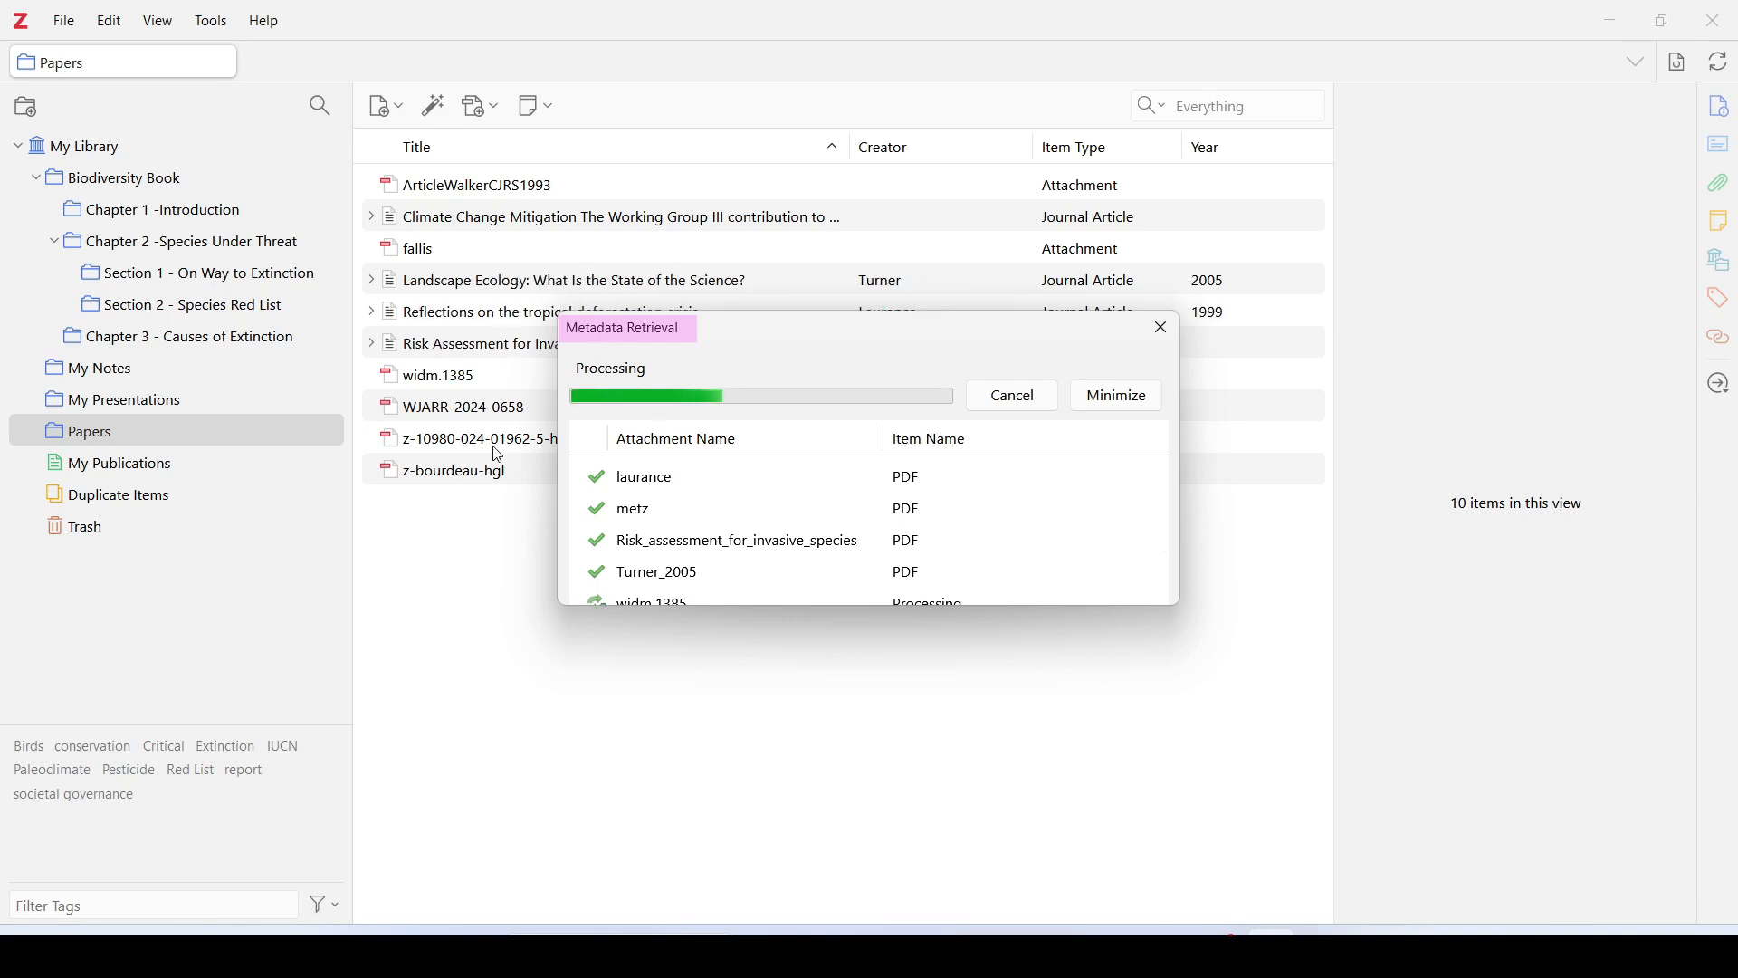
drag(1168, 520, 1144, 582)
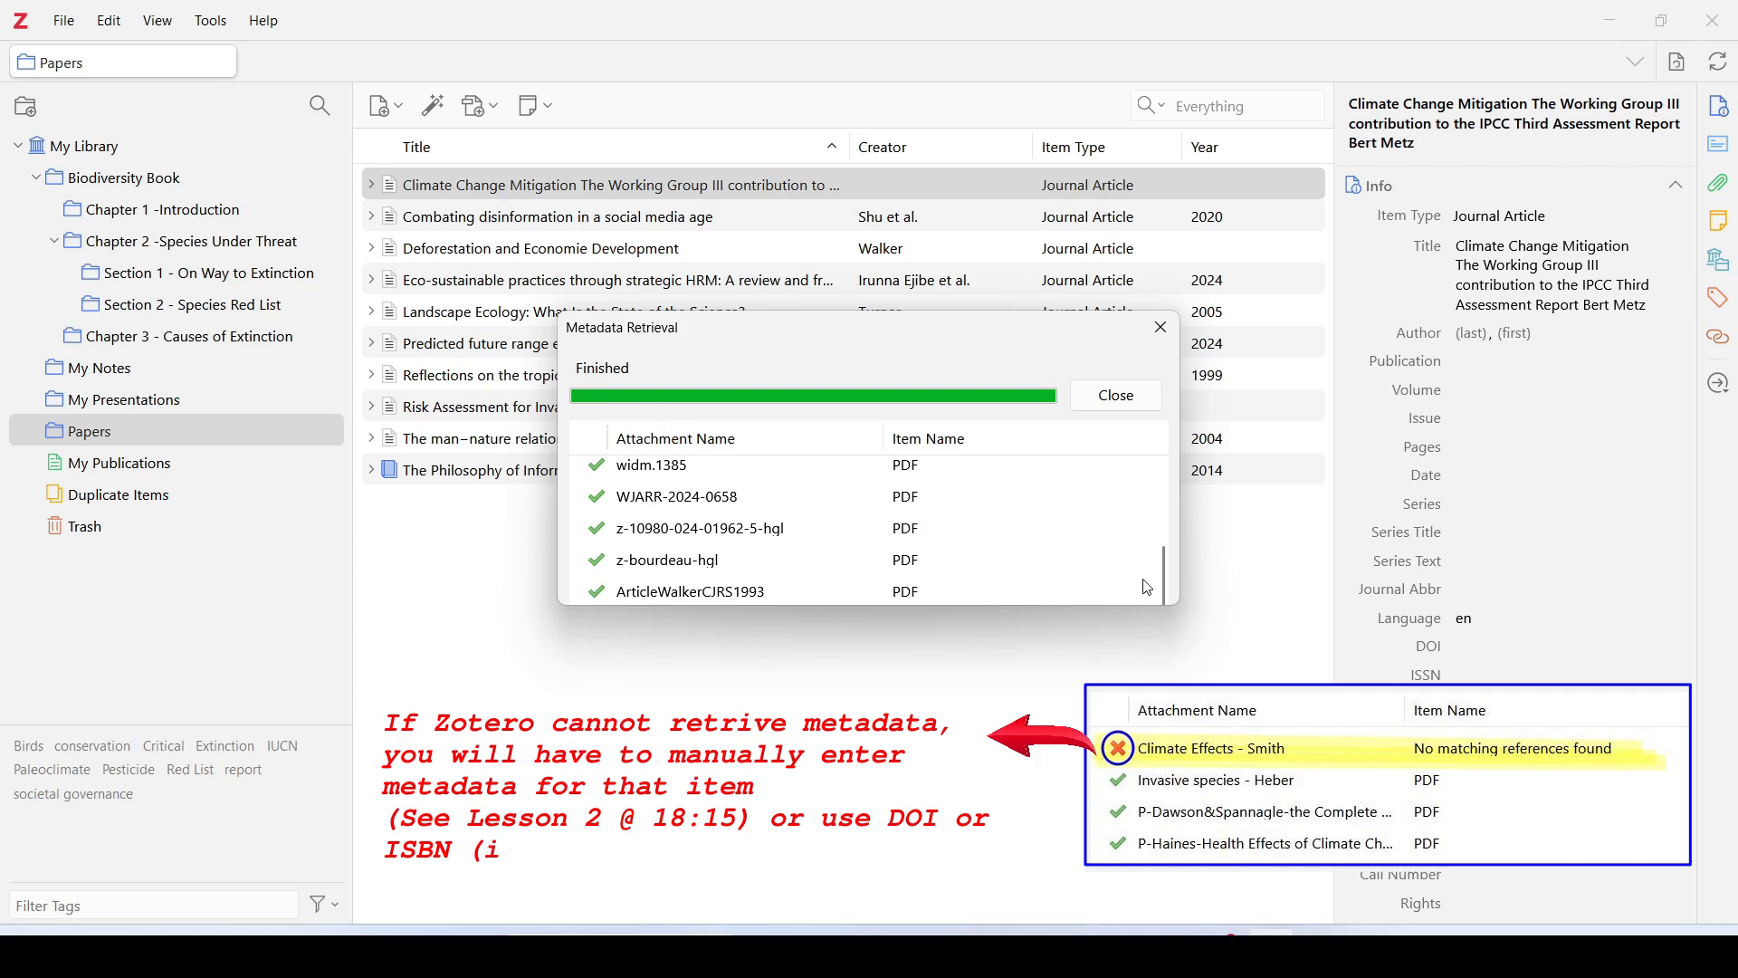
drag(1158, 567, 1136, 614)
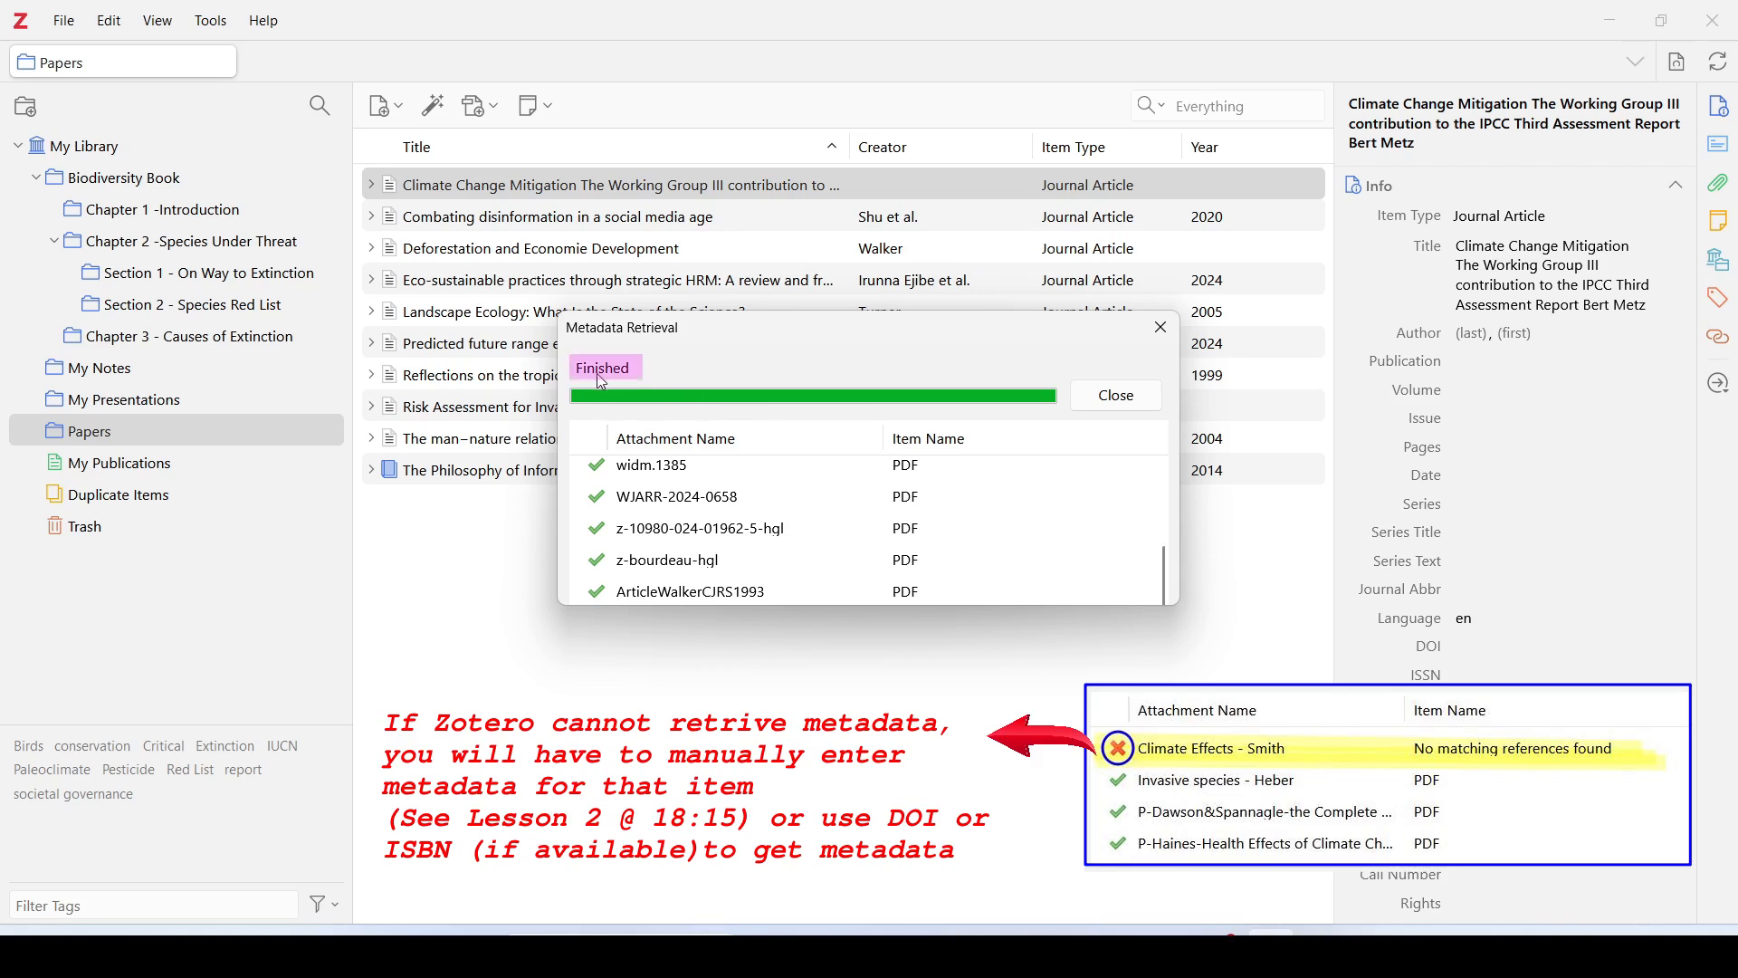
click(1114, 395)
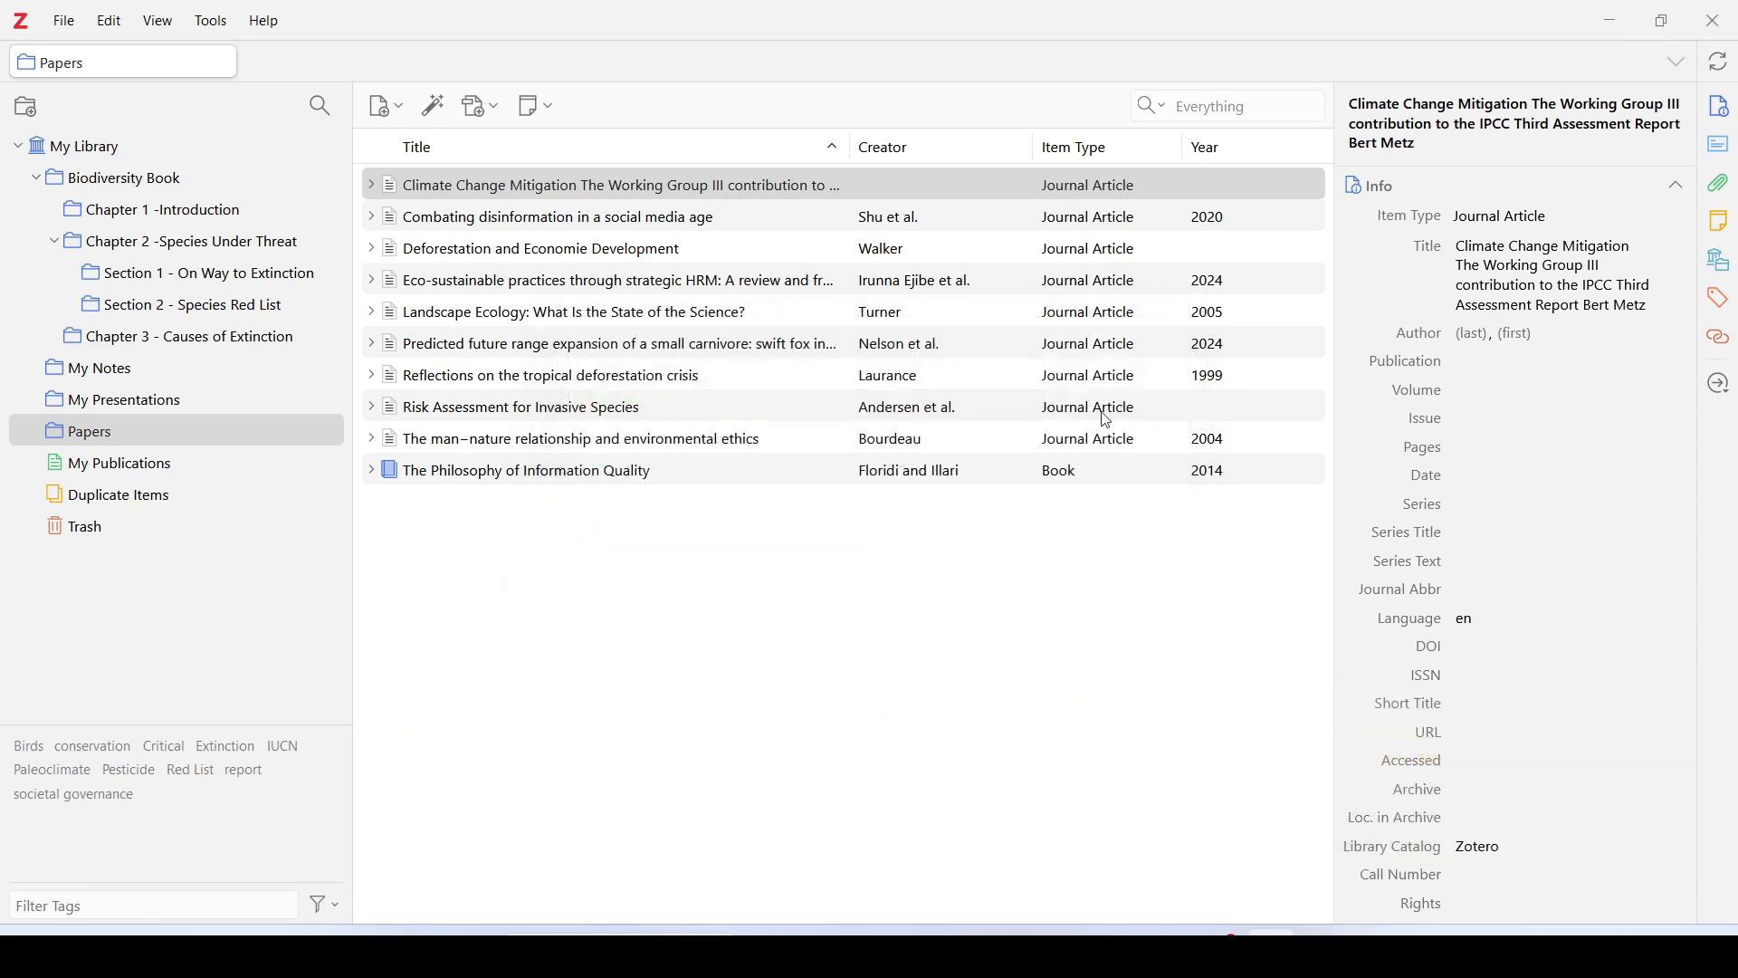
Step: Examine the retrieved metadata of "Predicted future range expansion of a small carnivore" and expand the item to show its attachment
click(373, 438)
click(529, 353)
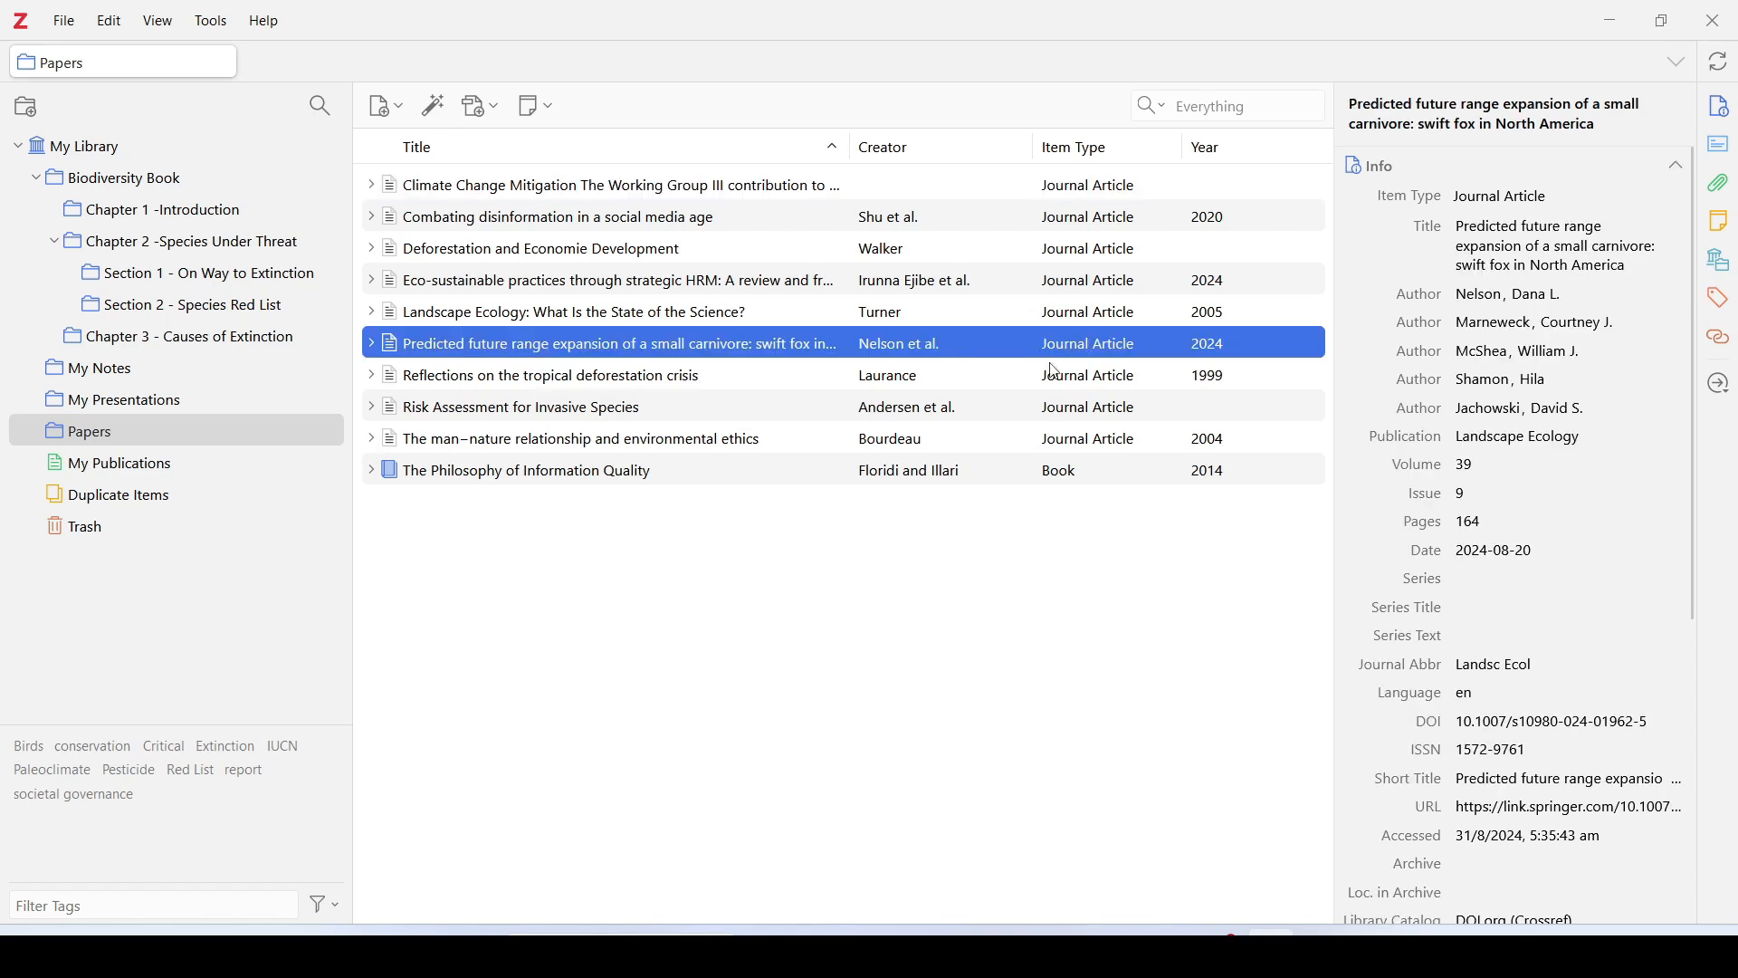
scroll(1514, 472, down, 5)
scroll(1520, 486, up, 5)
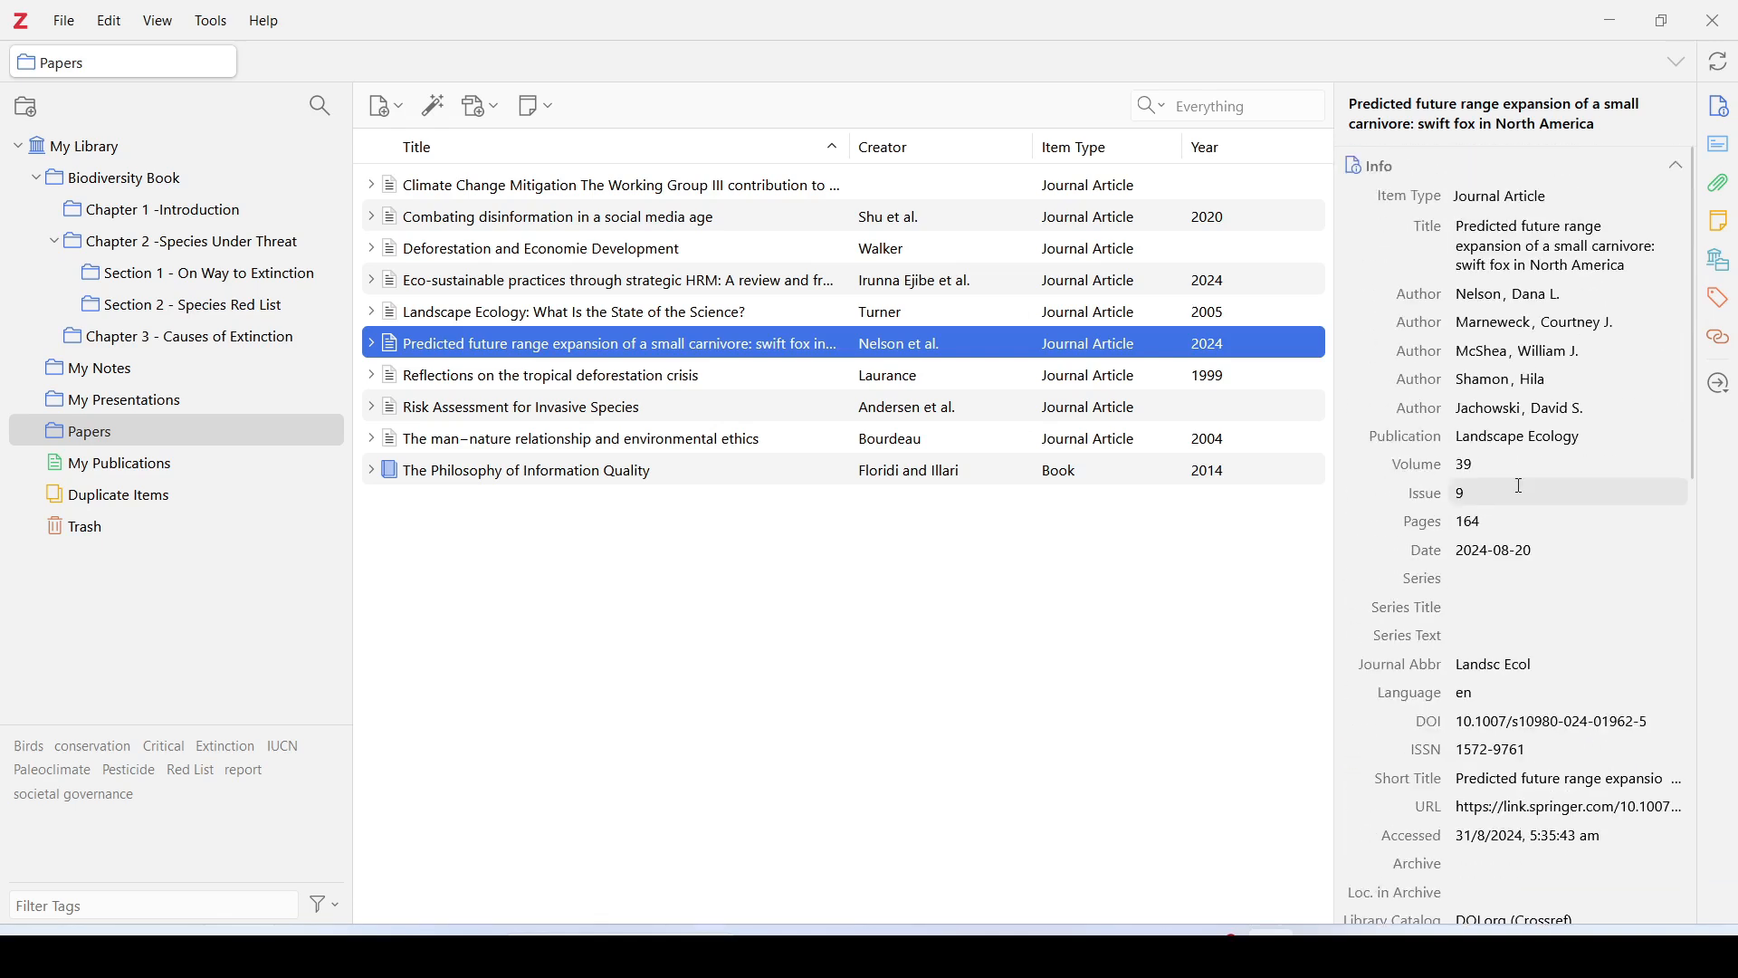
click(1489, 577)
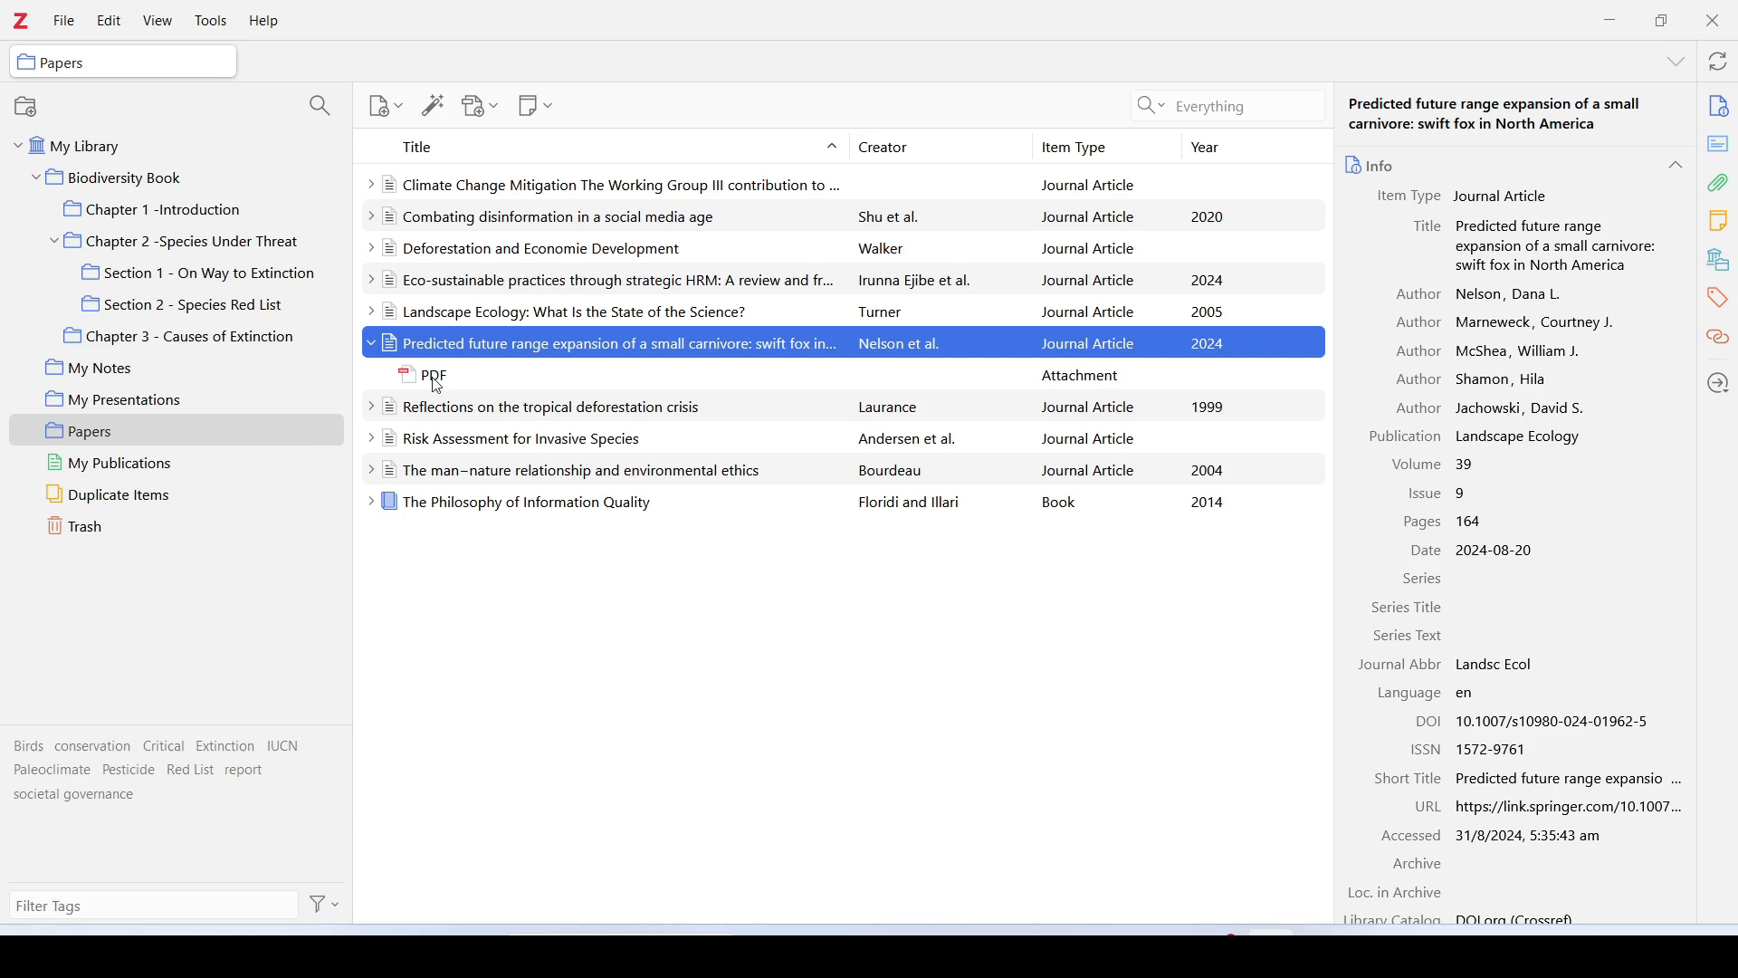
Step: Open the swift fox article's PDF attachment, review its annotations across pages 1 and 2, and close it
double_click(439, 385)
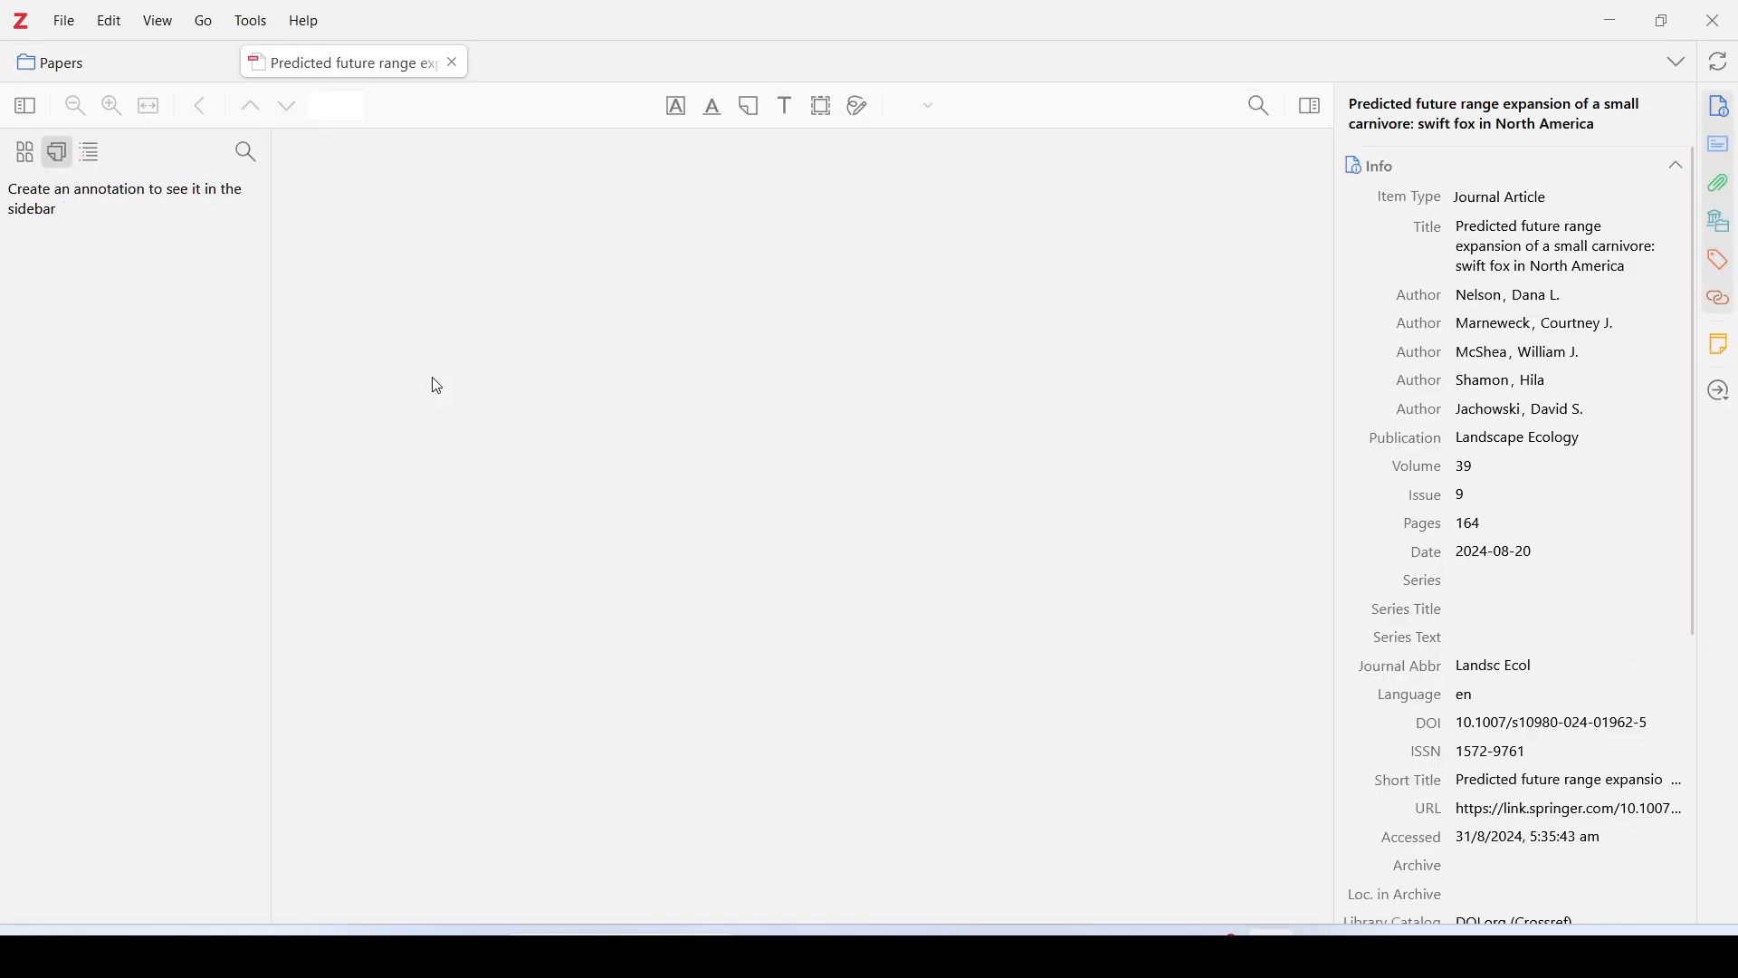
scroll(621, 478, down, 1)
scroll(621, 477, down, 6)
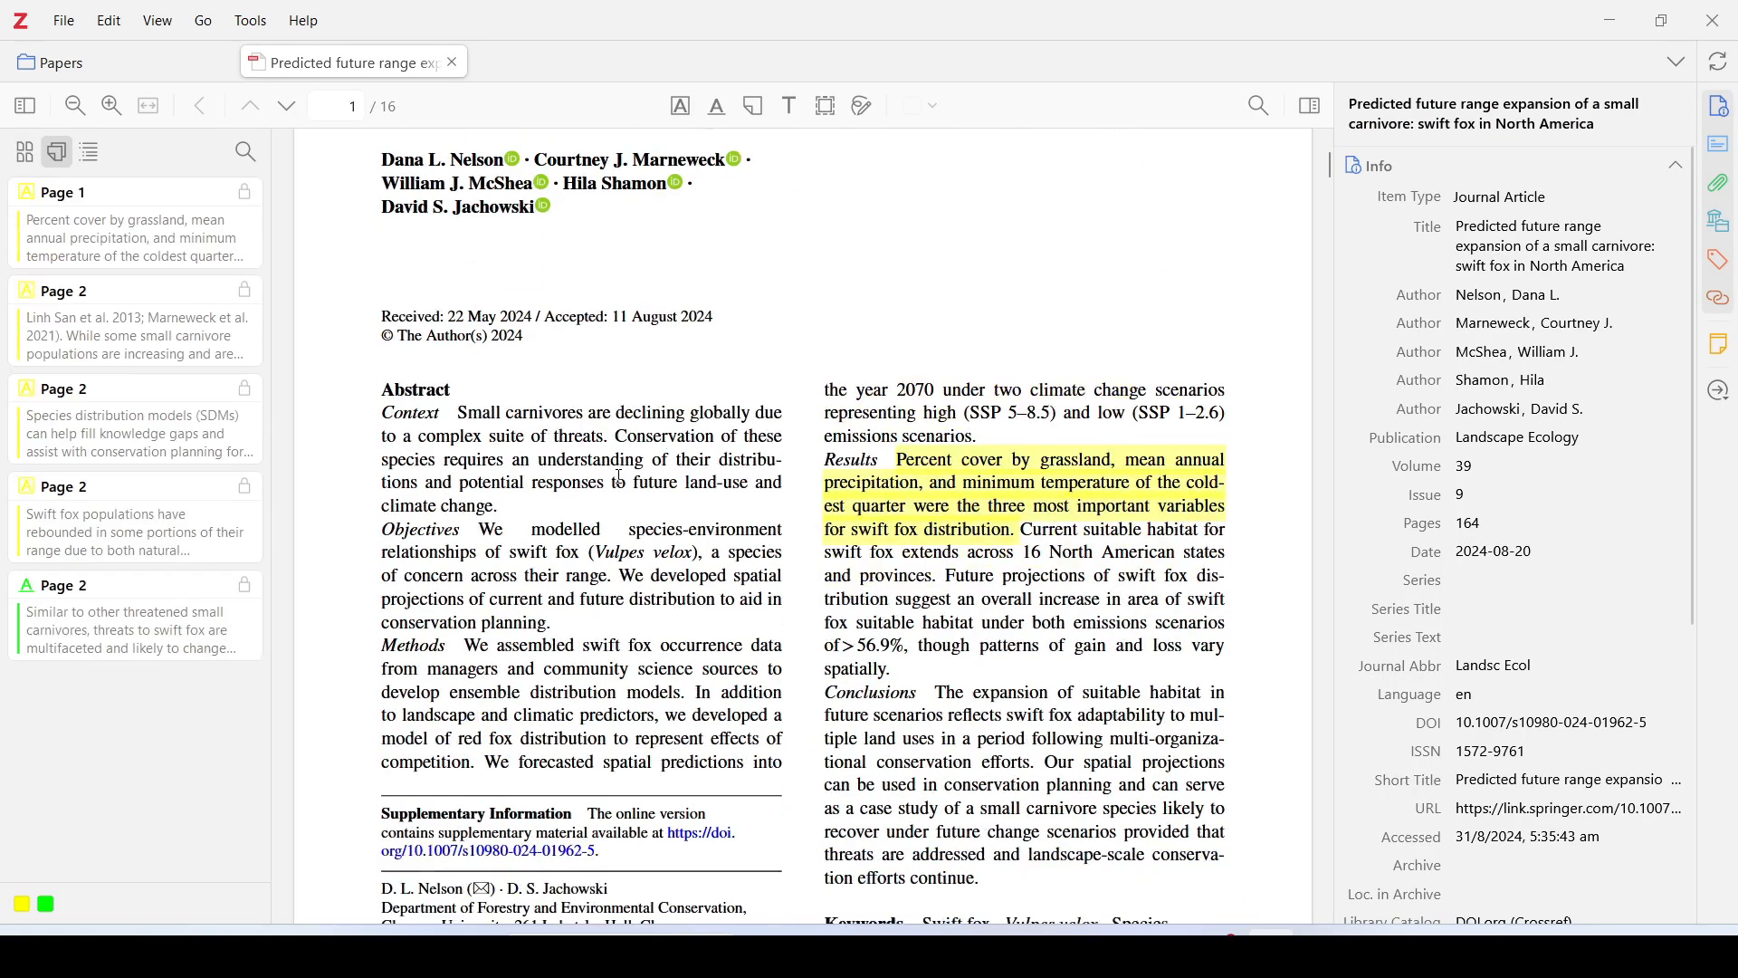
scroll(621, 487, down, 10)
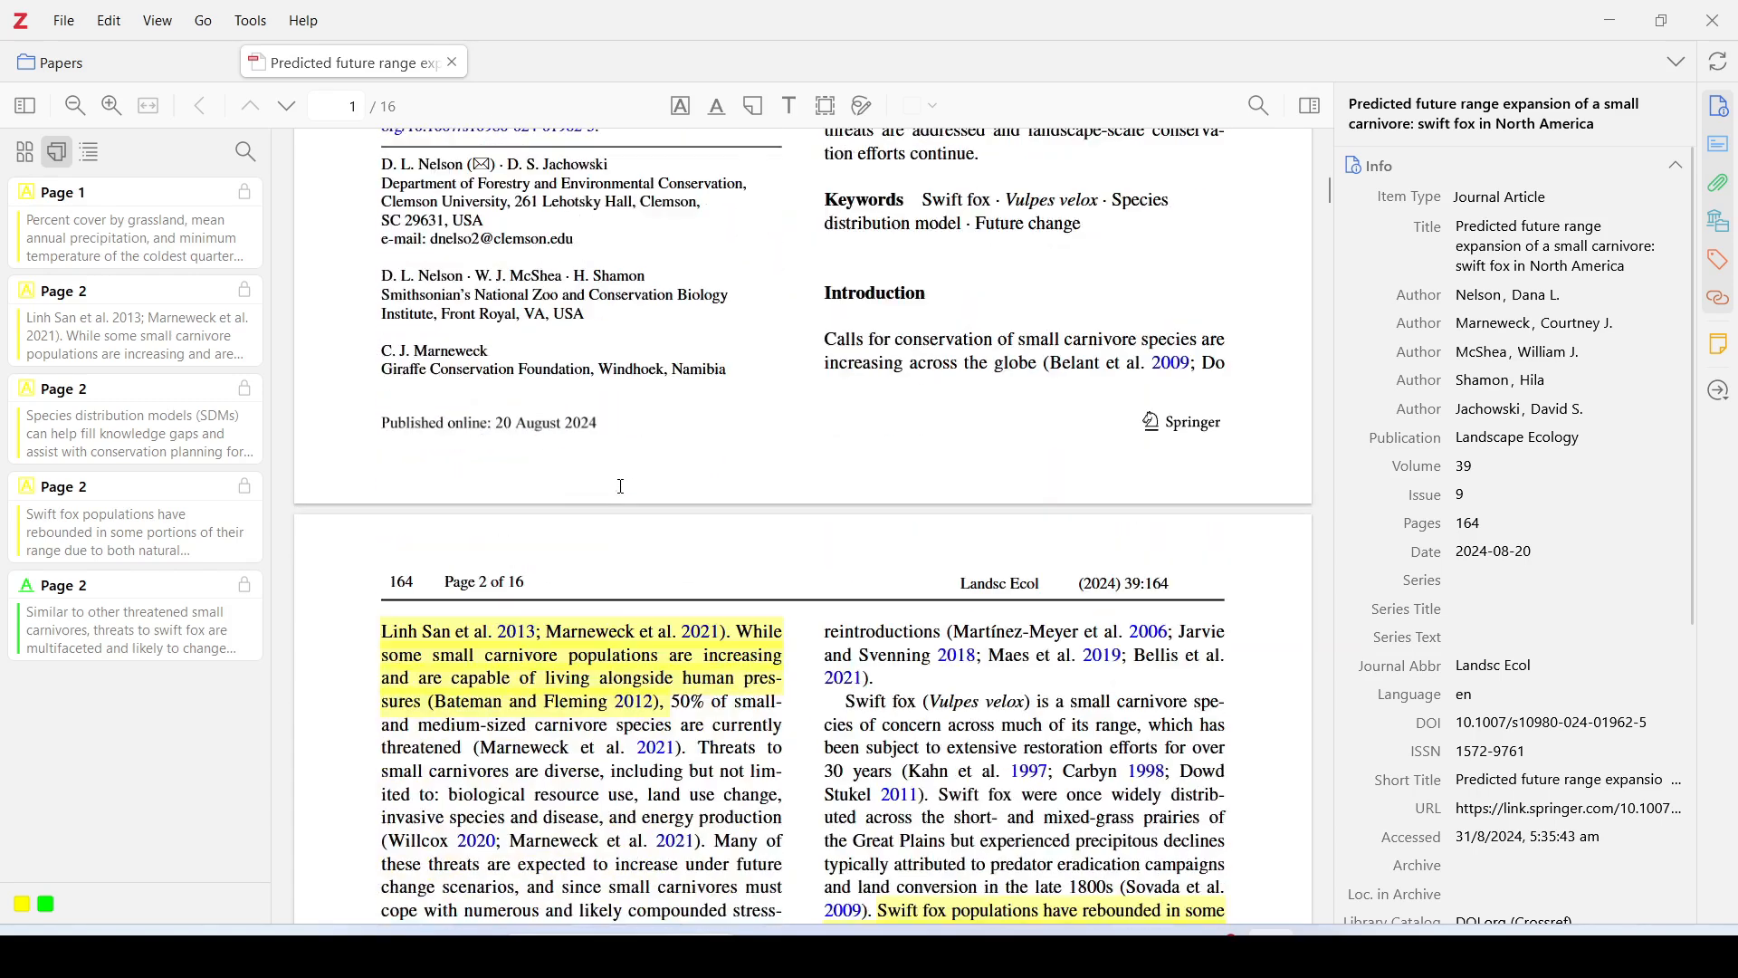
scroll(621, 487, down, 2)
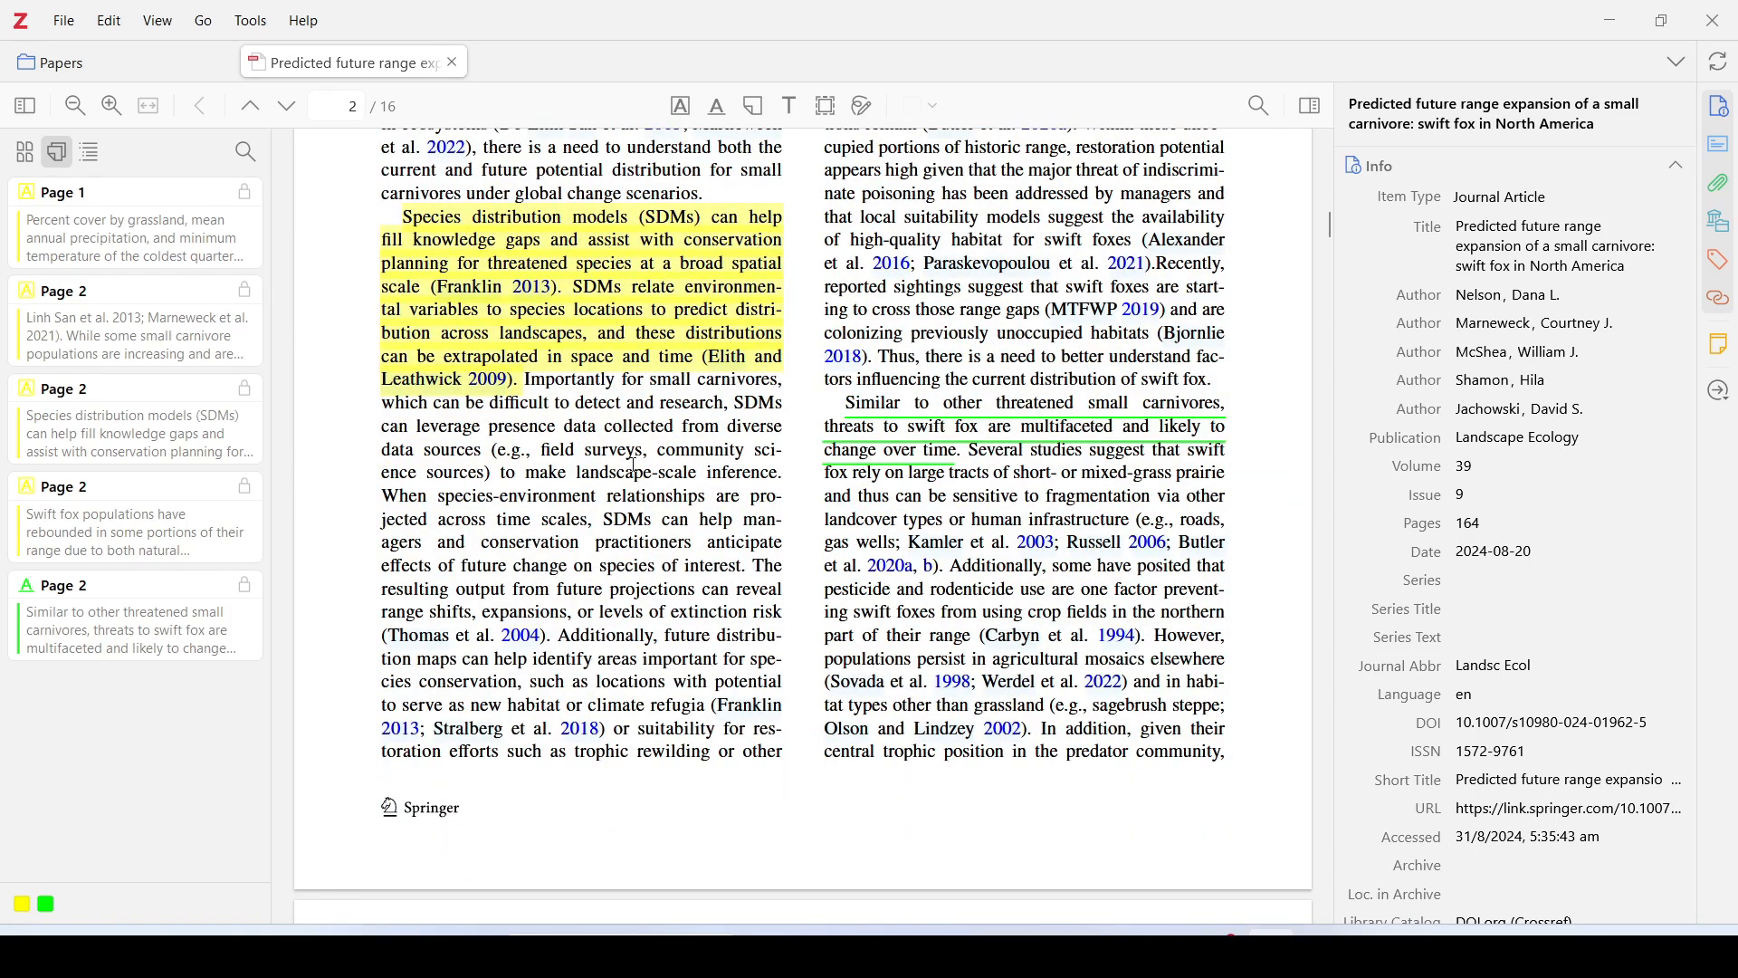
scroll(794, 404, up, 20)
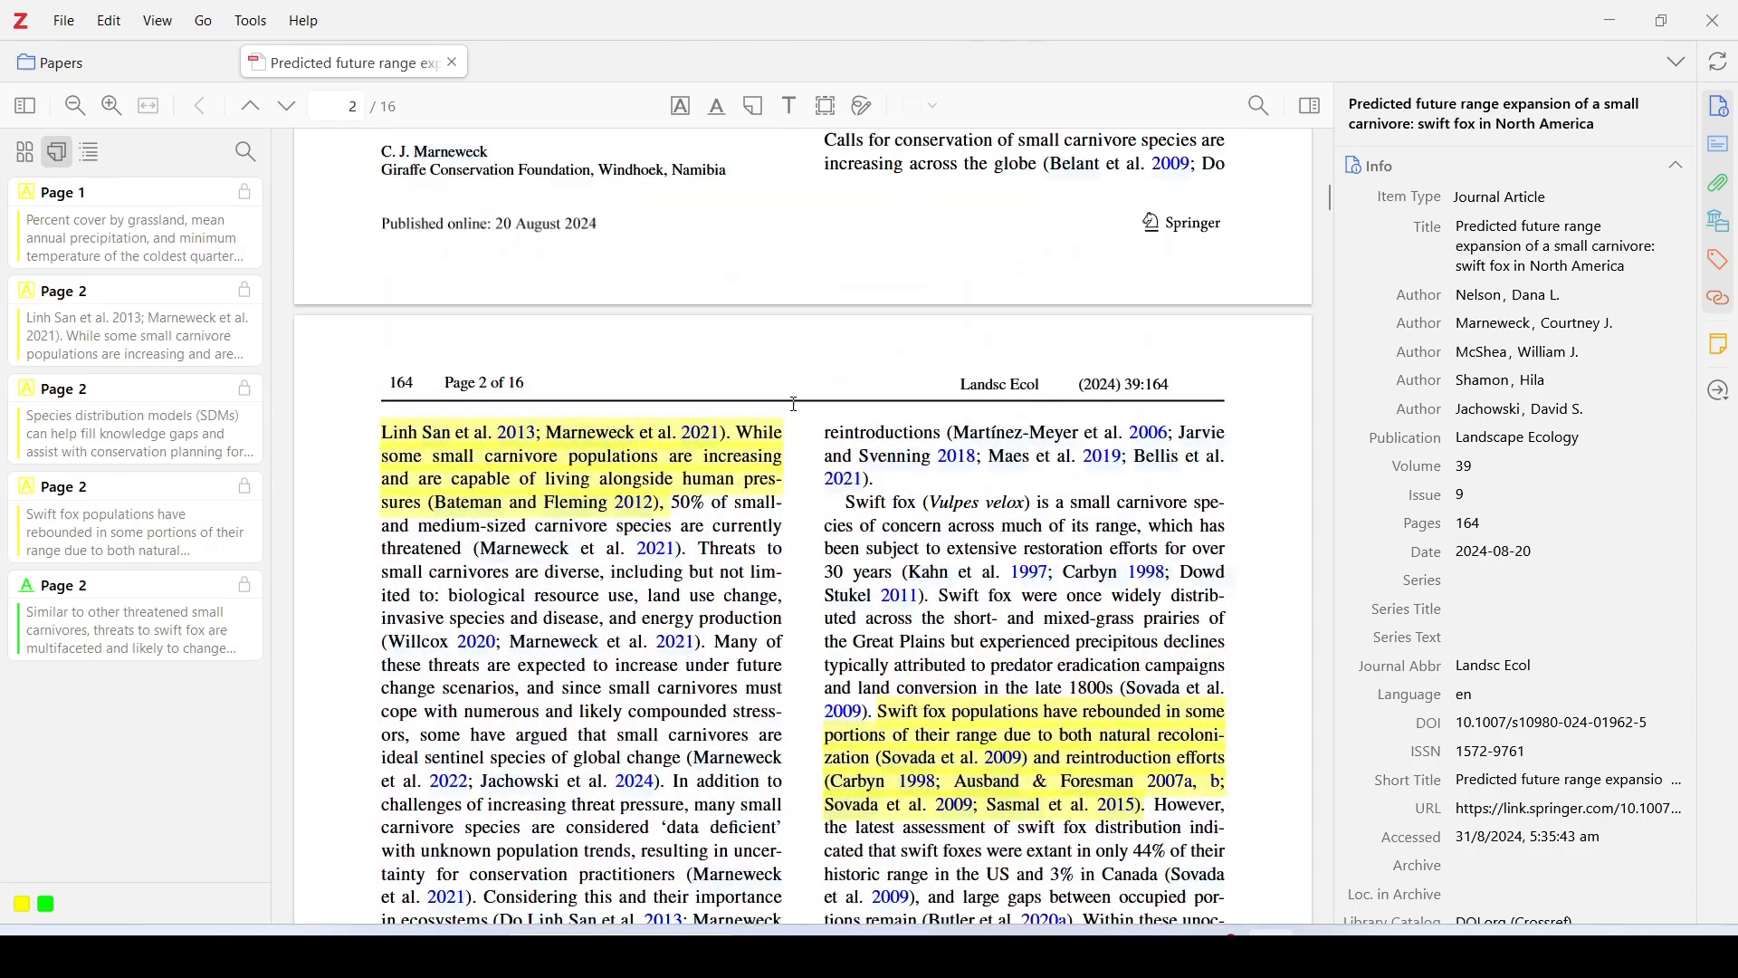
scroll(794, 405, down, 12)
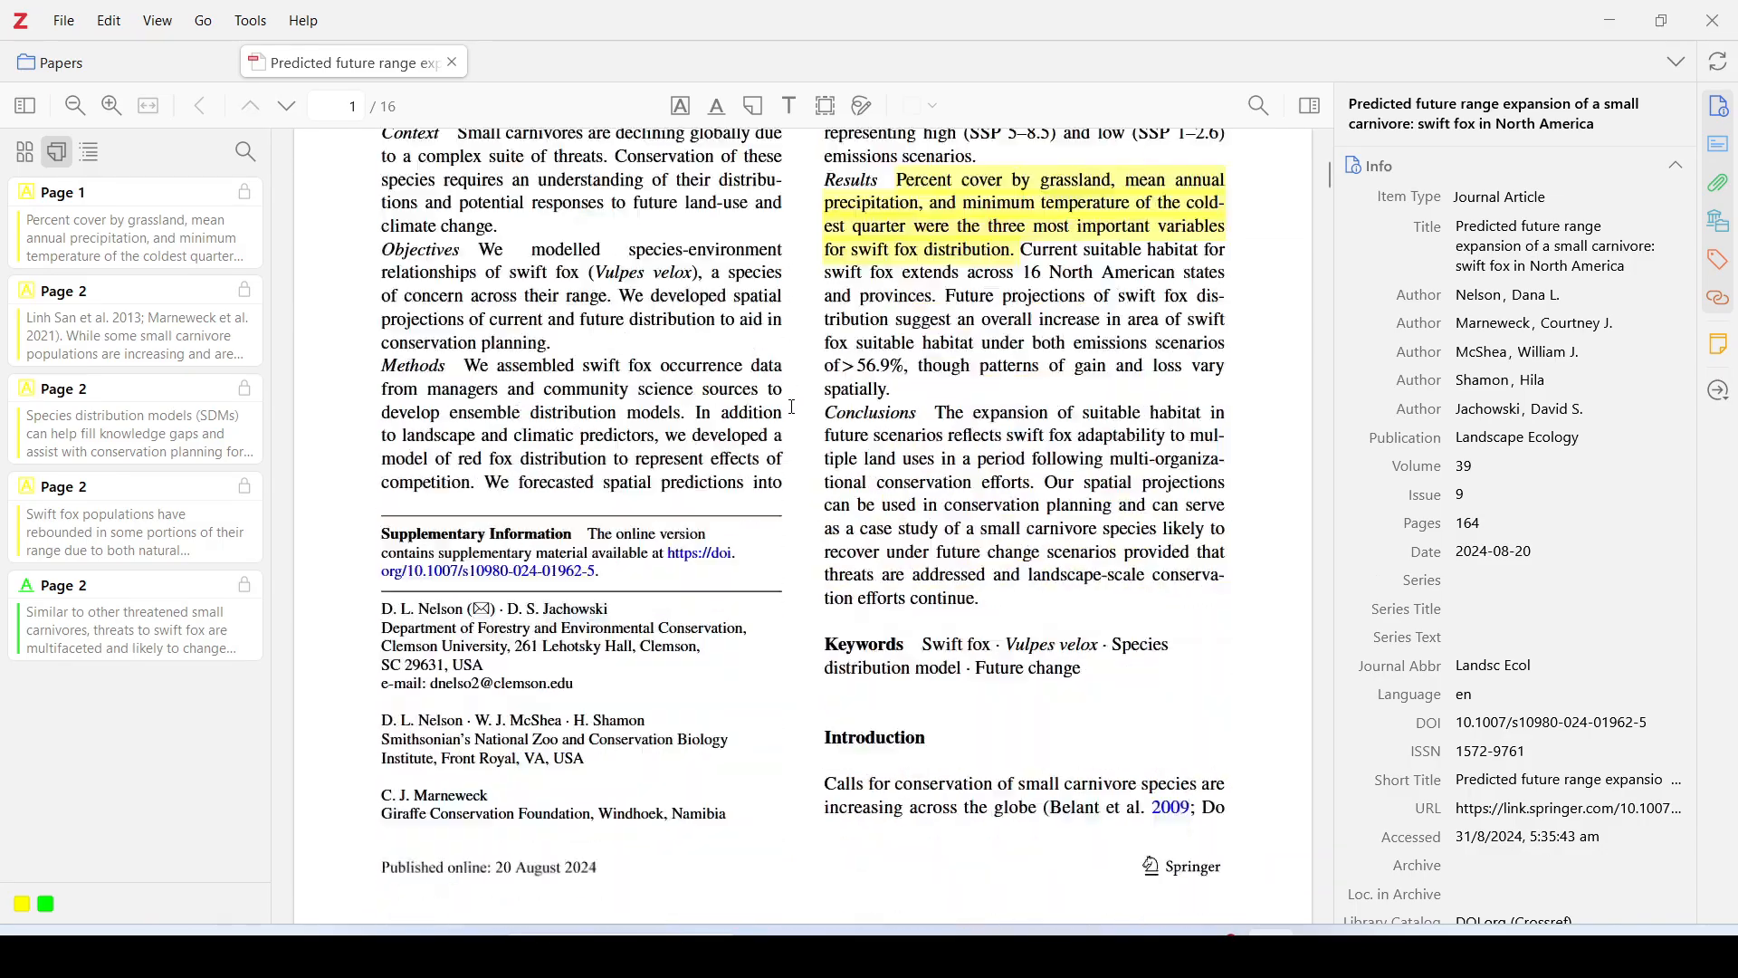
key(ctrl+w)
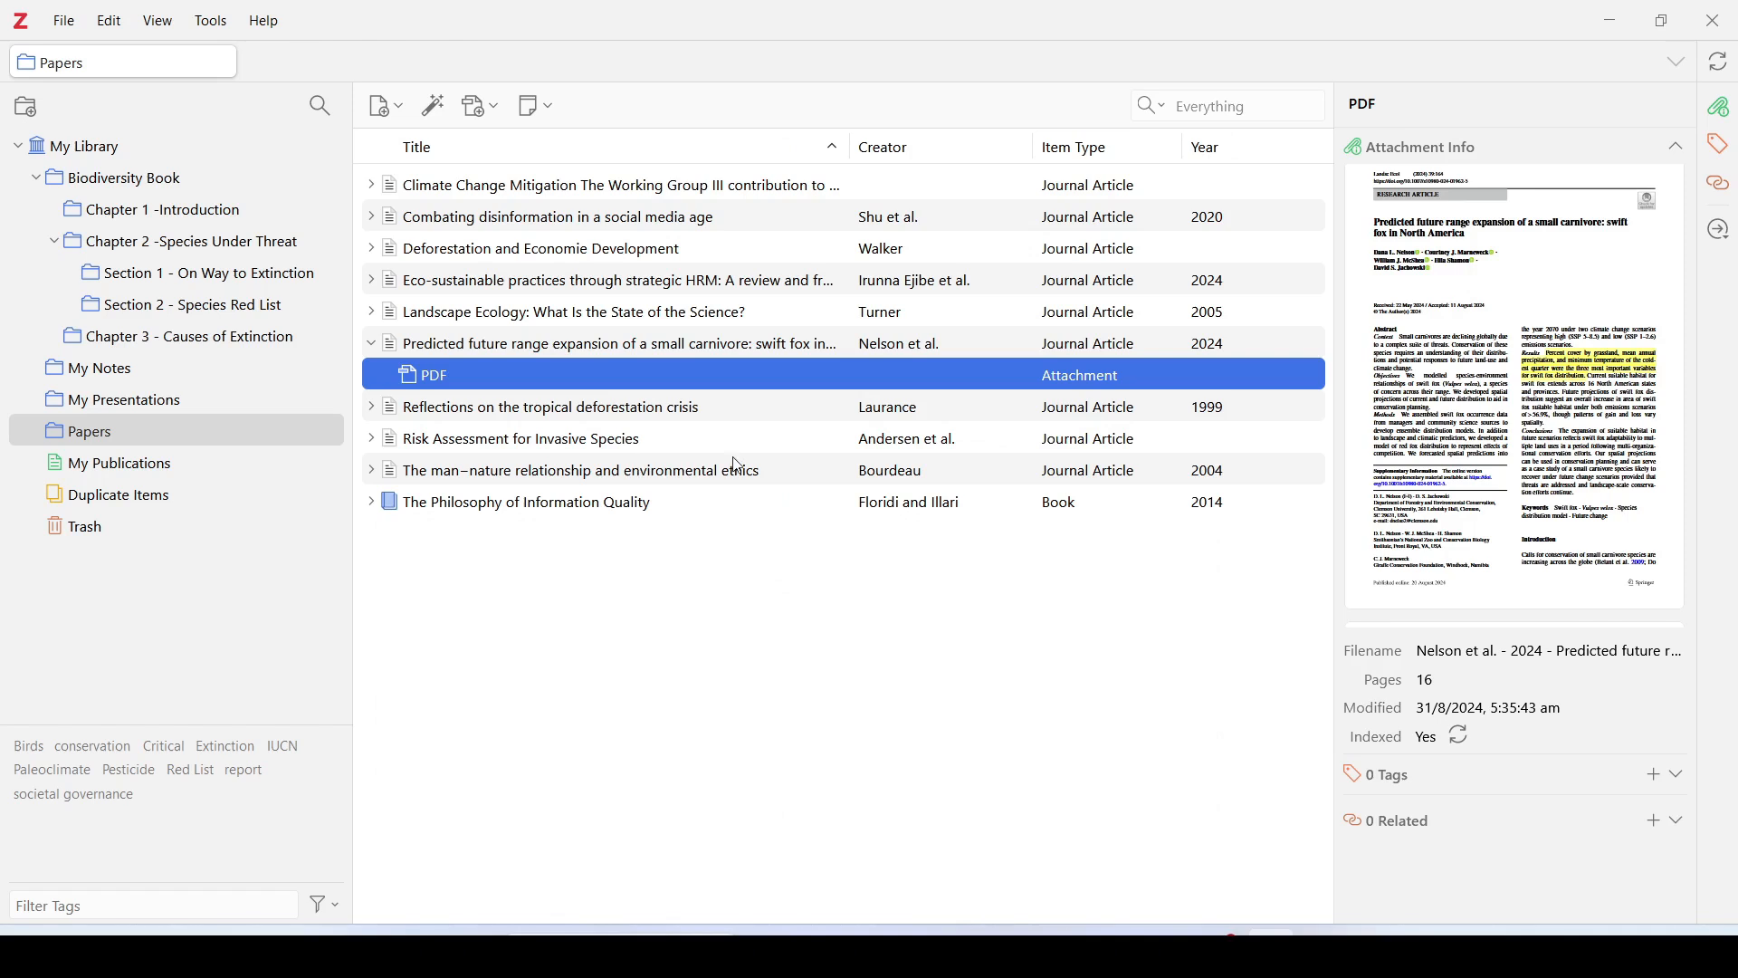
Step: Open the PDF attachment of "The man–nature relationship and environmental ethics", review its highlights and underlines through page 11, and close it
click(679, 471)
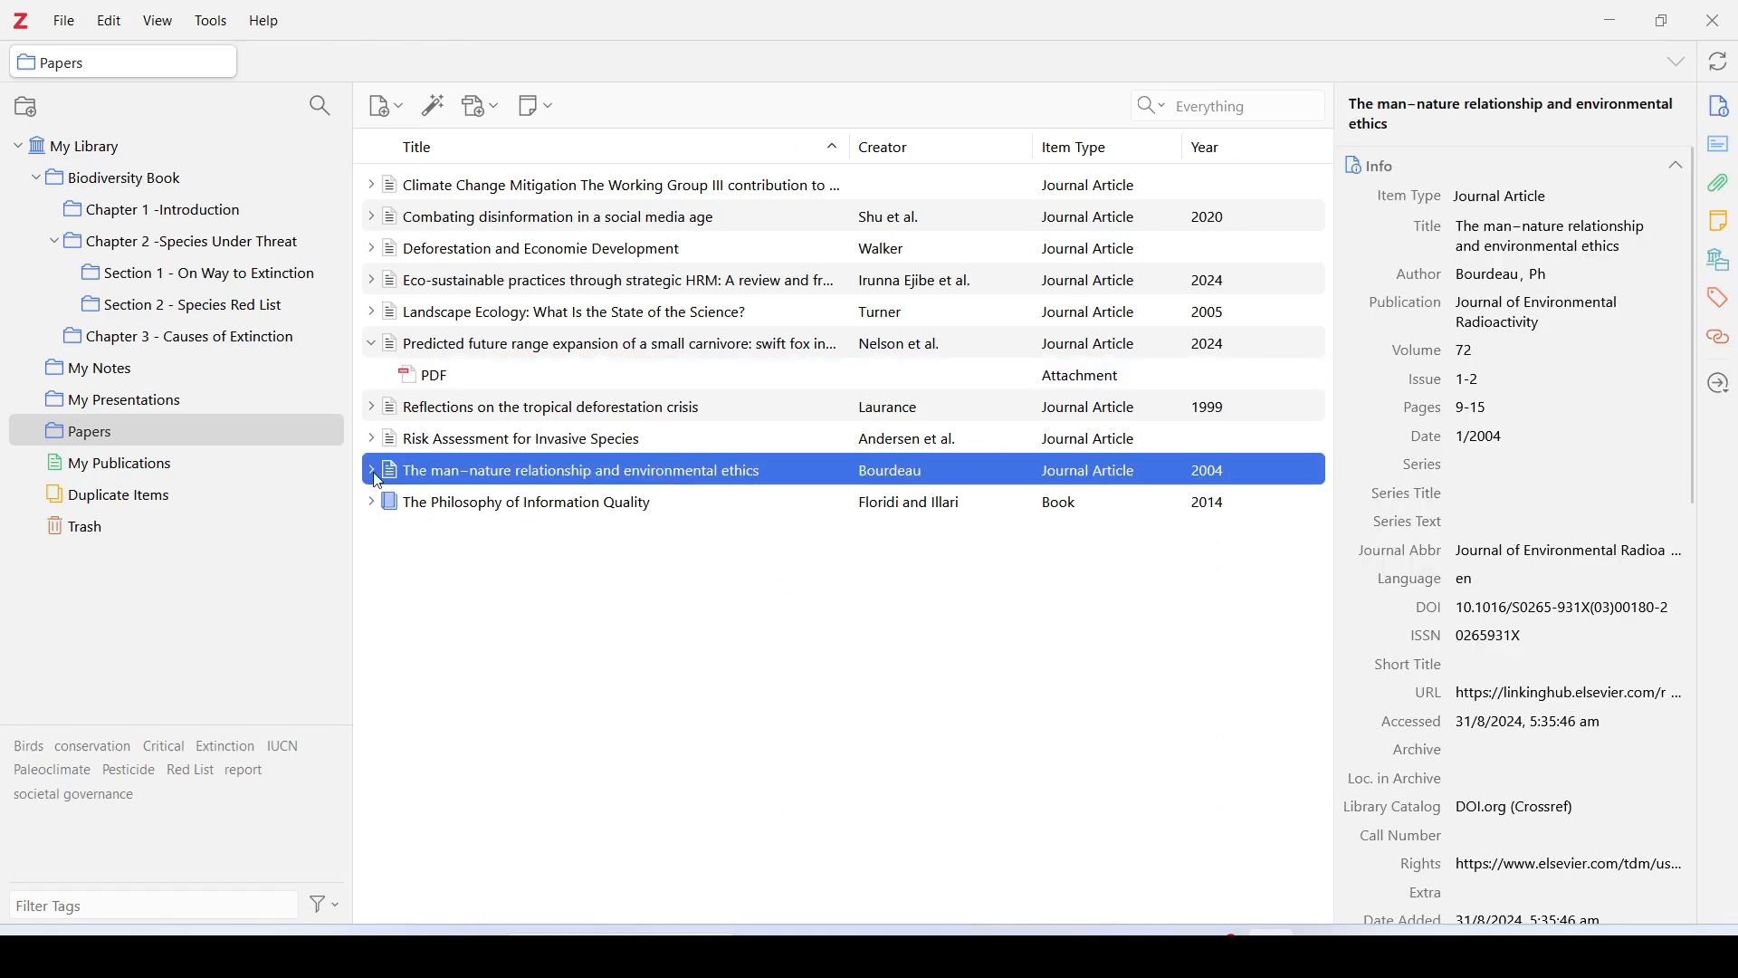
key(Right)
double_click(412, 504)
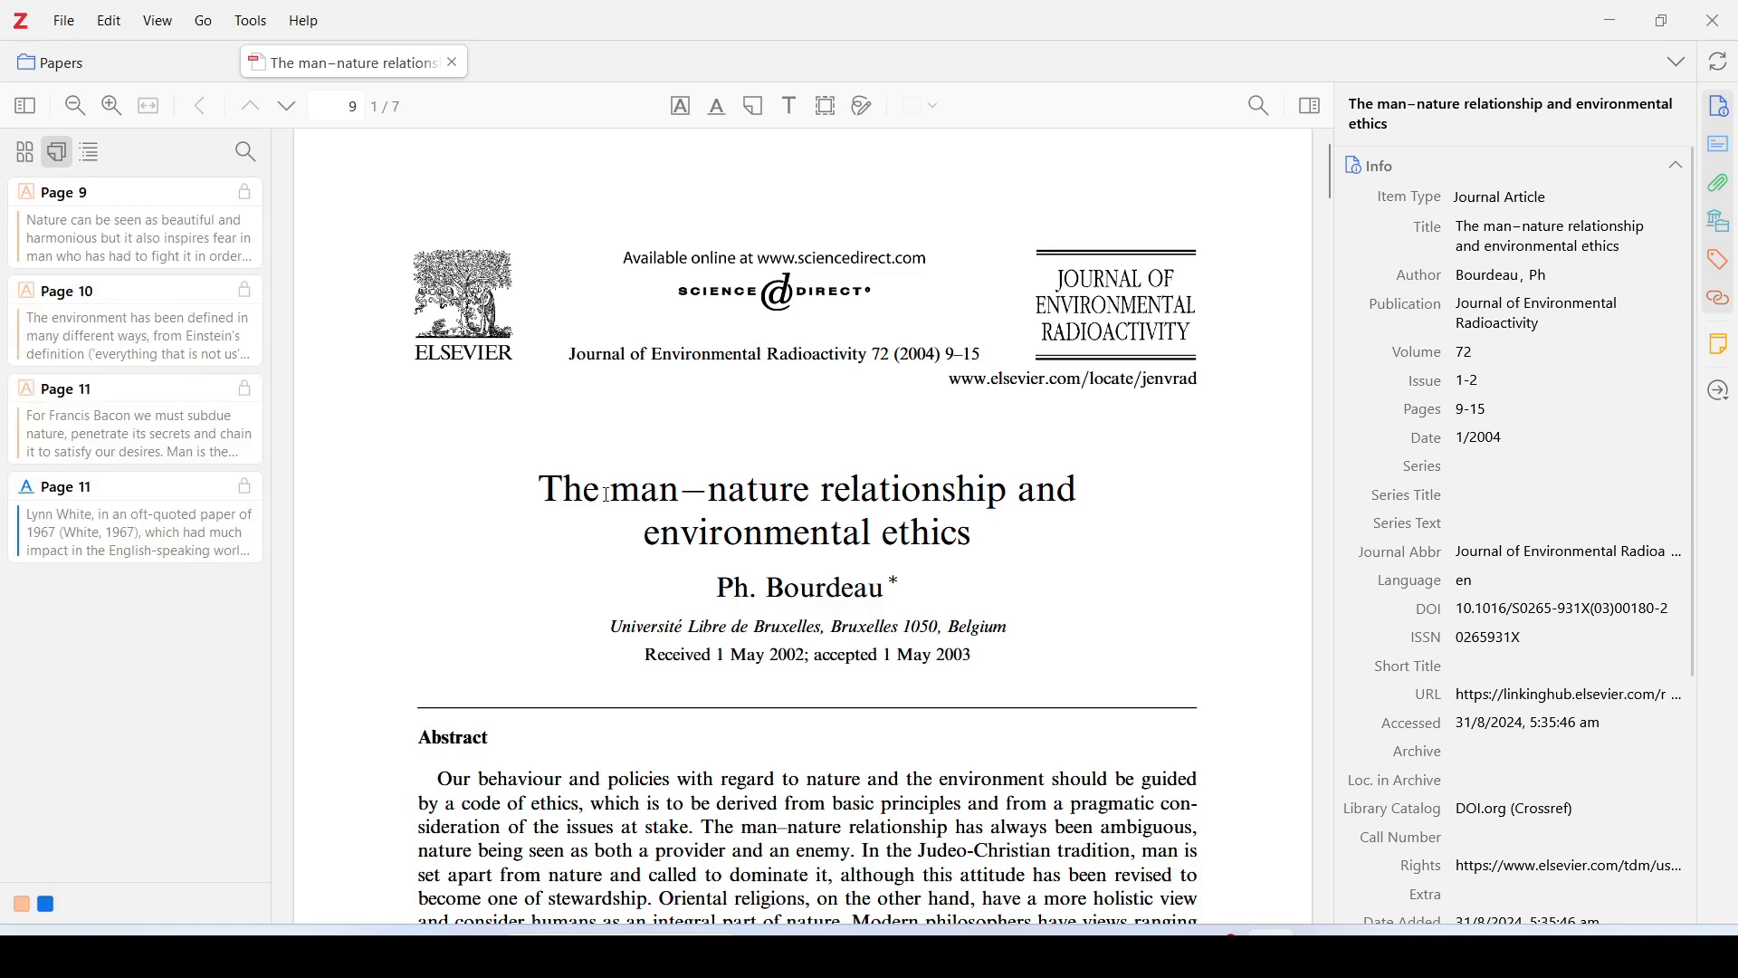
scroll(606, 495, down, 10)
scroll(621, 502, down, 10)
scroll(620, 510, down, 5)
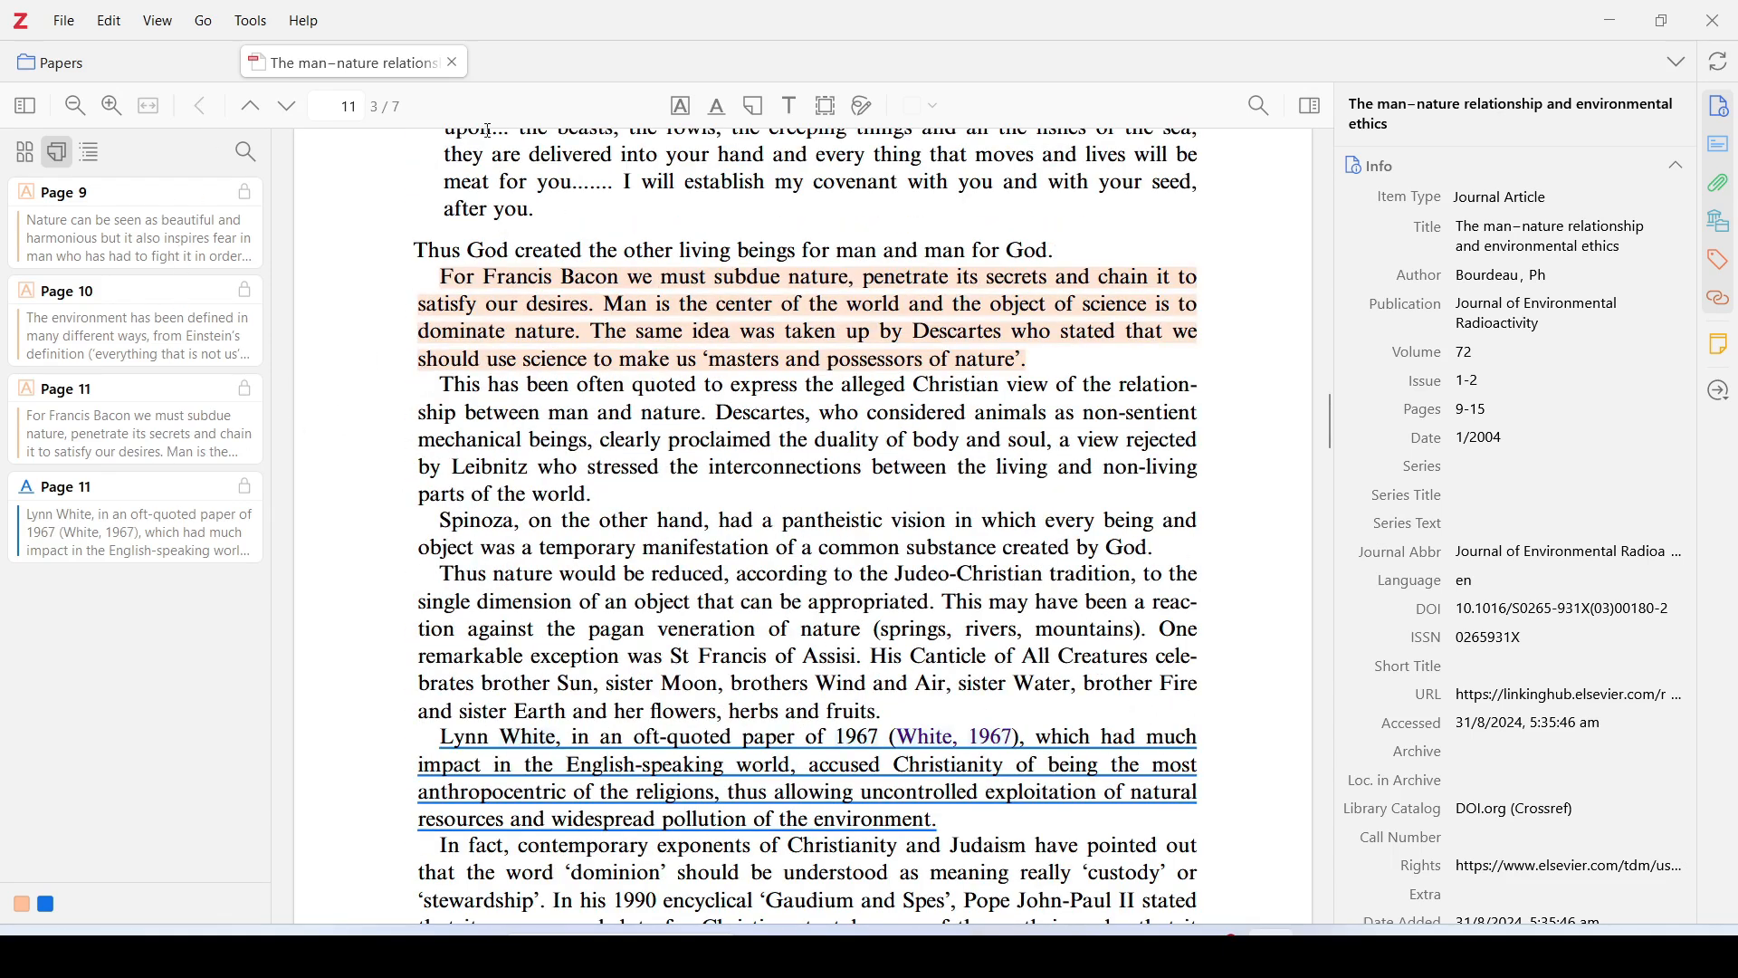
click(452, 62)
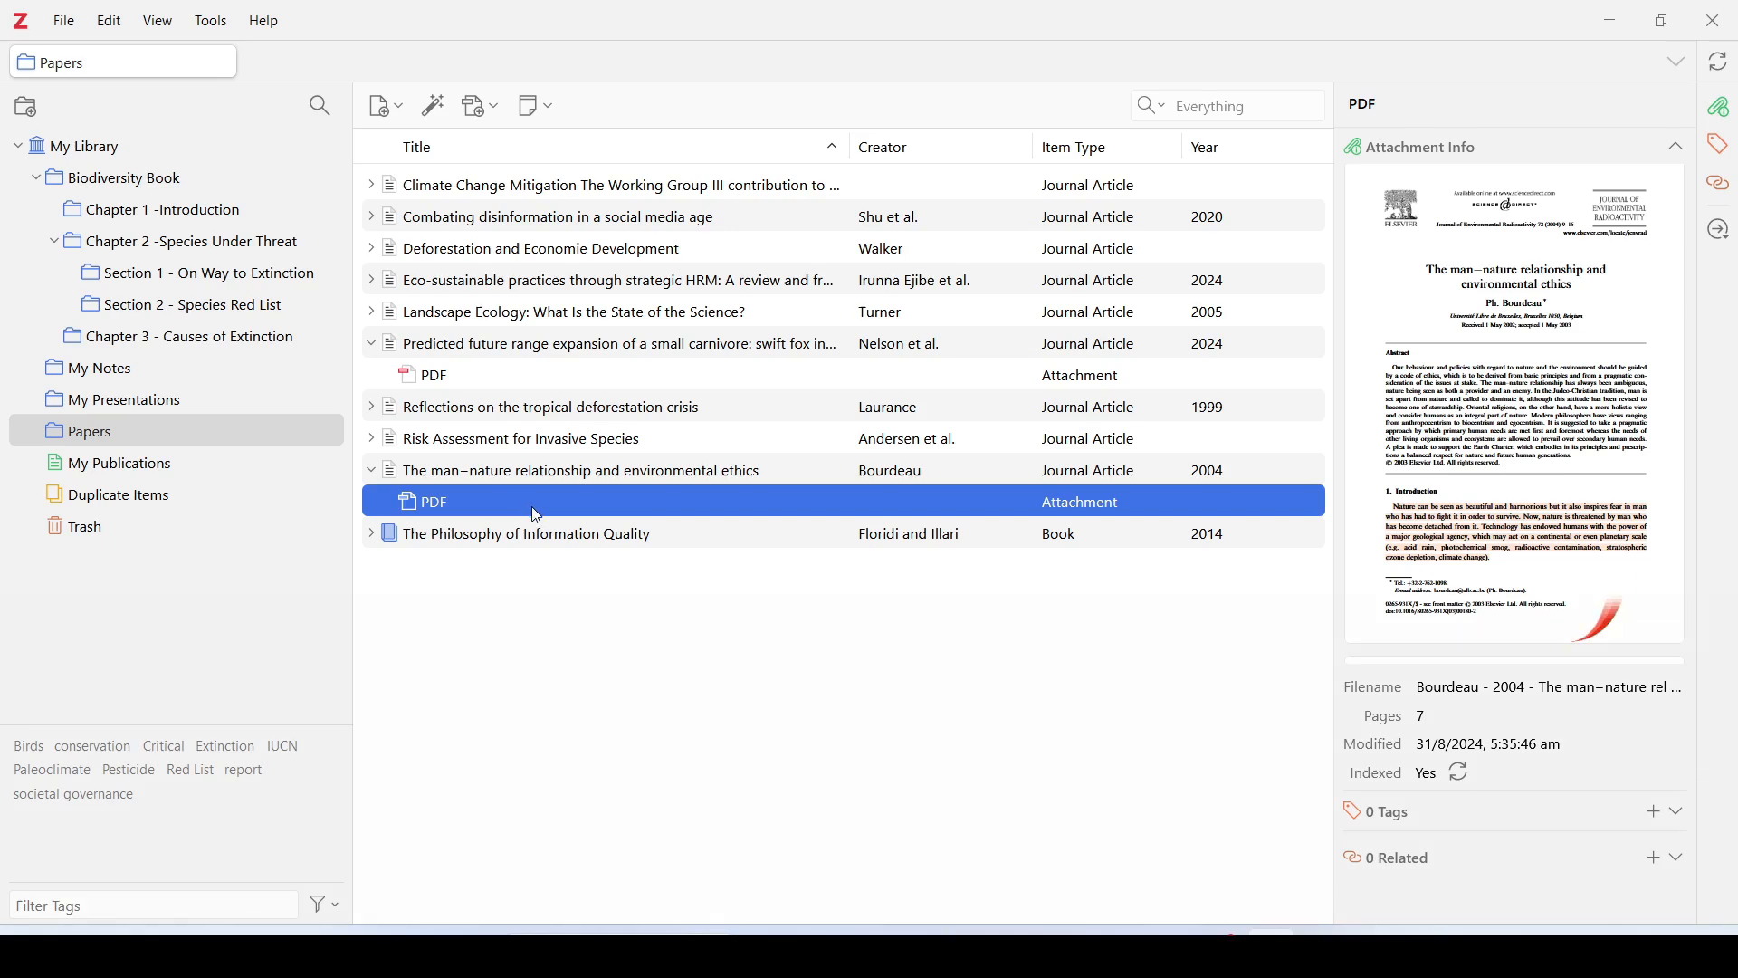
Step: Reopen the PDF attached to the swift fox article to check its annotations on page 2, and close it again
mouse_move(1557, 398)
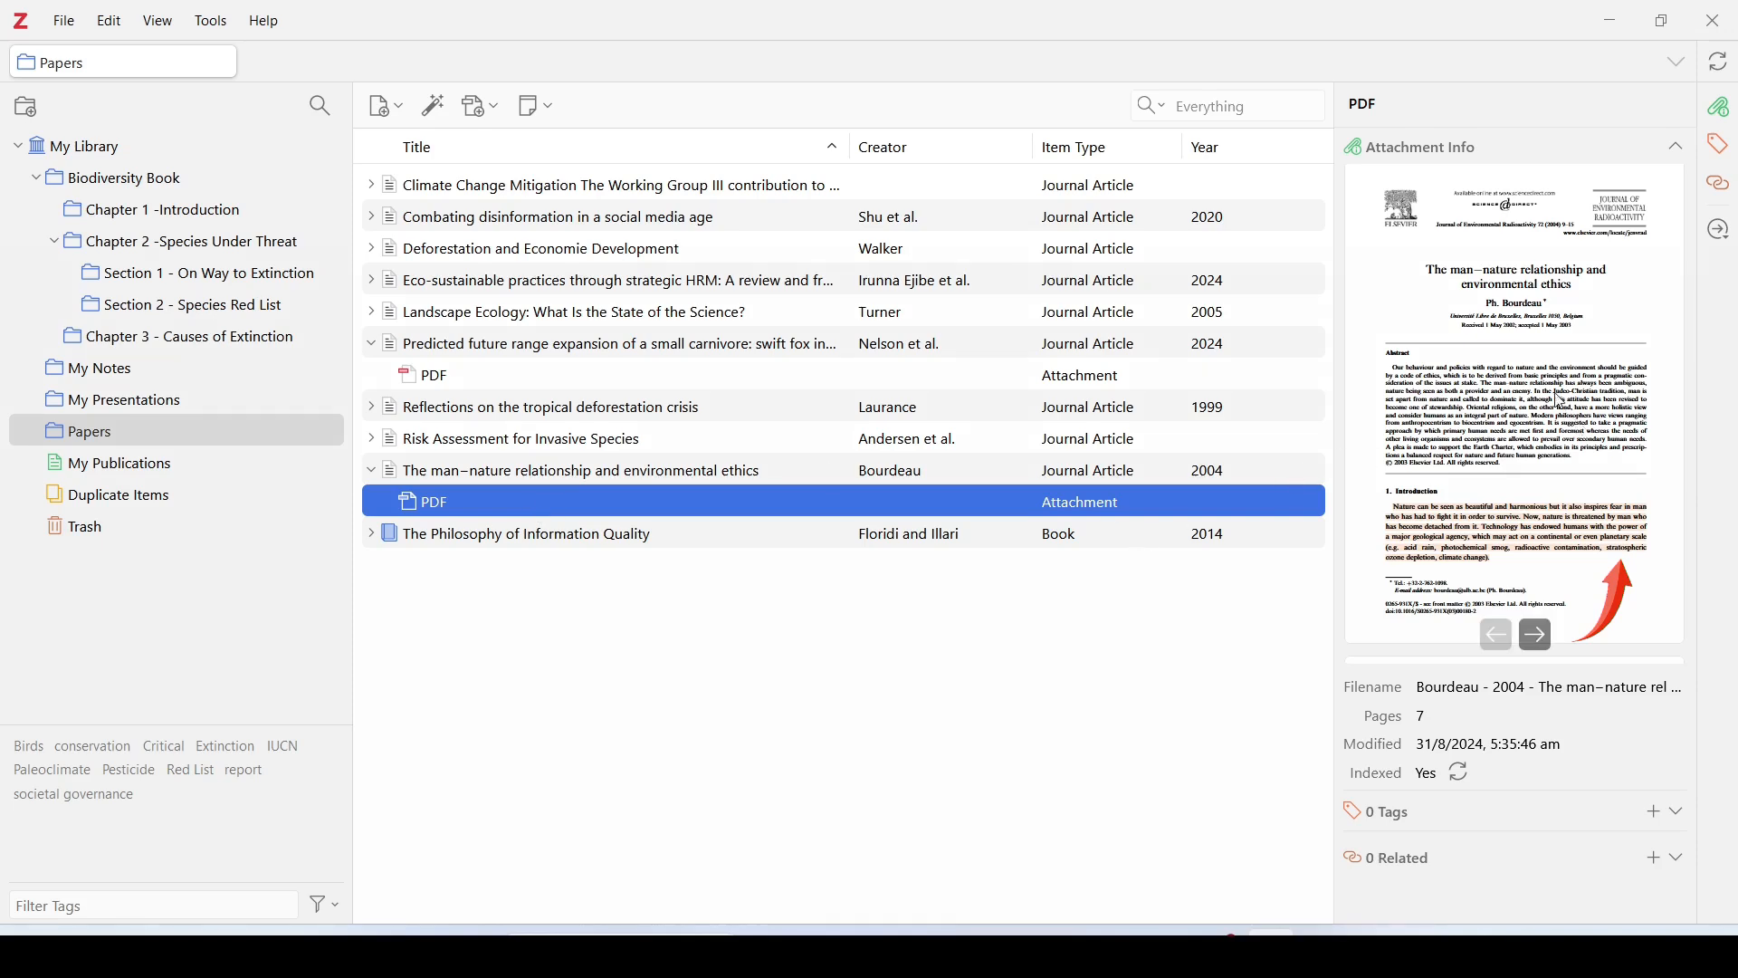
click(442, 380)
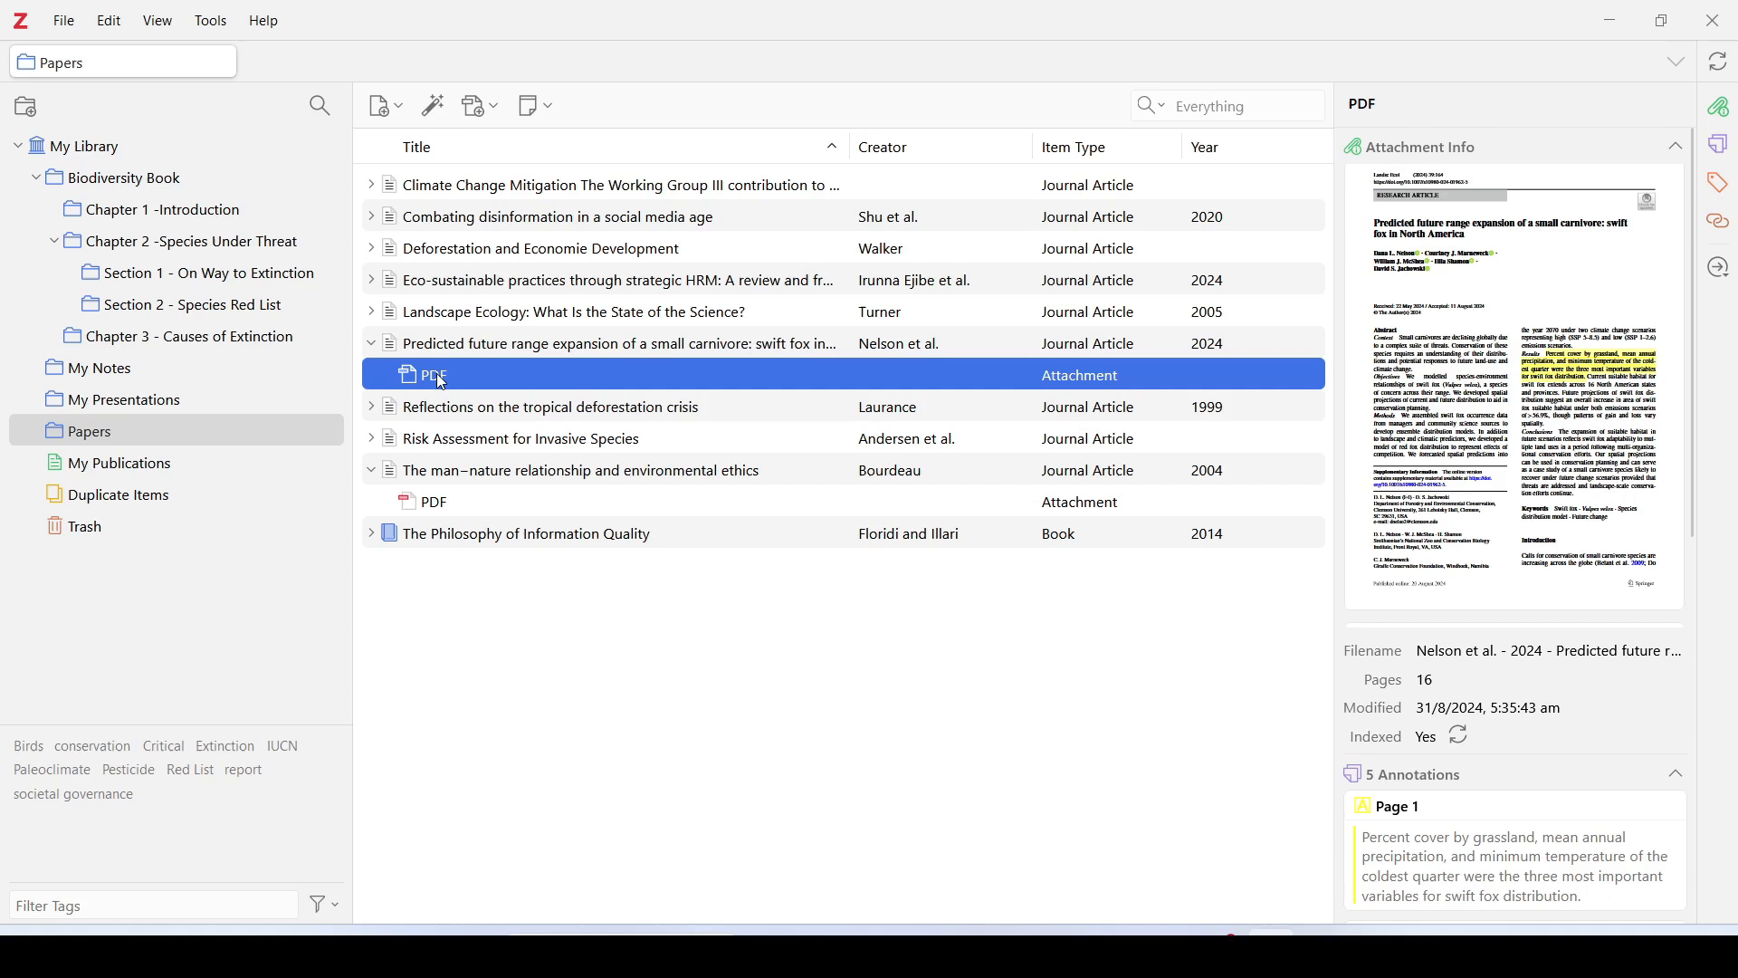
double_click(443, 381)
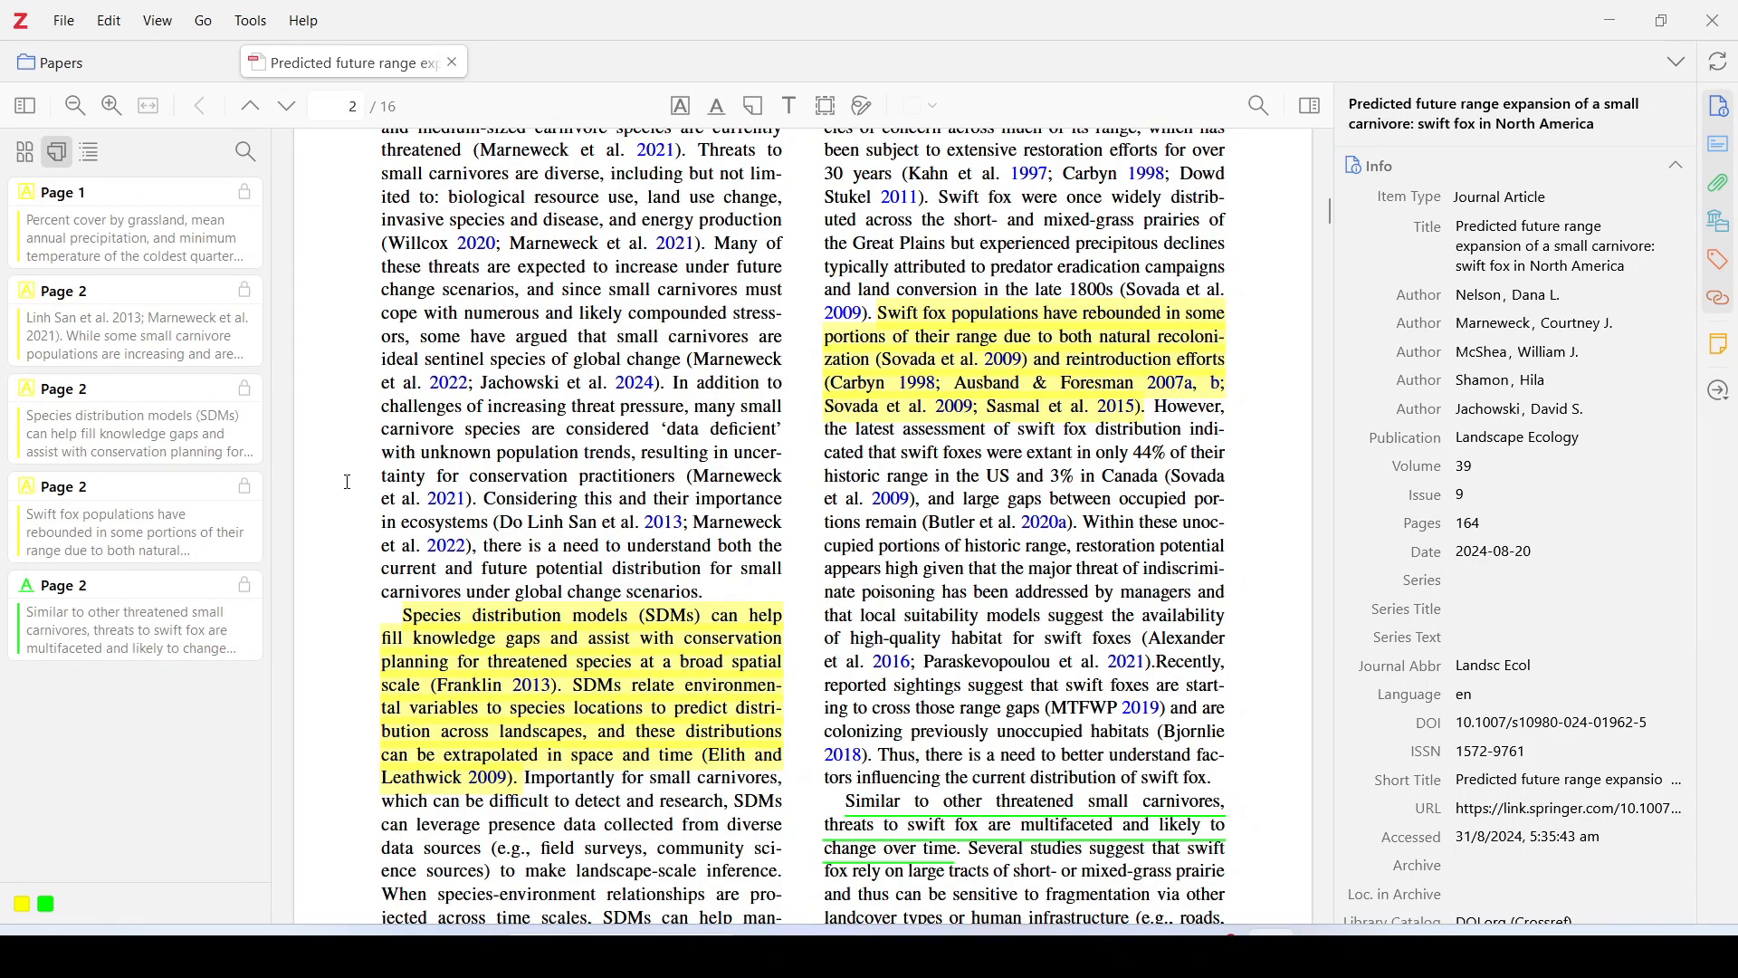
click(453, 62)
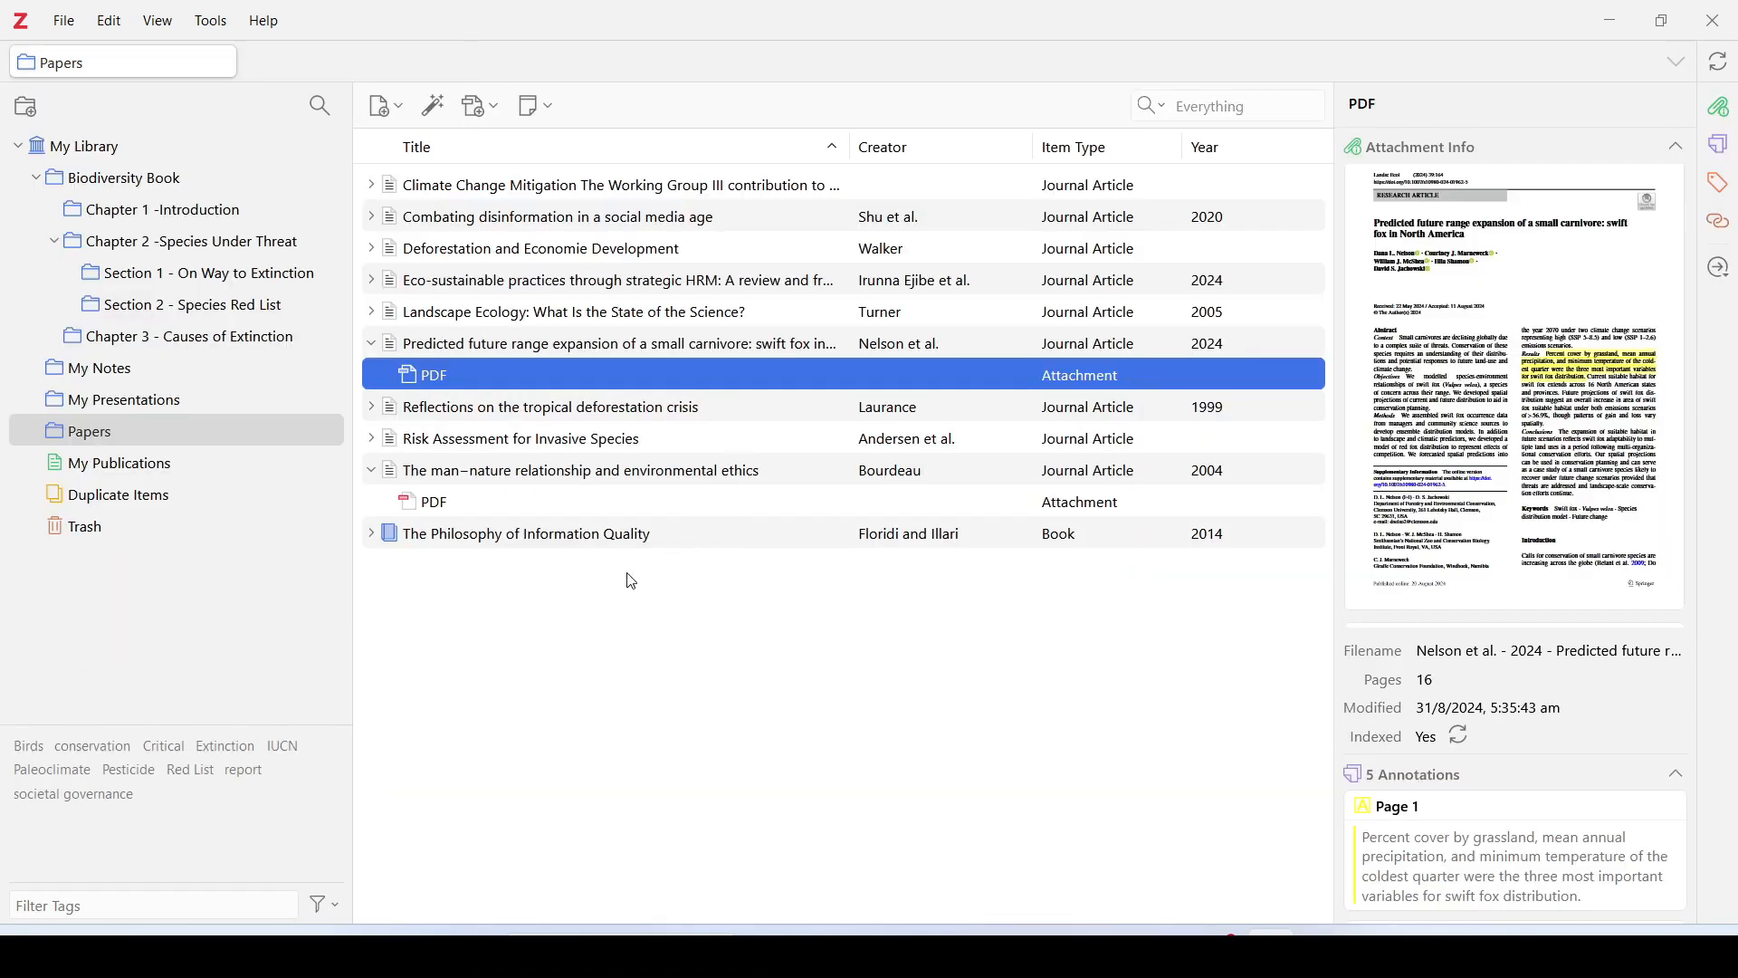
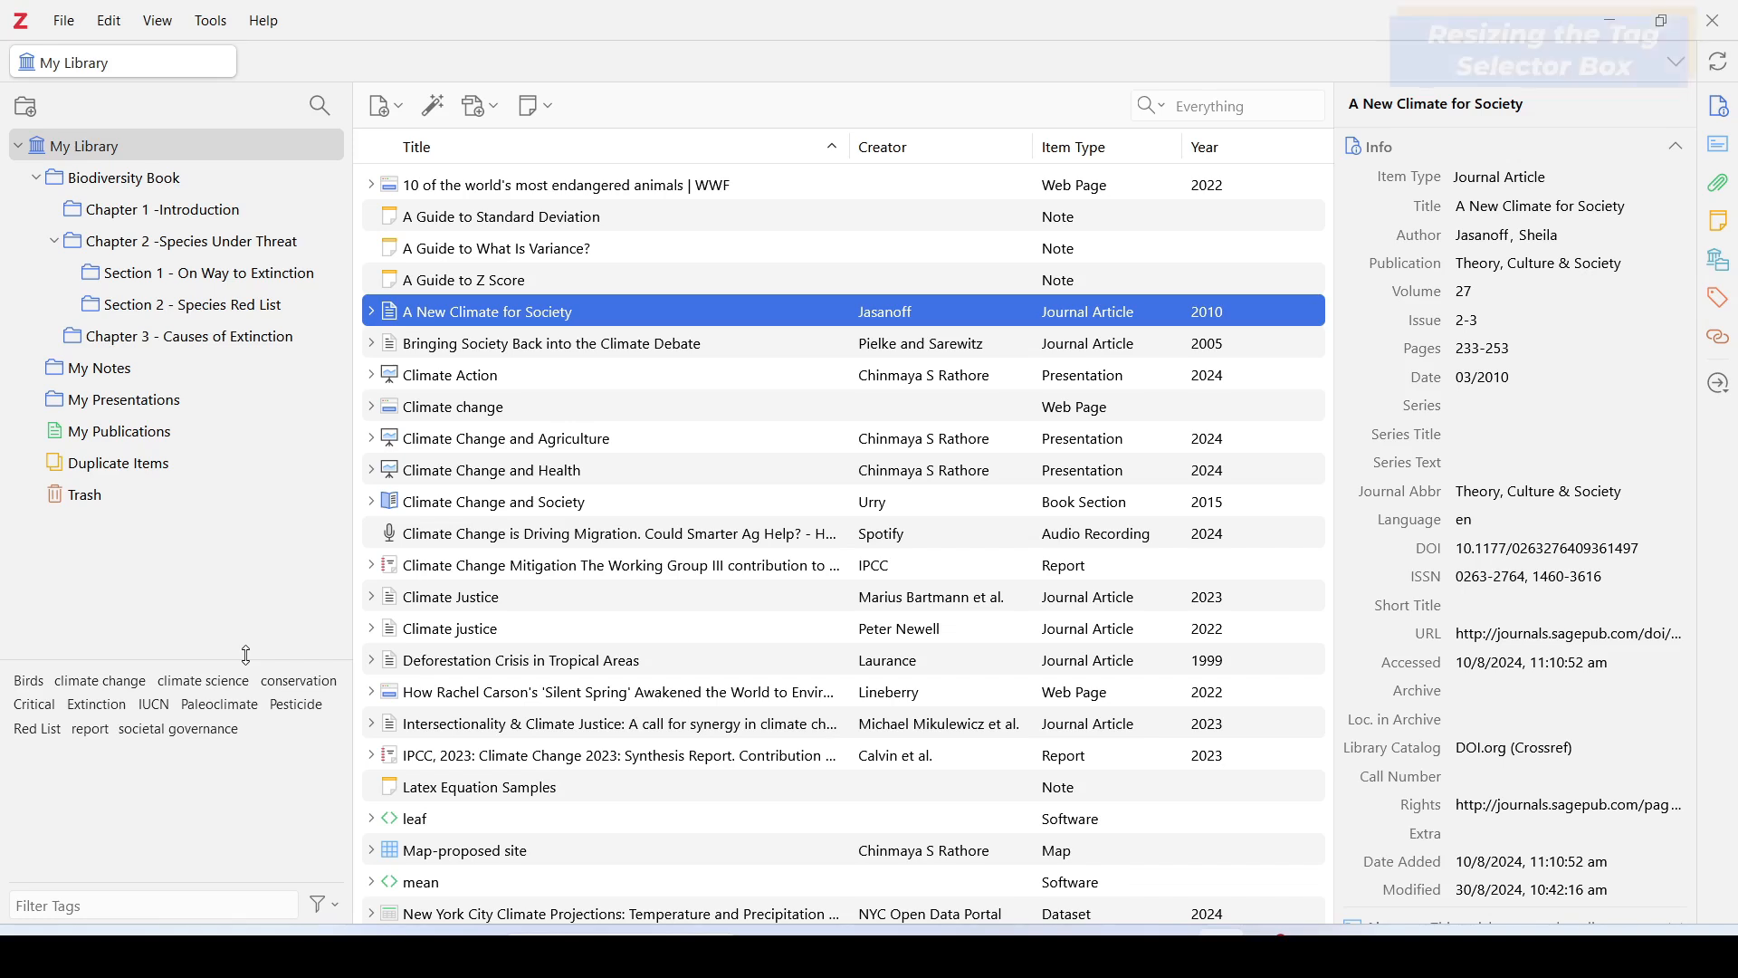
Step: Shrink the tag selector box until it collapses, and enlarge it again so that the library's tags are displayed
drag(203, 659, 203, 670)
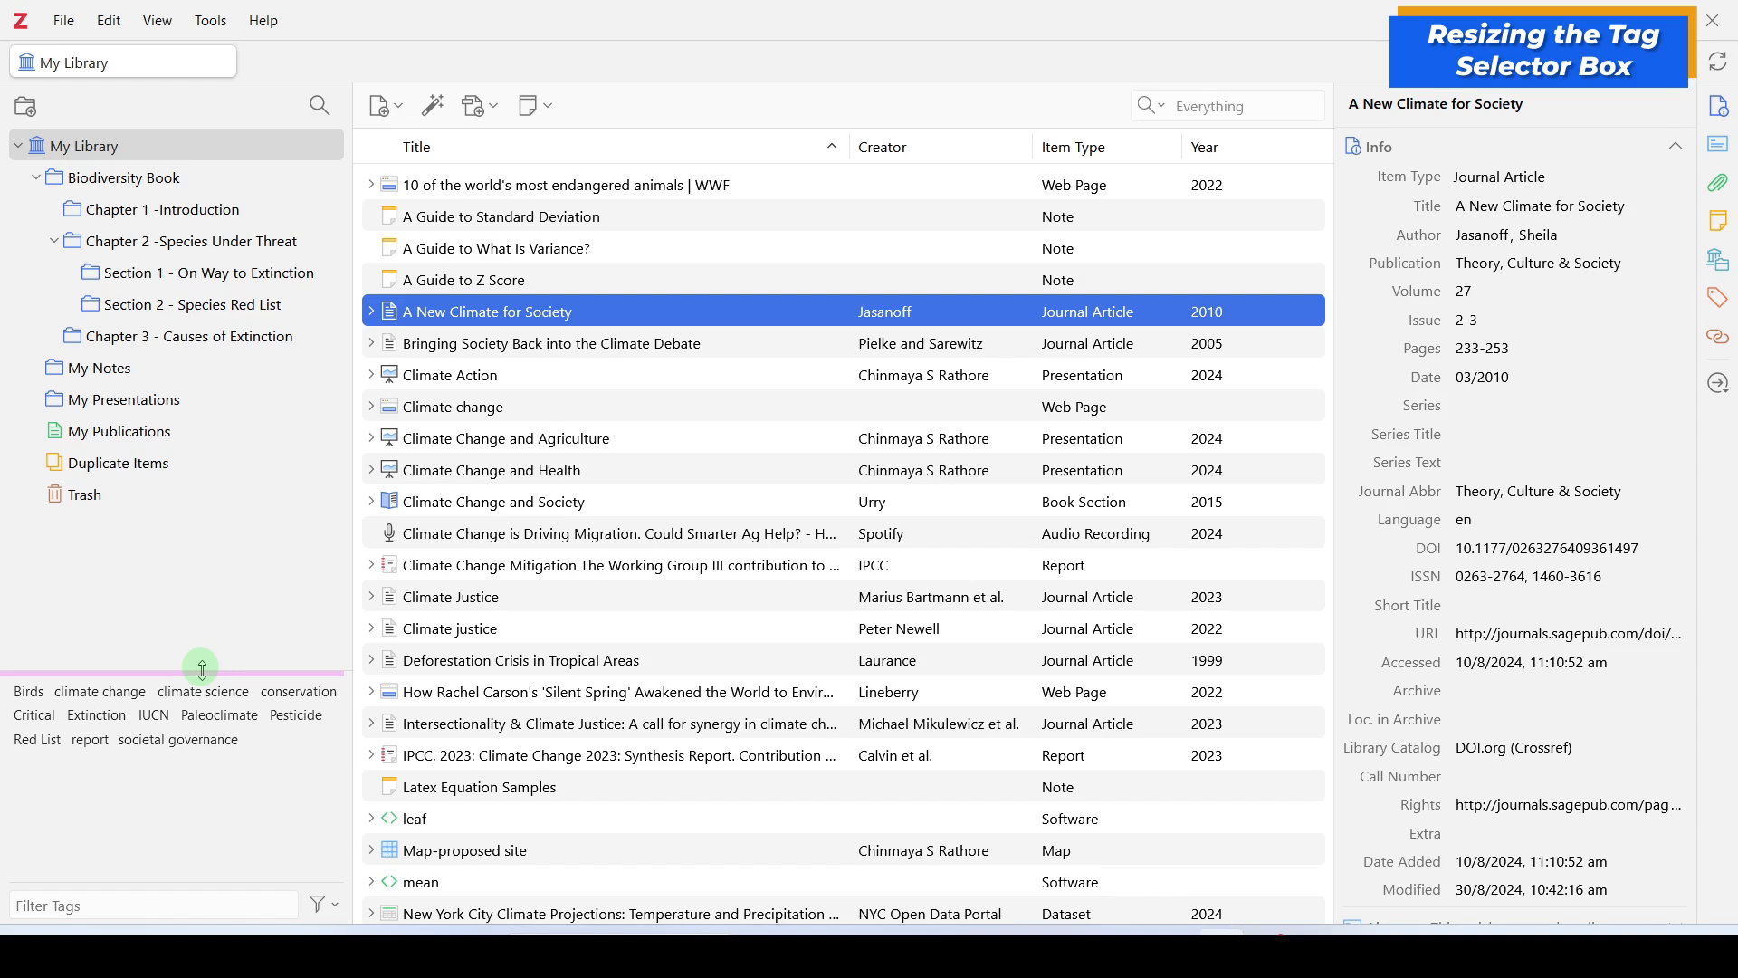
drag(203, 667, 180, 885)
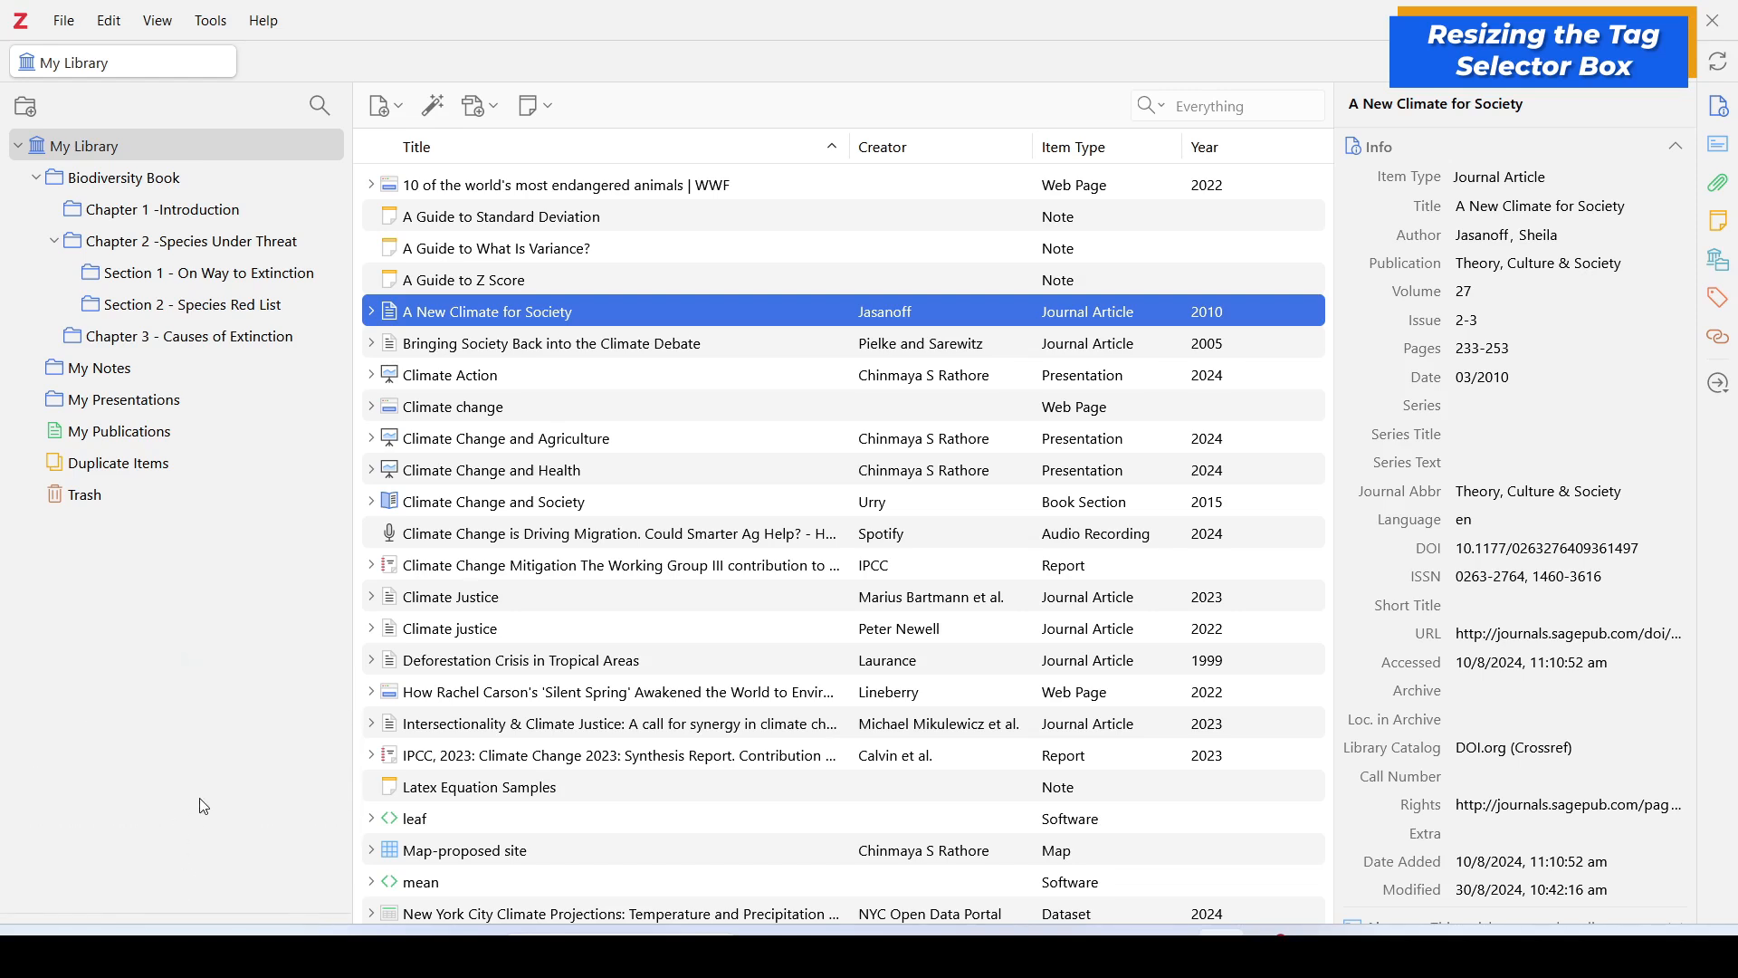
click(232, 914)
drag(240, 914, 231, 756)
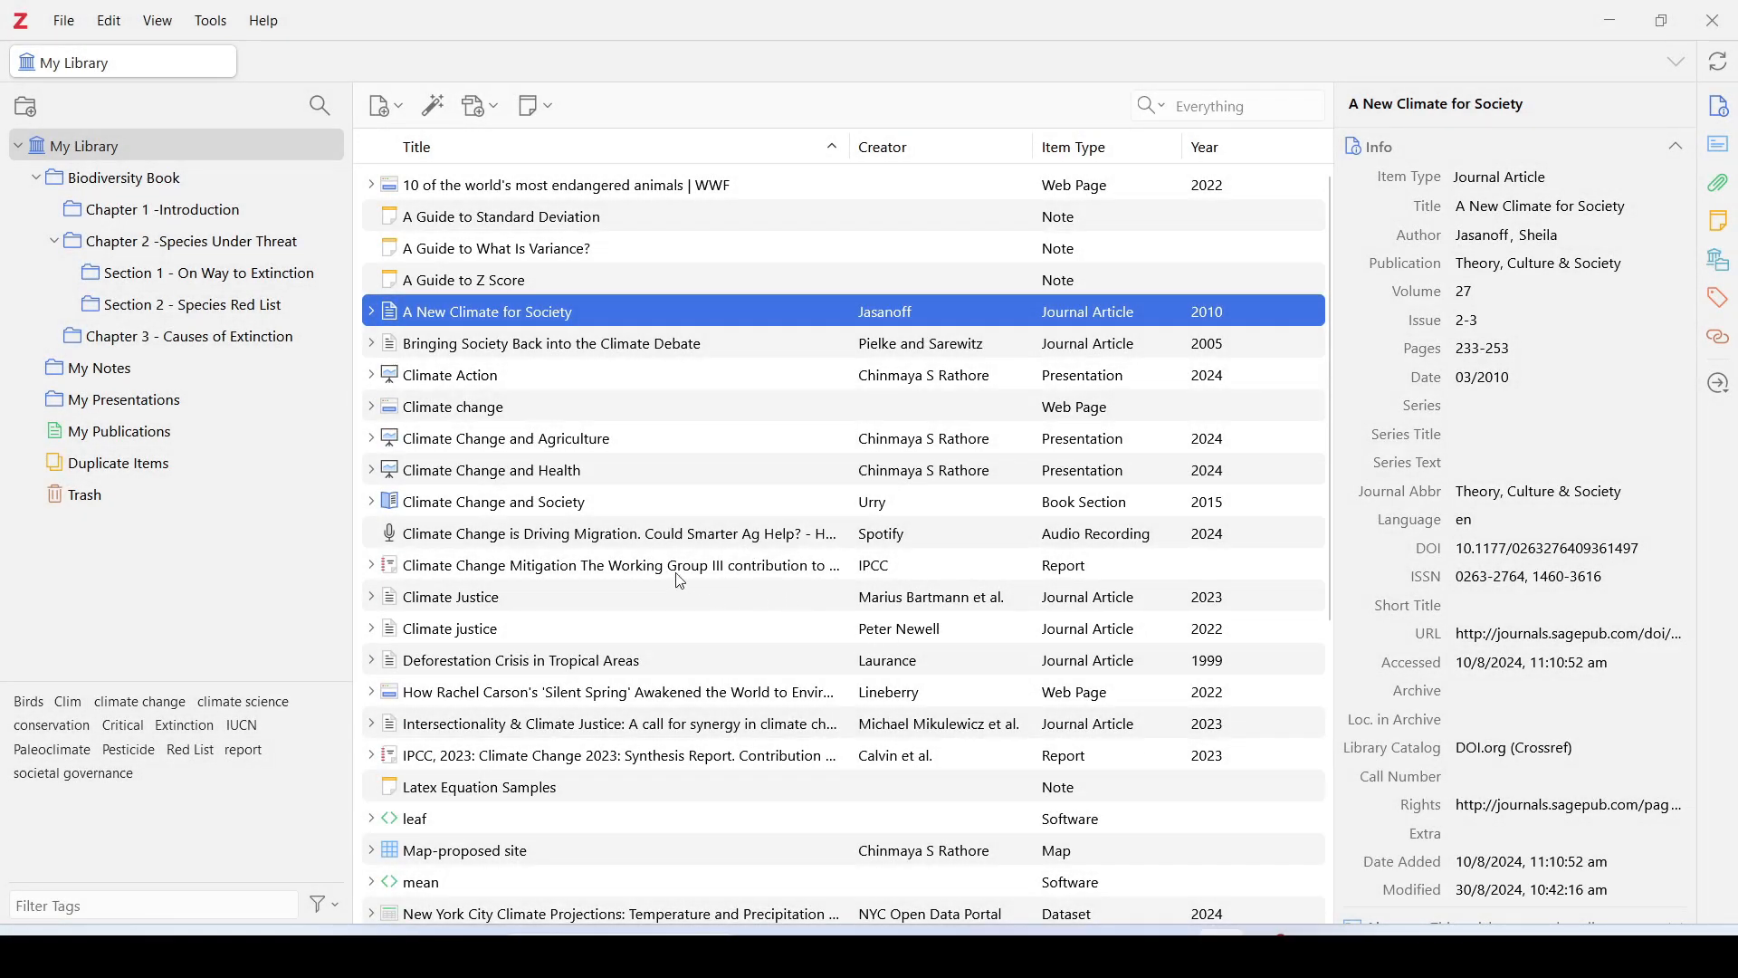
Step: Start a tag for the podcast item "Climate Change is Driving Migration" and fill it with the suggested tag "climate change"
click(616, 537)
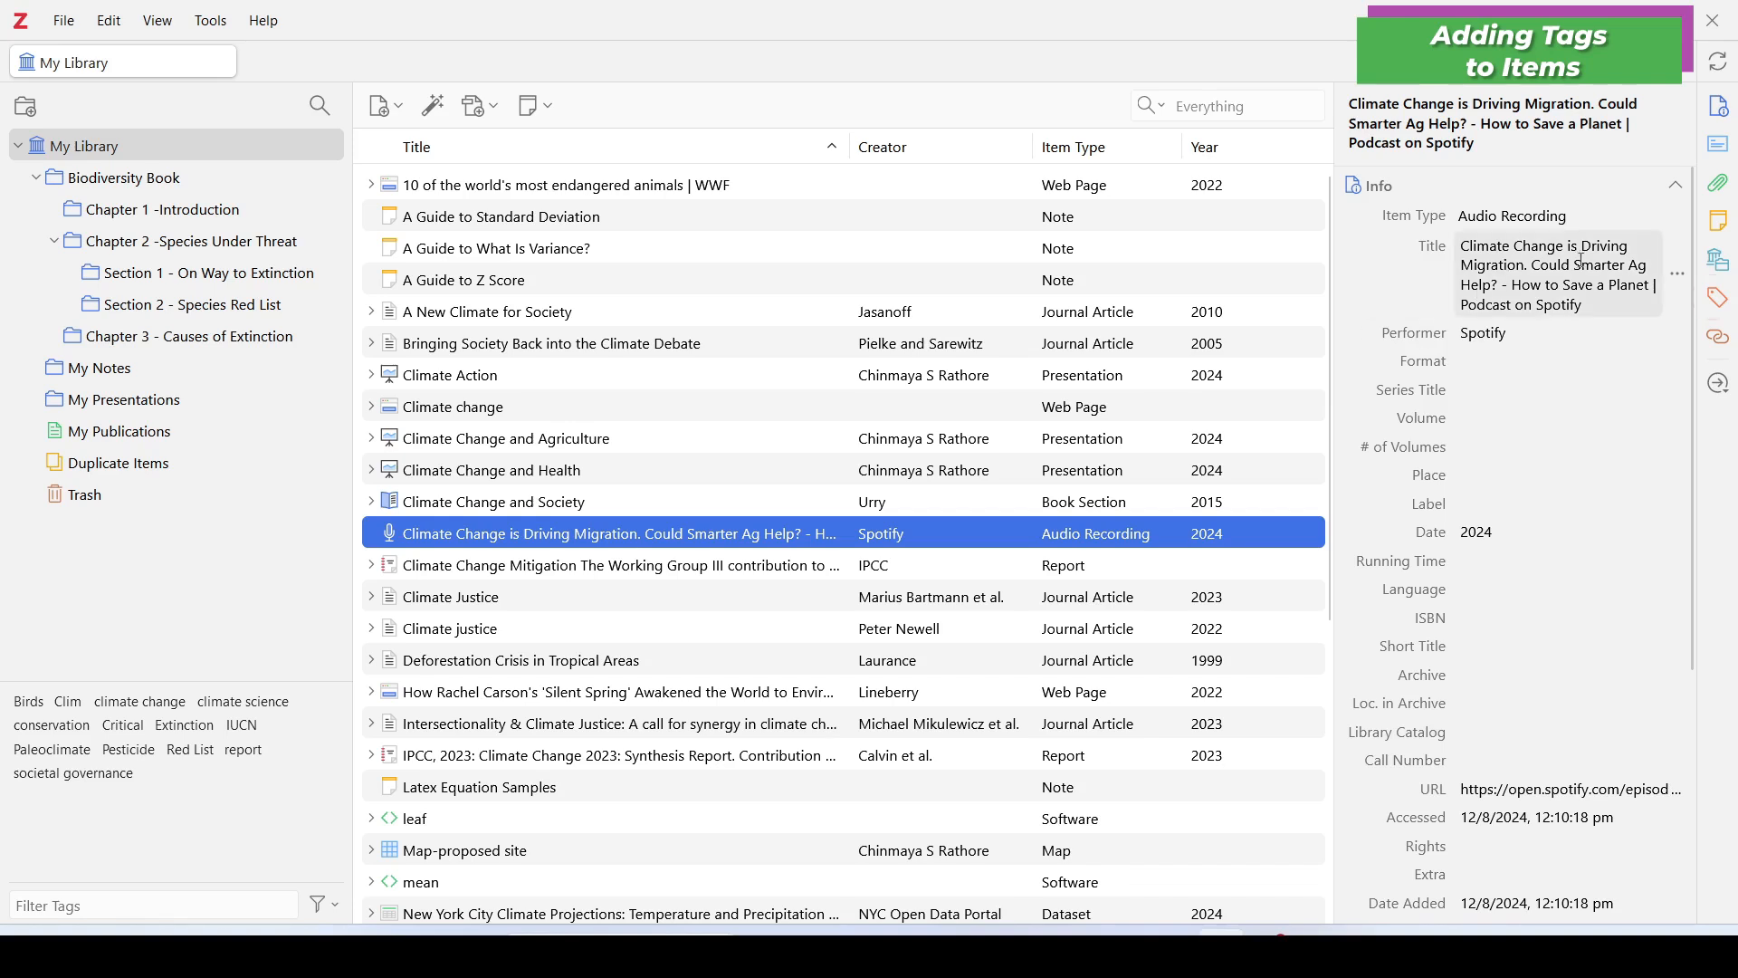
click(1719, 300)
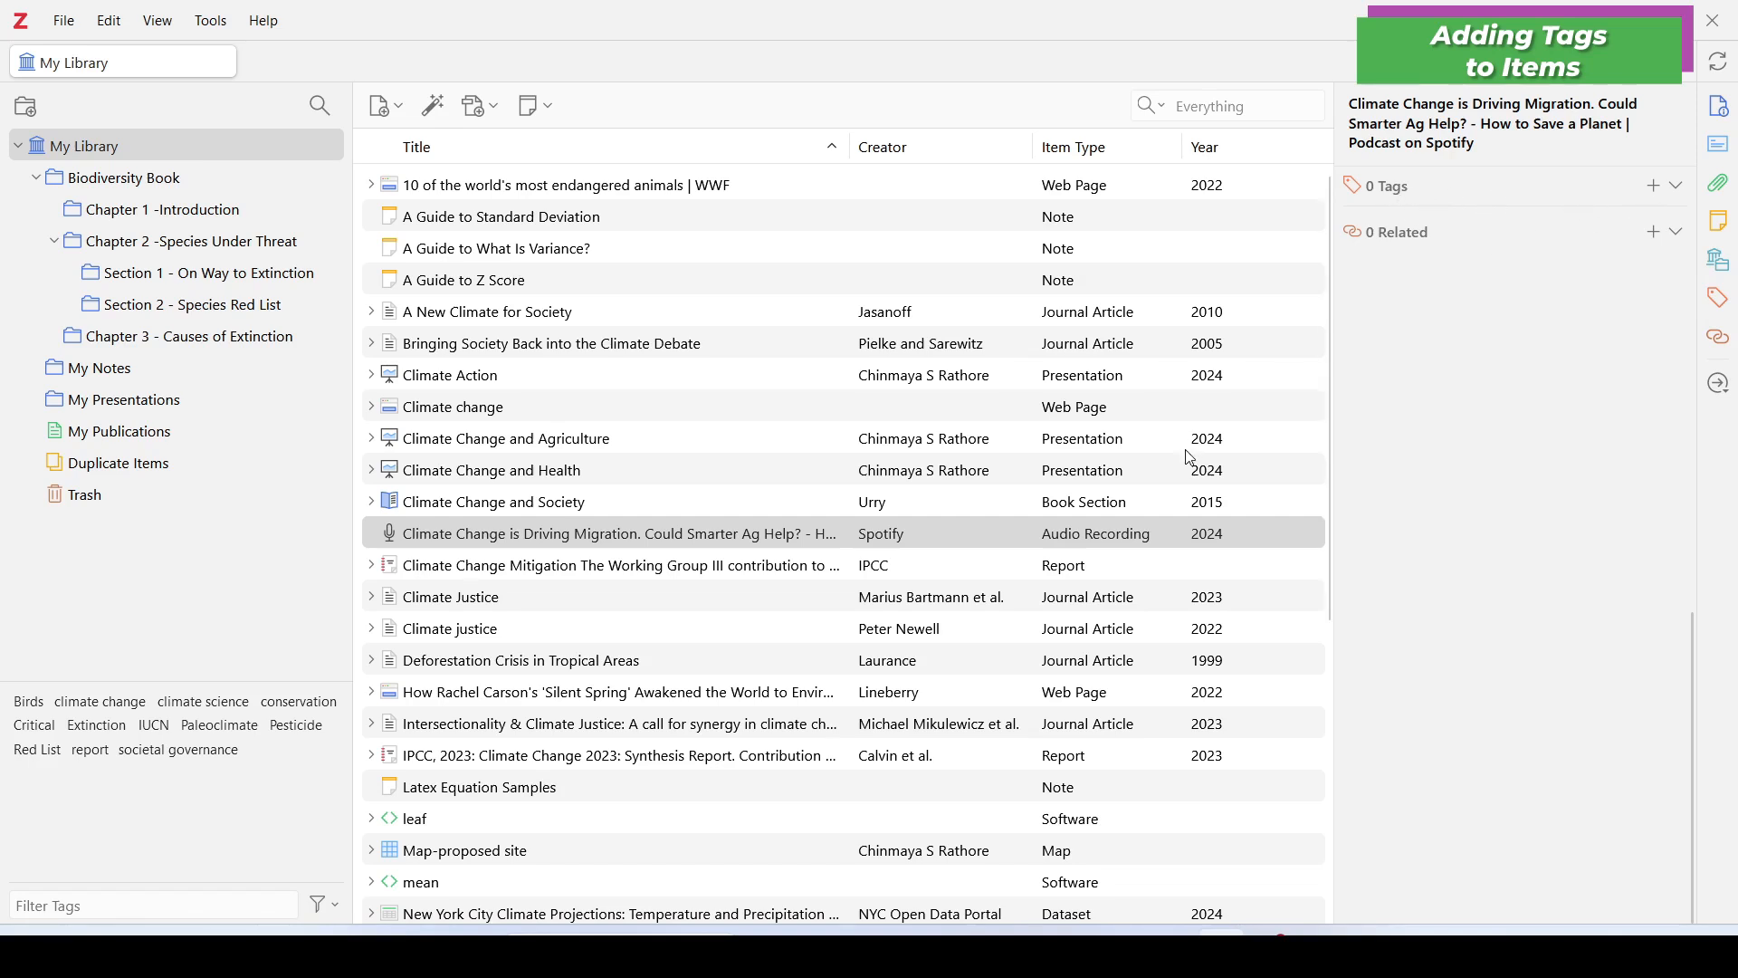
click(1656, 188)
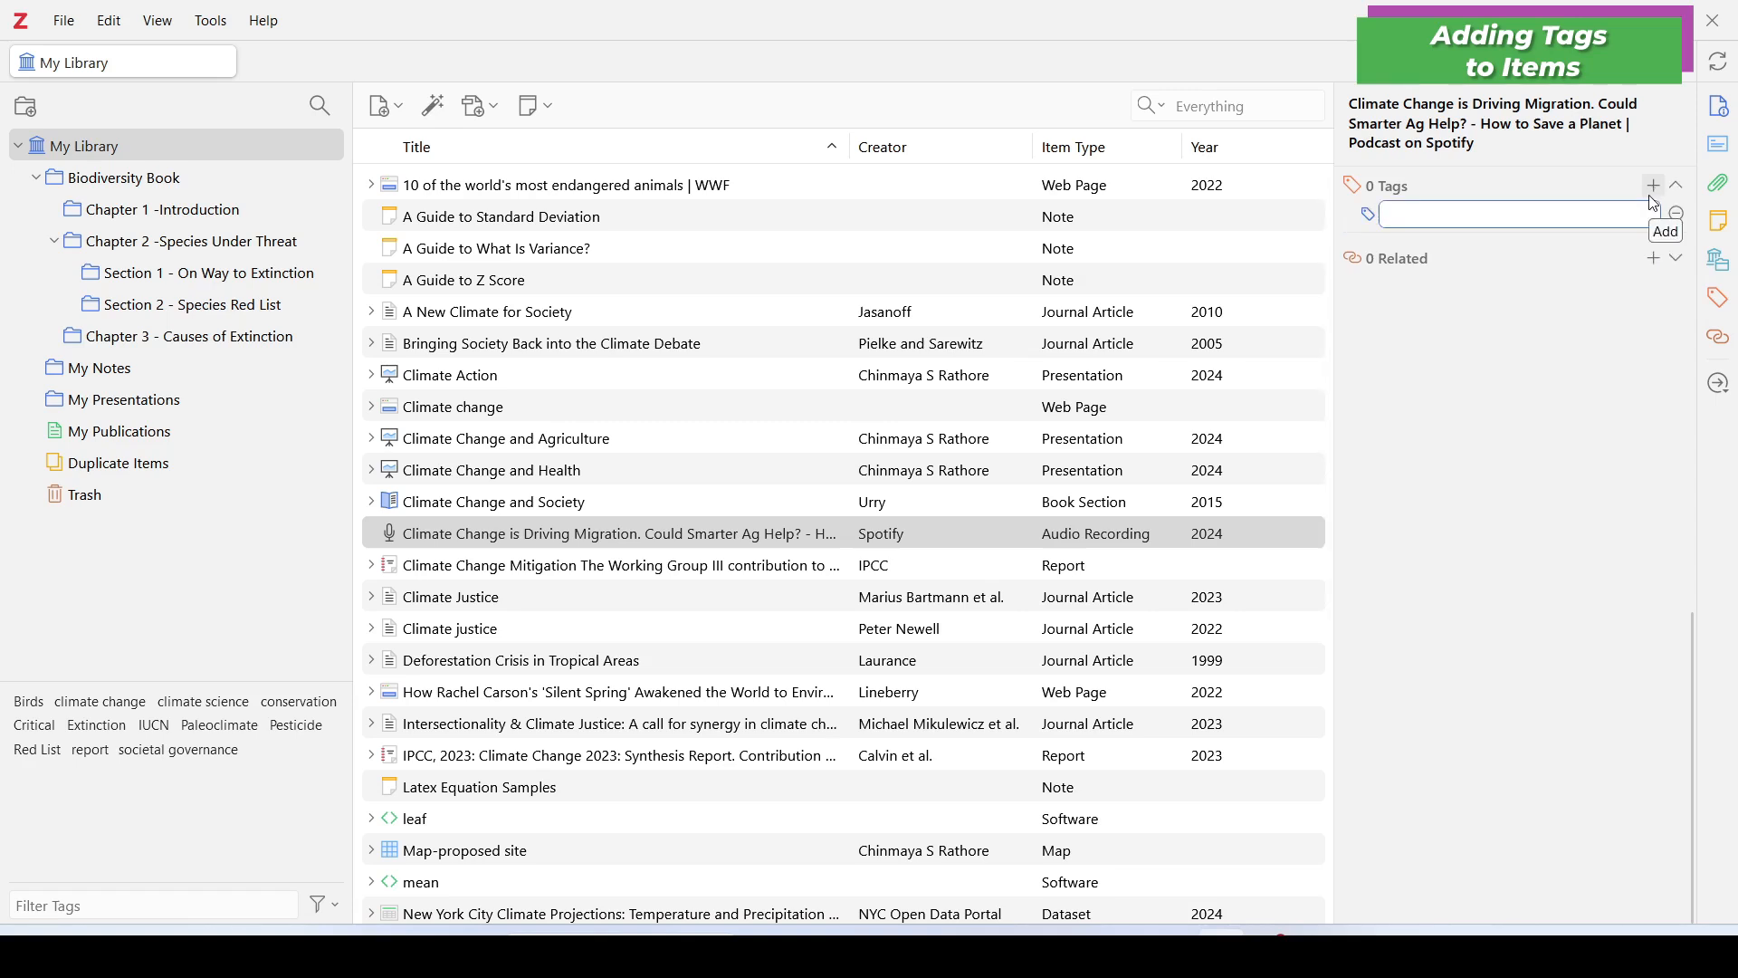
text(Clim)
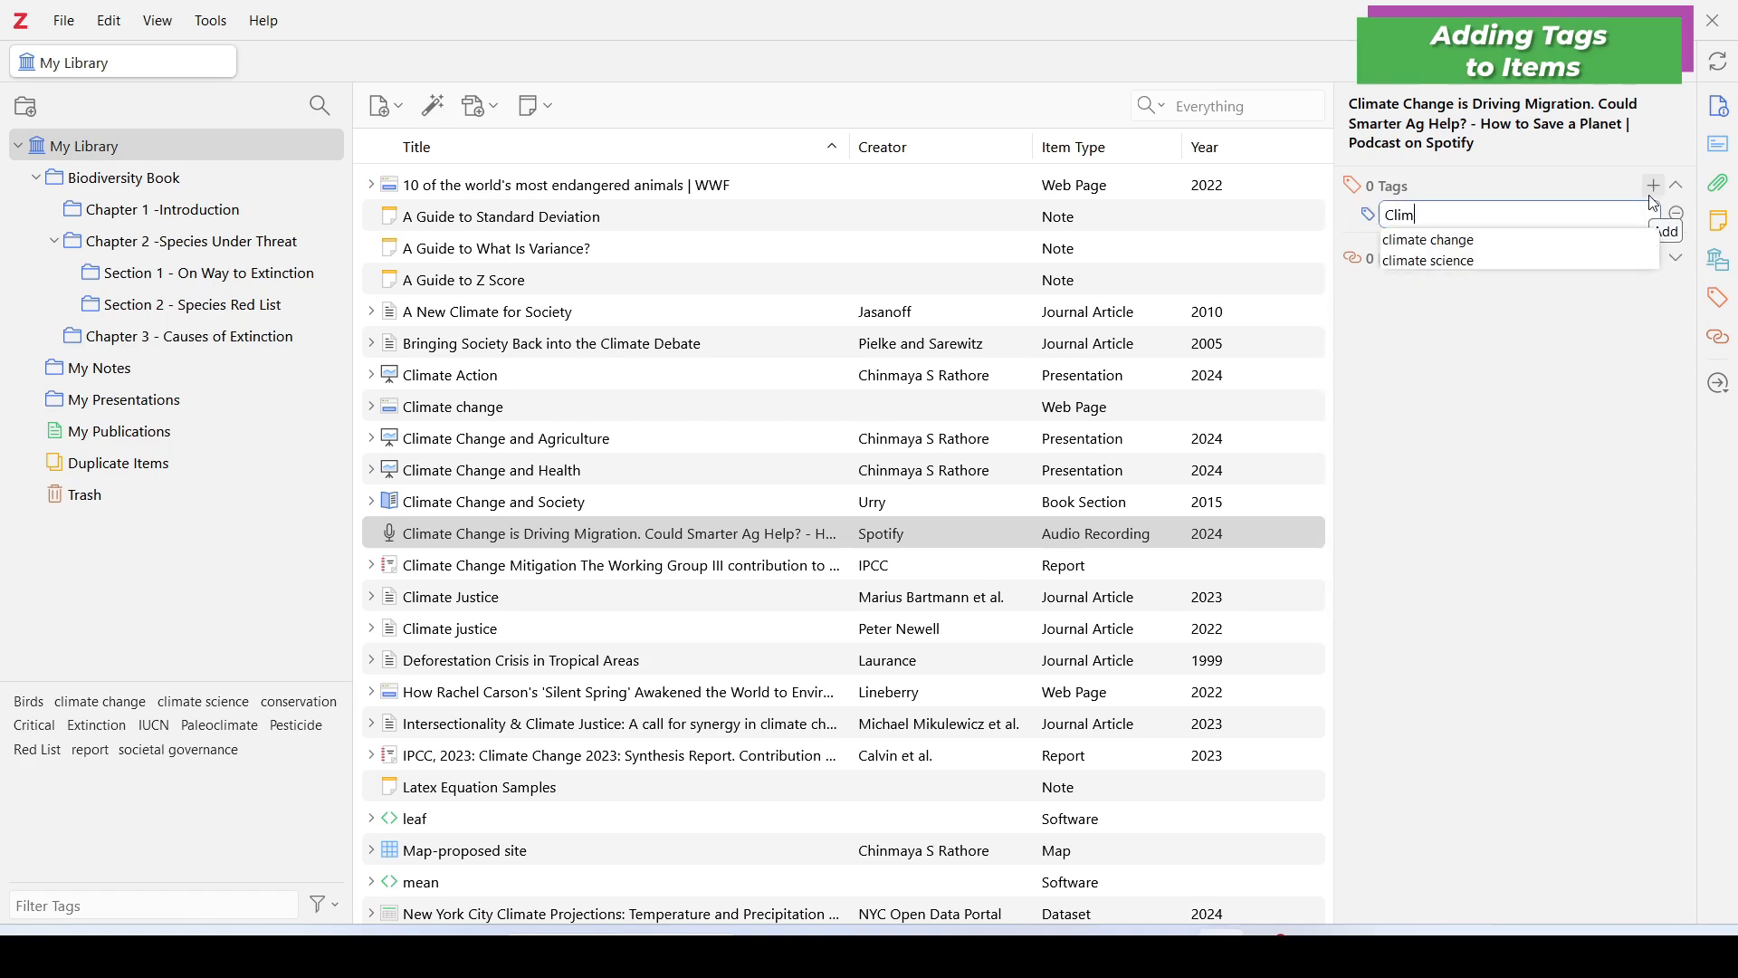
click(1461, 243)
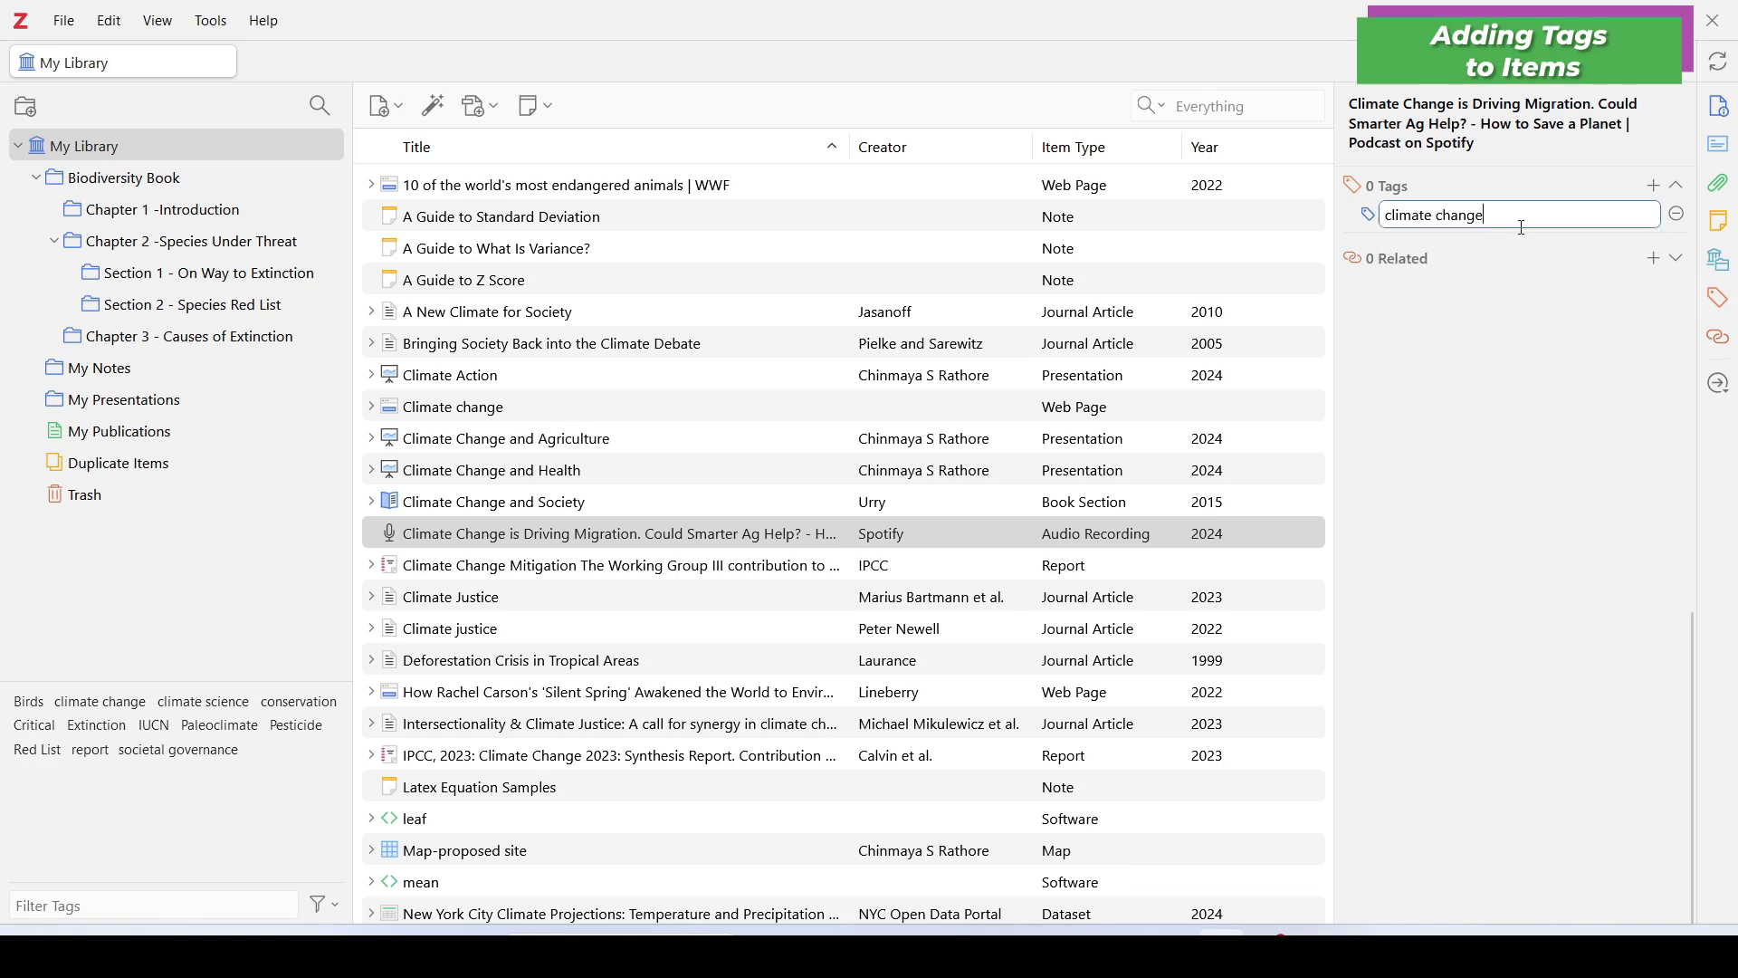
Step: Replace the podcast item's tag entry with "climate refugee", and add "climate migrant" as a second tag
key(BackSpace)
key(BackSpace)
key(BackSpace)
key(BackSpace)
key(BackSpace)
key(BackSpace)
key(BackSpace)
key(BackSpace)
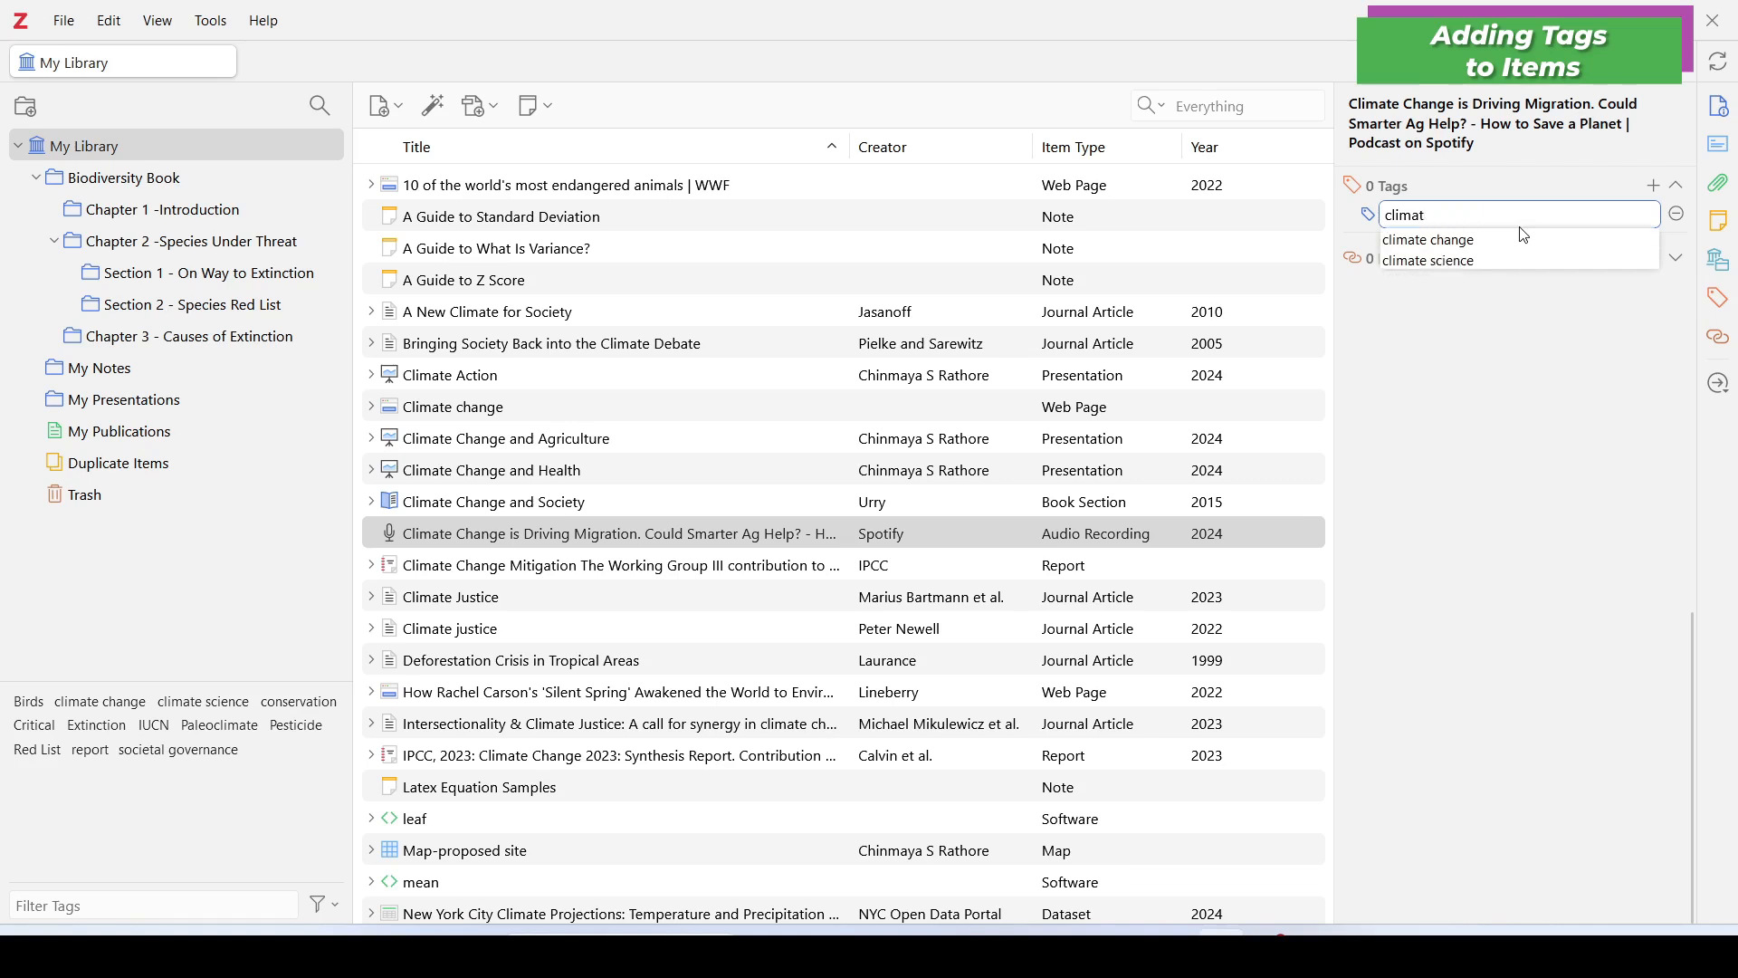
text(e ref)
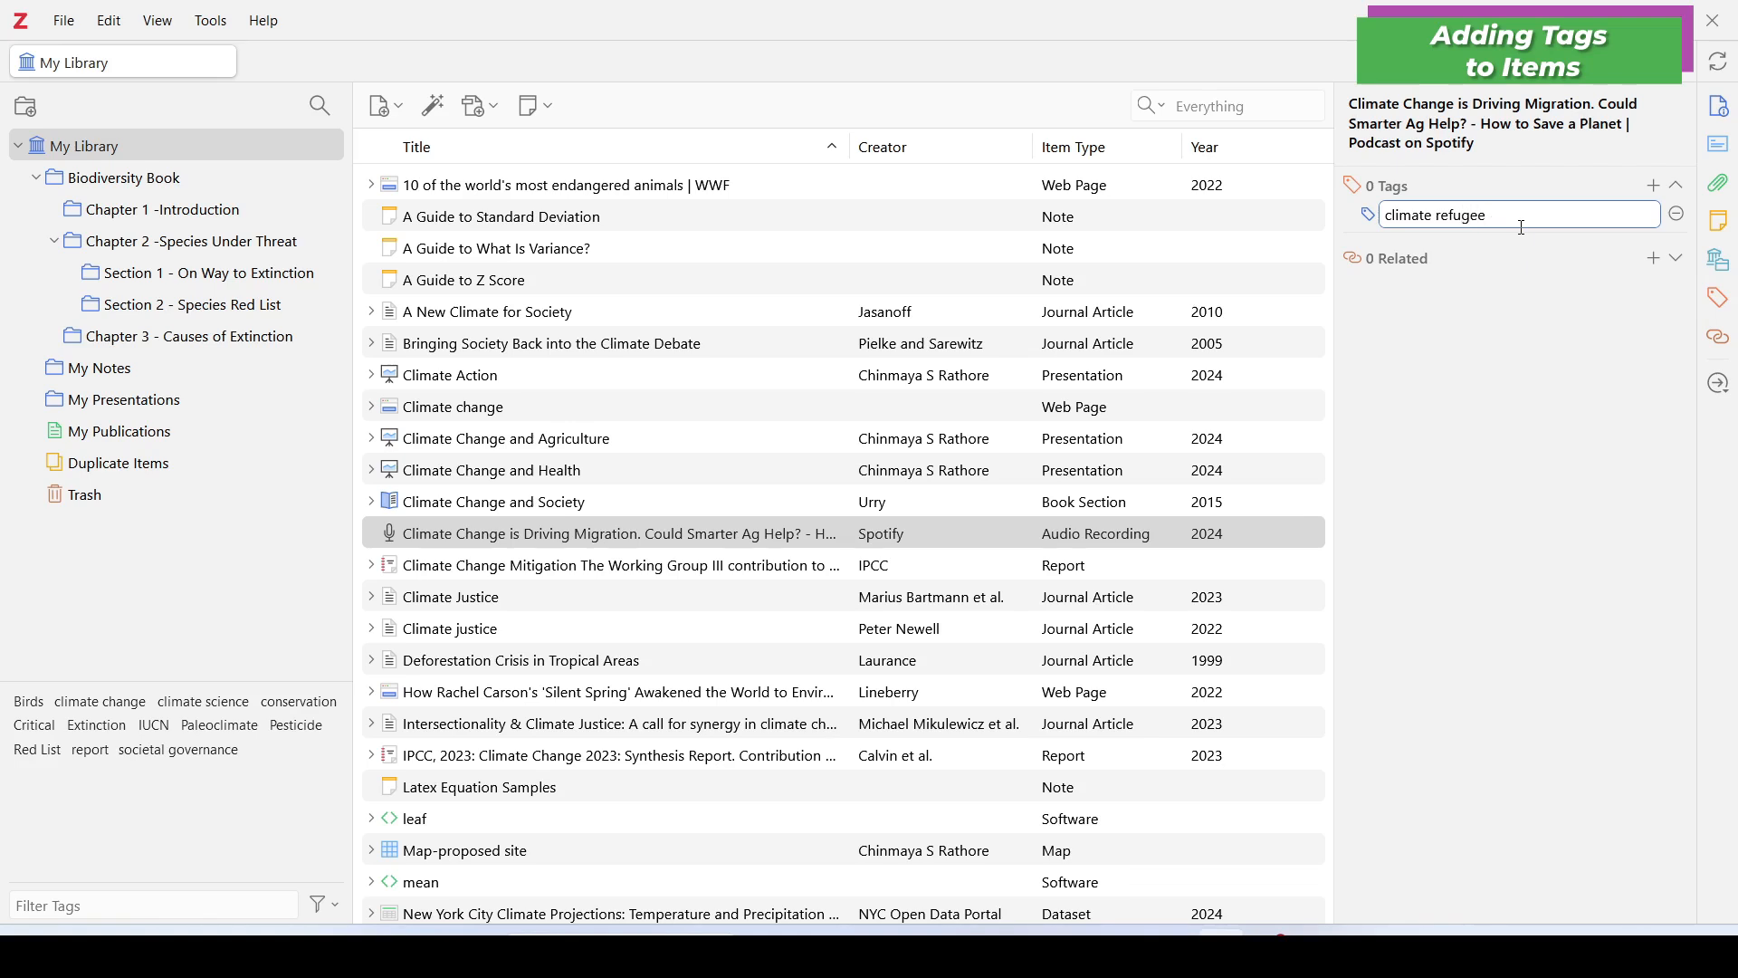
text(ugee)
key(Return)
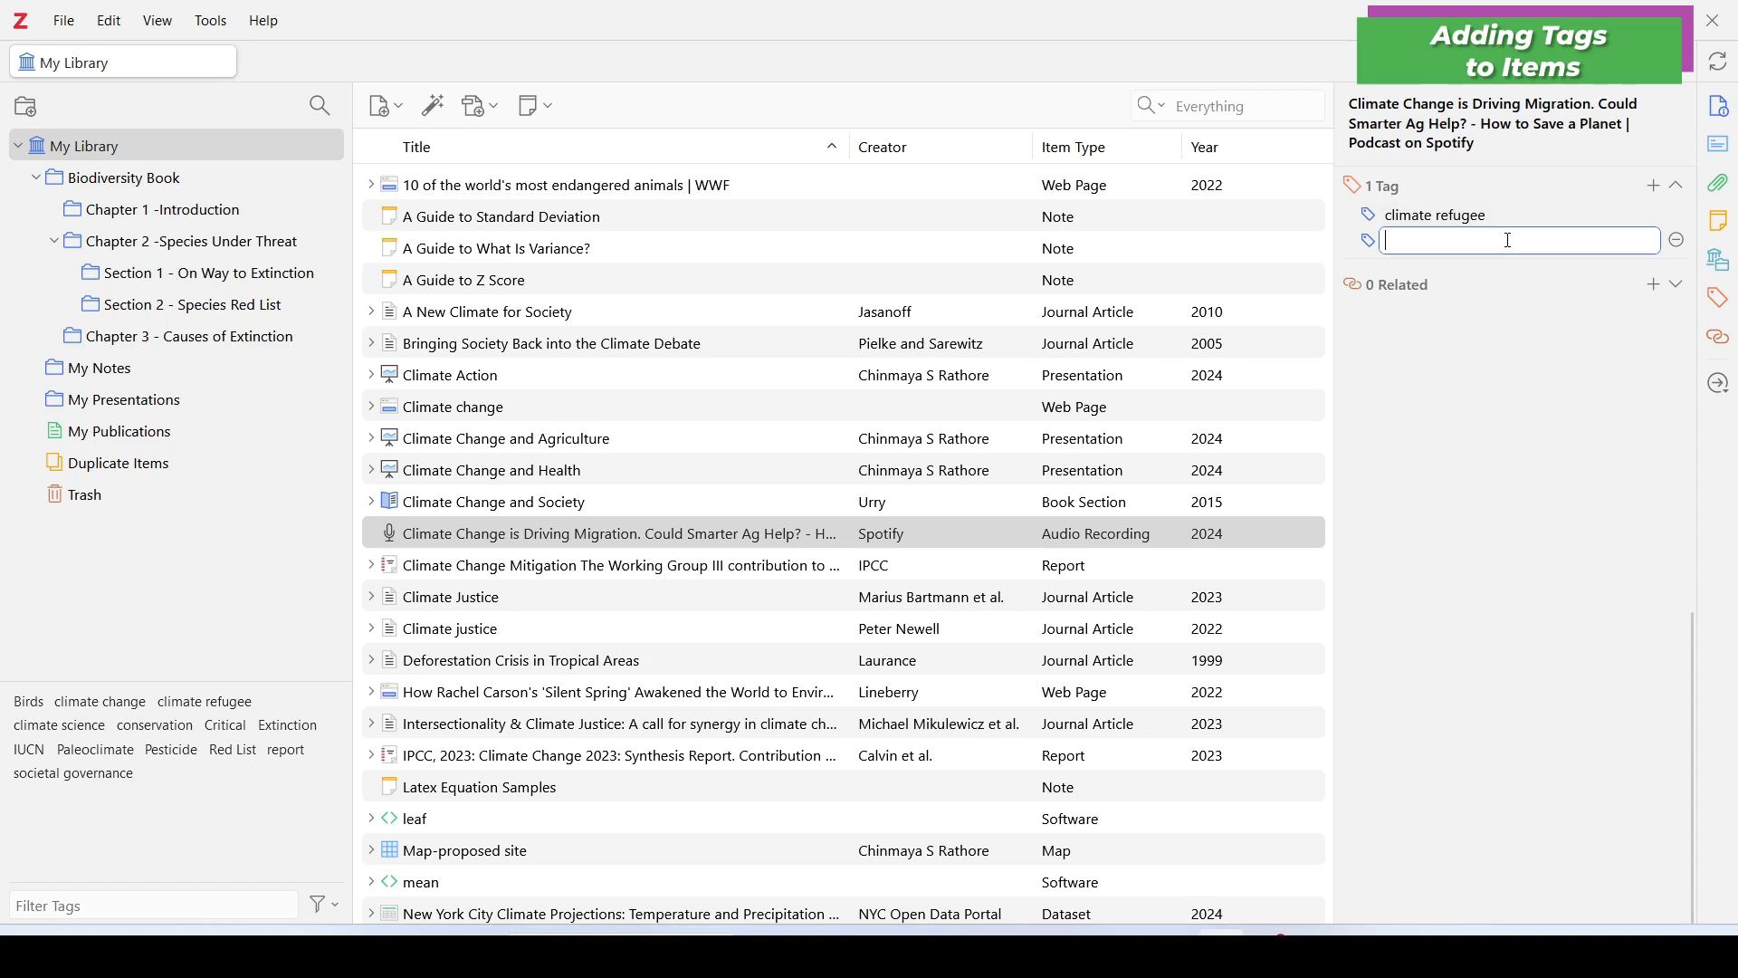
text(climate migrant)
key(Return)
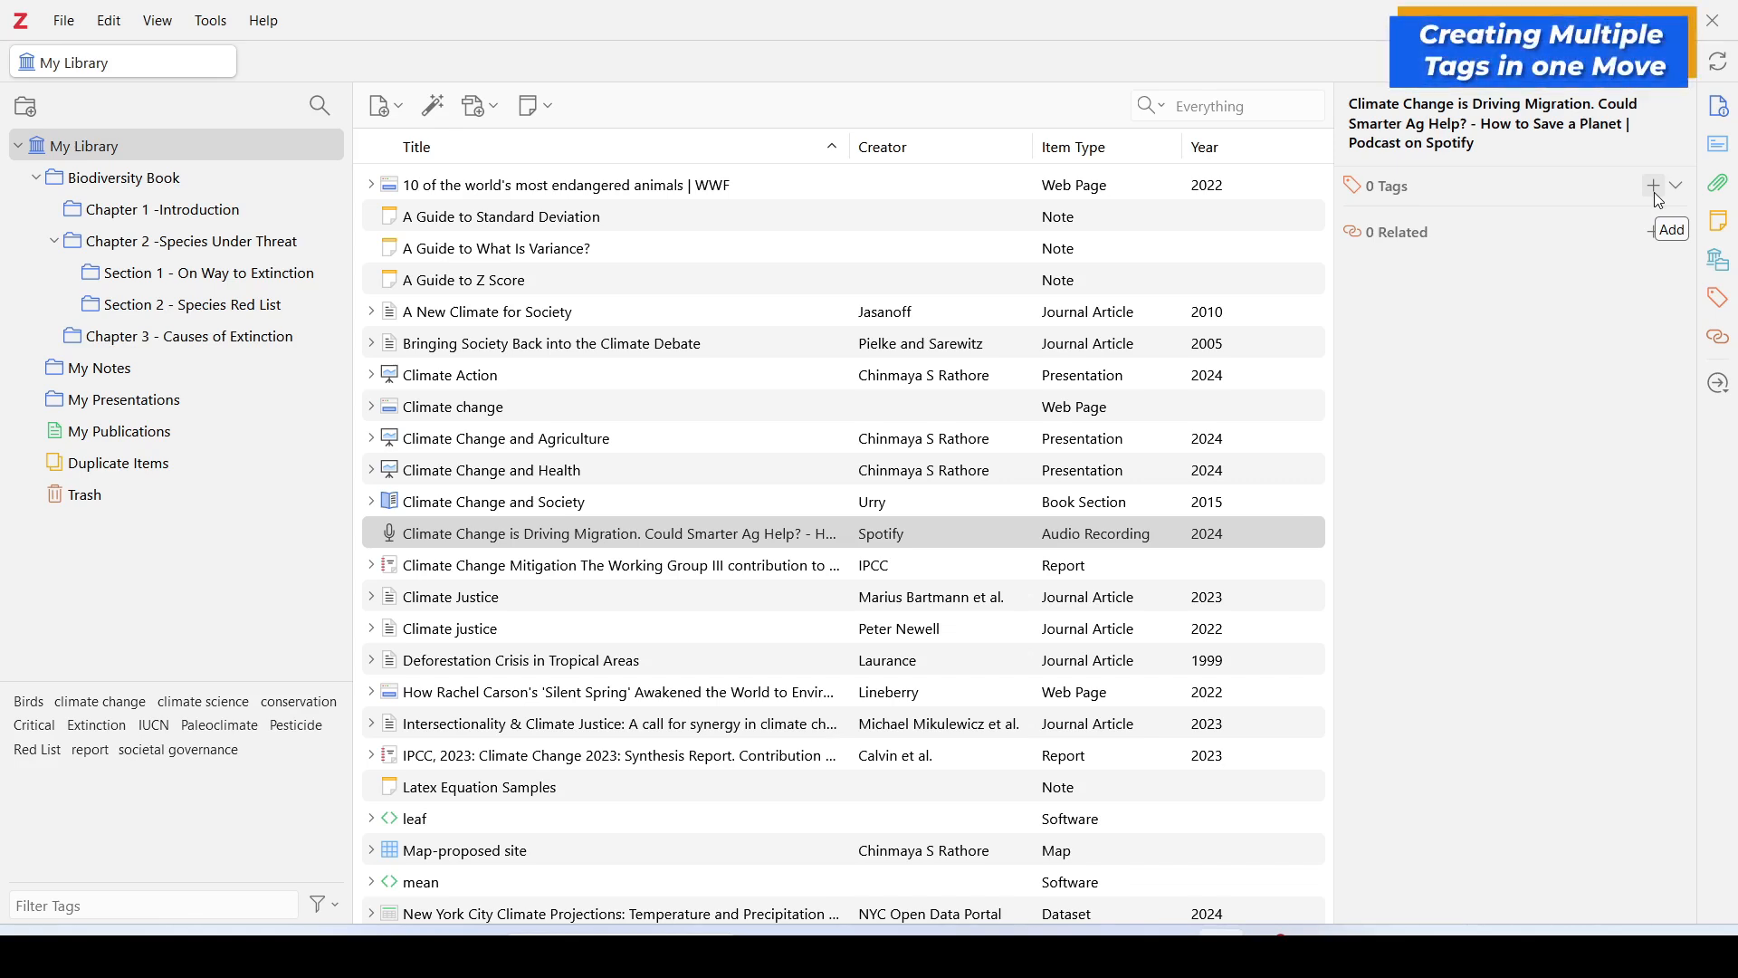
Step: Open an empty tag entry for the podcast item, and copy the four lines from "climate migrant" to "environmental refugee" in Notepad
click(1656, 188)
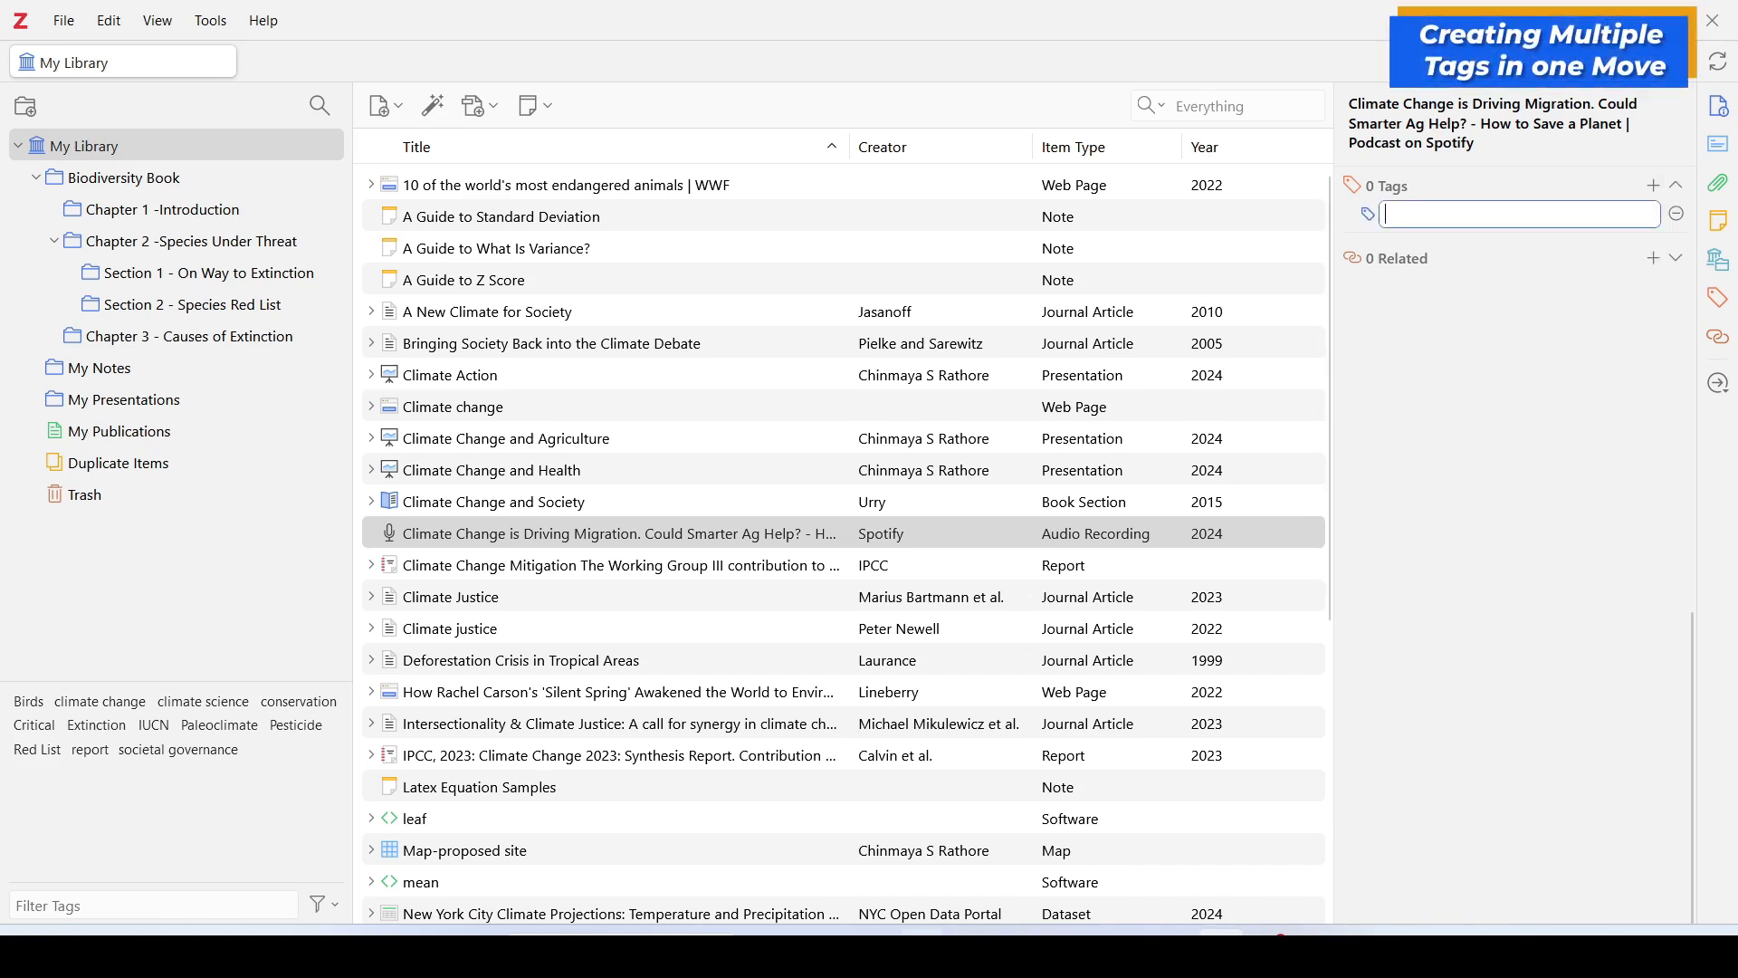
key(alt+Tab)
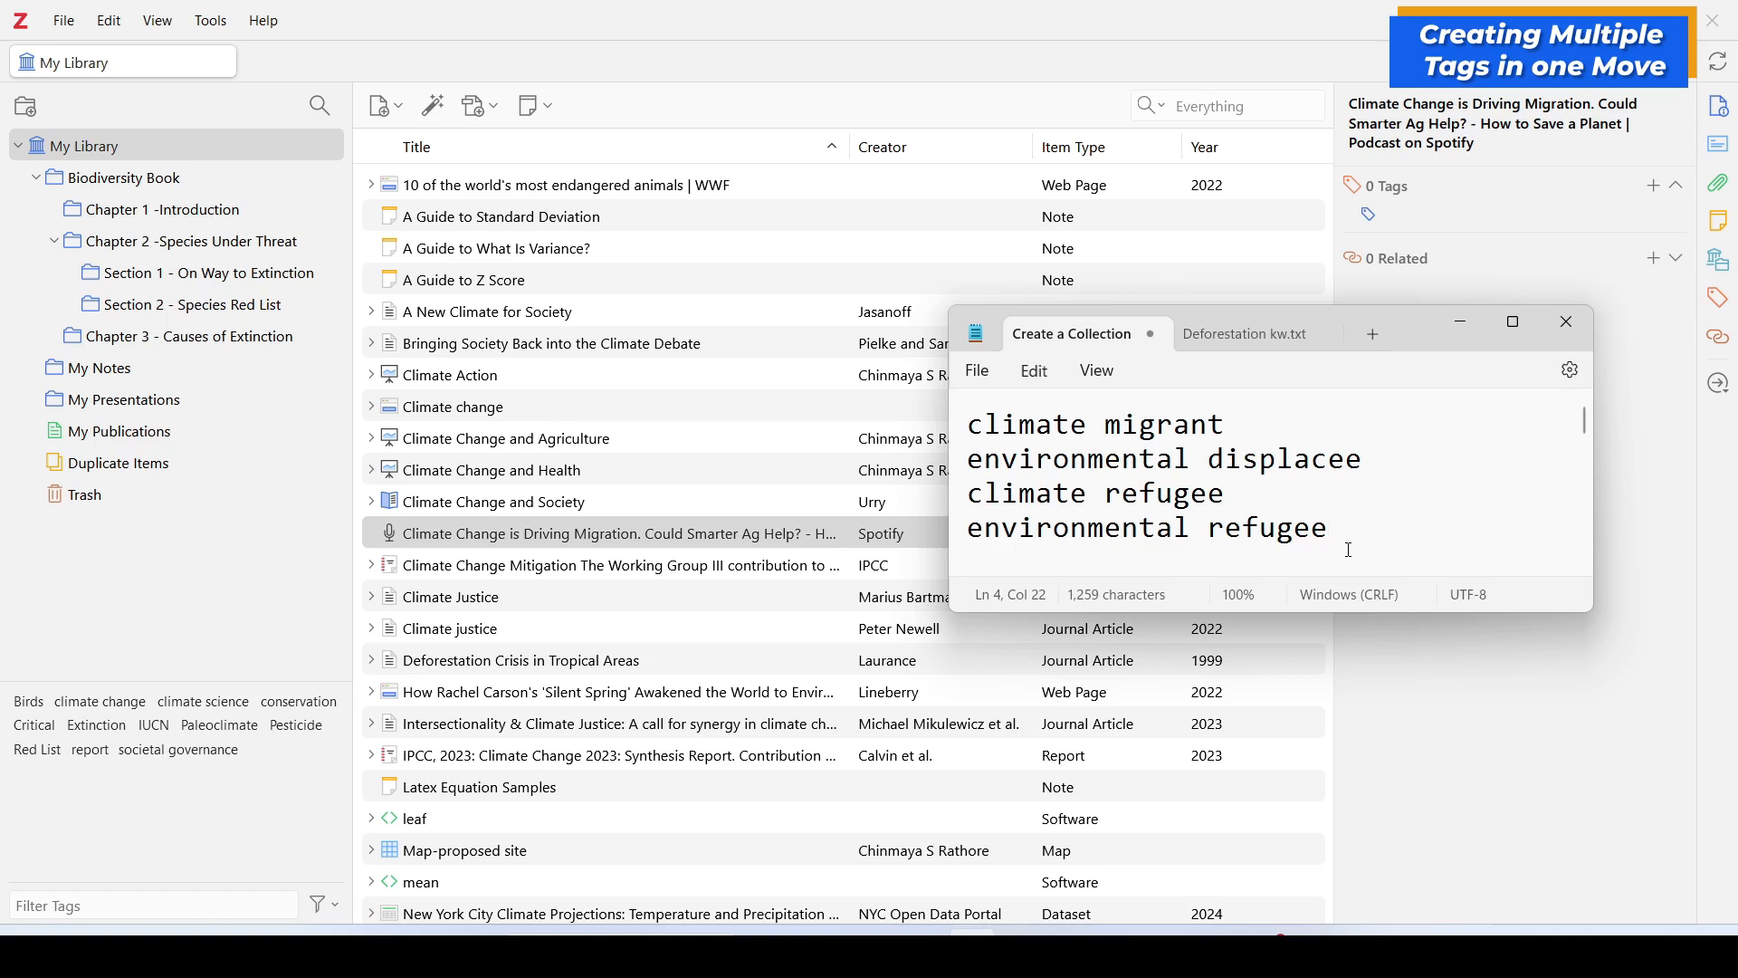
key(Return)
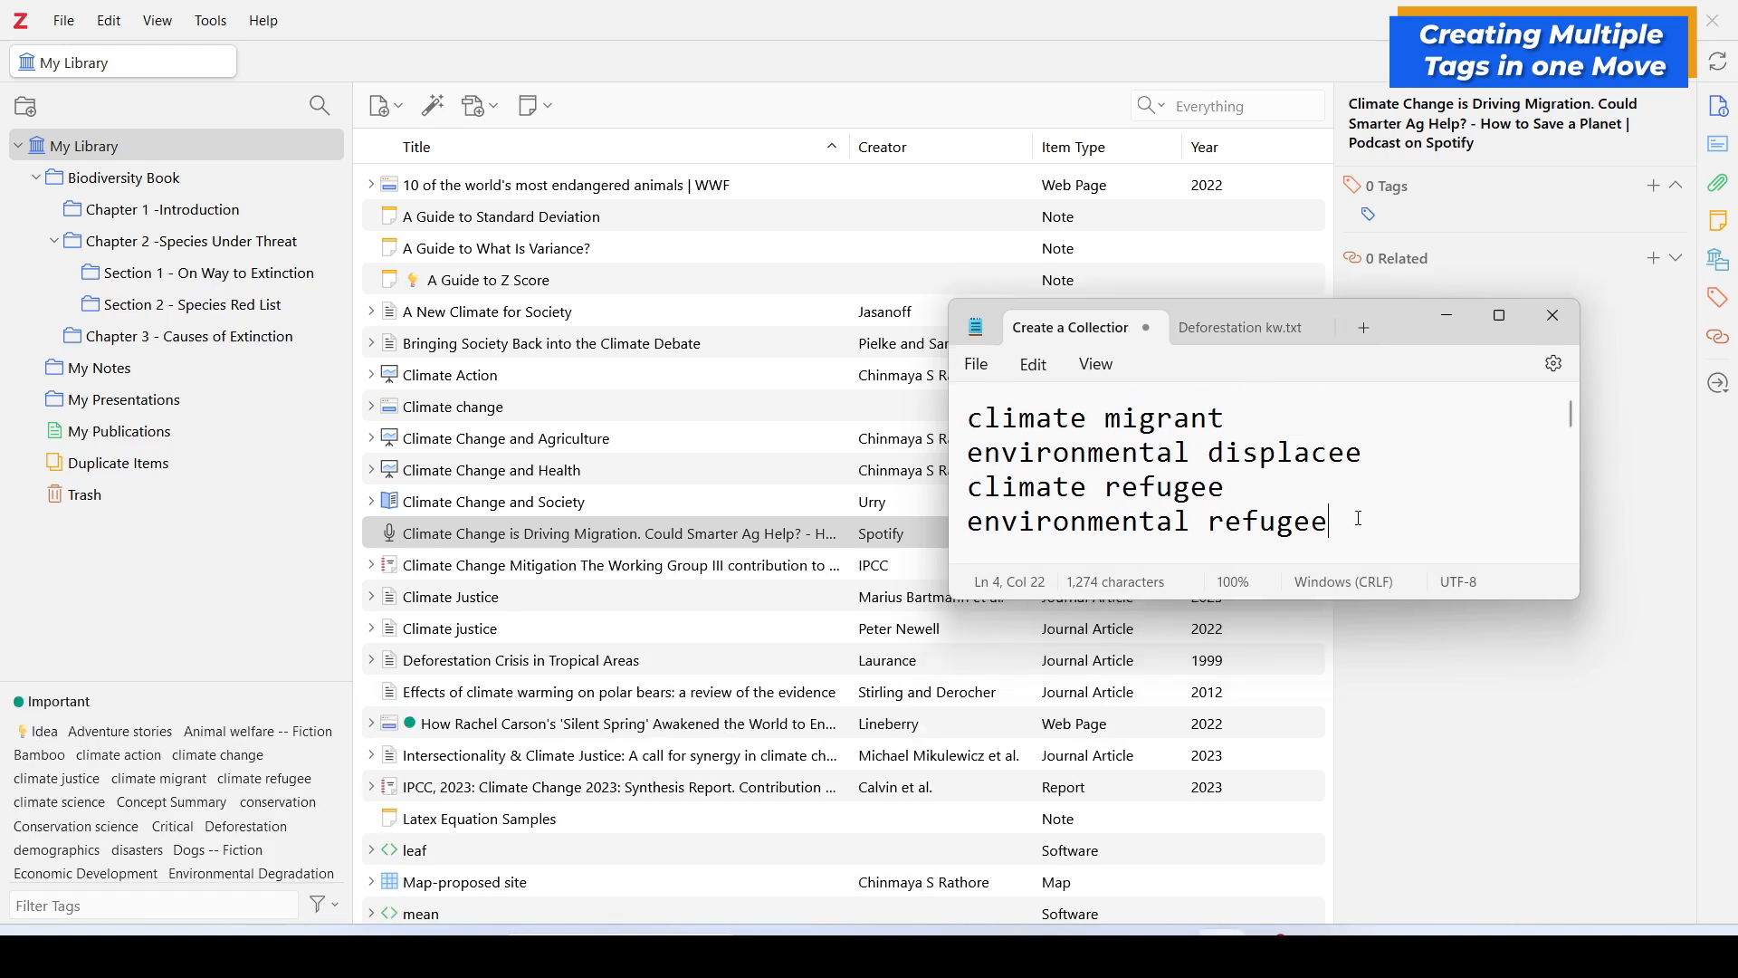
drag(1330, 522, 949, 415)
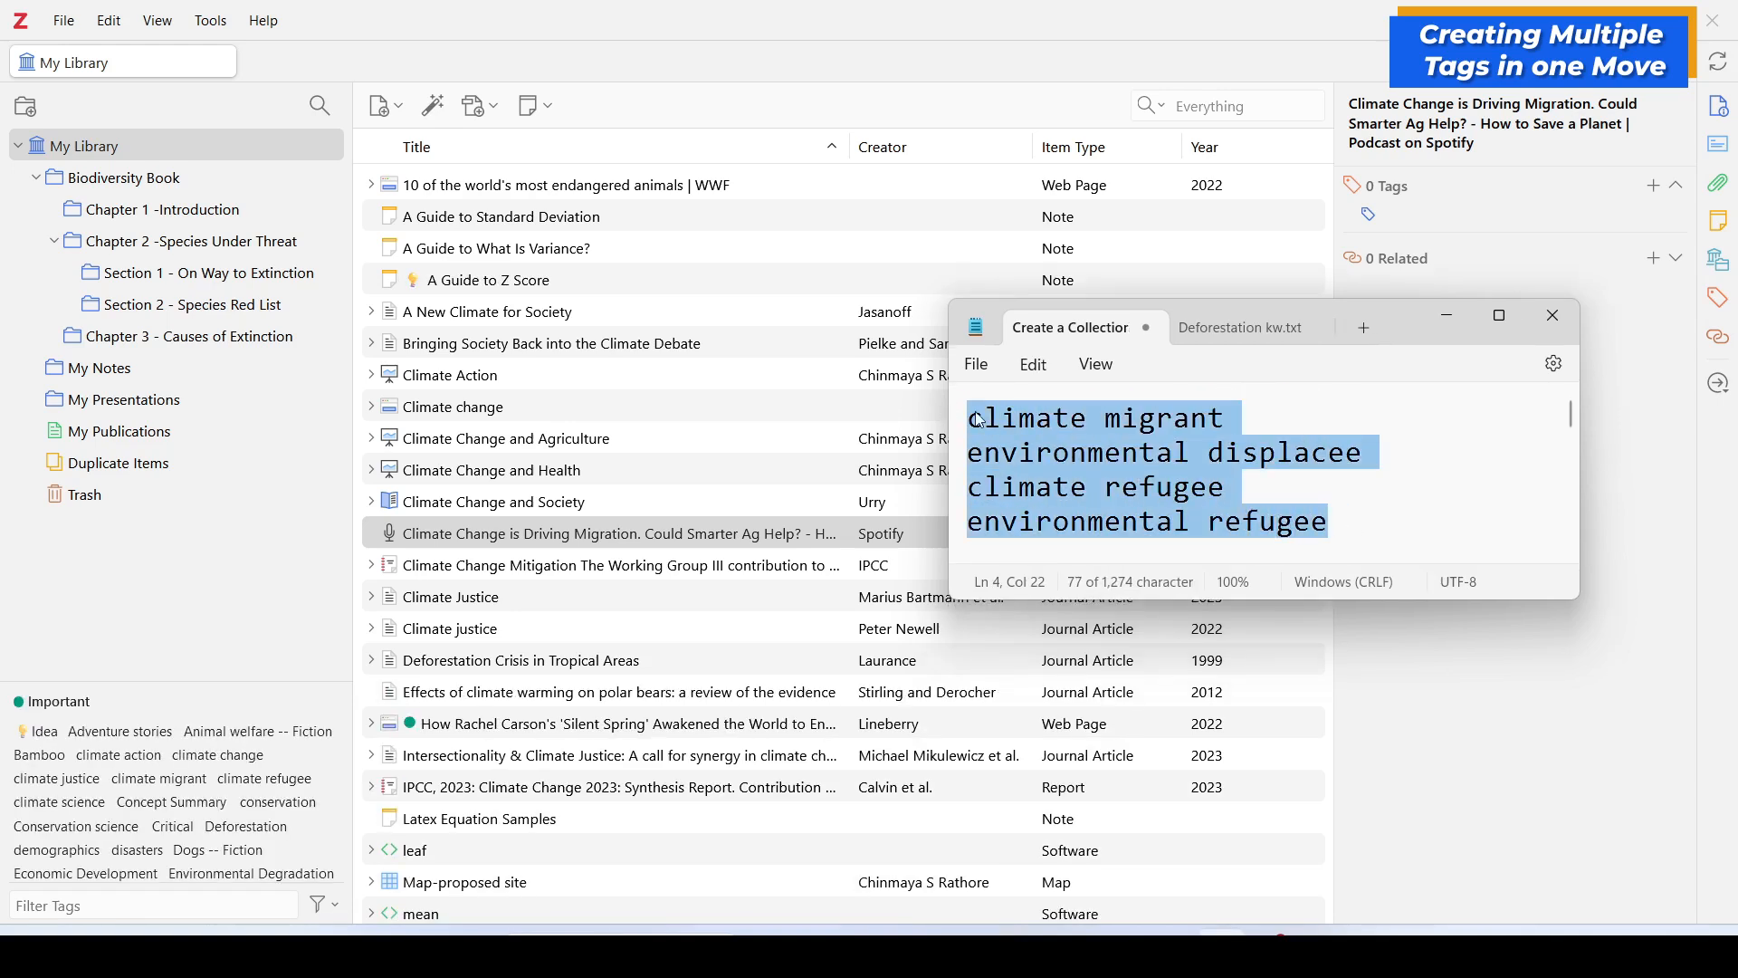
right_click(1046, 422)
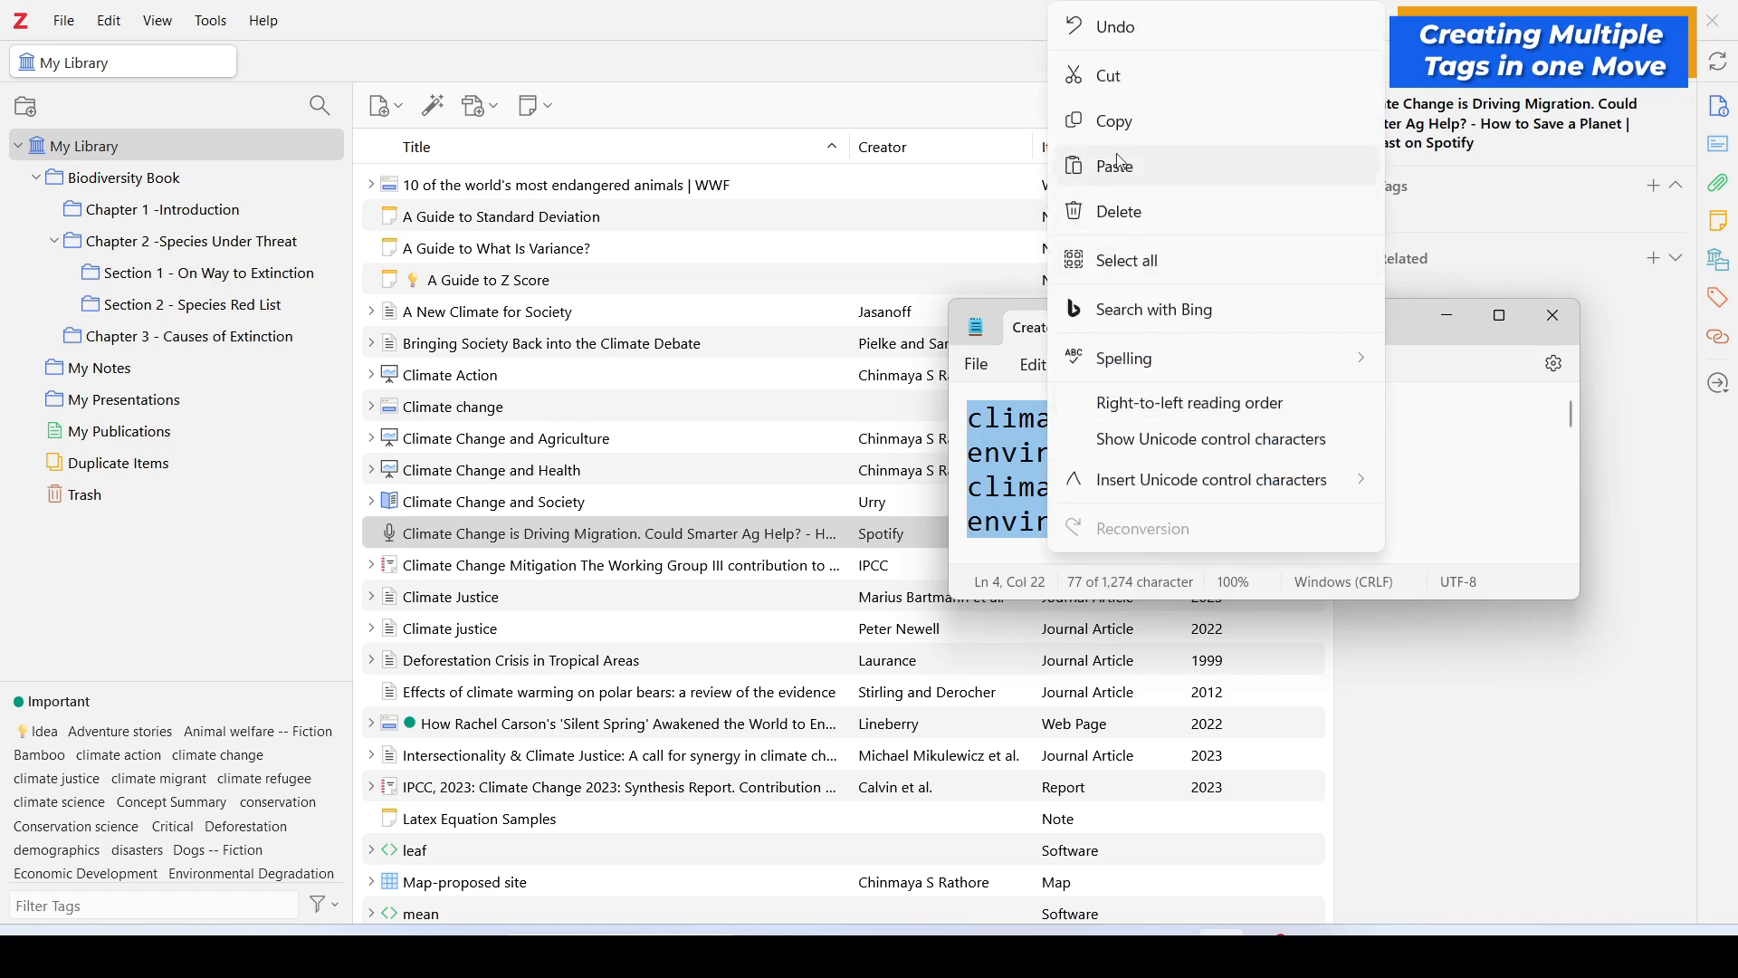
click(1112, 129)
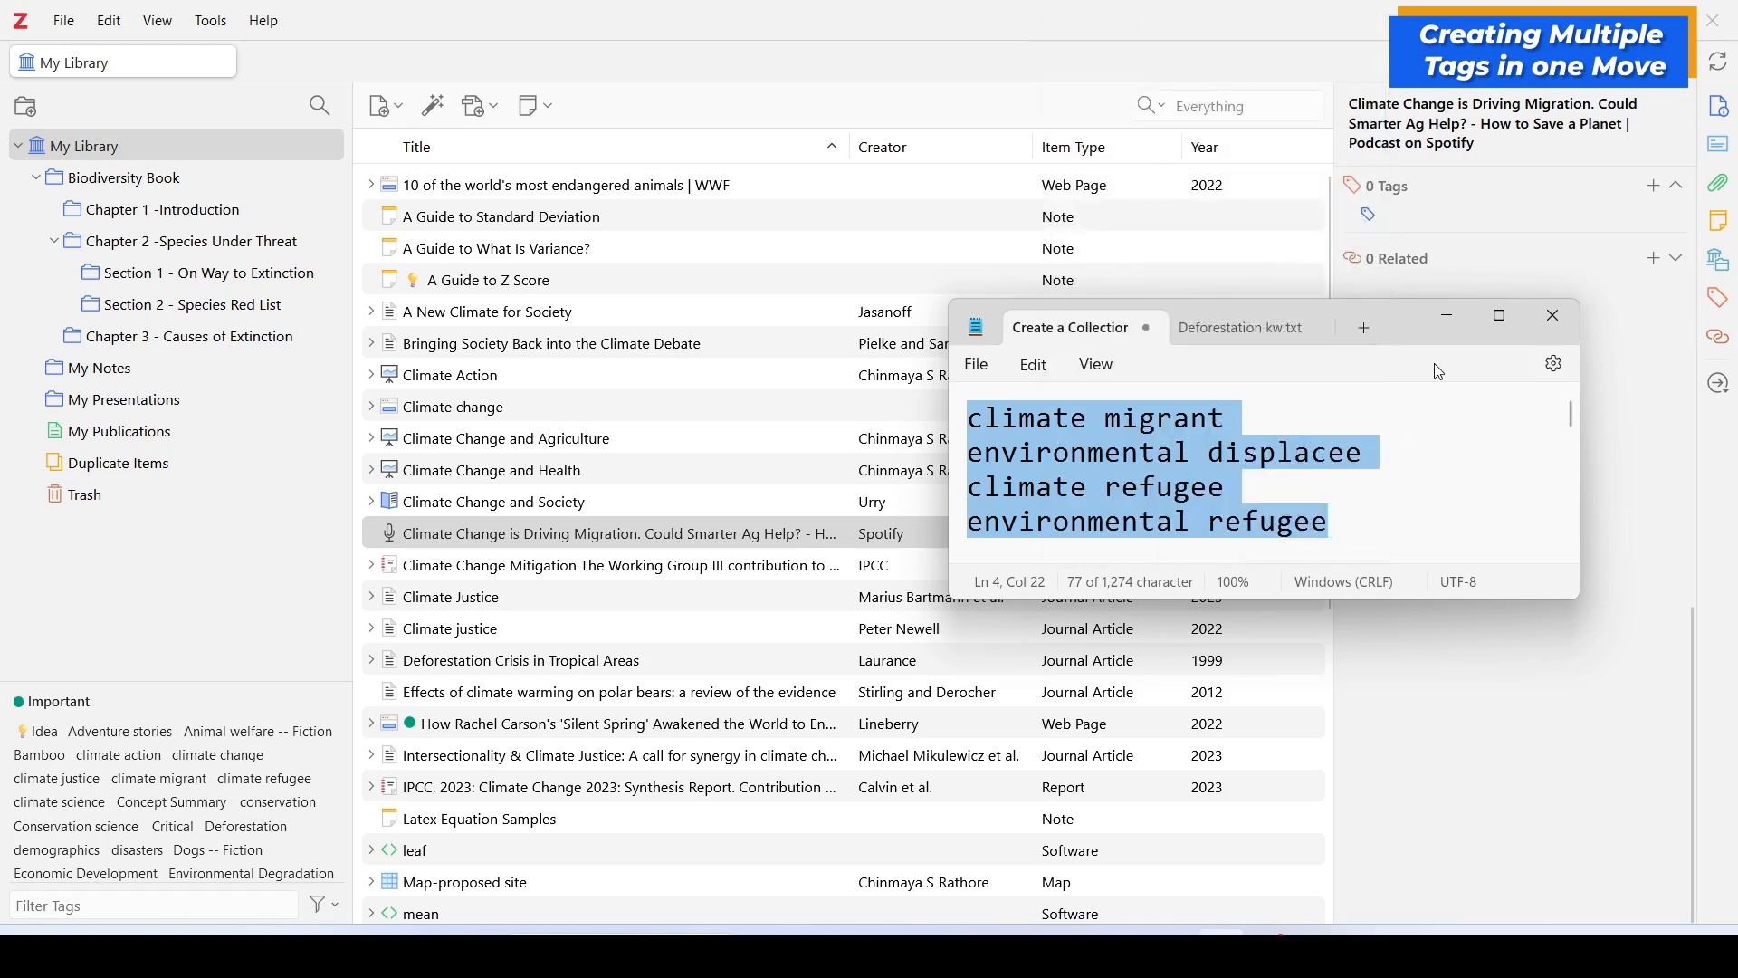
click(1450, 319)
Step: Paste the copied lines into the podcast item's tag entry as climate migrant, environmental displacee, climate refugee and environmental refugee tags
click(1418, 216)
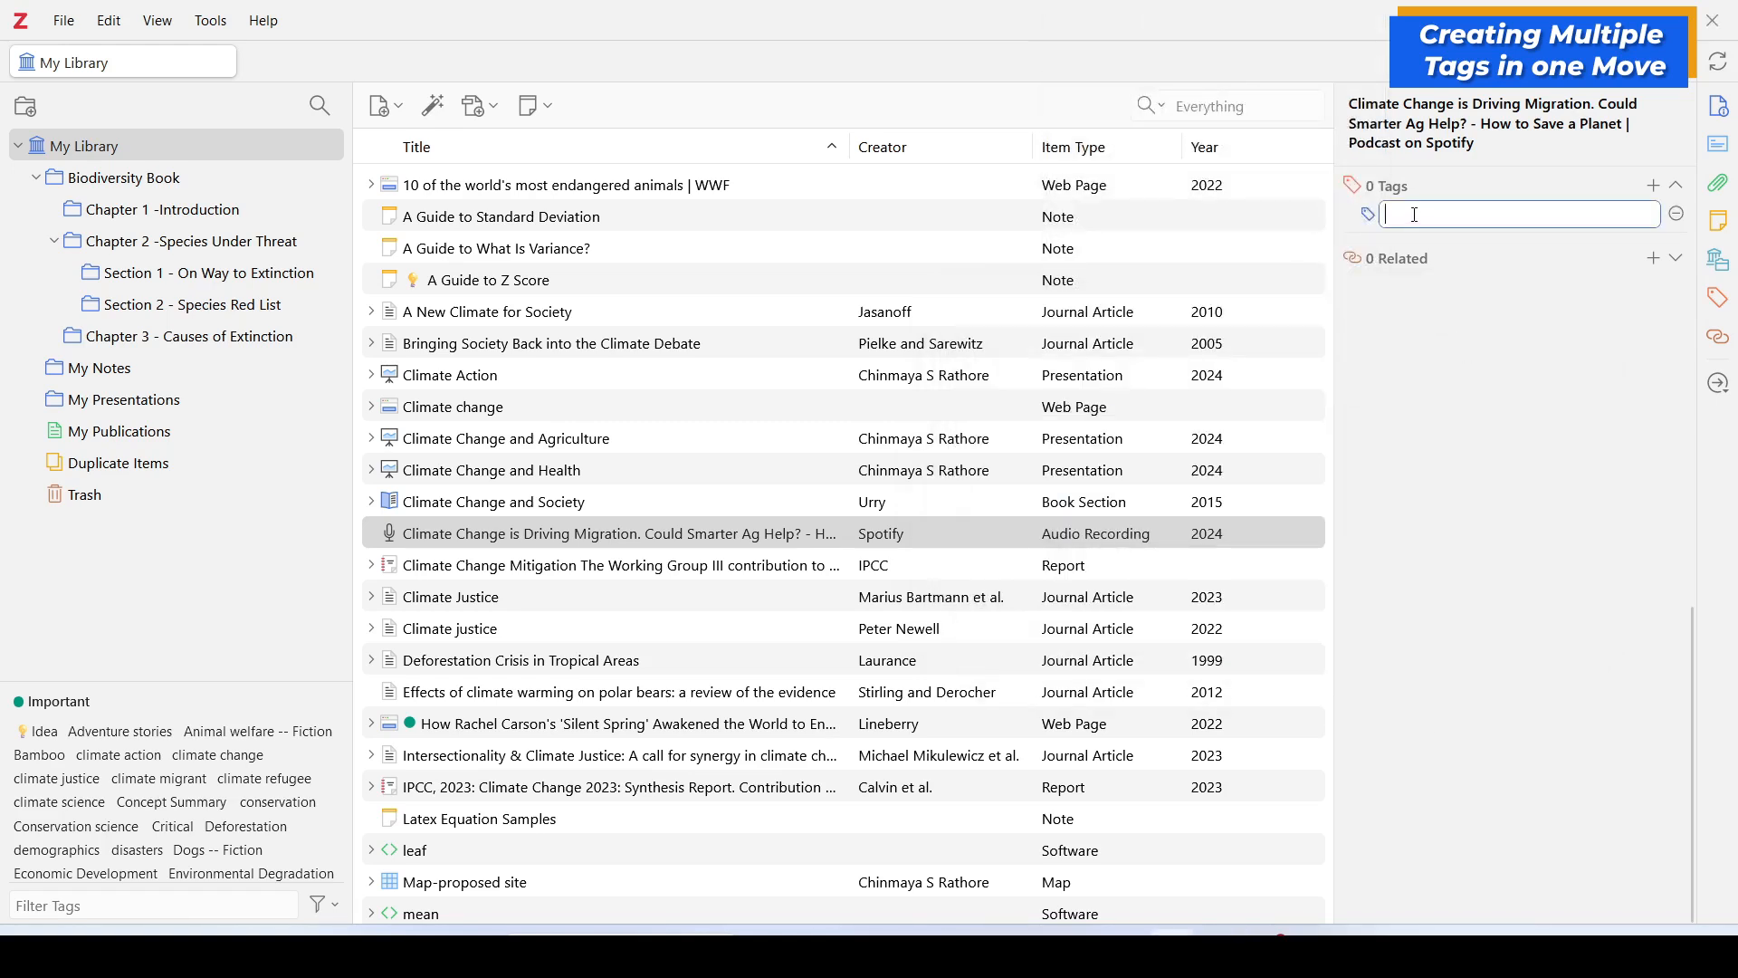
right_click(1418, 215)
click(1468, 388)
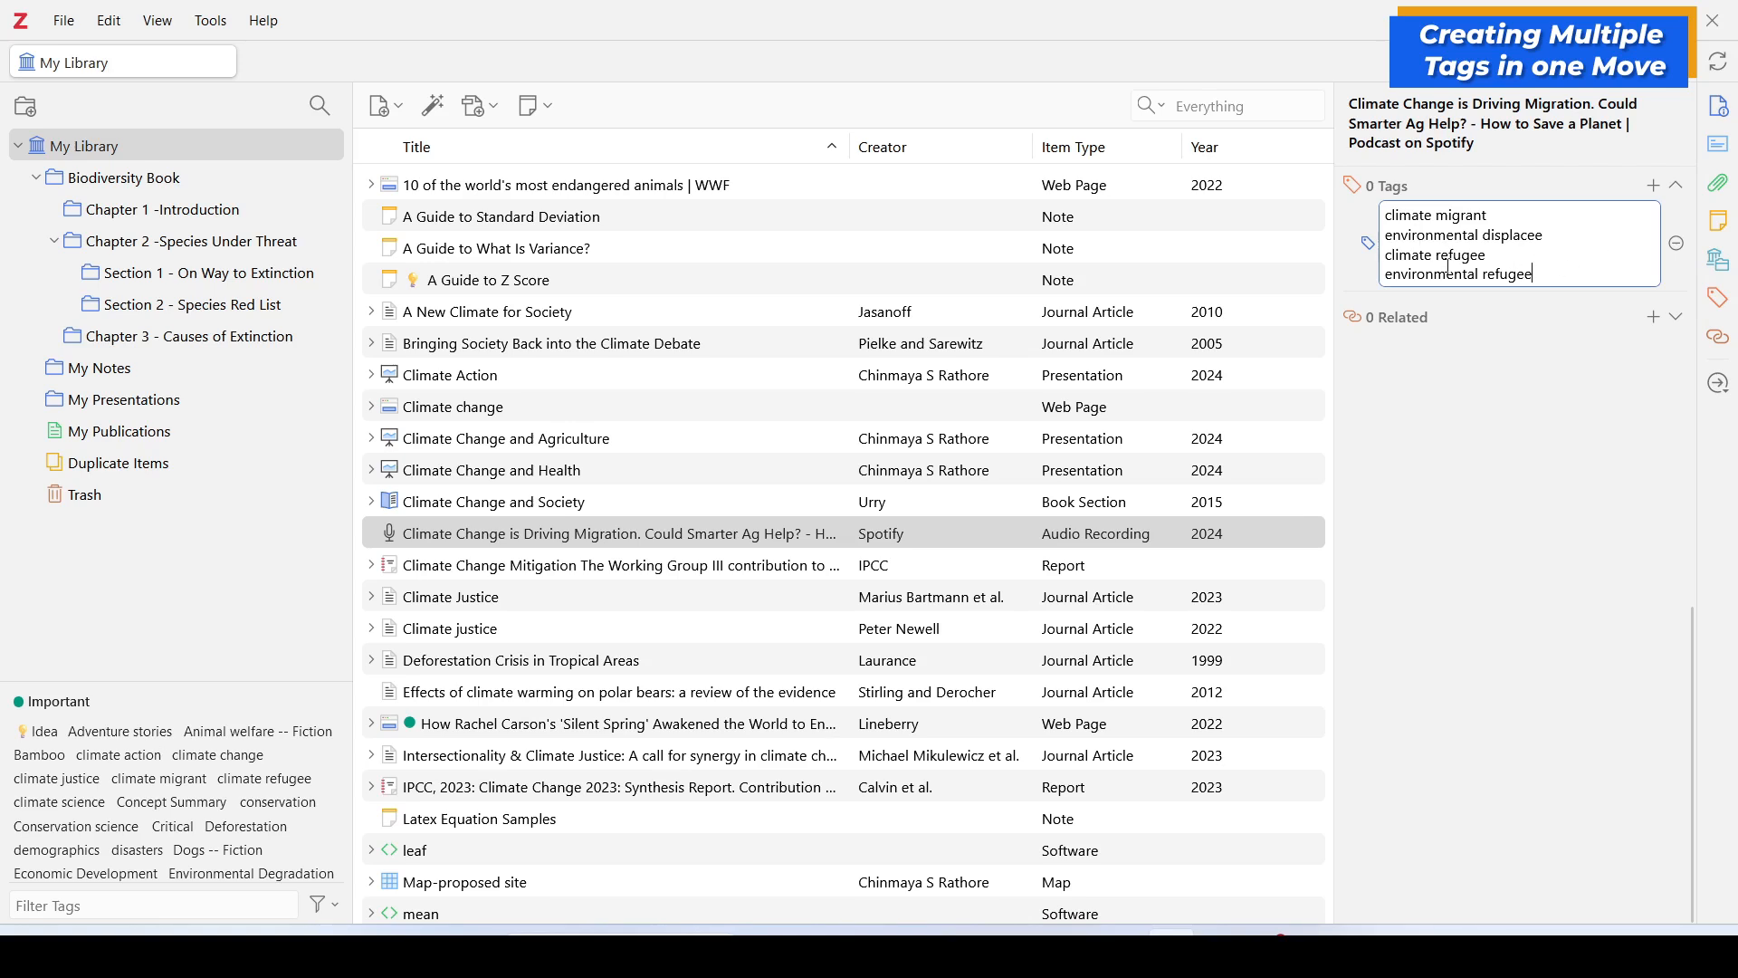
click(1356, 187)
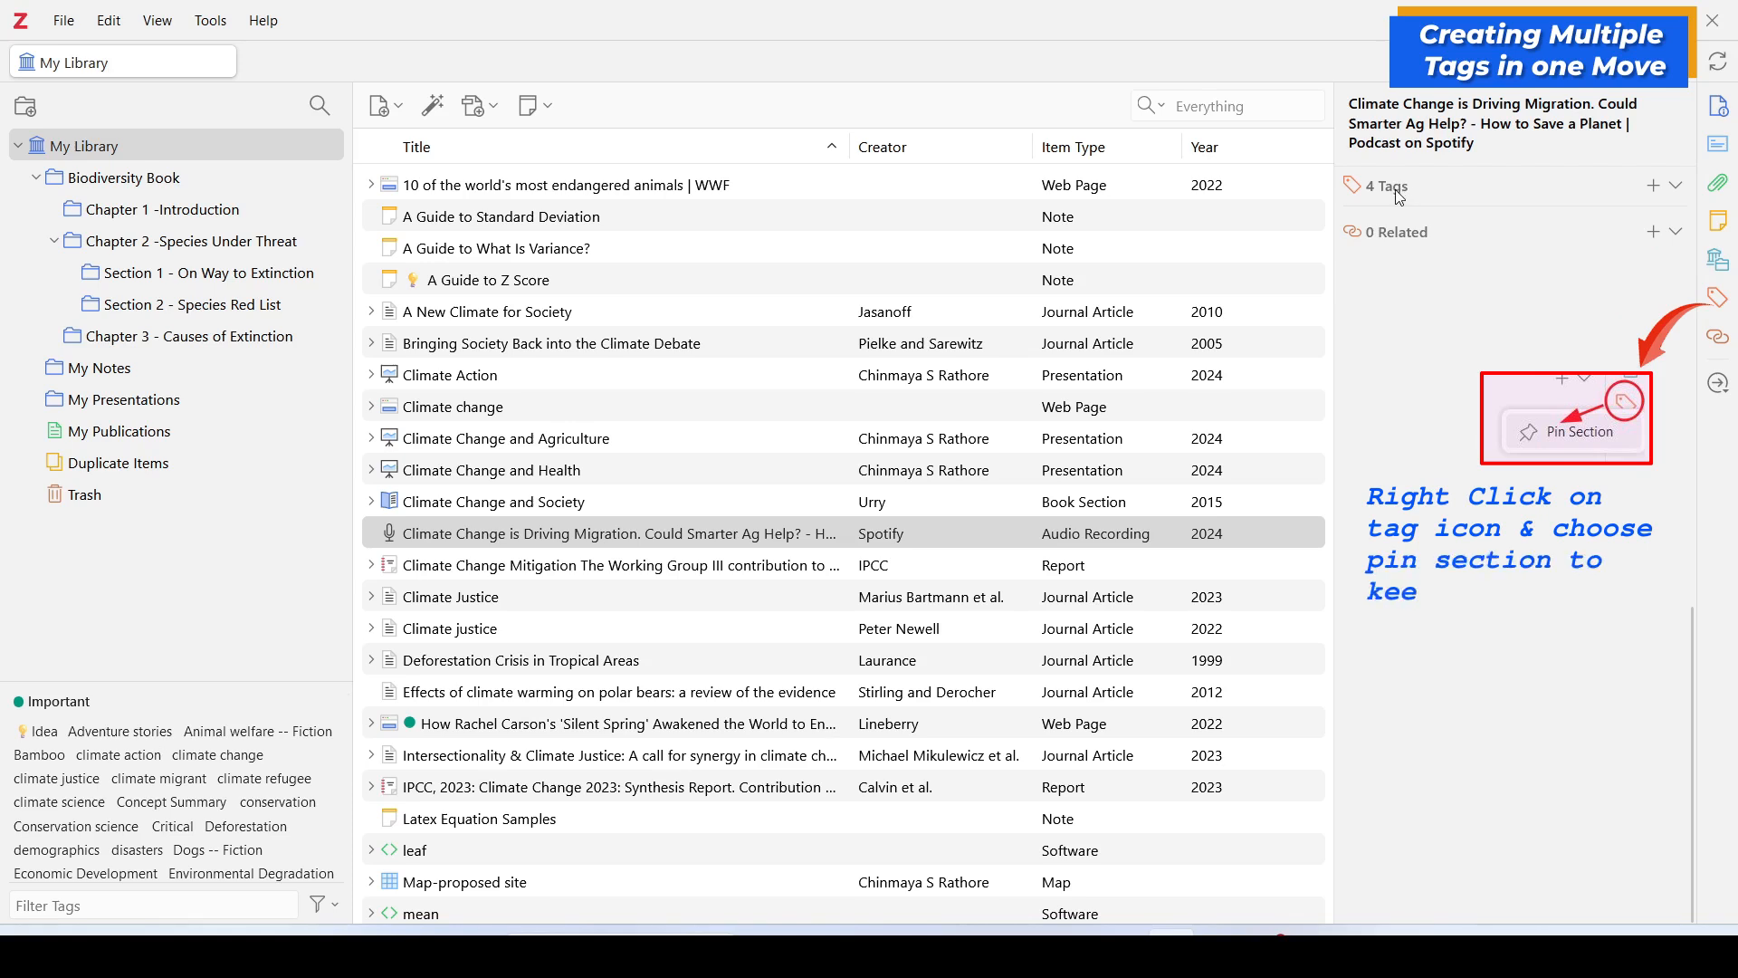
click(1398, 190)
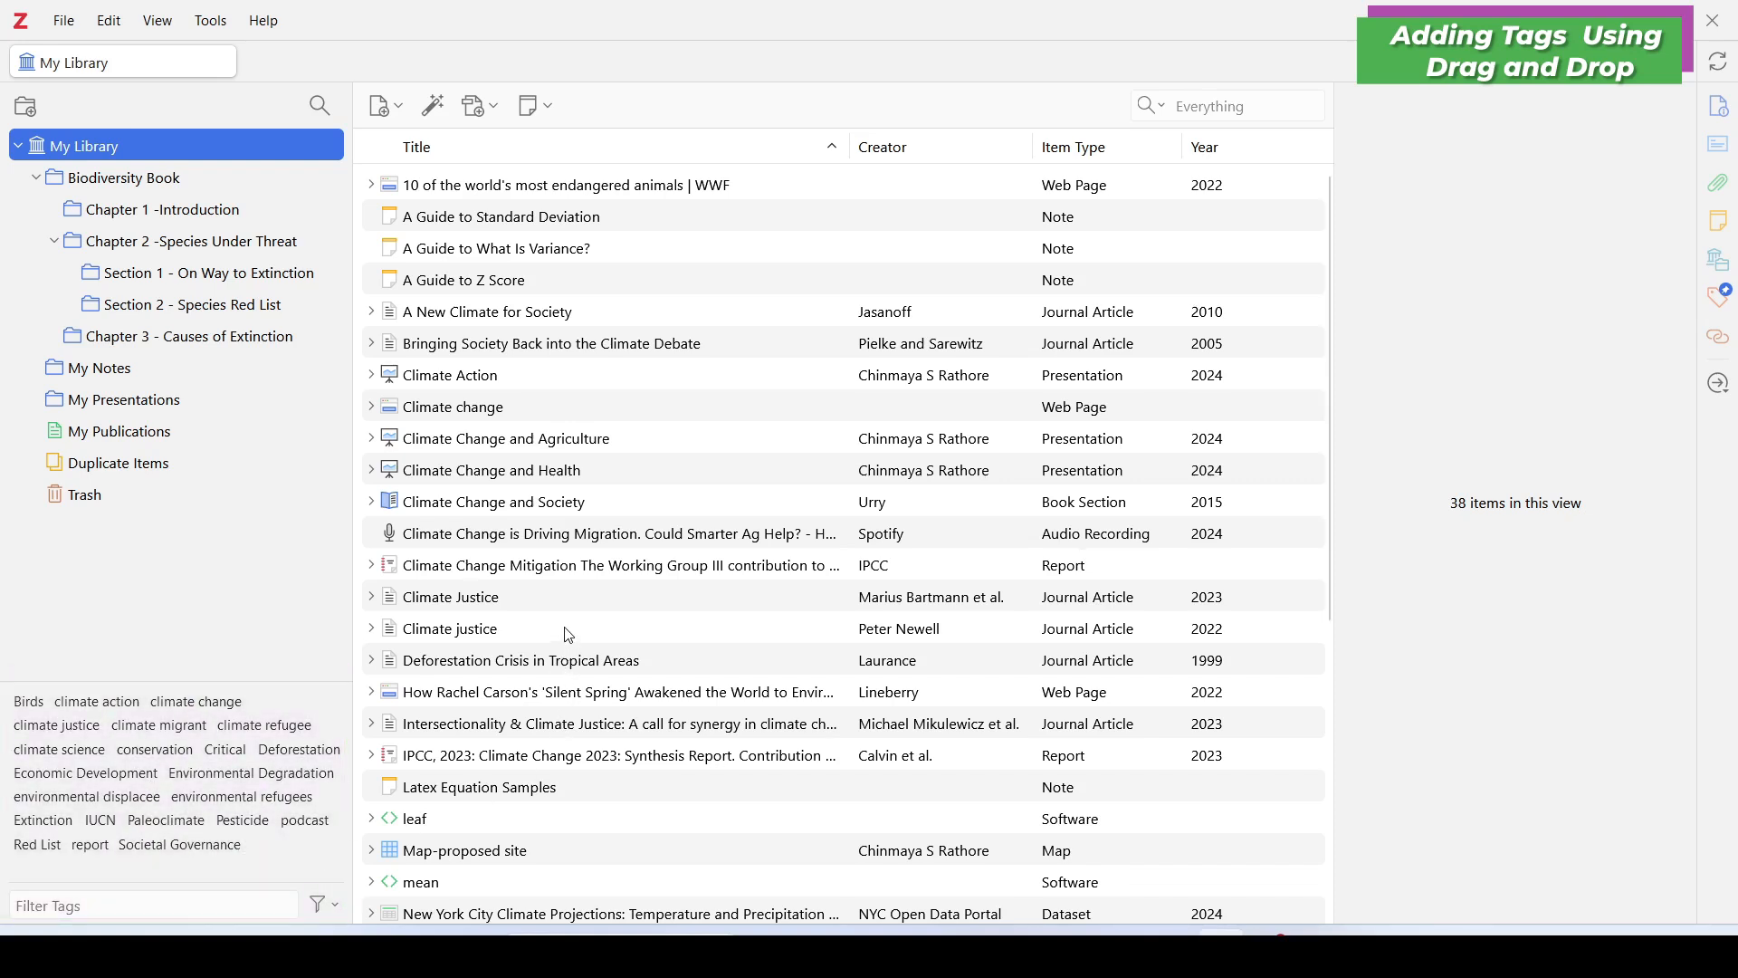
Step: Assign the existing tags "climate action", "climate change" and "climate science" to the Climate Action presentation from the tag selector
click(480, 389)
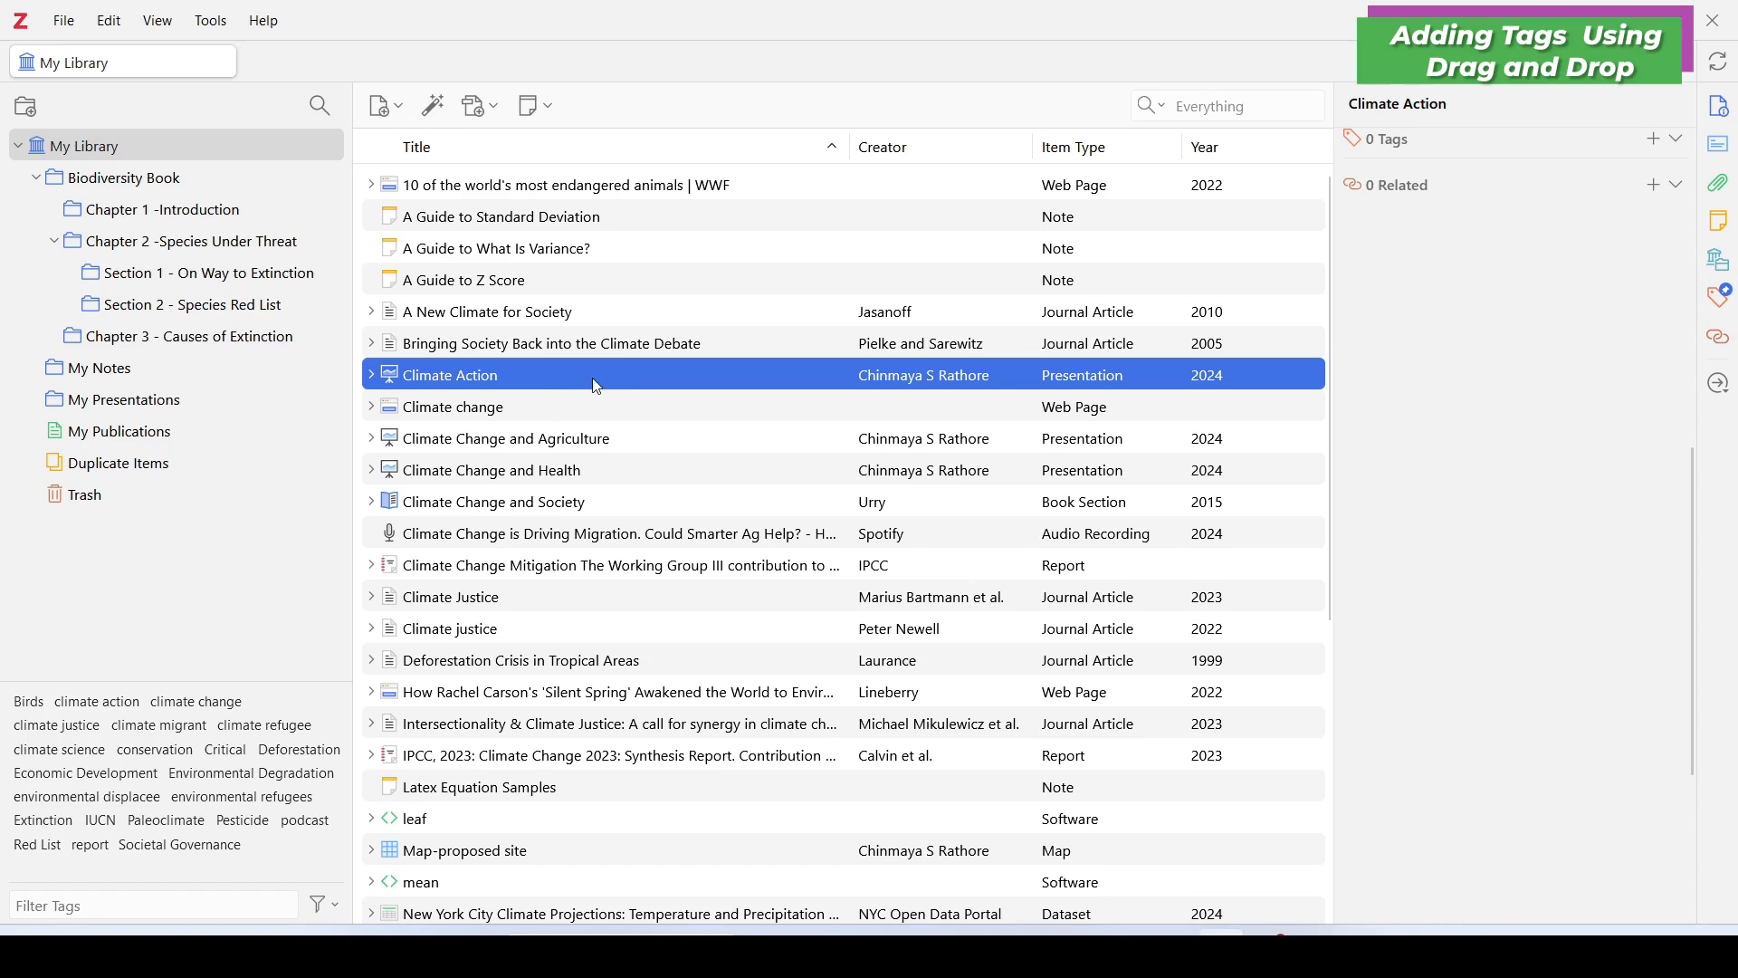
drag(561, 382, 85, 699)
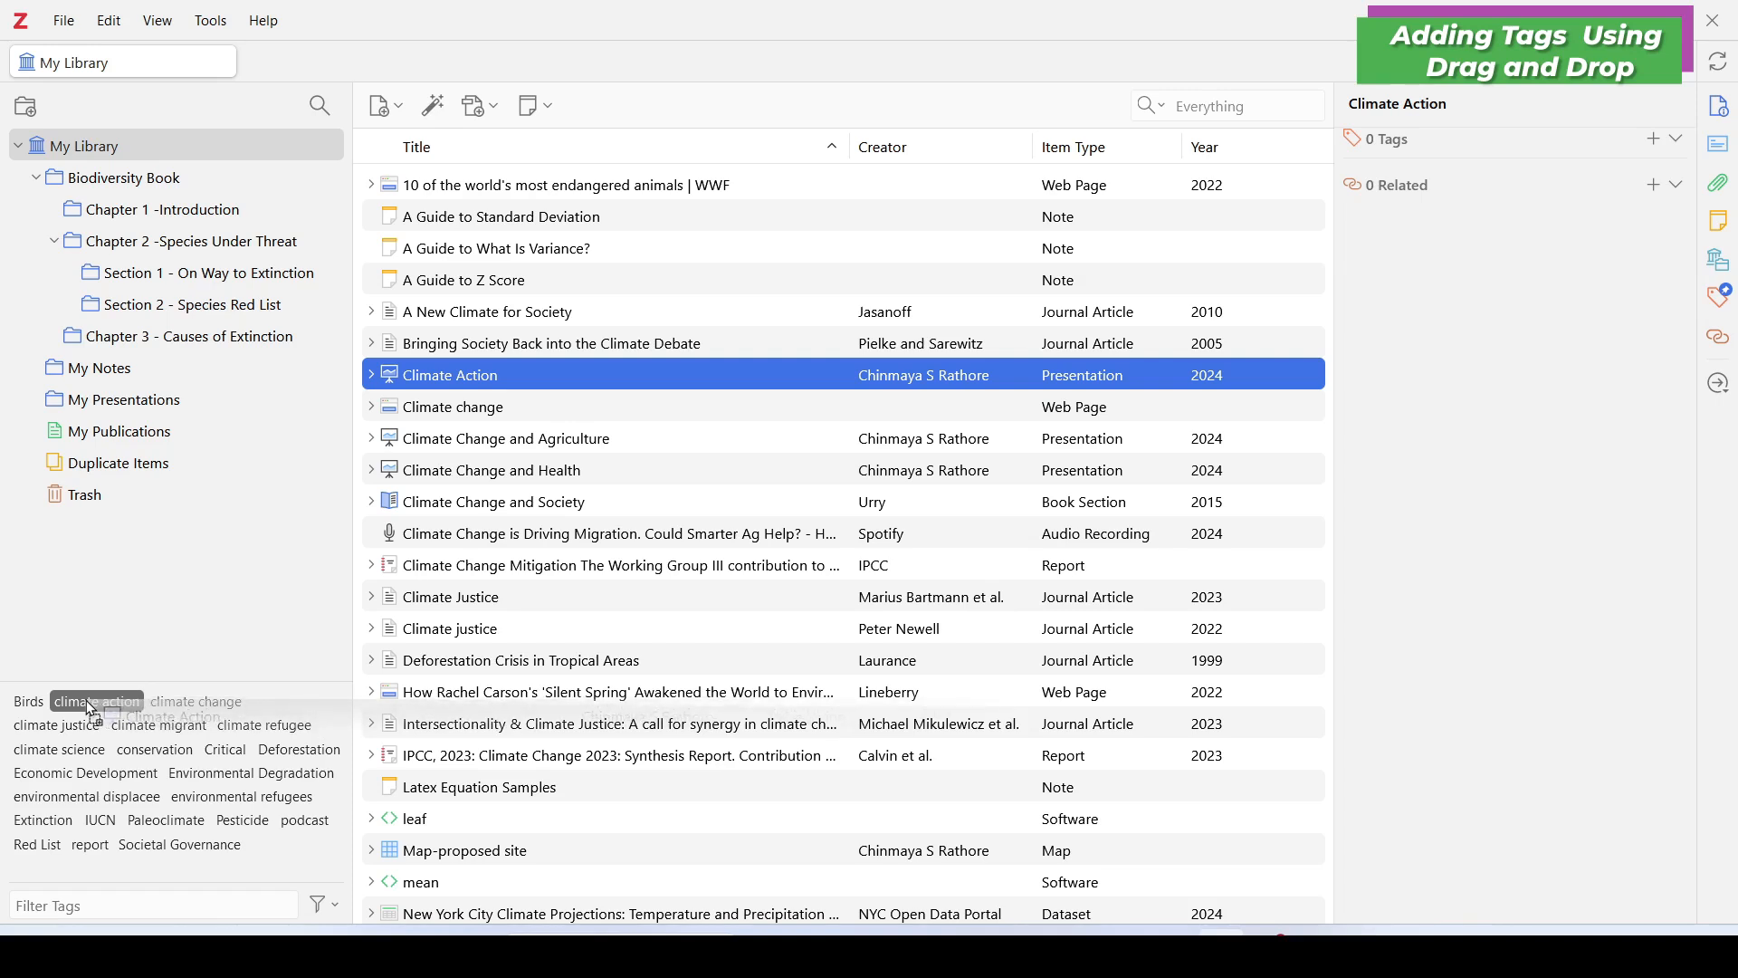
drag(88, 699, 88, 699)
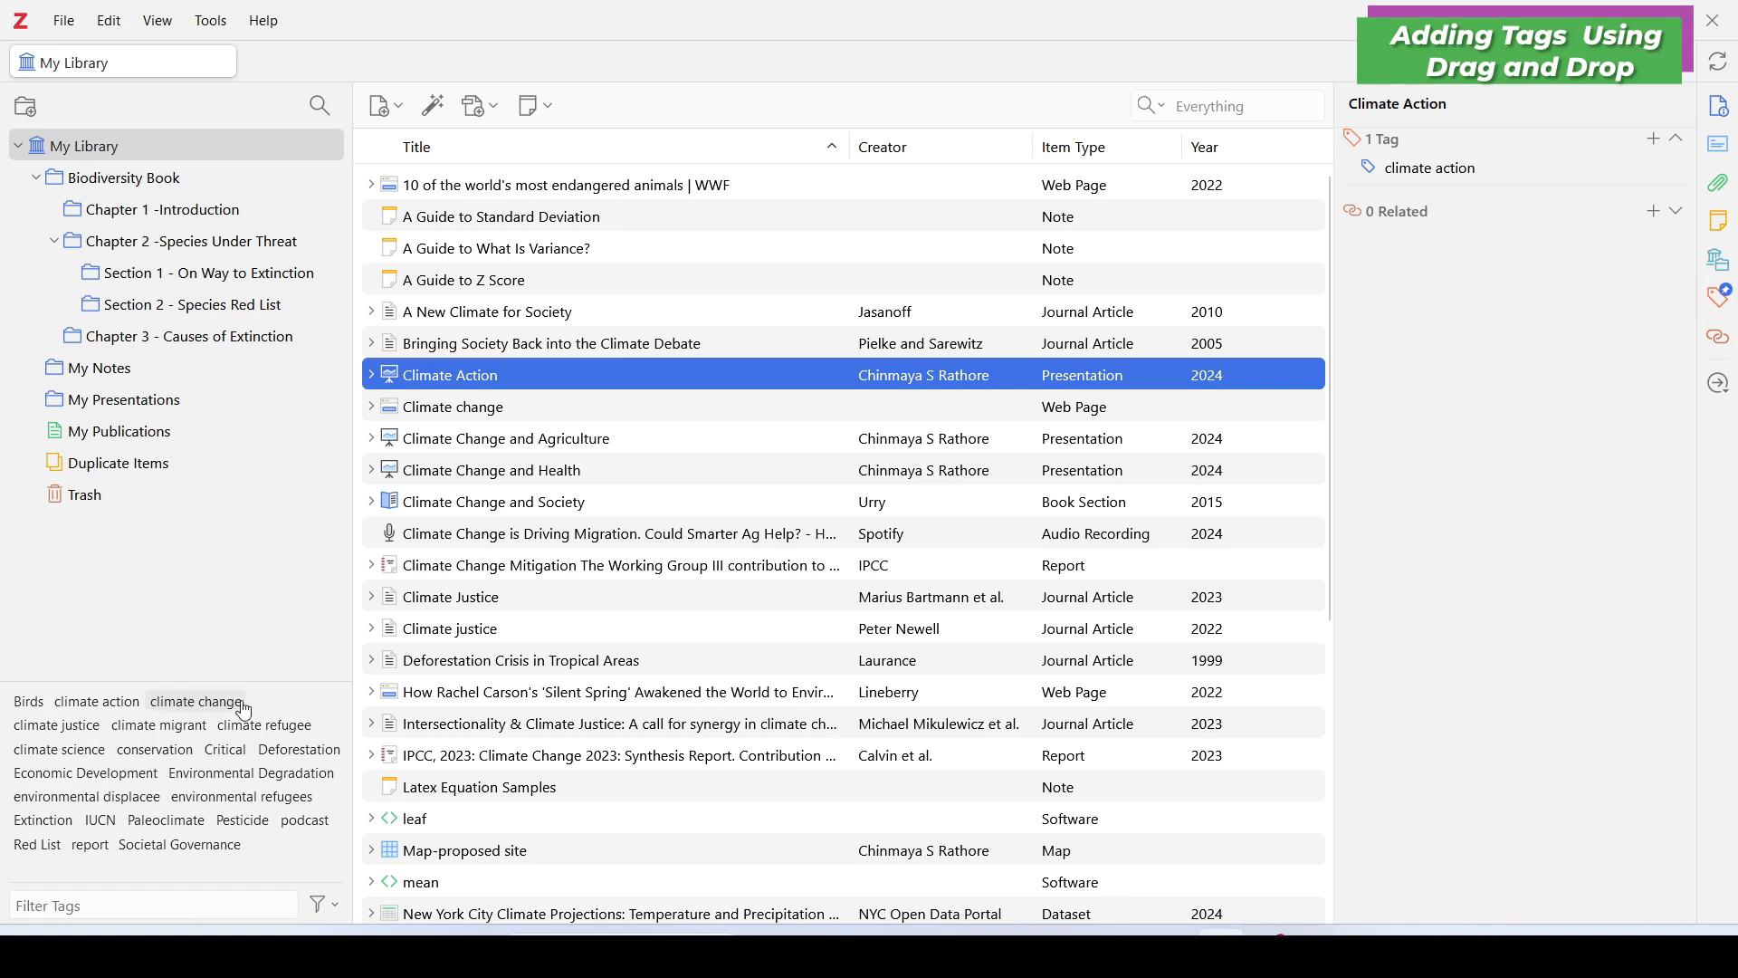
drag(616, 369, 208, 699)
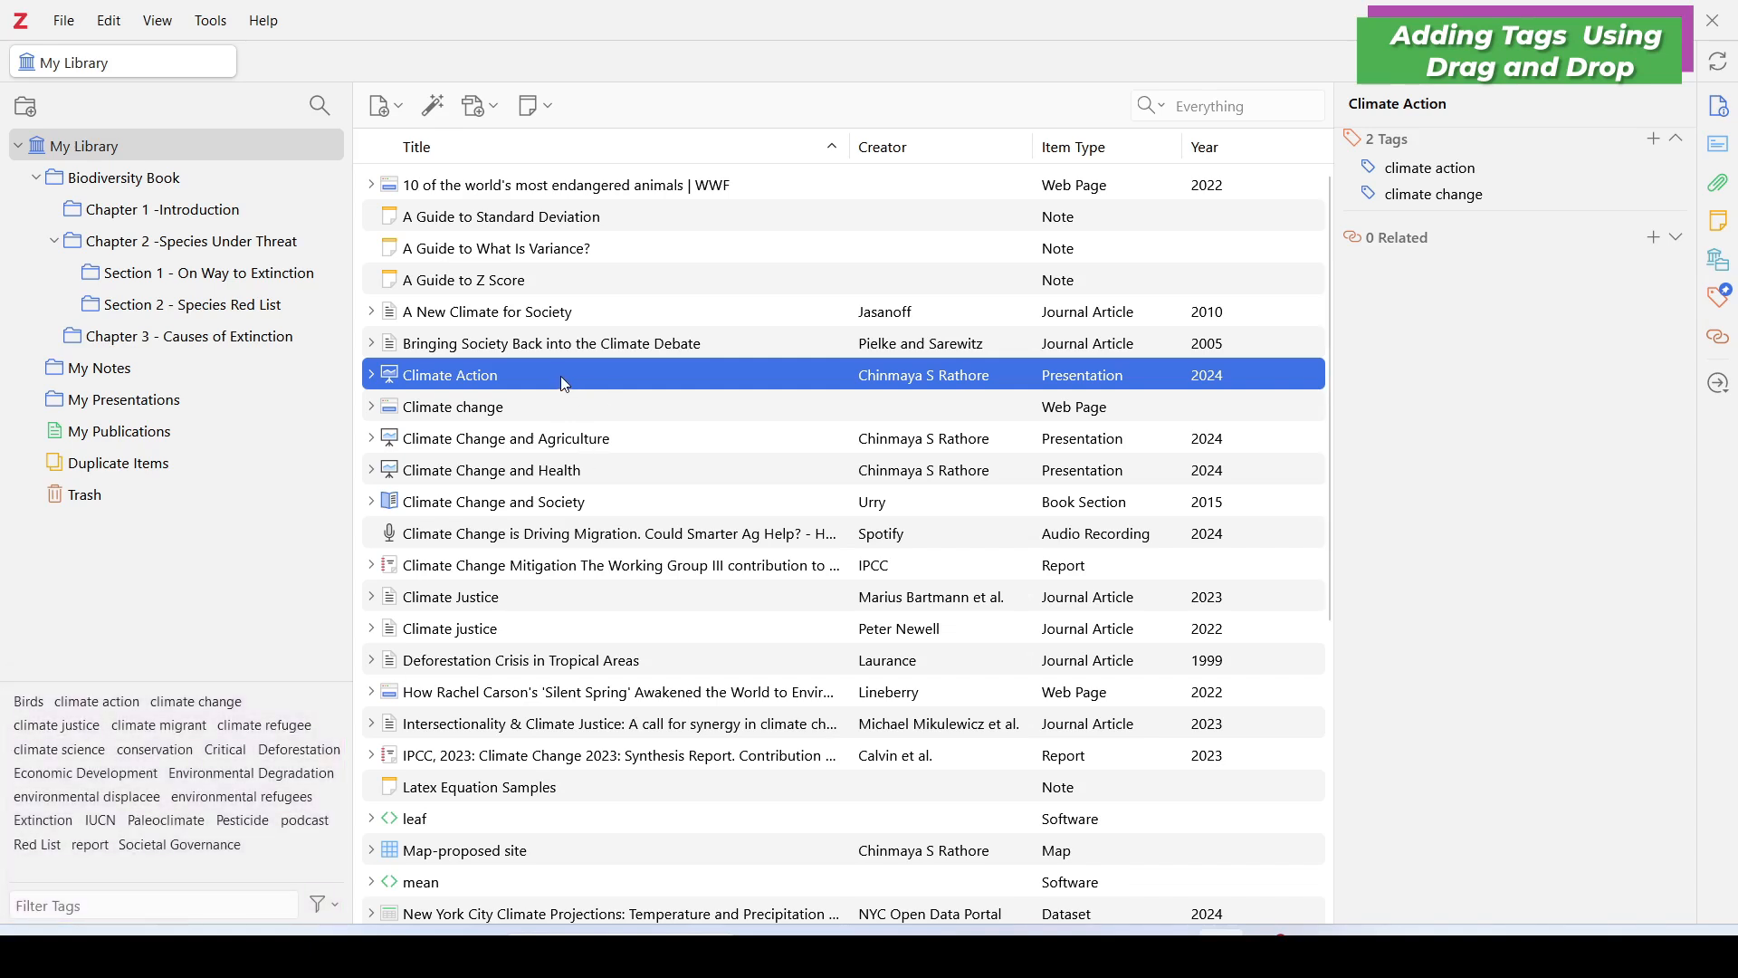
drag(561, 377, 63, 748)
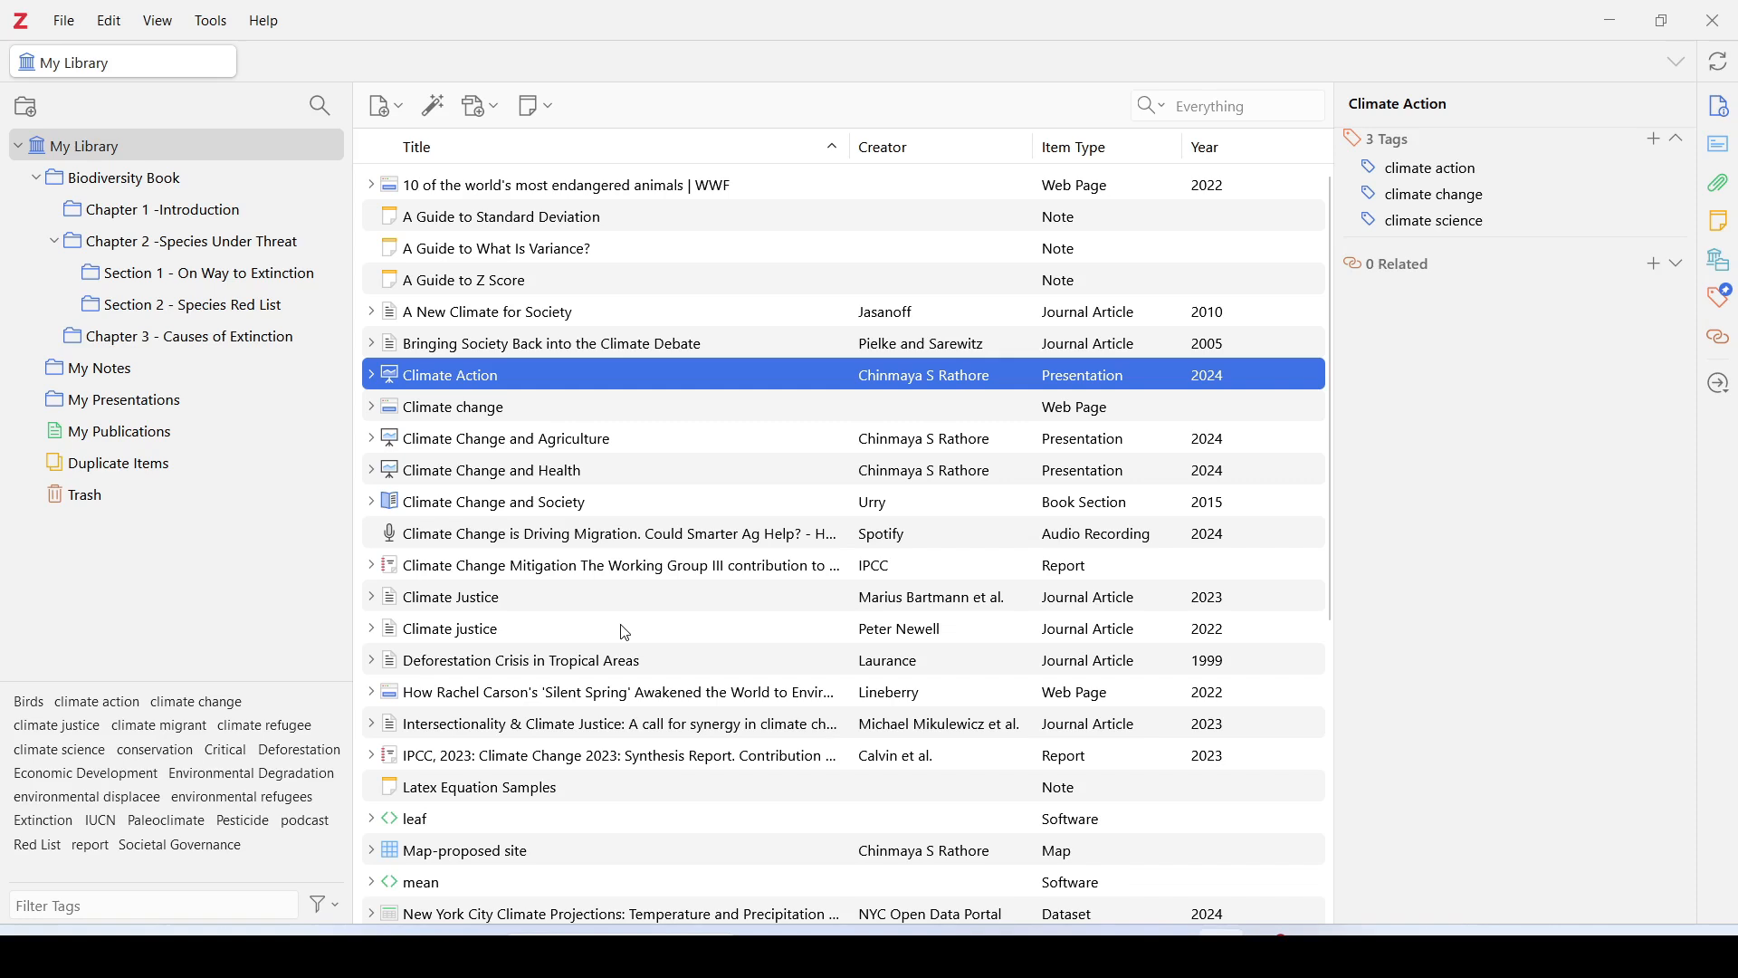
Step: Check the existing tags of the two climate justice articles and the Climate Change and Society book section
click(515, 602)
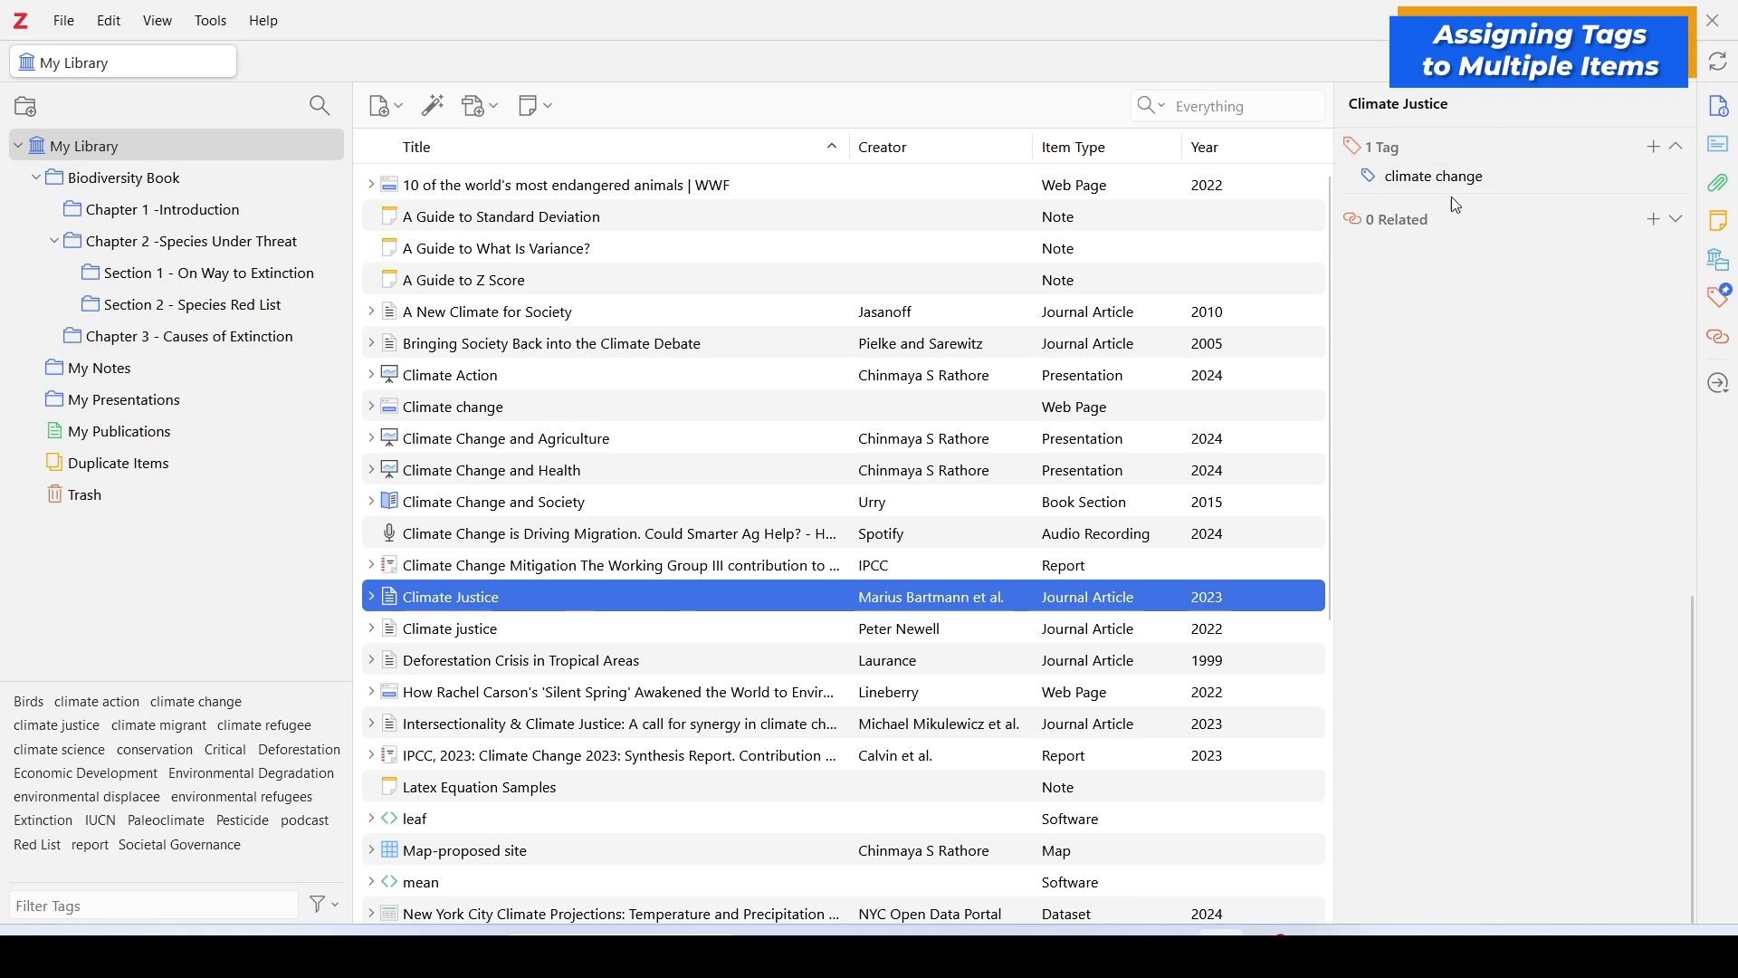
click(505, 637)
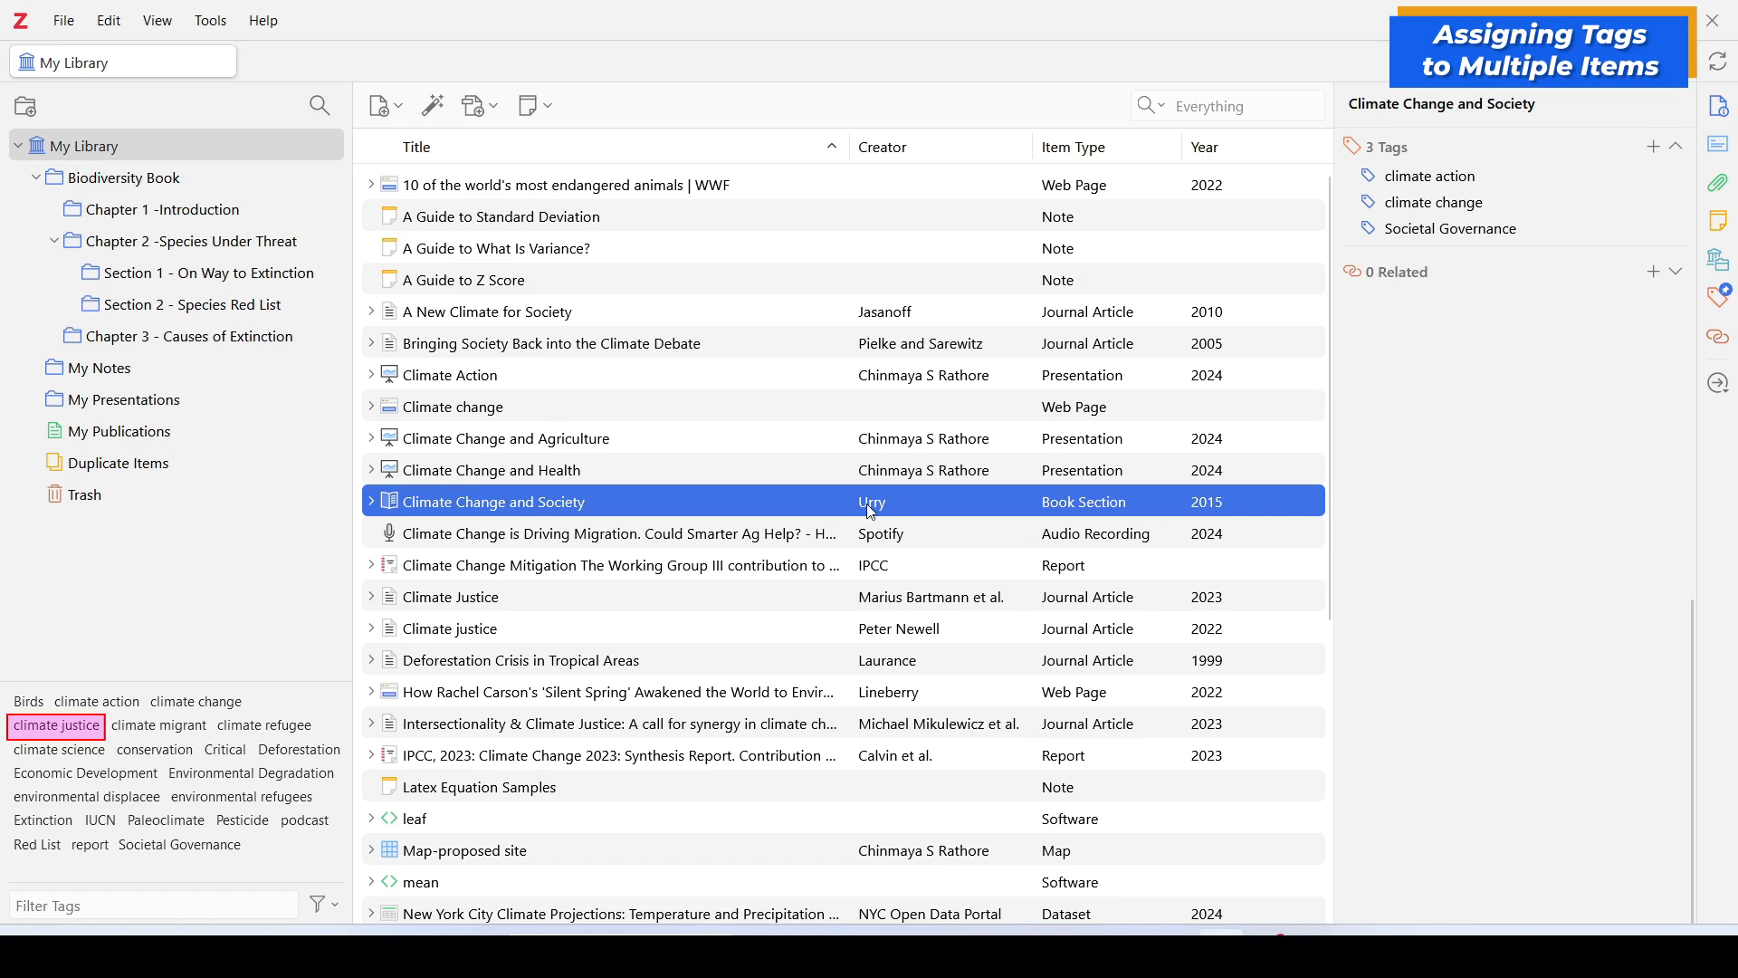
click(483, 626)
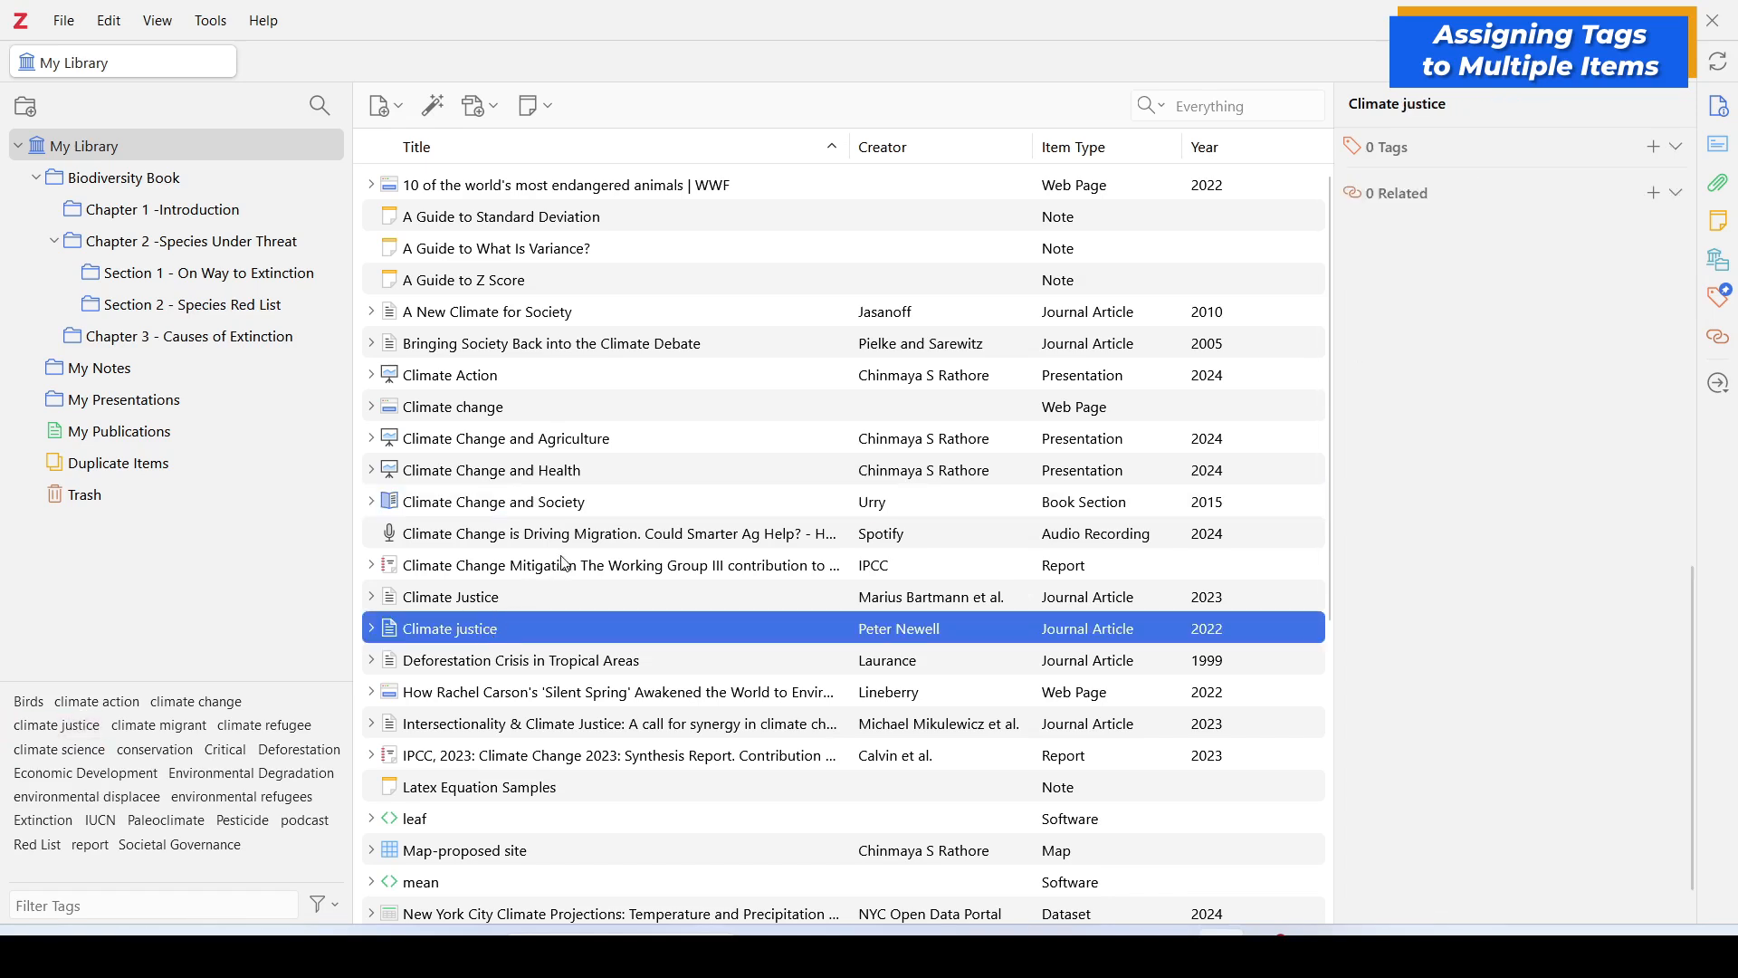
Step: Assign the tag "climate justice" to Climate Change and Society and both climate justice articles together
click(580, 509)
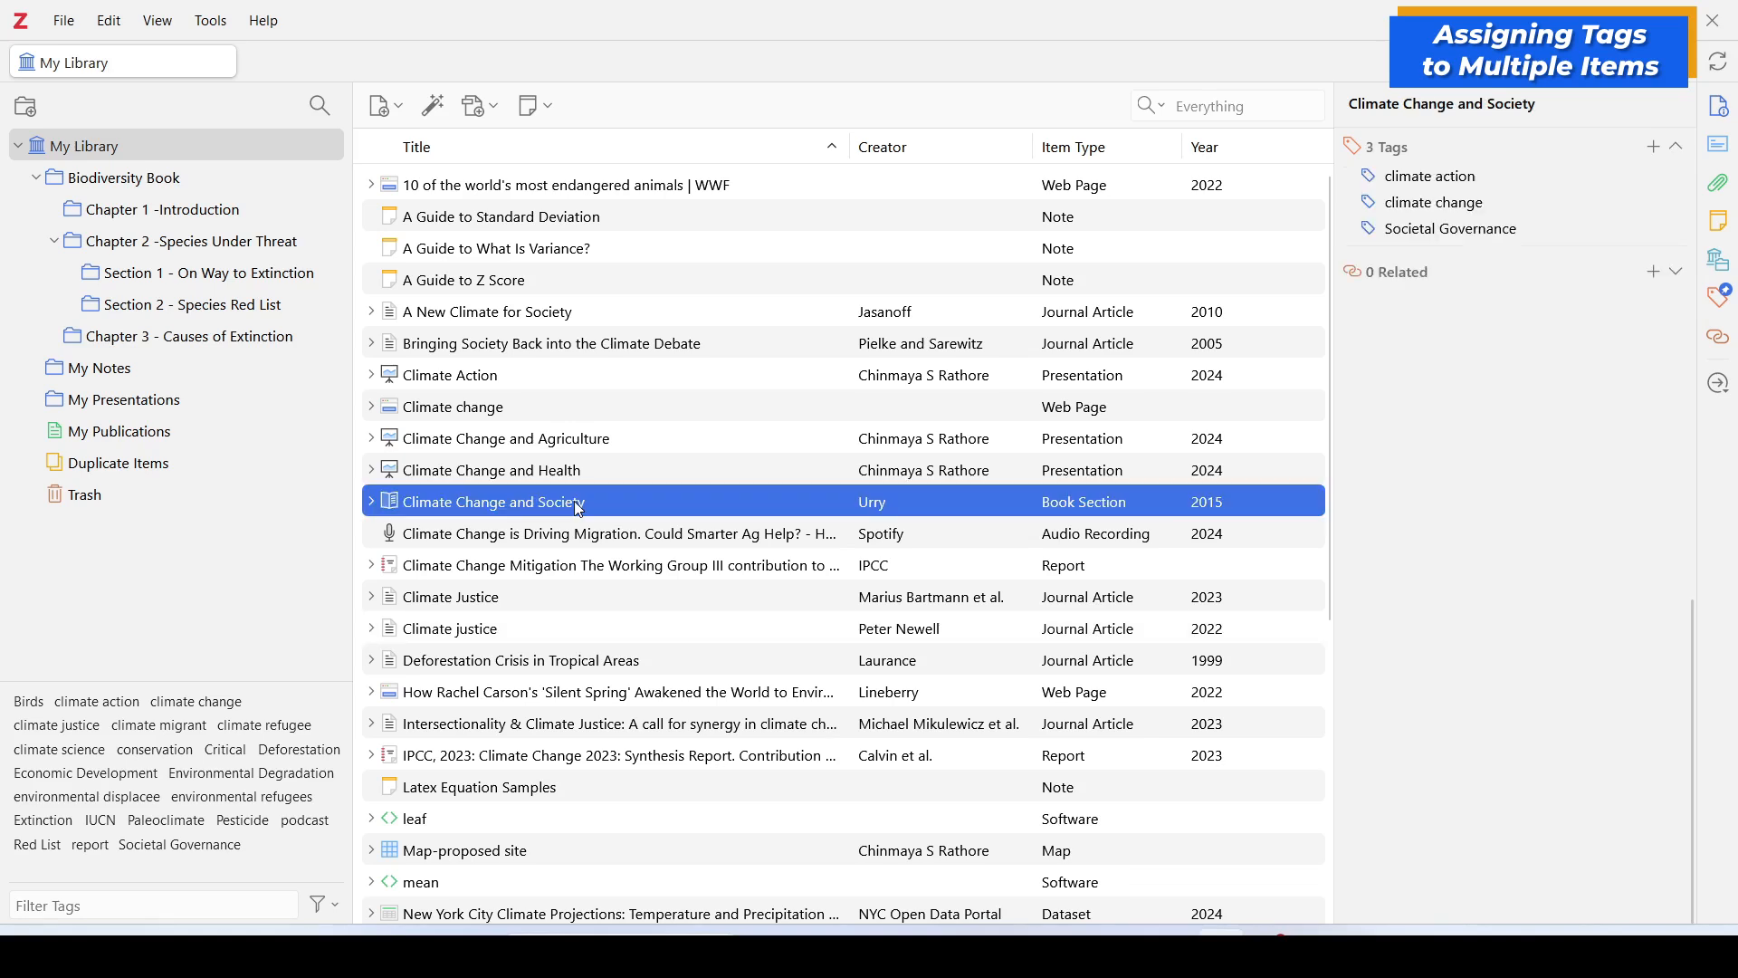
ctrl+click(497, 608)
ctrl+click(490, 638)
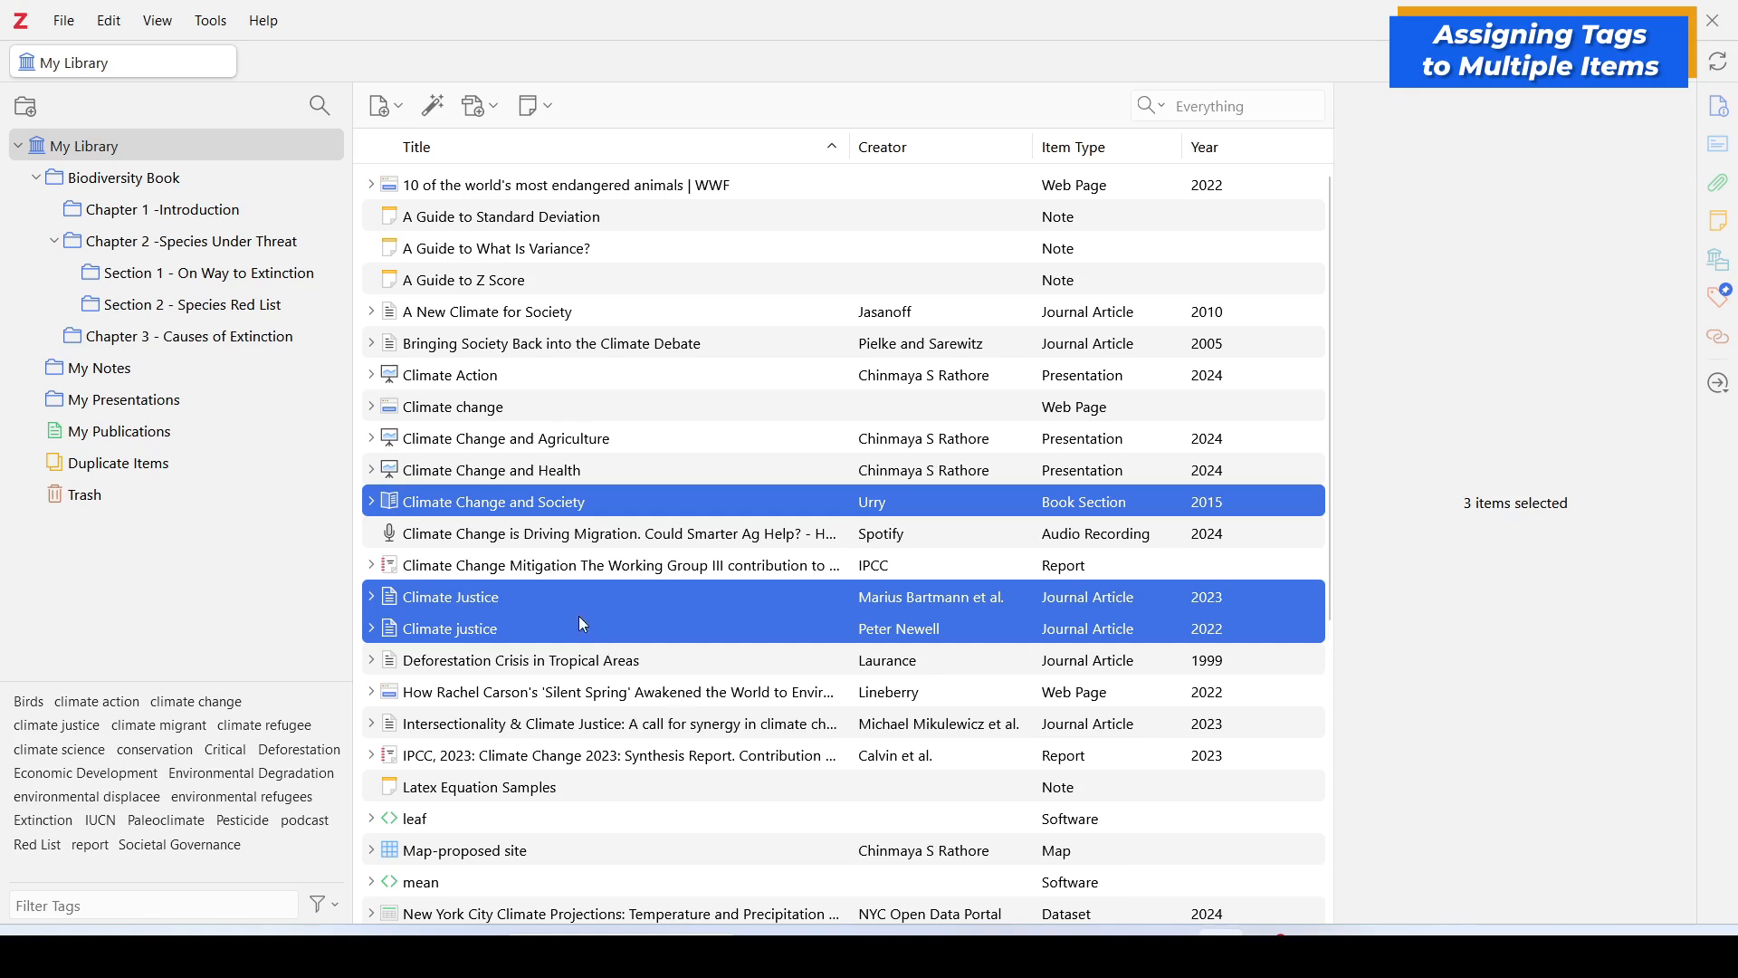
drag(580, 624, 54, 731)
Step: Check the tag lists of Climate Change and Society and both climate justice articles for the "climate justice" tag
click(551, 509)
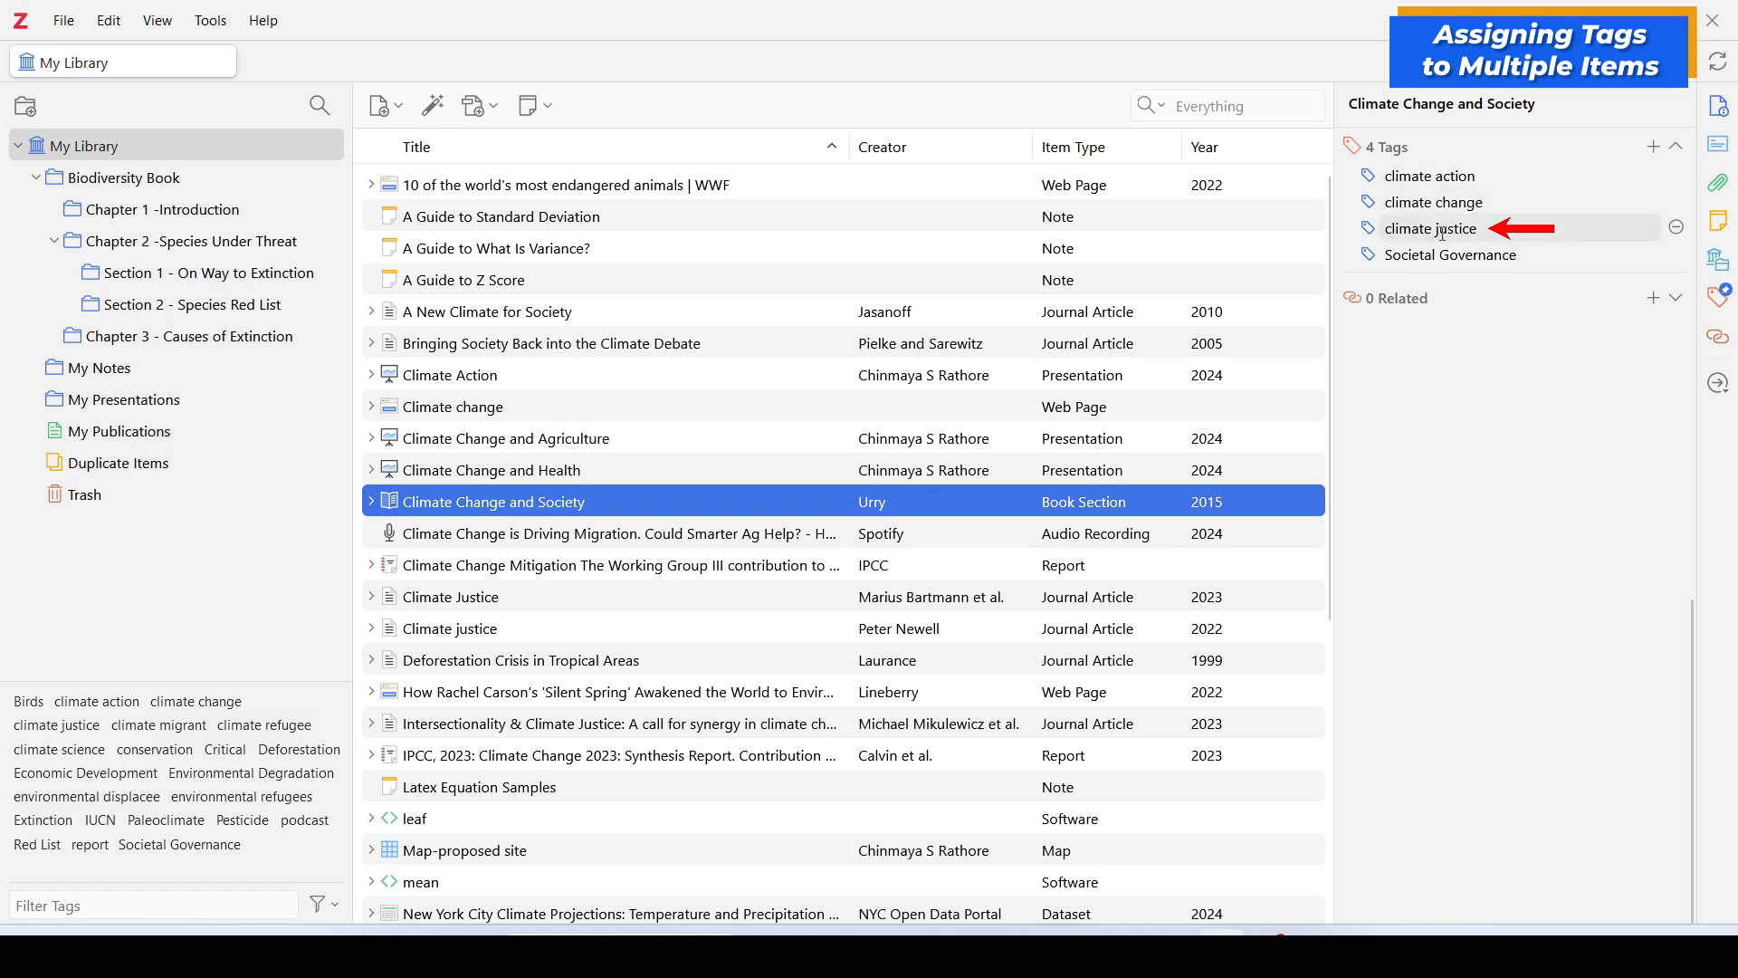
click(462, 600)
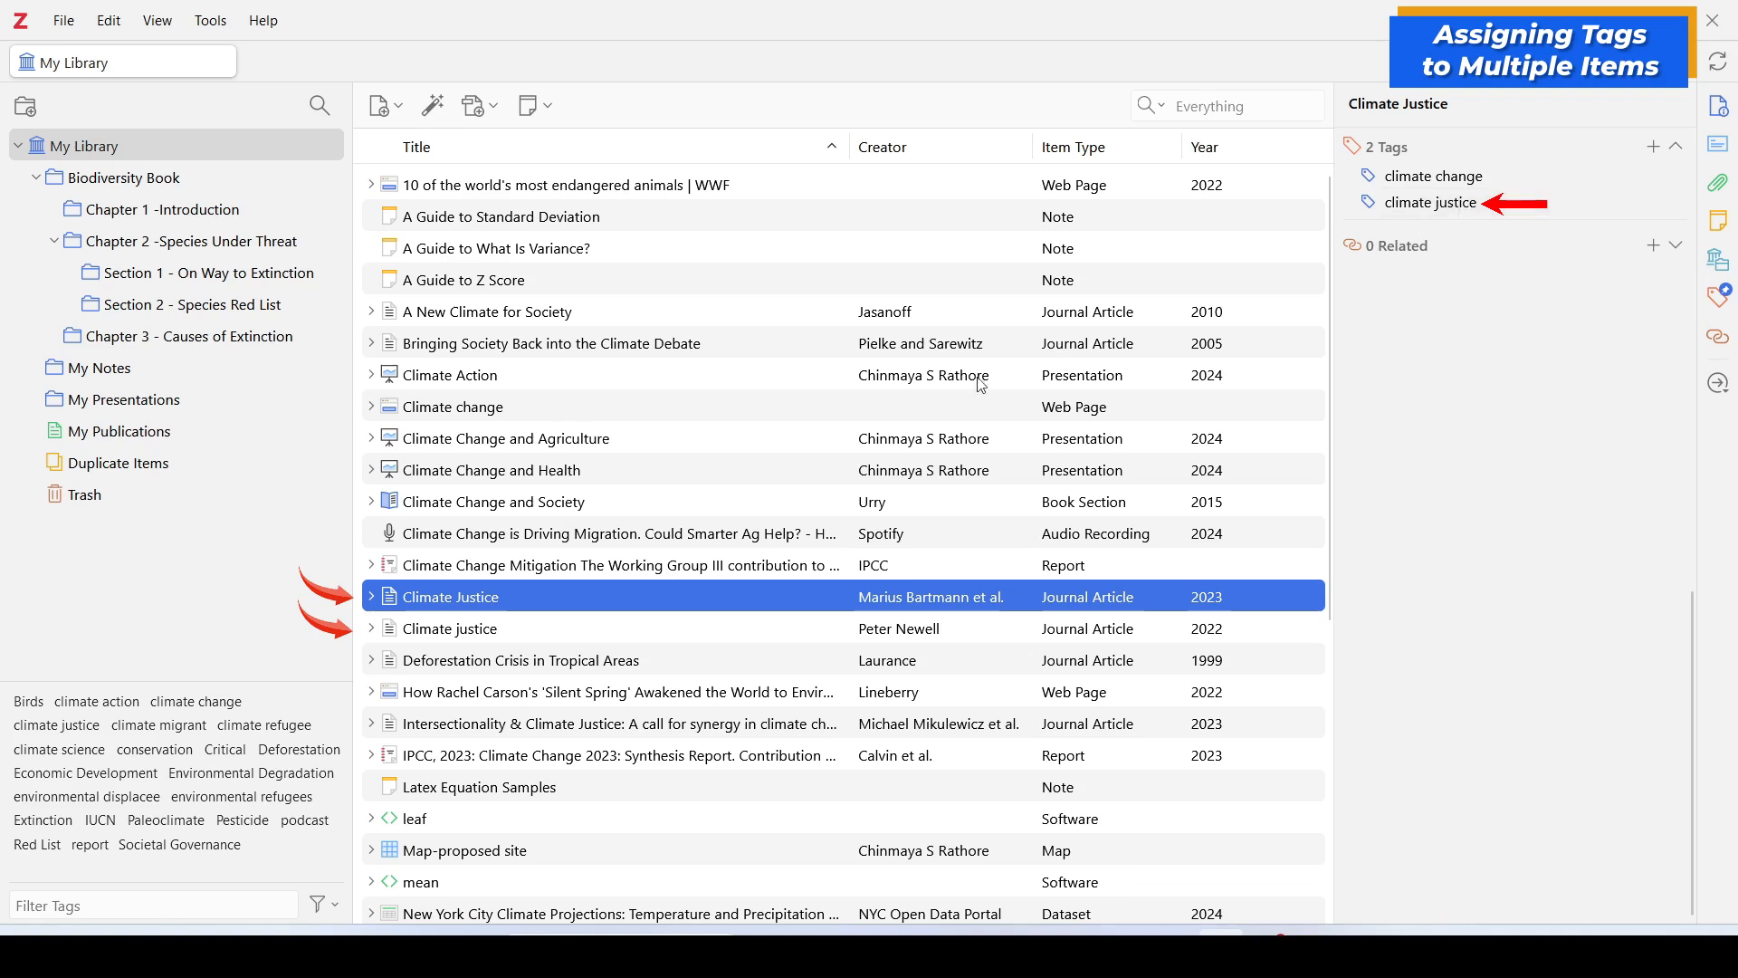
click(491, 638)
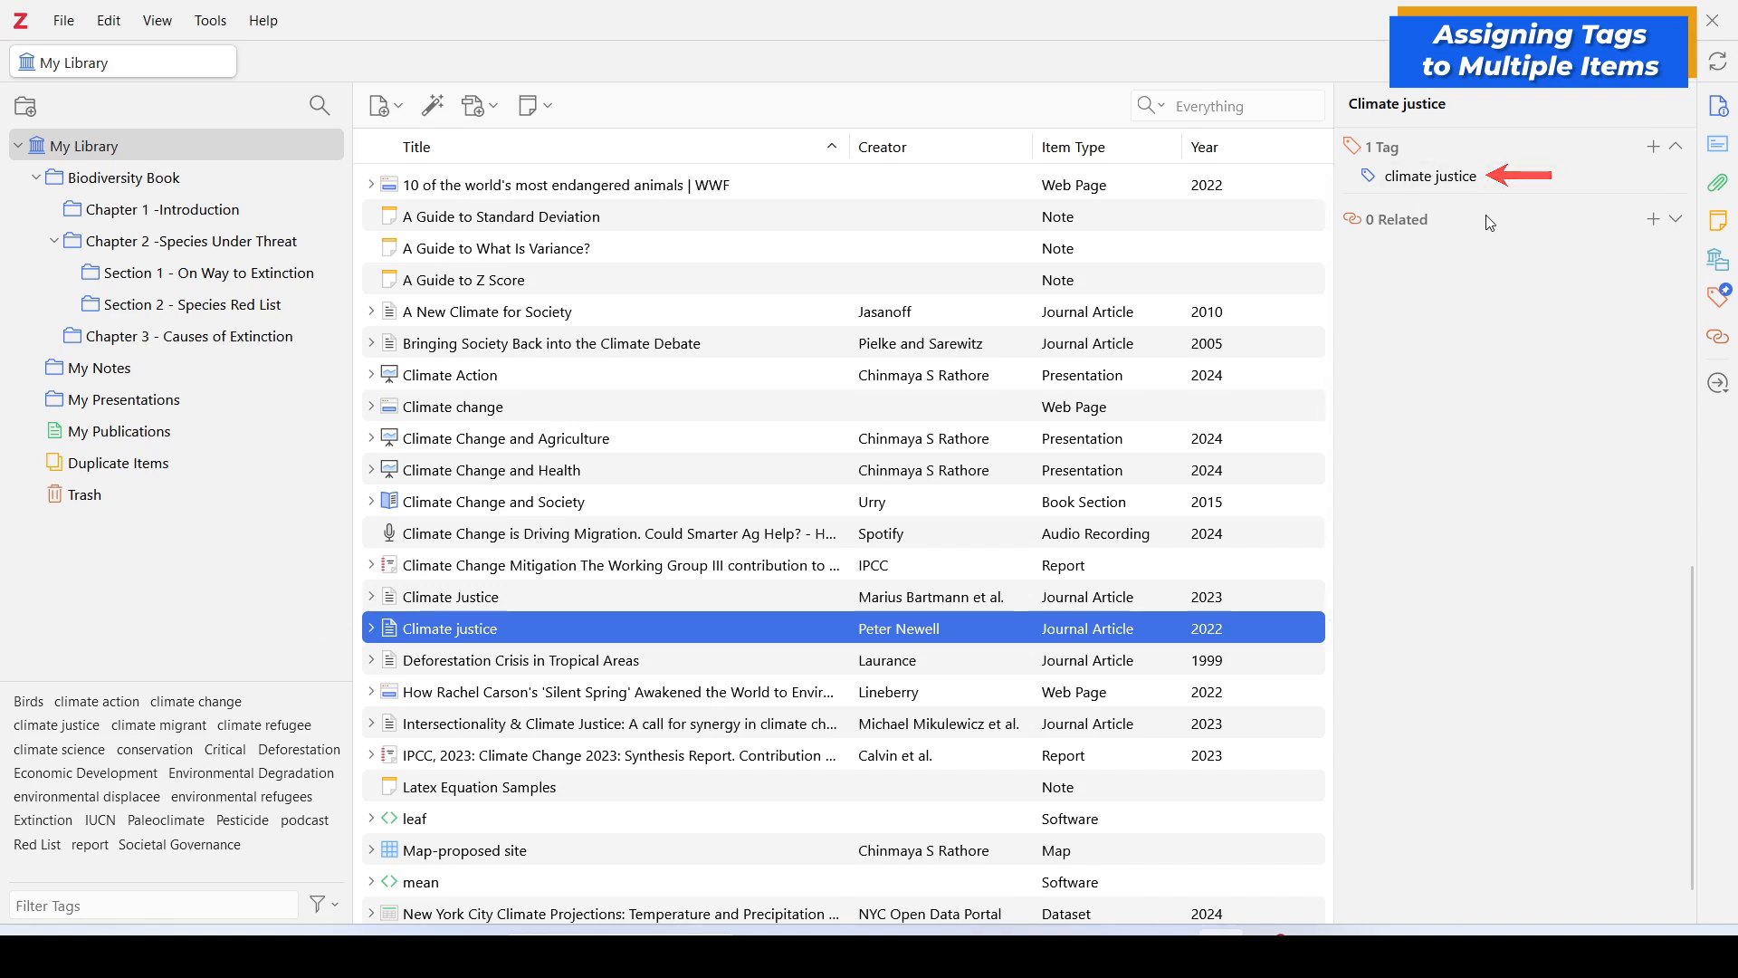
click(757, 479)
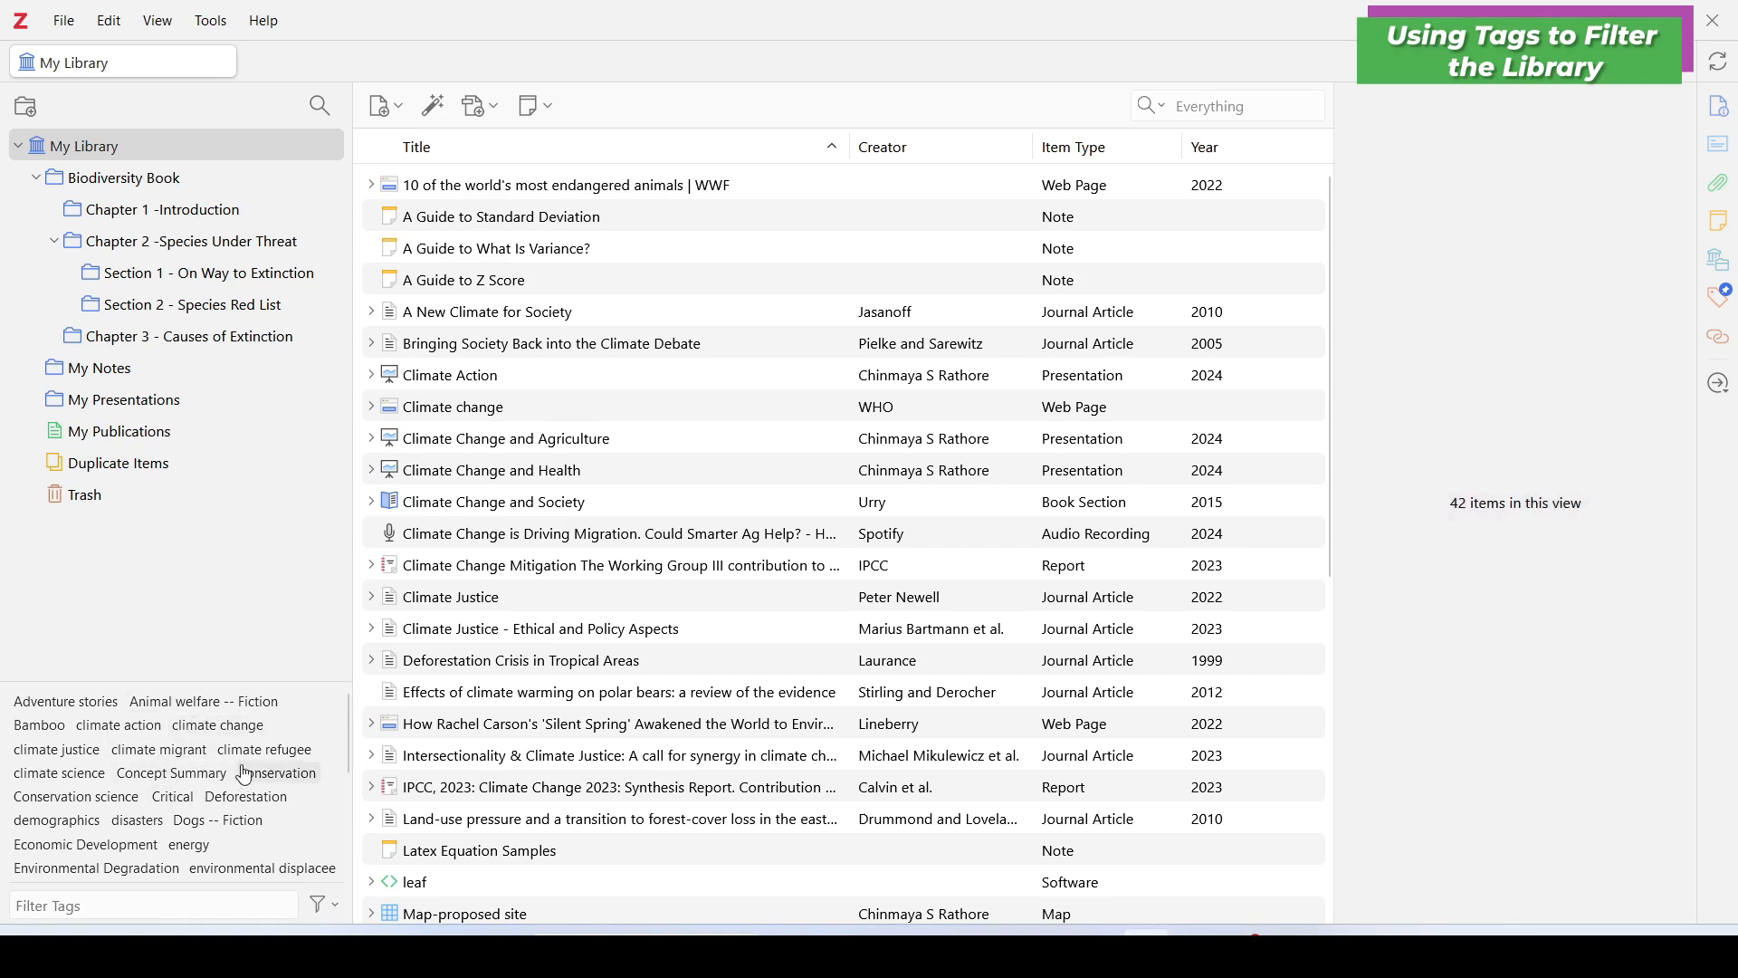
Step: Filter the library to the items tagged "climate change"
click(214, 730)
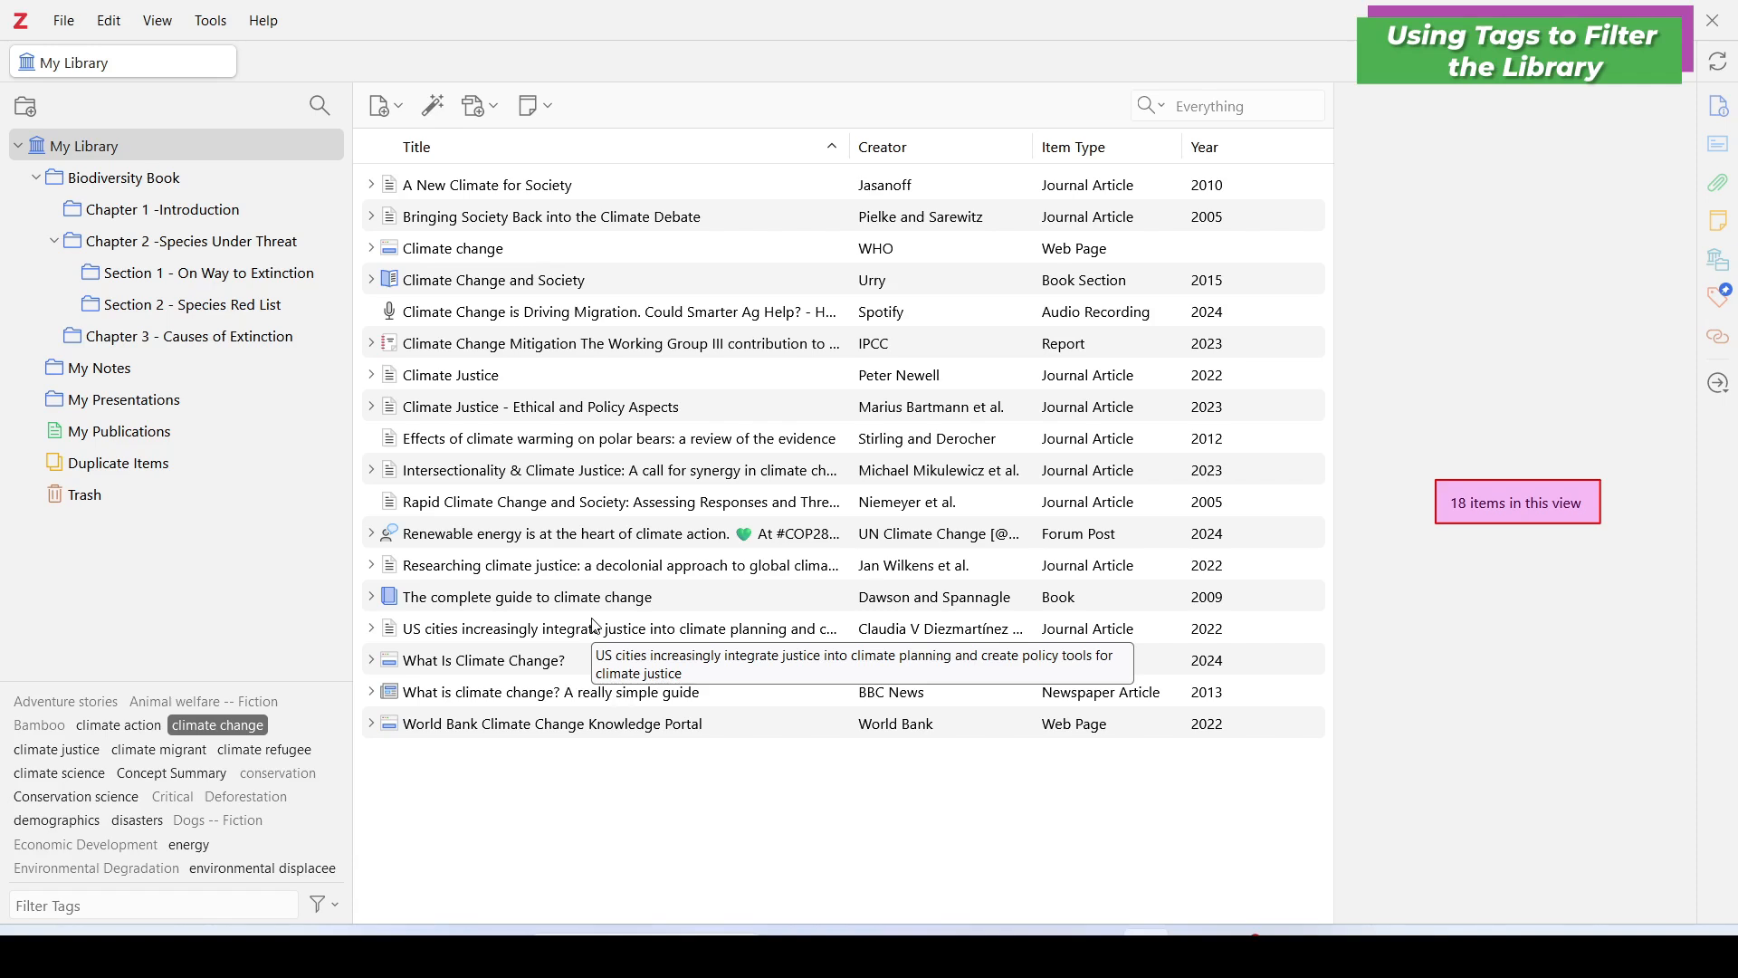
click(564, 227)
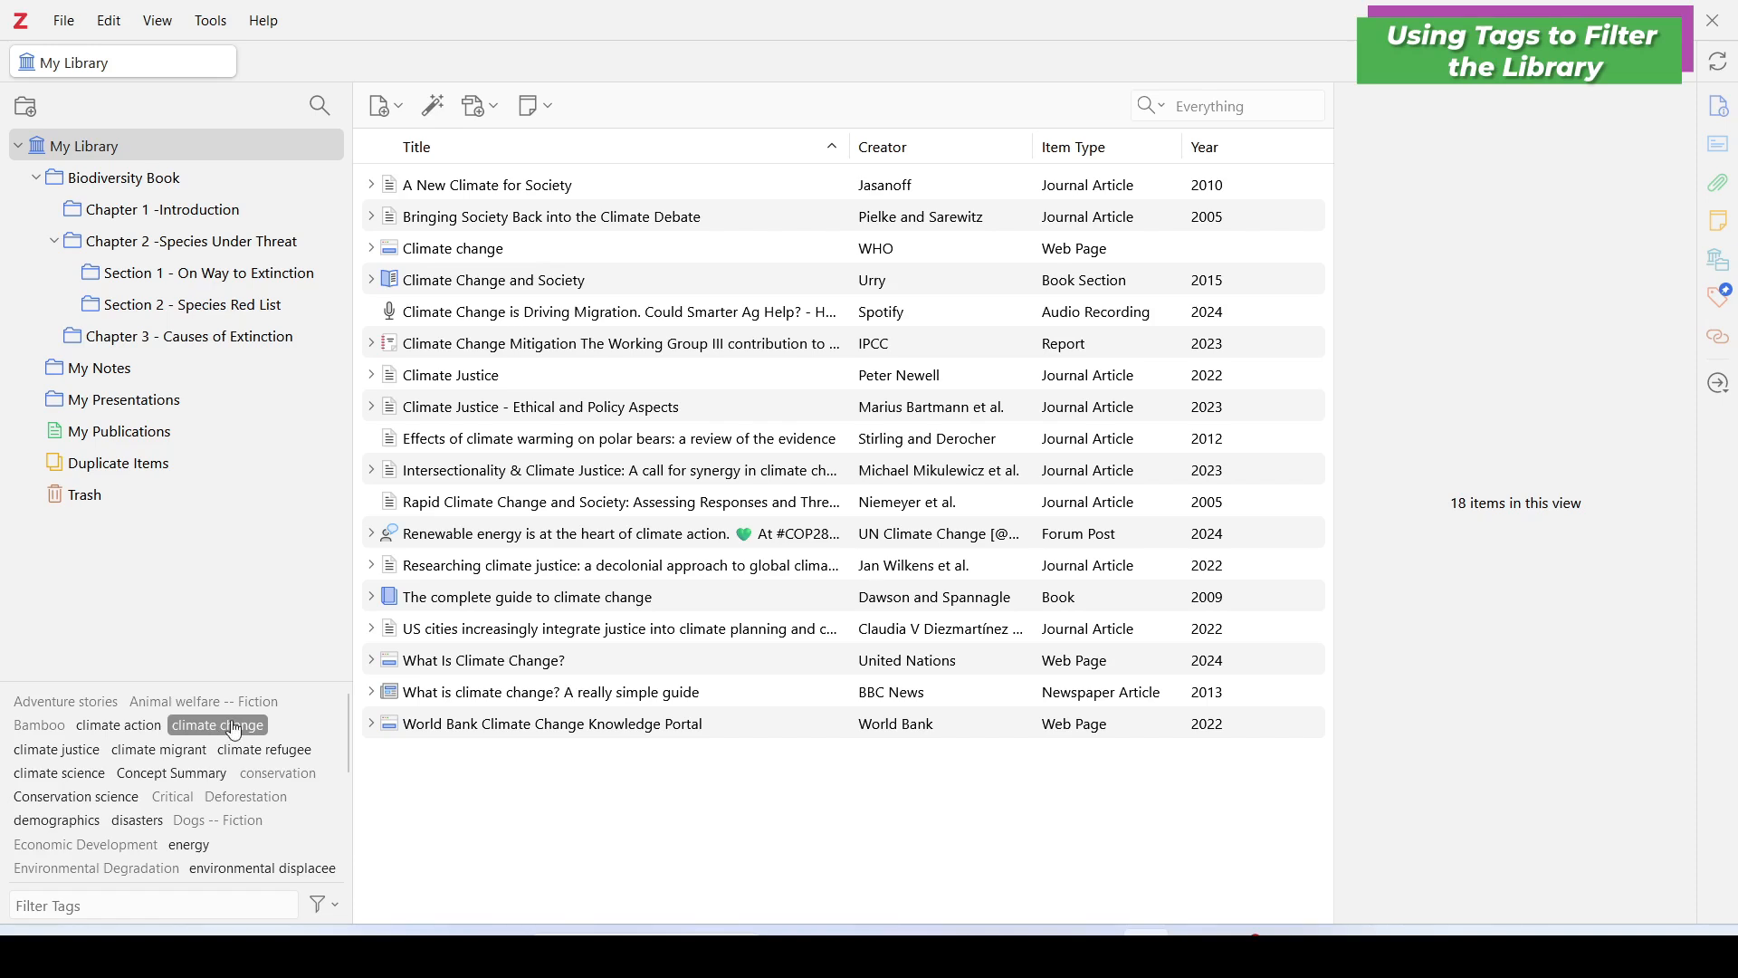
Step: Clear and reapply the "climate change" tag filter, then narrow the library with the tags "climate action" and "climate refugee"
click(234, 729)
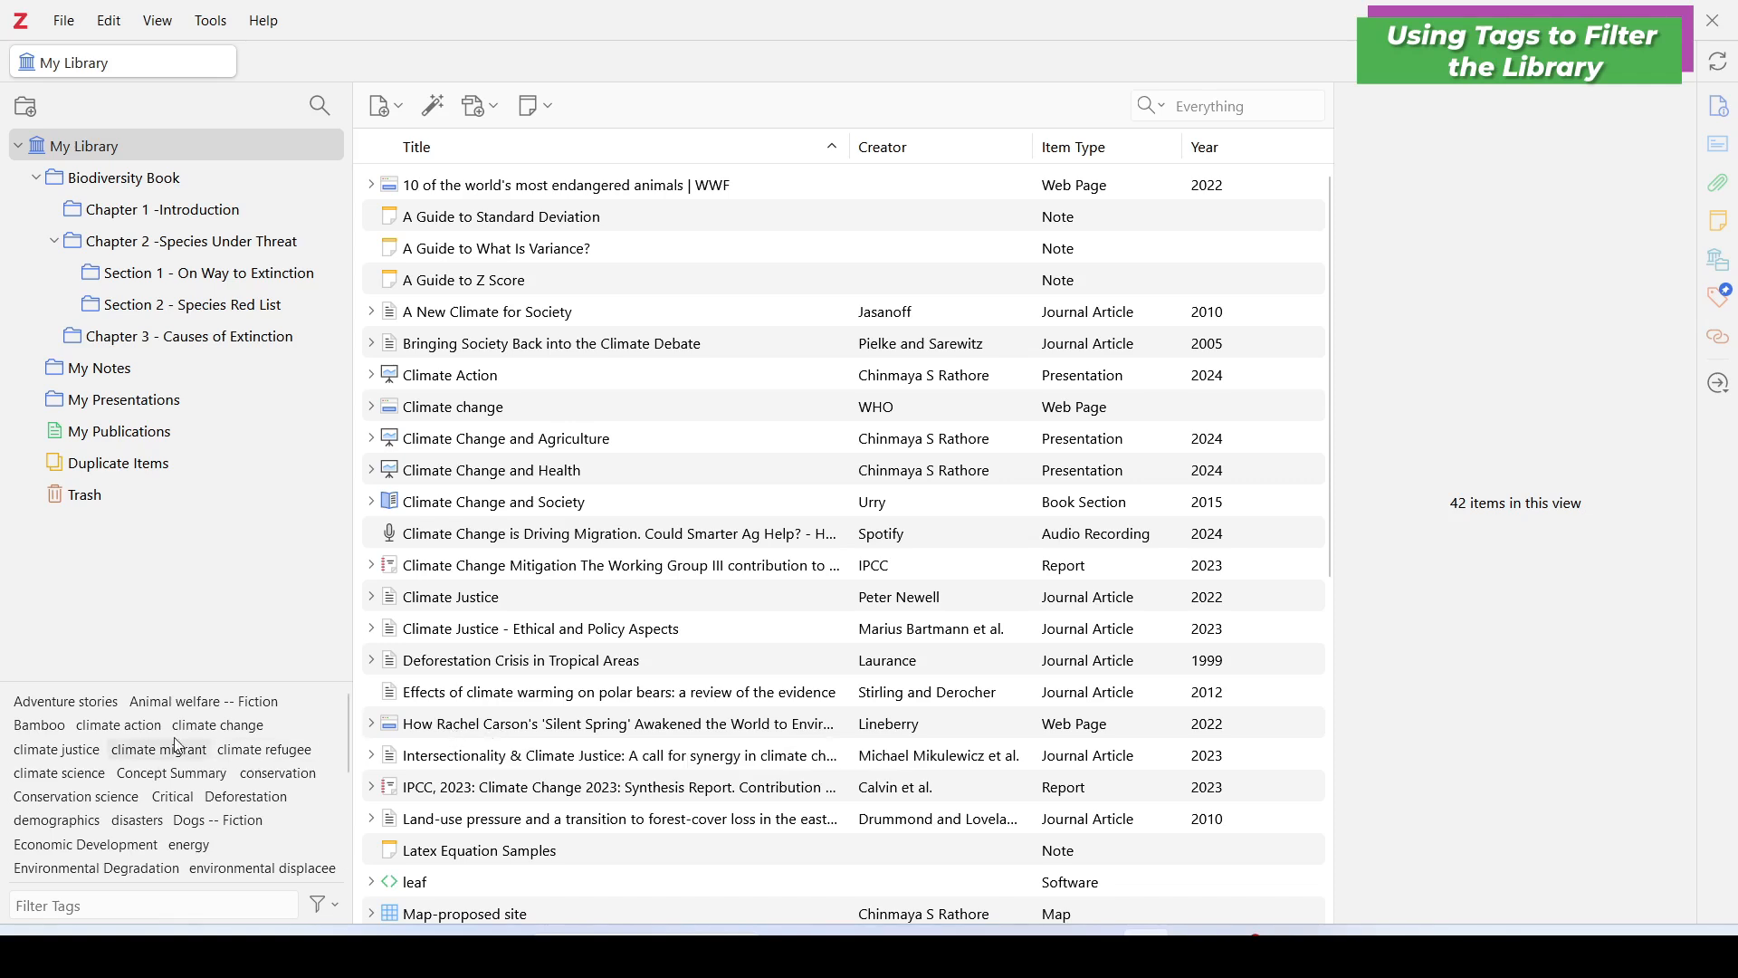
click(222, 732)
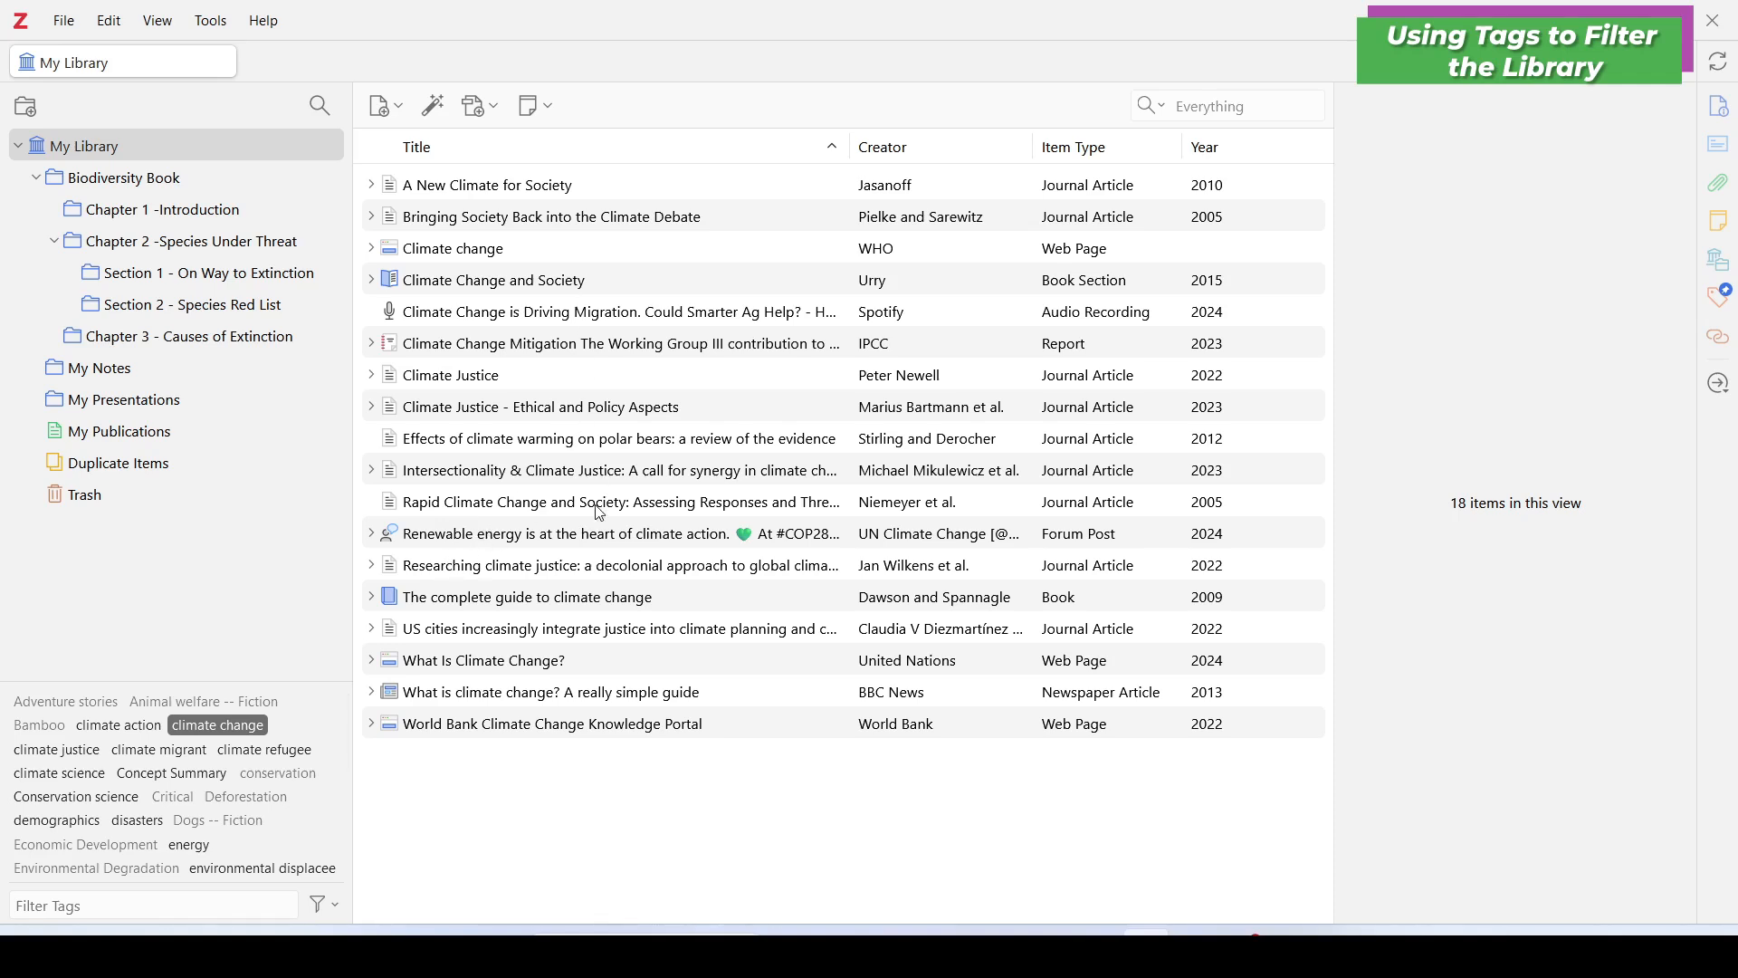
click(138, 738)
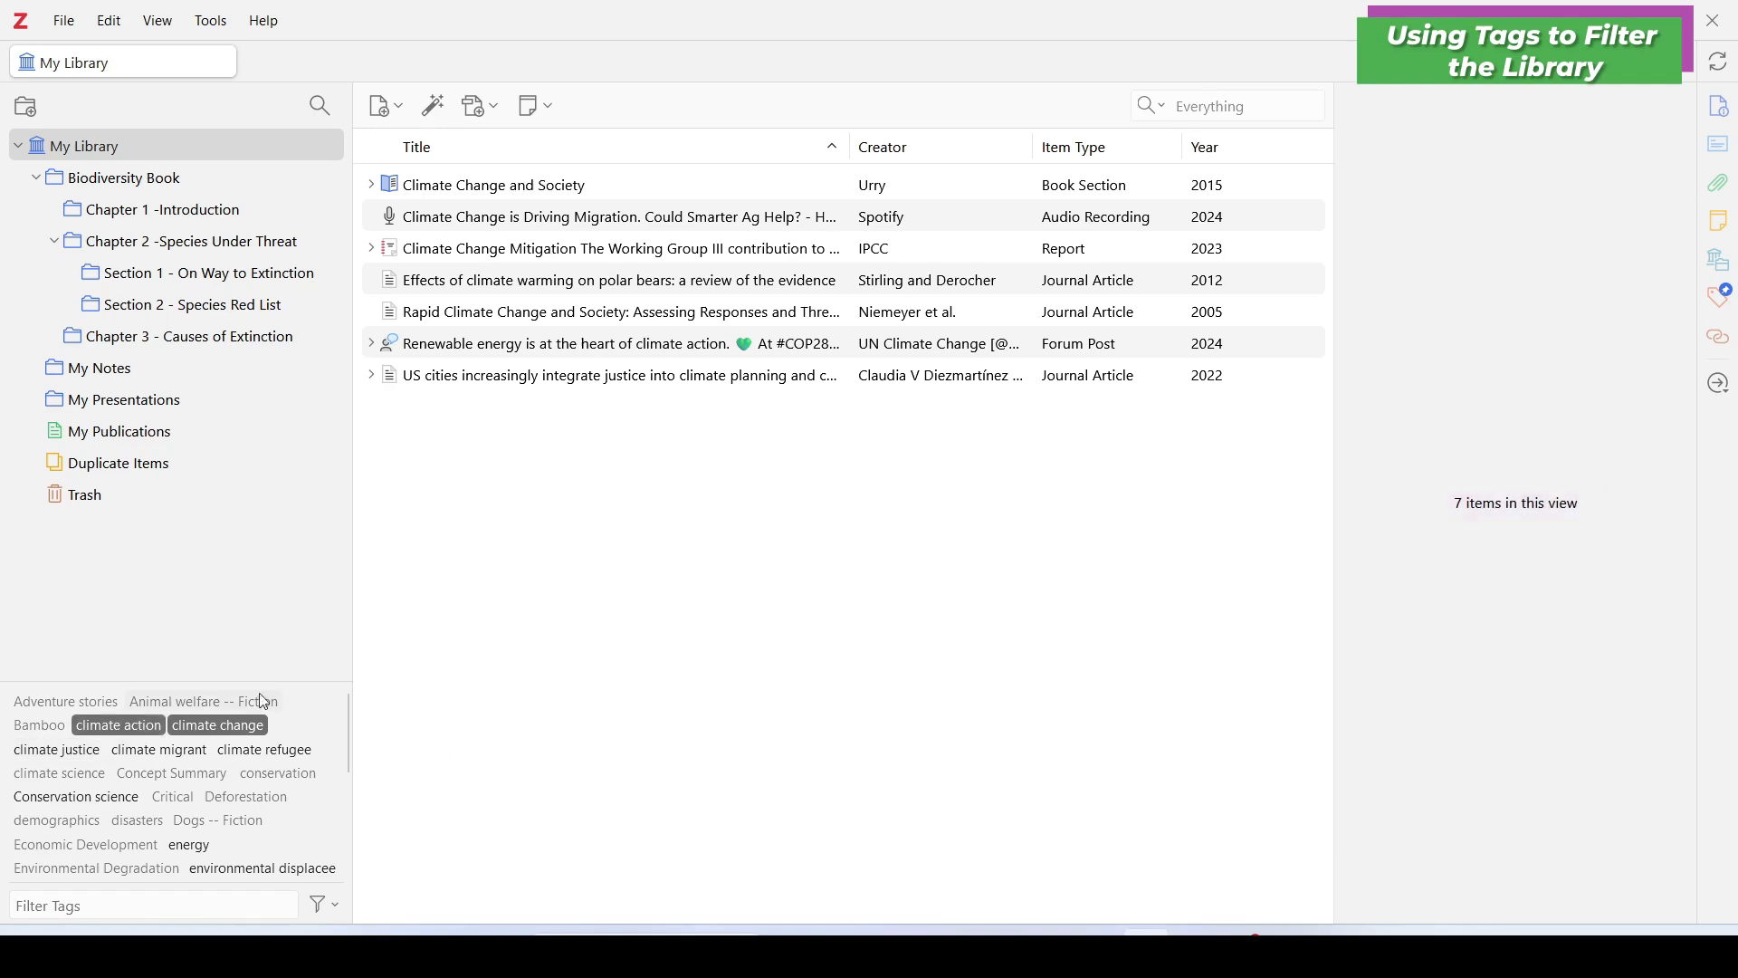
click(255, 762)
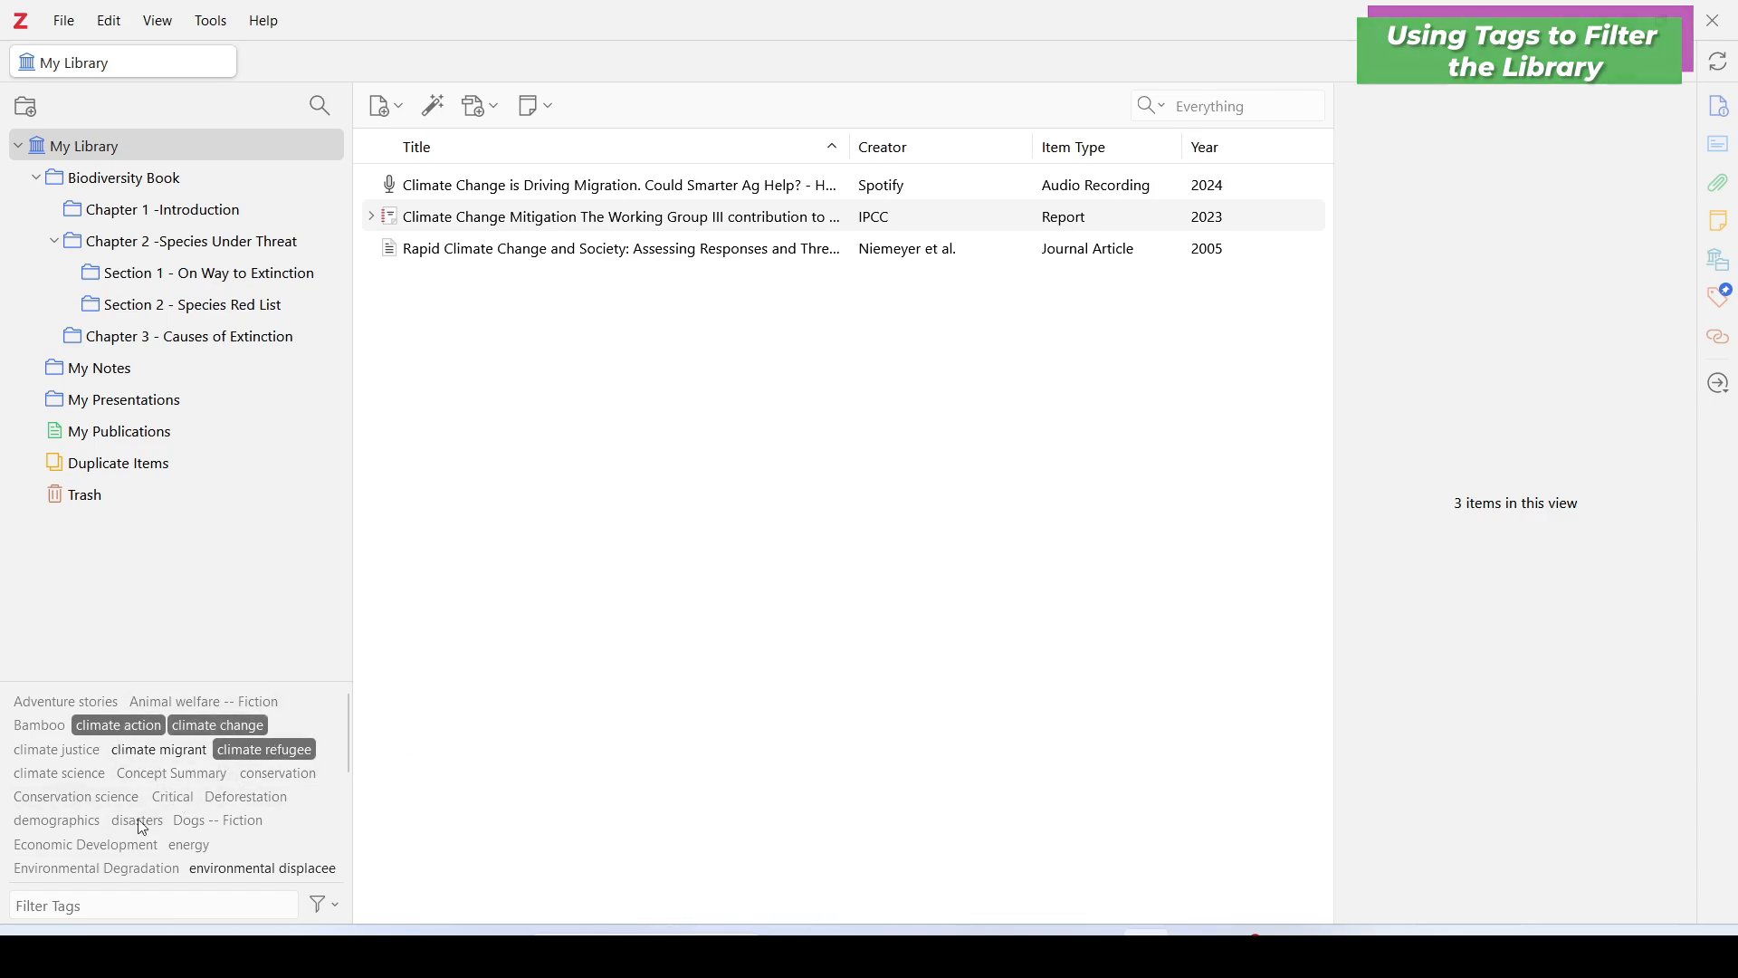
Step: Remove the tags "climate refugee", "climate change" and "climate action" from the library filter one at a time
click(258, 761)
click(224, 730)
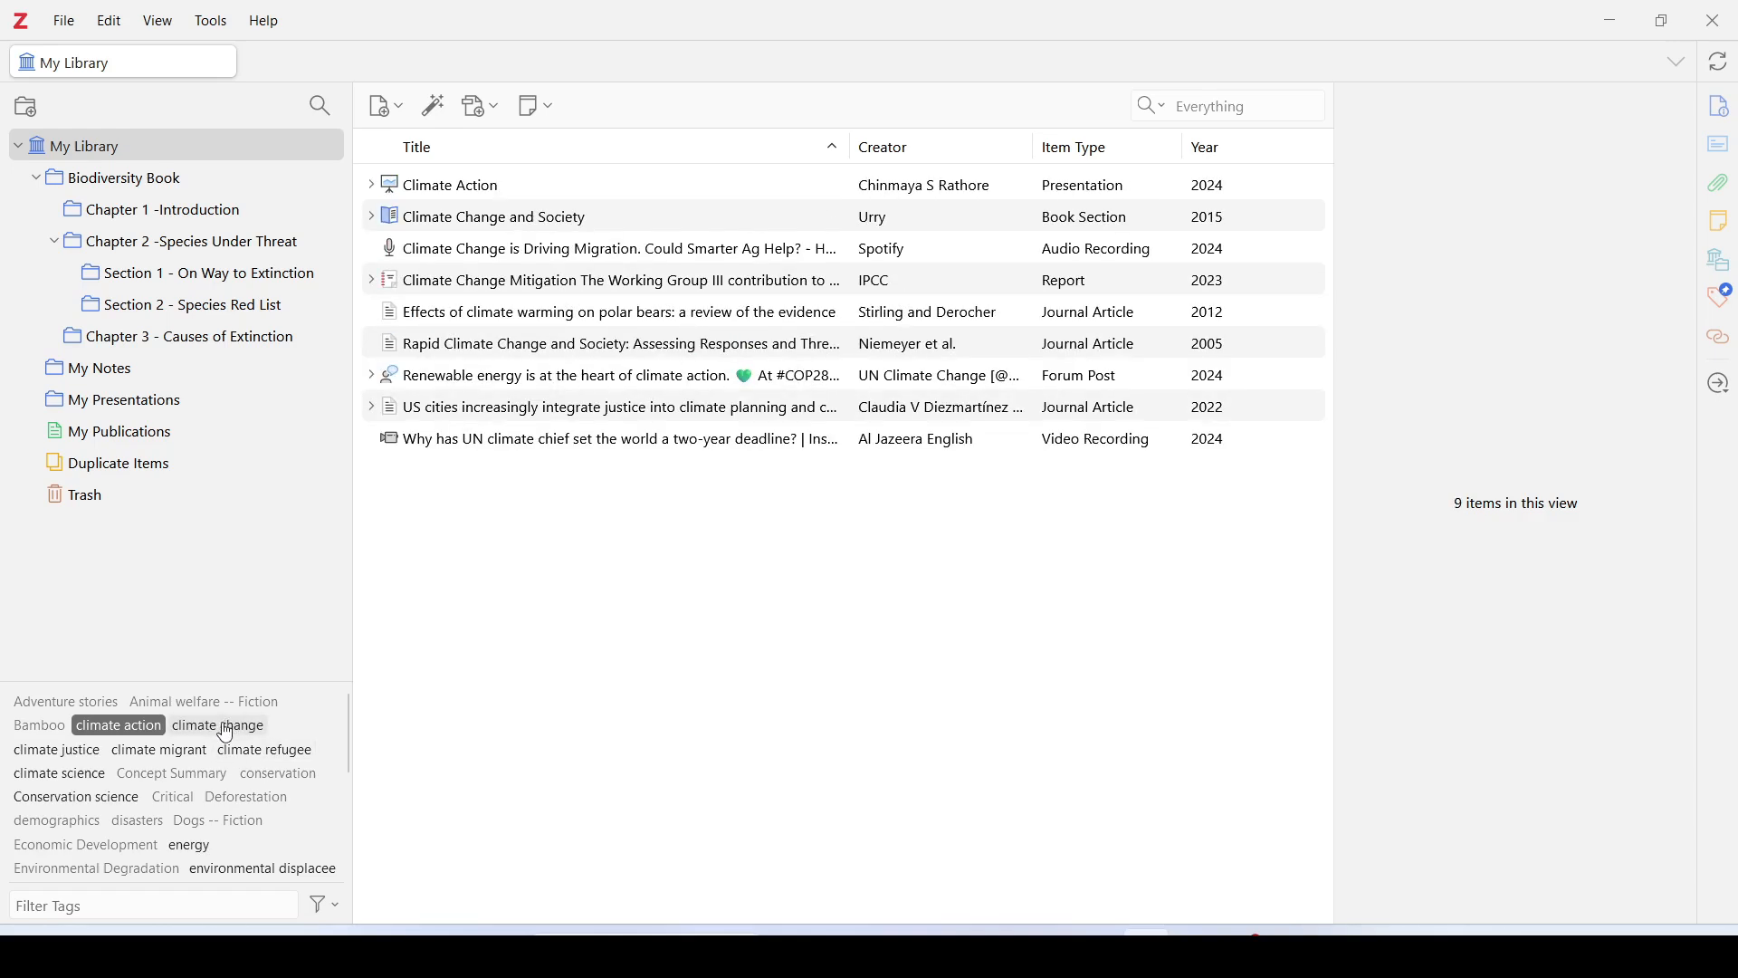
click(140, 730)
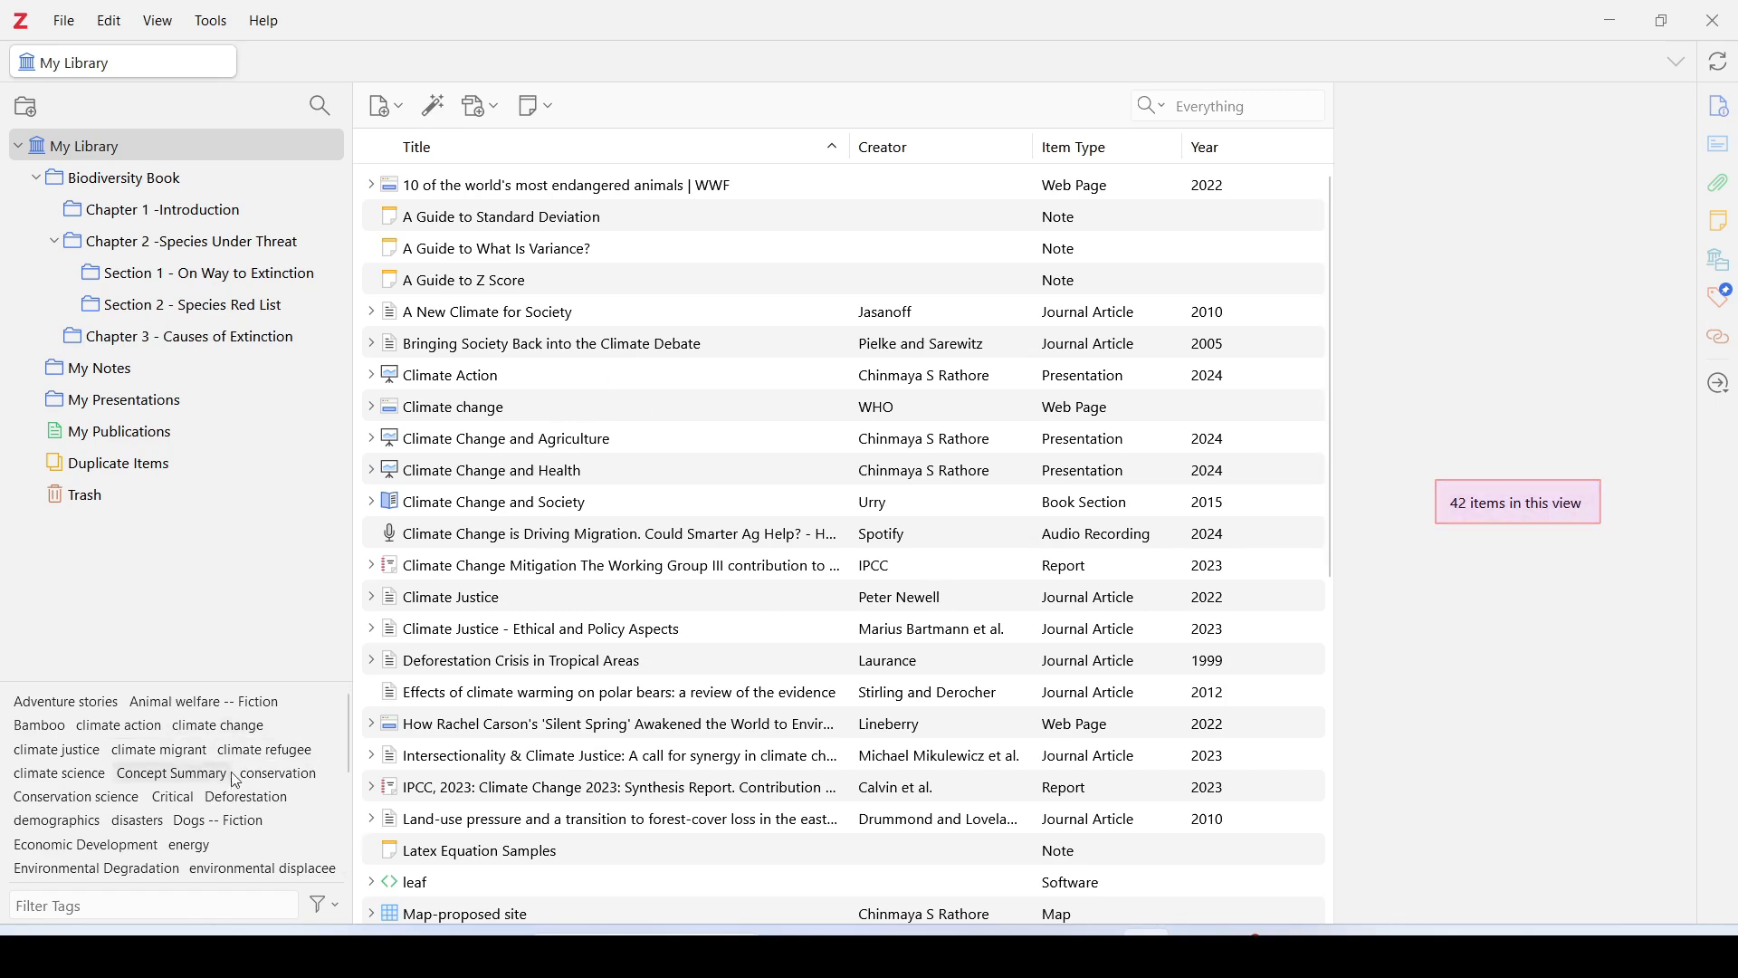
Step: Filter the library by "climate change", "climate action" and "climate refugee" together, then deselect all tags at once
click(220, 731)
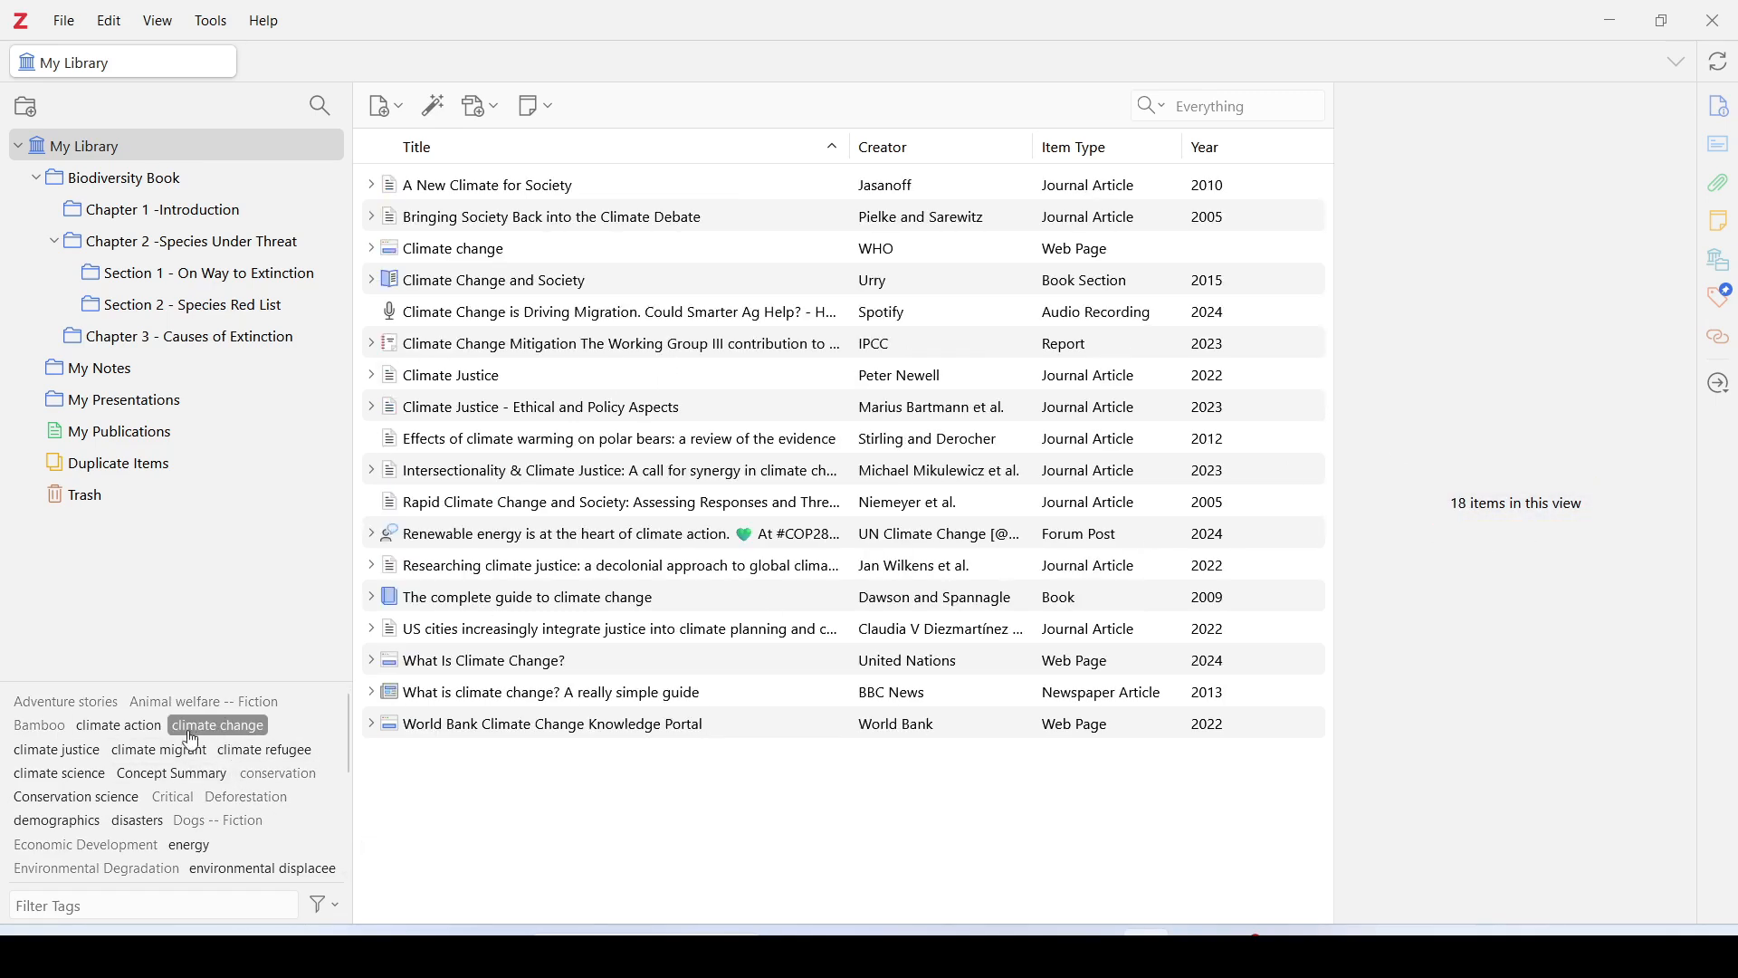
click(118, 726)
click(272, 757)
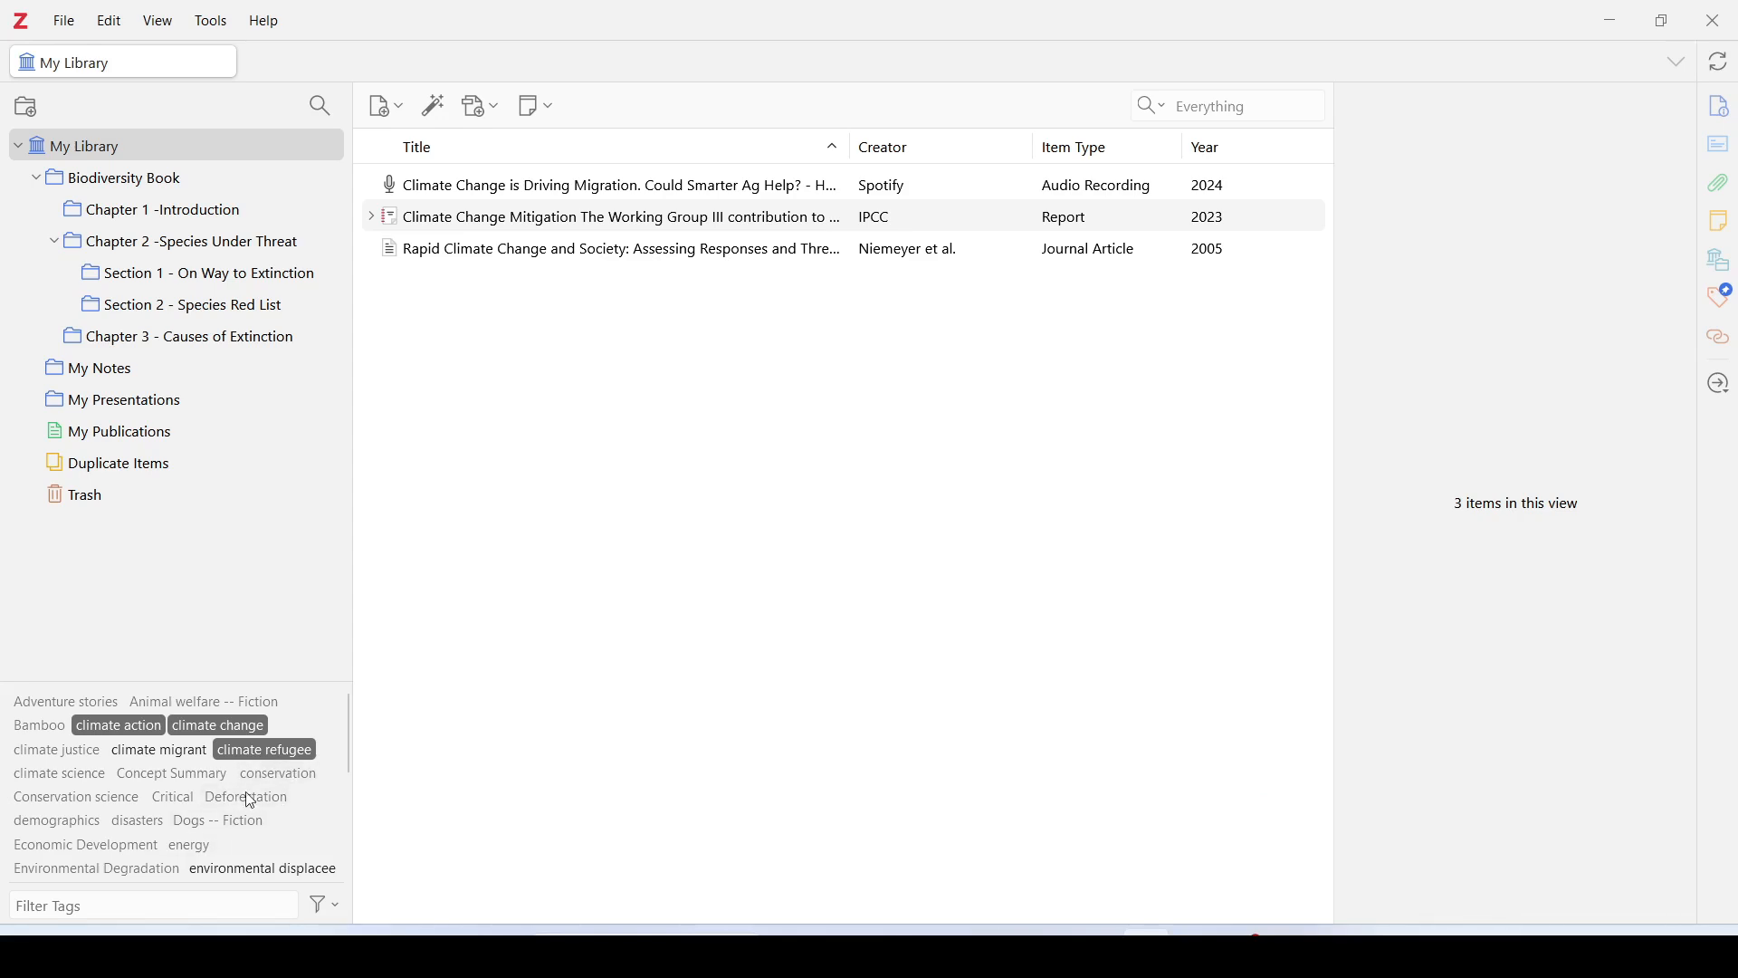
click(333, 905)
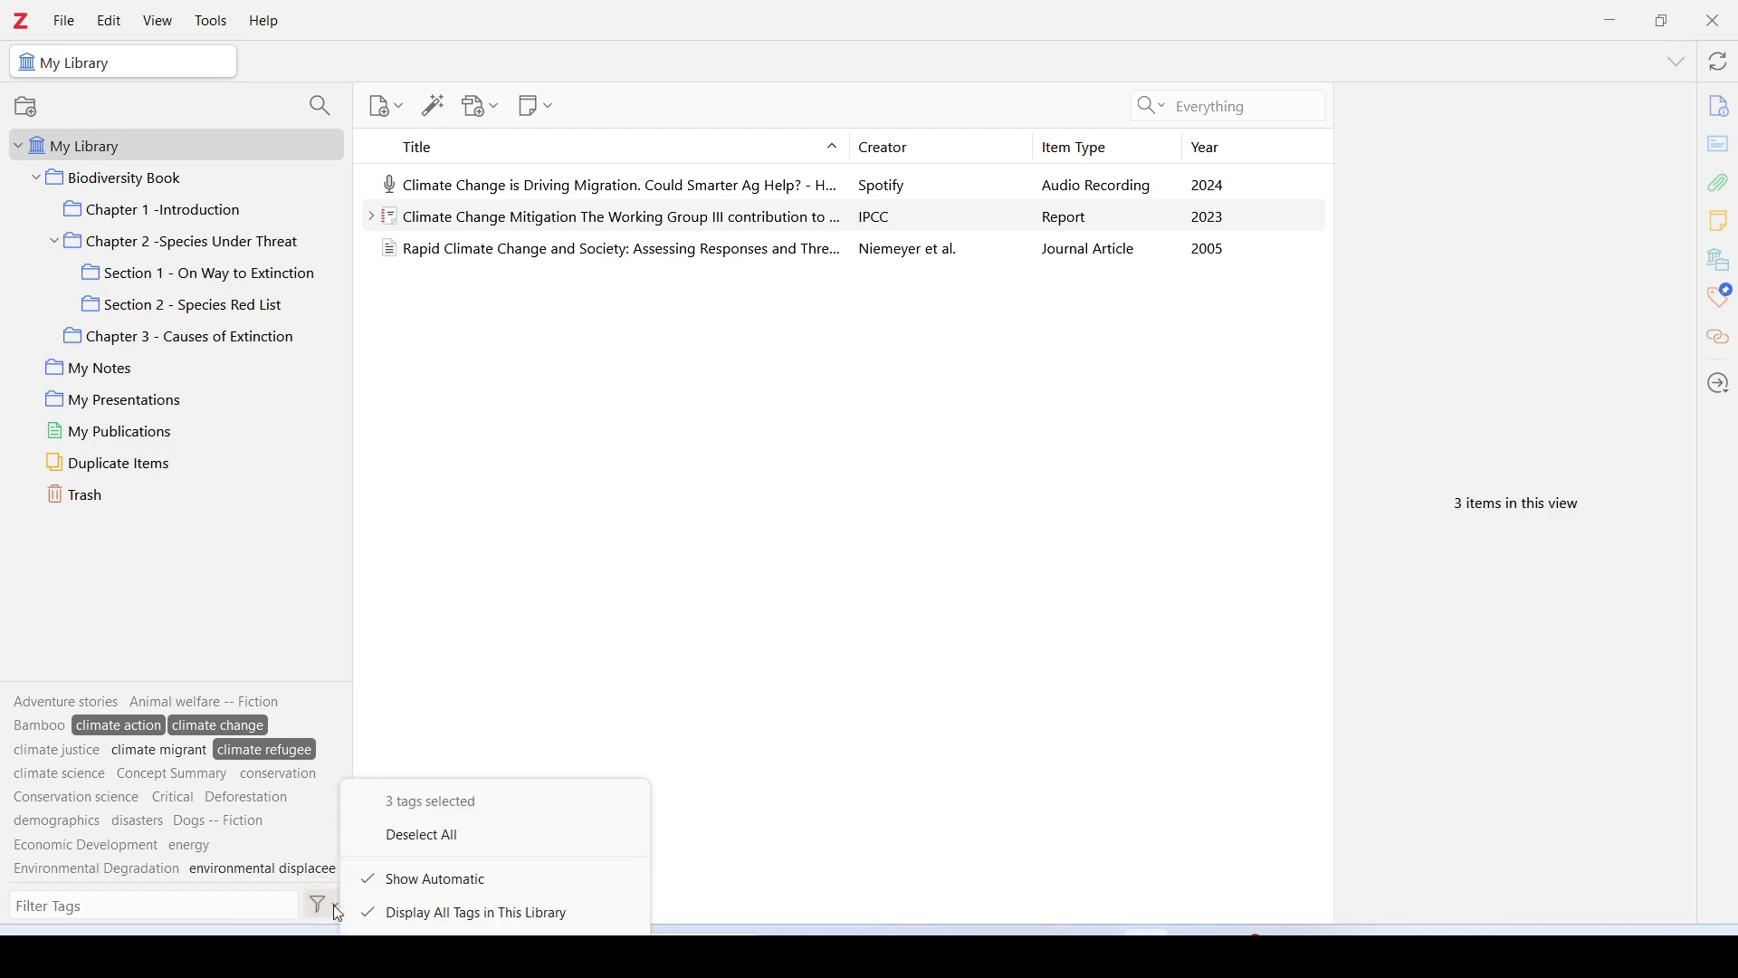
click(489, 842)
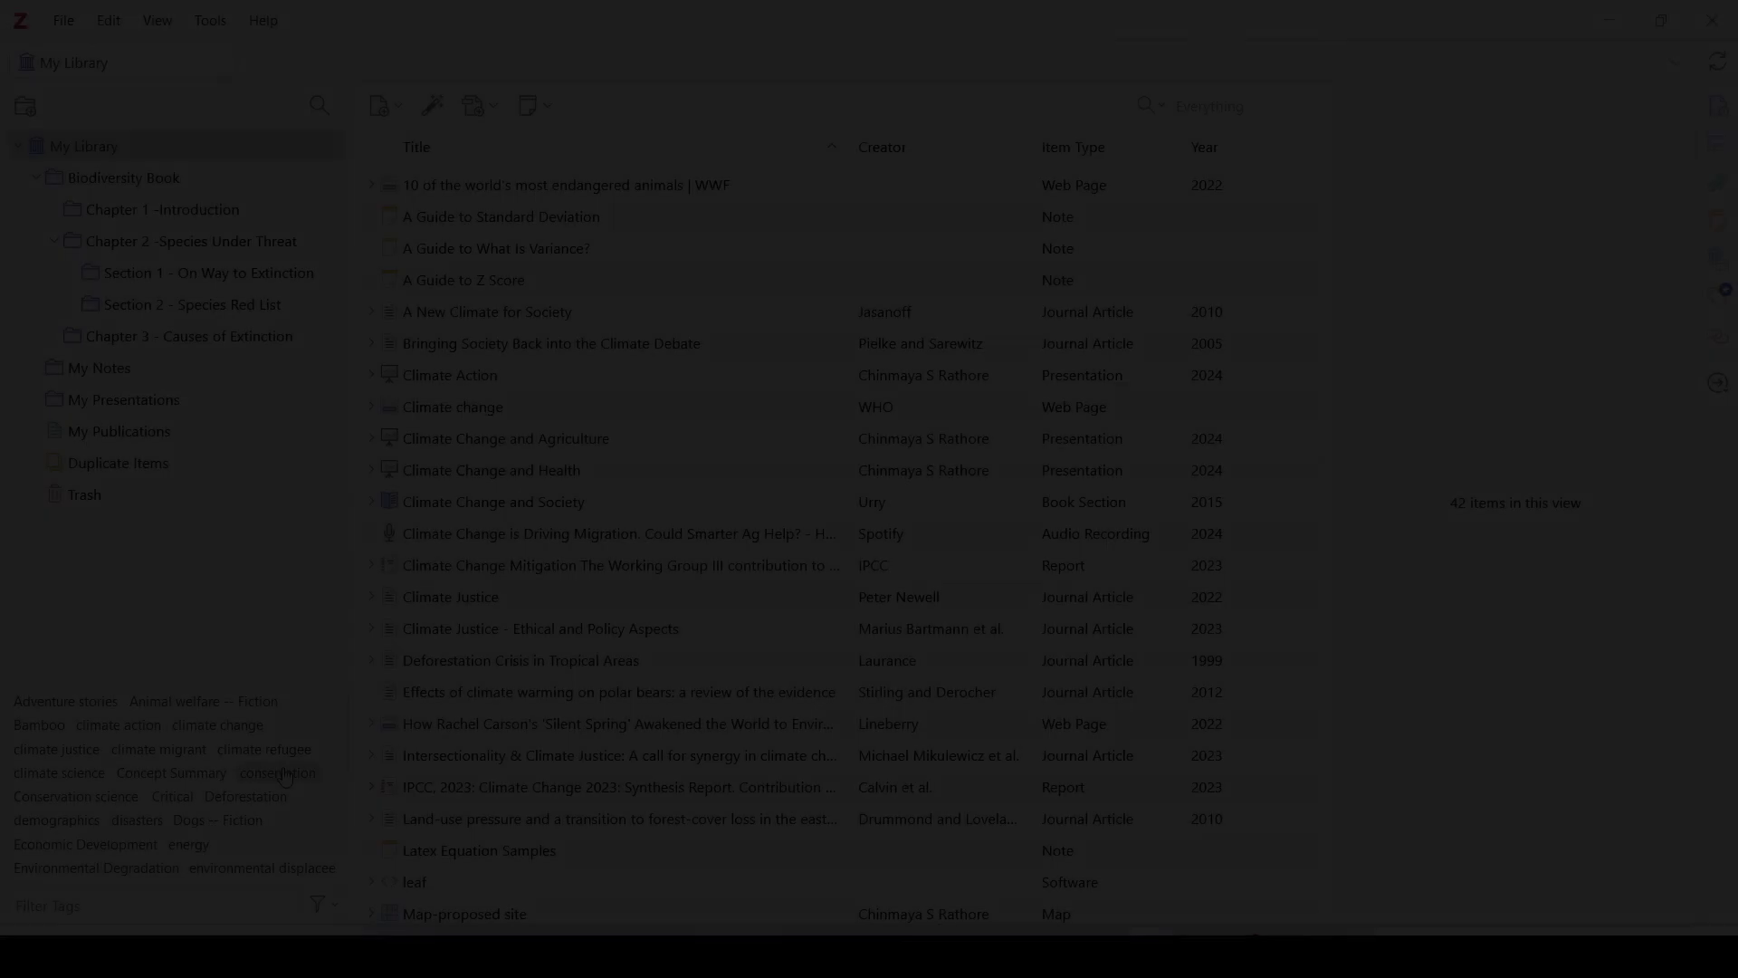
Step: Browse the library's tag list and narrow it to the tags containing "climate"
scroll(294, 762, down, 3)
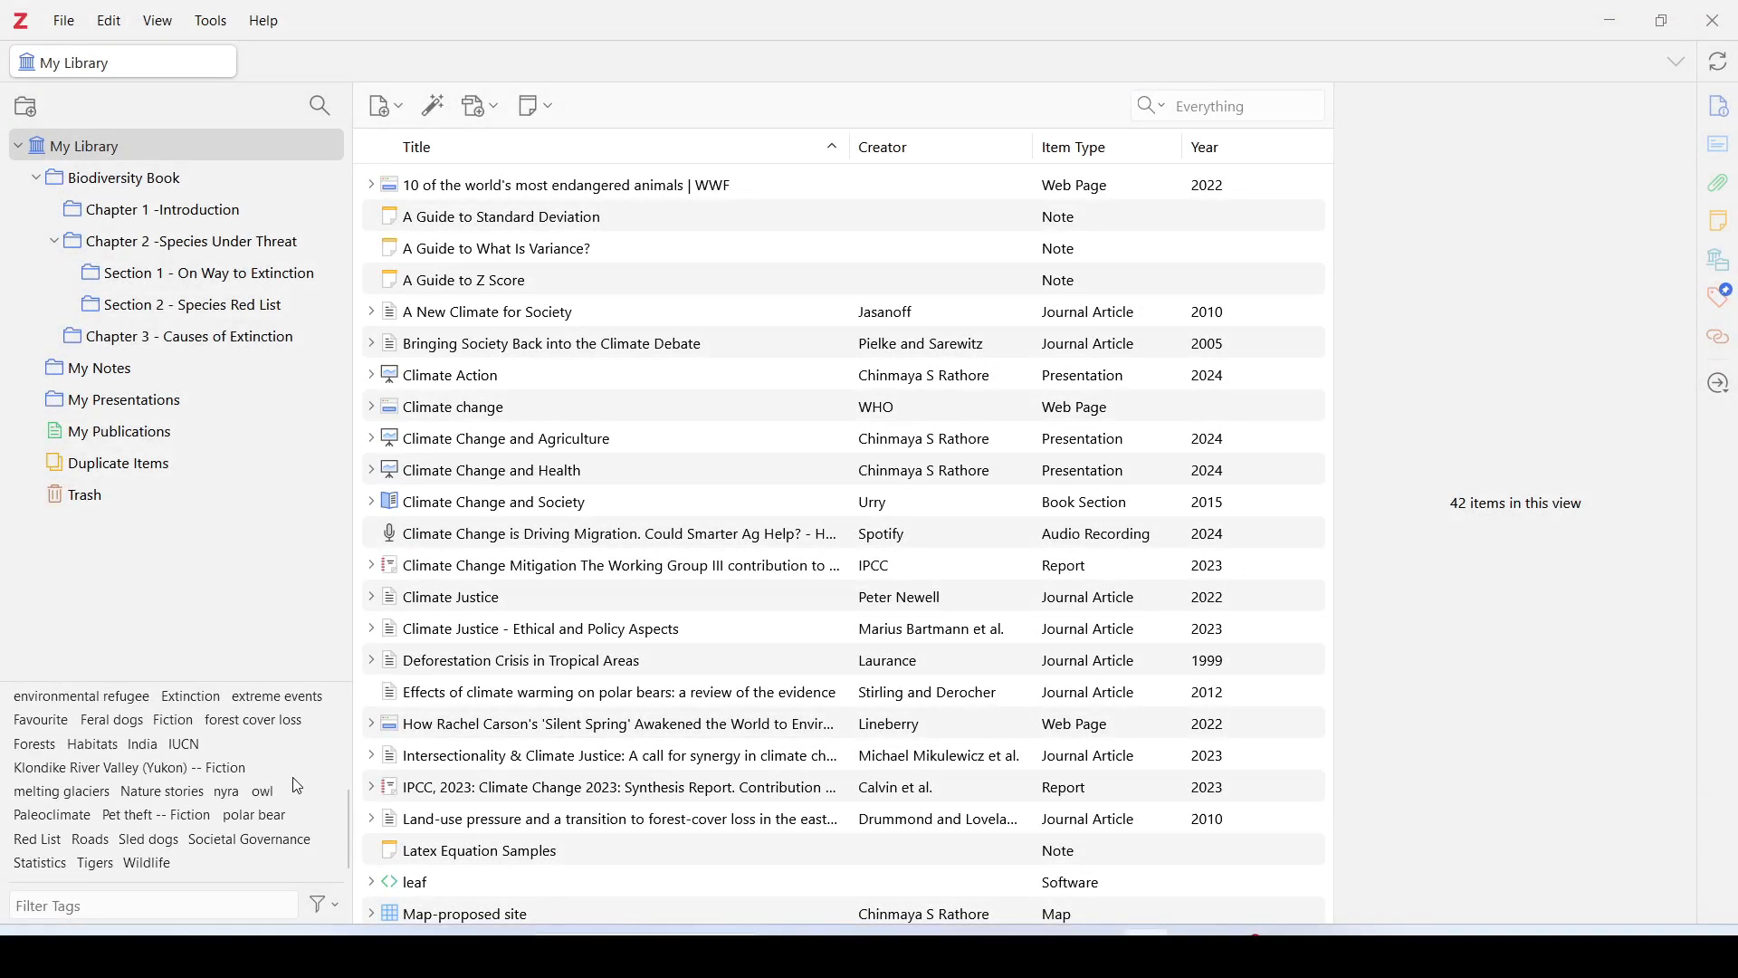
scroll(292, 785, up, 3)
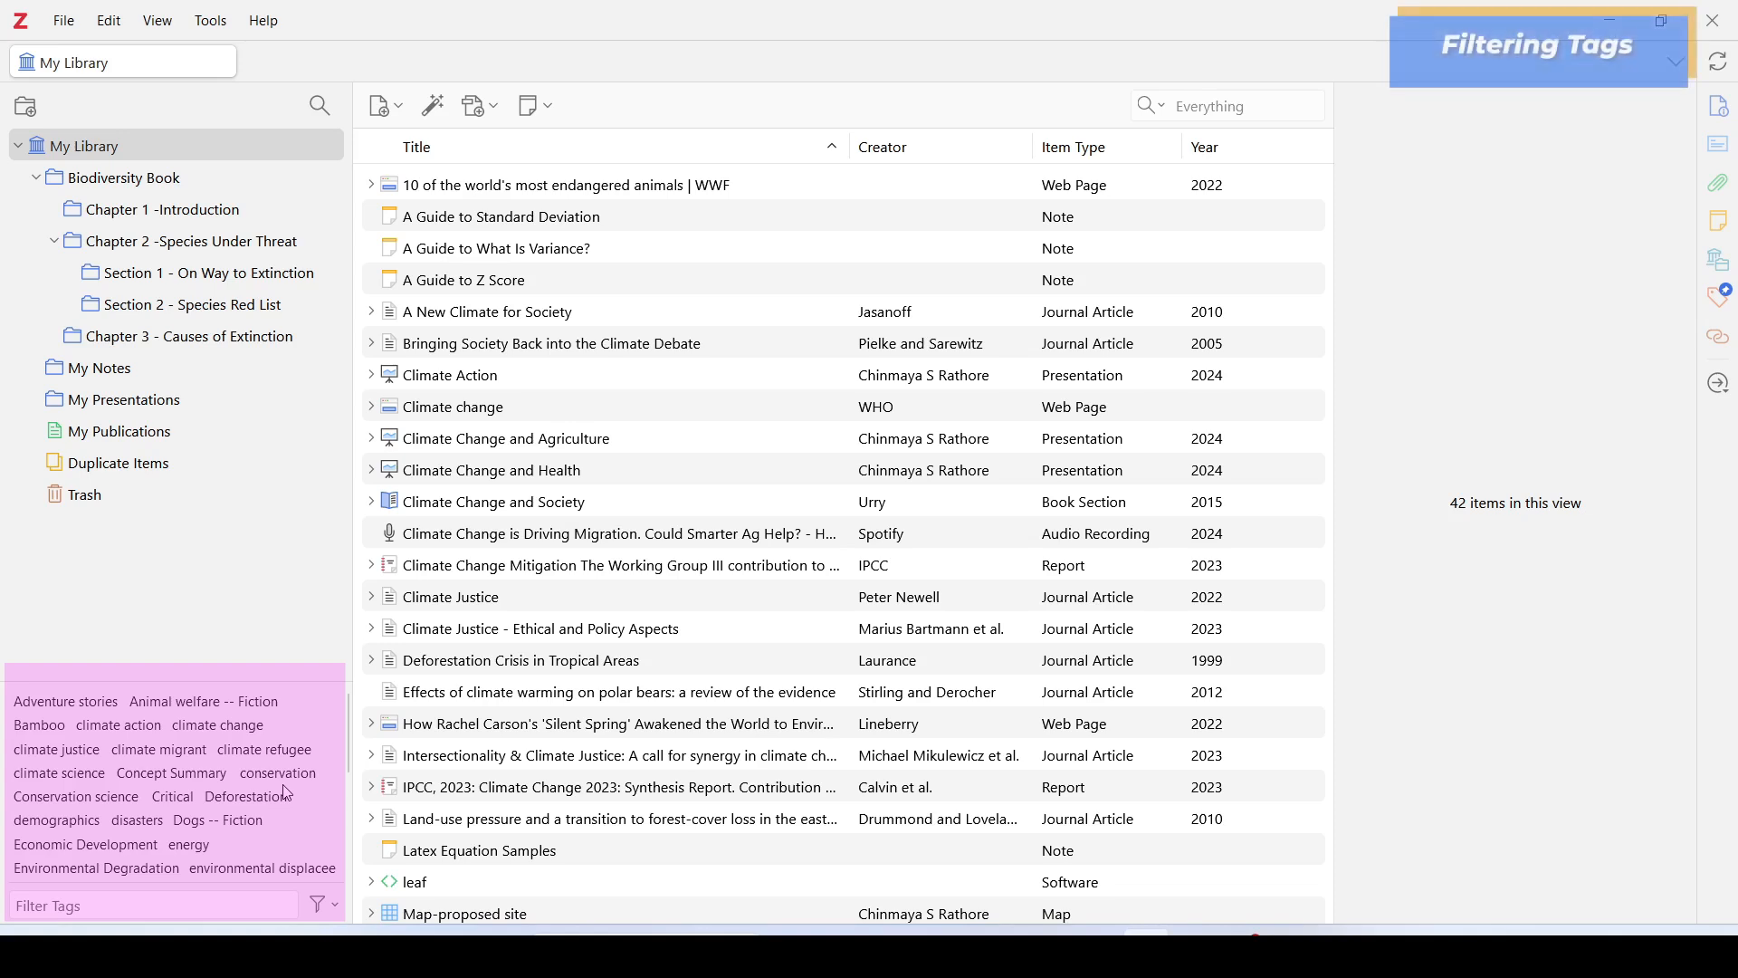
scroll(288, 795, down, 3)
scroll(288, 806, up, 3)
scroll(284, 820, down, 3)
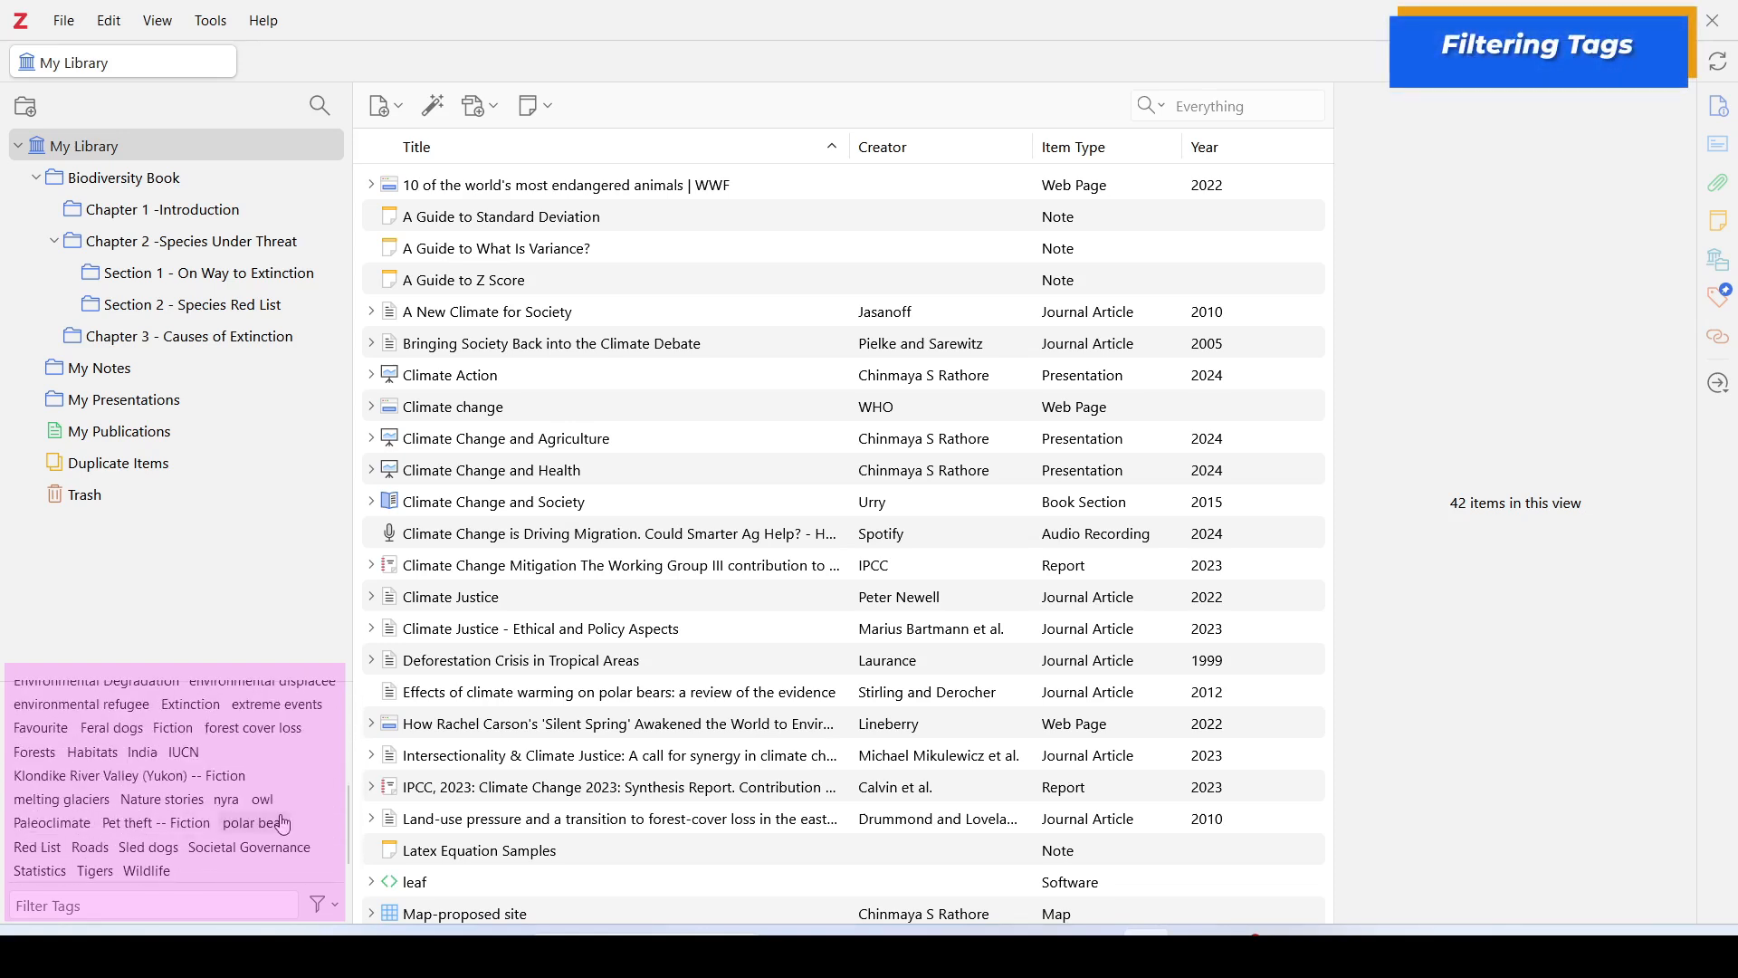
scroll(288, 822, up, 3)
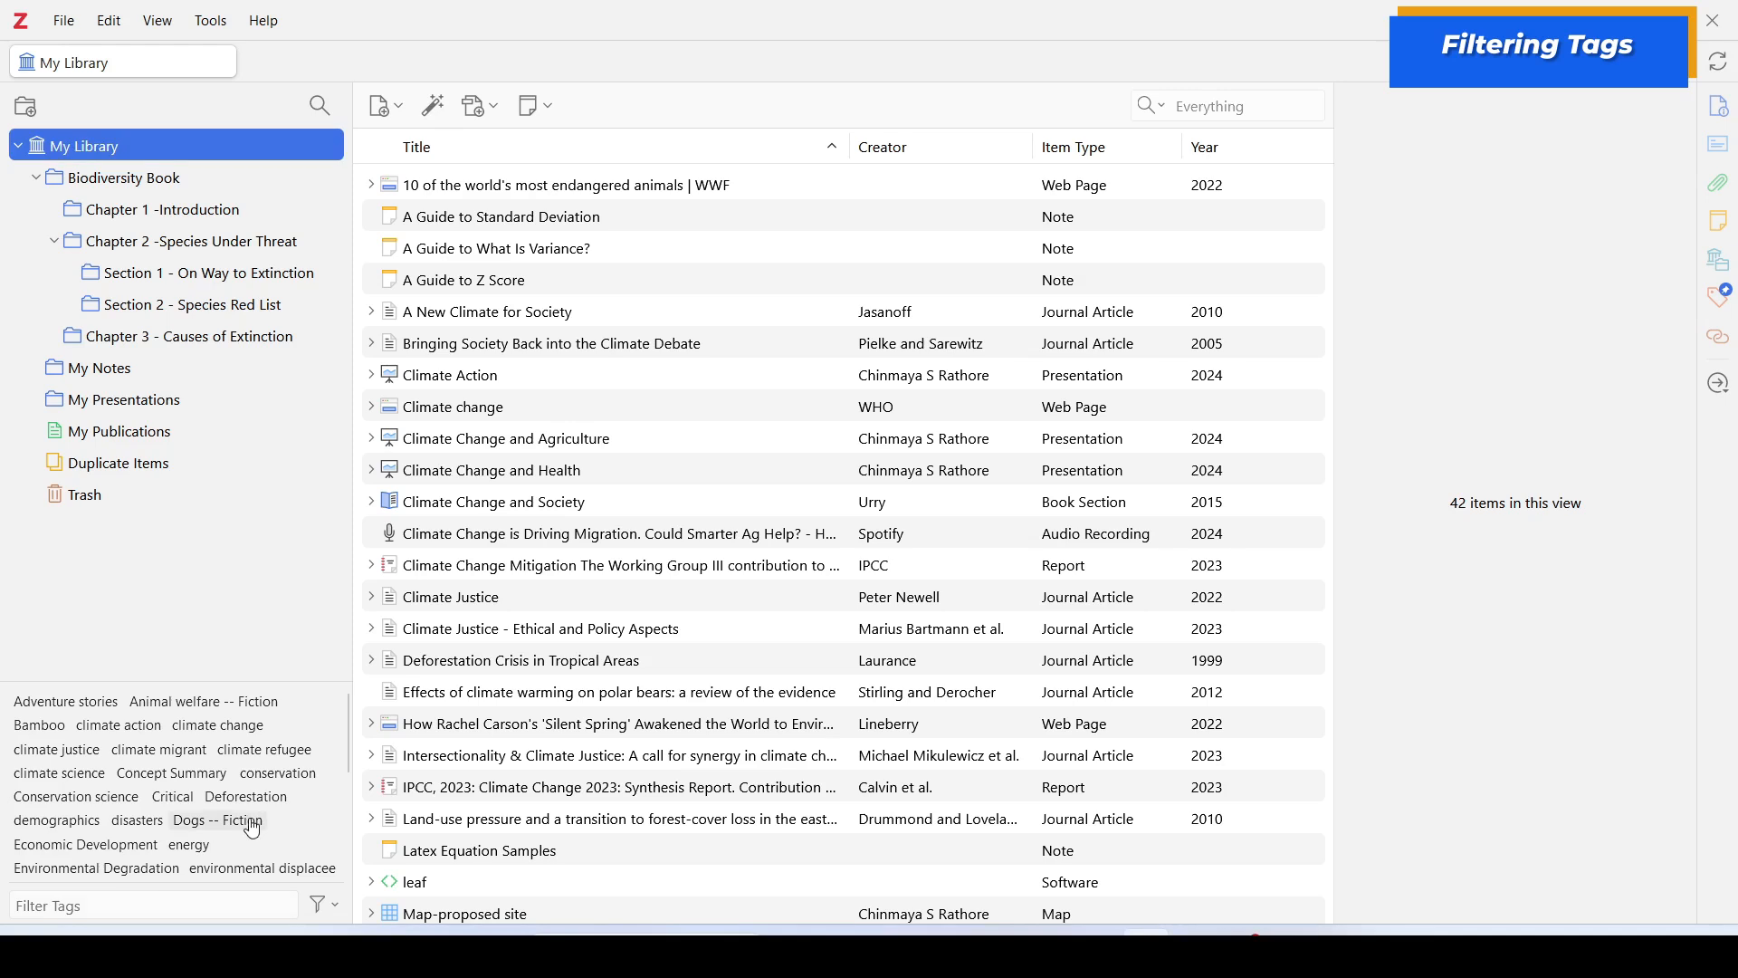
click(97, 906)
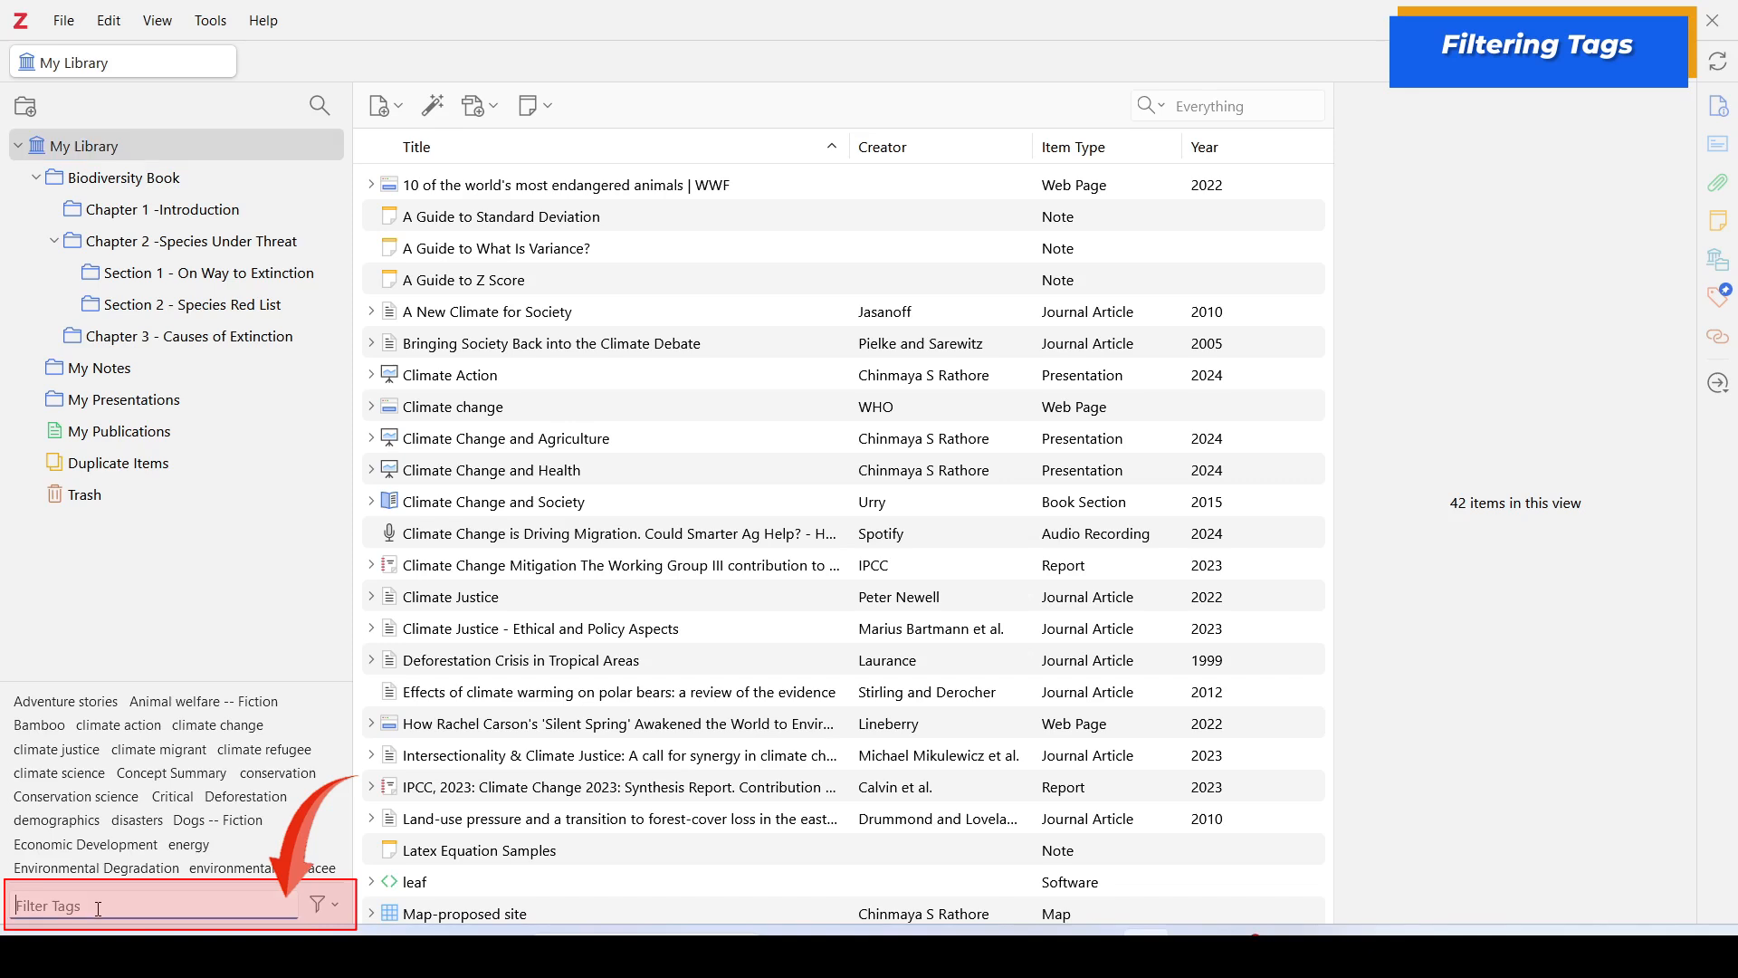
text(climate)
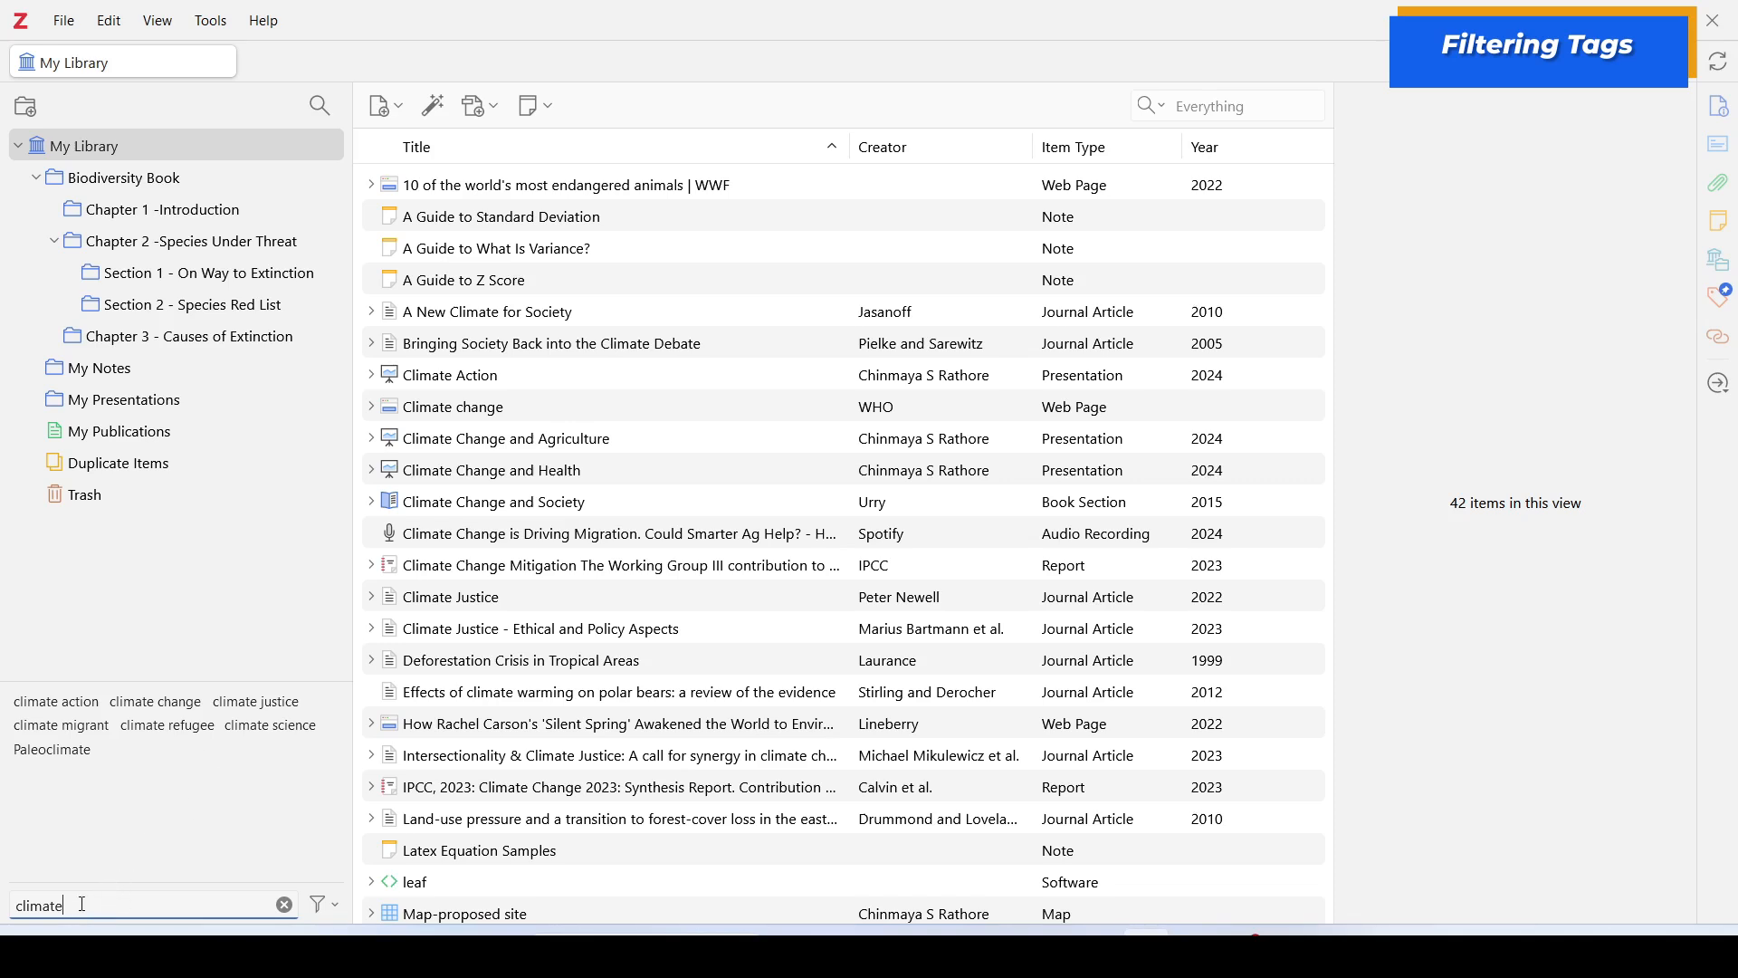
Step: Narrow the tag list to tags containing "forest" instead, then clear the tag filter
click(284, 906)
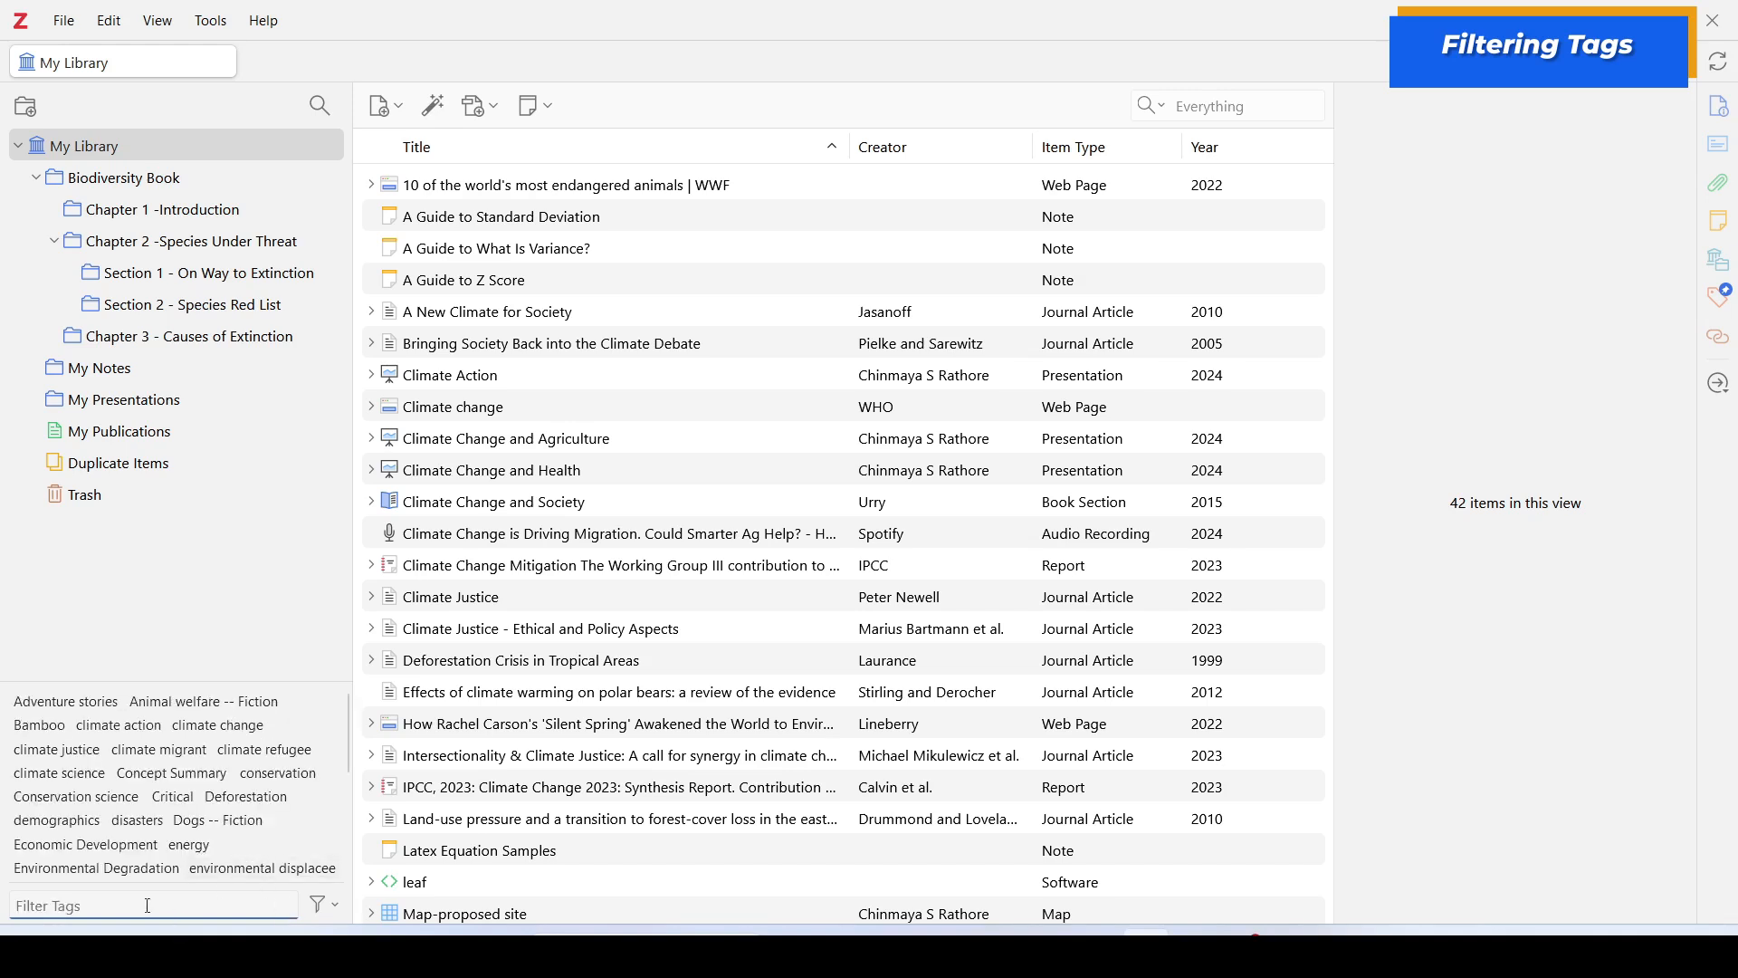
text(forest)
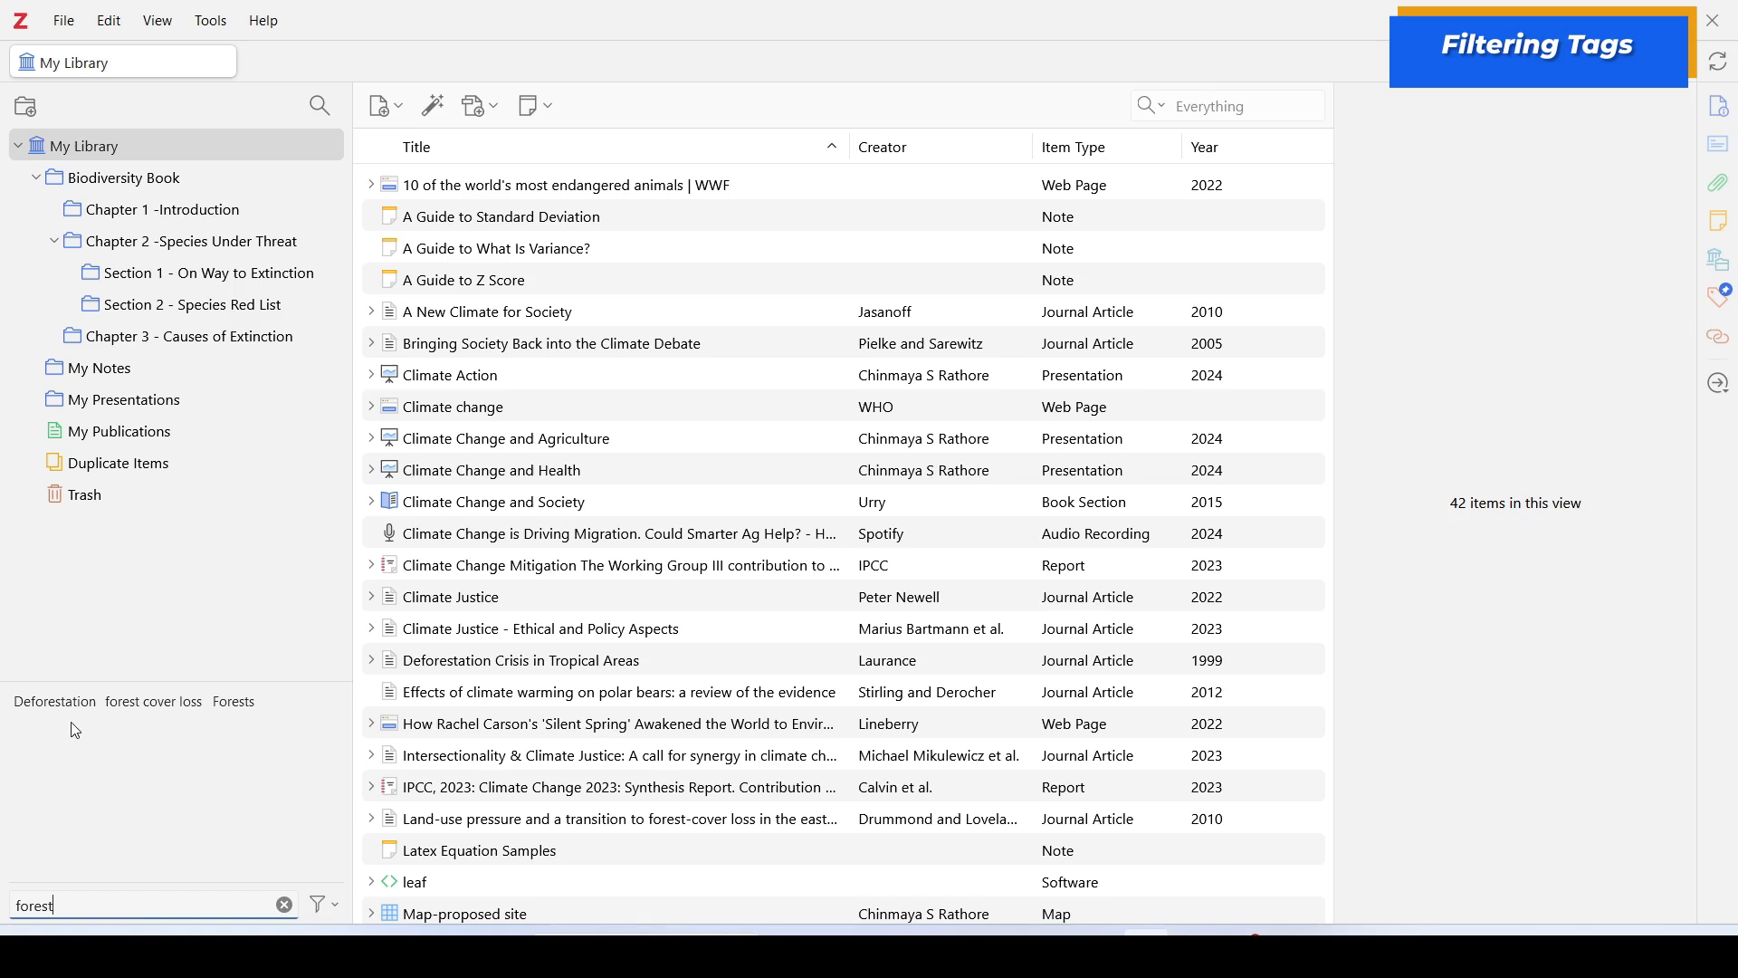
drag(63, 906, 2, 910)
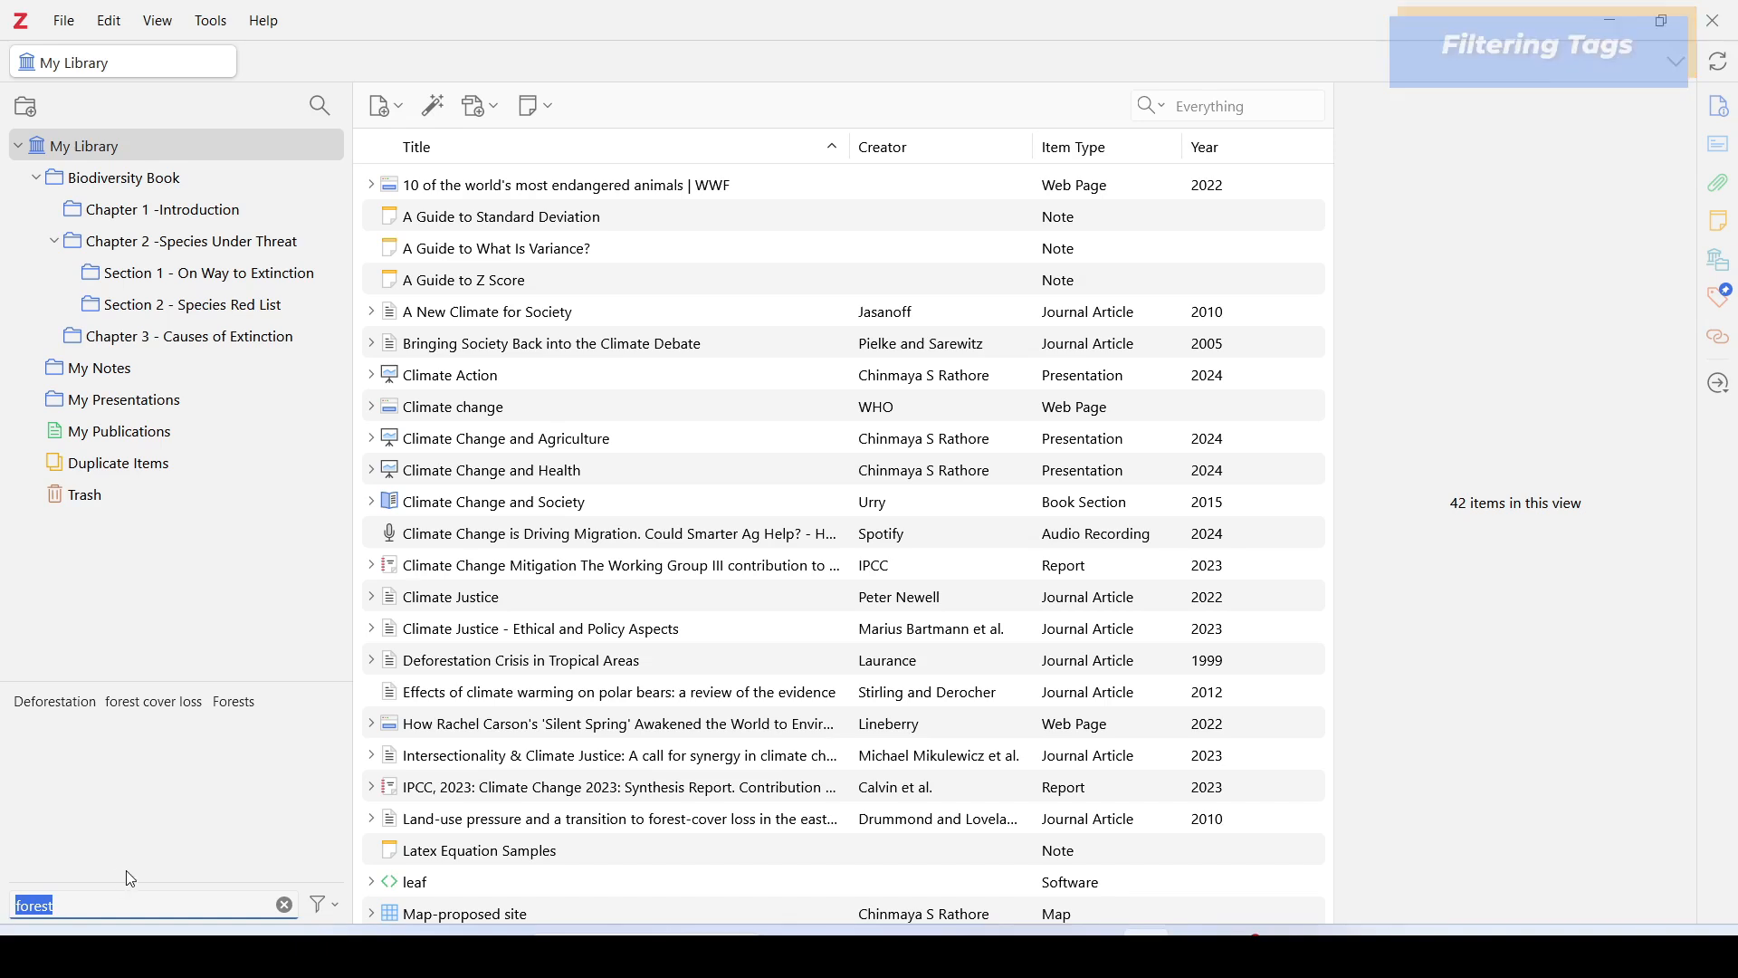
click(286, 907)
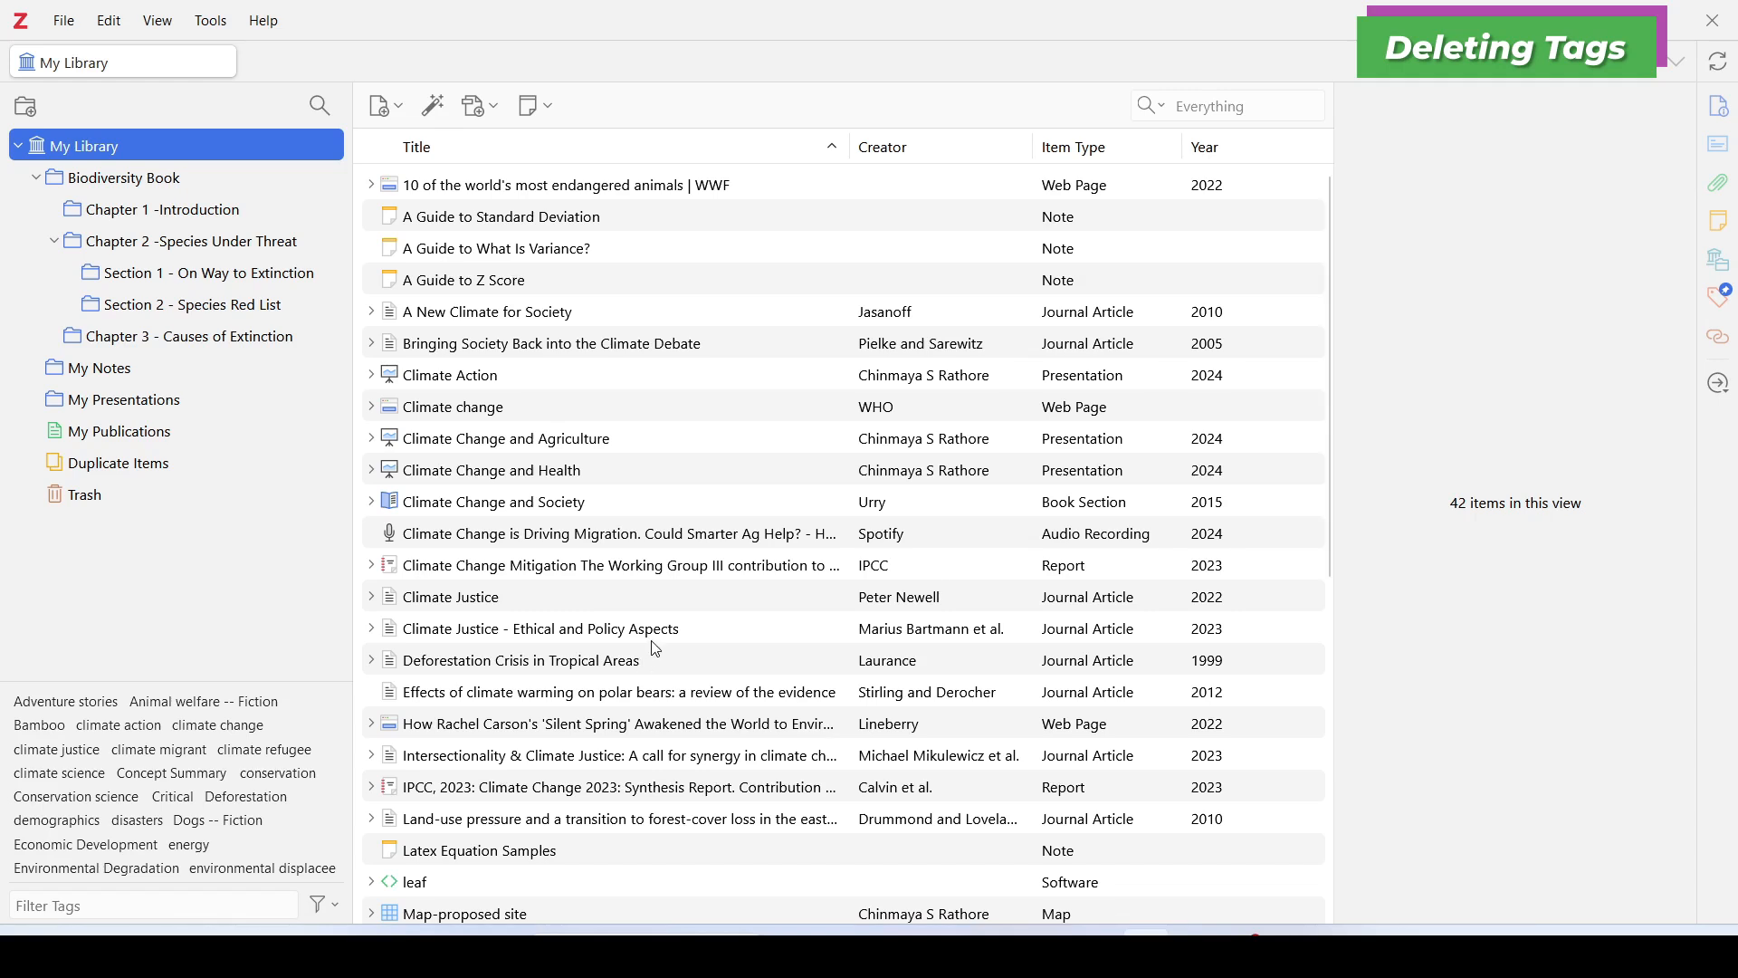
Step: Filter the library by "Societal Governance" and remove that tag from the article A New Climate for Society
scroll(281, 740, down, 1)
scroll(281, 740, down, 3)
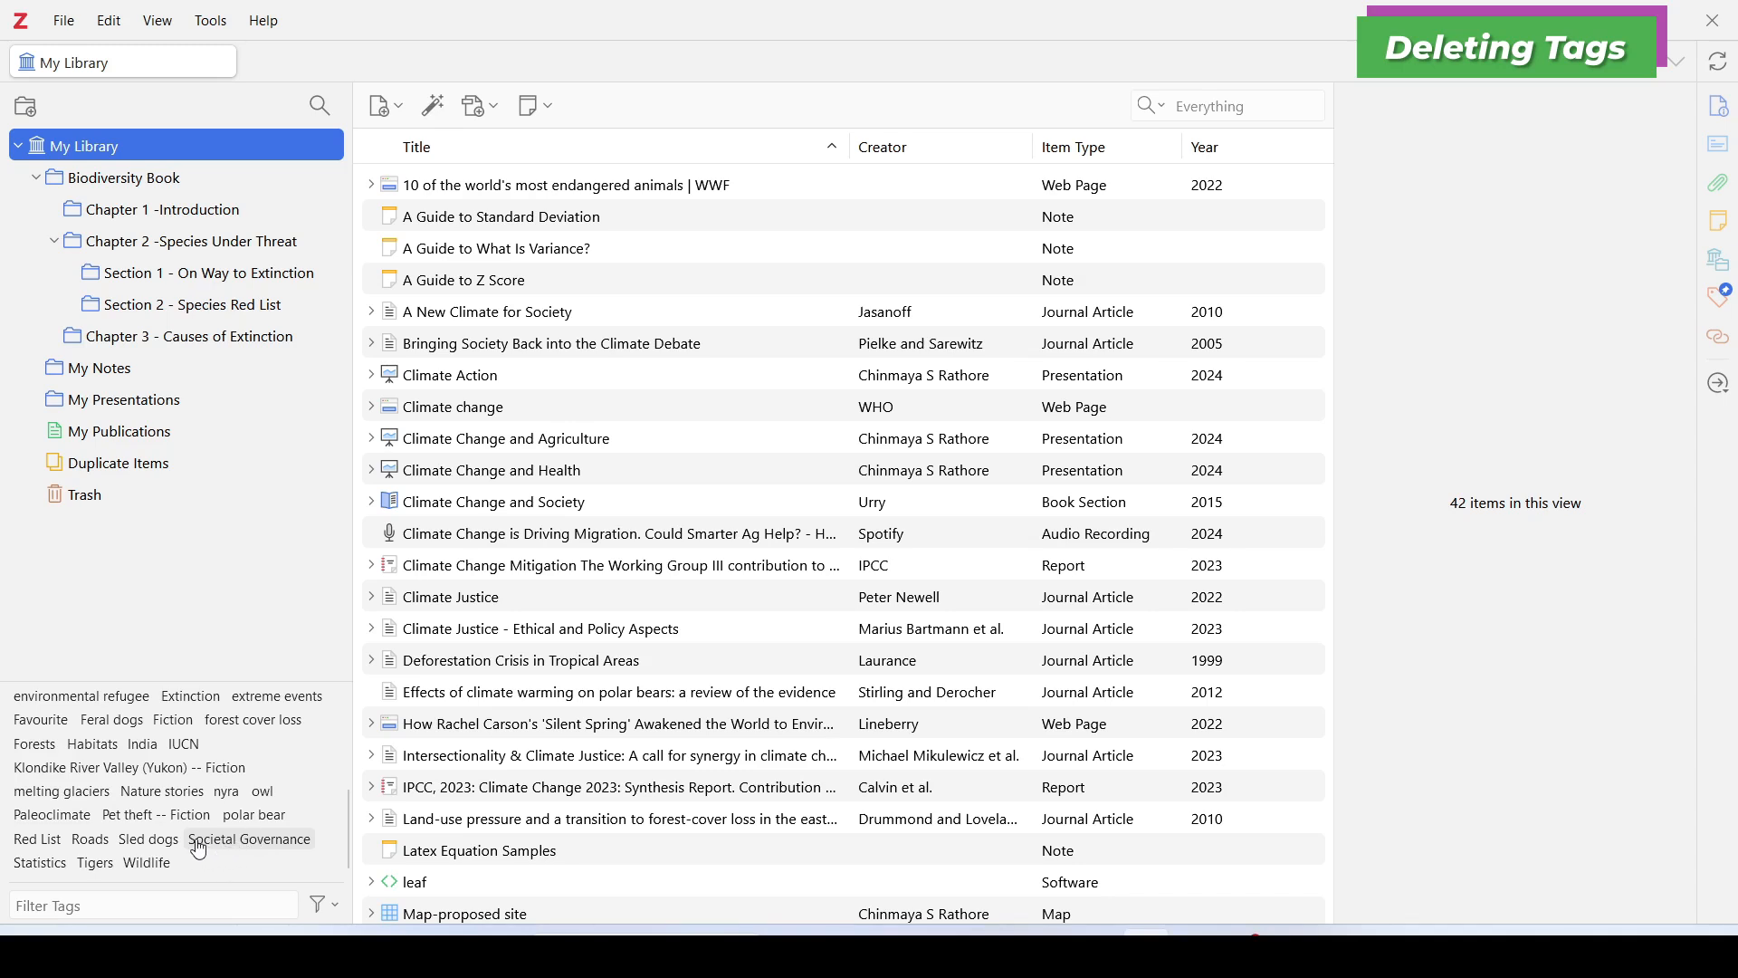
click(271, 848)
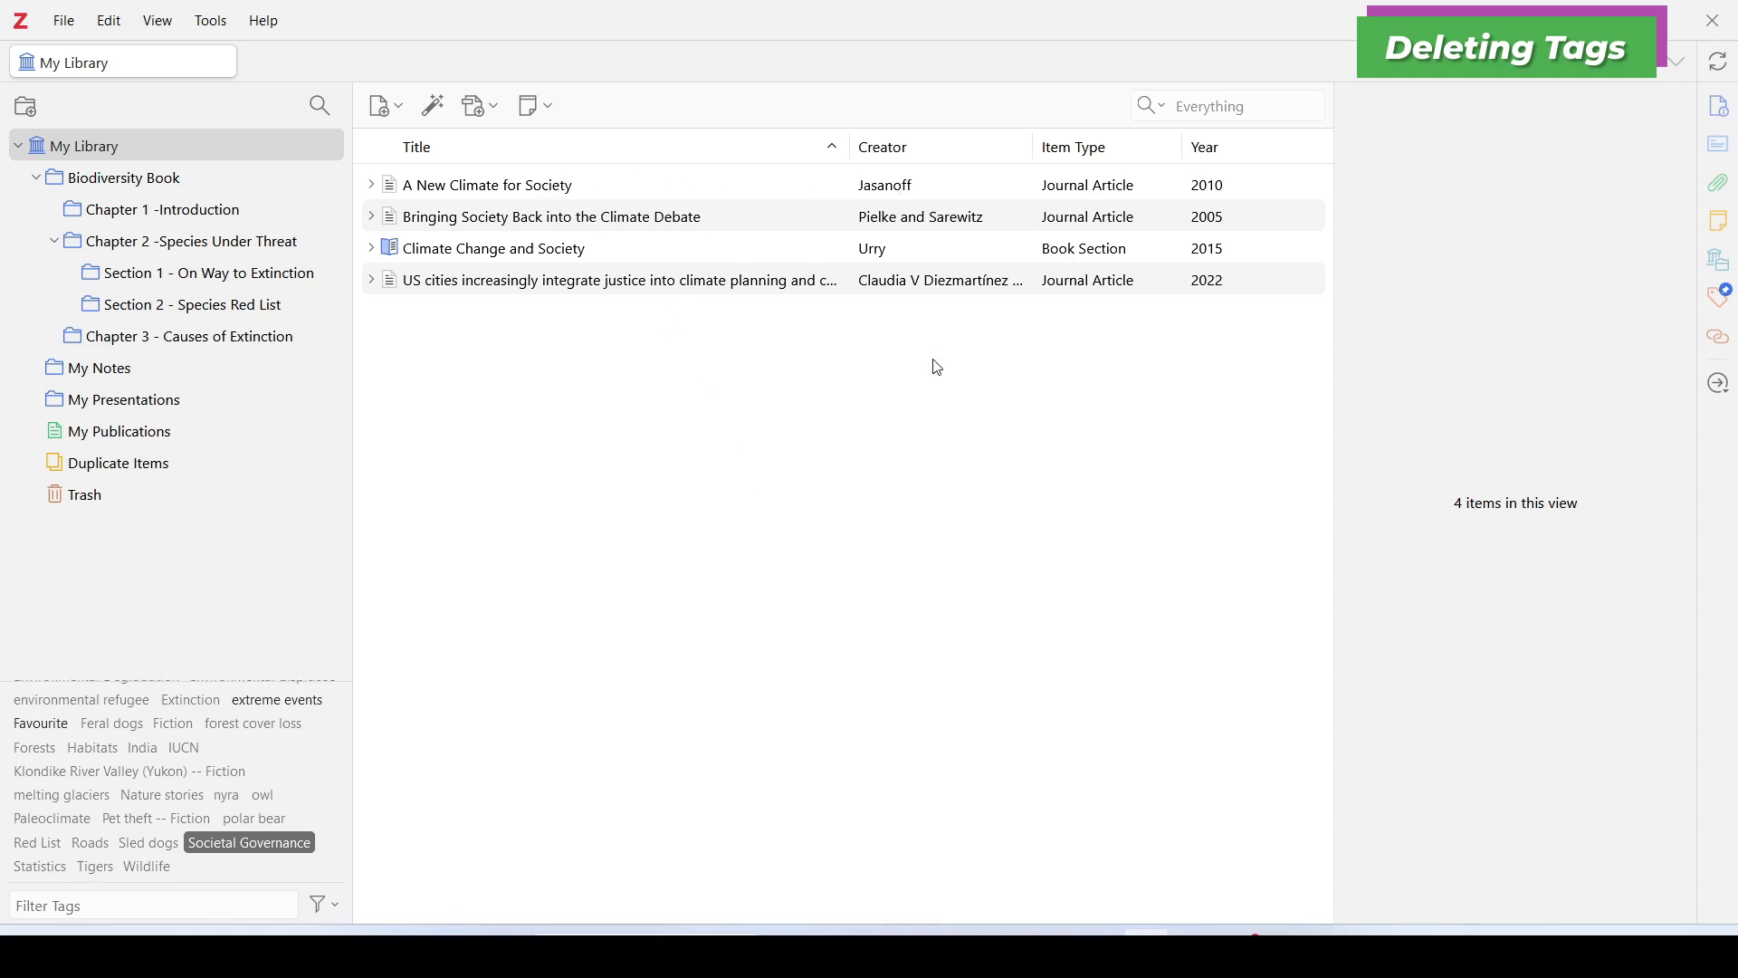
click(896, 194)
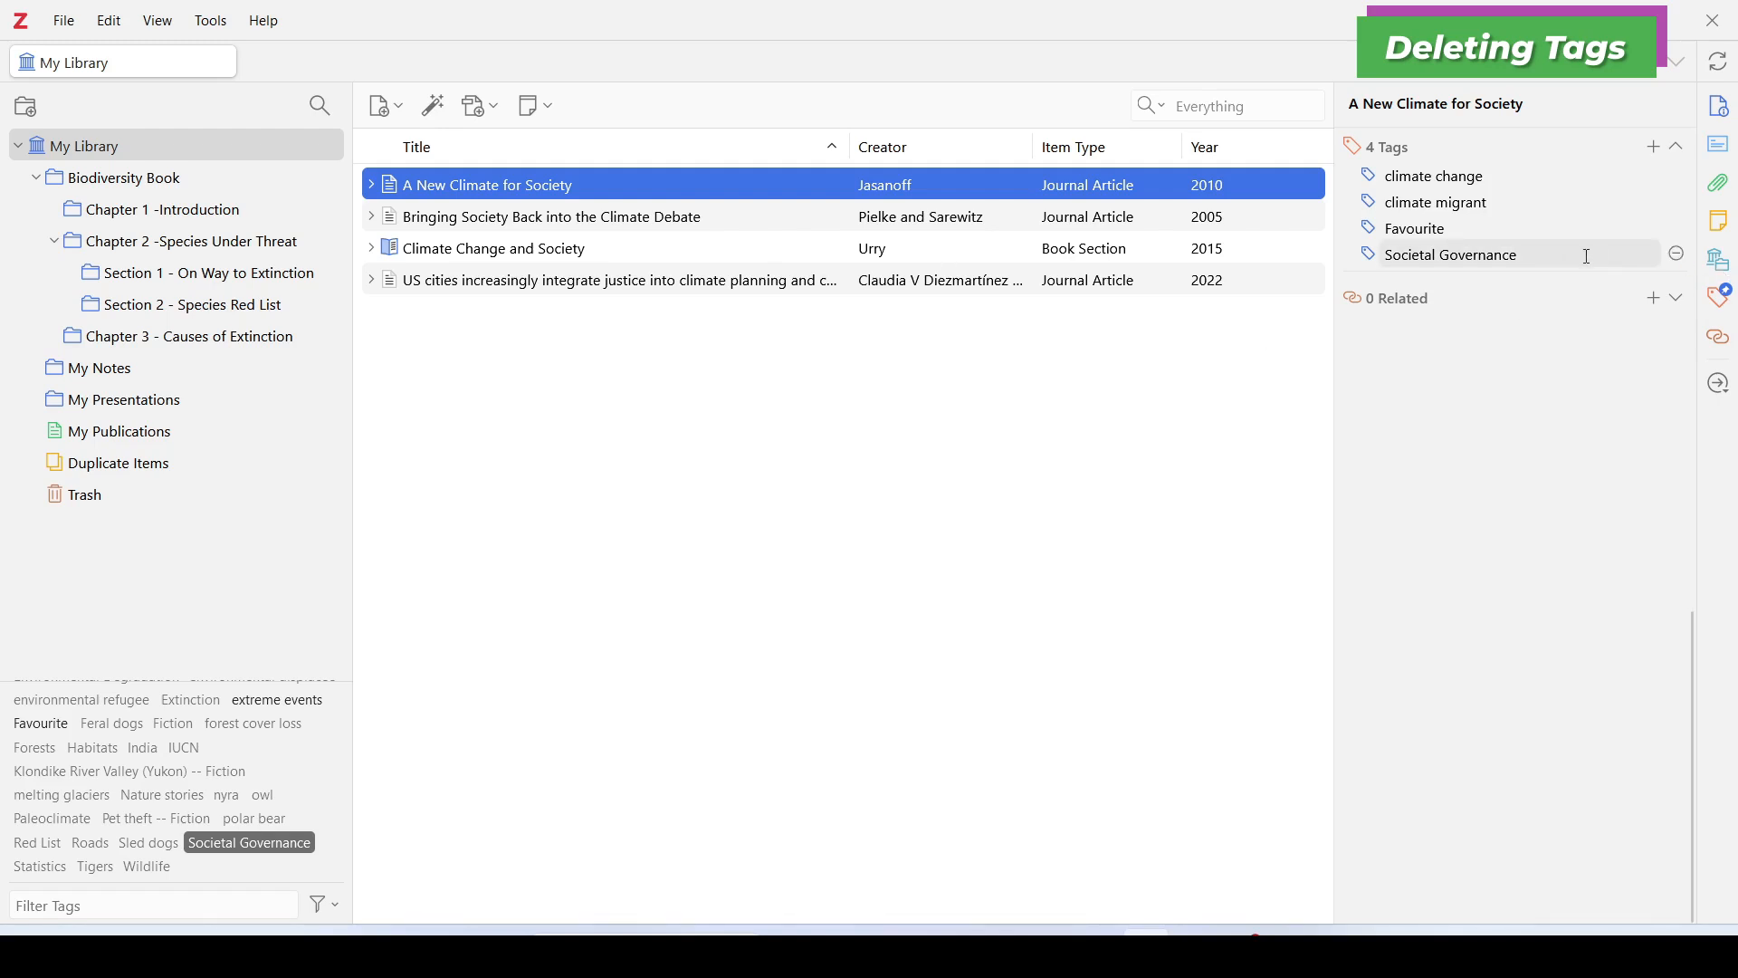
click(1680, 254)
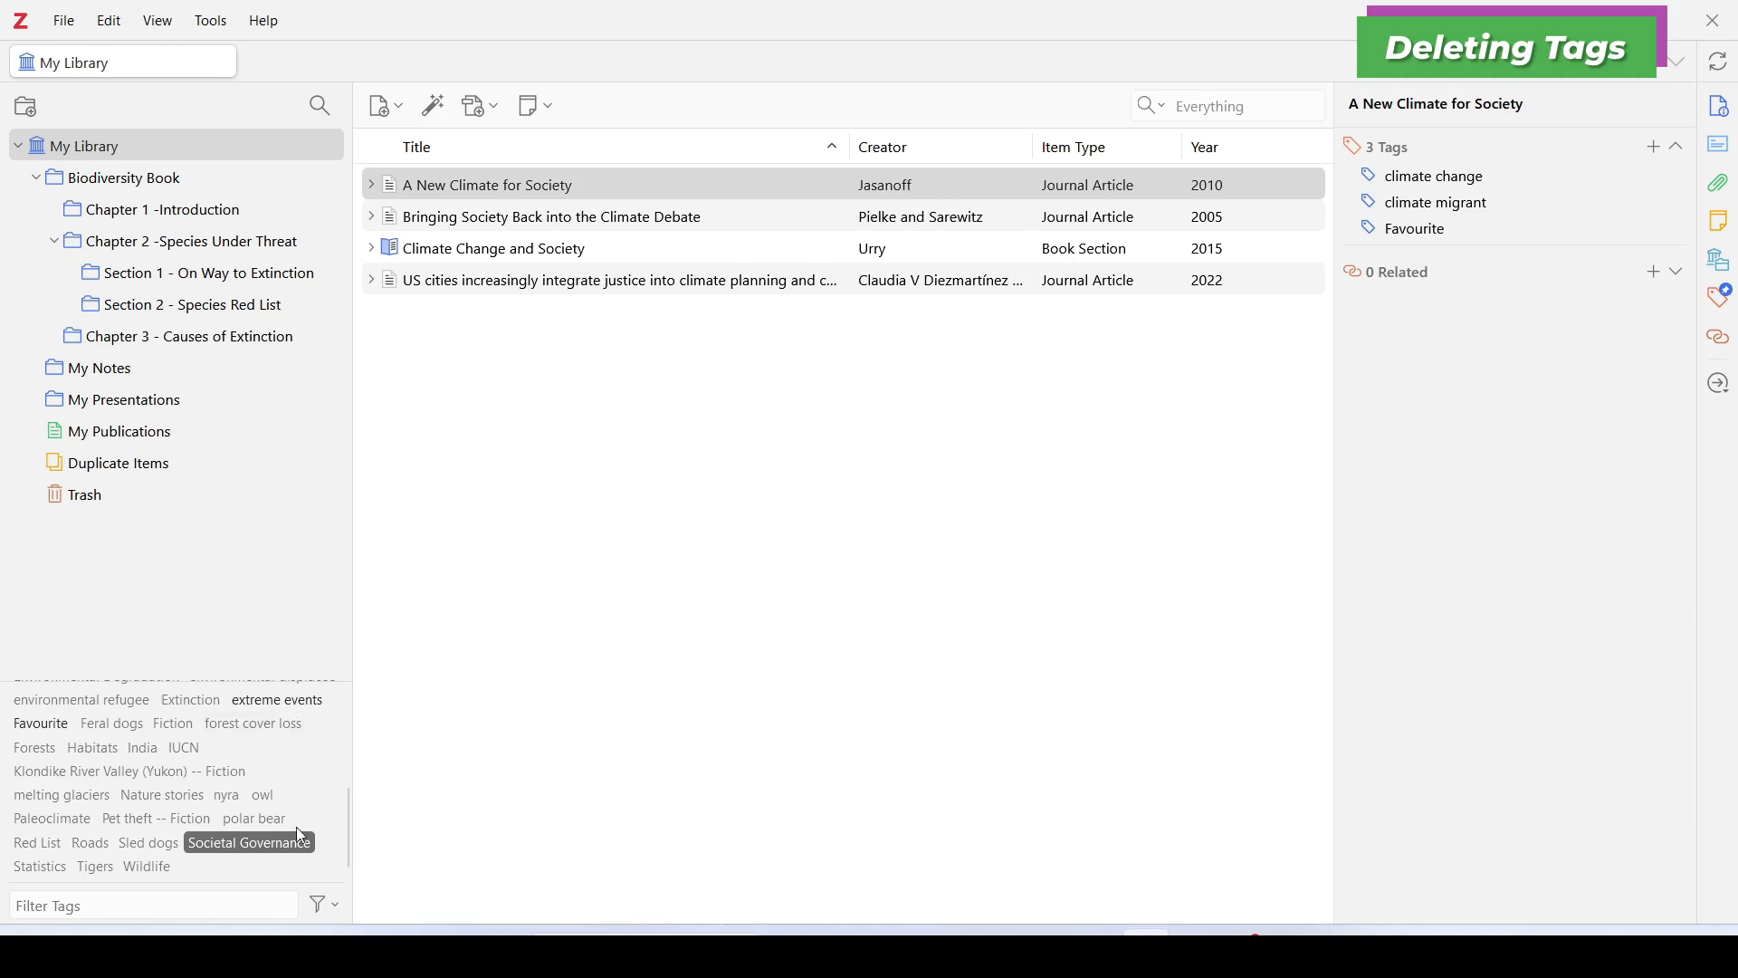
Step: Reapply the "Societal Governance" filter to check which items still carry the tag, then clear the filter
click(276, 849)
click(277, 853)
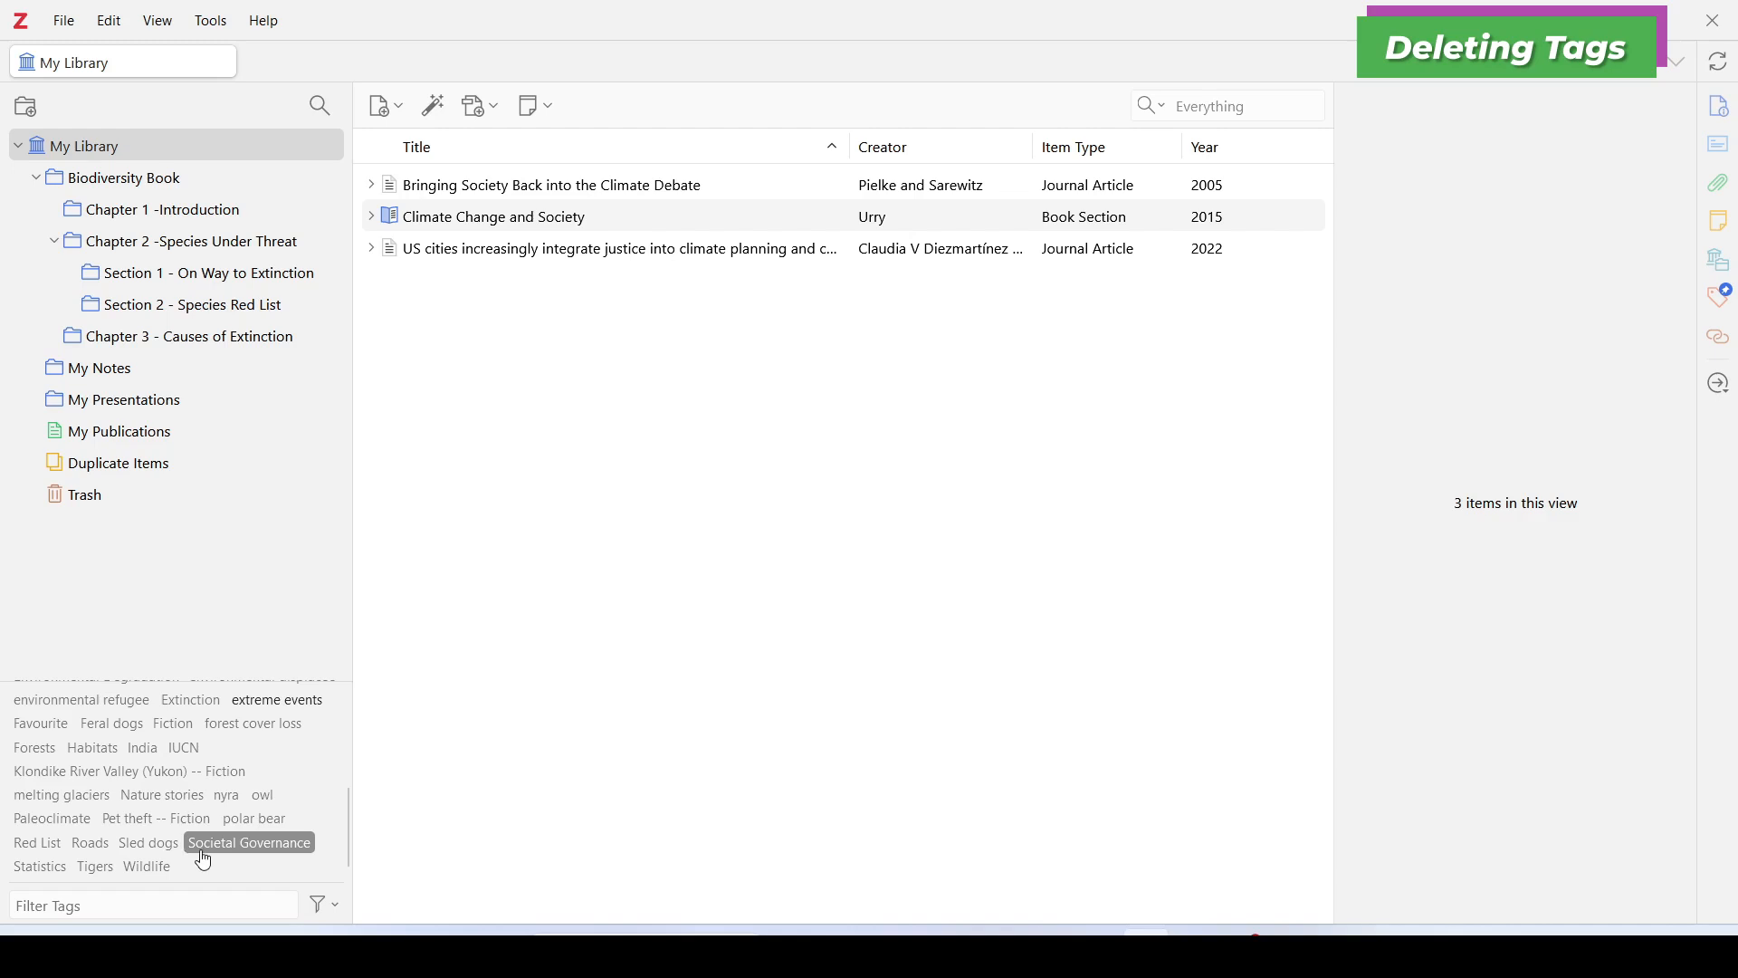
click(249, 854)
click(258, 855)
click(277, 848)
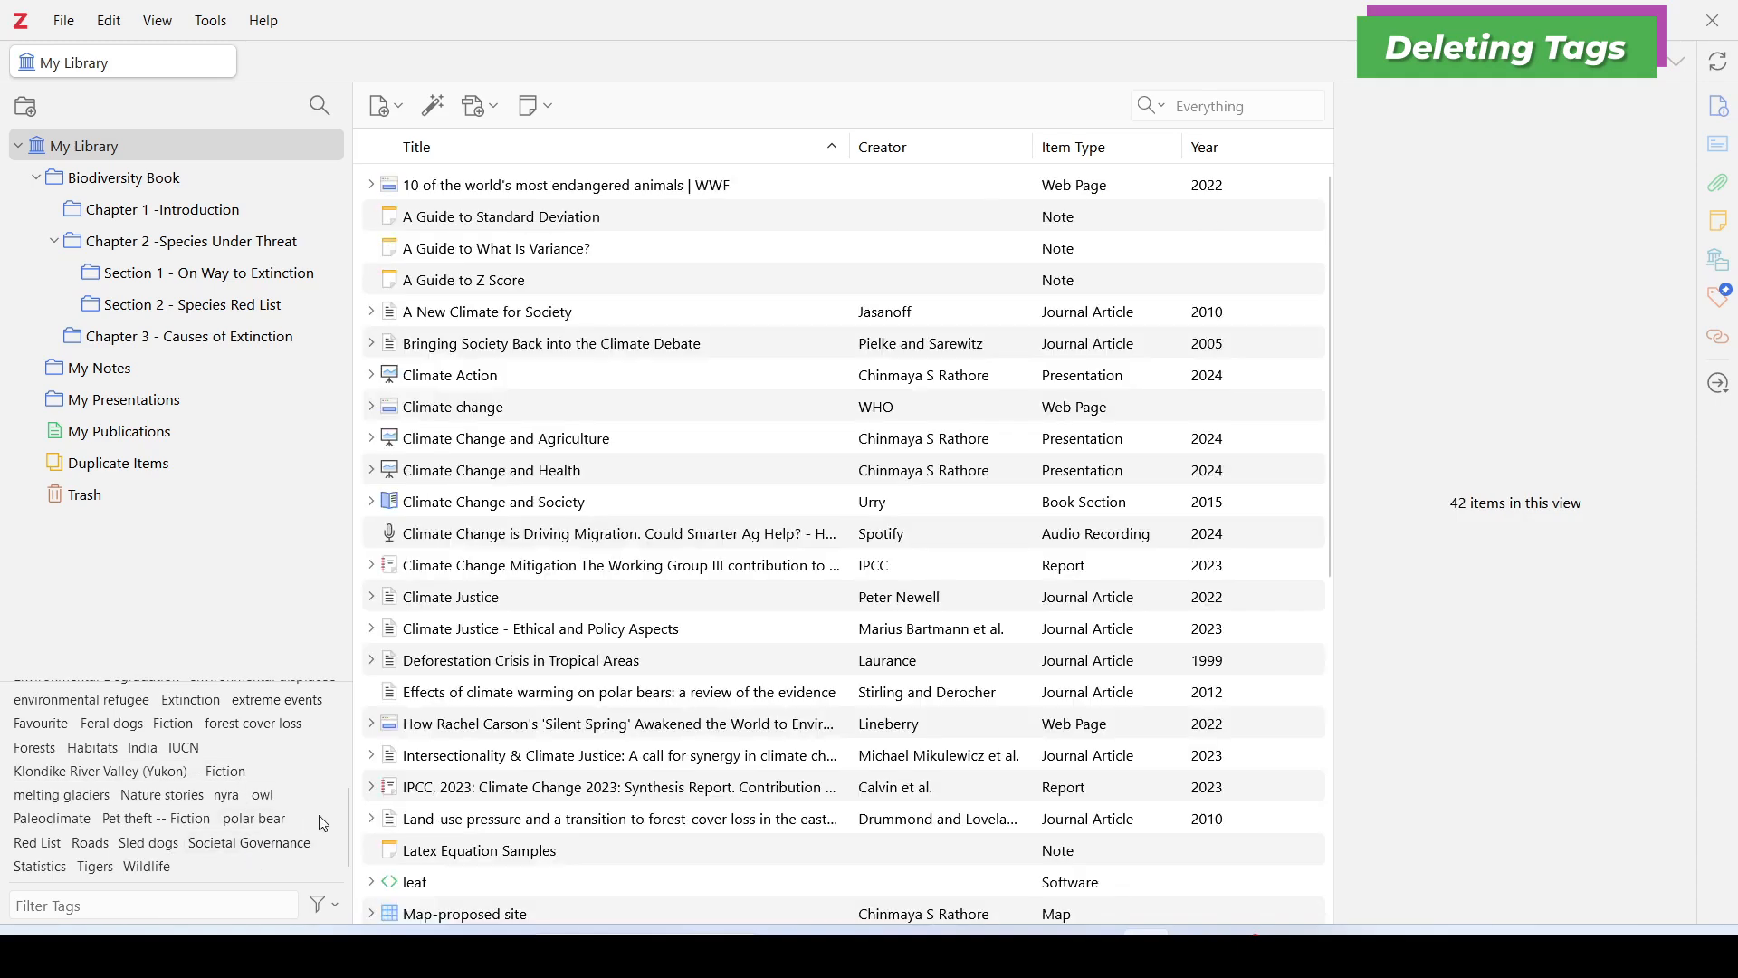
Step: Delete the "Societal Governance" tag from all items in the library
right_click(281, 853)
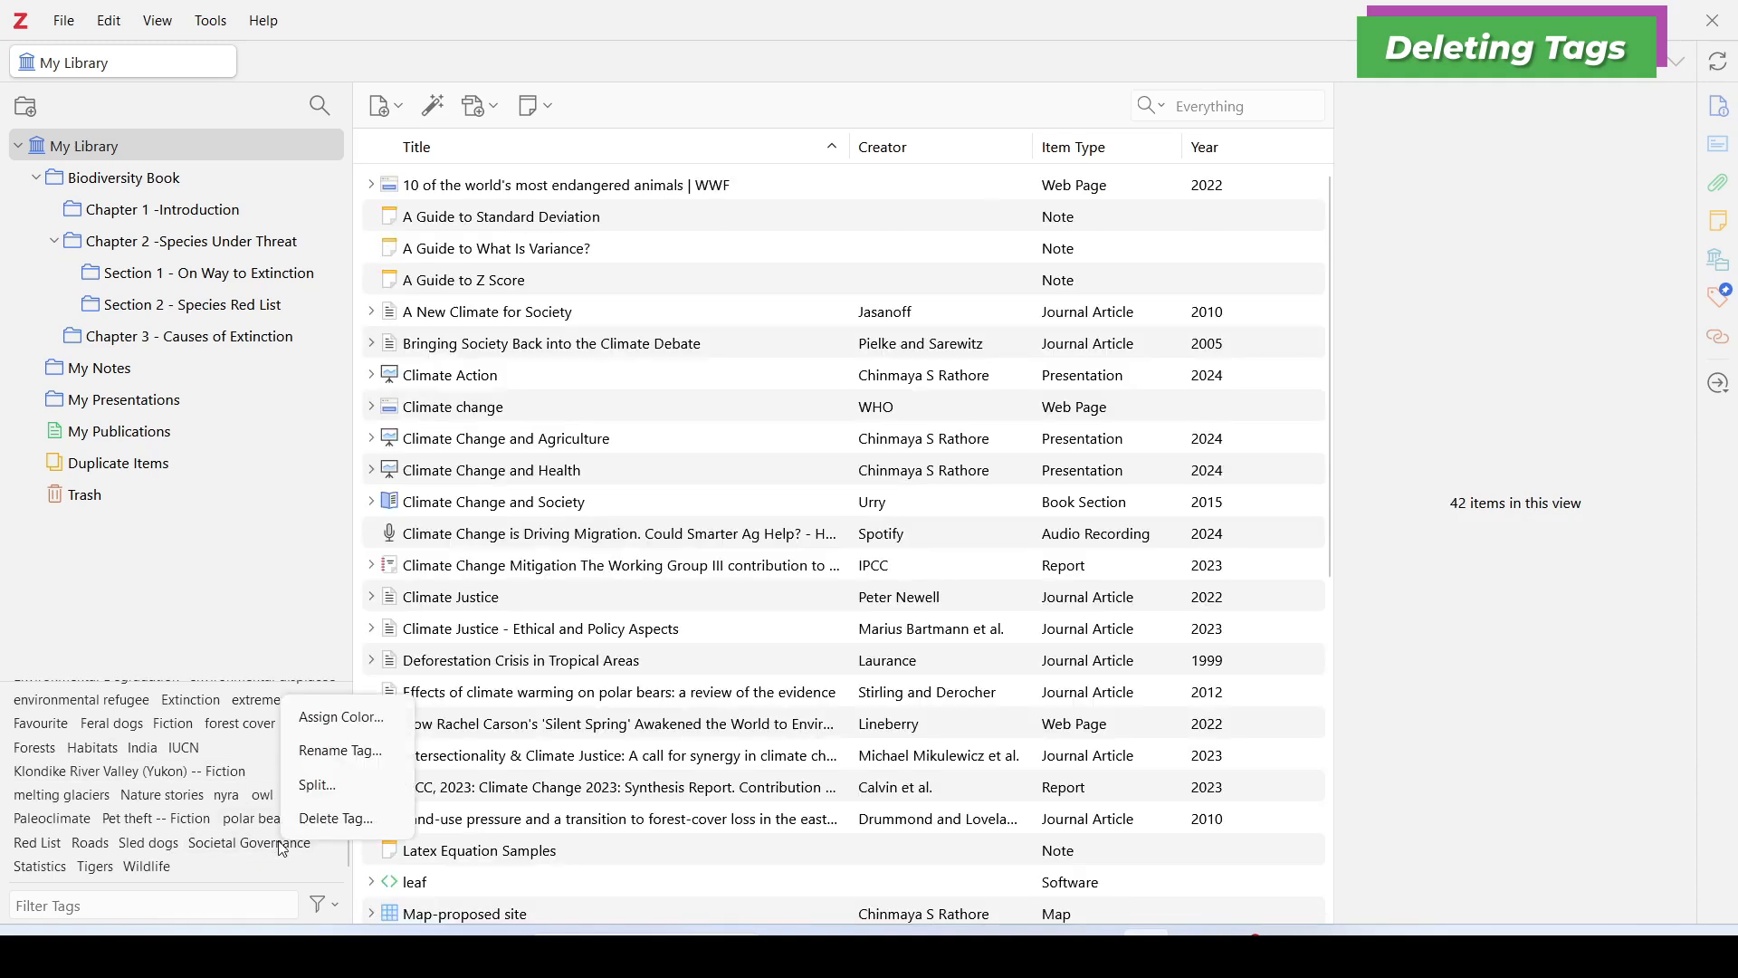
click(360, 820)
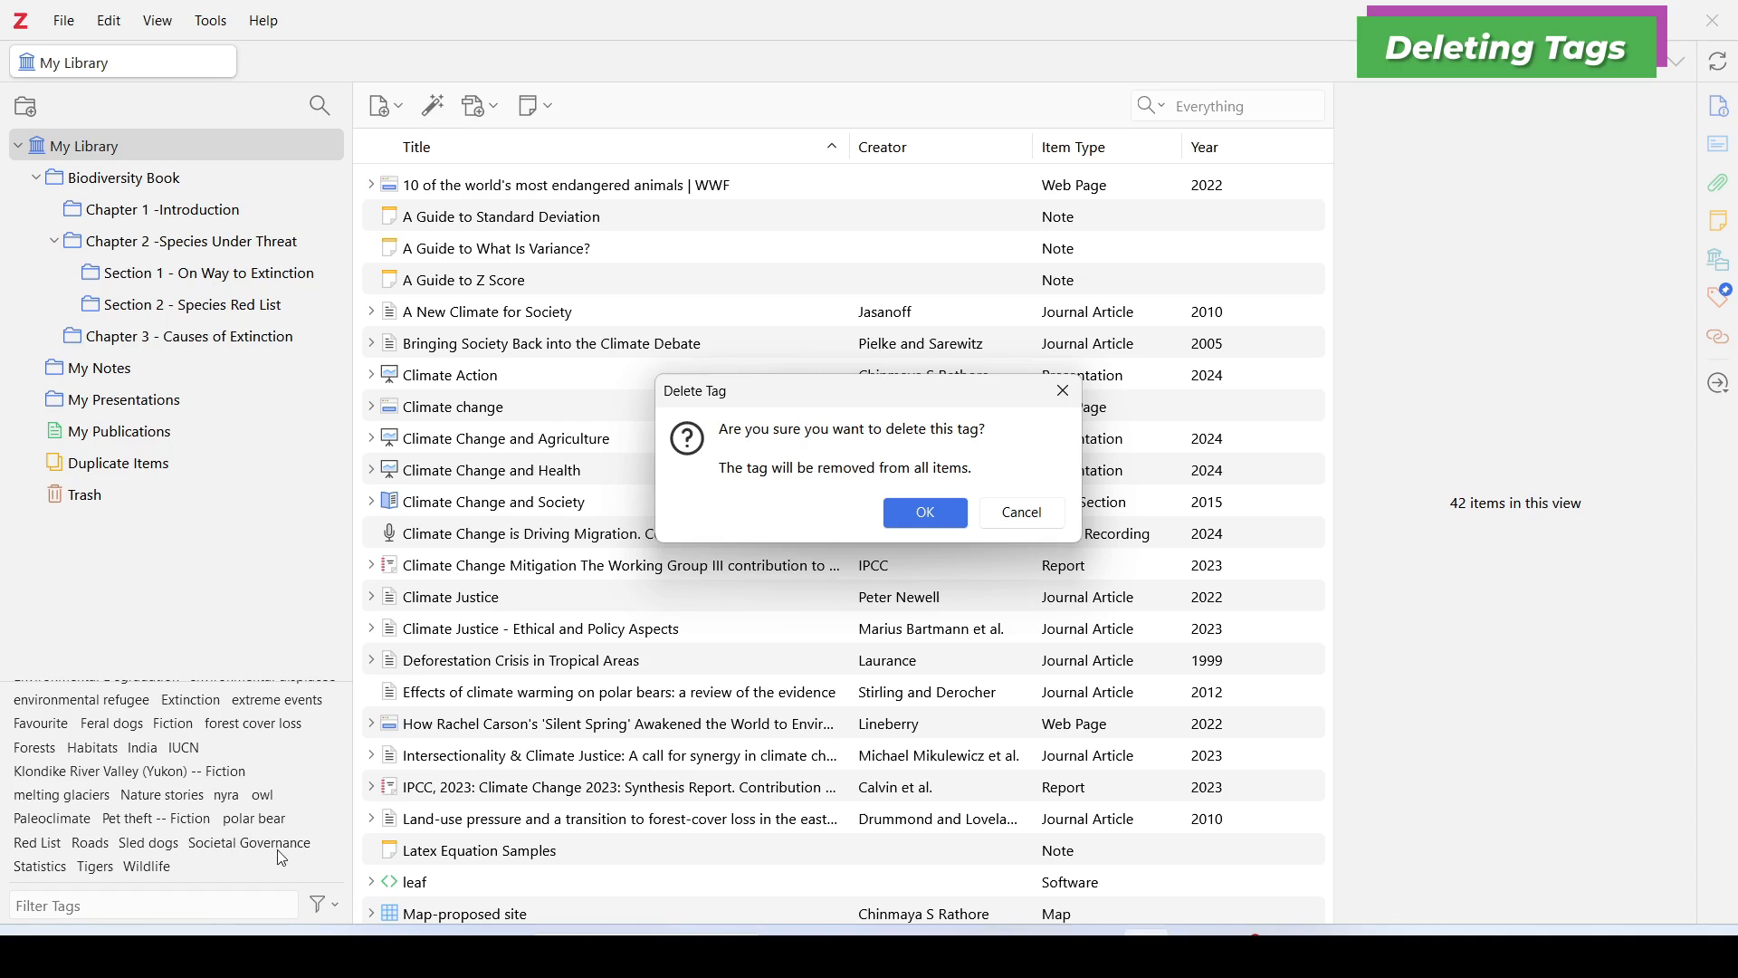
click(926, 513)
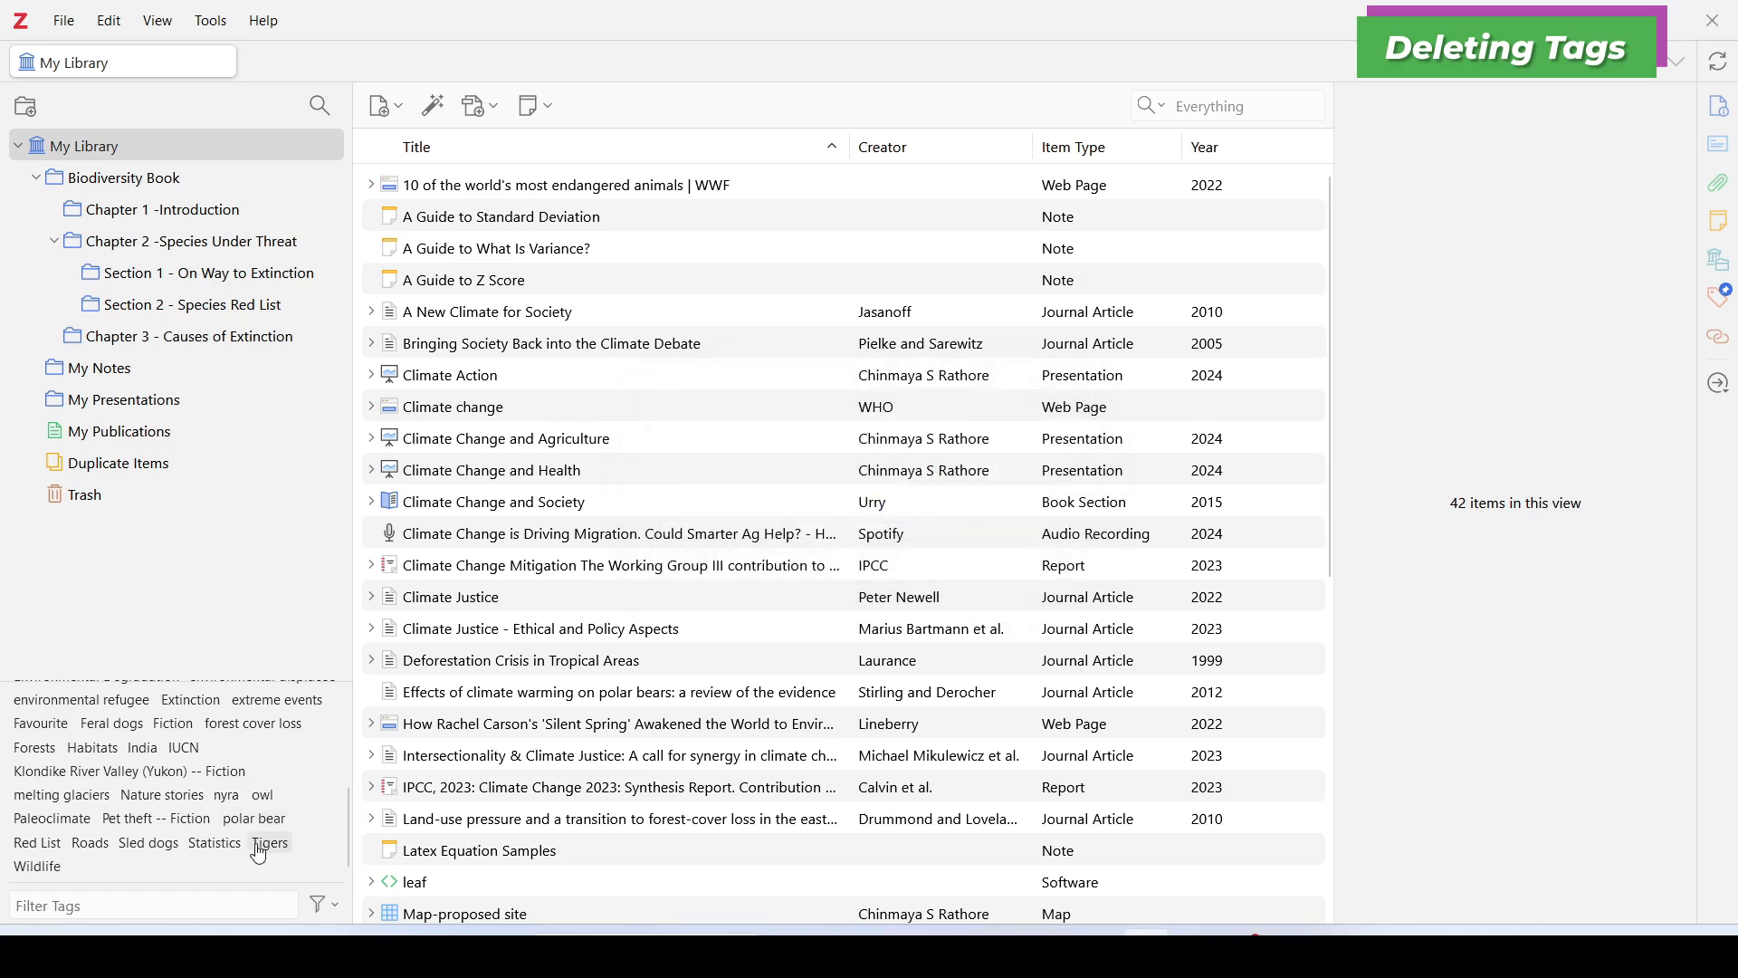
scroll(258, 849, down, 1)
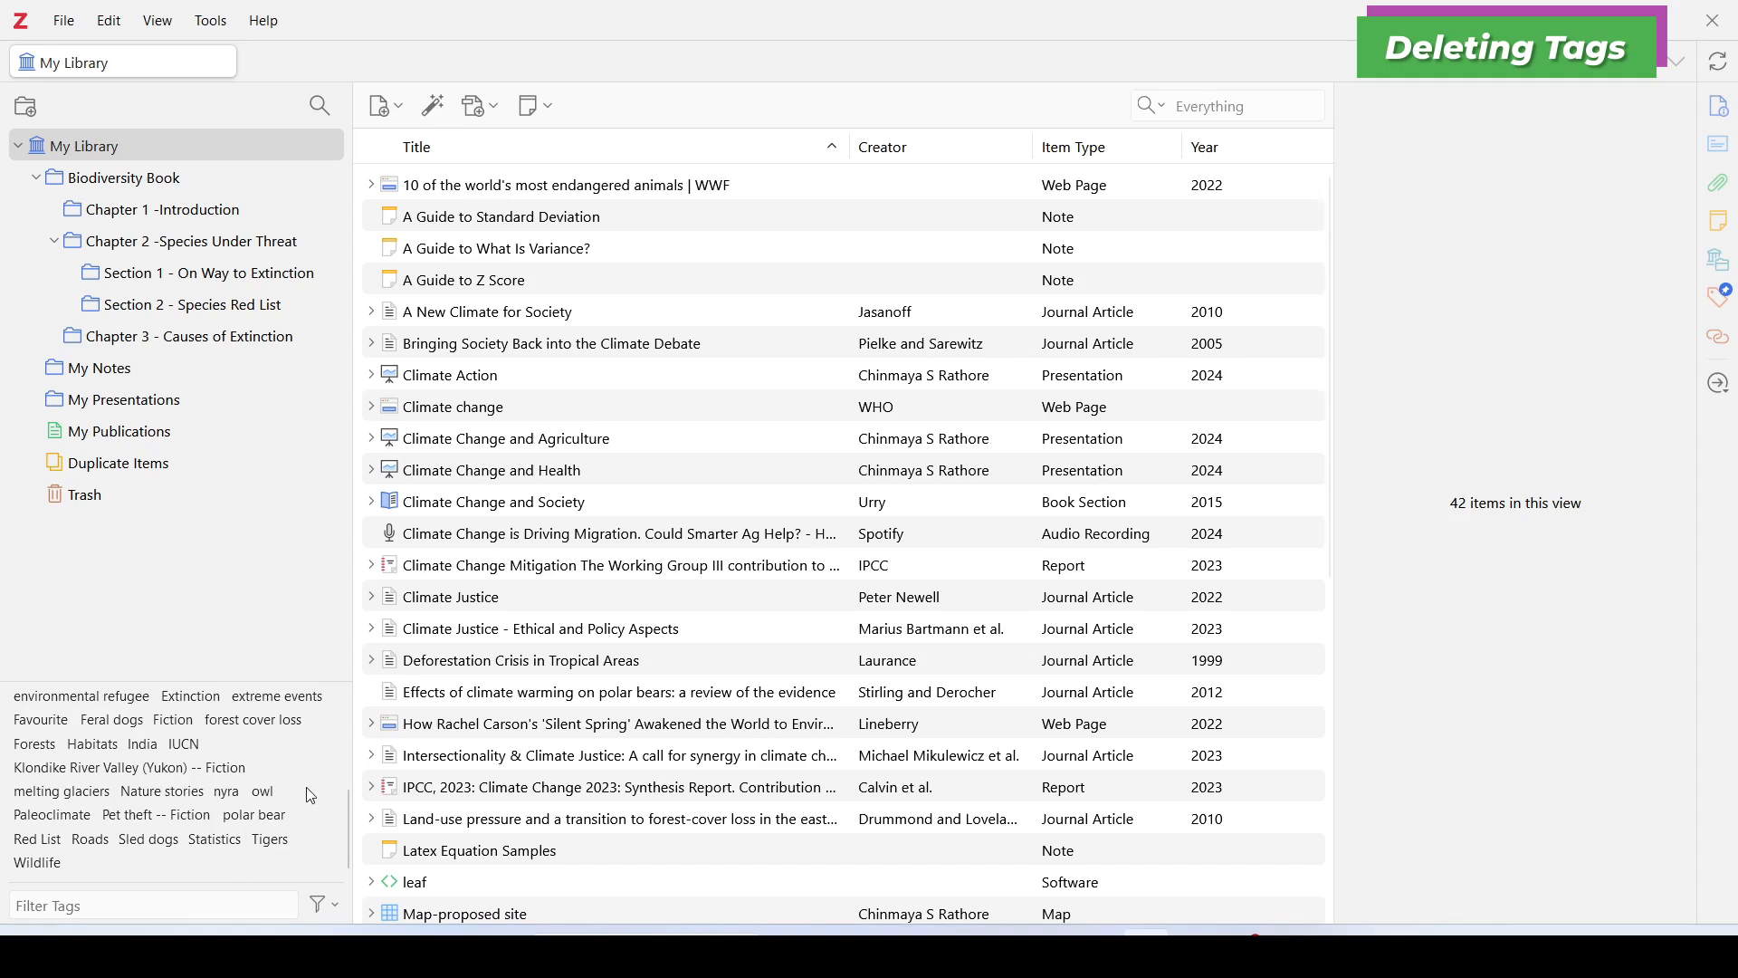
Step: Check whether the tag deletion can be undone, and view the commands available for the "Tigers" tag
click(109, 20)
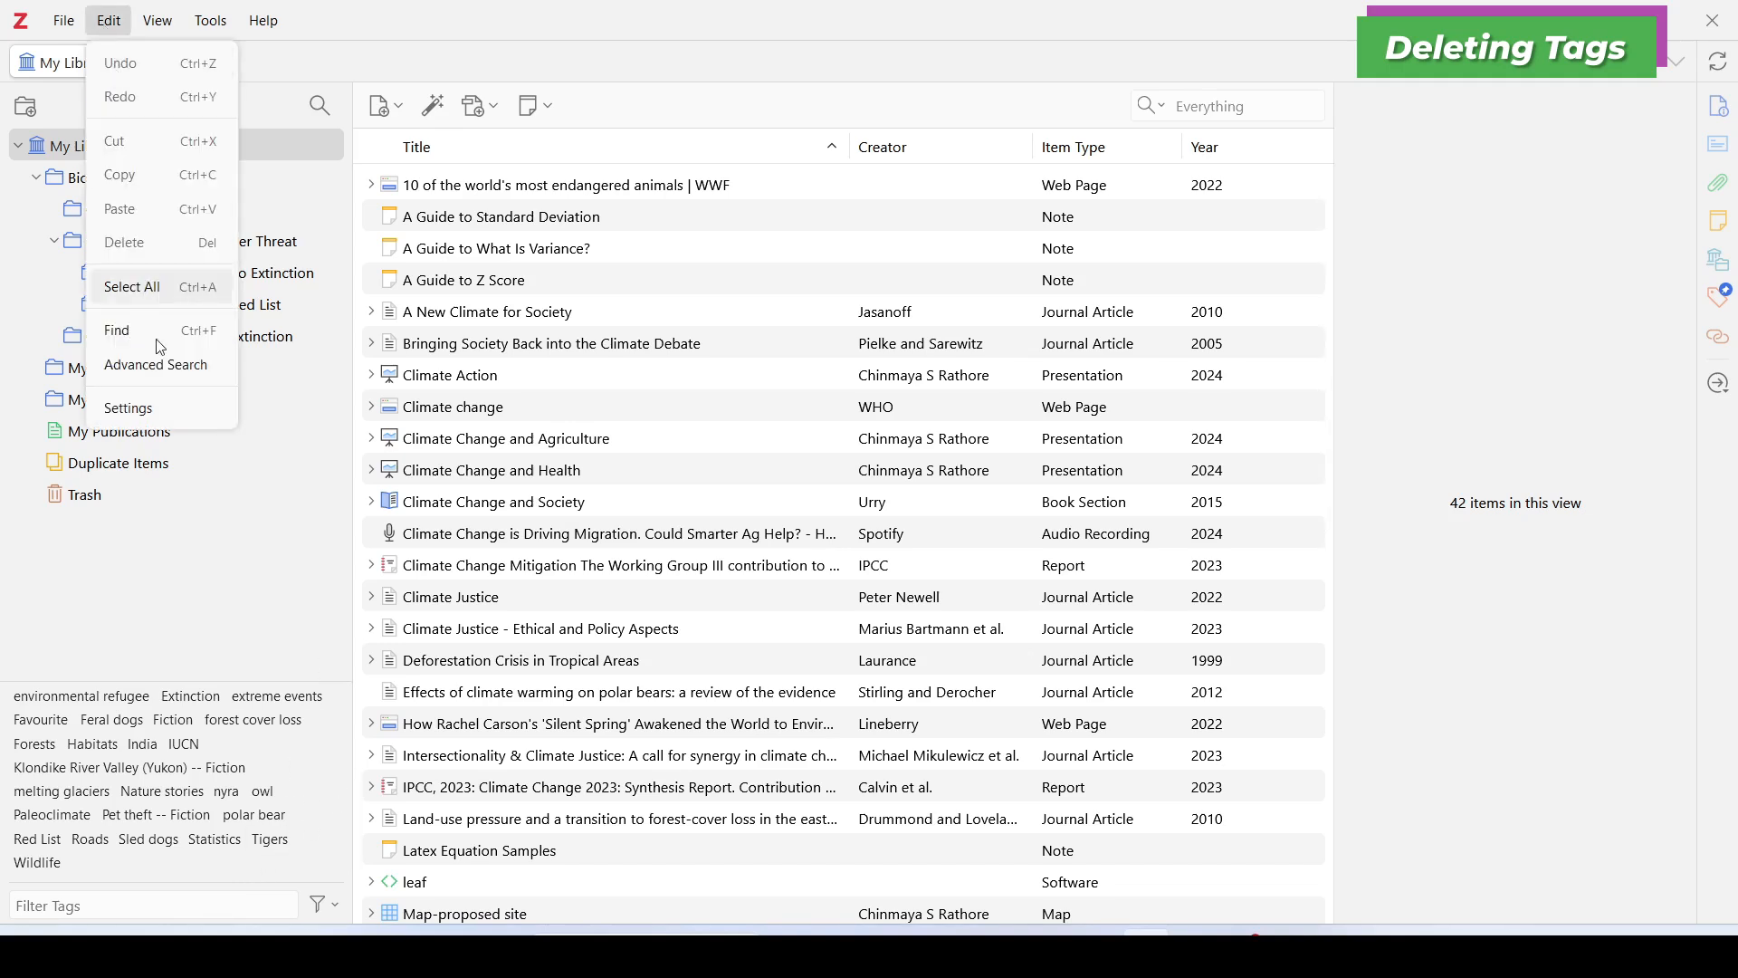
click(297, 867)
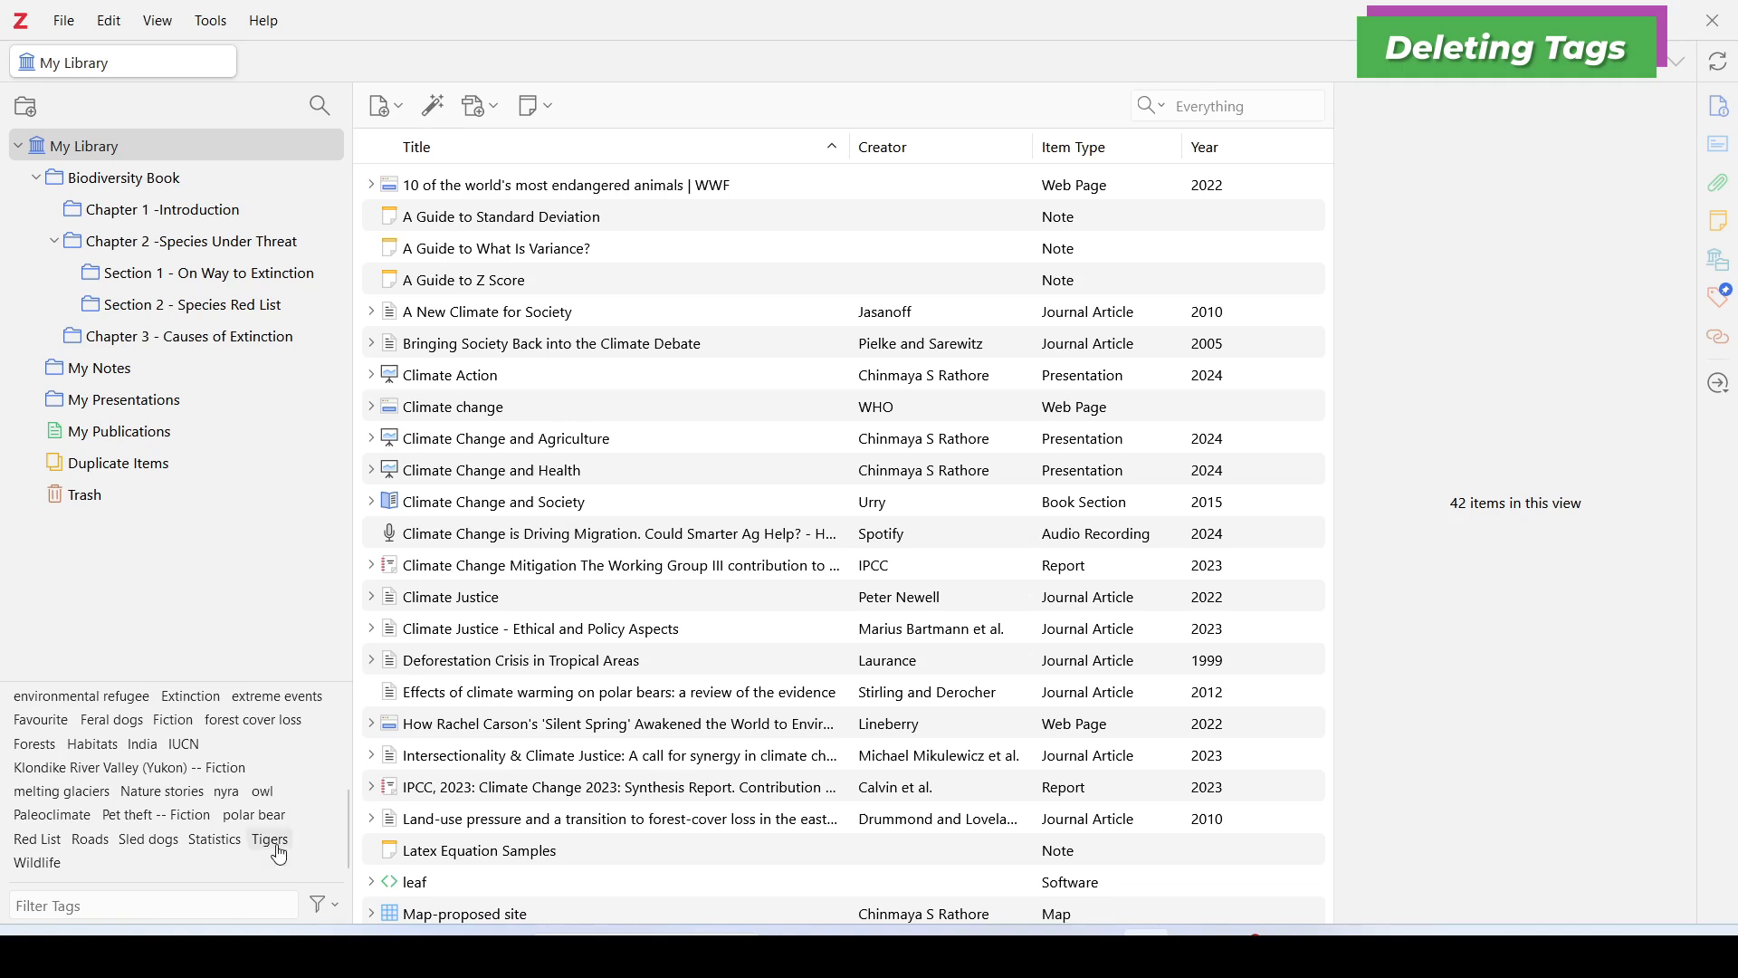
right_click(279, 842)
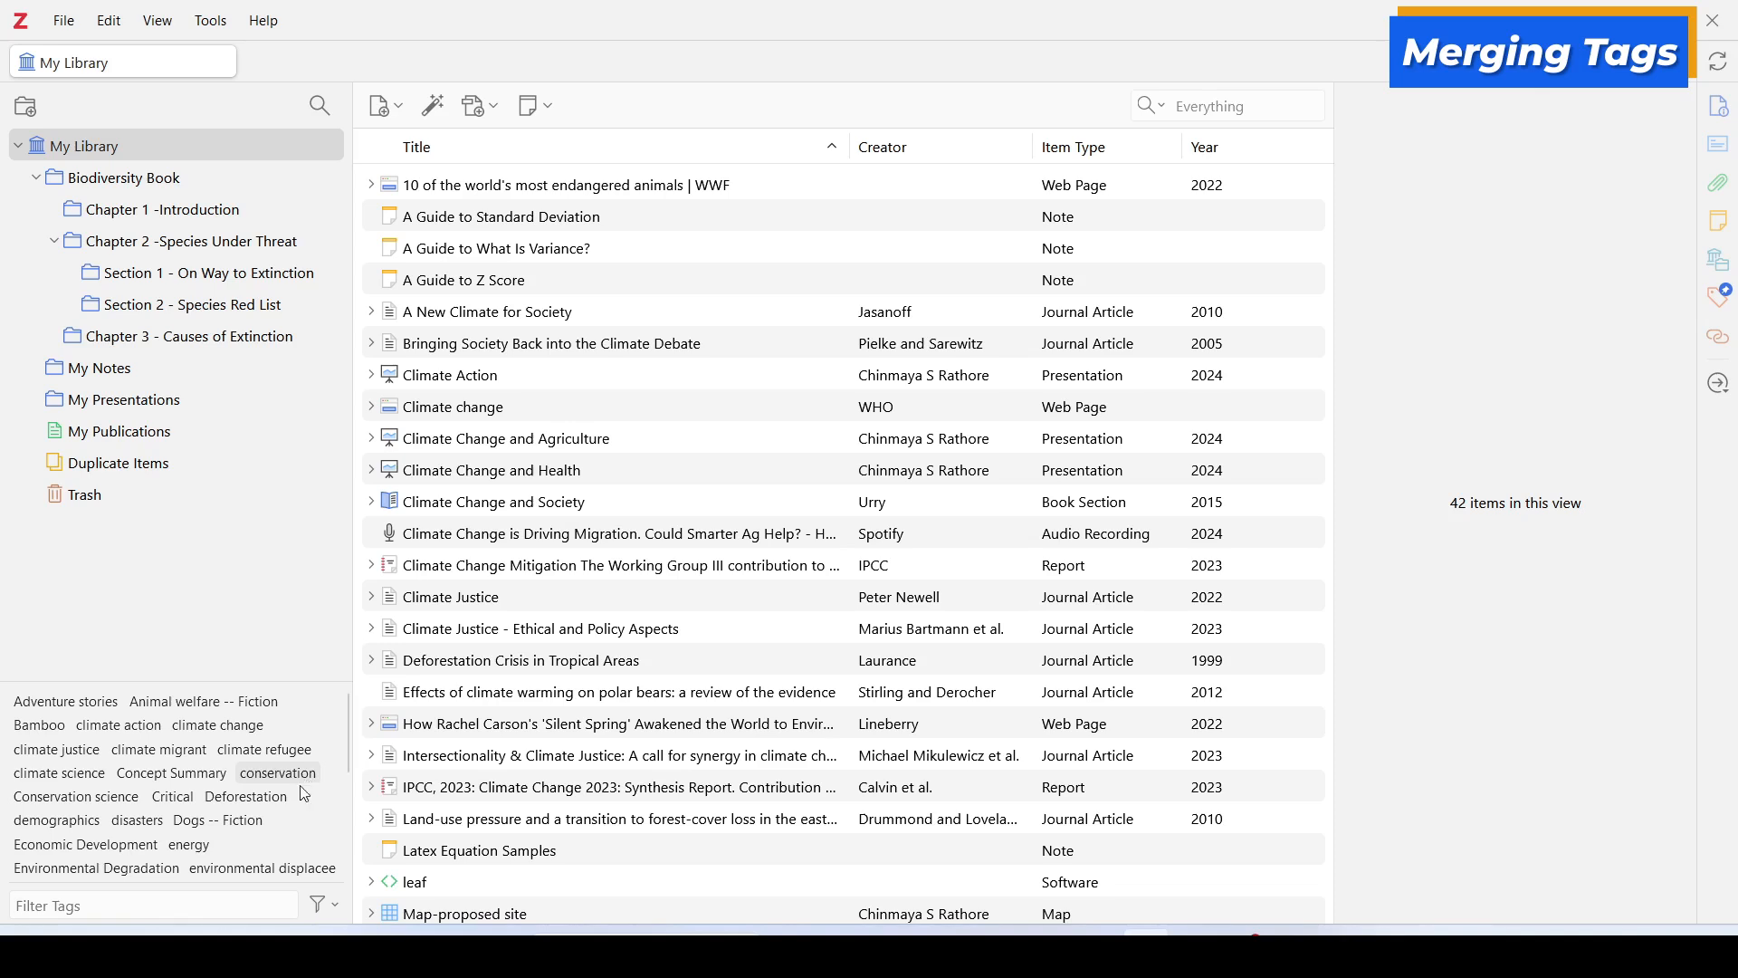
Step: Look through the tag list and filter the library to the items tagged "conservation"
scroll(333, 785, down, 5)
scroll(339, 742, up, 5)
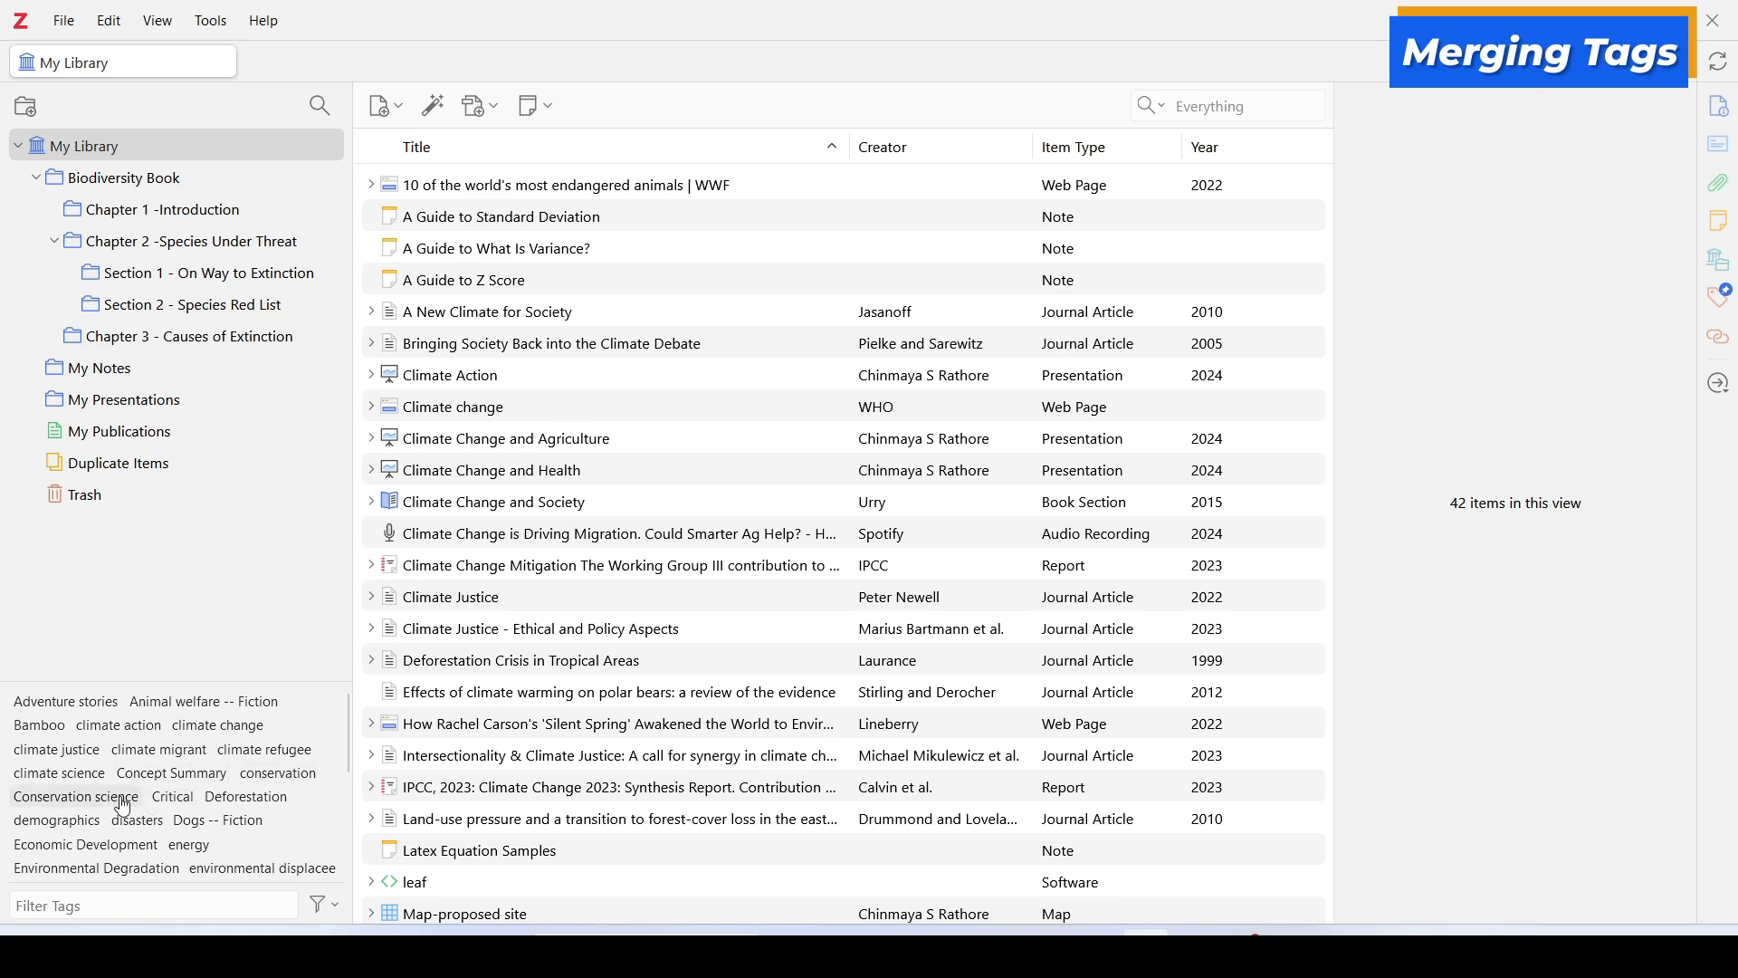
click(300, 780)
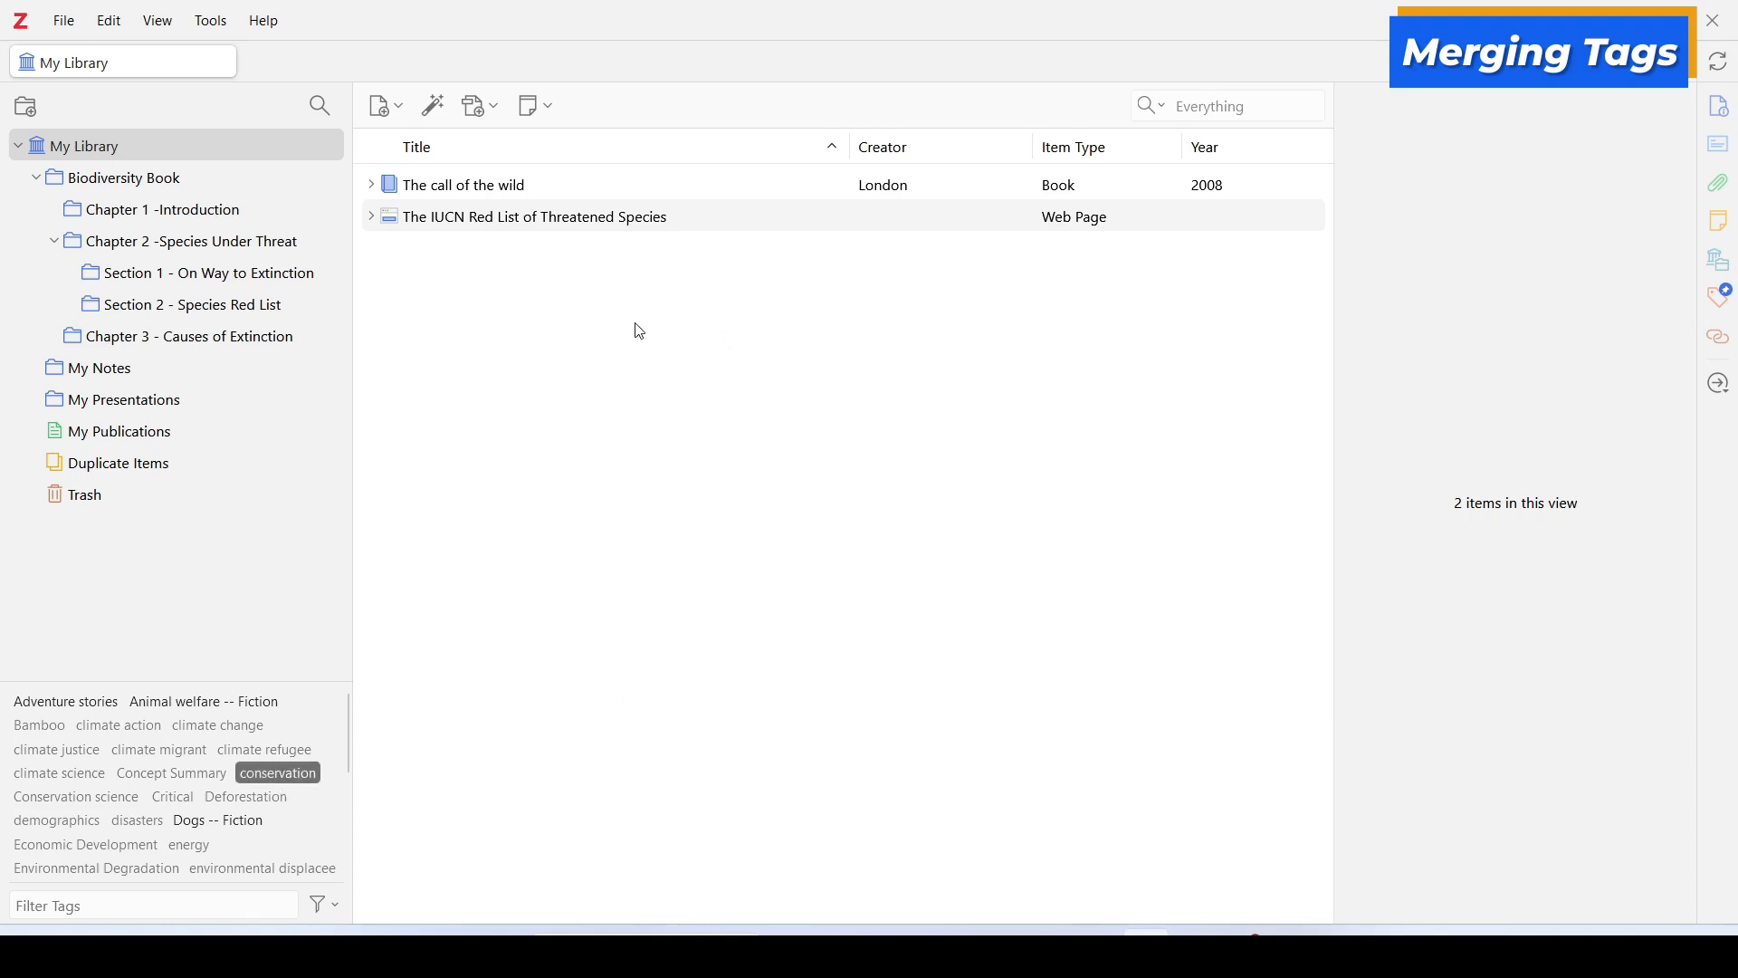
Step: Filter the library in turn by the "Conservation science" and "conservation" tags to compare their items, then clear the filter
click(292, 780)
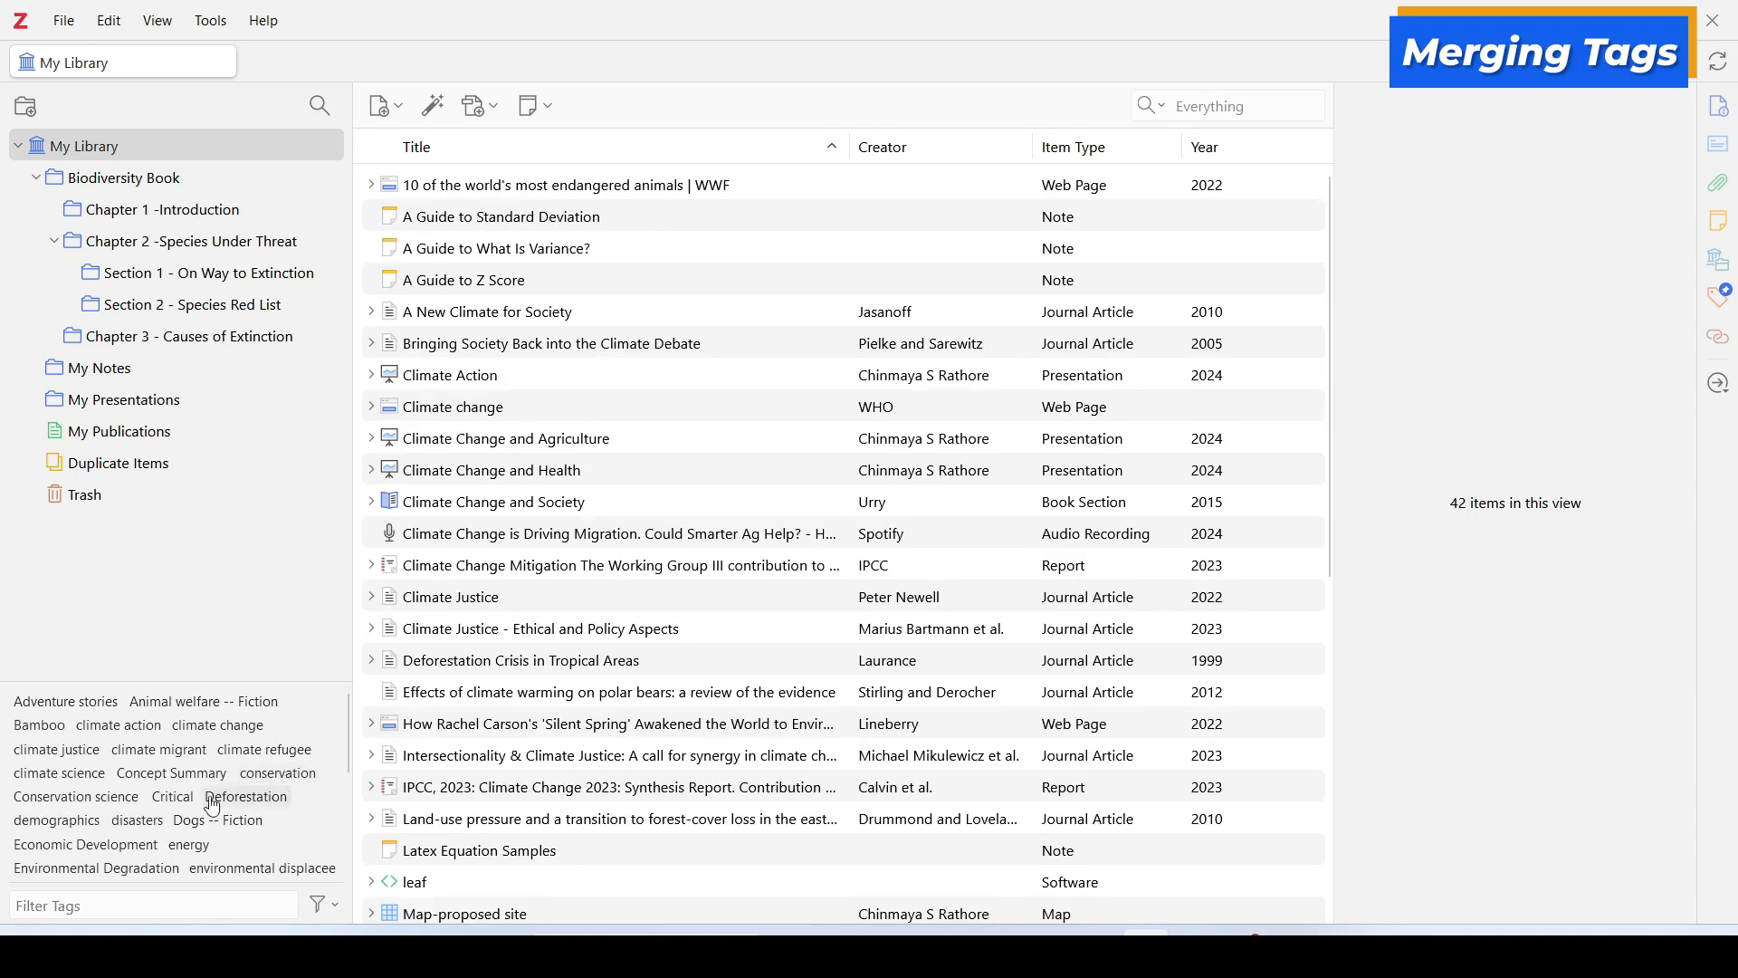
click(79, 805)
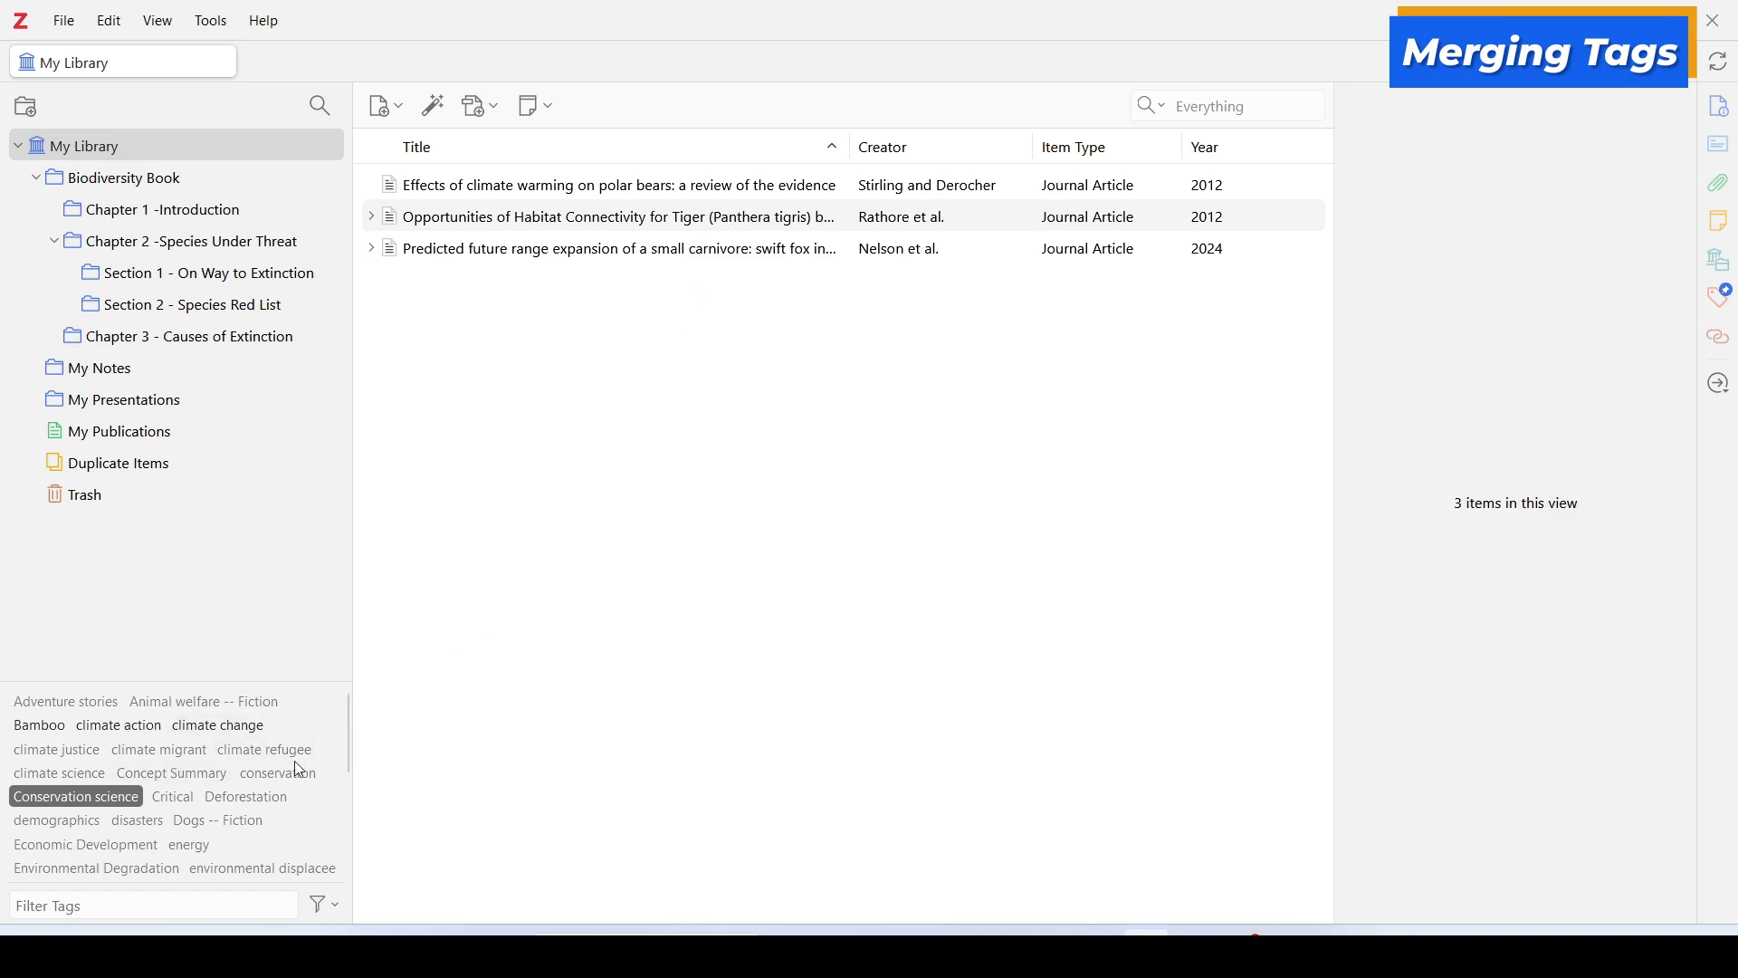
click(106, 802)
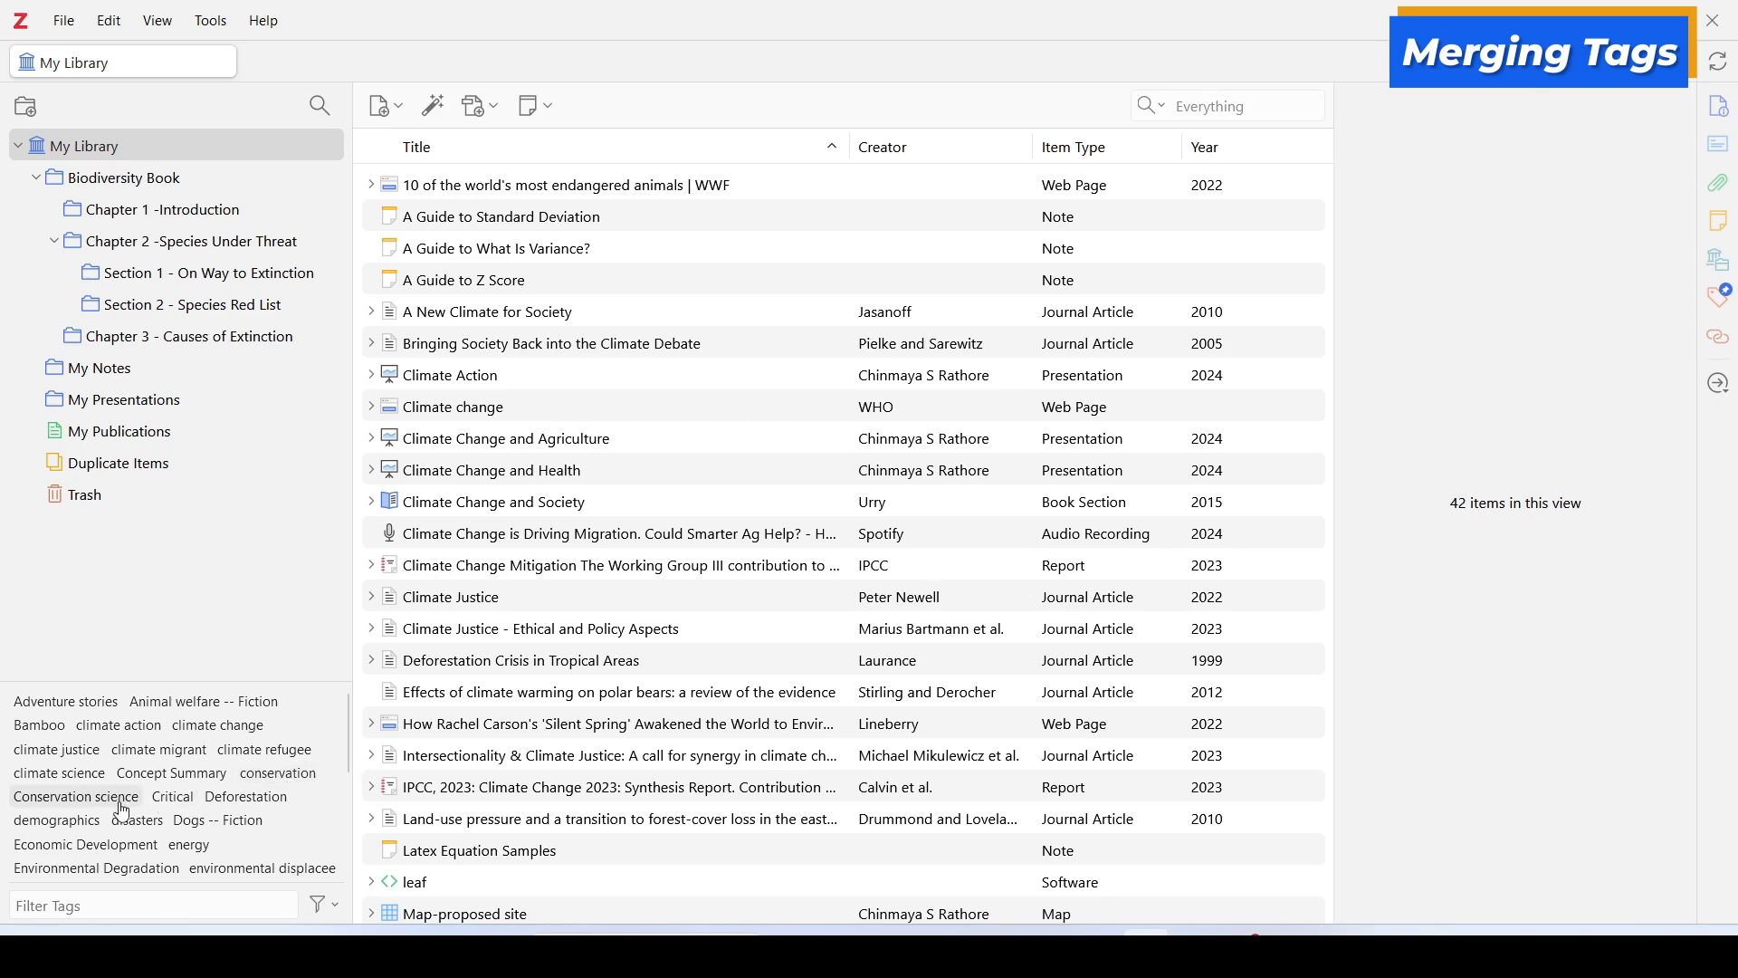
click(279, 775)
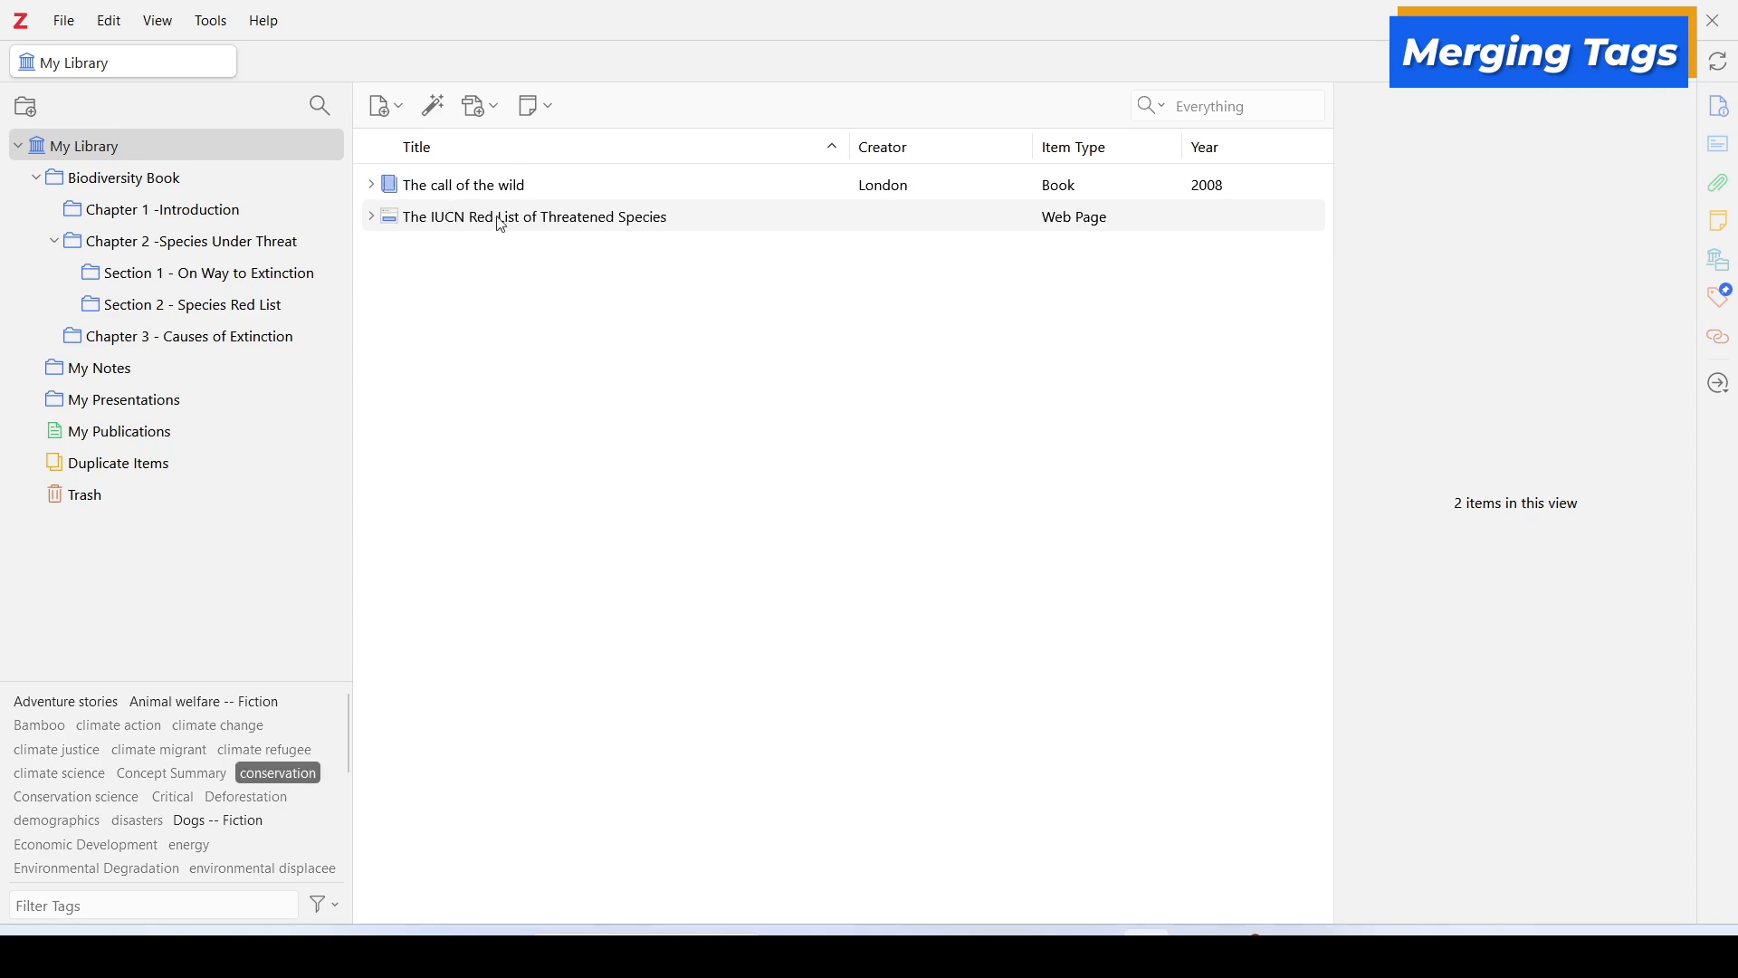
click(299, 775)
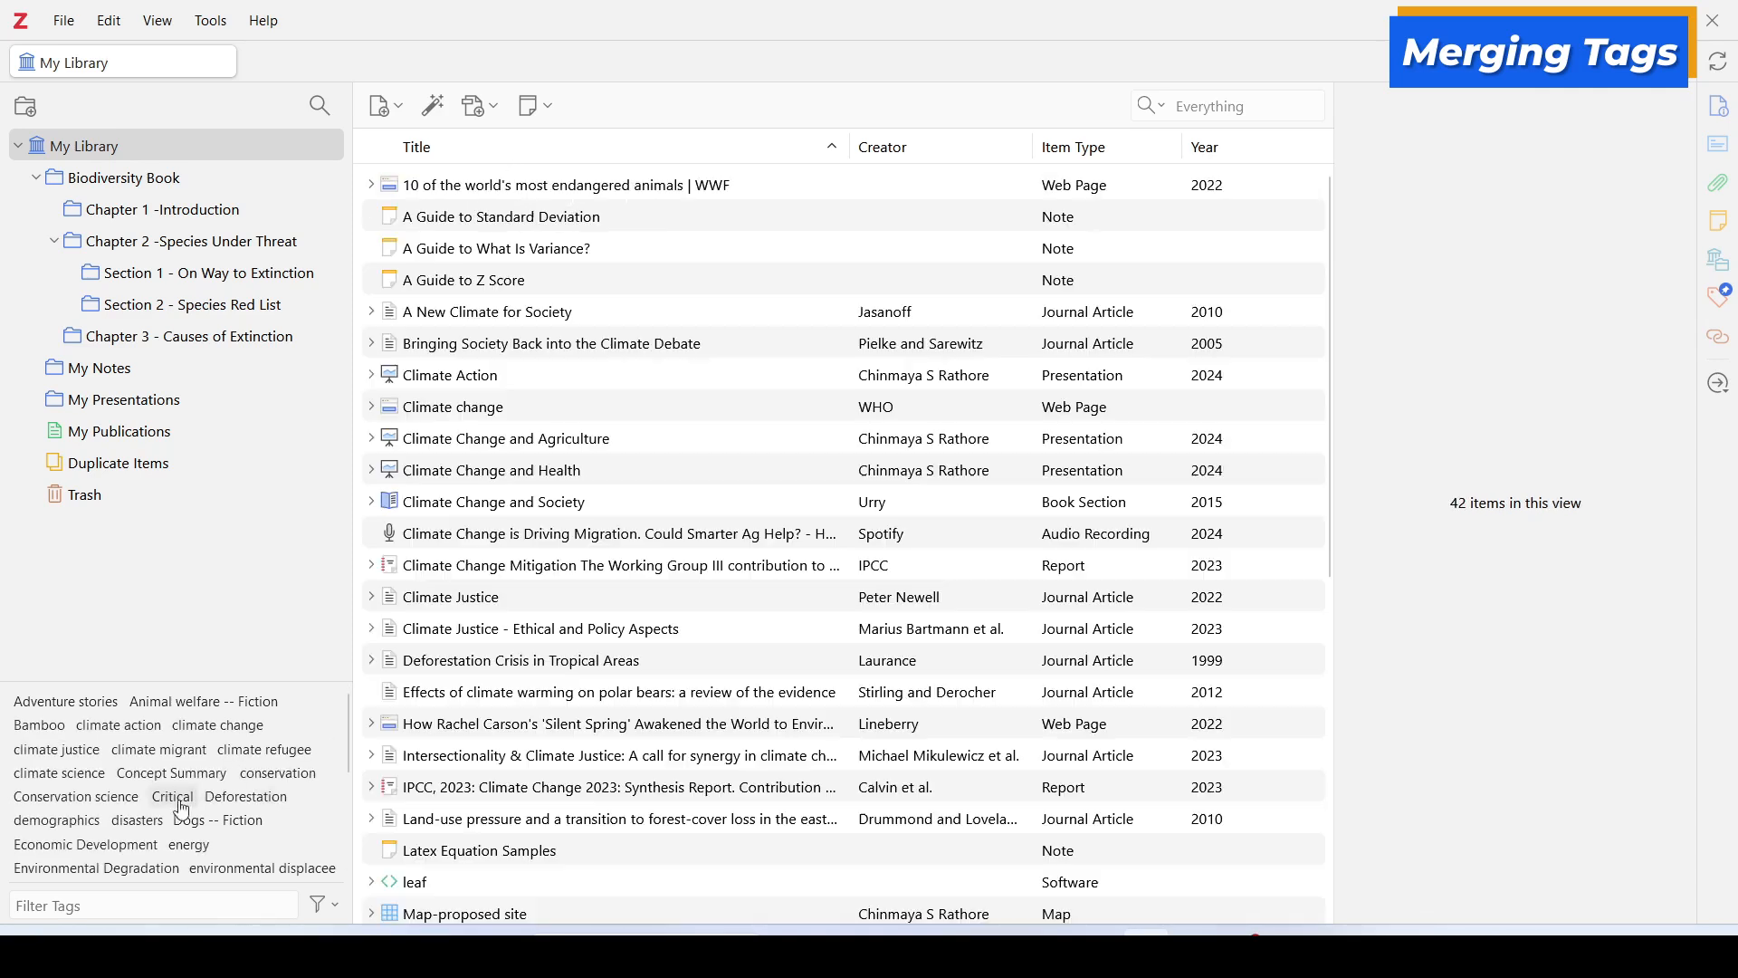
click(118, 804)
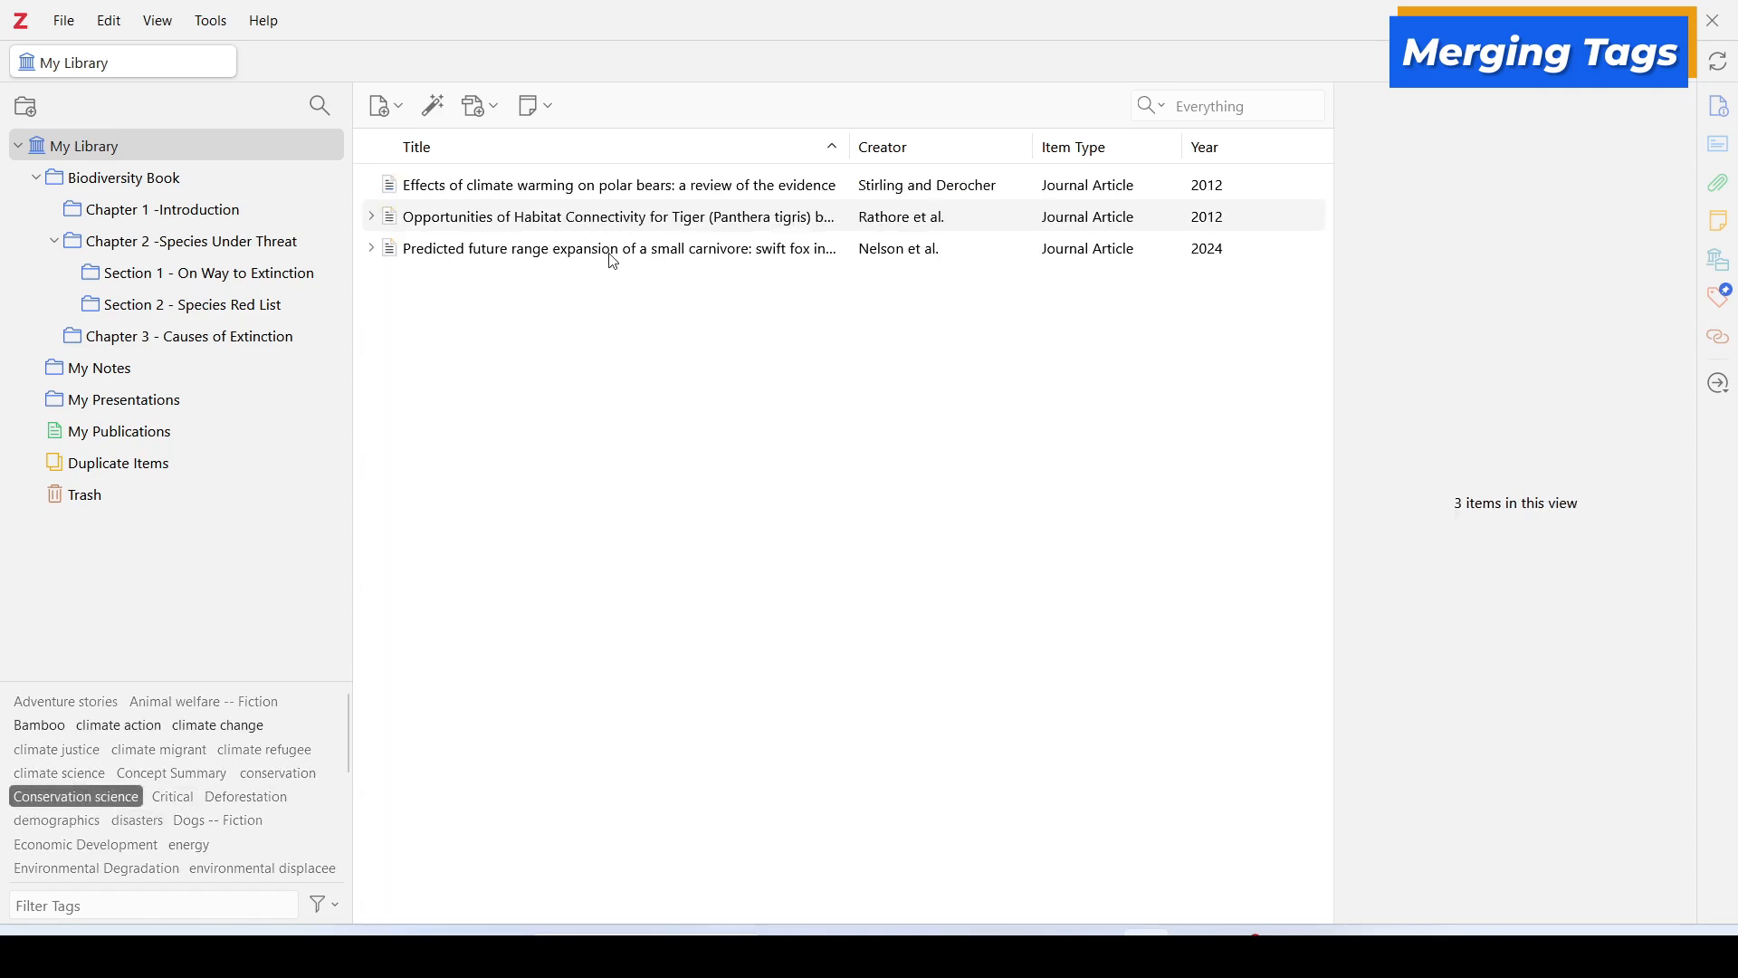
click(95, 800)
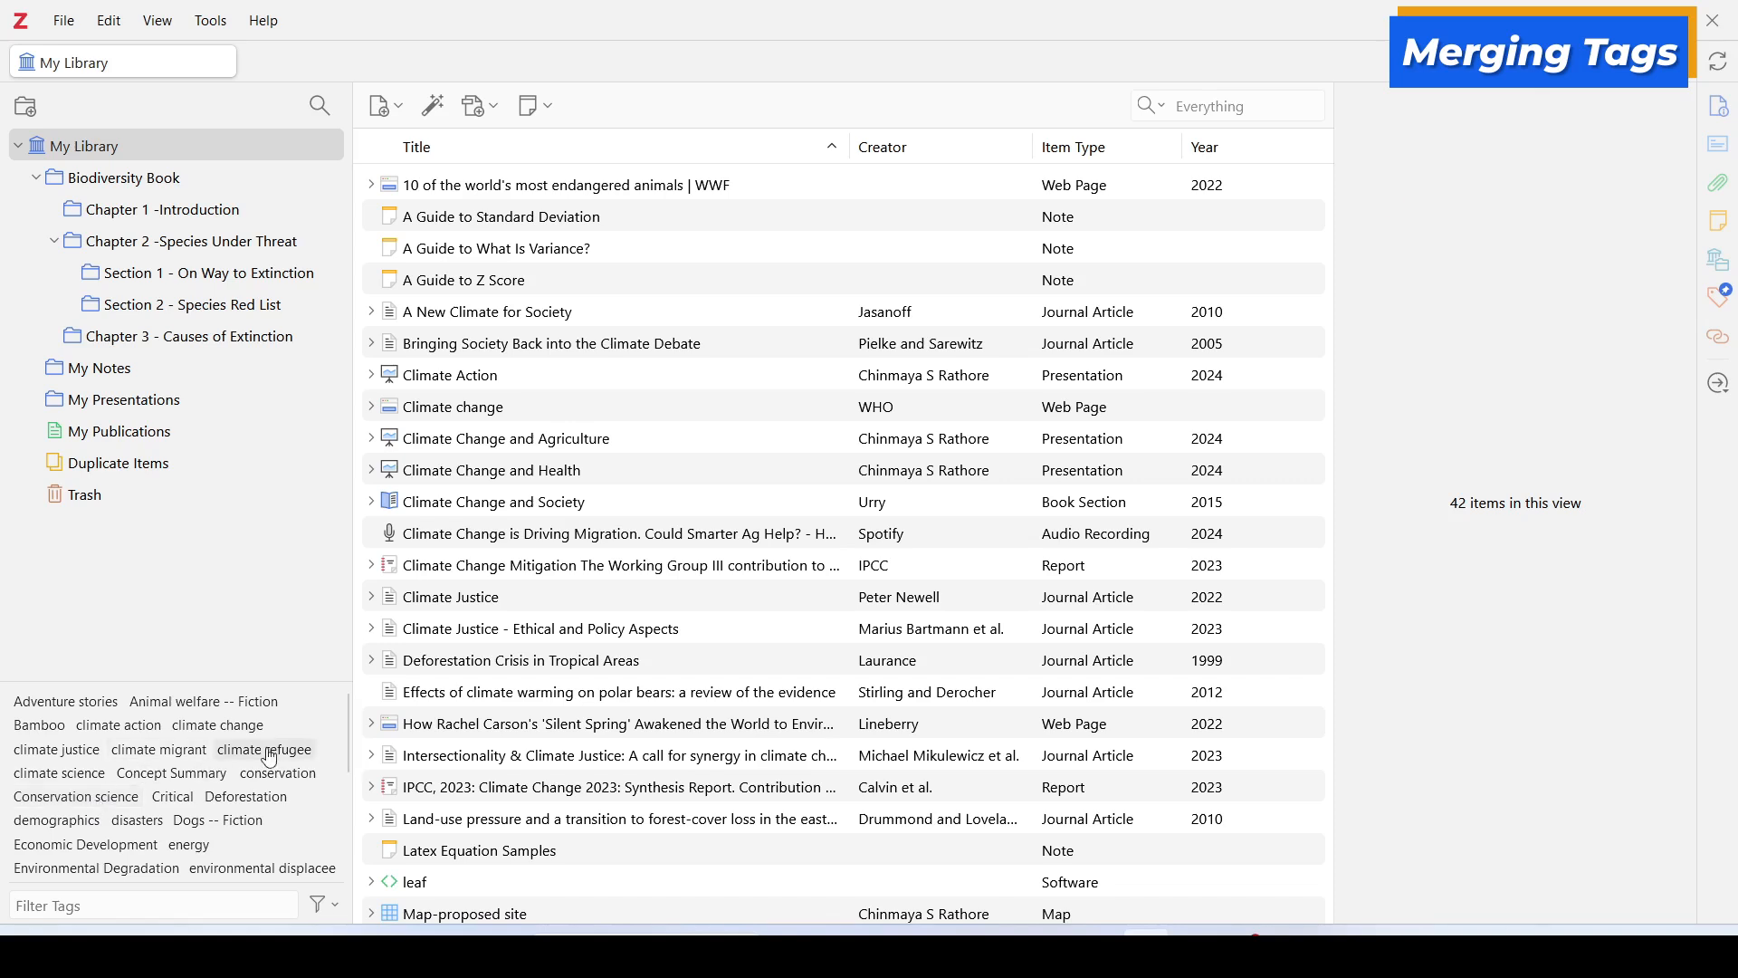
Step: Merge the "Conservation science" tag into the existing "conservation" tag by renaming it to "conservation"
right_click(128, 801)
click(182, 858)
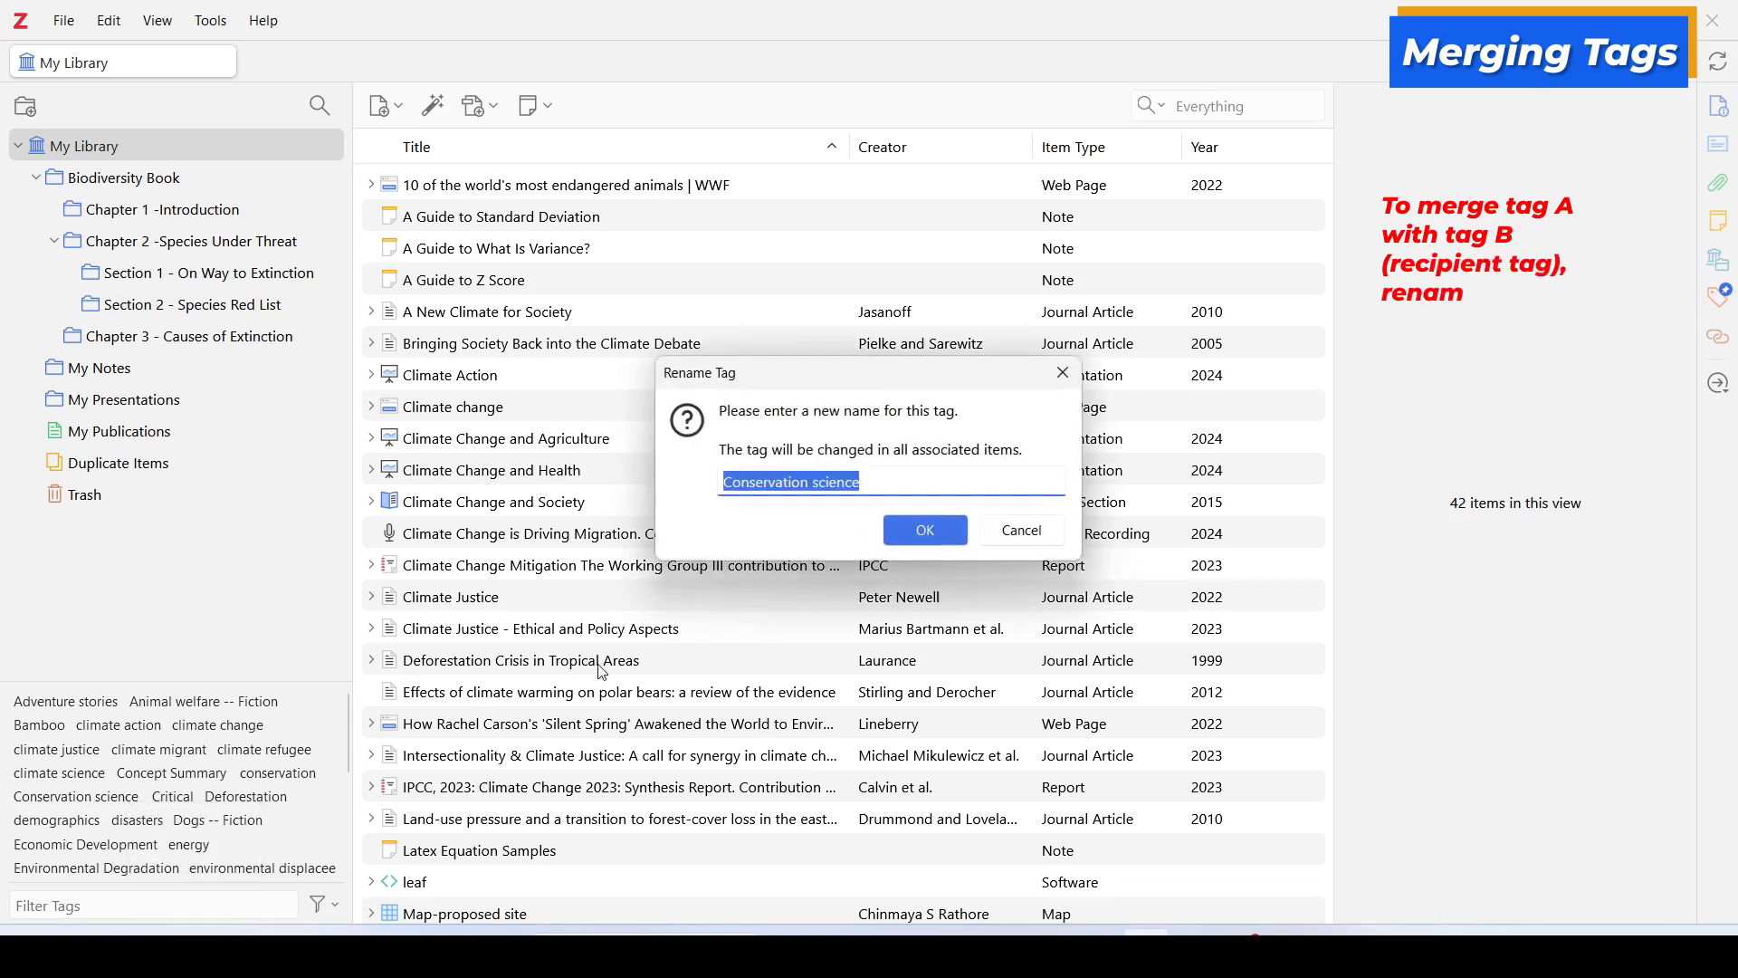
click(914, 497)
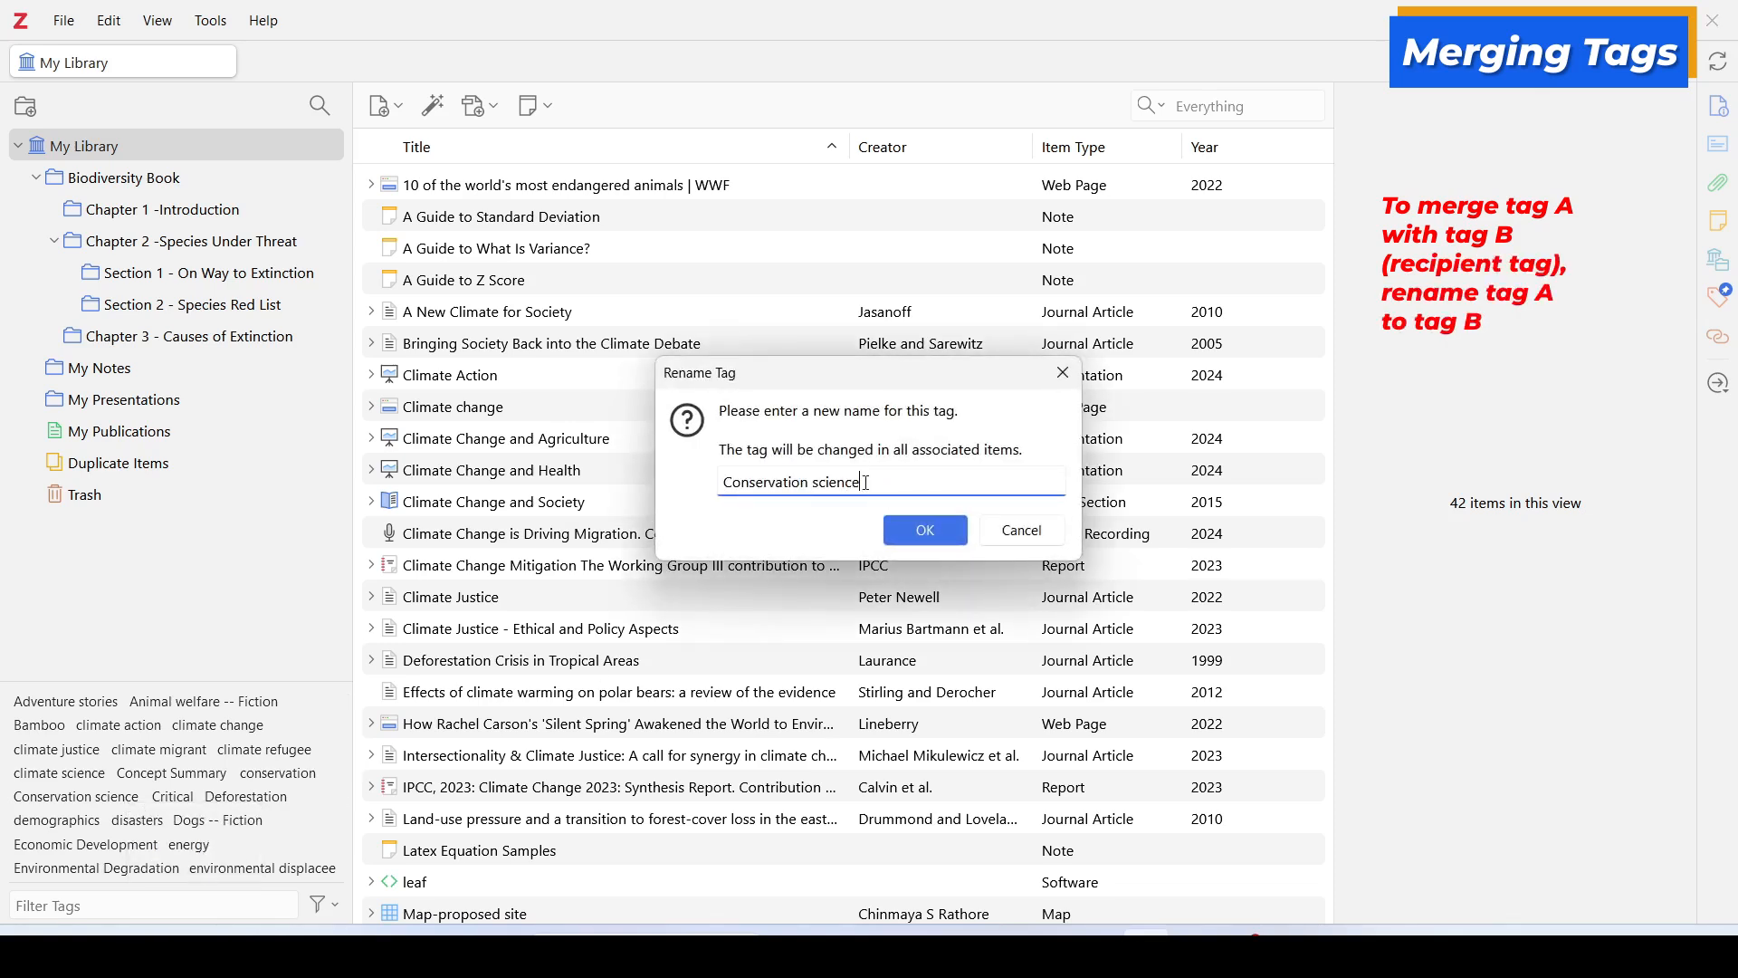
drag(867, 483, 720, 485)
text(conservation)
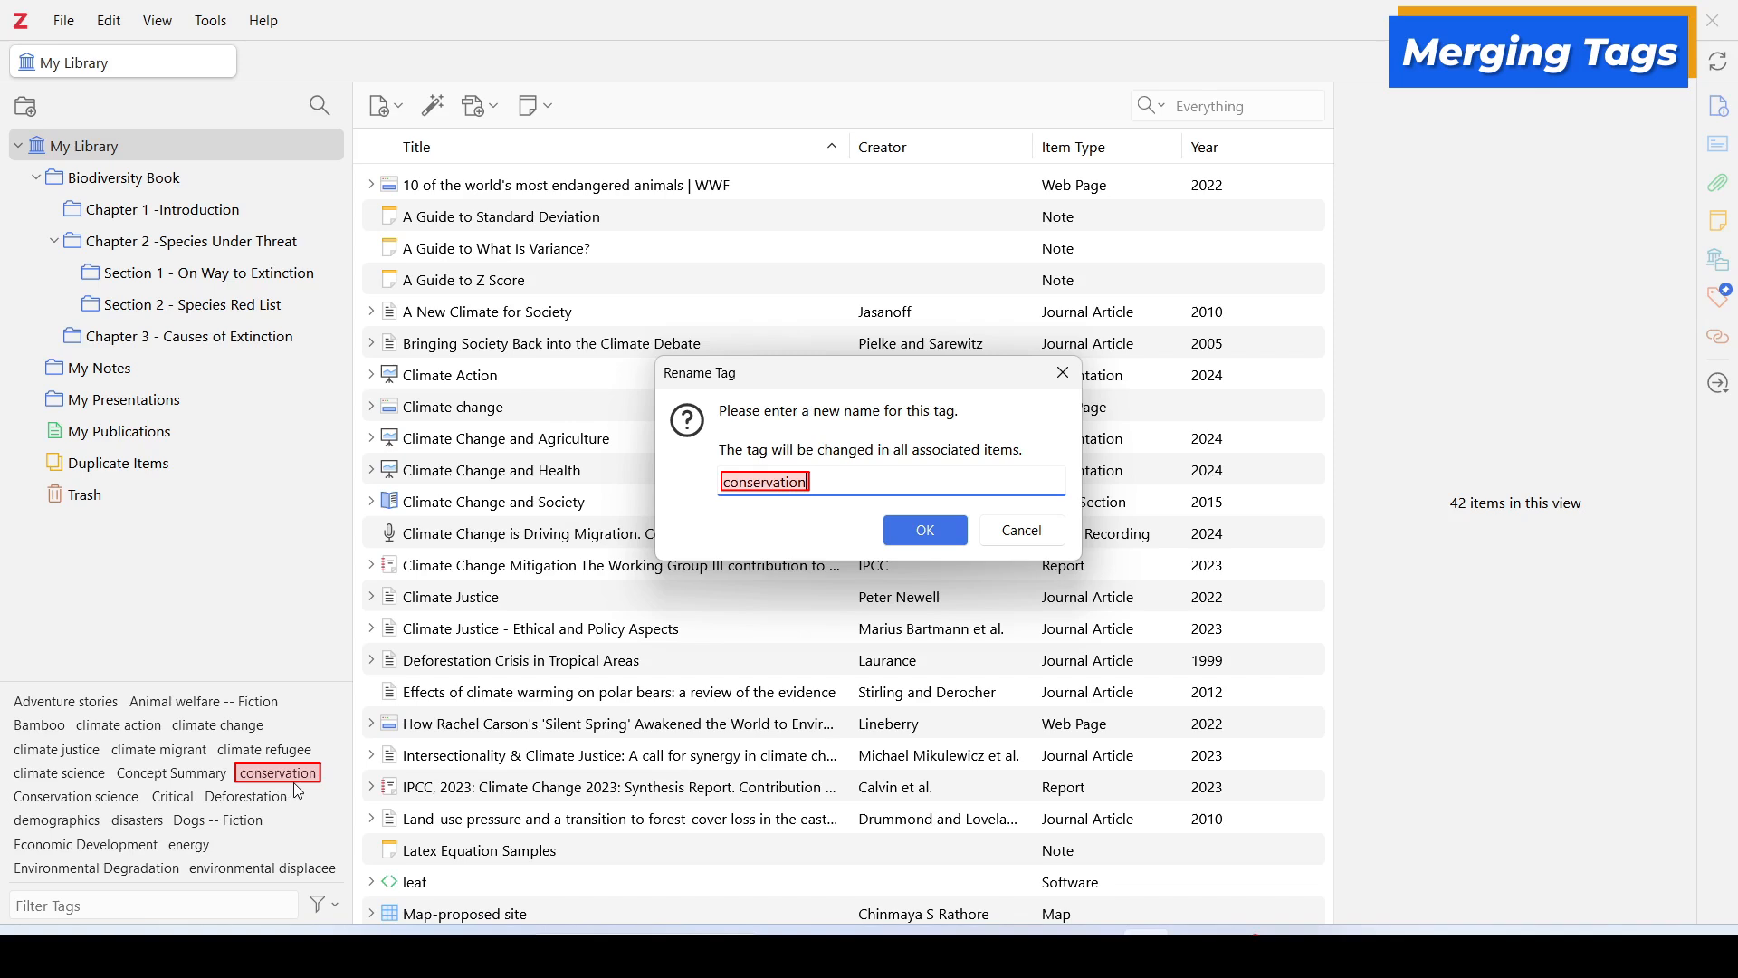
click(927, 536)
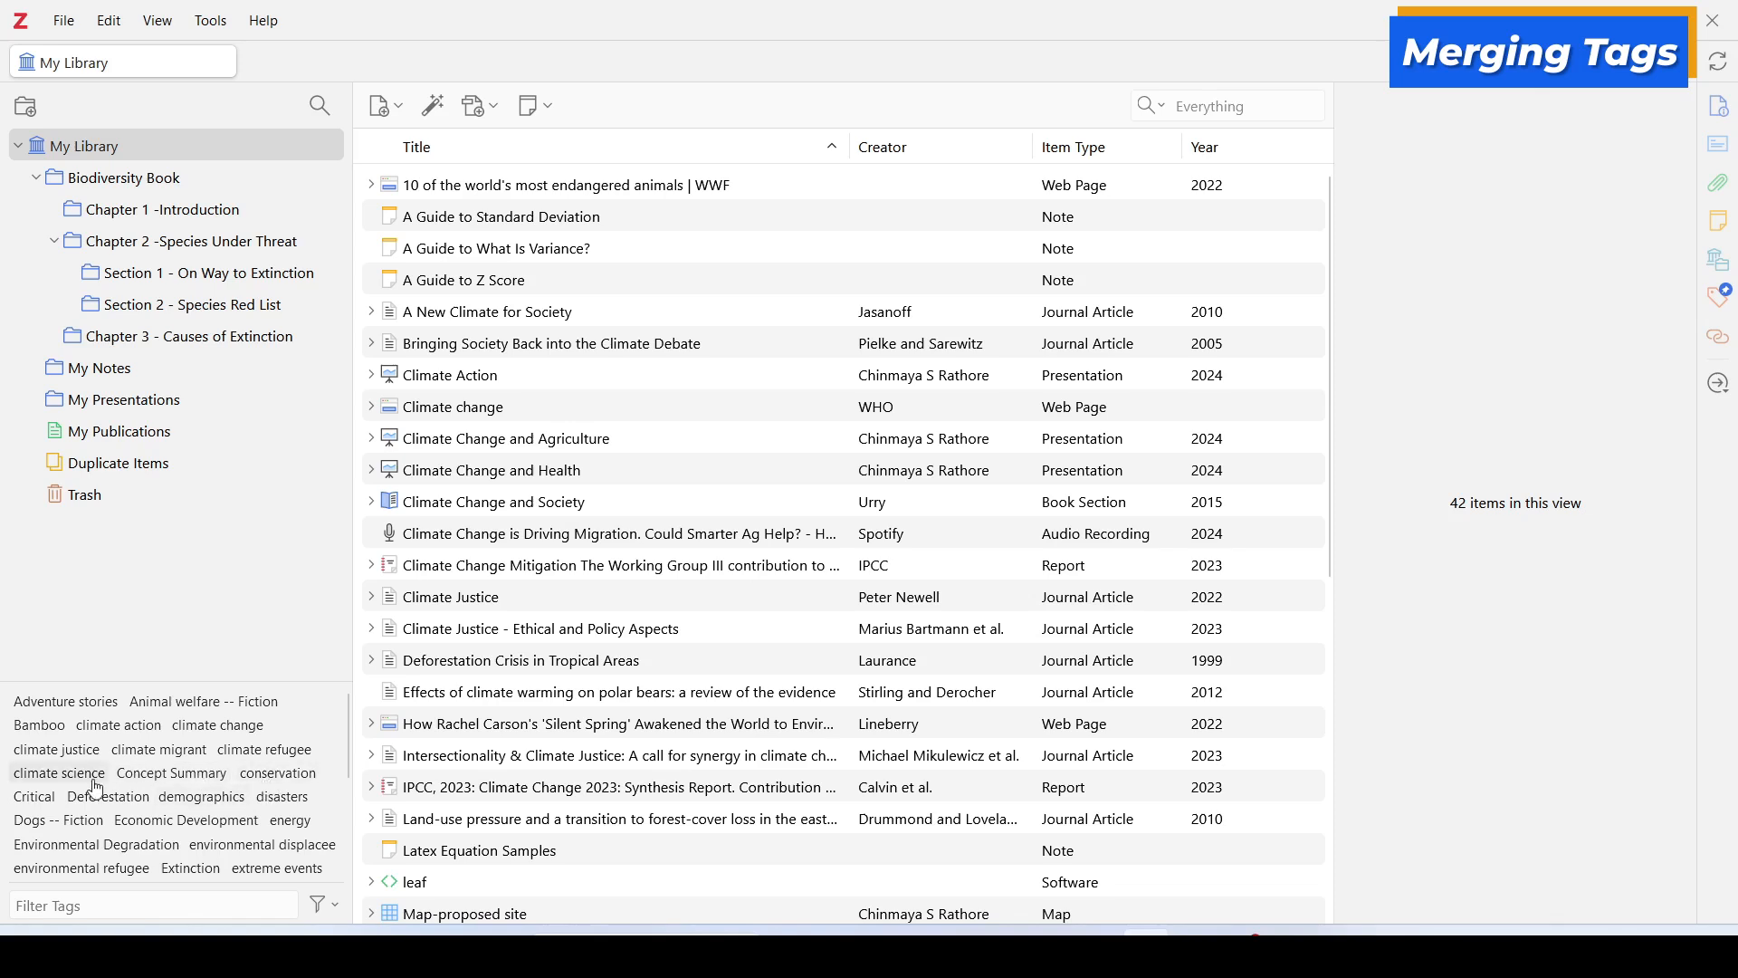
Step: Filter the library by the "conservation" tag and check the tags of the listed items
click(280, 777)
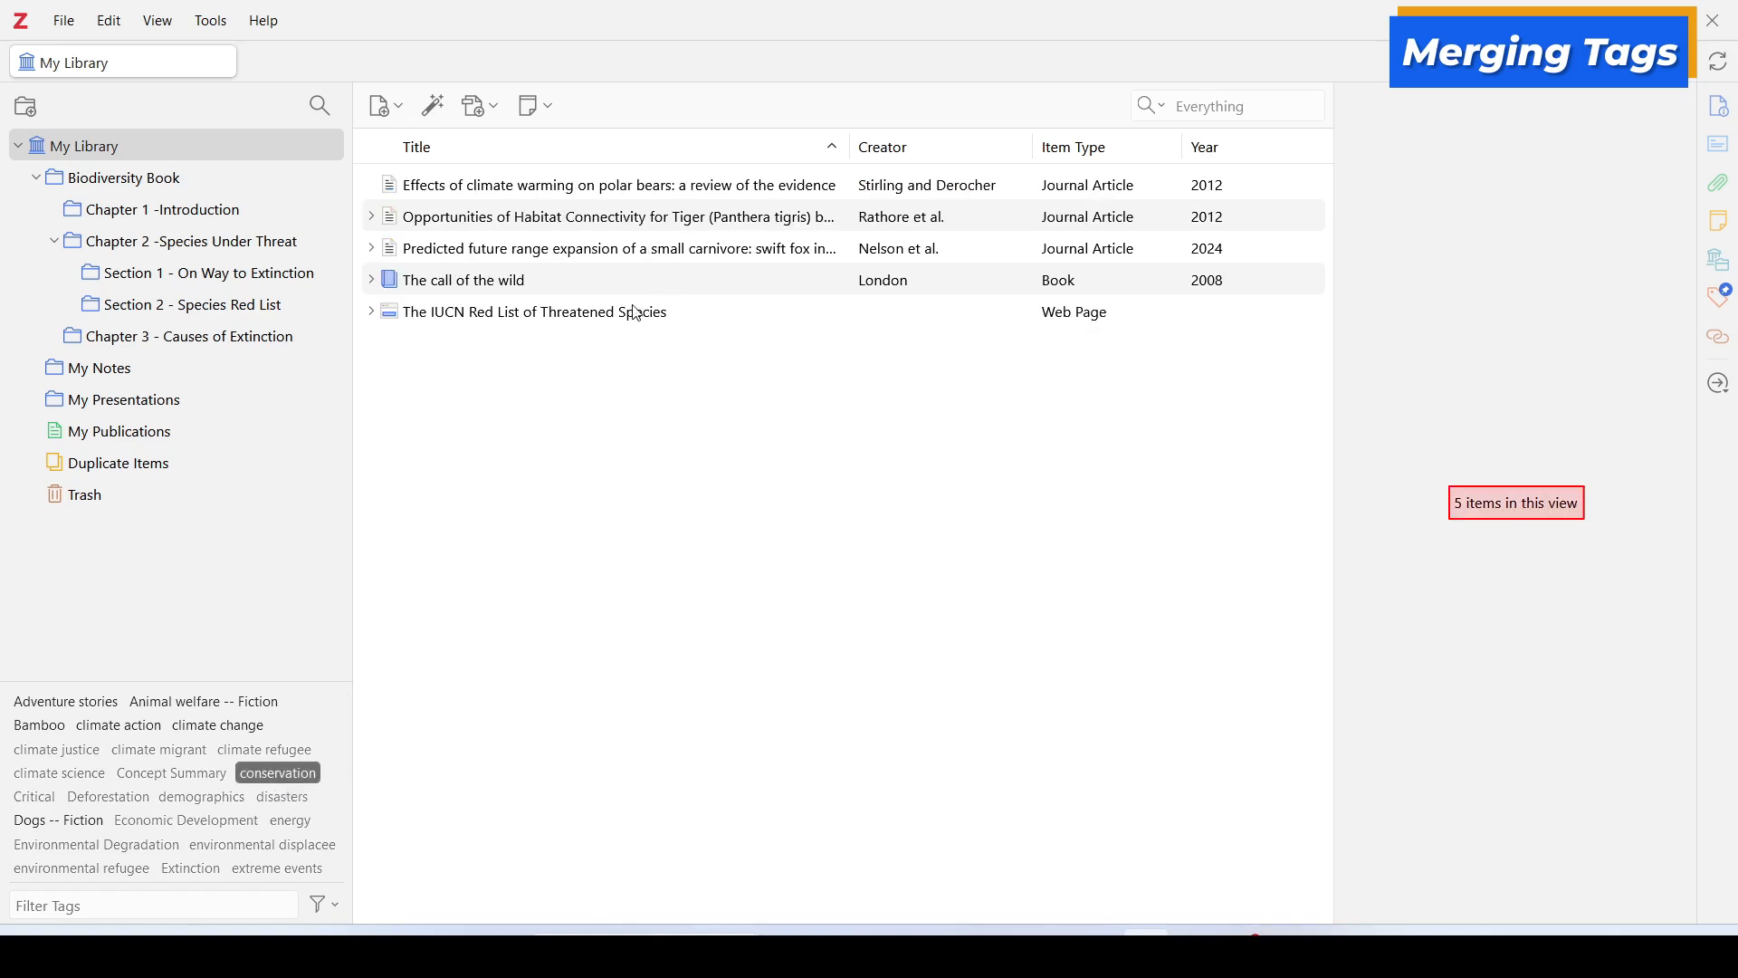
click(905, 186)
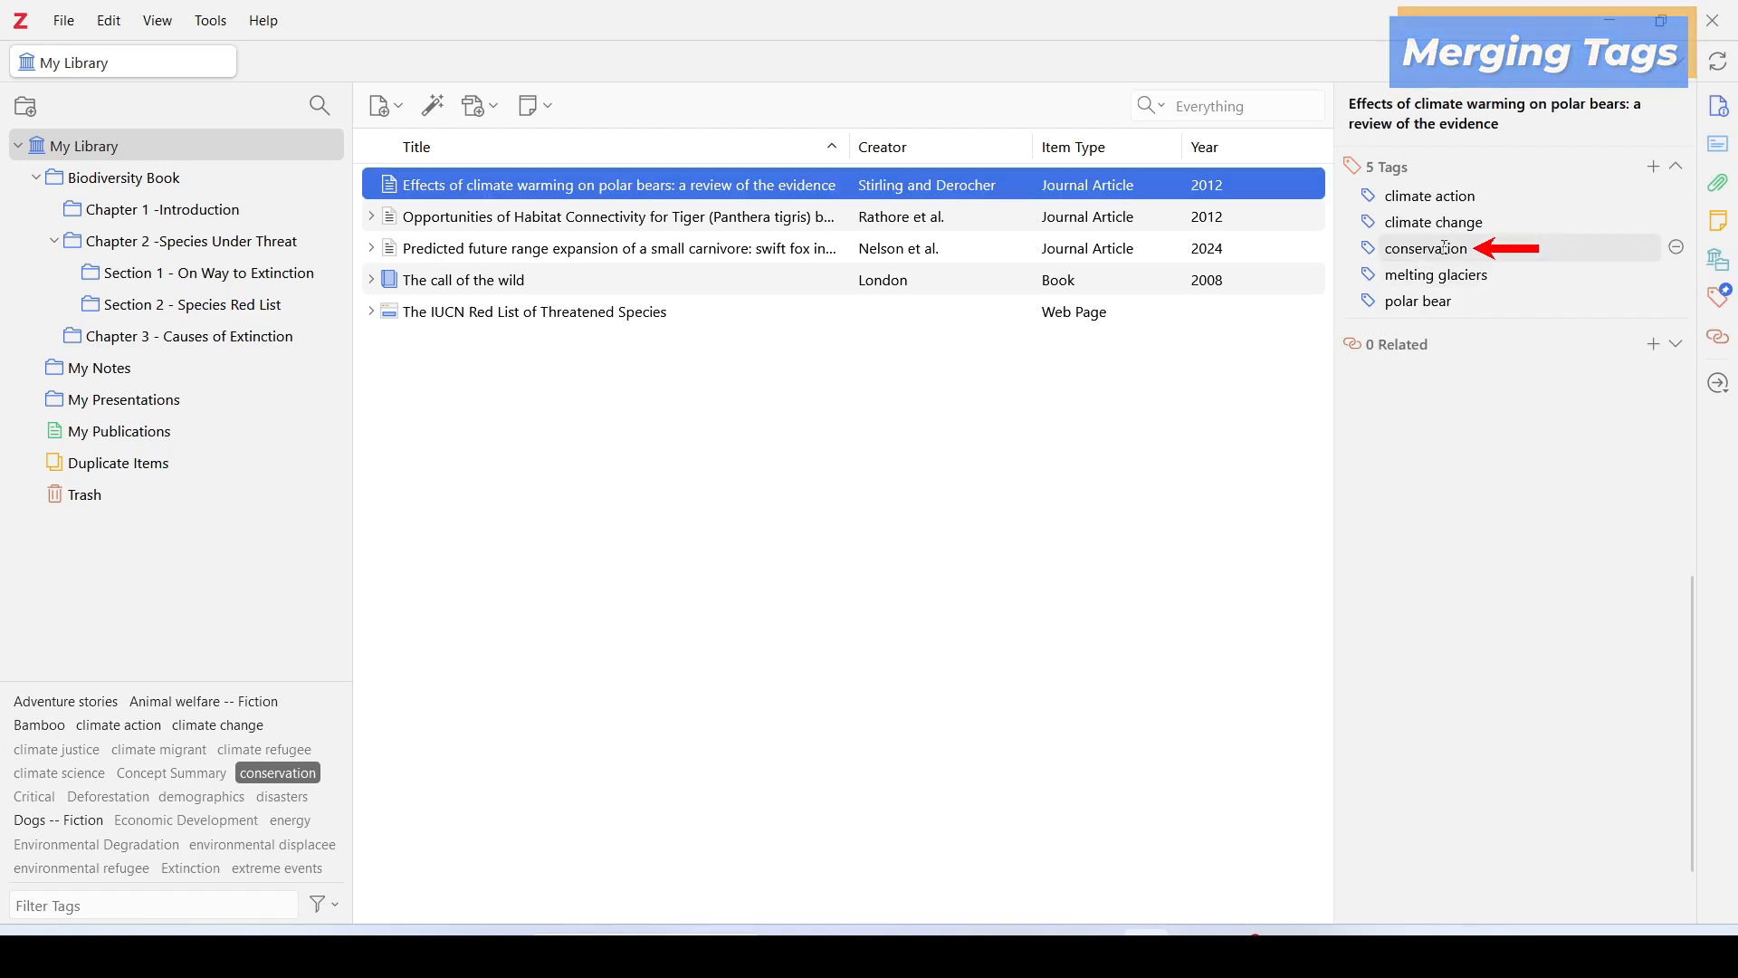
click(863, 224)
click(842, 250)
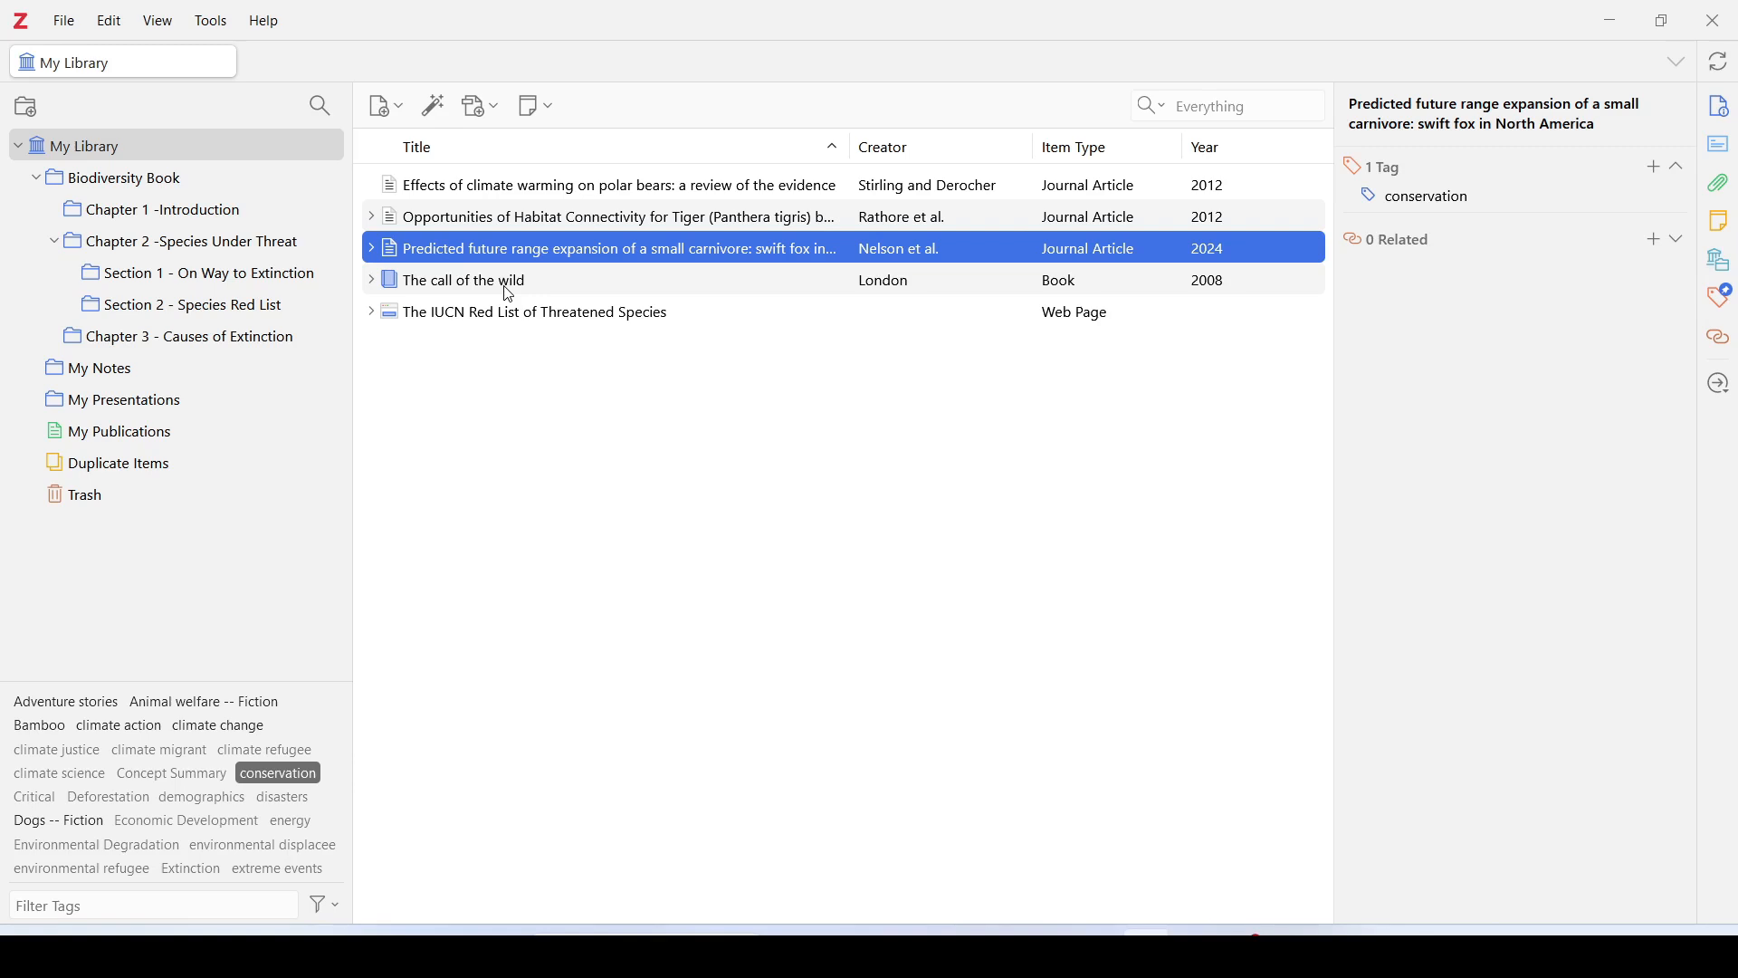
click(510, 284)
click(516, 317)
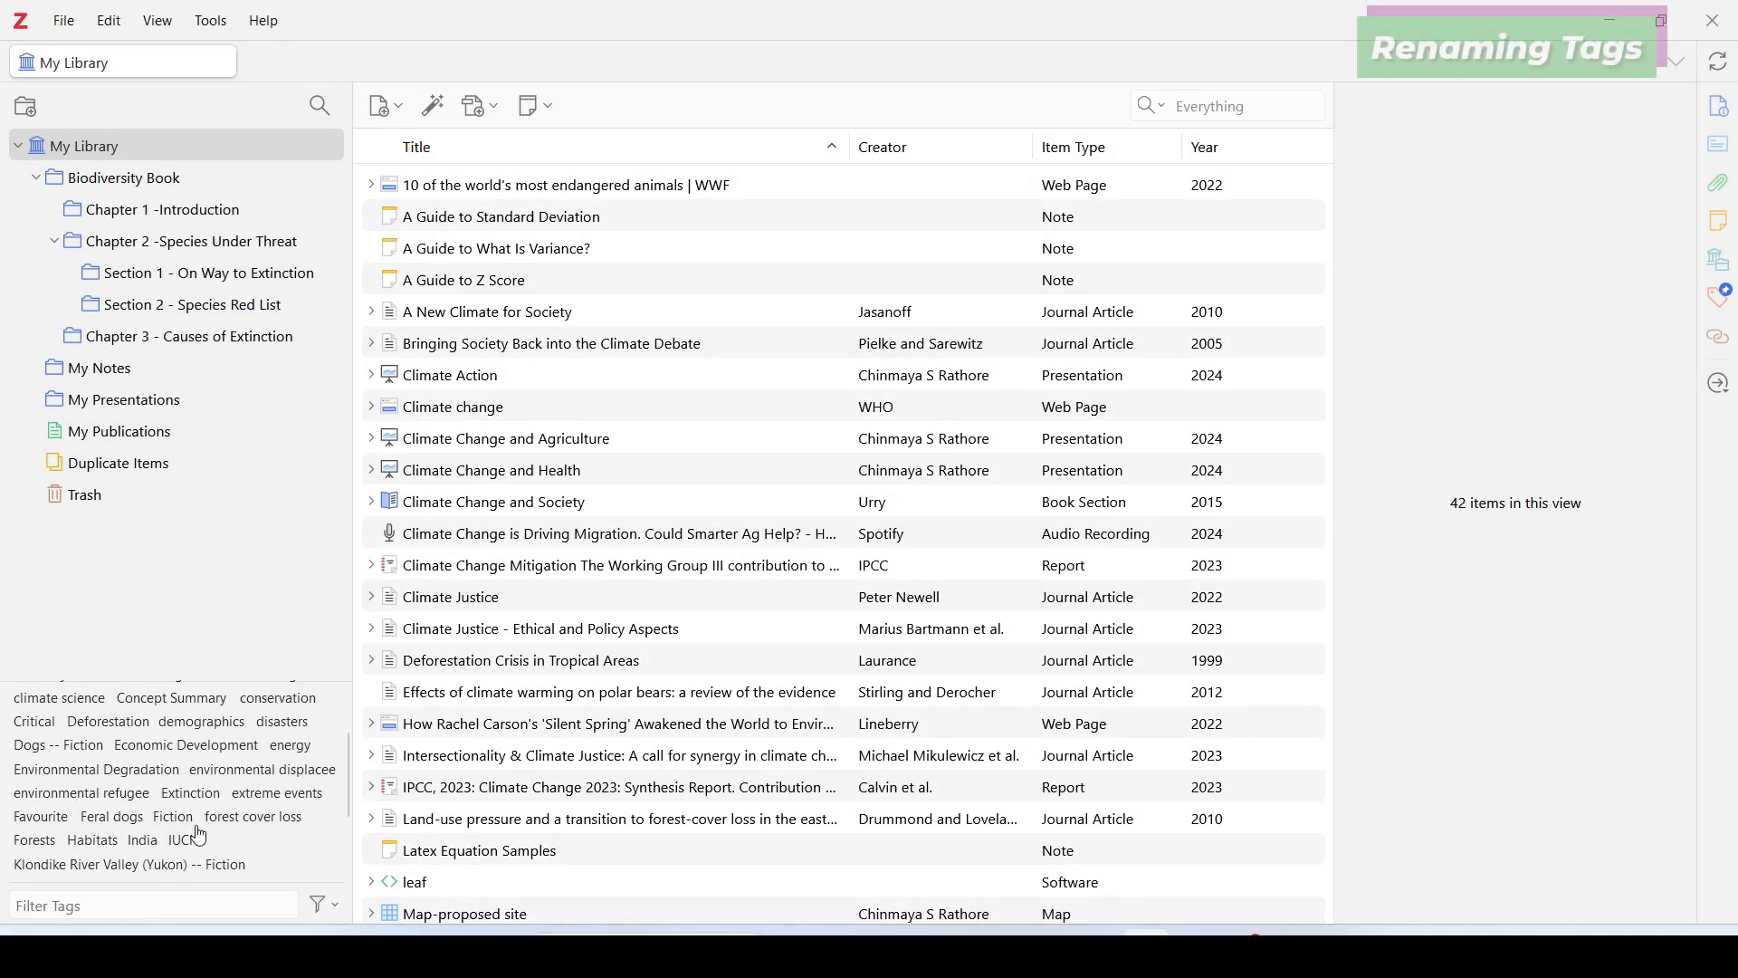
Step: Filter the library by the "Extinction" tag, inspect the tags of its items, and clear the filter
click(191, 793)
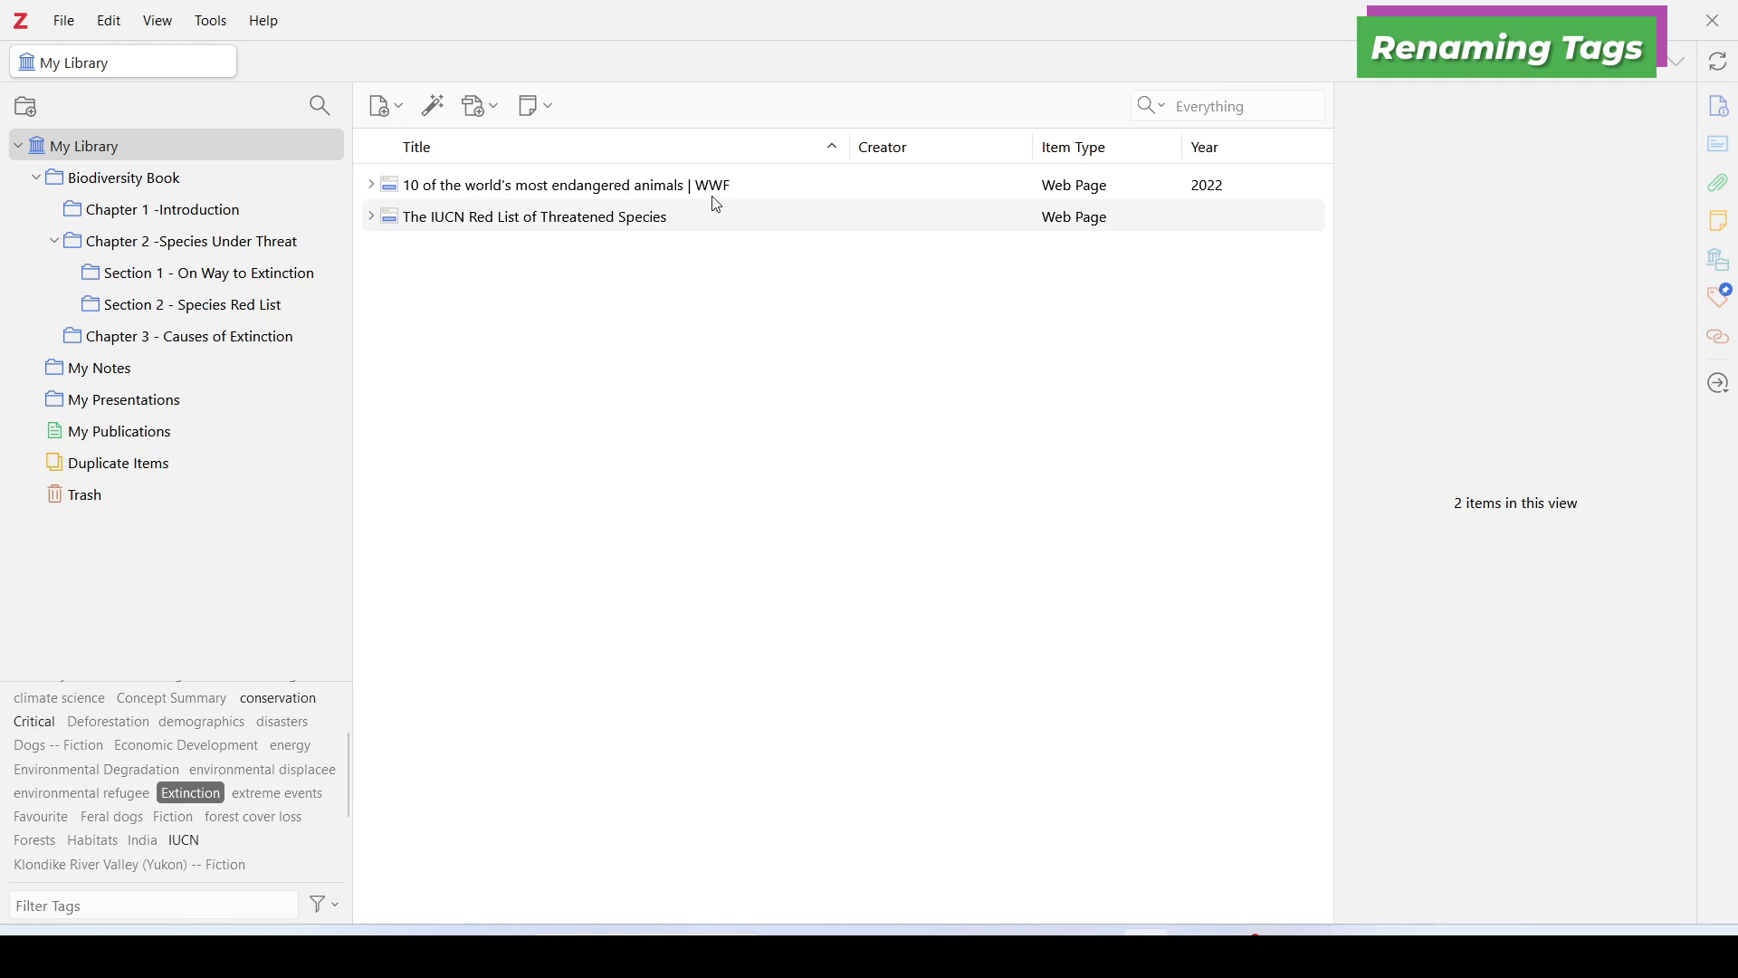
click(662, 183)
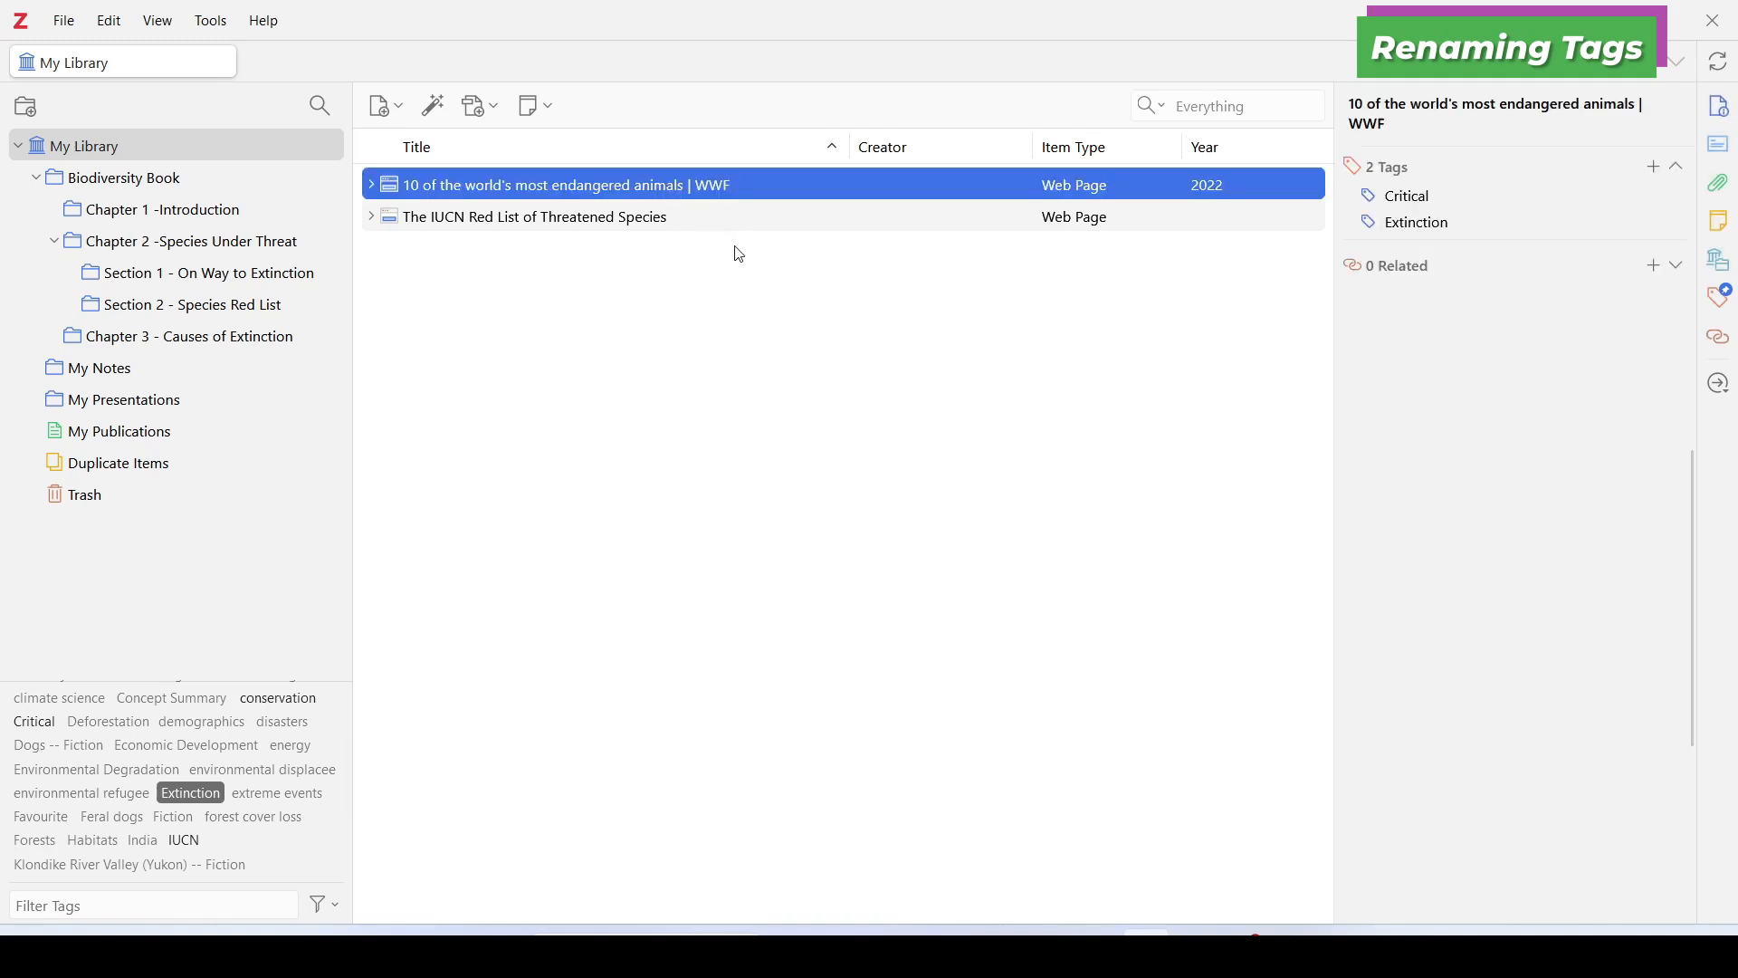
click(636, 225)
key(Up)
click(197, 802)
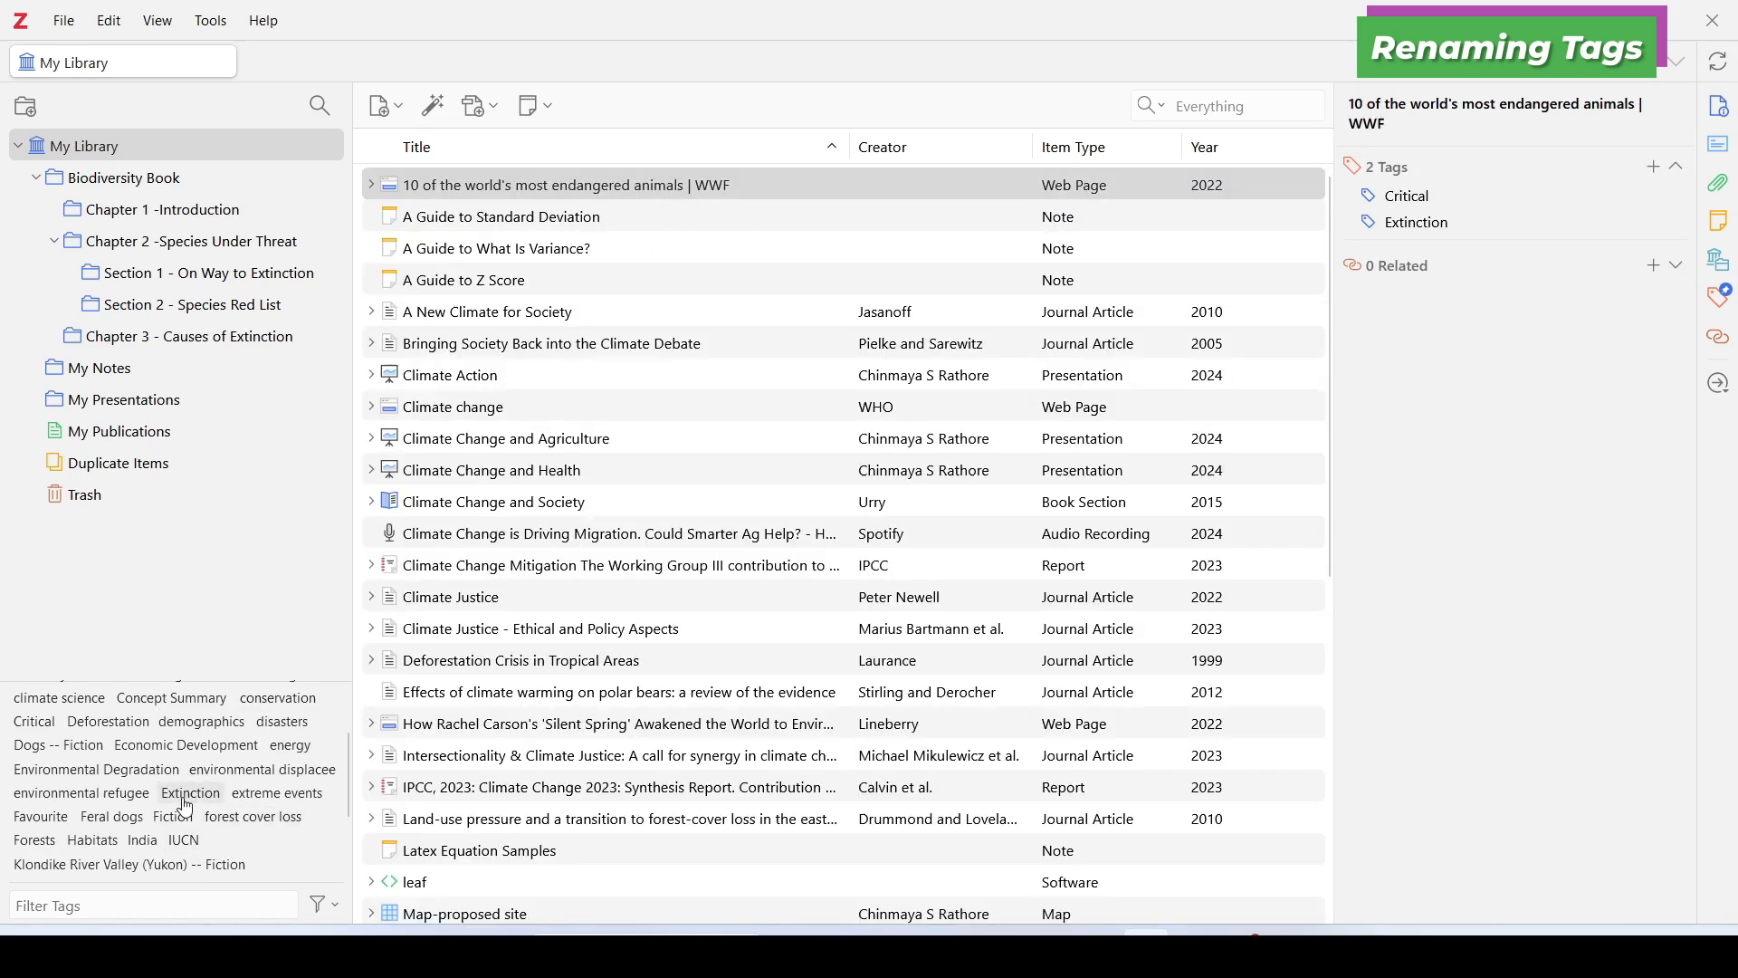
Step: Rename the "Extinction" tag to "Species Extinction" for all associated items
right_click(195, 802)
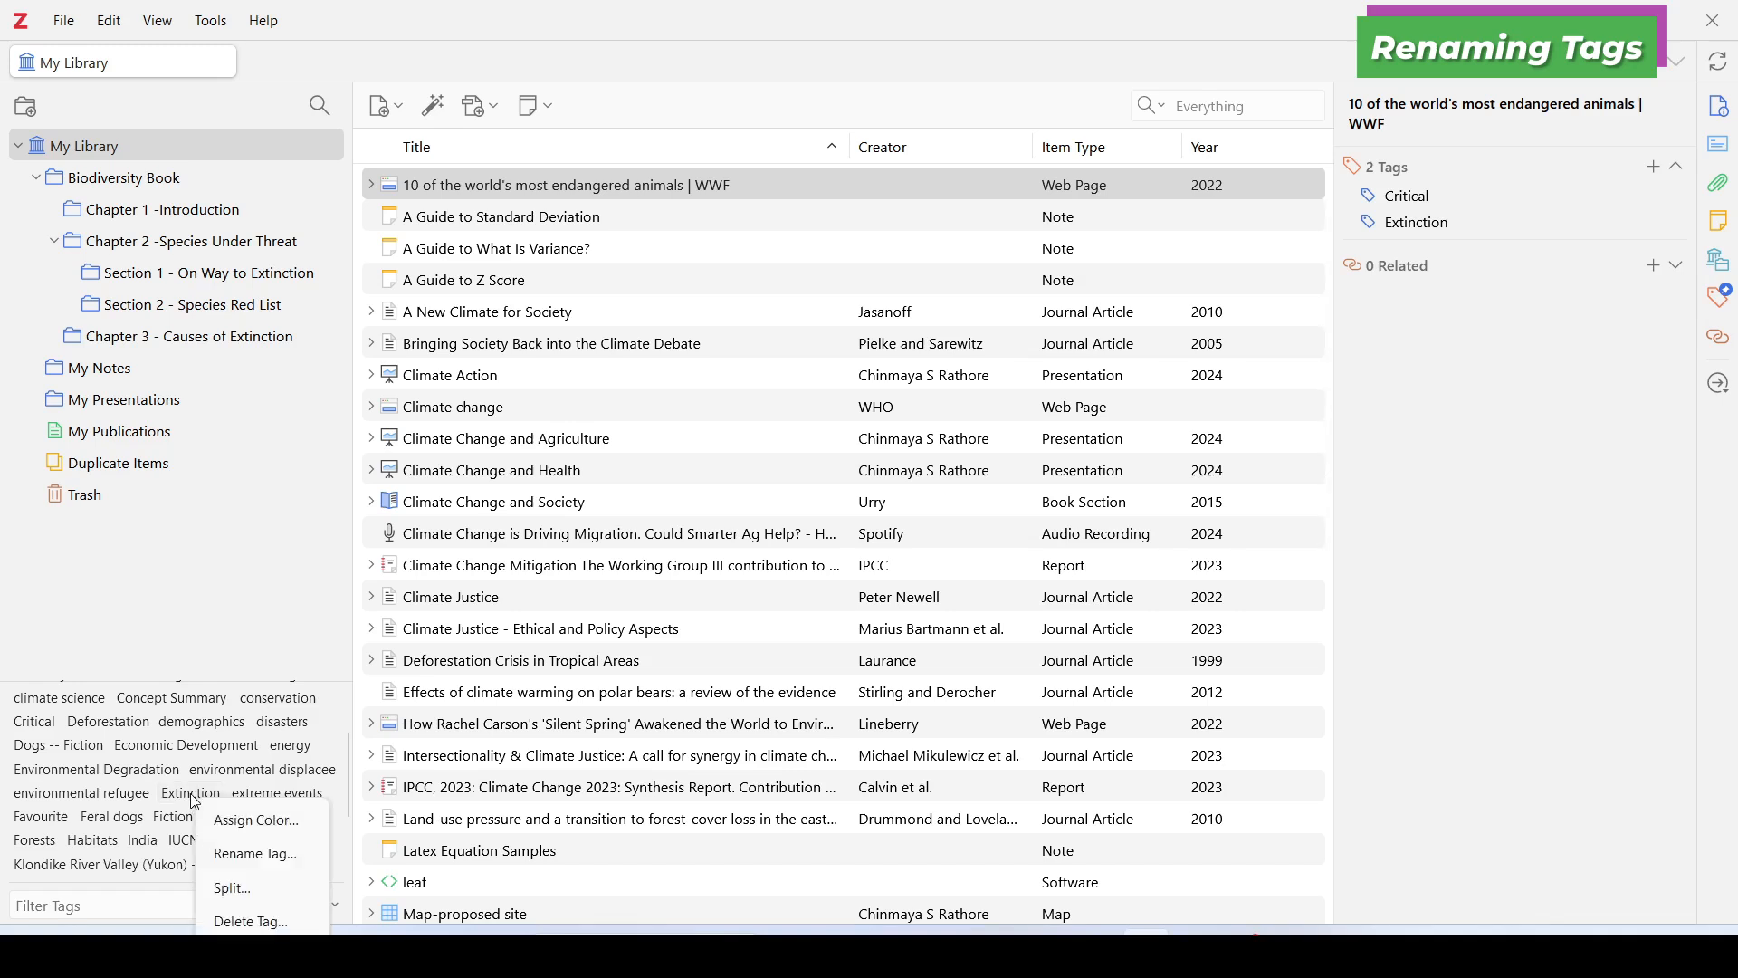
click(281, 855)
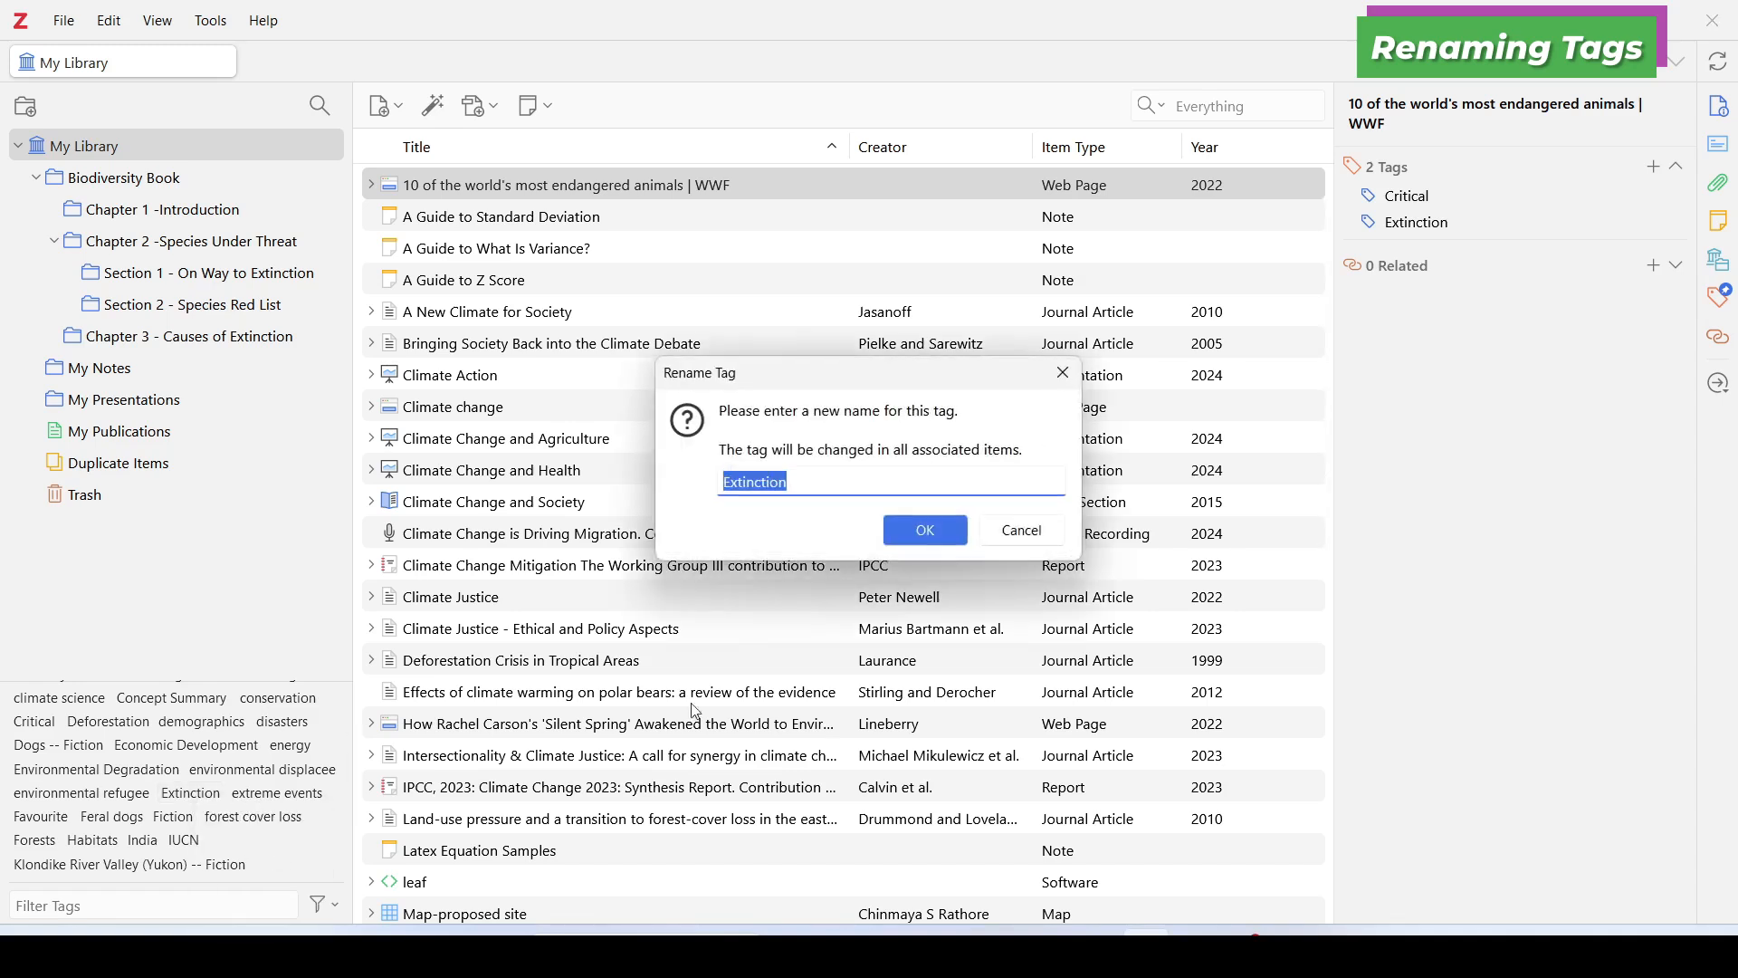
click(723, 483)
text(Species)
click(874, 487)
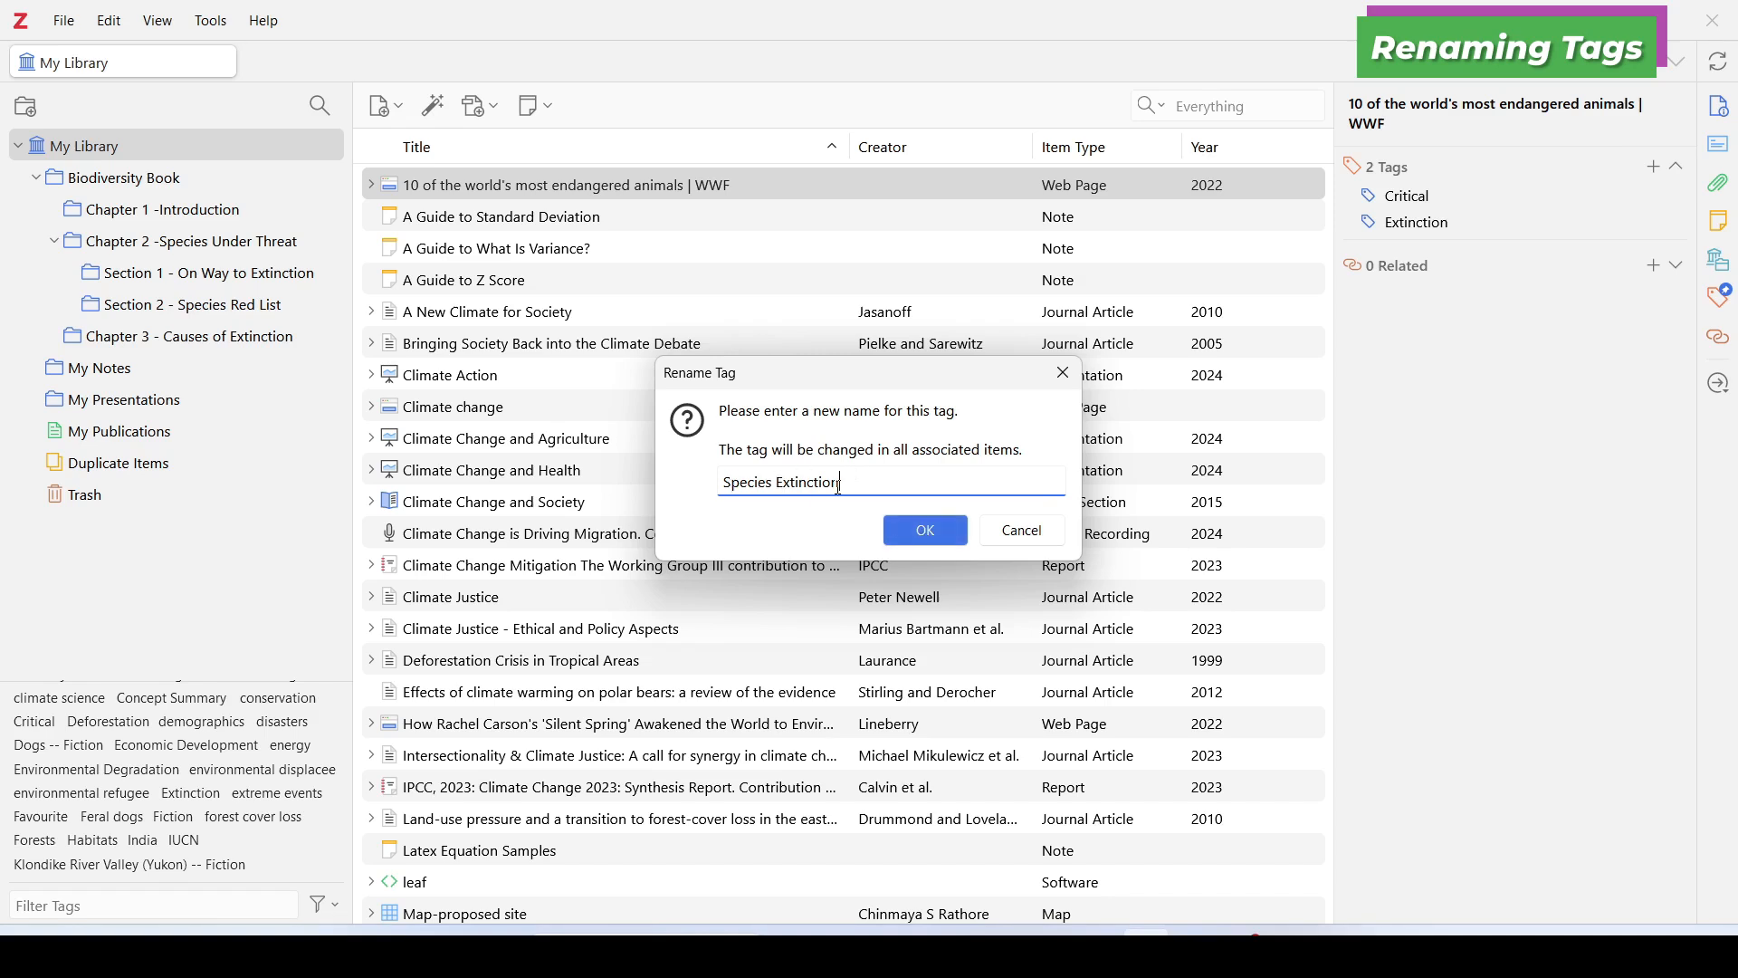
click(933, 532)
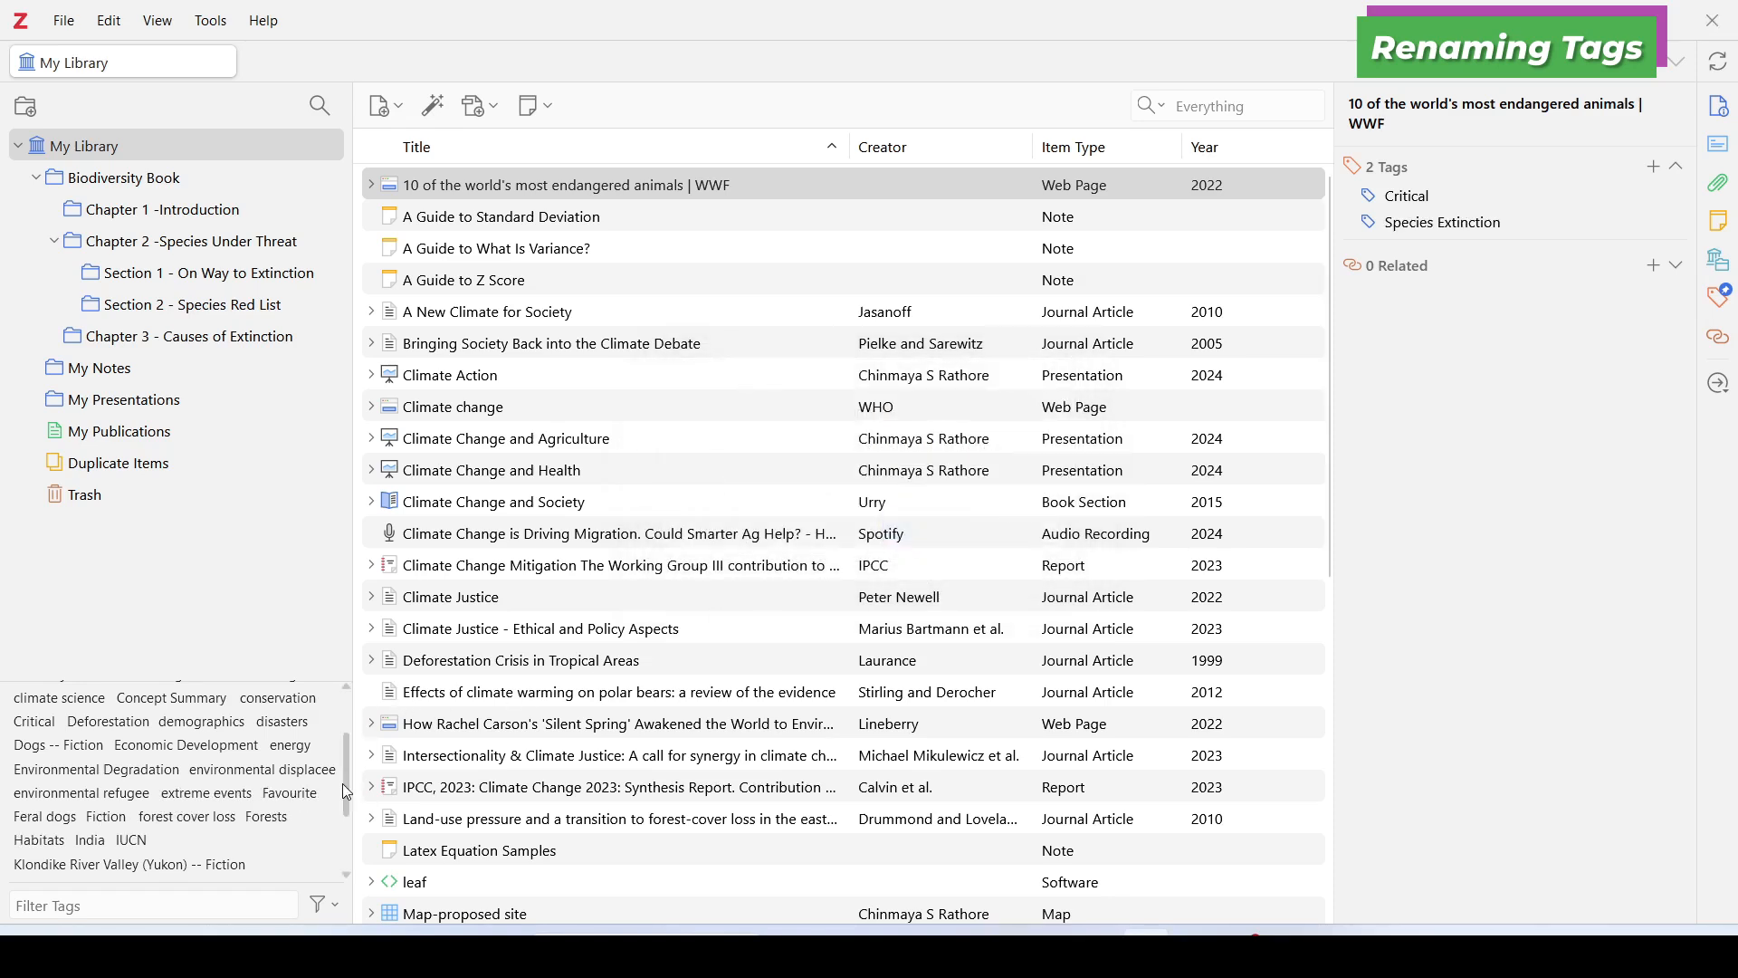
Step: Find the "Species Extinction" tag in the tag list, filter the library by it, and check the tags of its items
drag(346, 808, 356, 858)
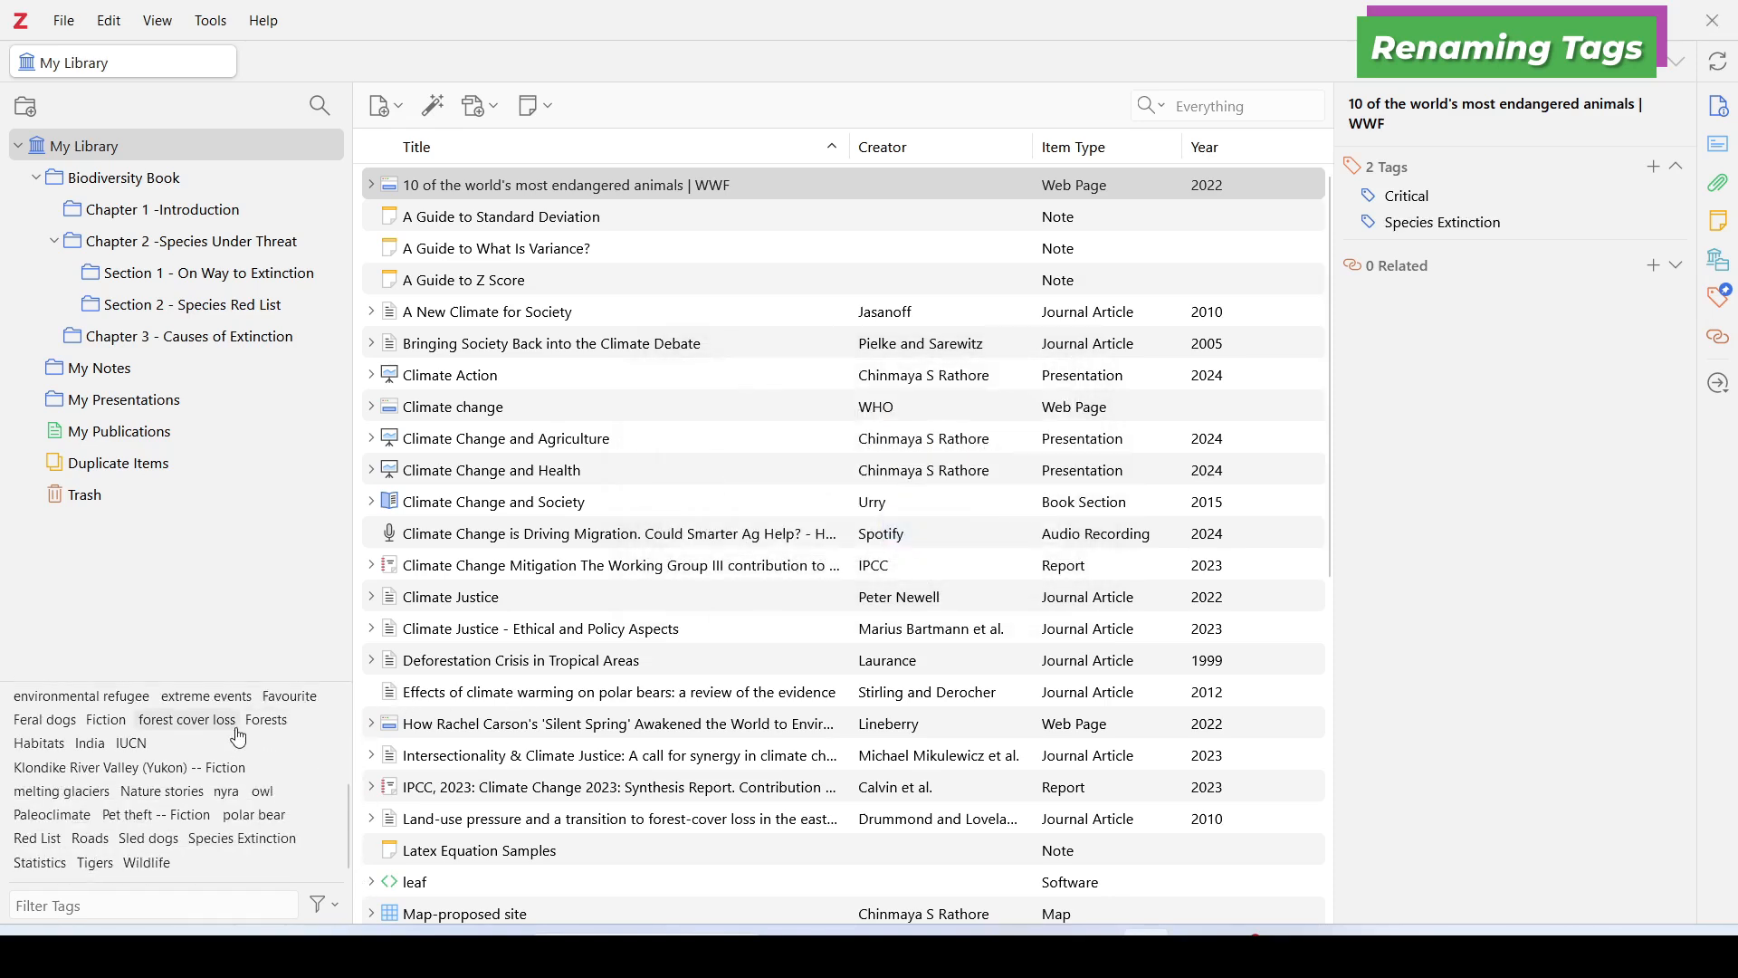
click(233, 840)
click(261, 842)
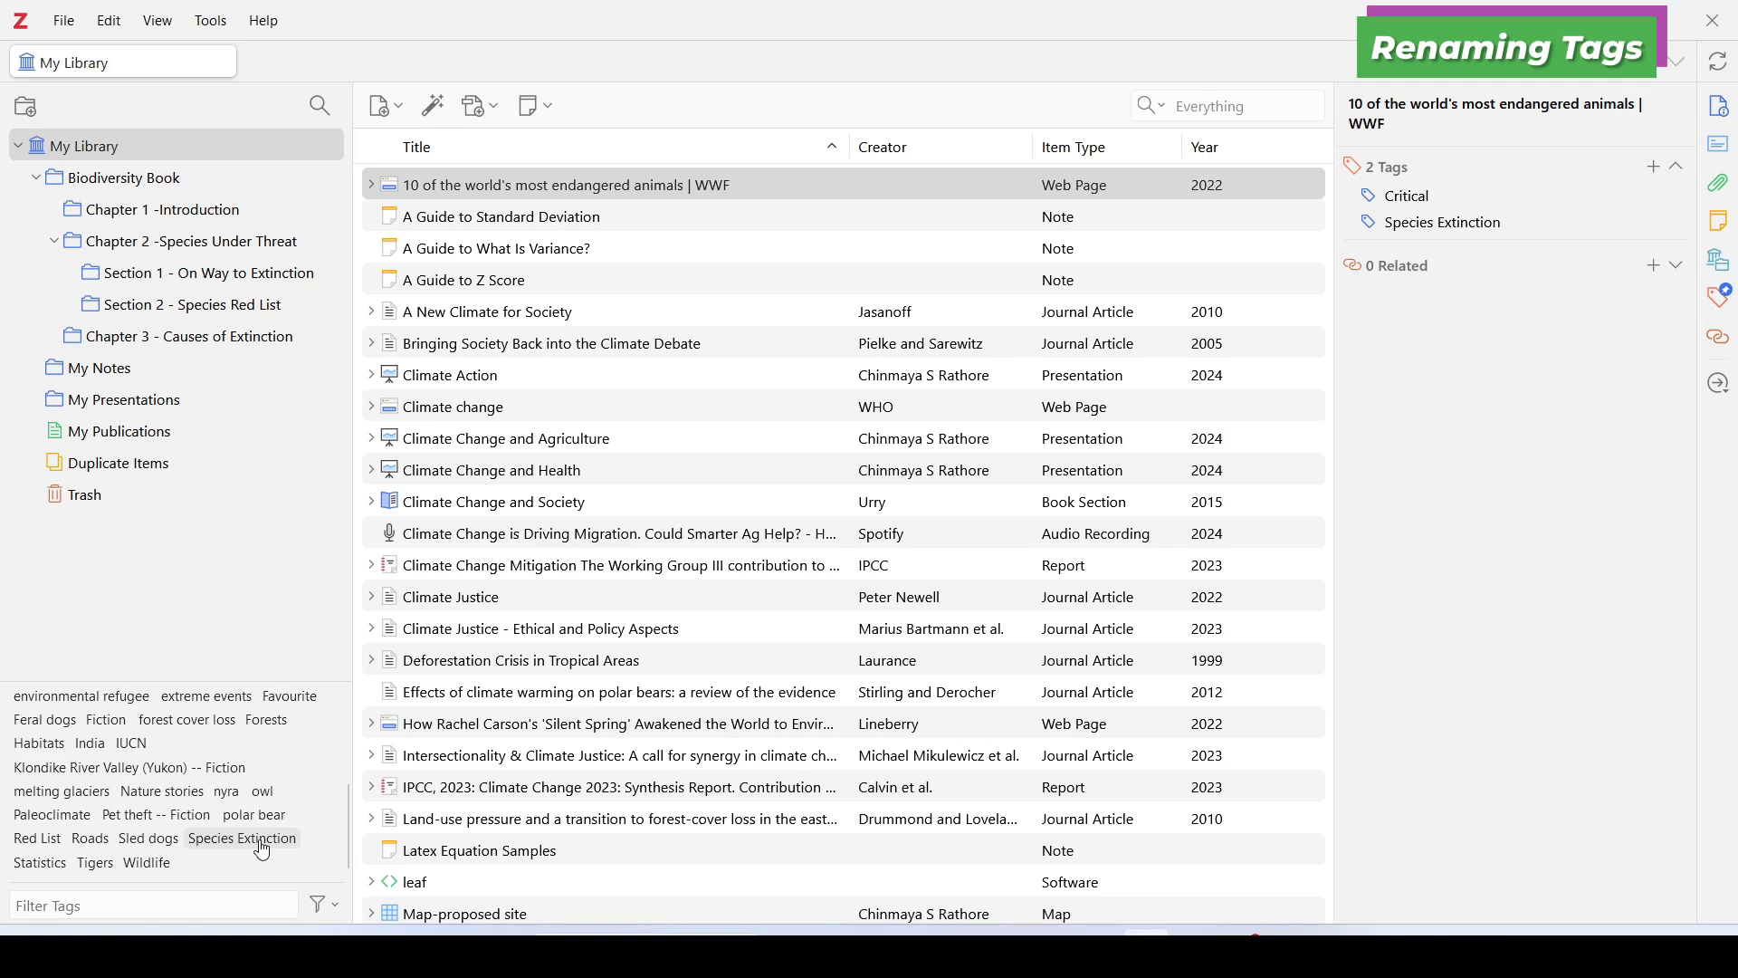
click(262, 846)
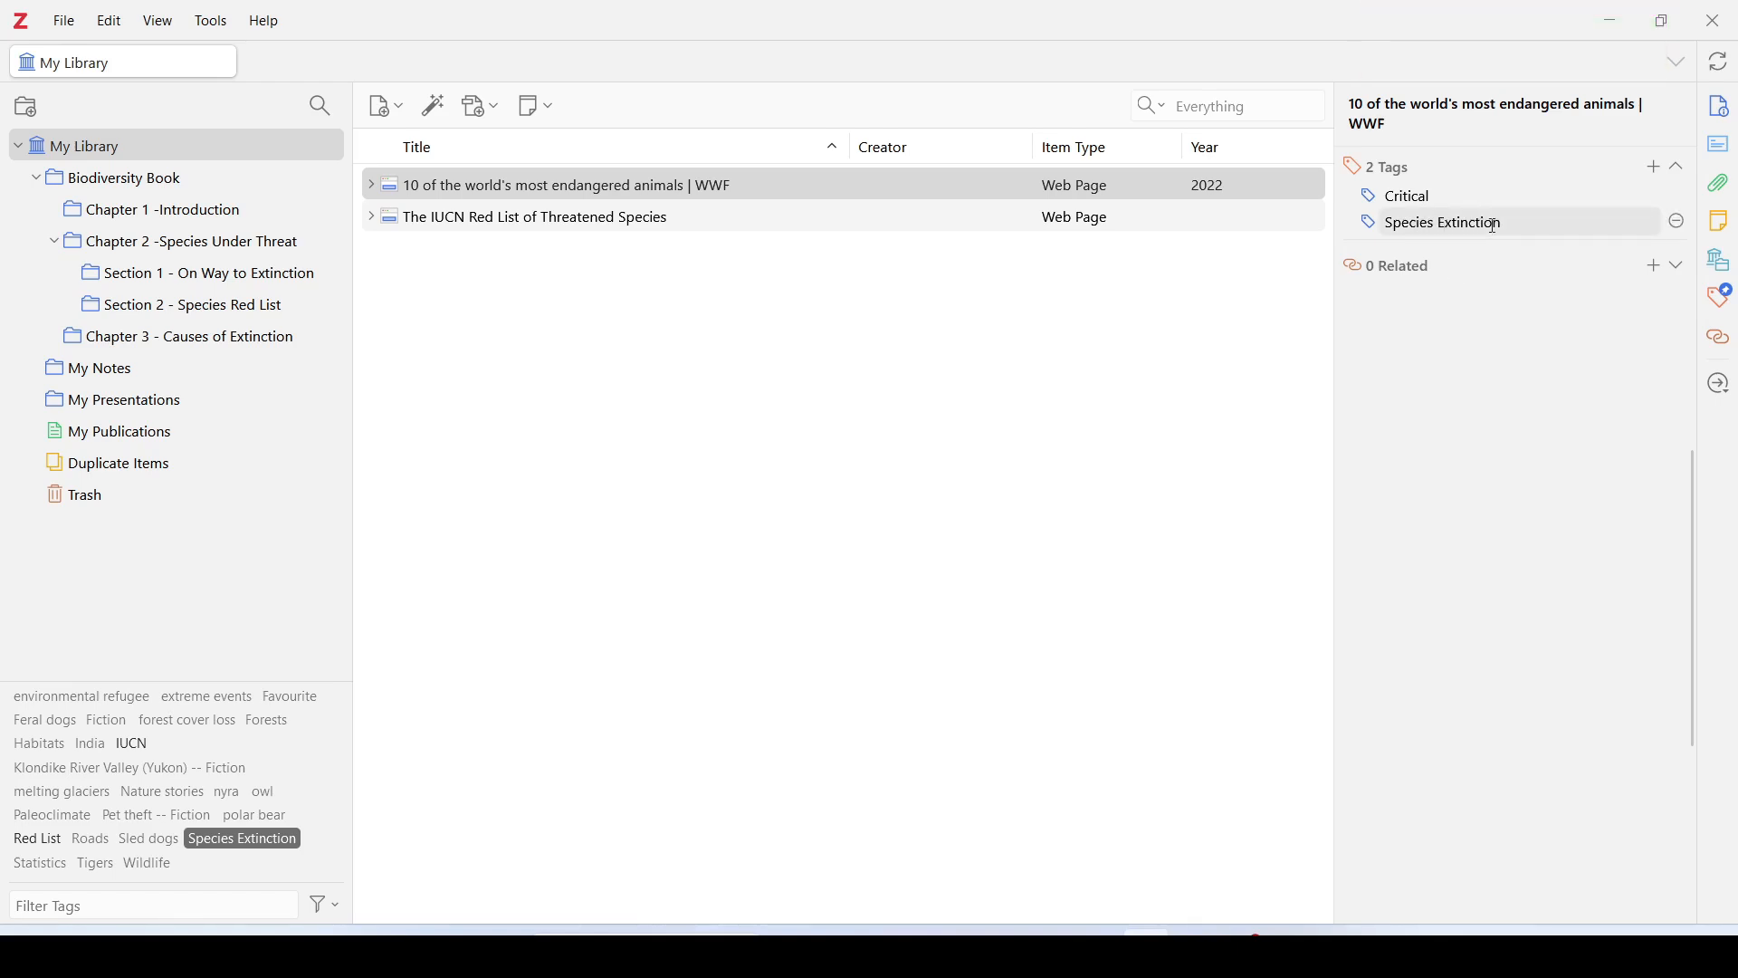
click(647, 191)
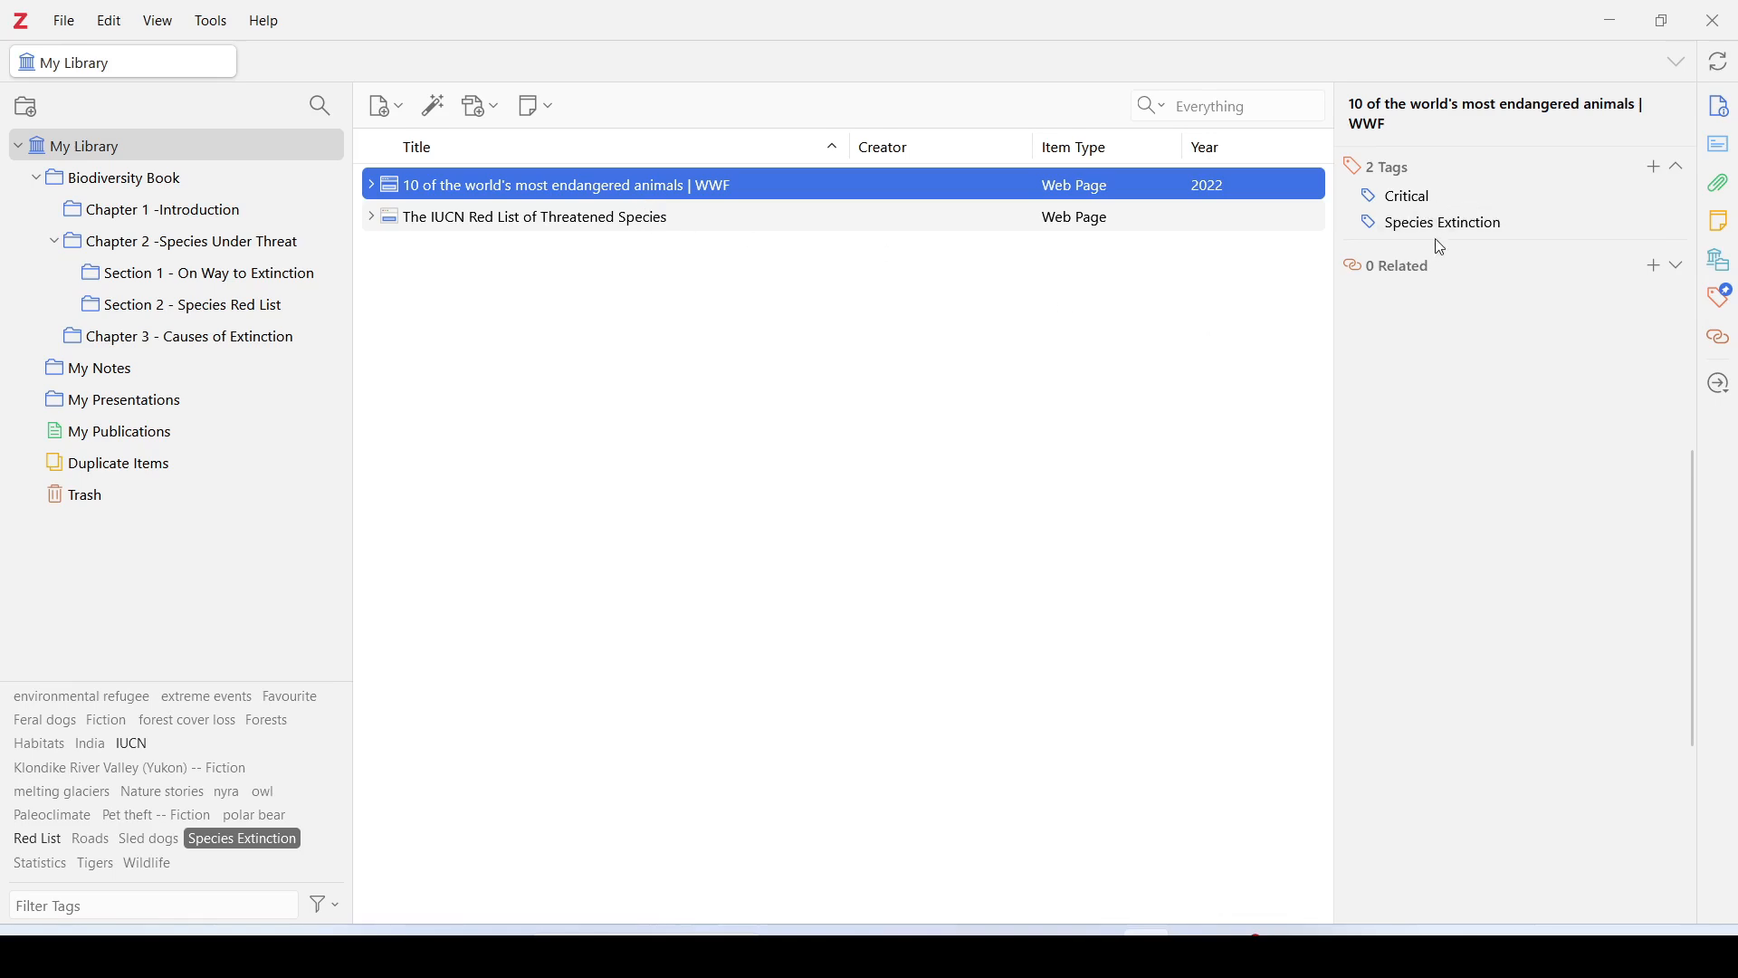
click(635, 224)
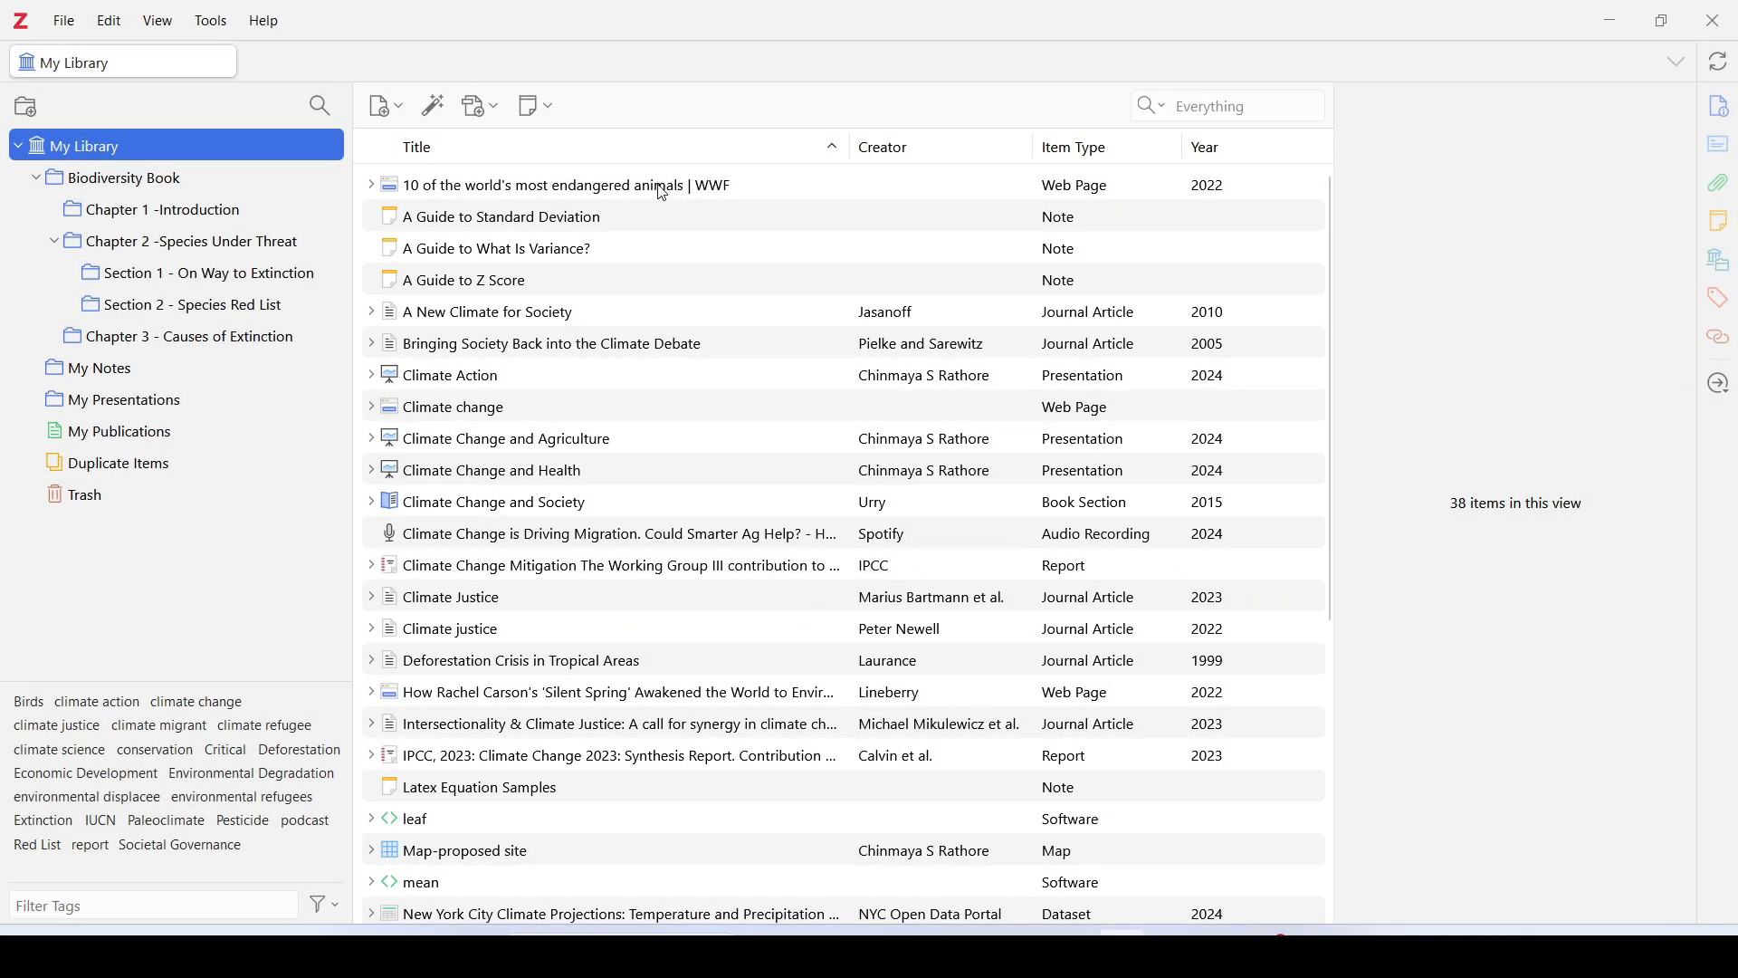
Step: View the details of two regular items, and open the standalone note "A Guide to Z Score" in its own window
click(664, 193)
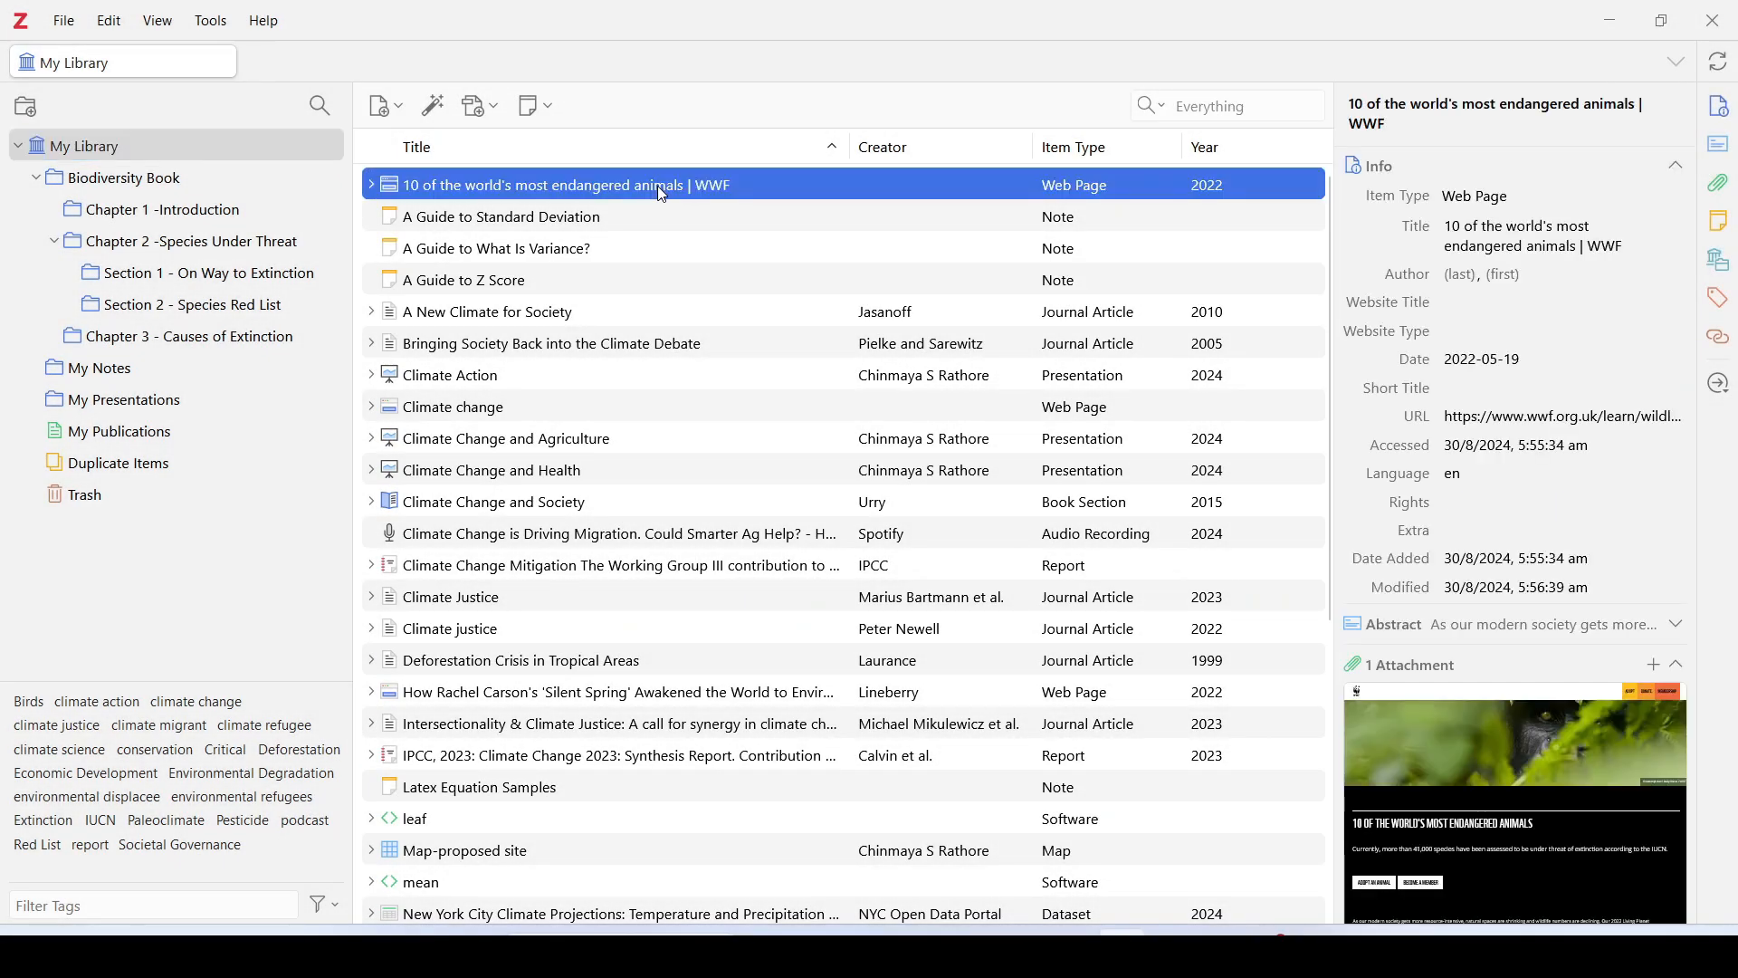
click(675, 344)
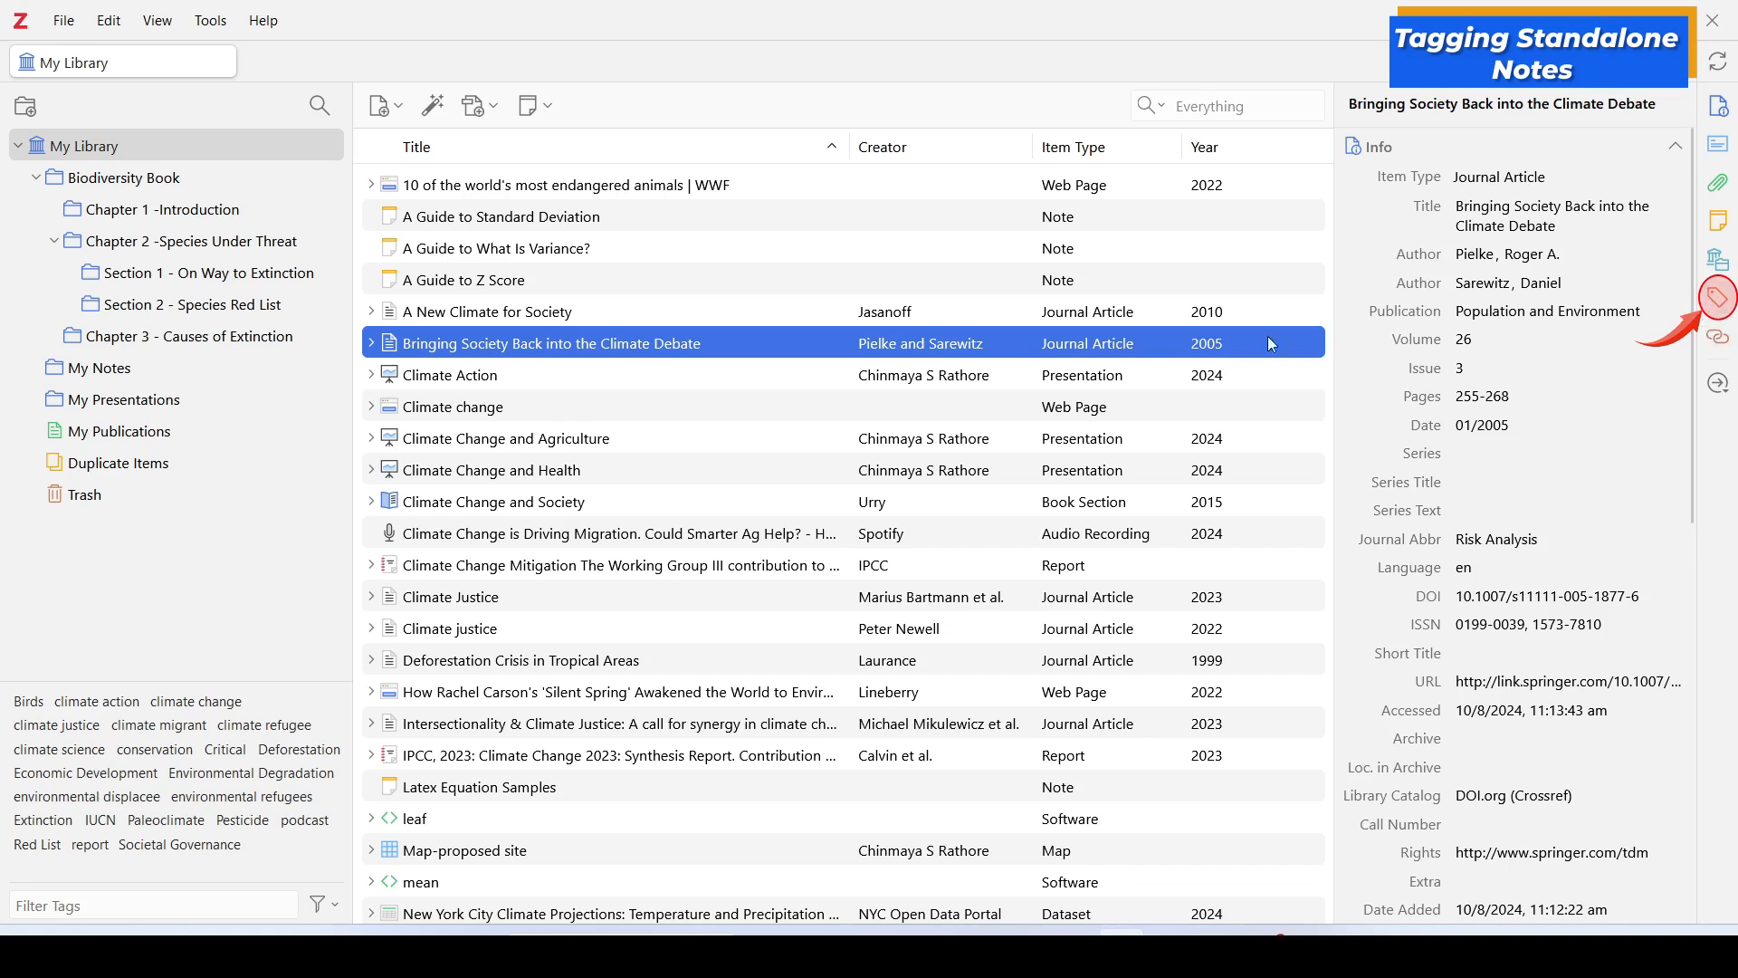
click(531, 287)
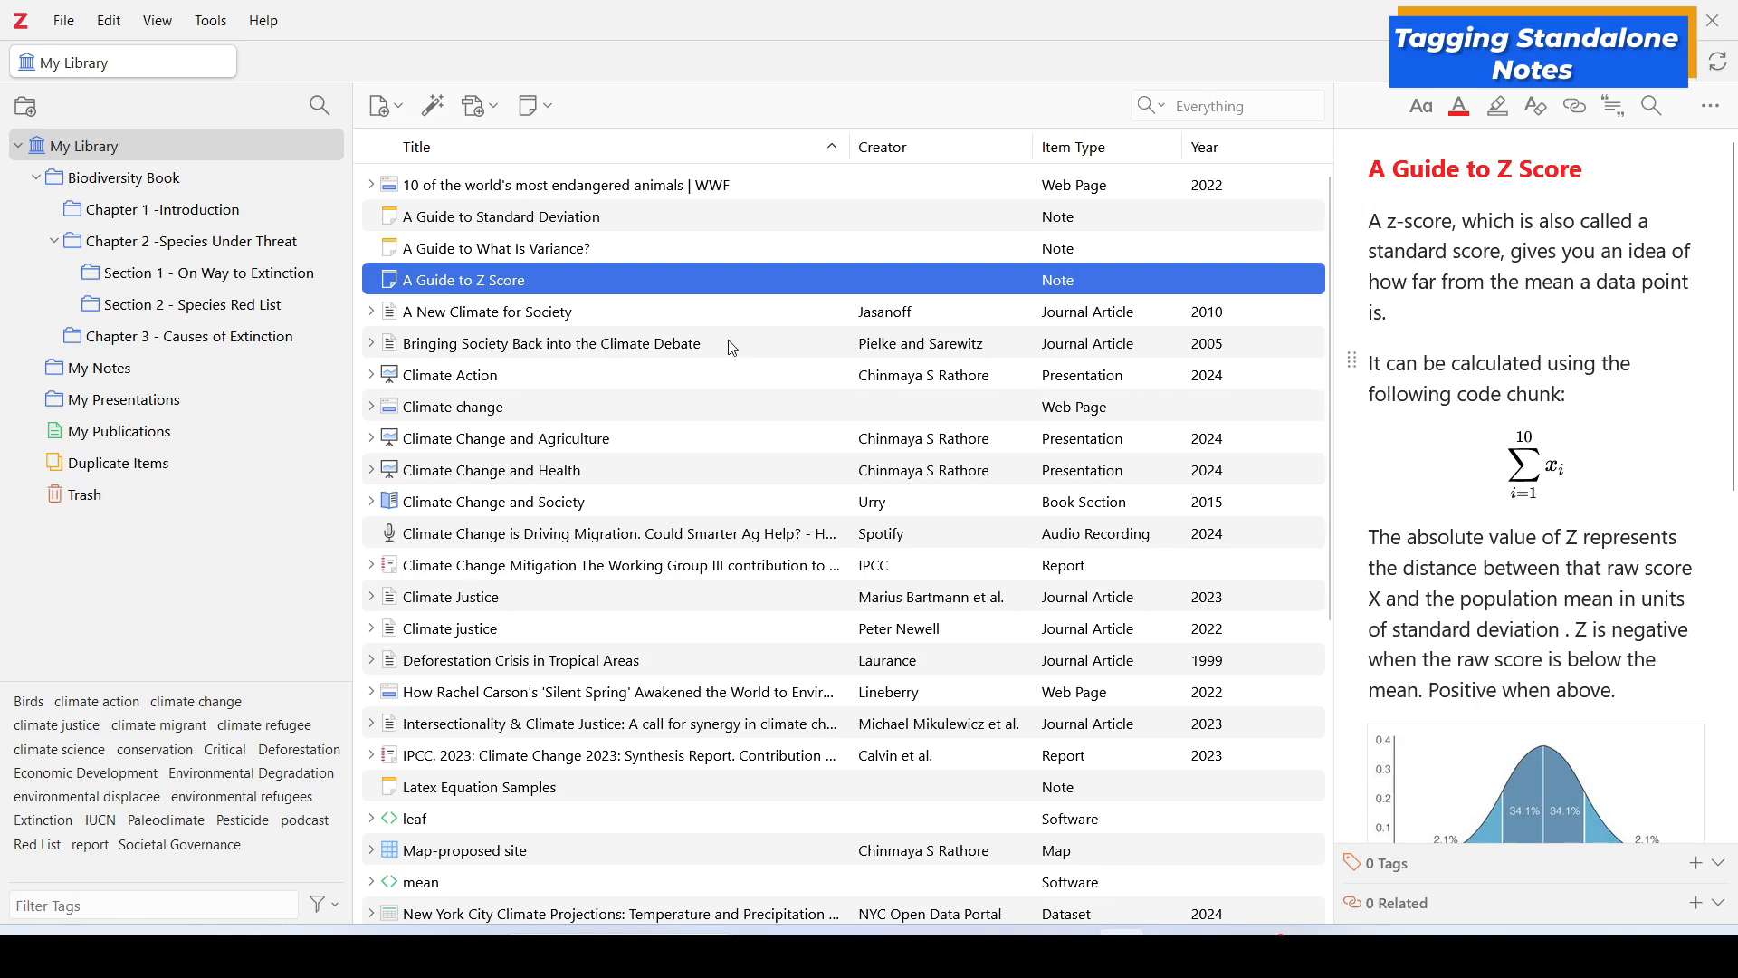
double_click(576, 285)
drag(960, 243, 869, 187)
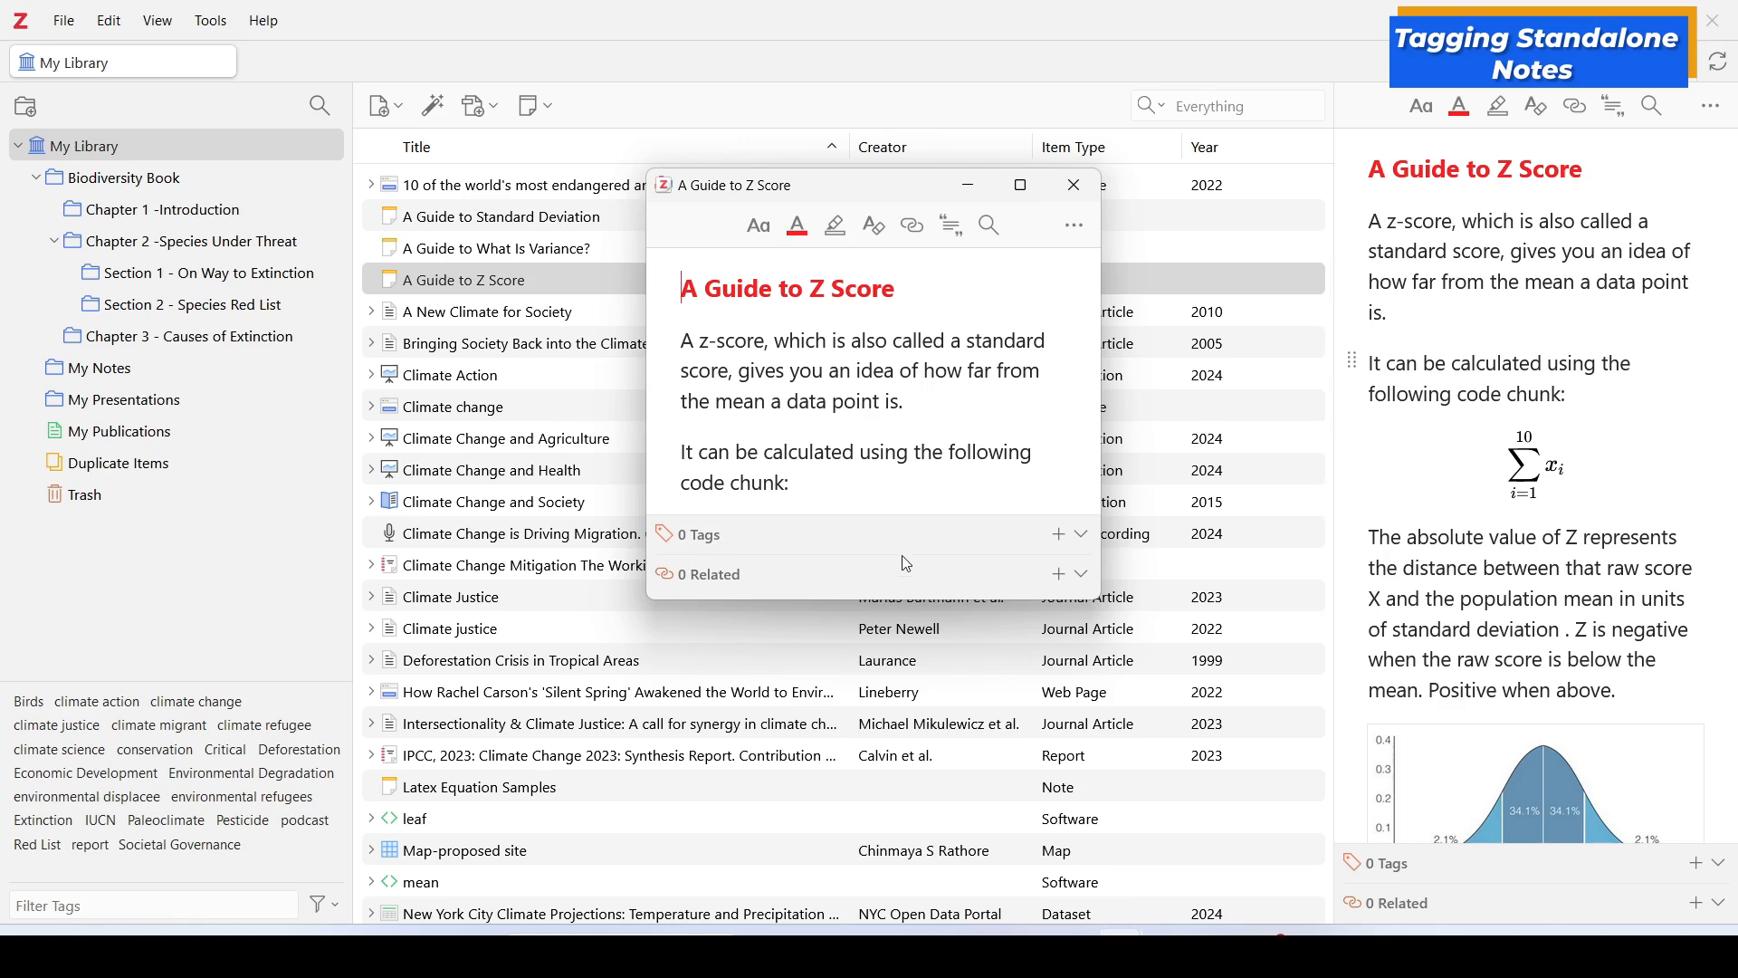
click(1058, 535)
text(Statistic)
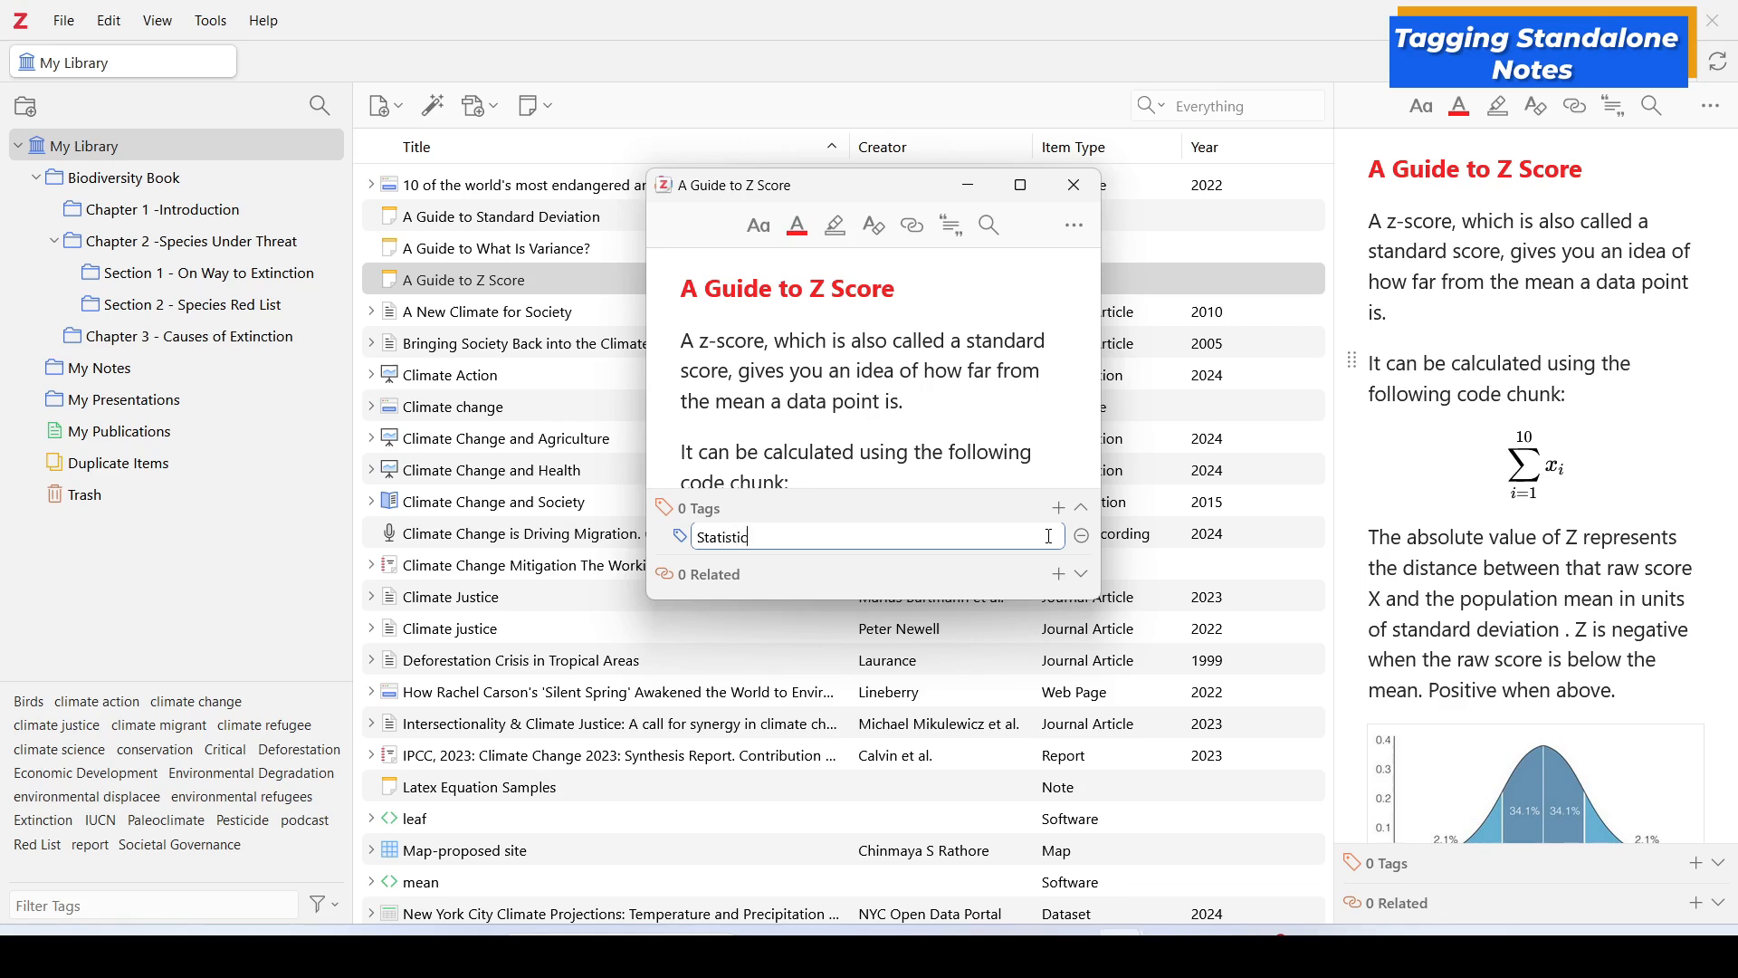
click(1081, 536)
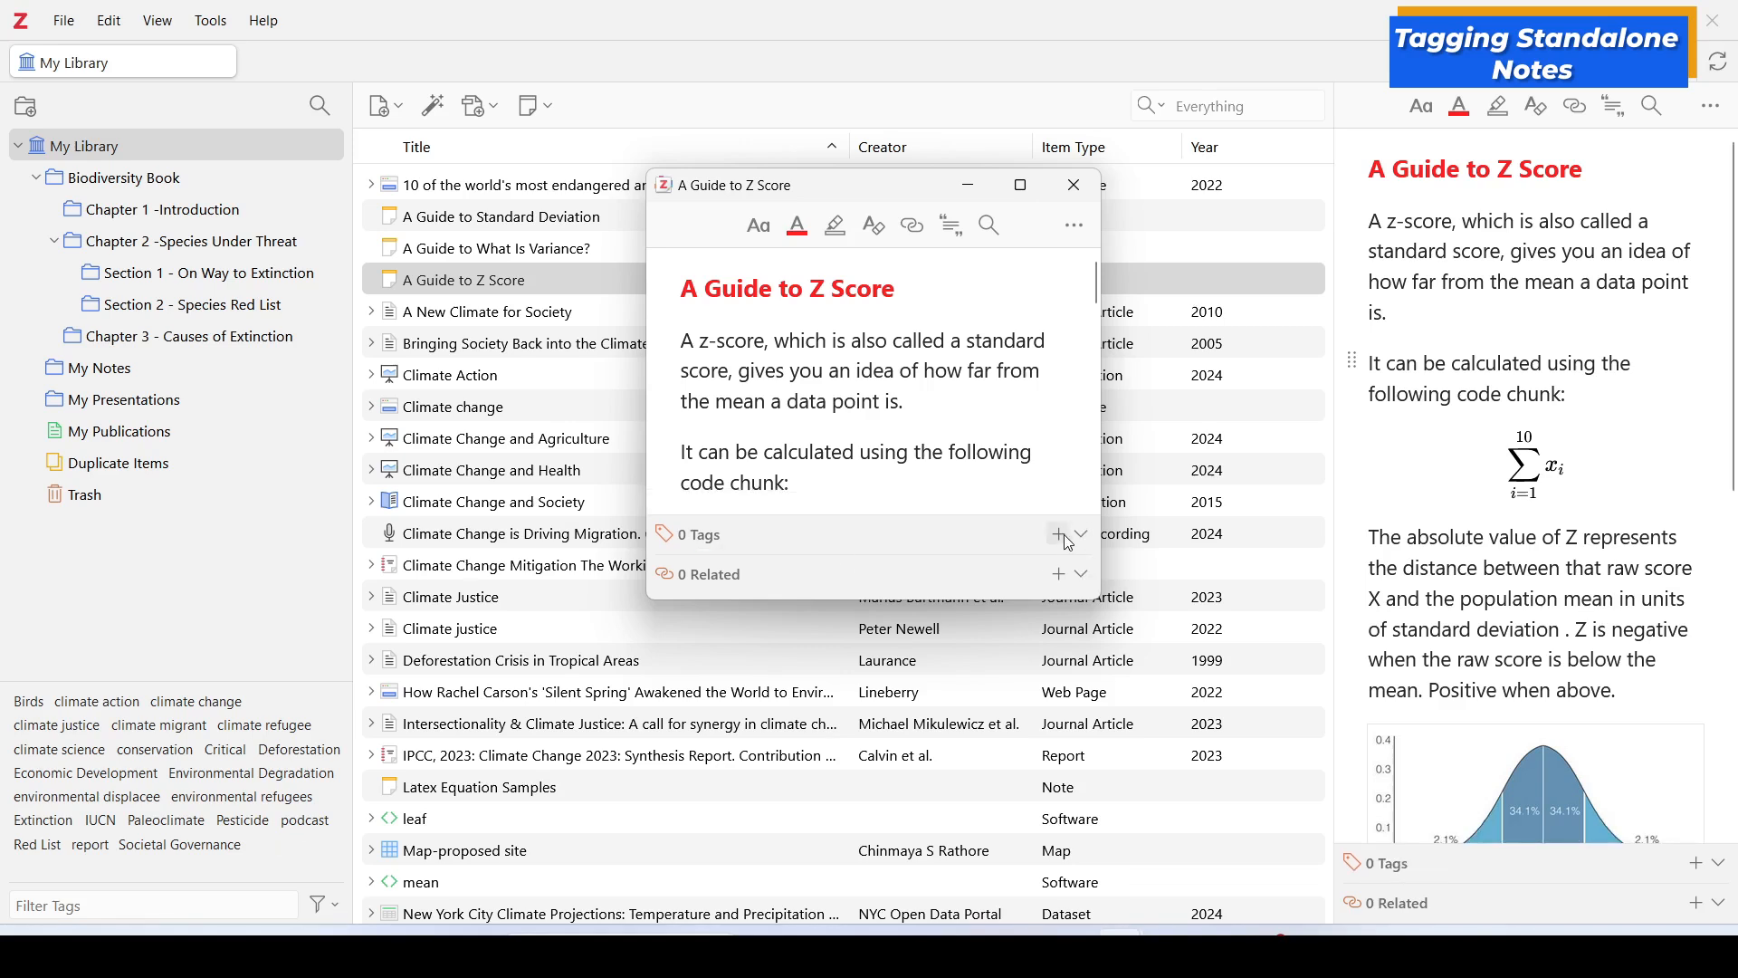
Step: Add the tags "Statistics" and "Concept Summary" to the standalone note "A Guide to Z Score"
click(1060, 535)
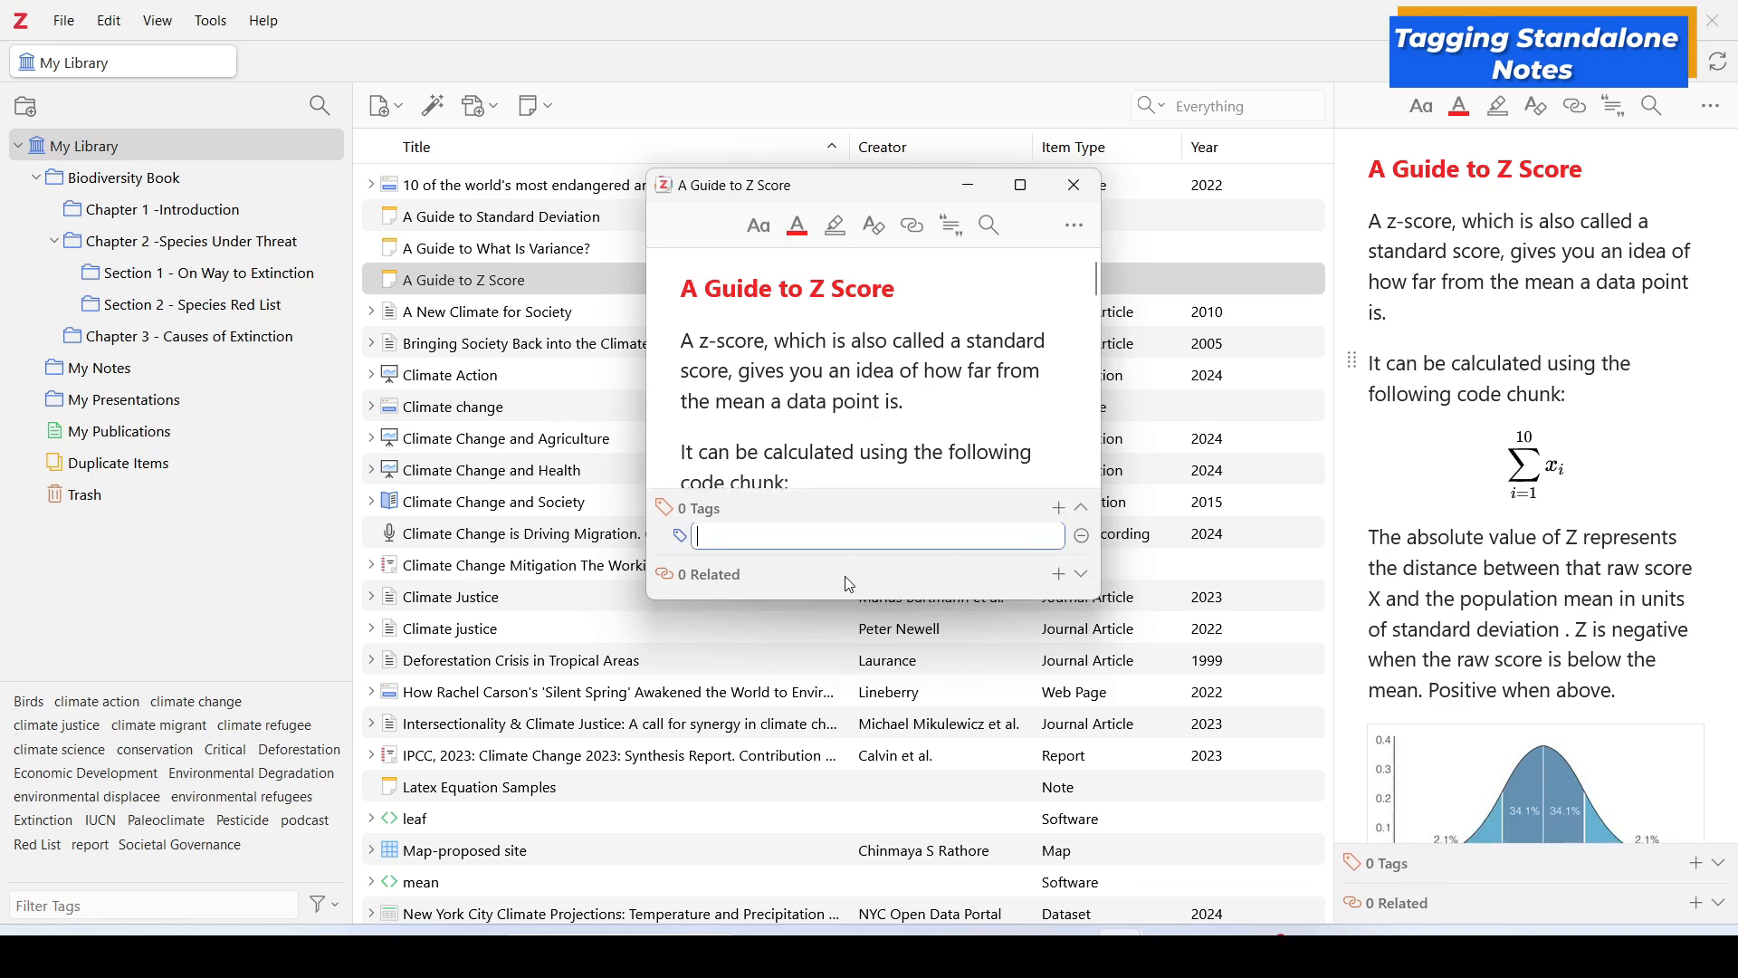
text(Statistics Concept Summary)
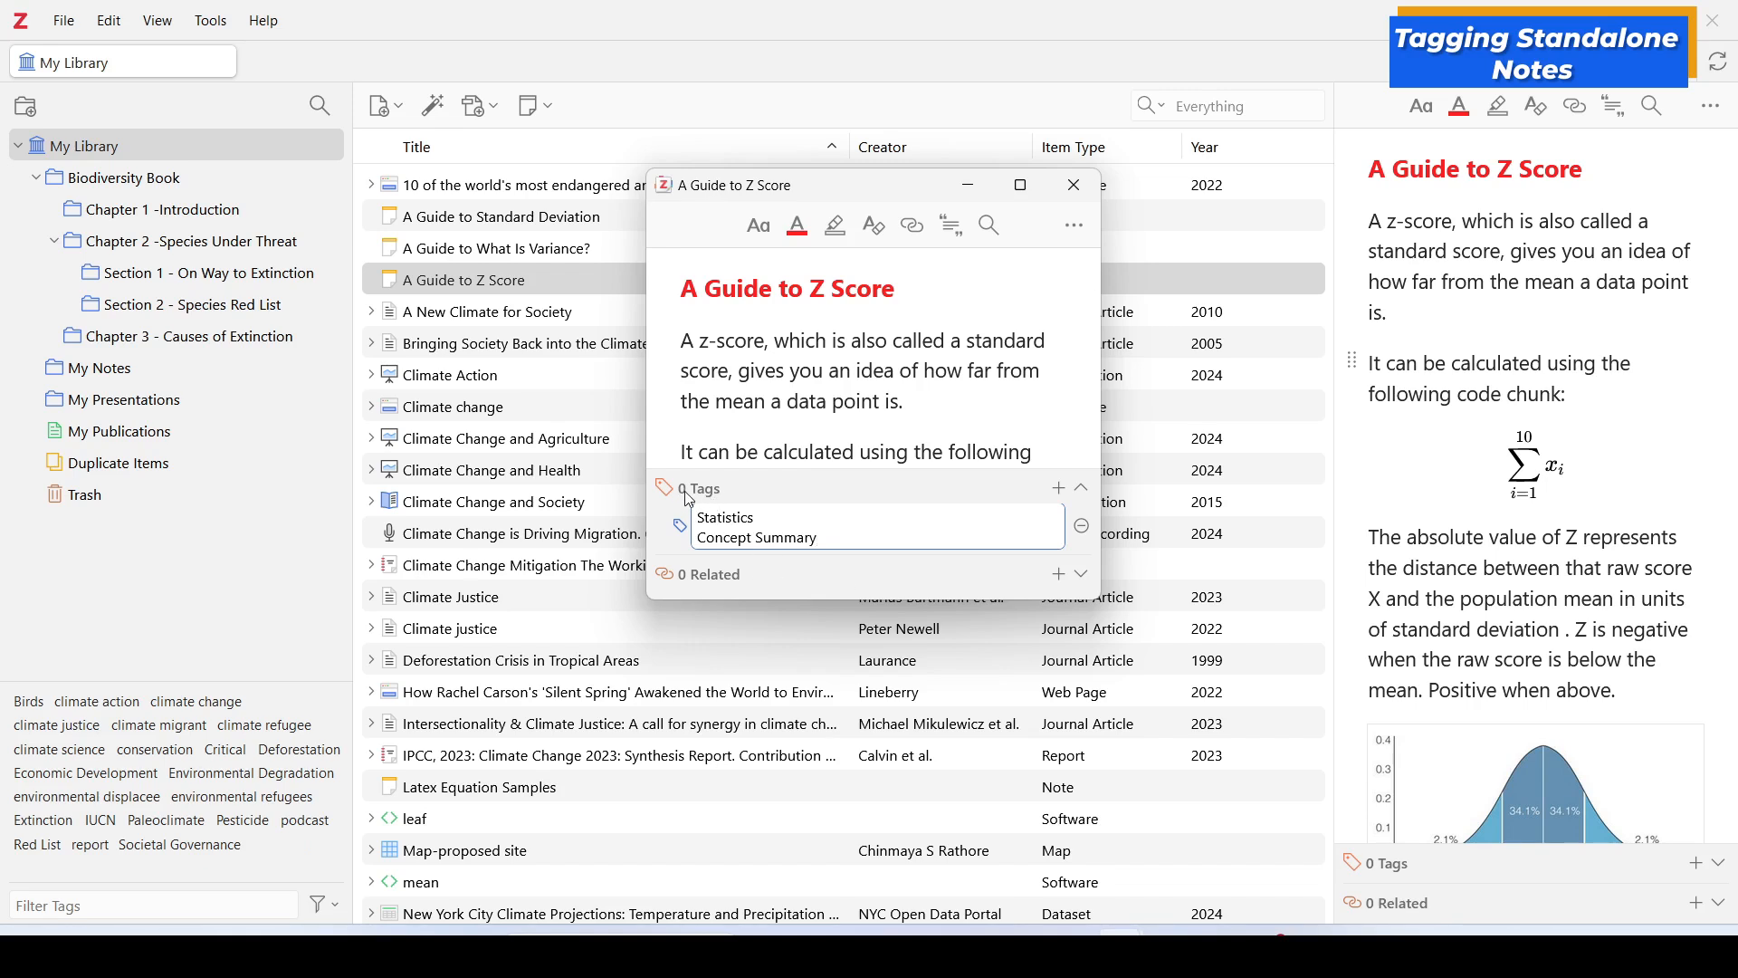
click(709, 497)
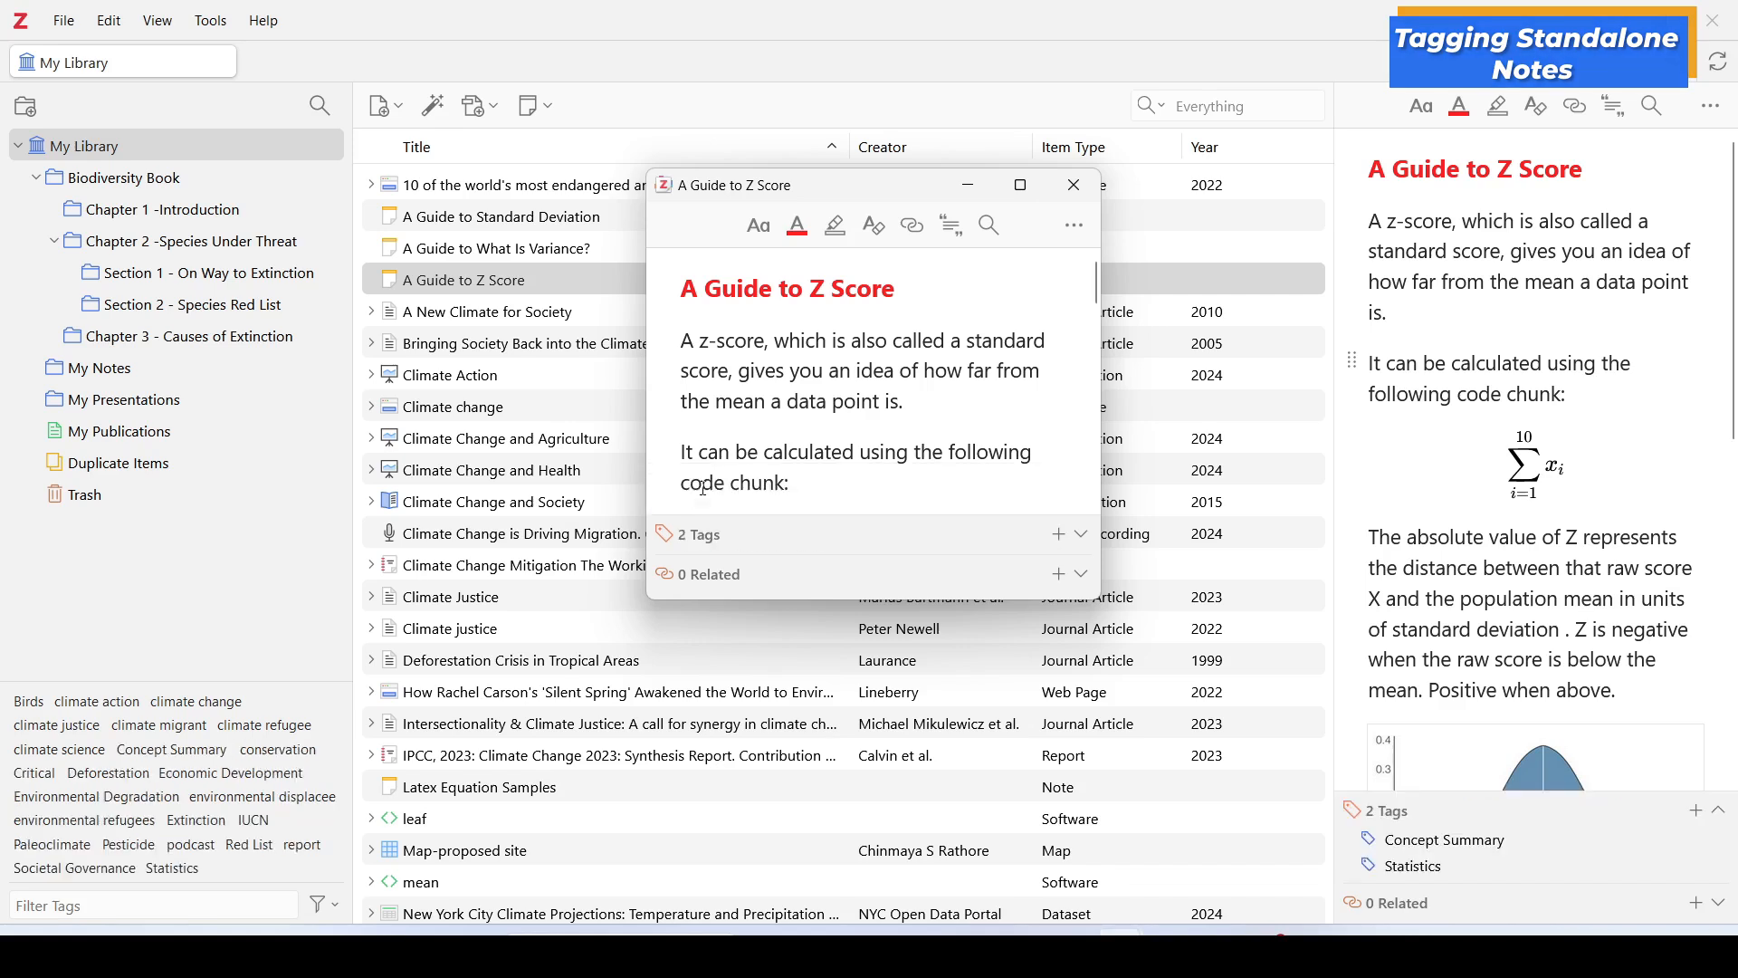
click(1060, 536)
key(Escape)
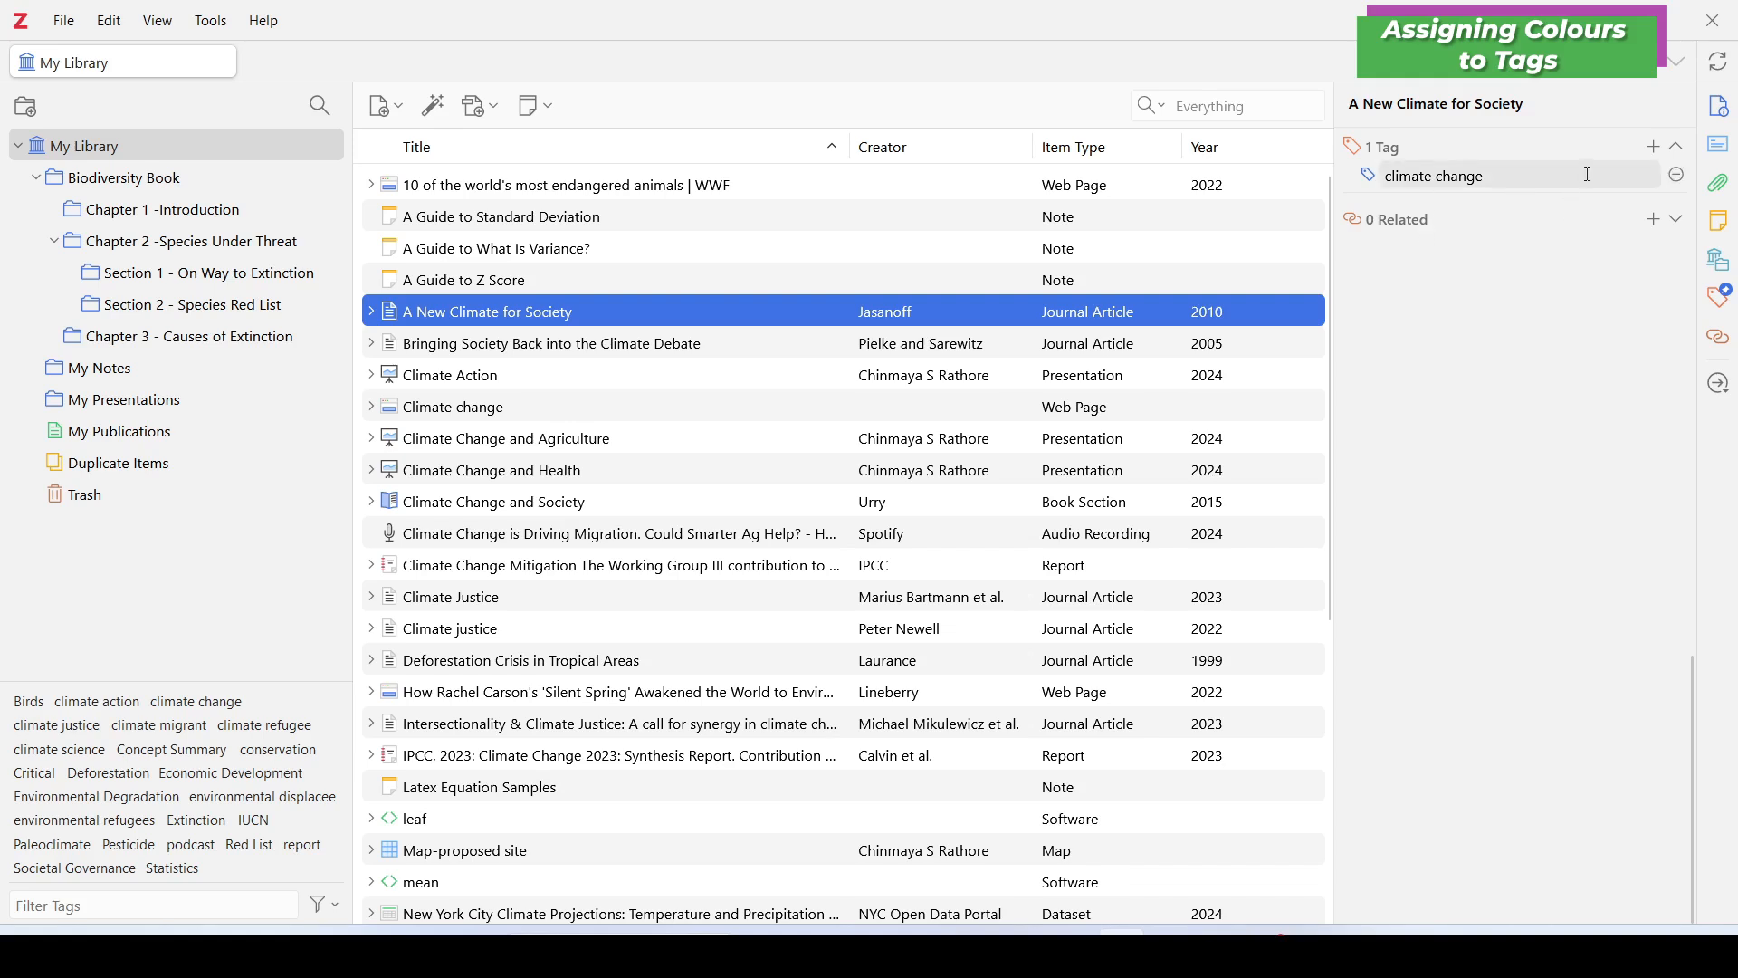
Step: Add a new tag "to read" to the journal article "A New Climate for Society"
click(1654, 147)
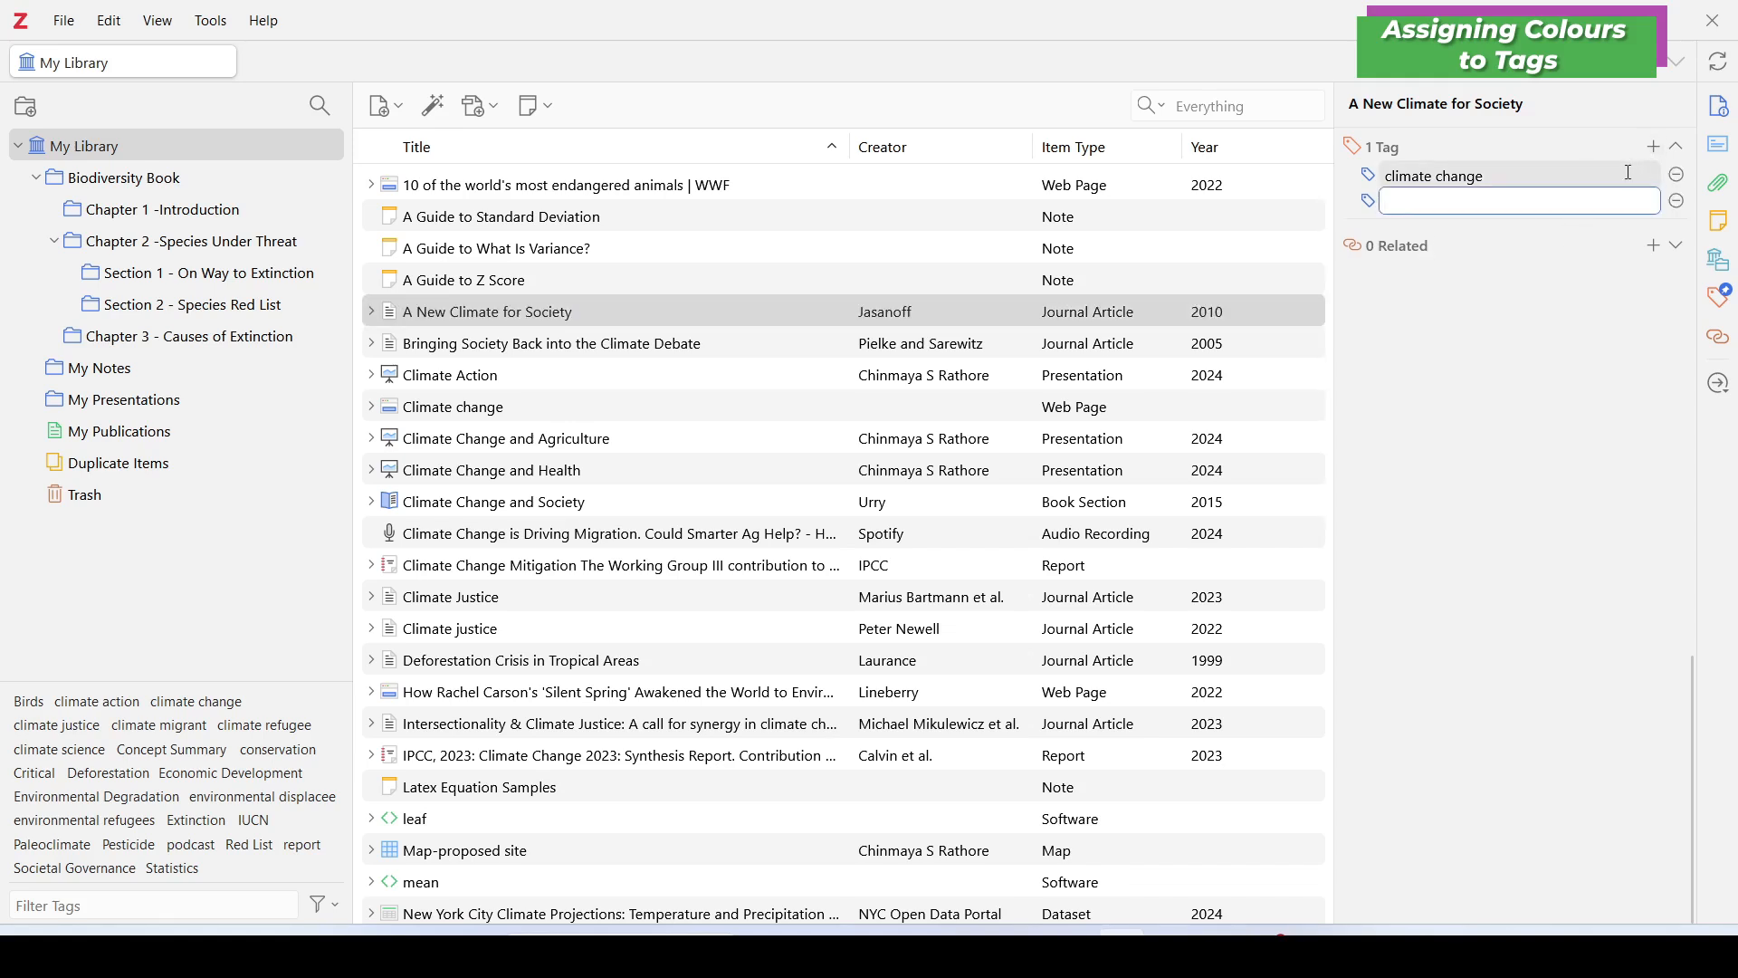
text(to read)
key(Return)
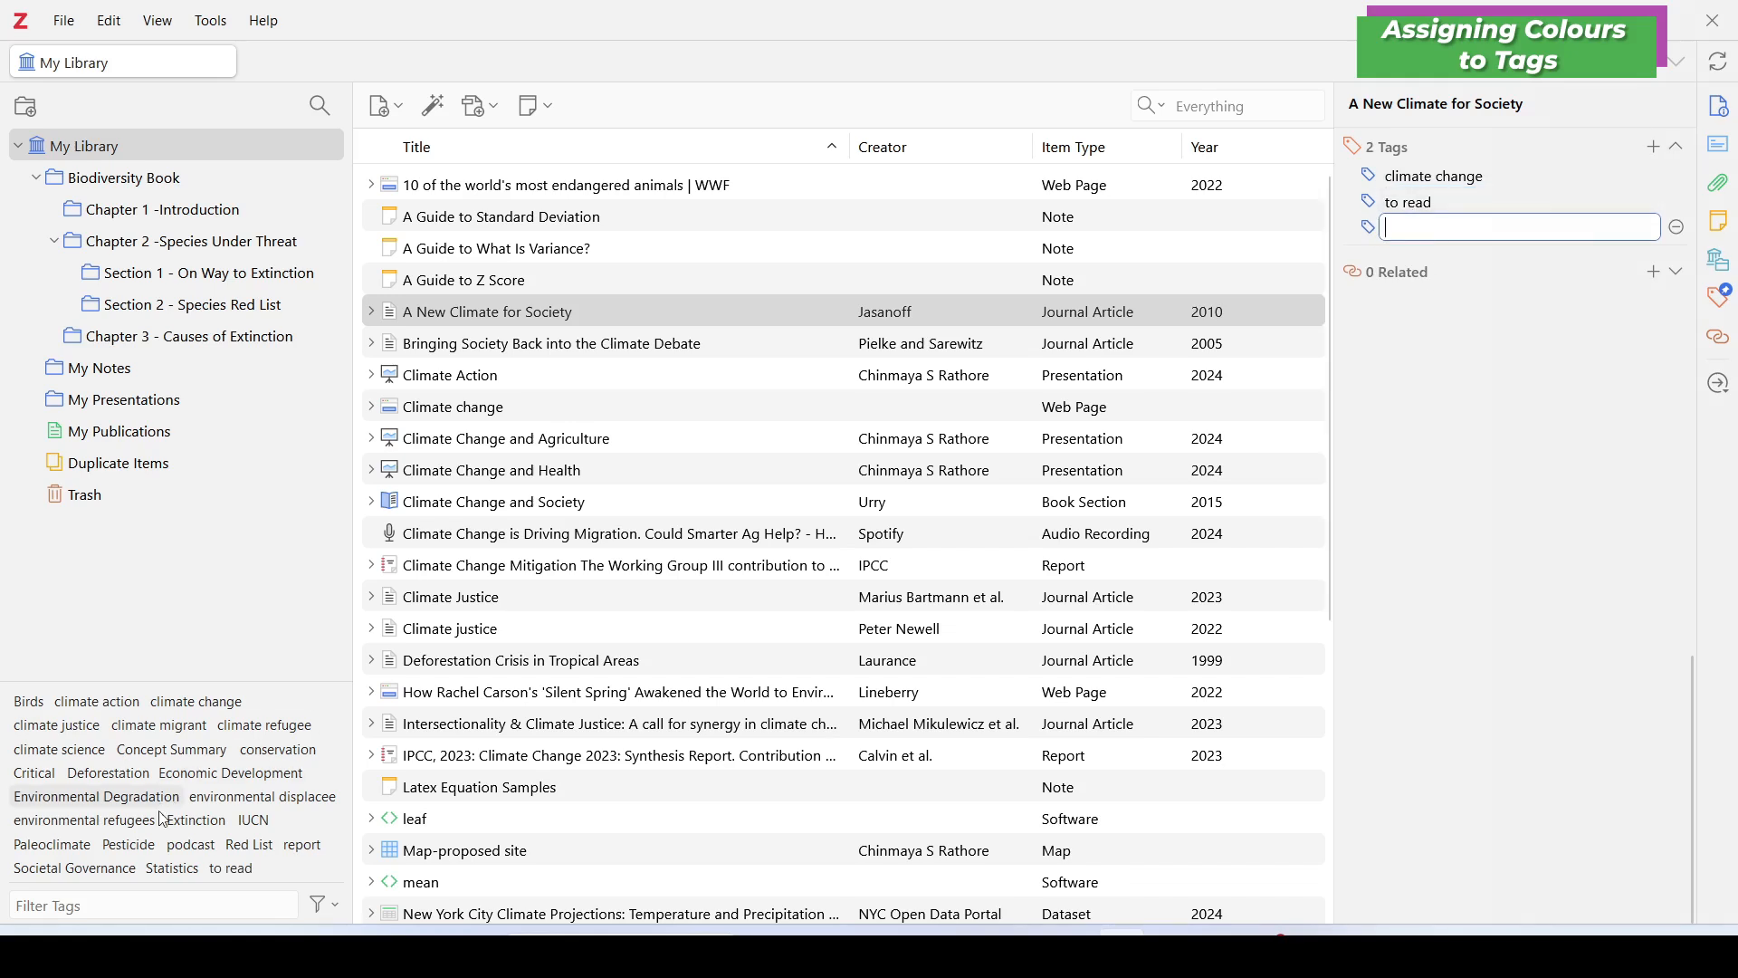
Step: Assign the red color at position 1 to the "to read" tag
right_click(236, 876)
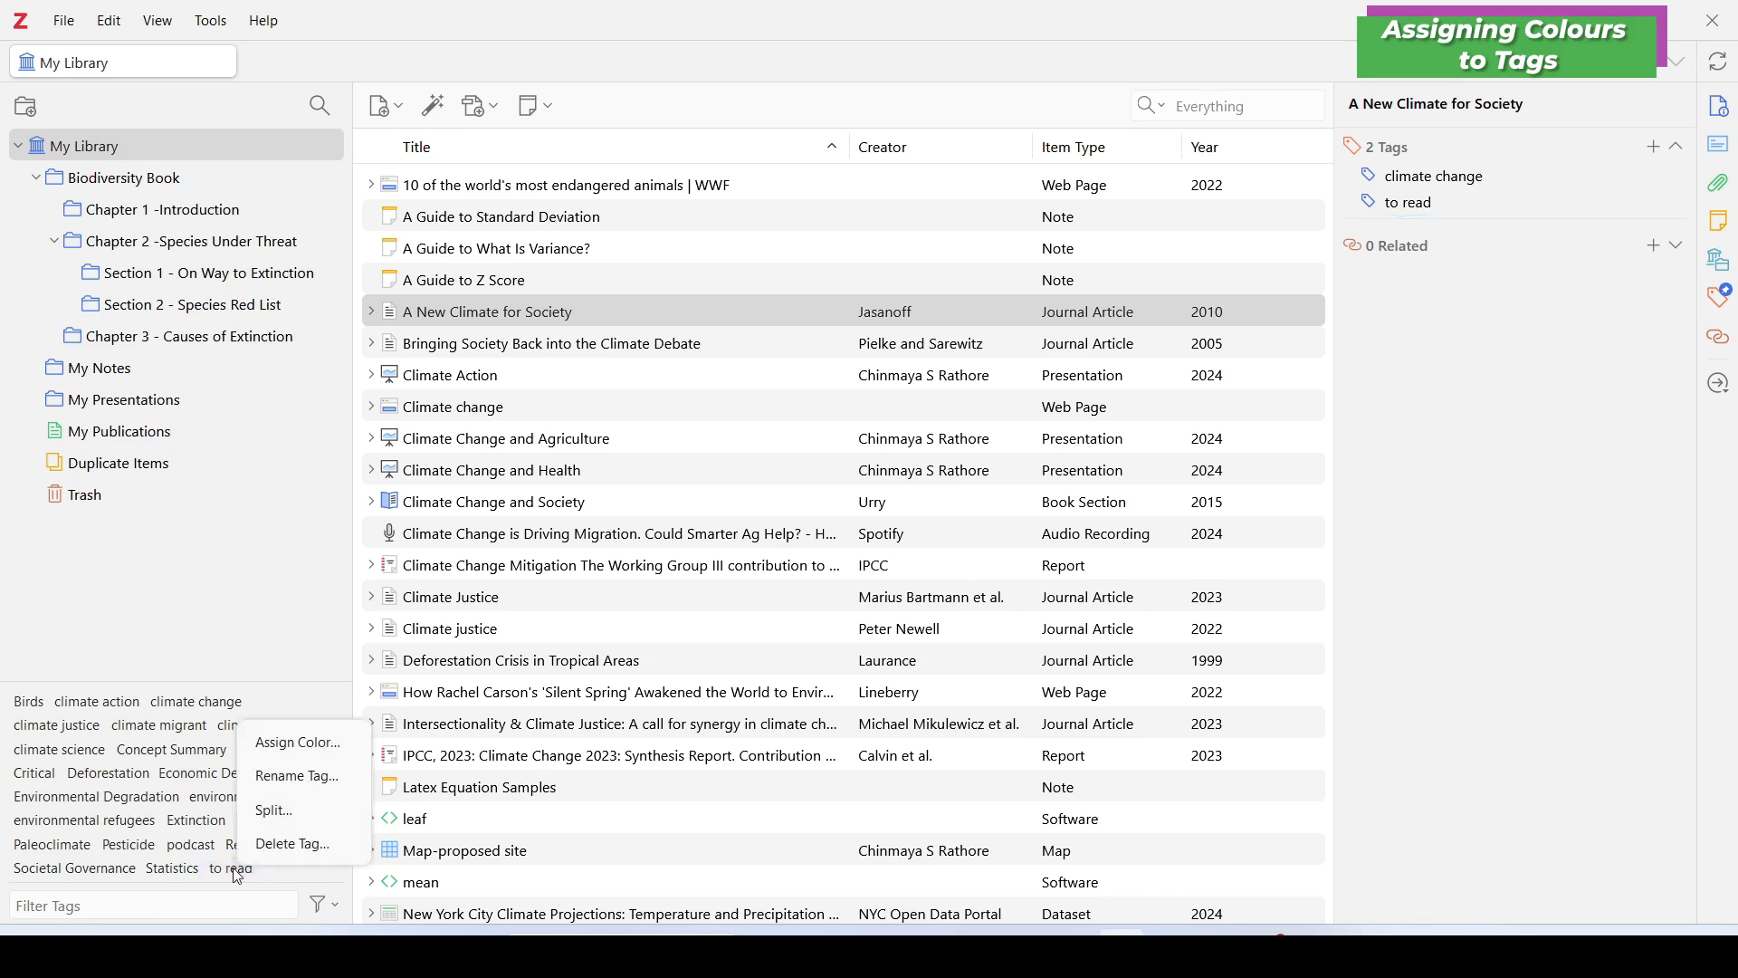
click(301, 746)
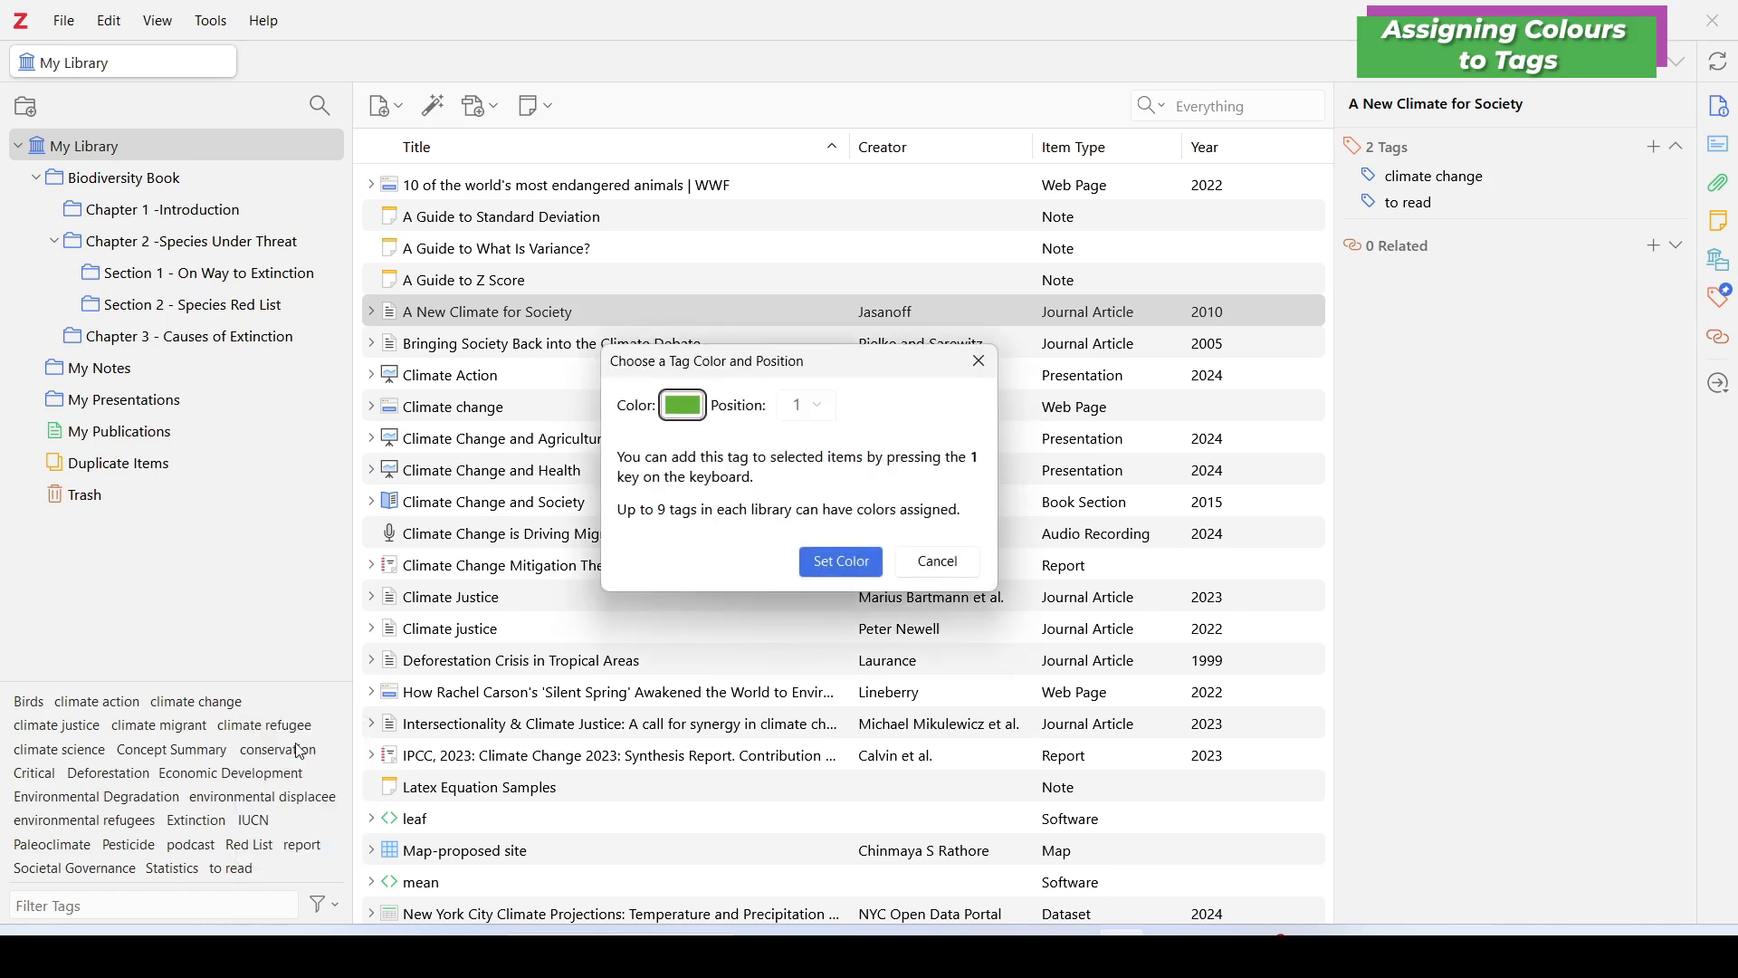
click(697, 412)
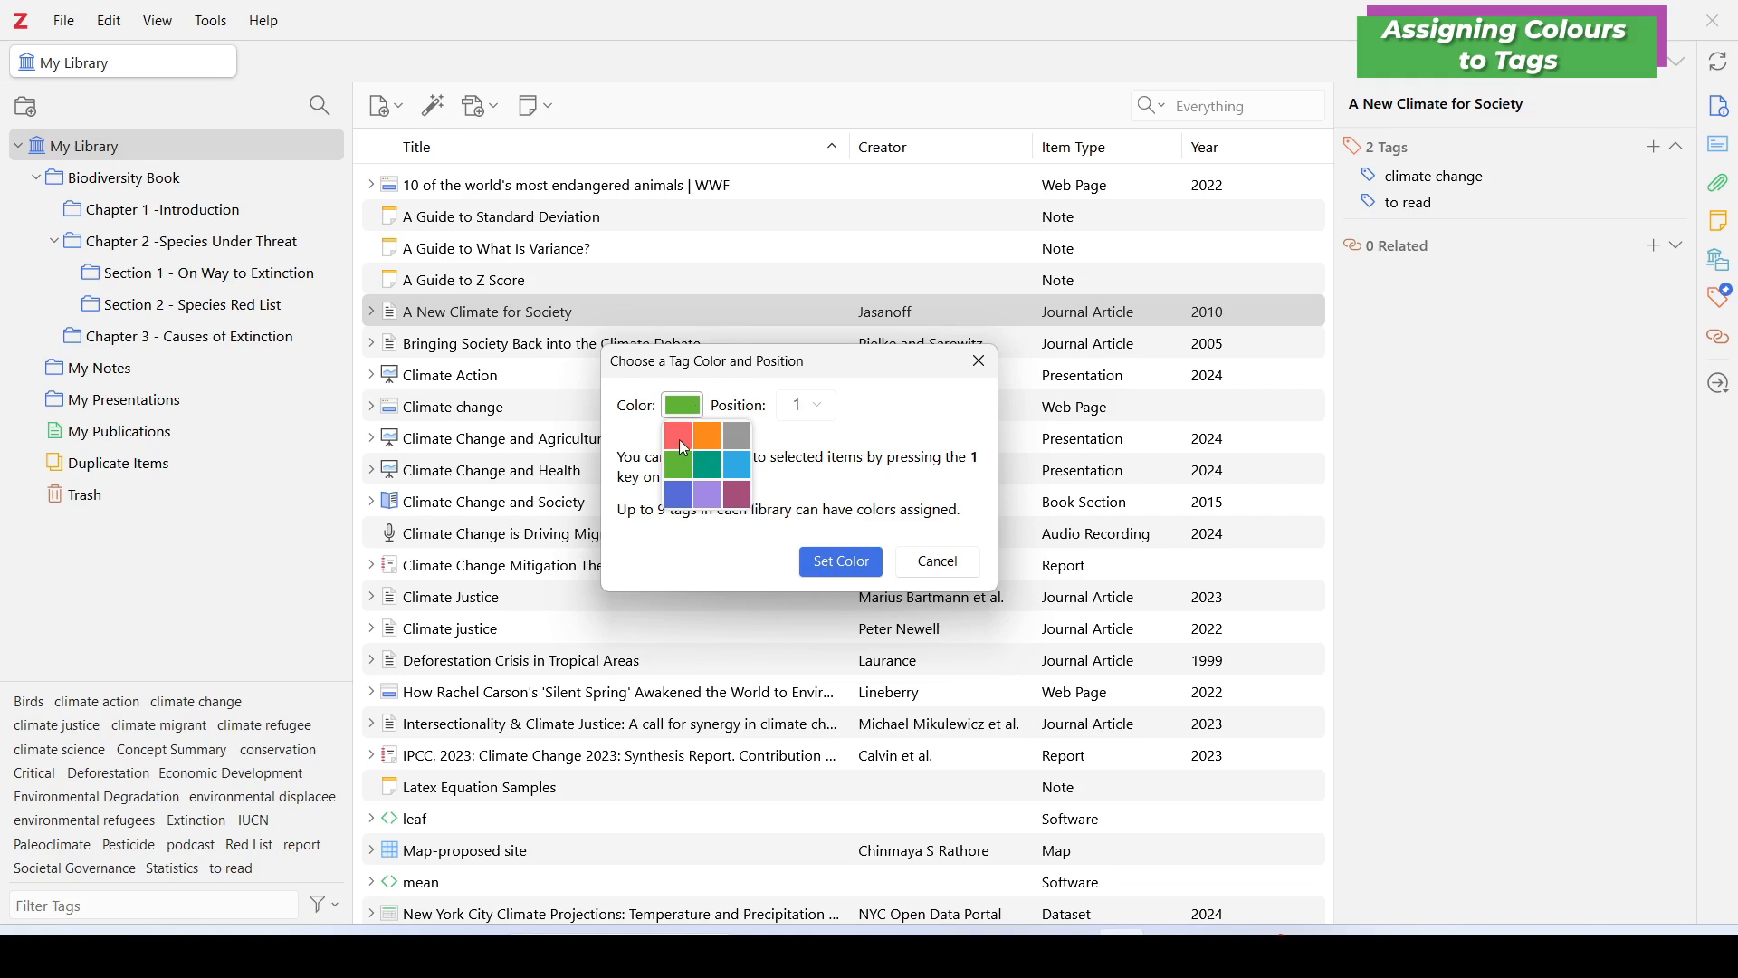
click(681, 440)
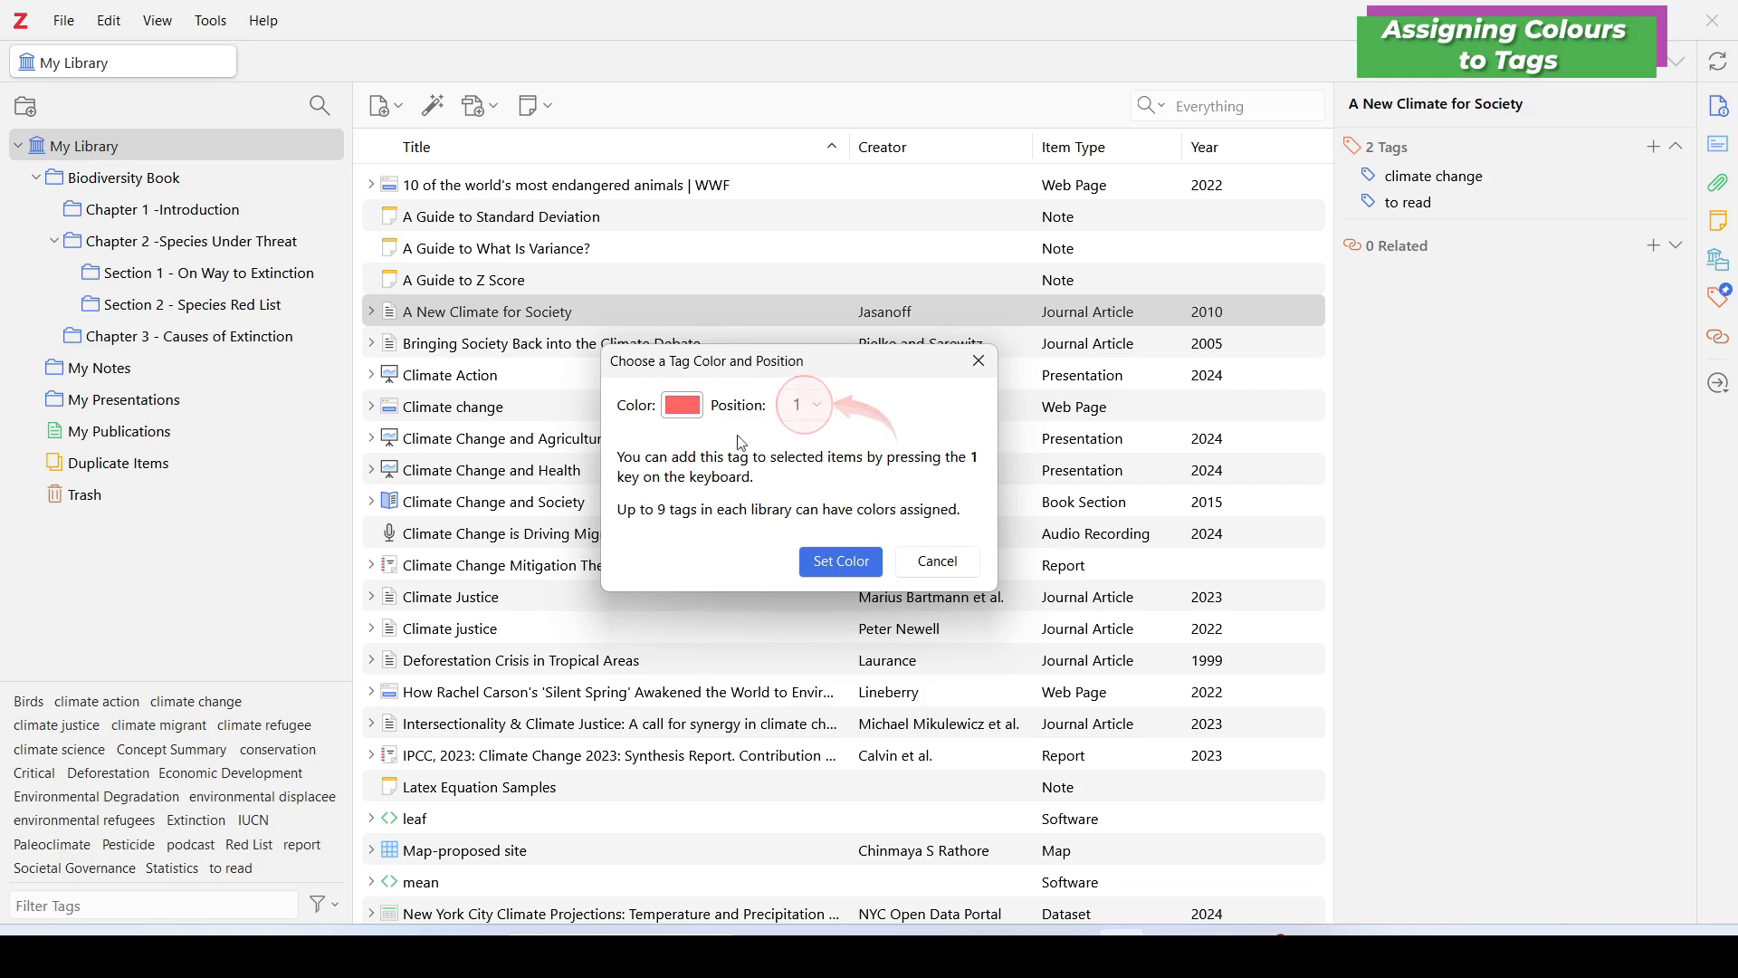
click(837, 570)
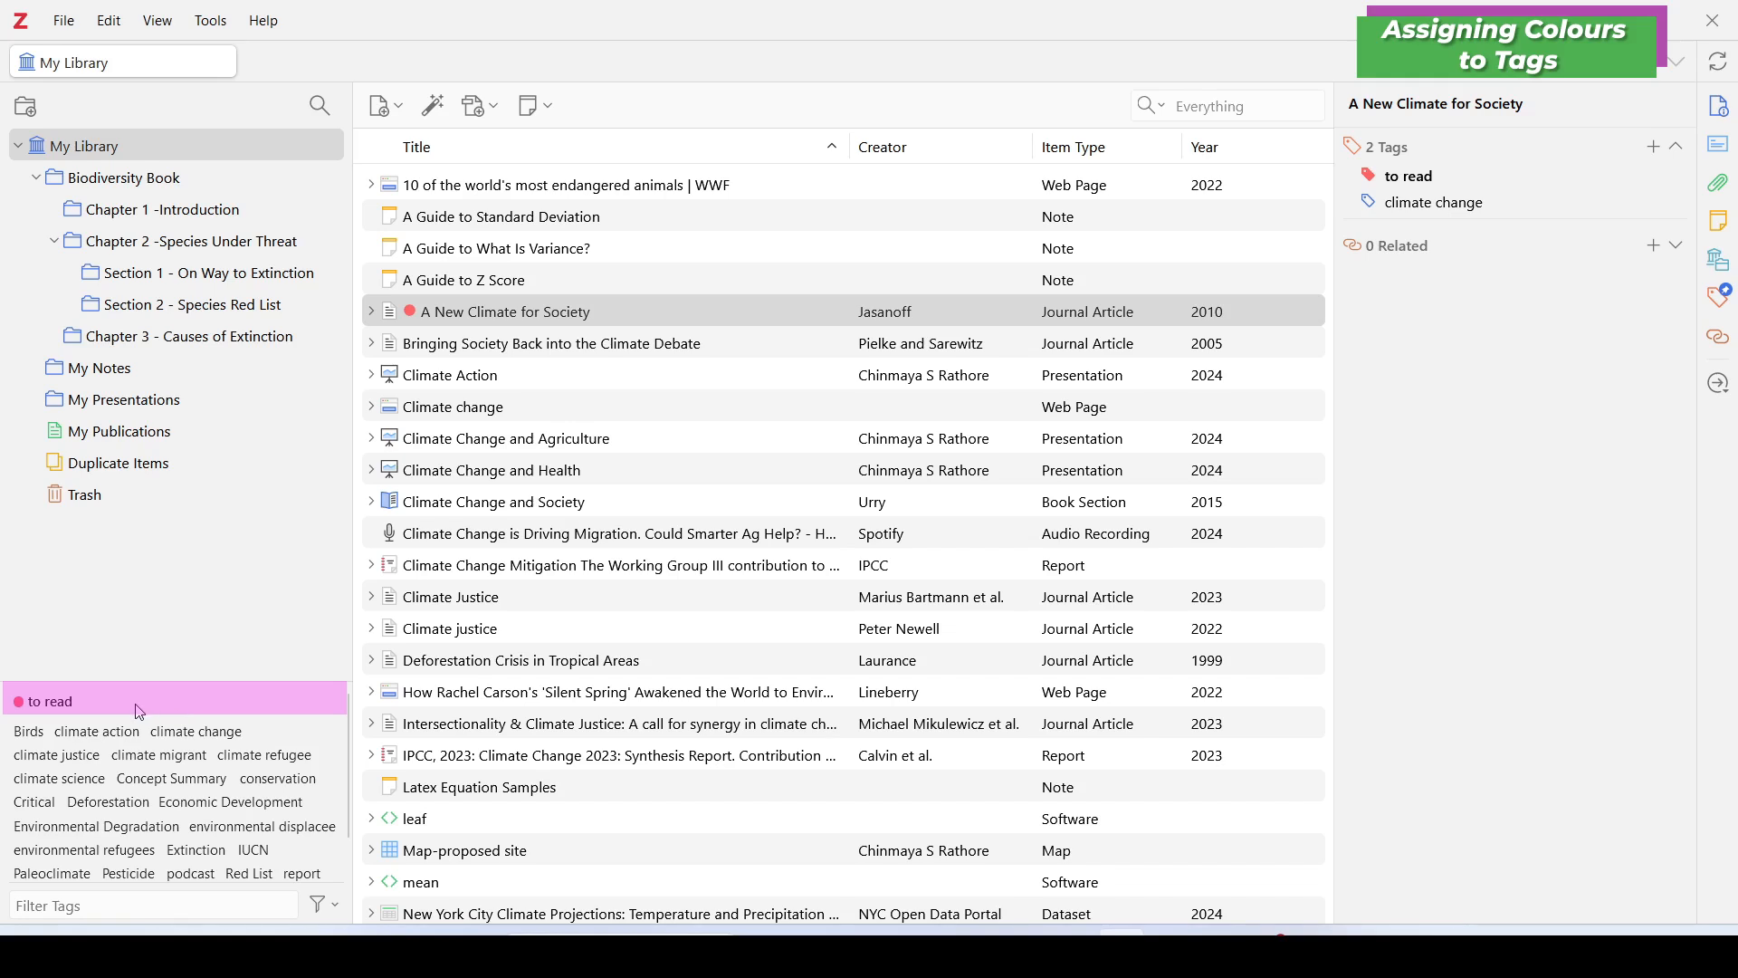
Step: Add the "to read" tag to the IPCC report "Climate Change Mitigation" and reapply the tag's red color at position 1
click(579, 567)
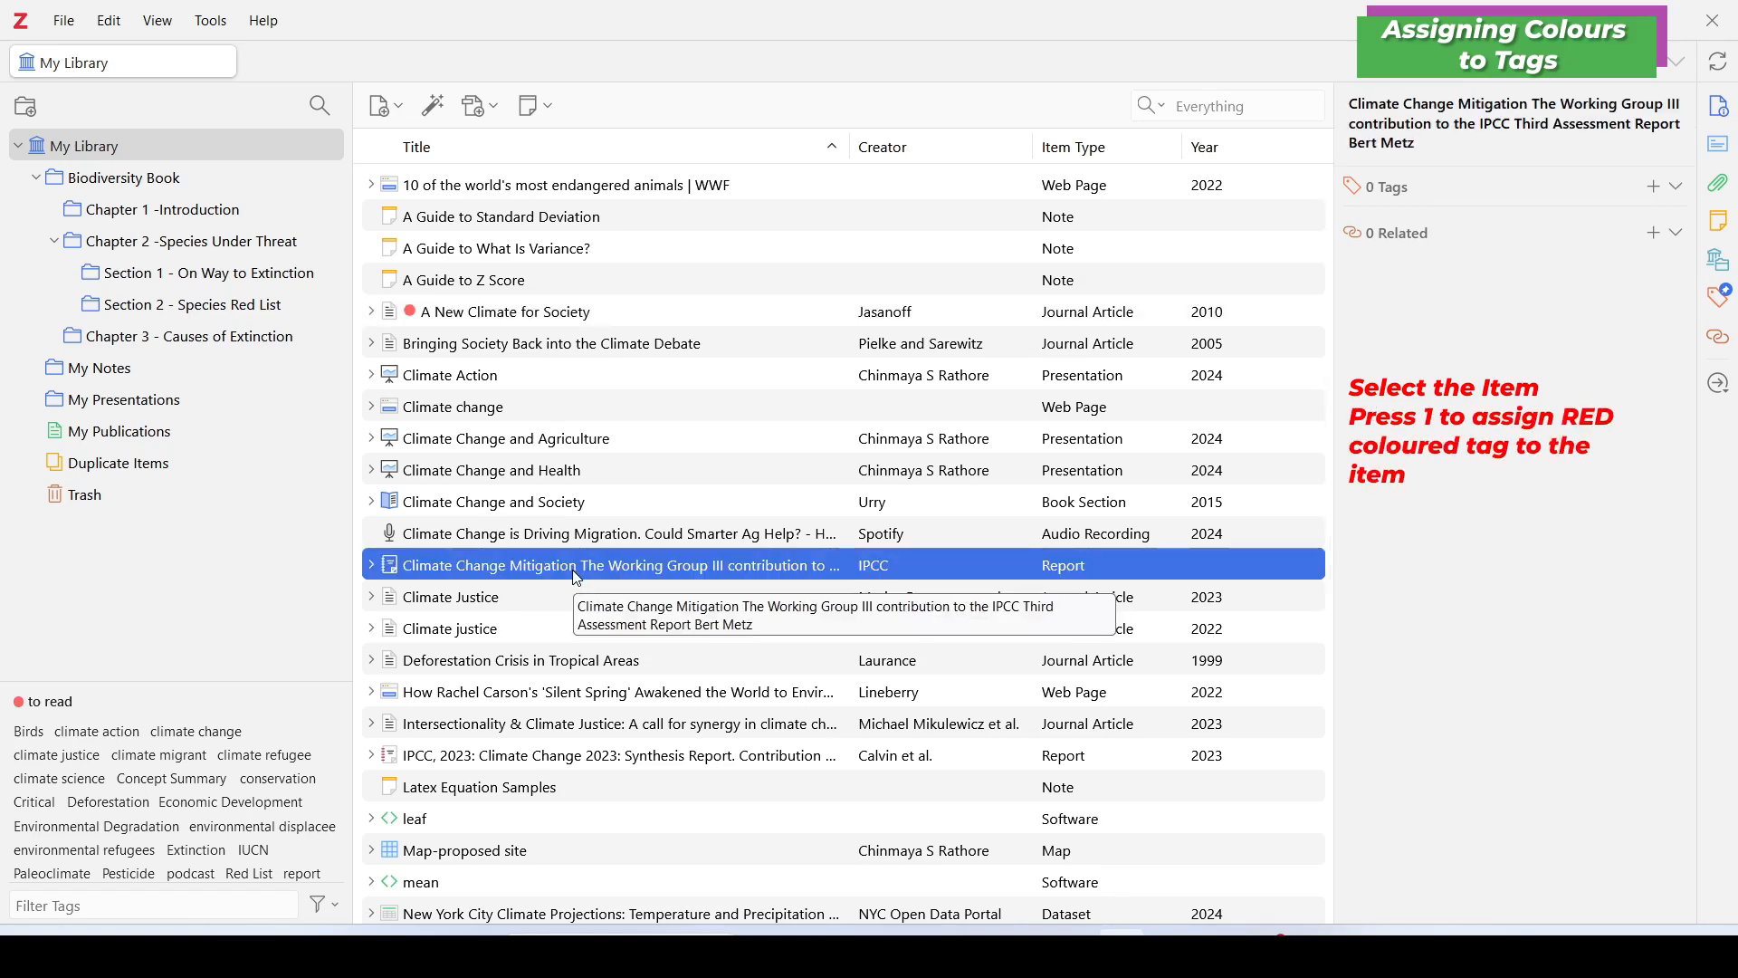
key(1)
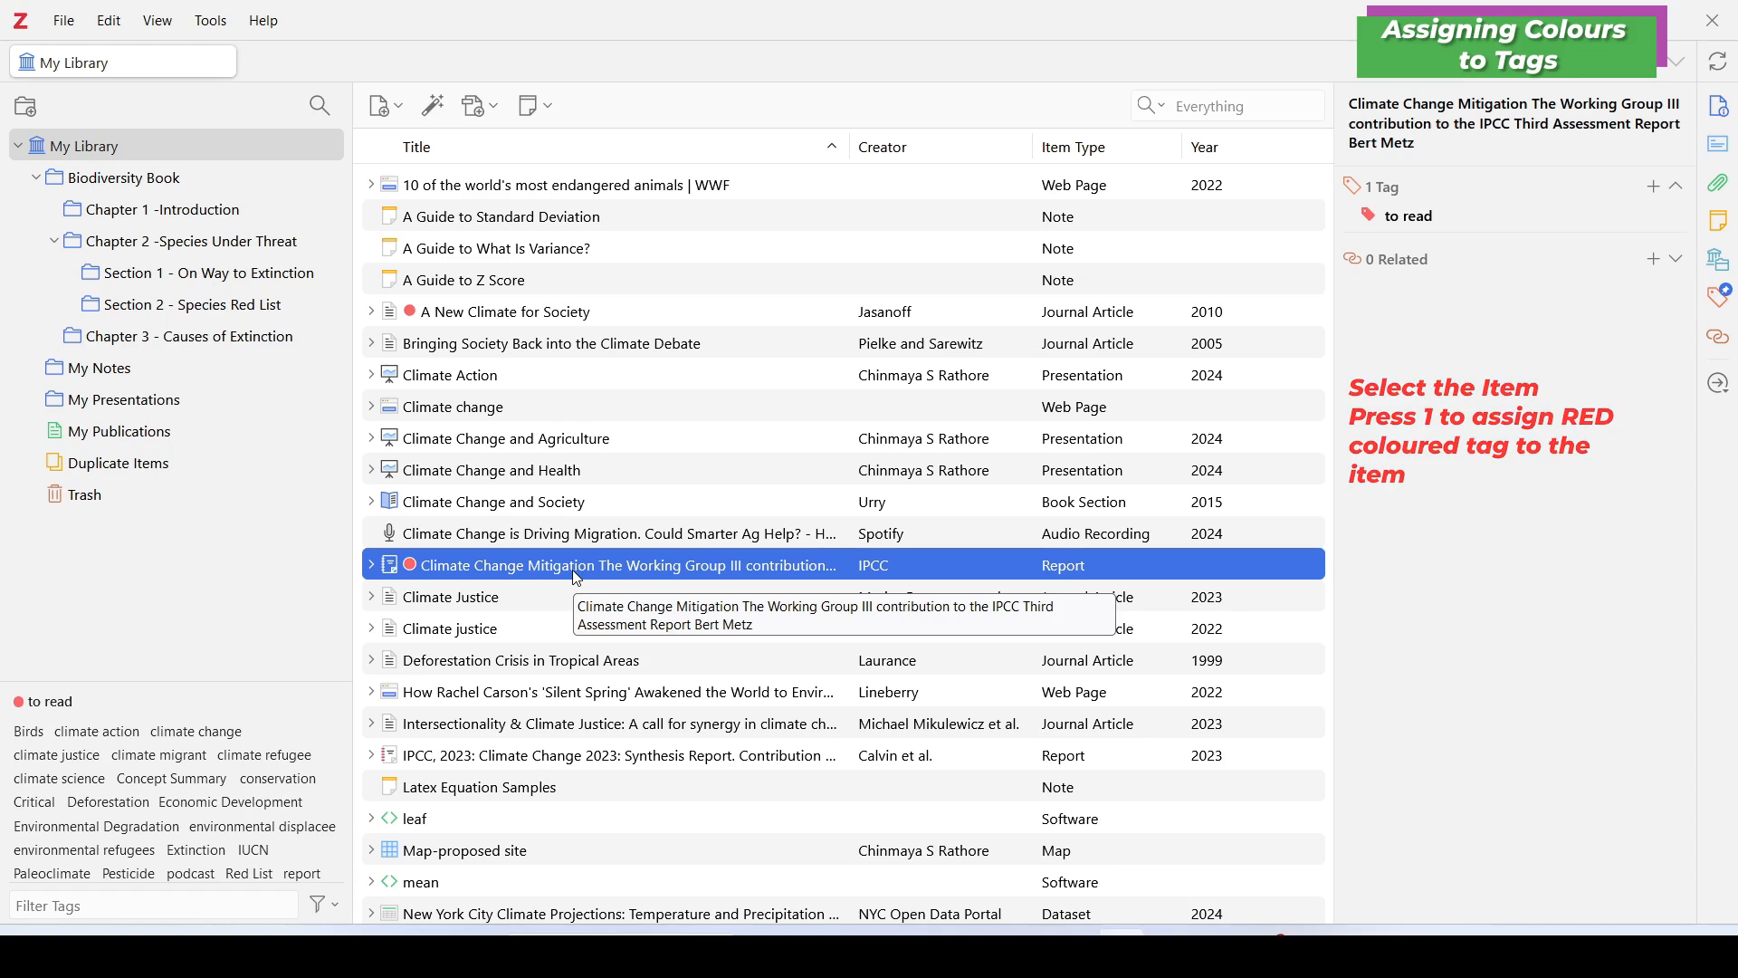
right_click(62, 714)
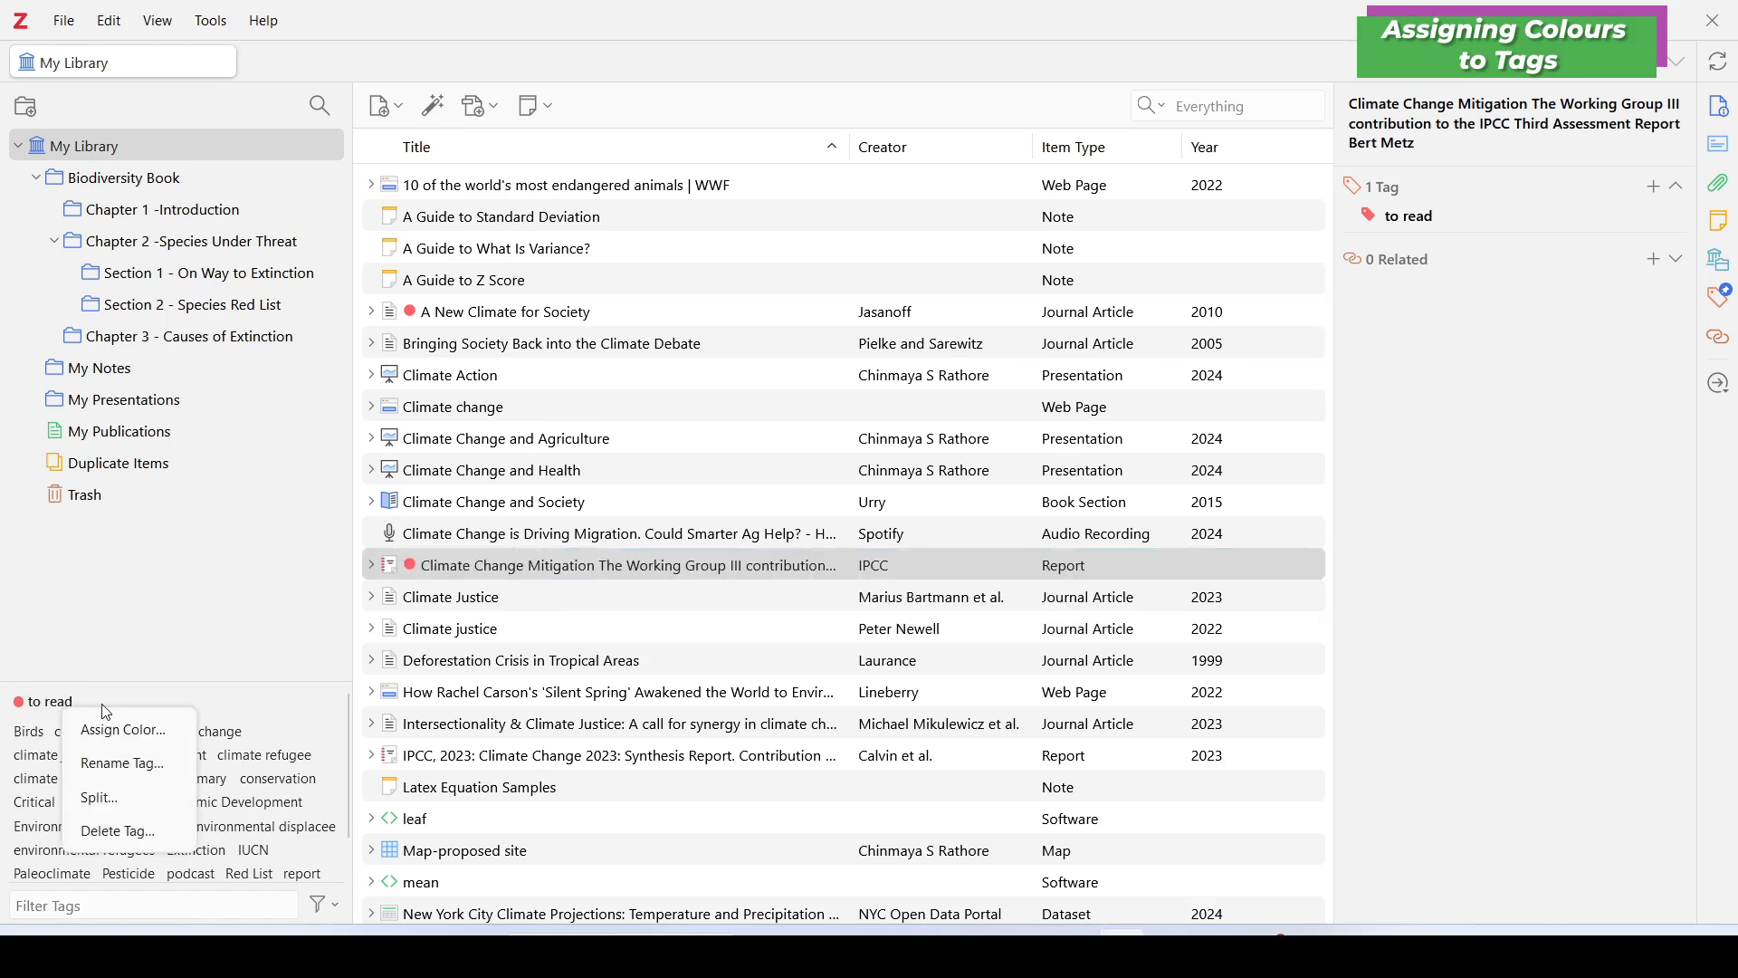
click(110, 727)
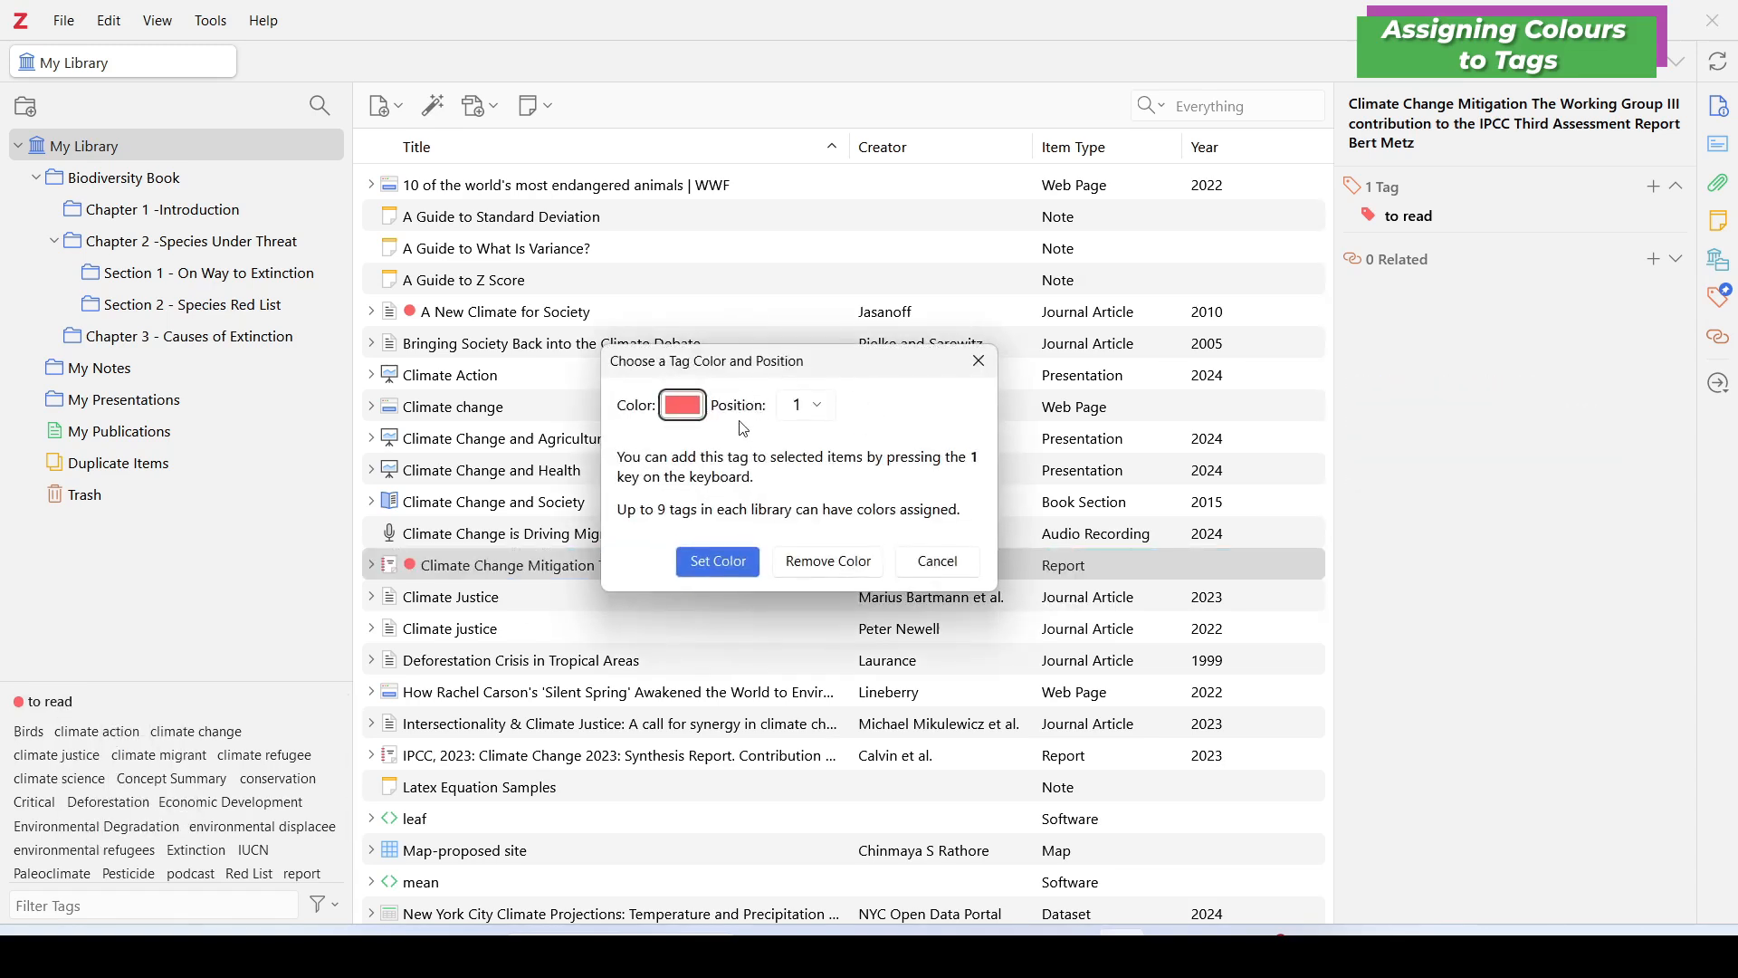
click(720, 561)
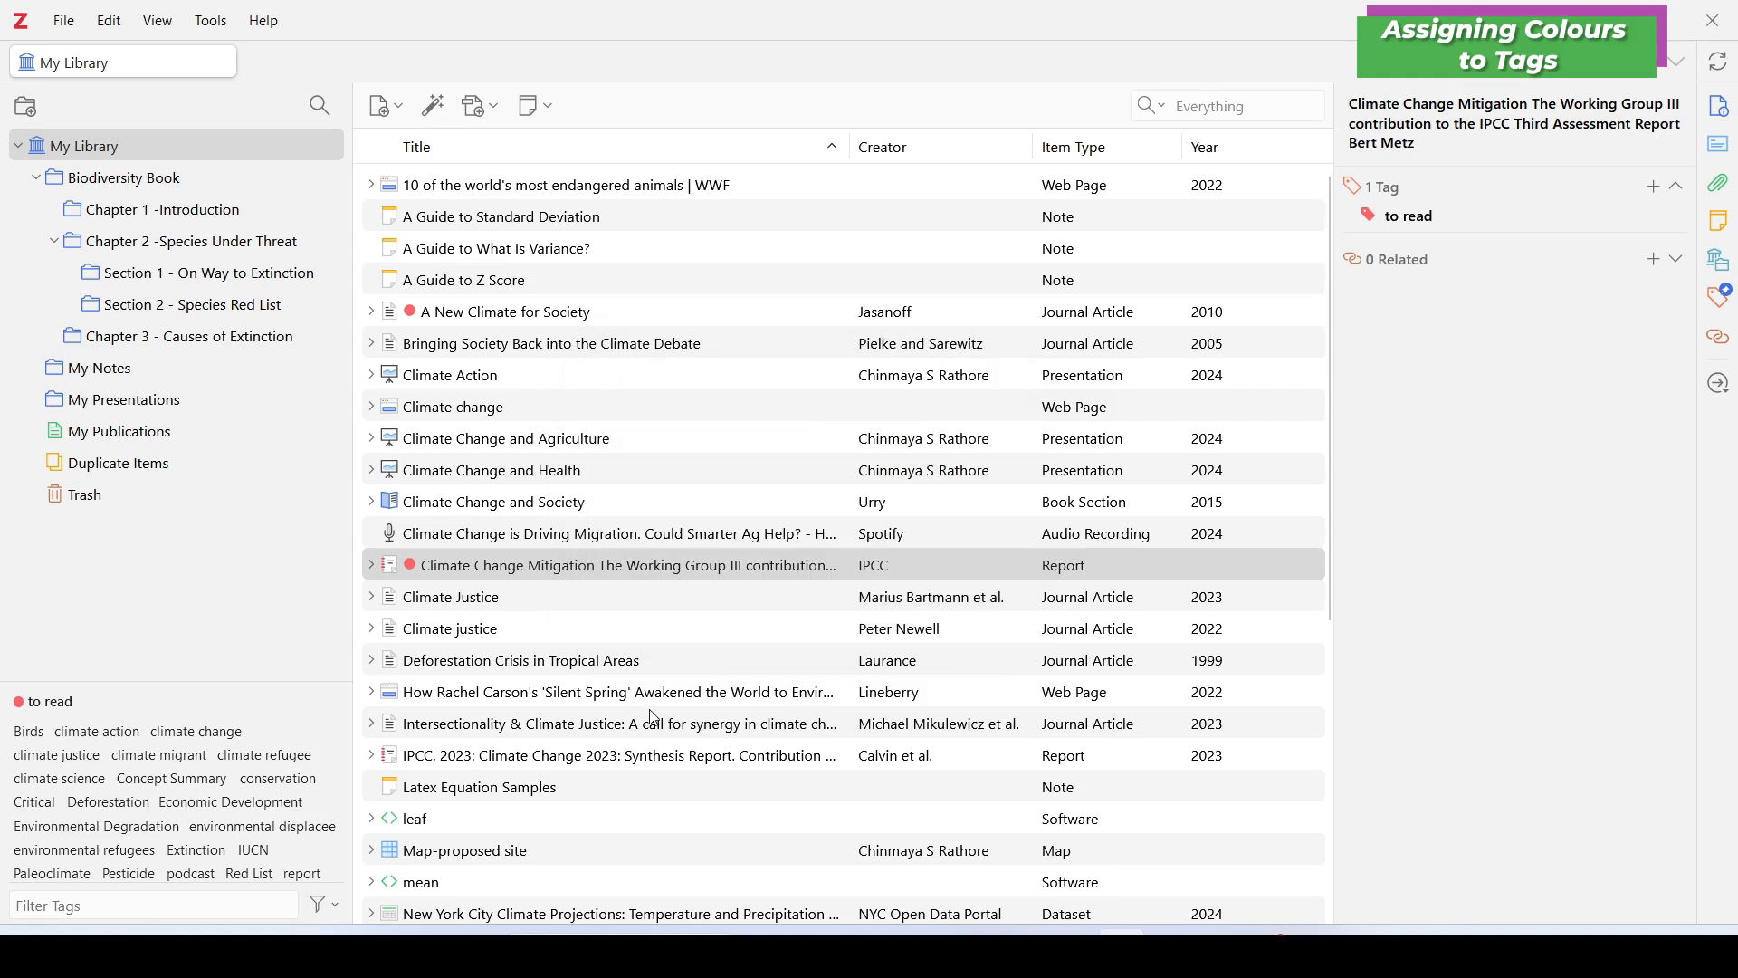
Step: Add the "to read" tag to "Deforestation Crisis in Tropical Areas" and remove it from "A New Climate for Society"
click(593, 666)
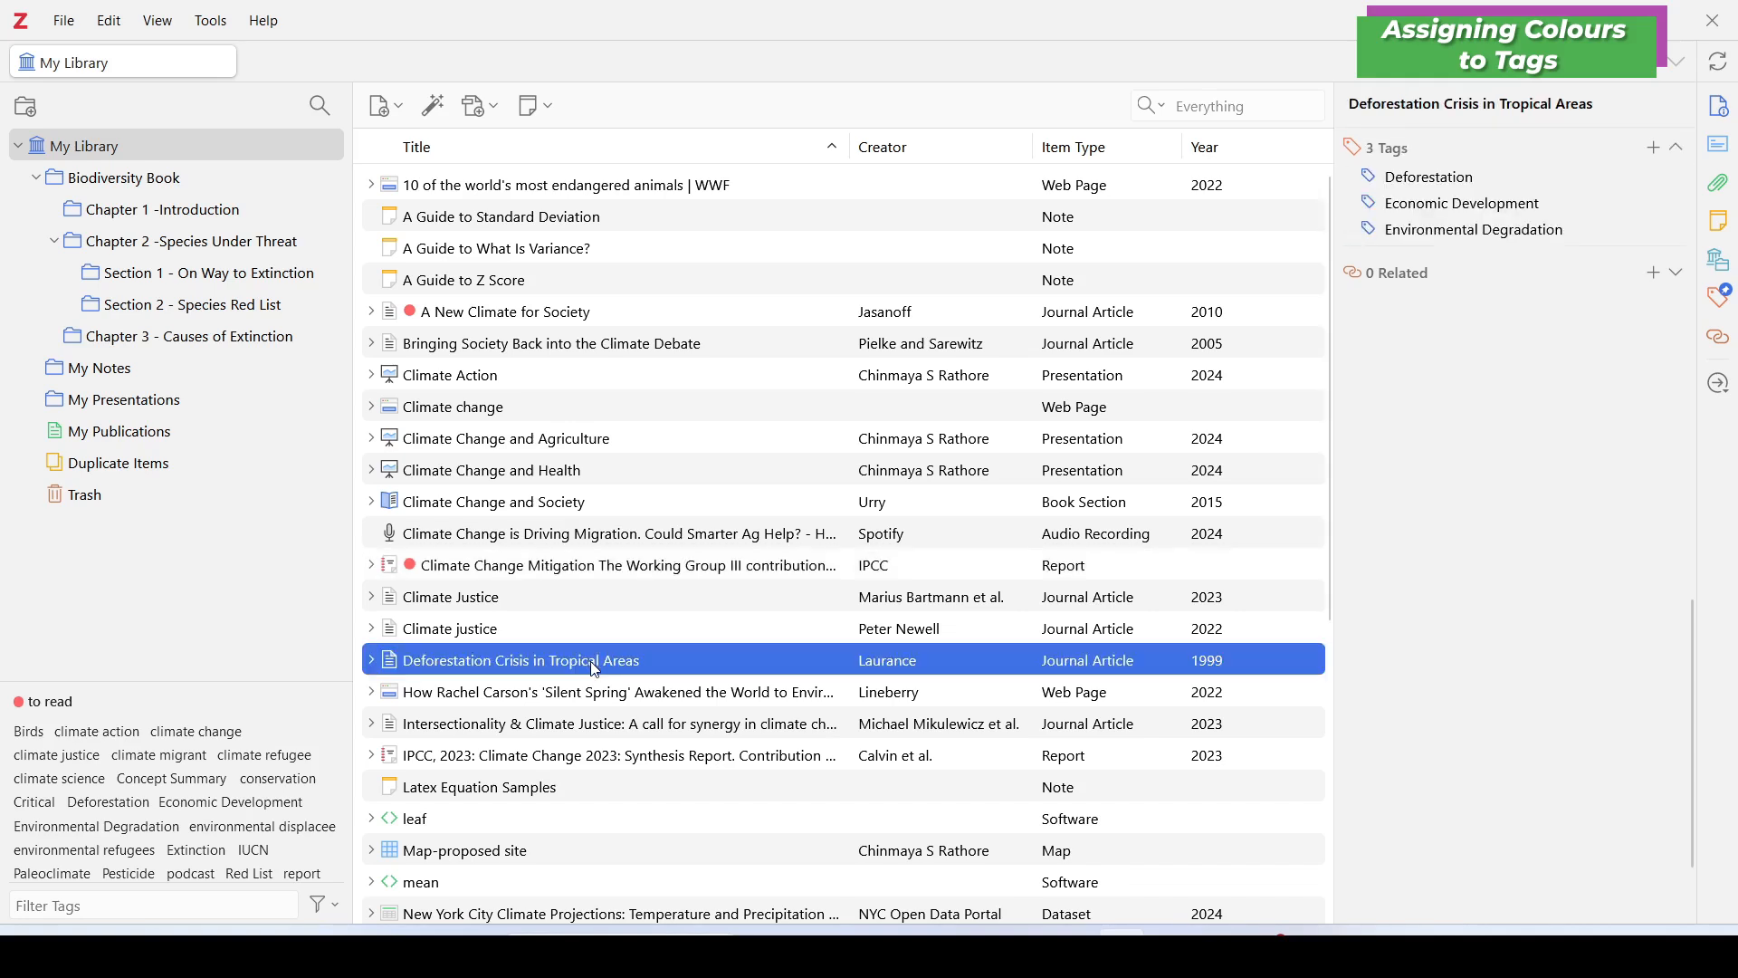
key(1)
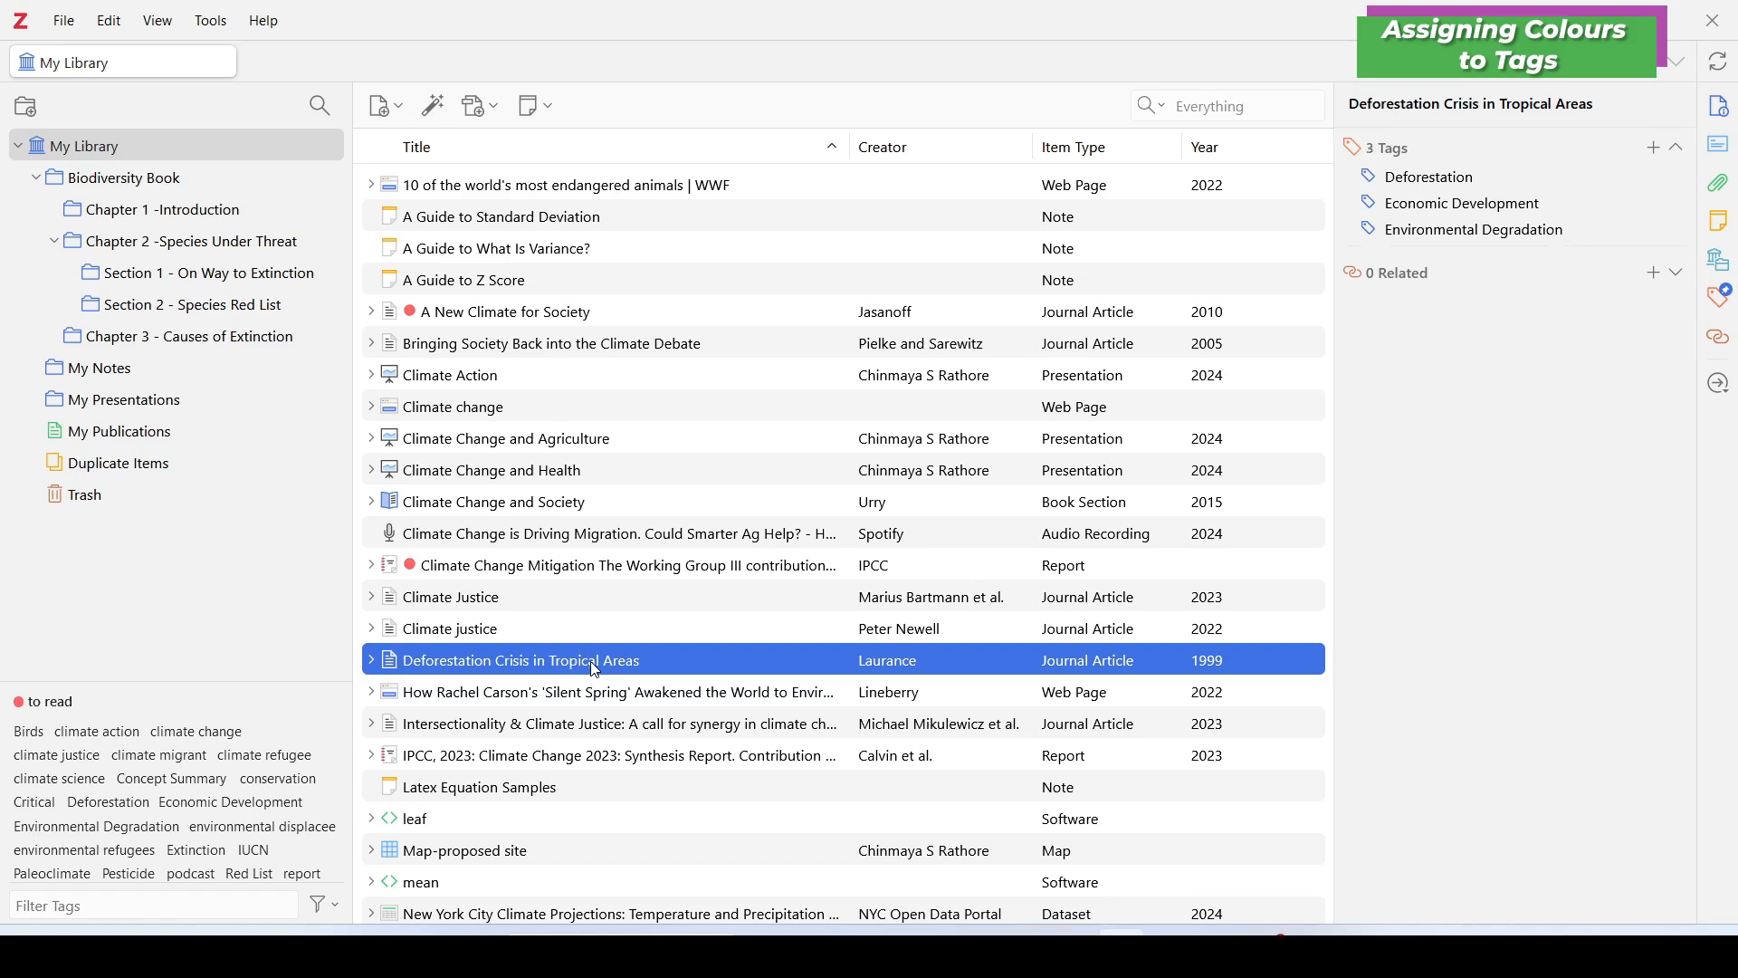
click(688, 314)
key(1)
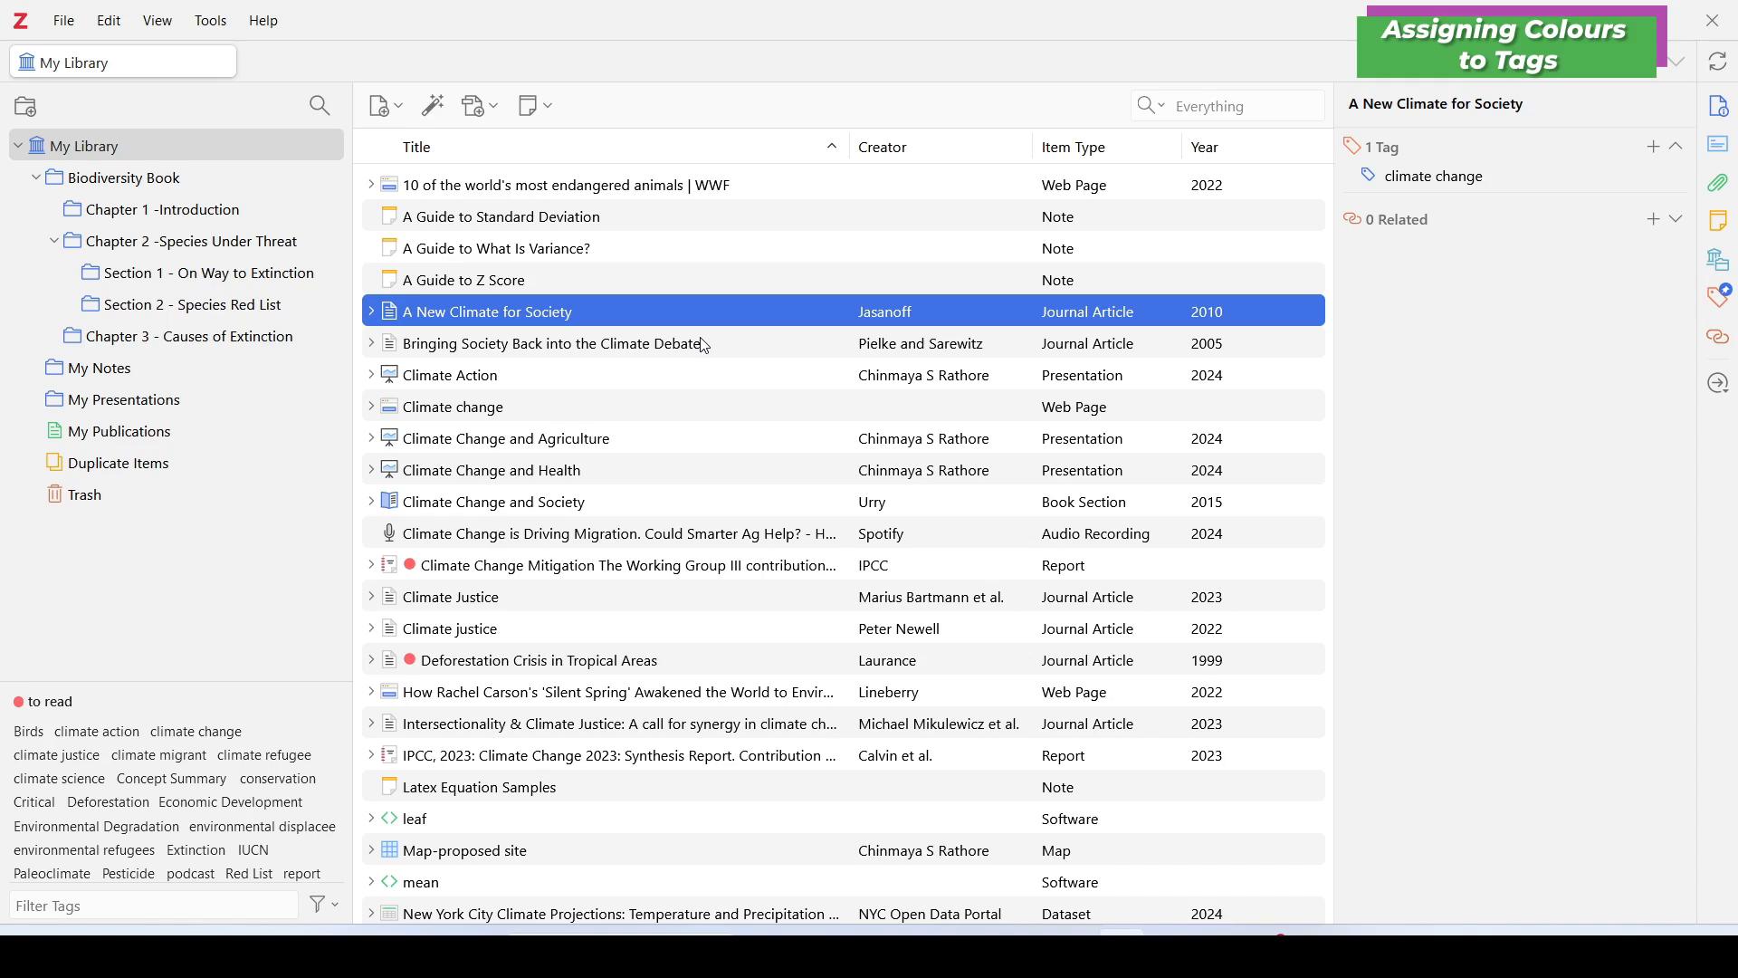
key(1)
key(1)
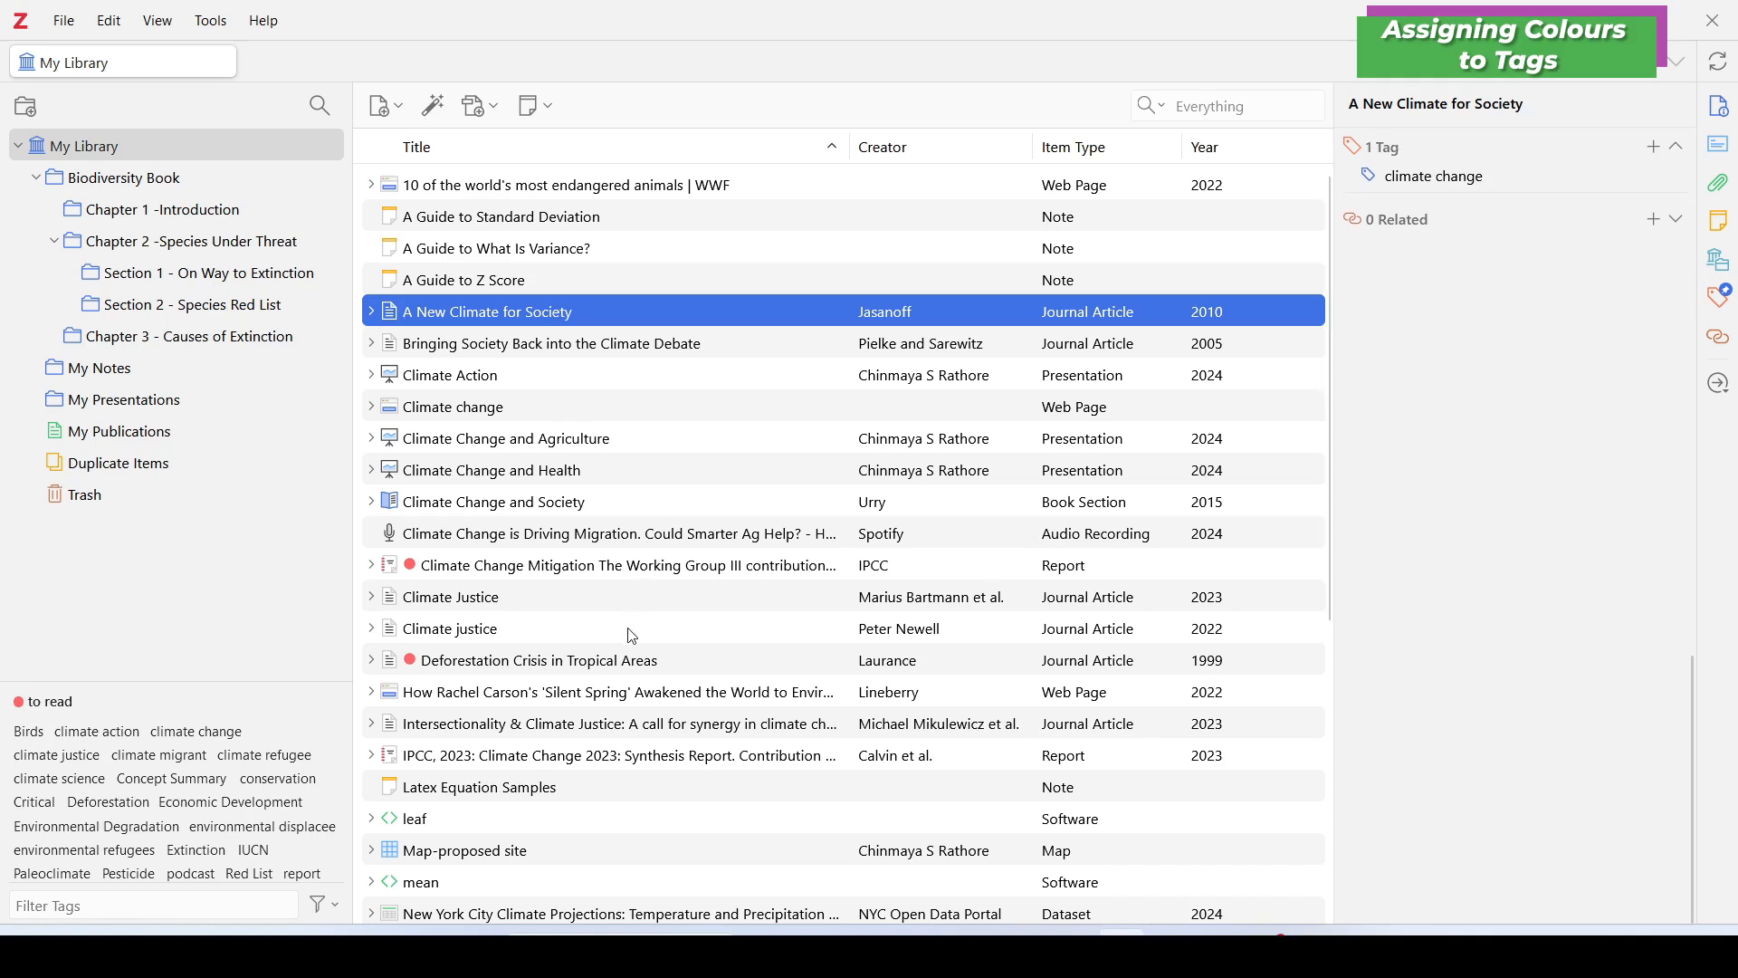
Step: Add a new tag "Important" to the web page item about Rachel Carson's 'Silent Spring'
click(588, 704)
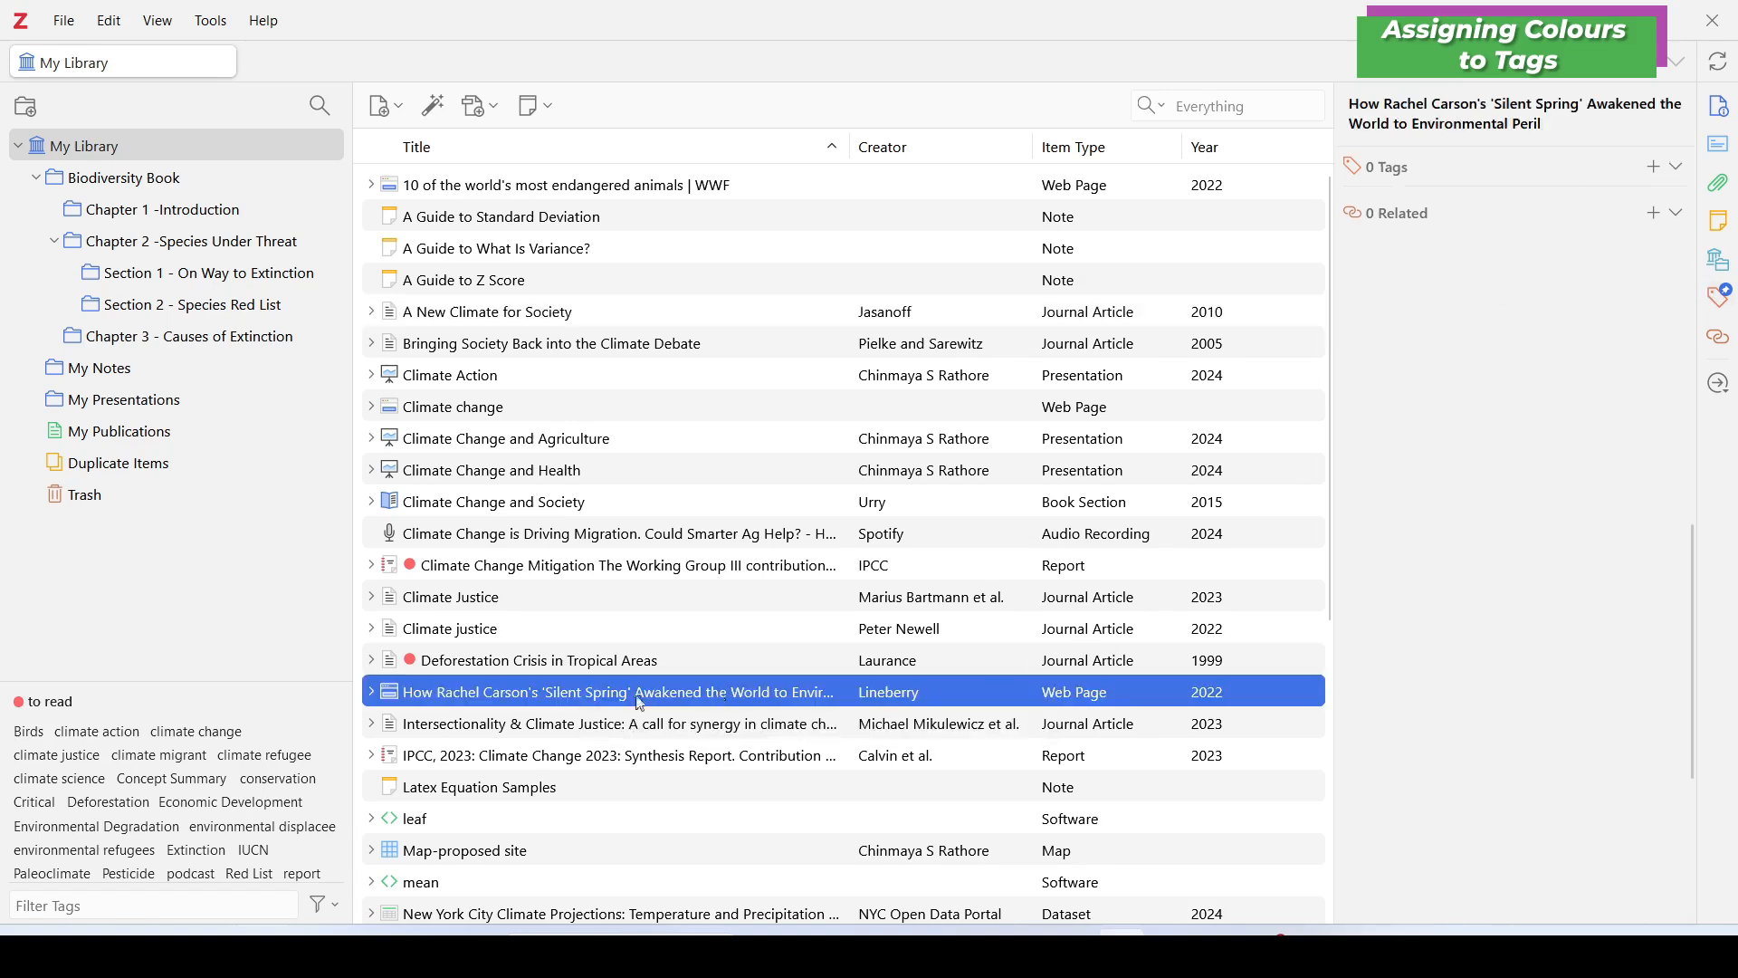
click(1656, 169)
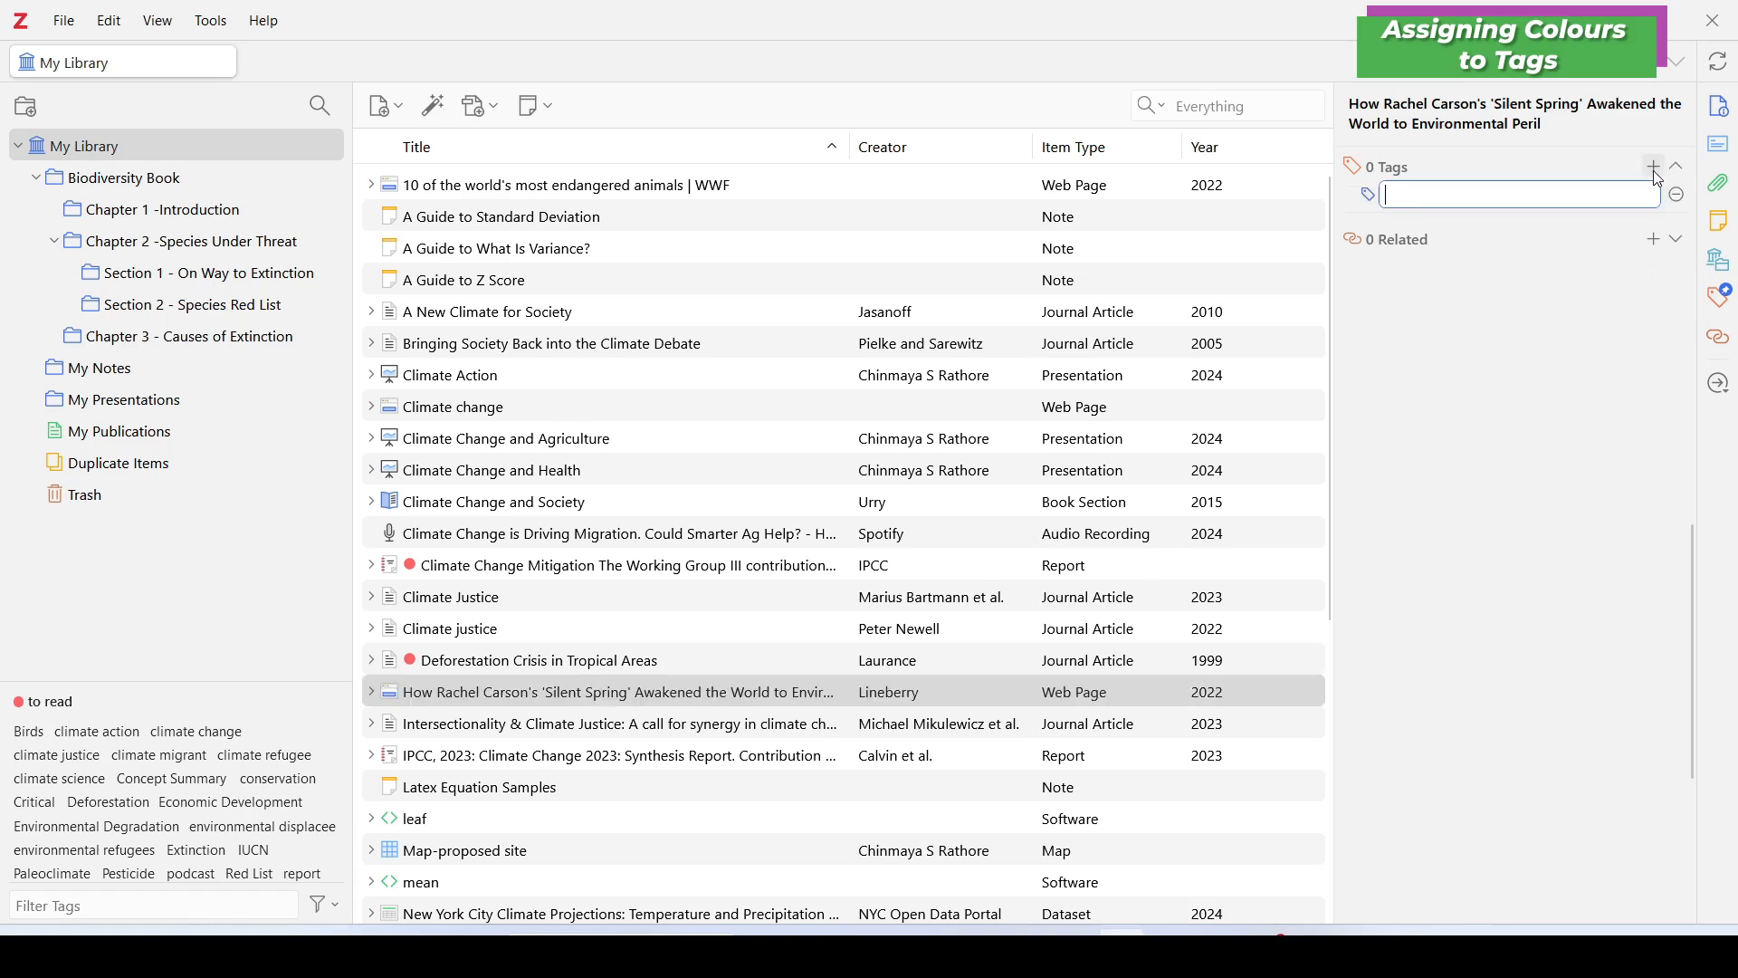
text(Important)
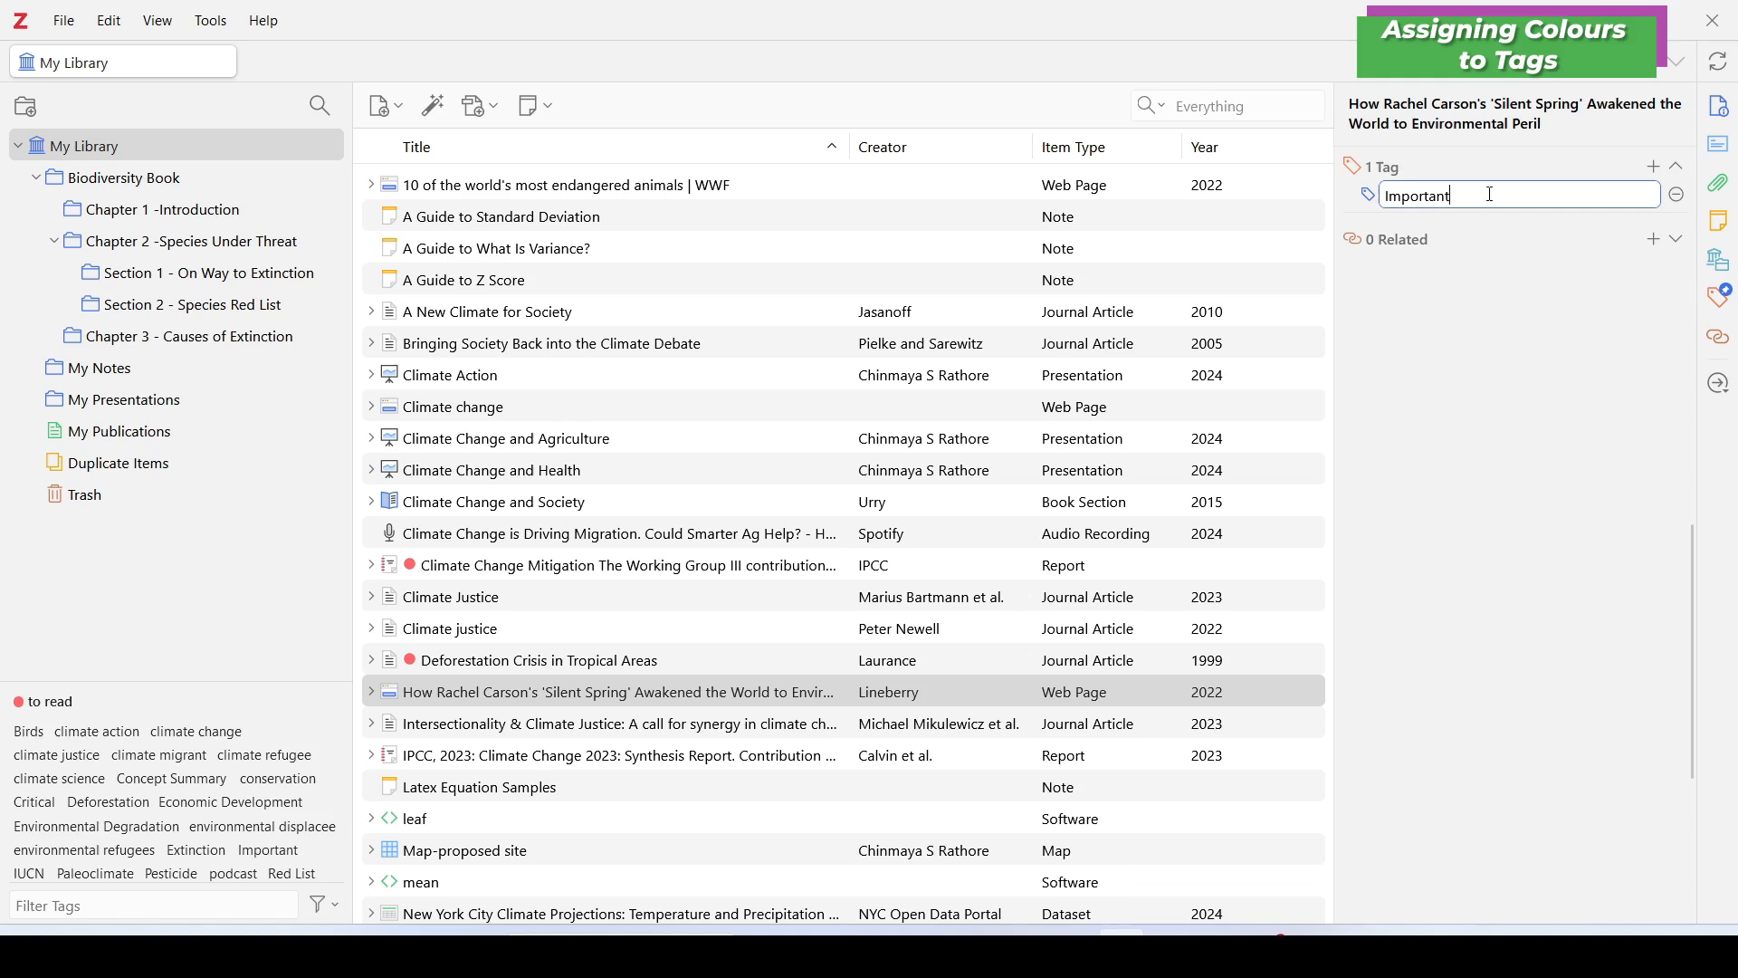
click(1480, 365)
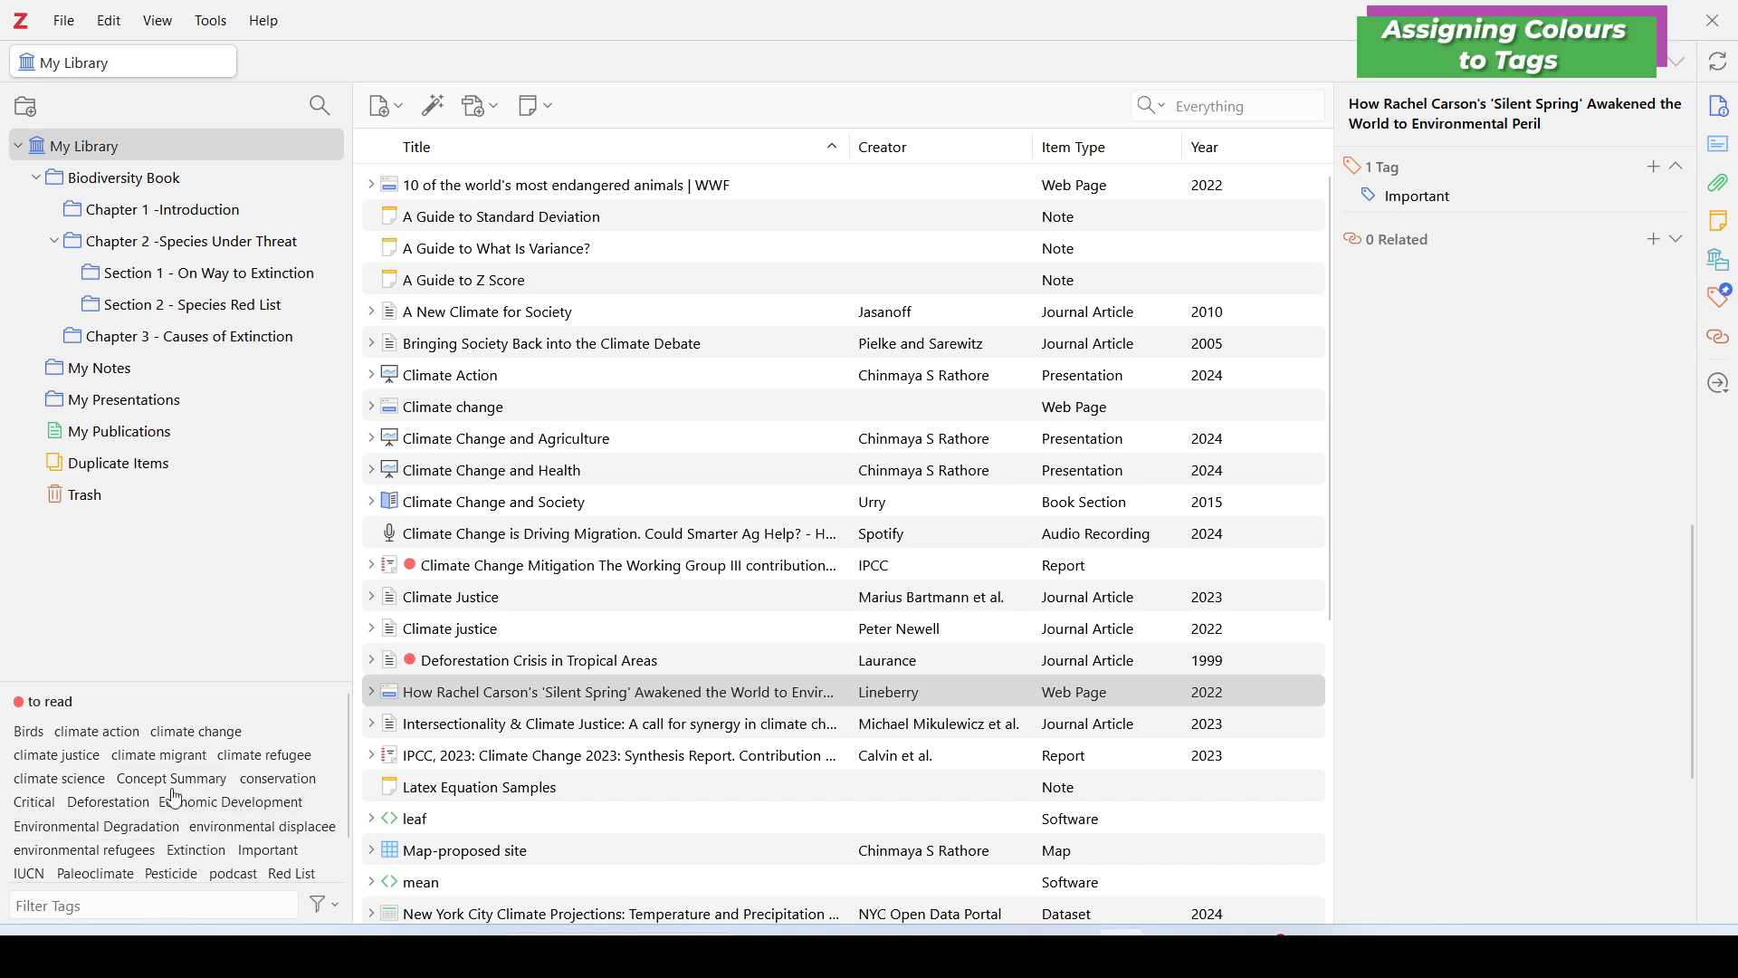
Step: Assign the teal green color at position 2 to the "Important" tag
right_click(282, 856)
click(344, 721)
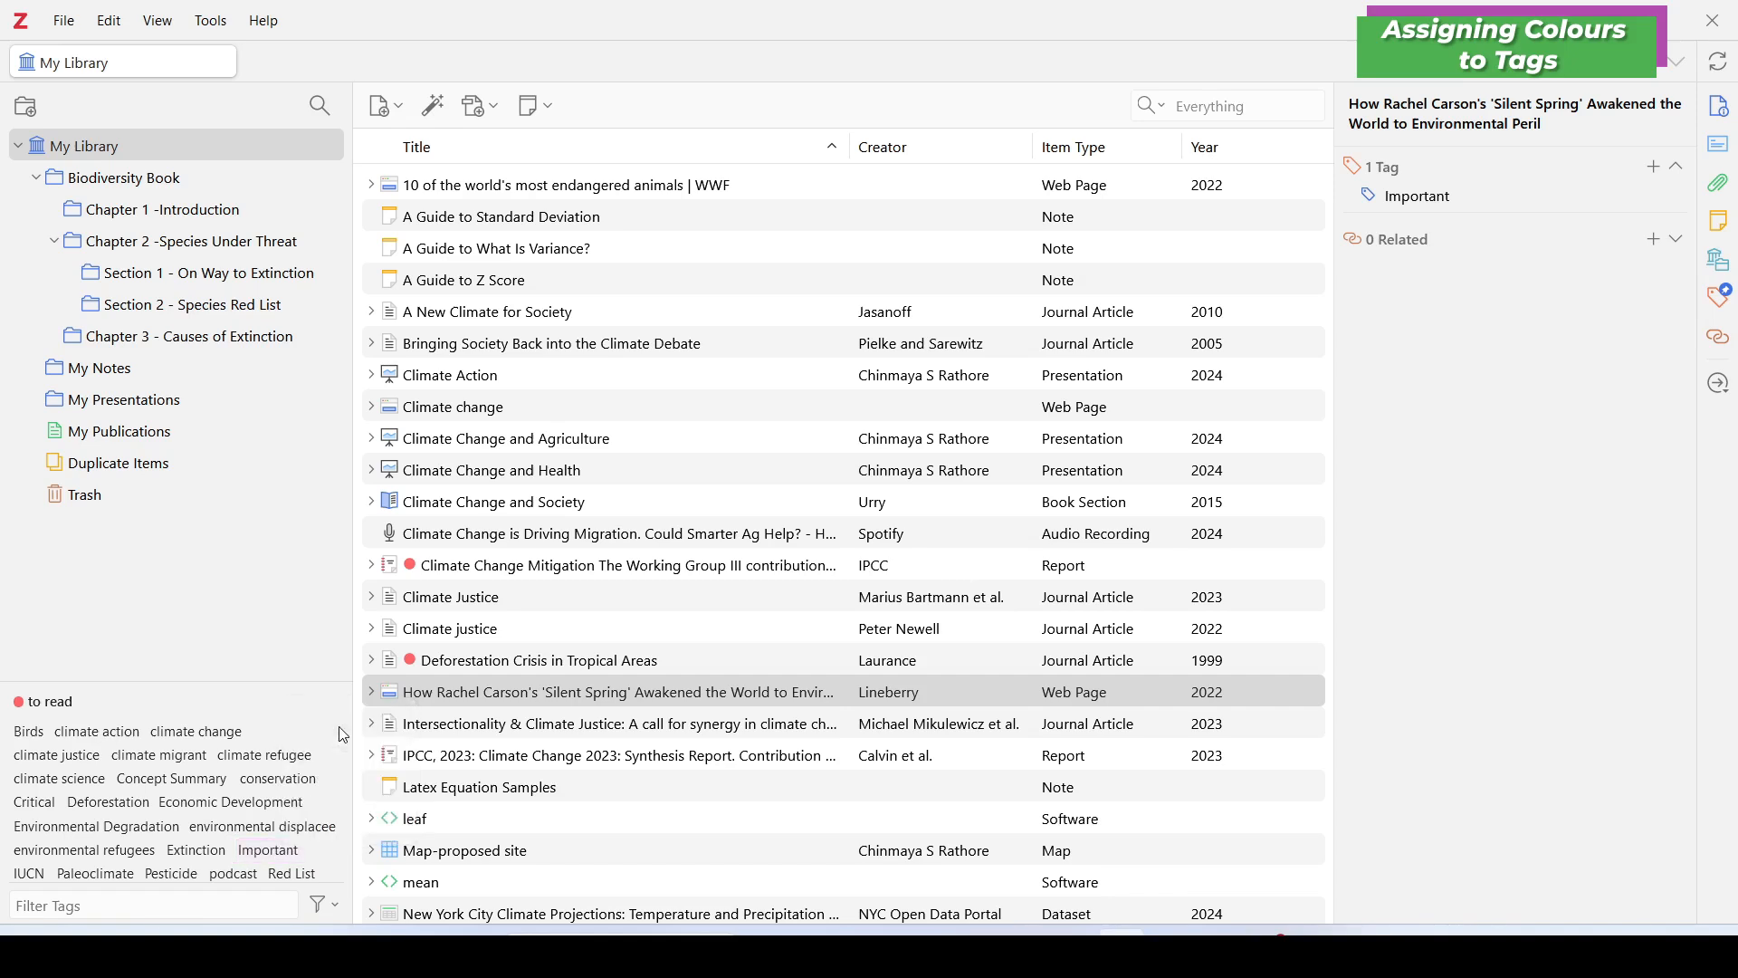
click(683, 405)
click(714, 463)
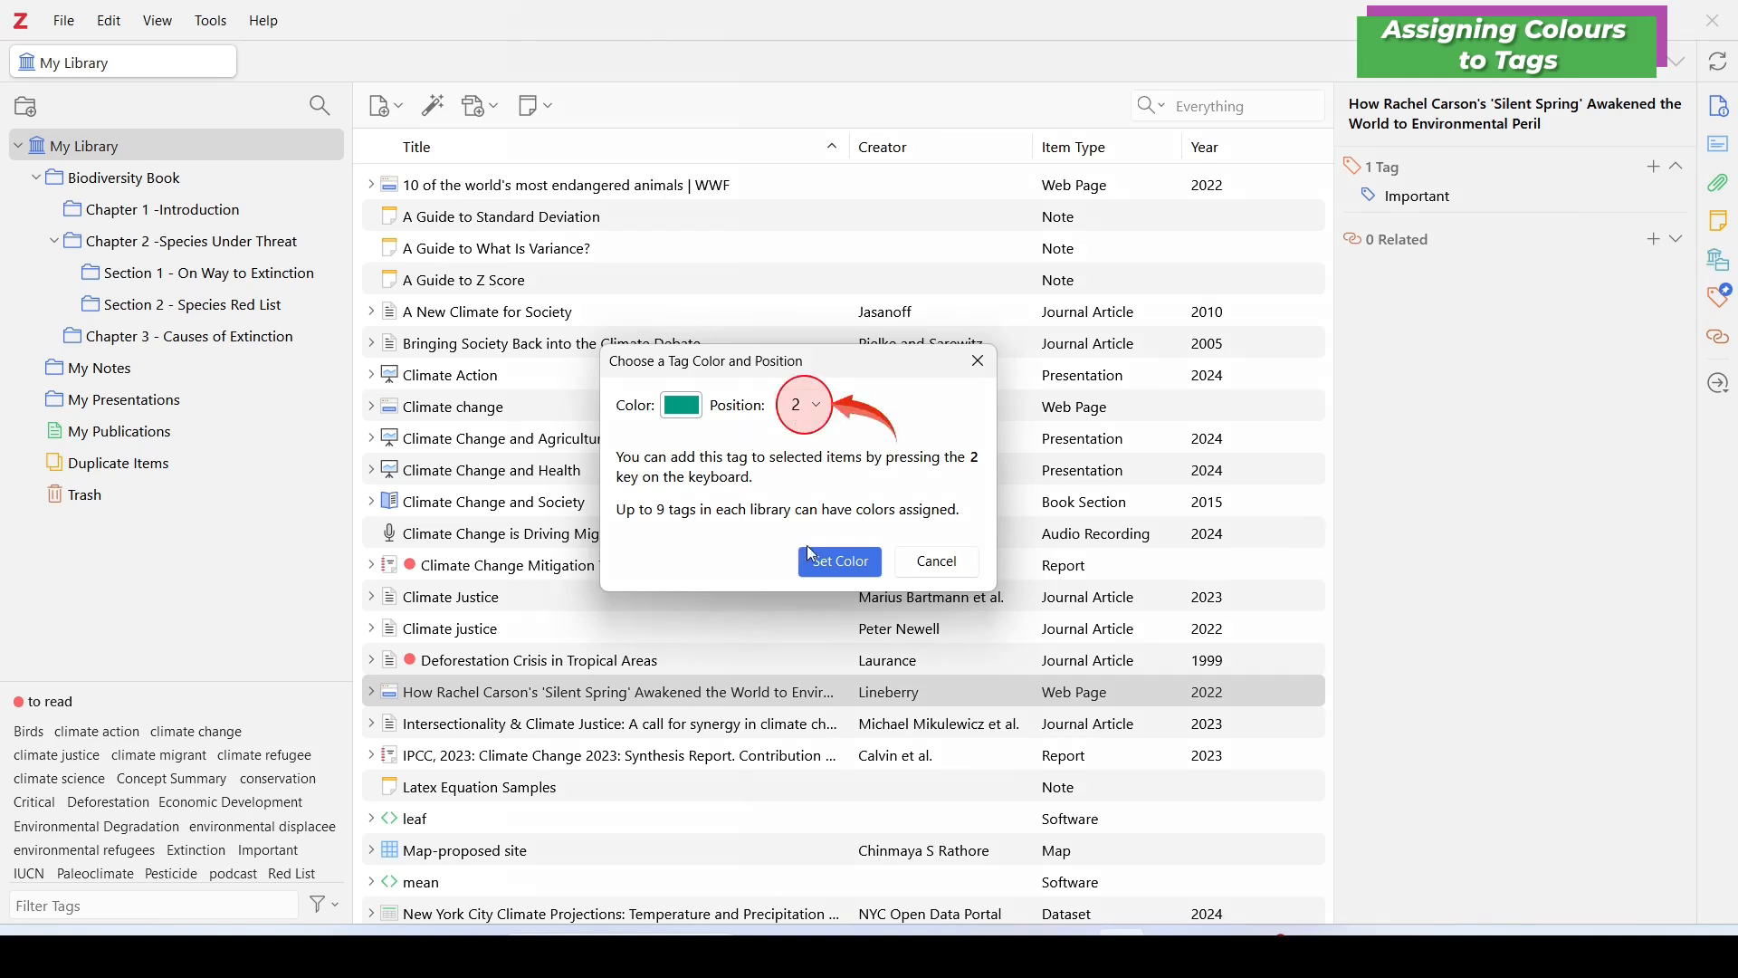
click(834, 566)
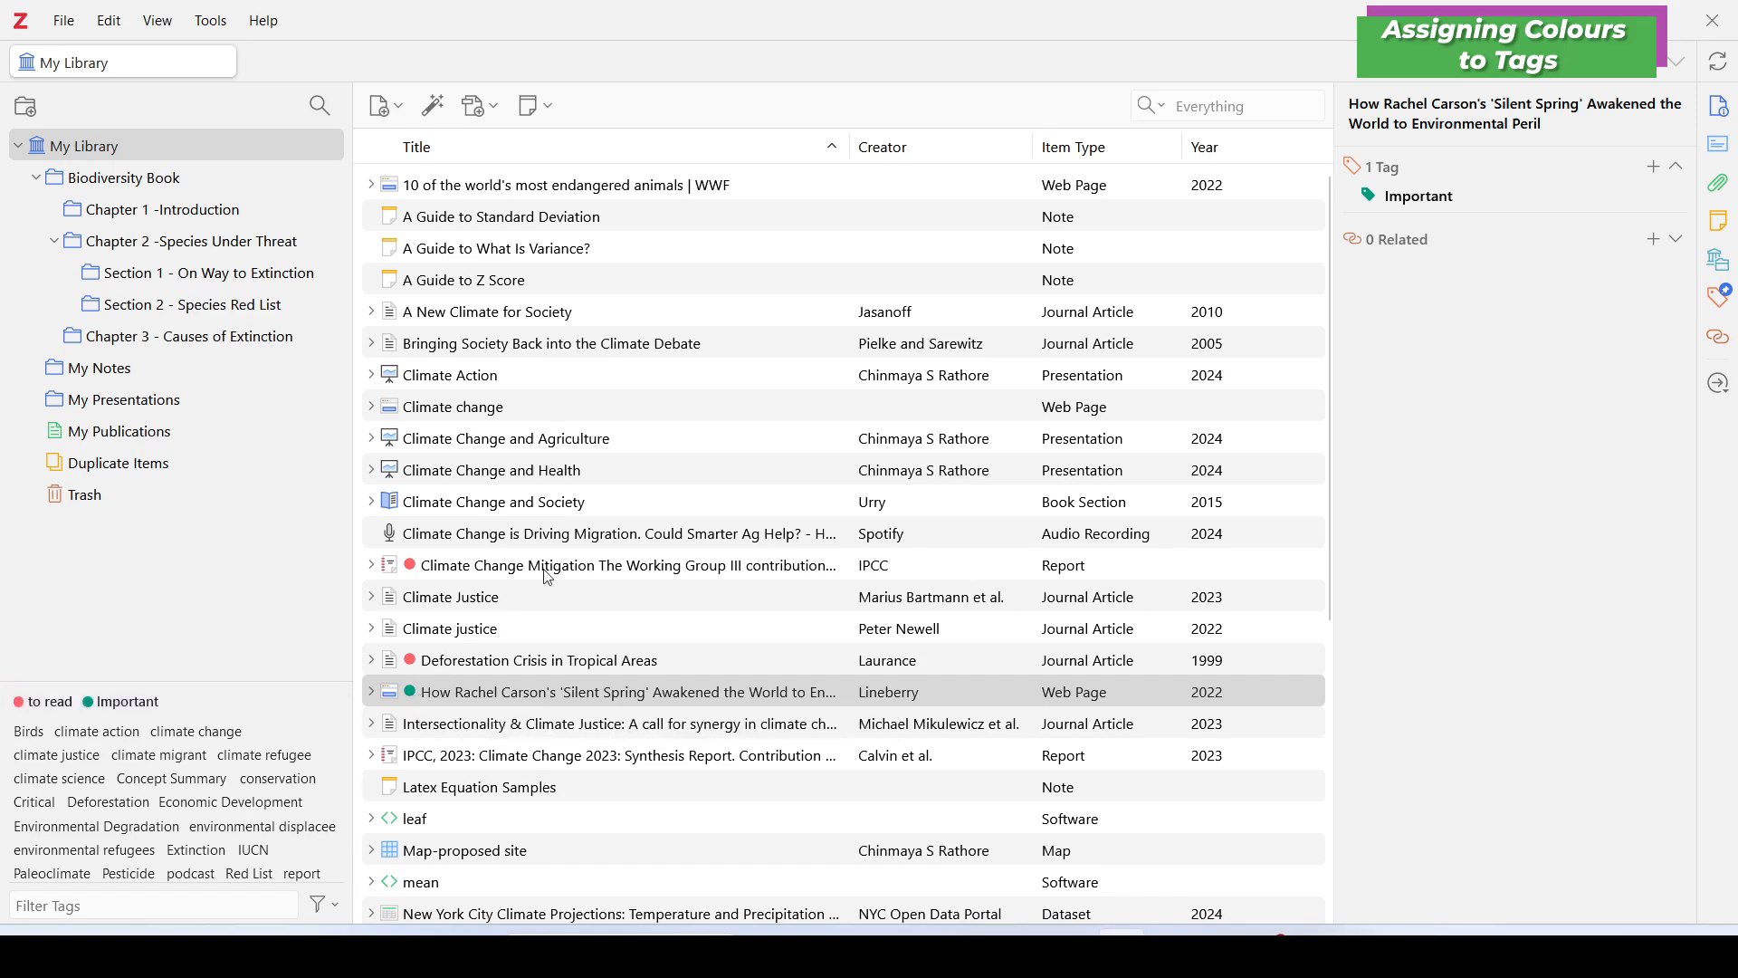
Step: Add both colored tags, "Important" and "to read", to "A New Climate for Society" and check its color markers in the item list
click(532, 323)
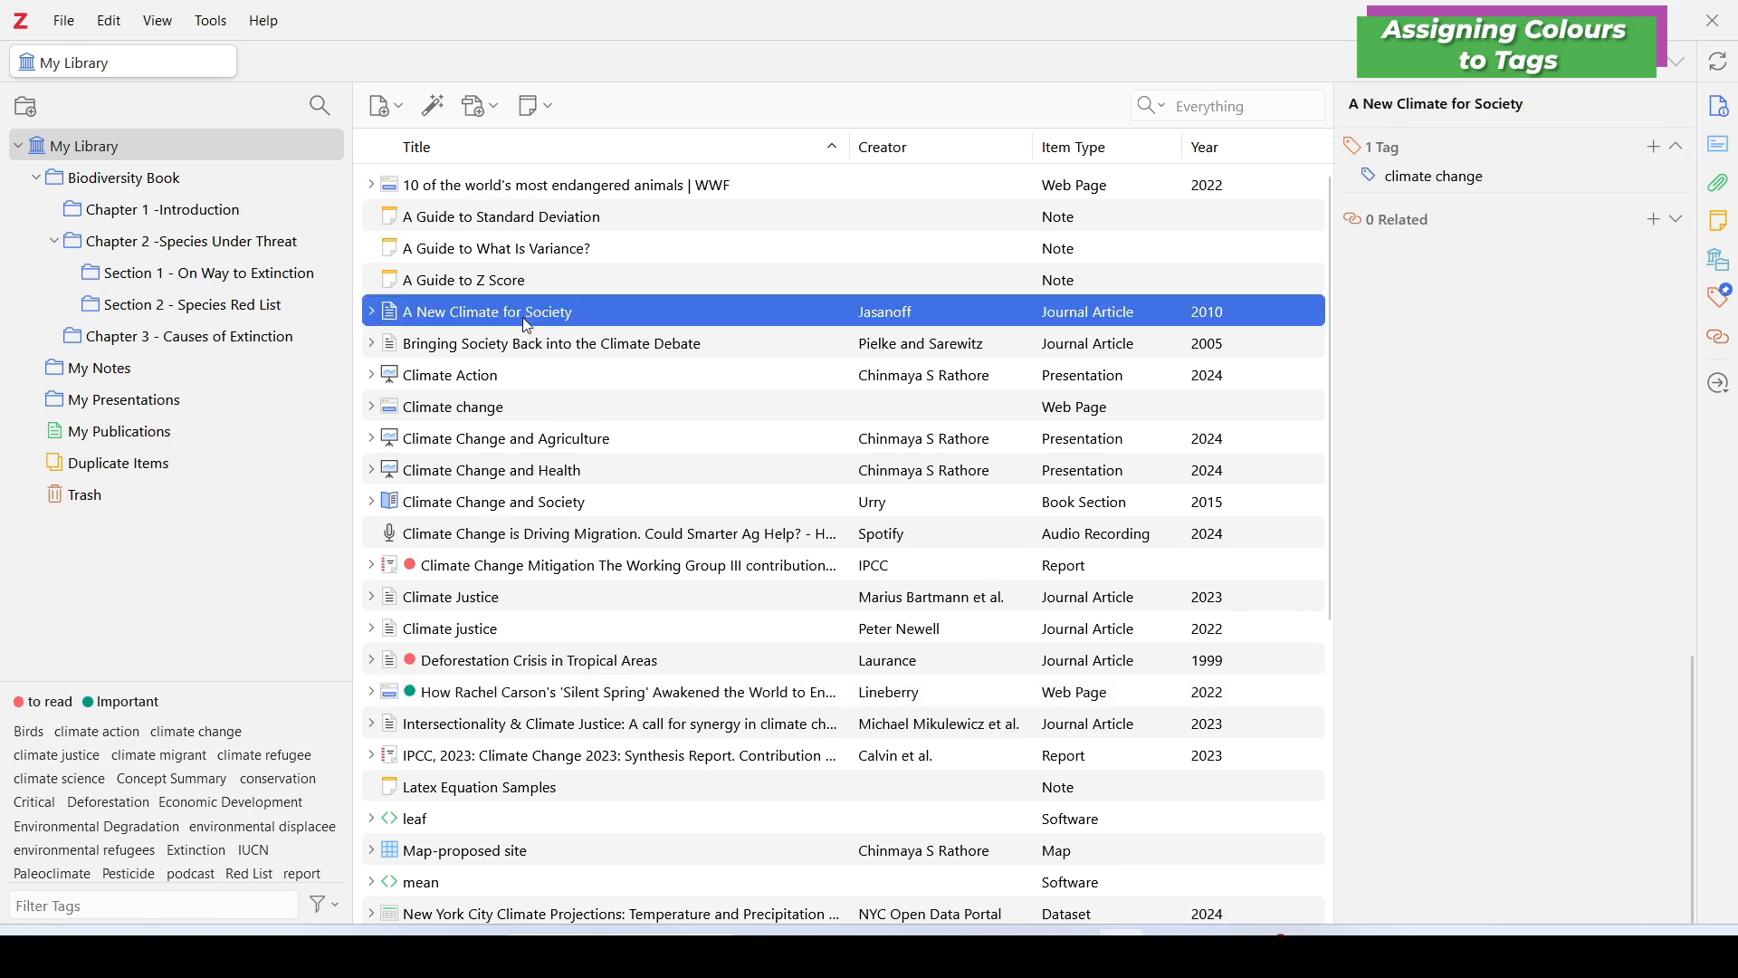
key(2)
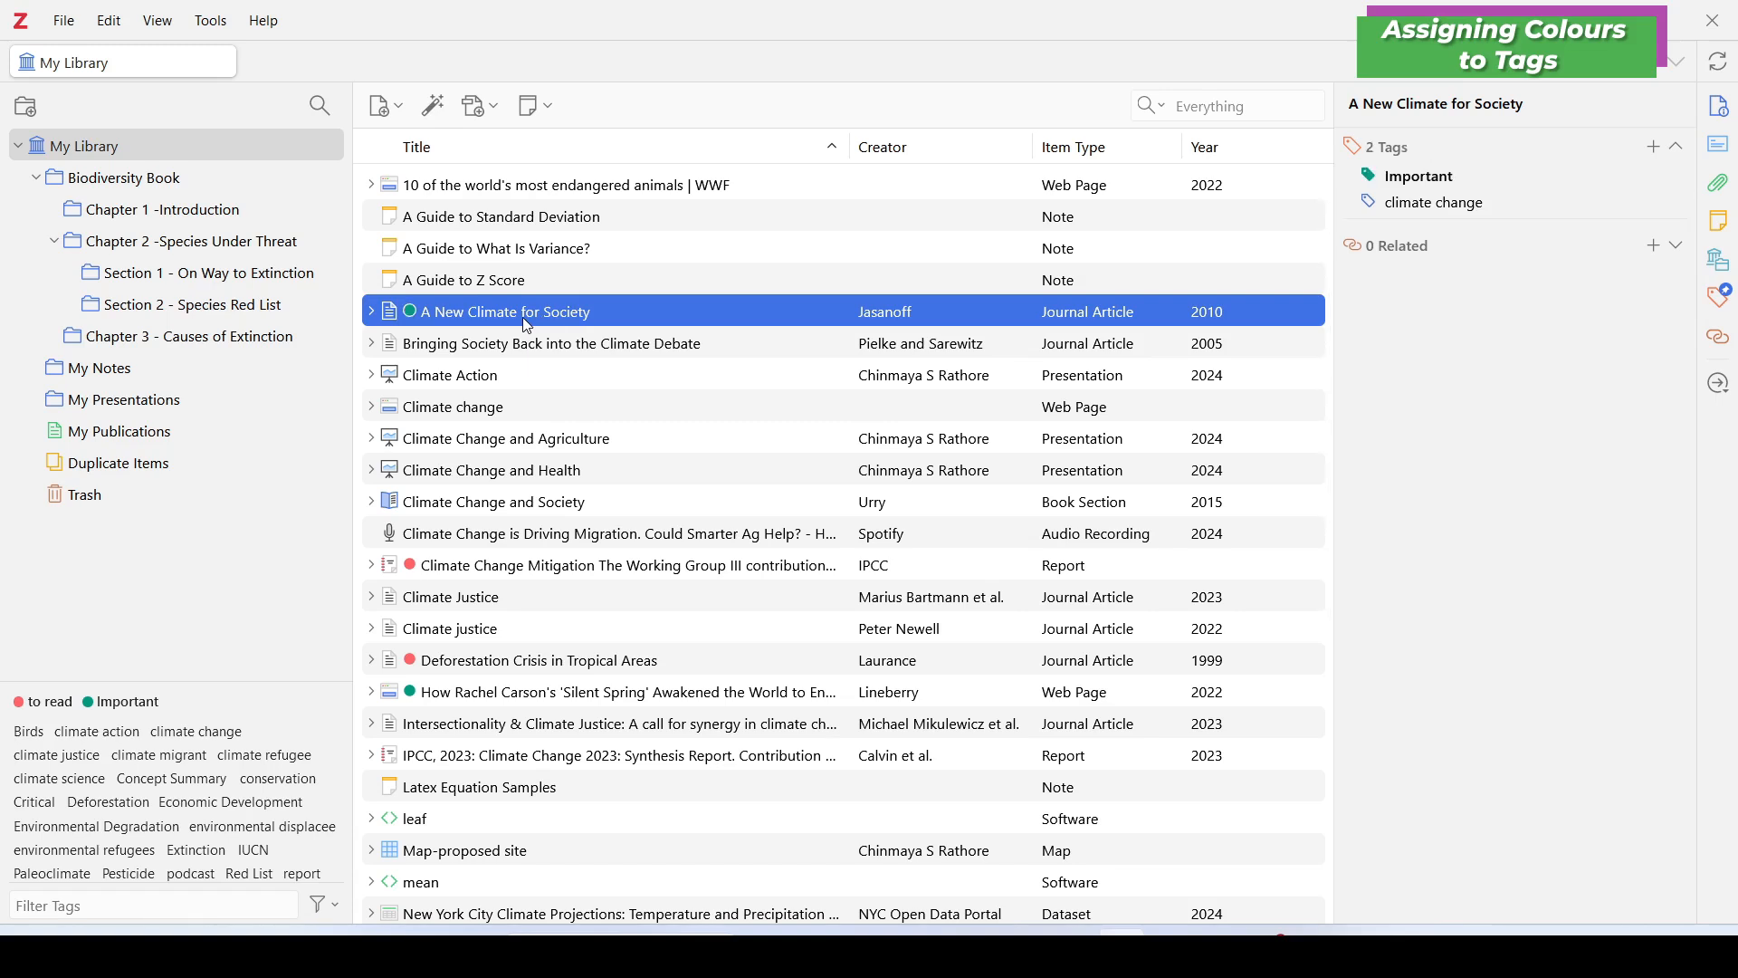
click(554, 351)
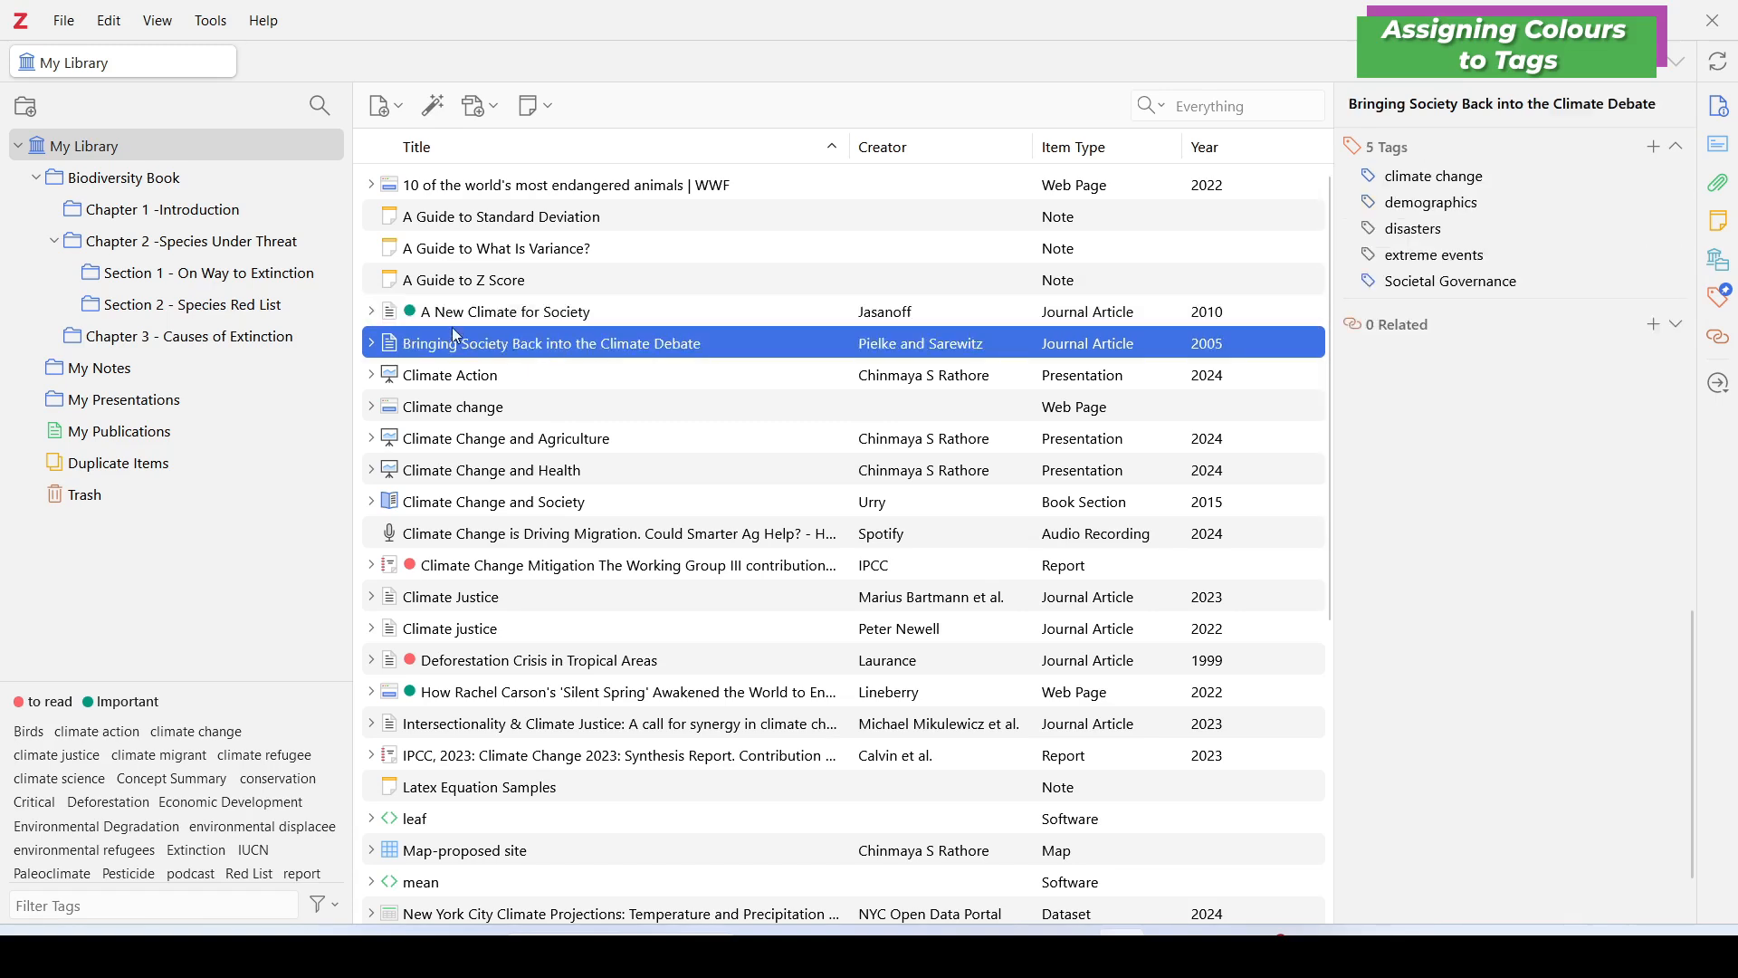
click(525, 319)
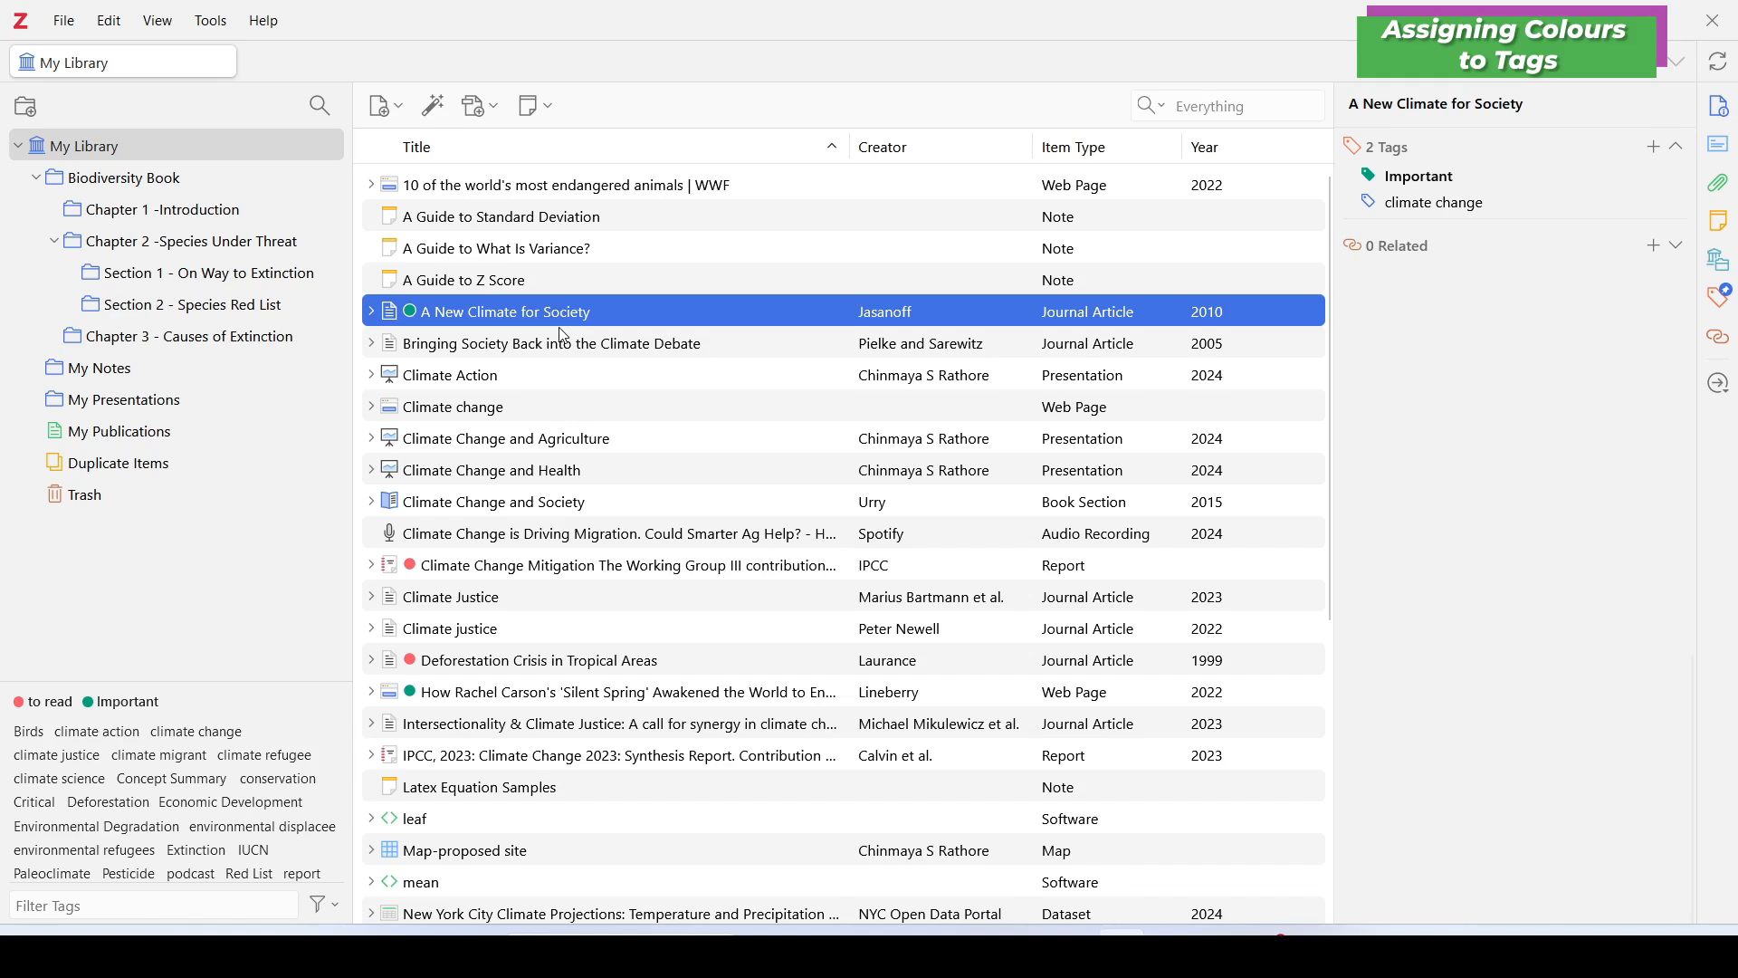
click(573, 344)
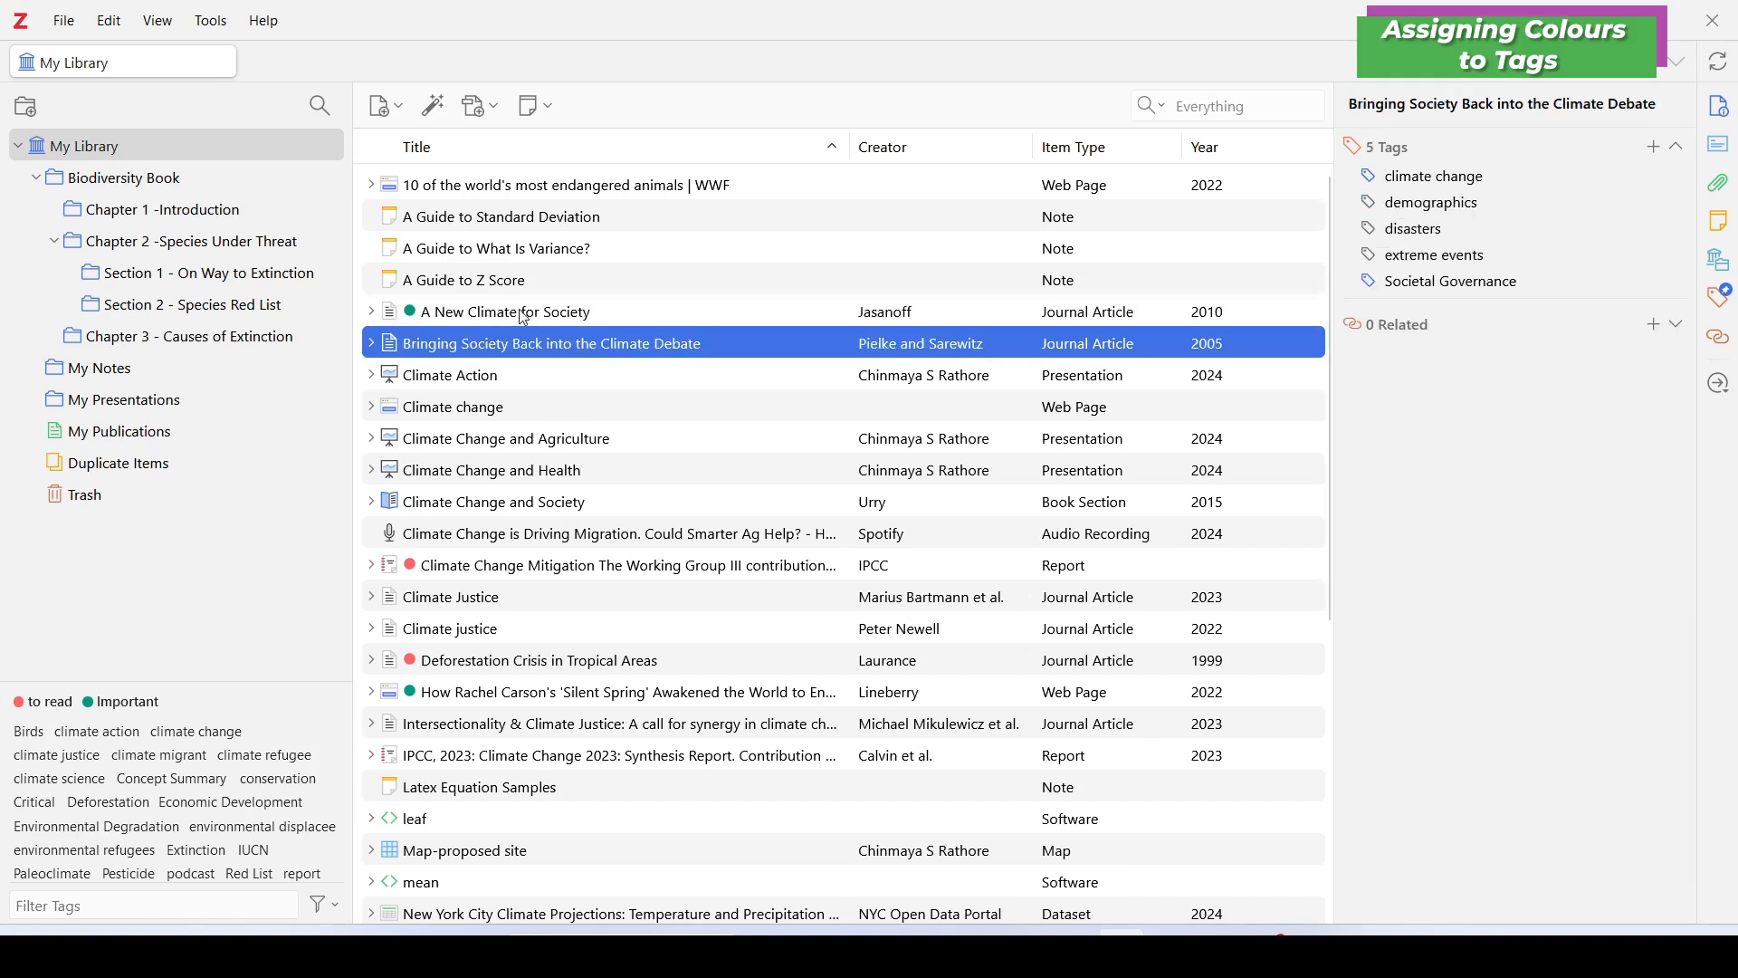
click(543, 323)
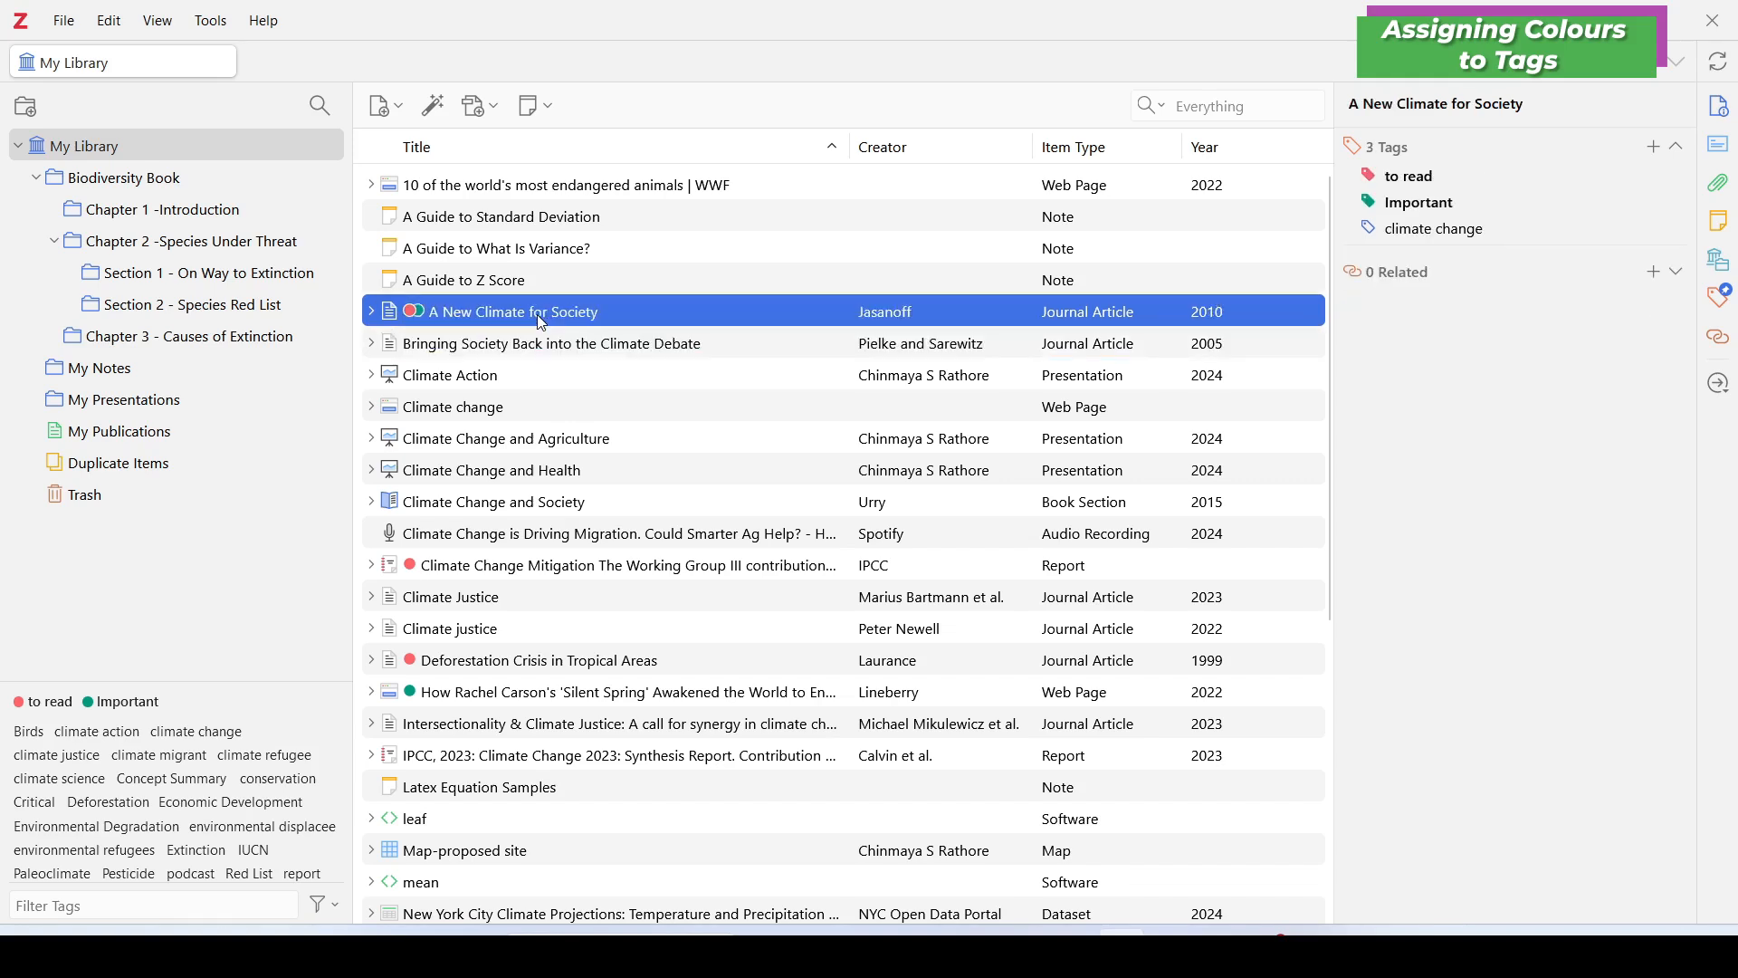
click(588, 354)
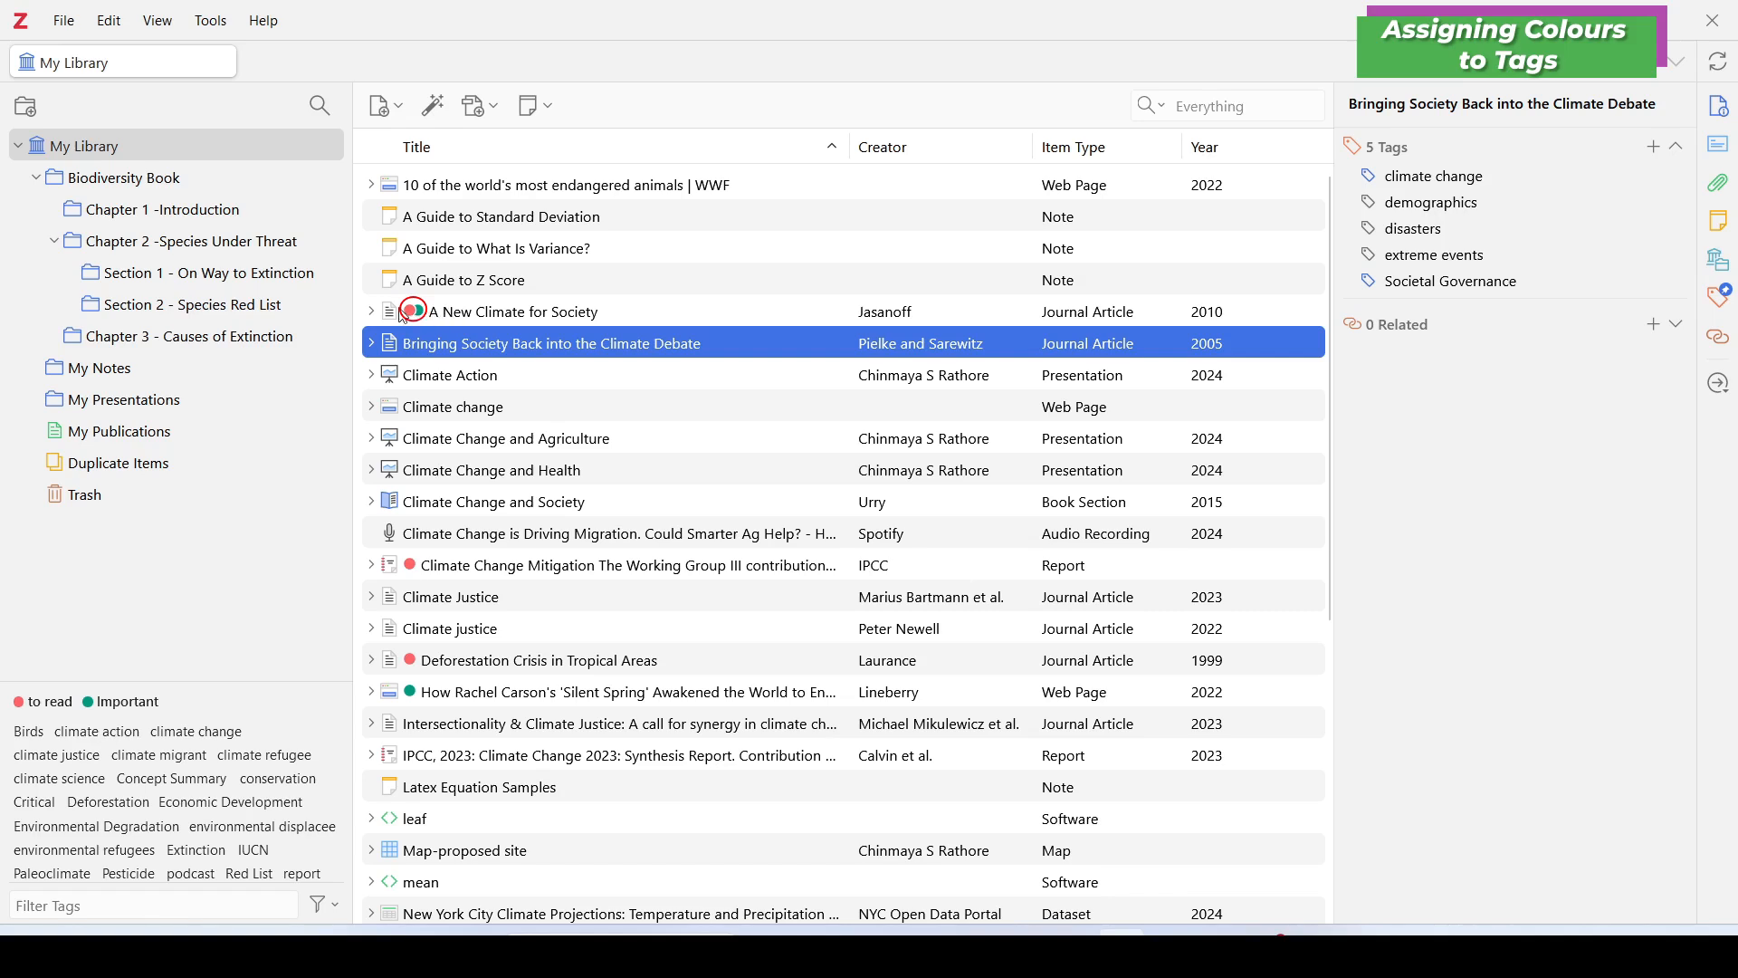
click(463, 322)
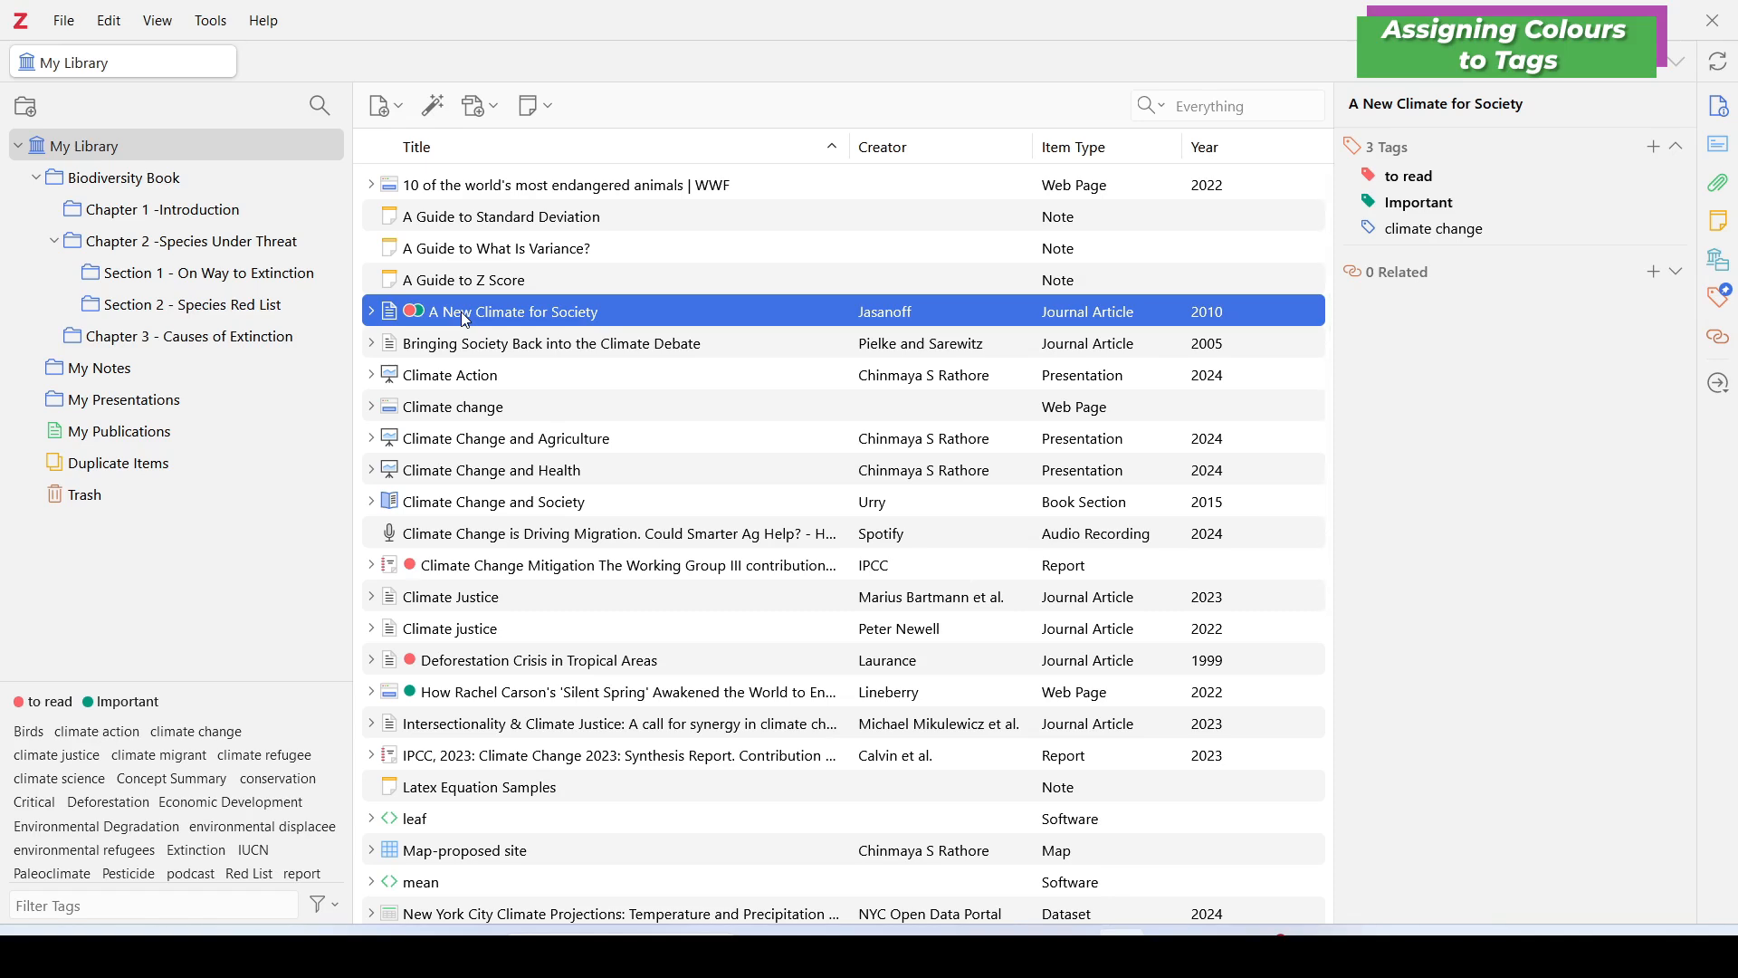
Step: Remove both colored tags from "A New Climate for Society" and assign only the "Important" tag back to it
key(2)
key(1)
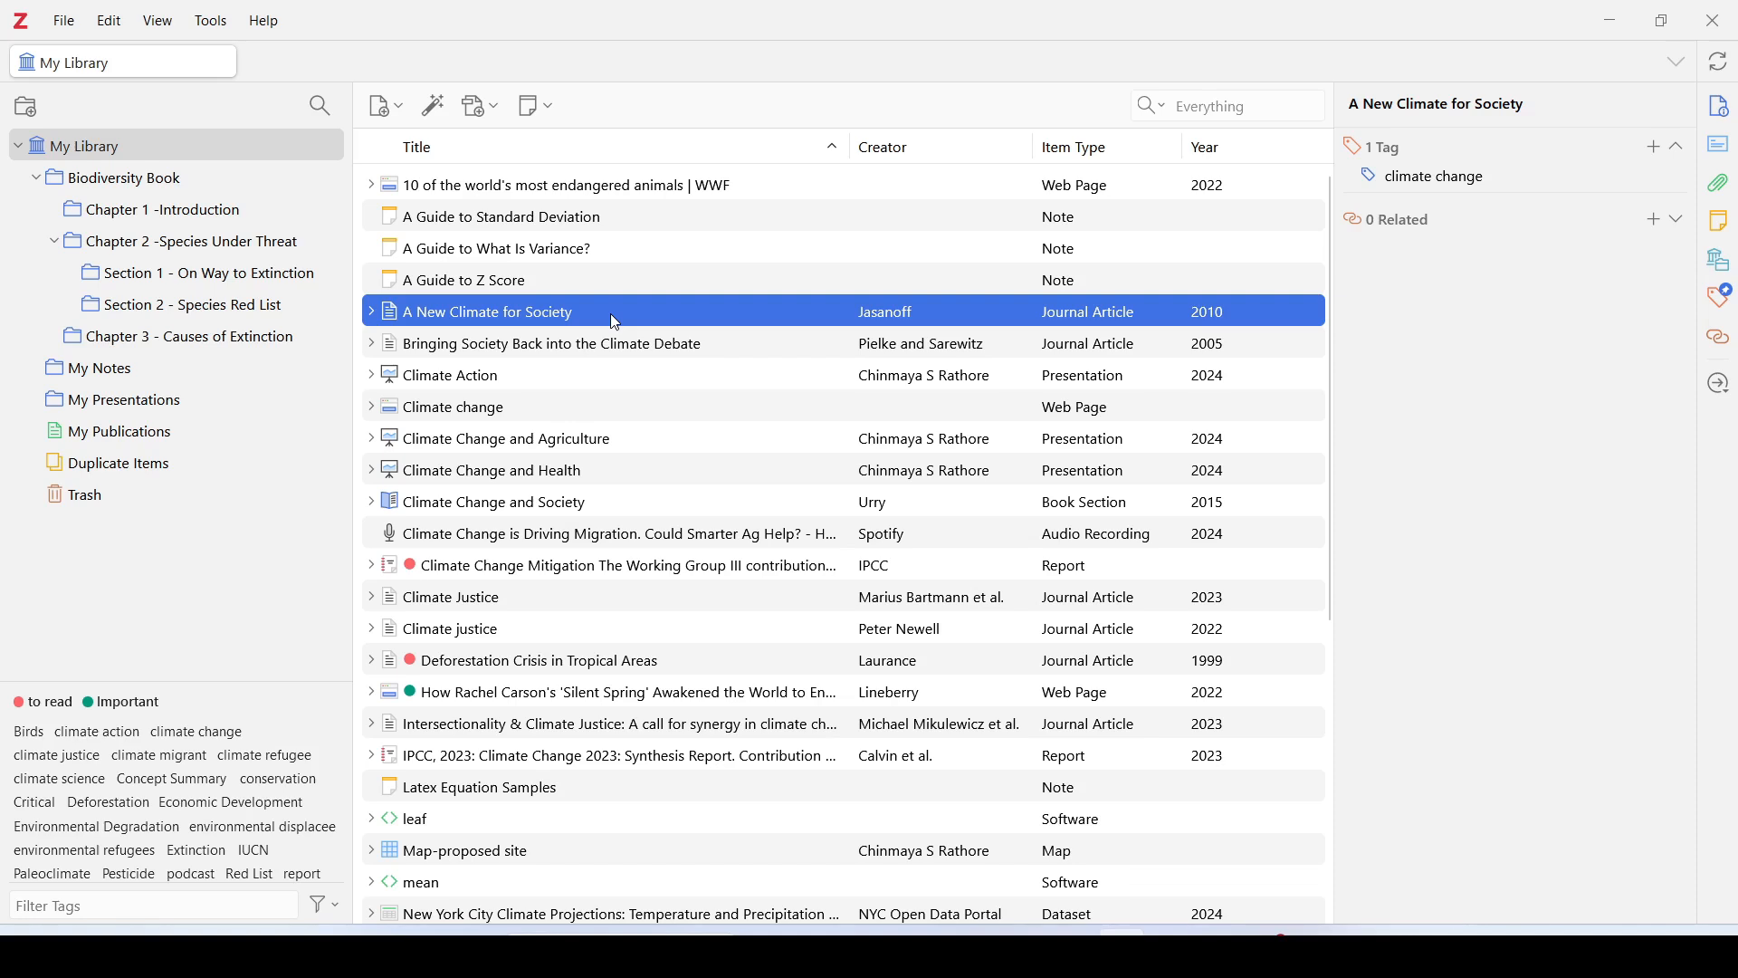
drag(605, 316, 123, 695)
click(477, 344)
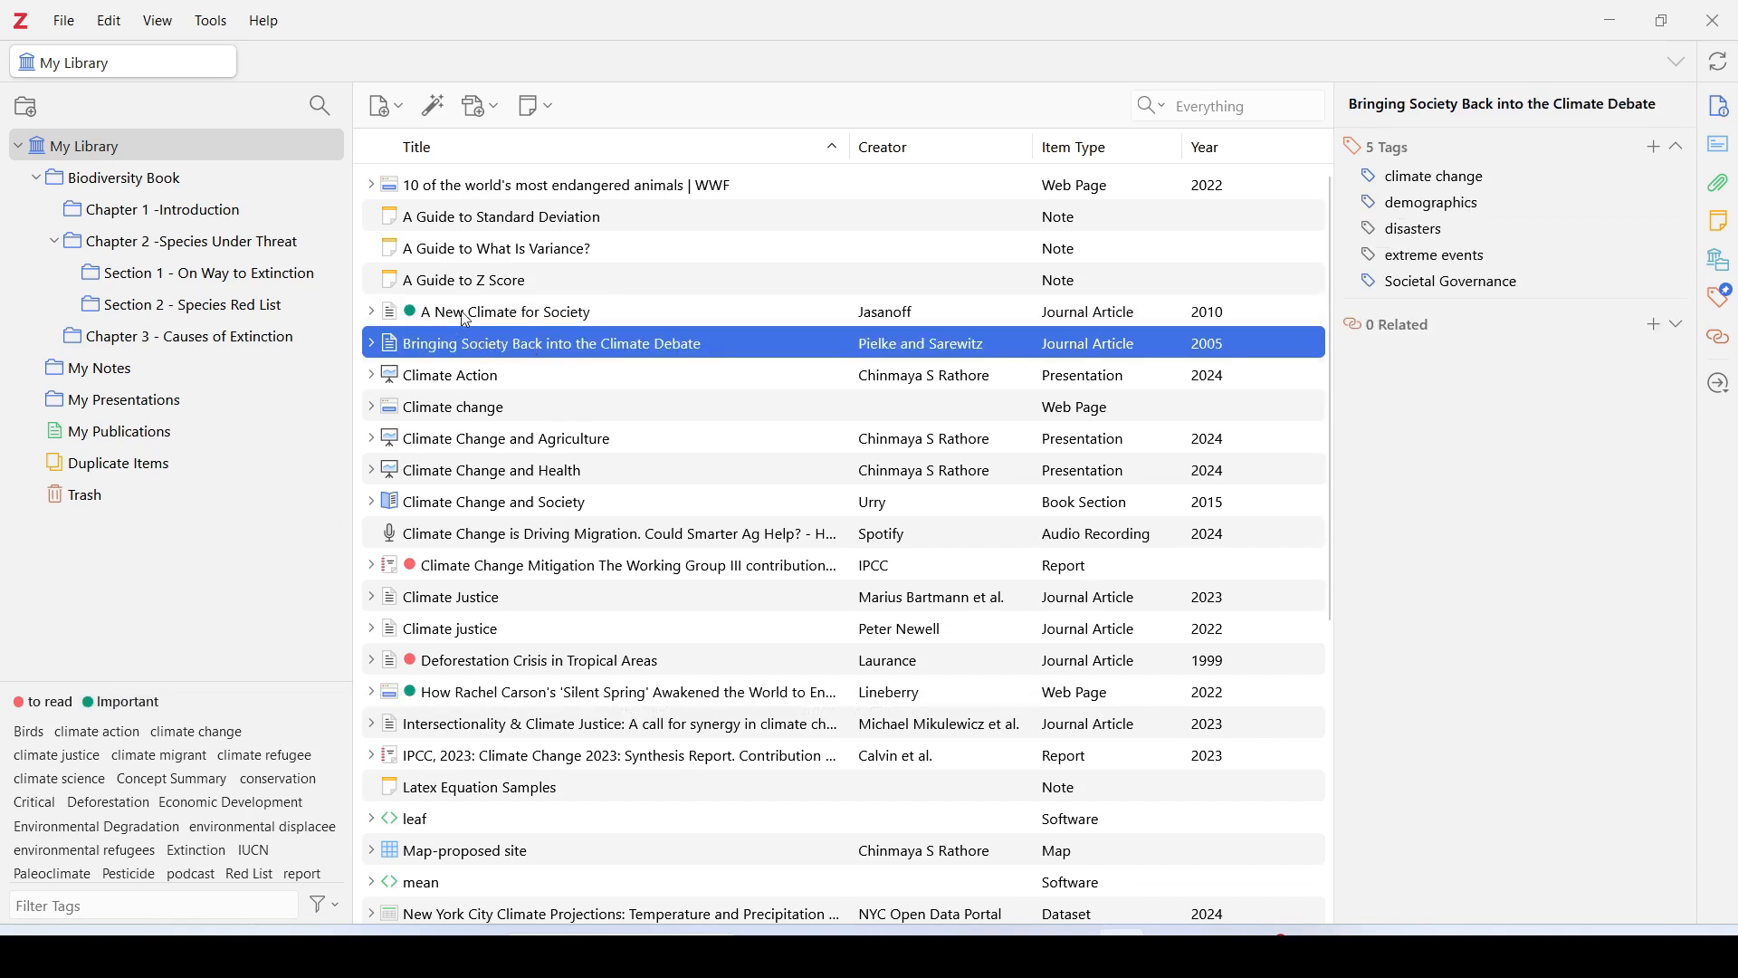
click(466, 318)
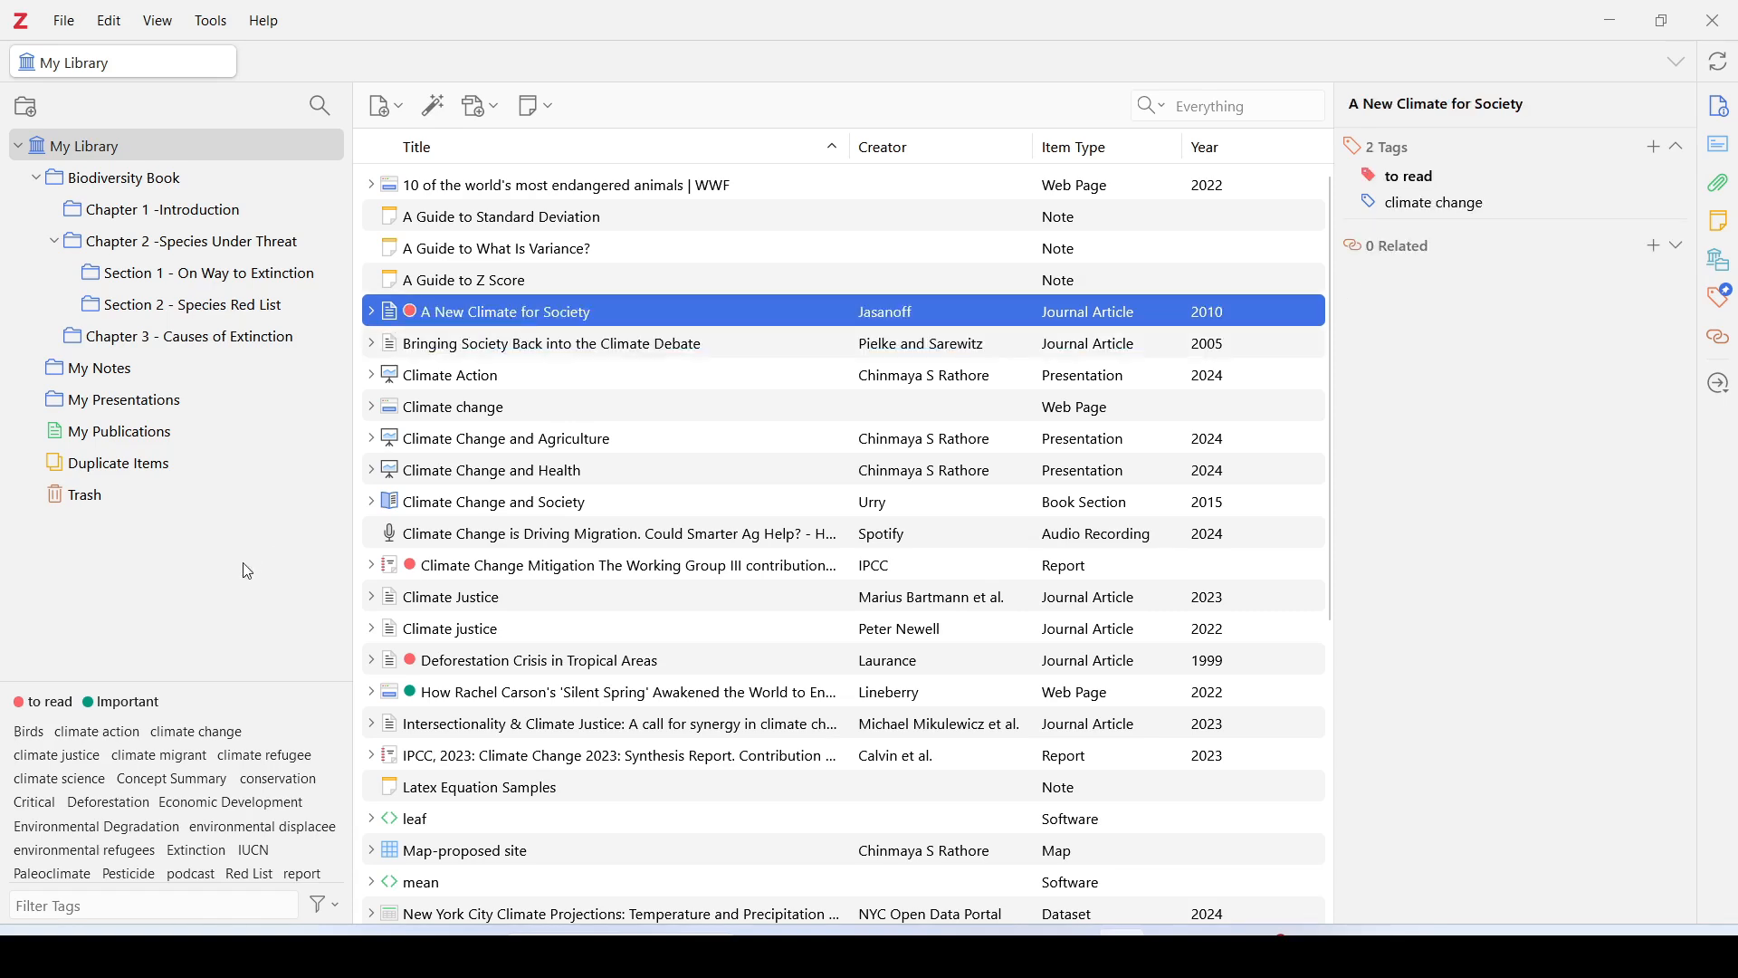
Step: Change the position of the "Important" tag to 1, keeping its teal green color
right_click(136, 710)
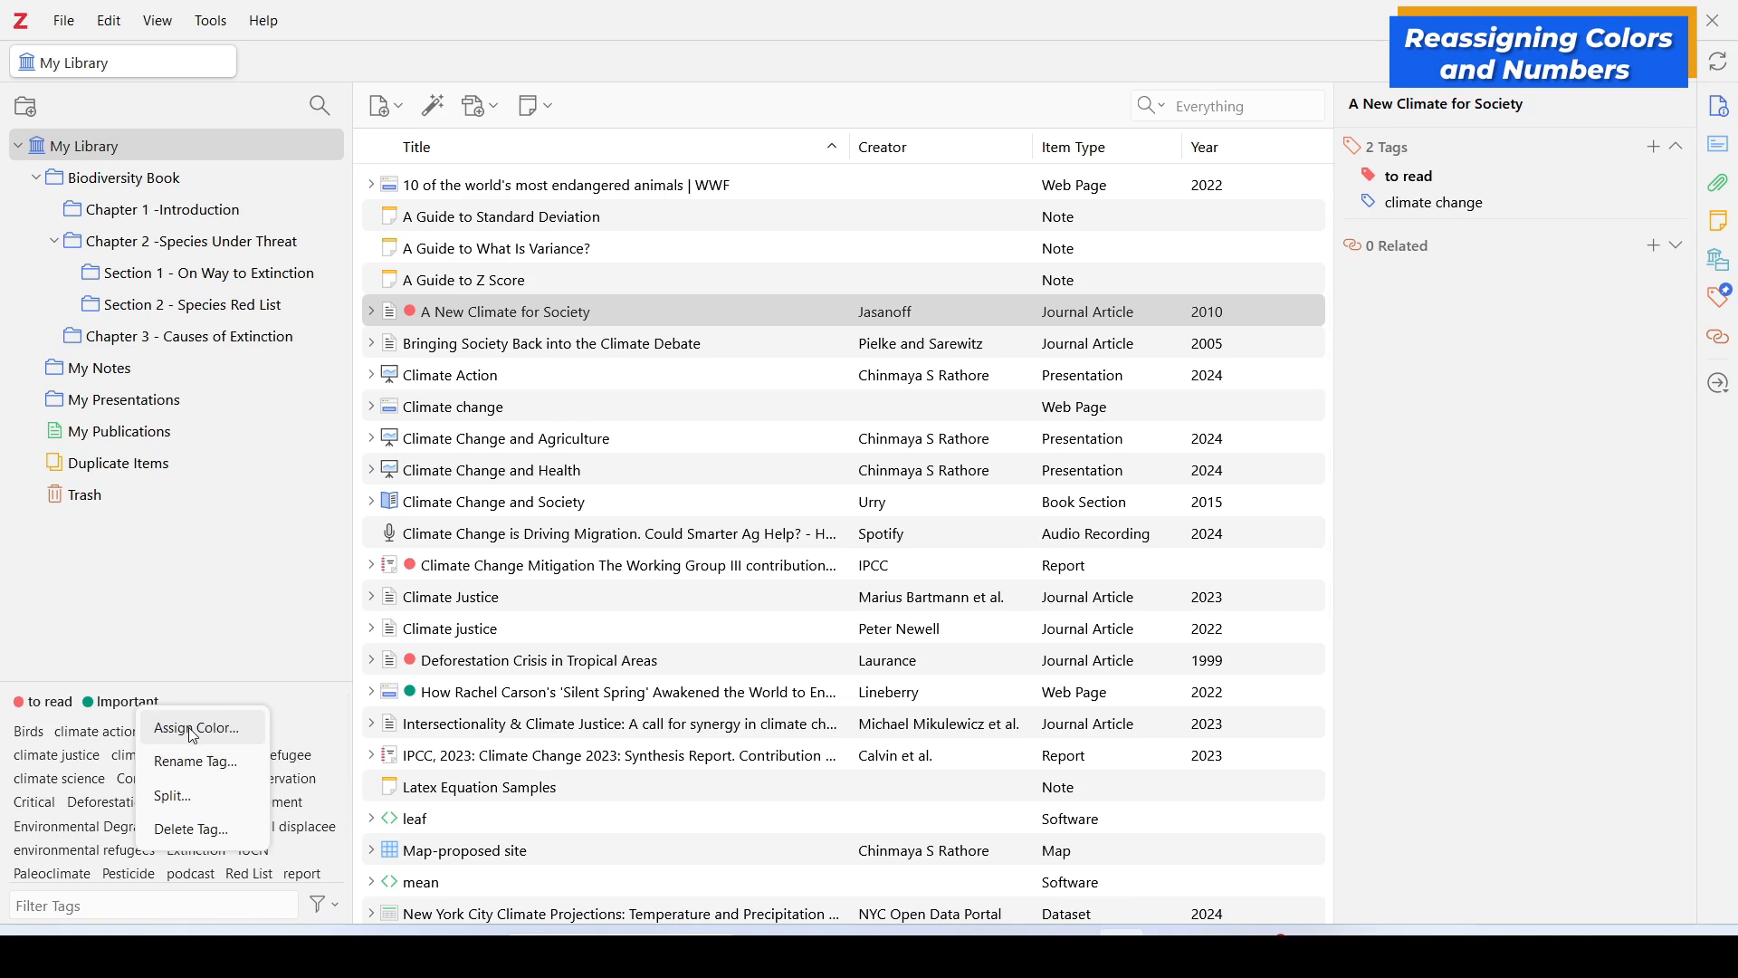
click(193, 729)
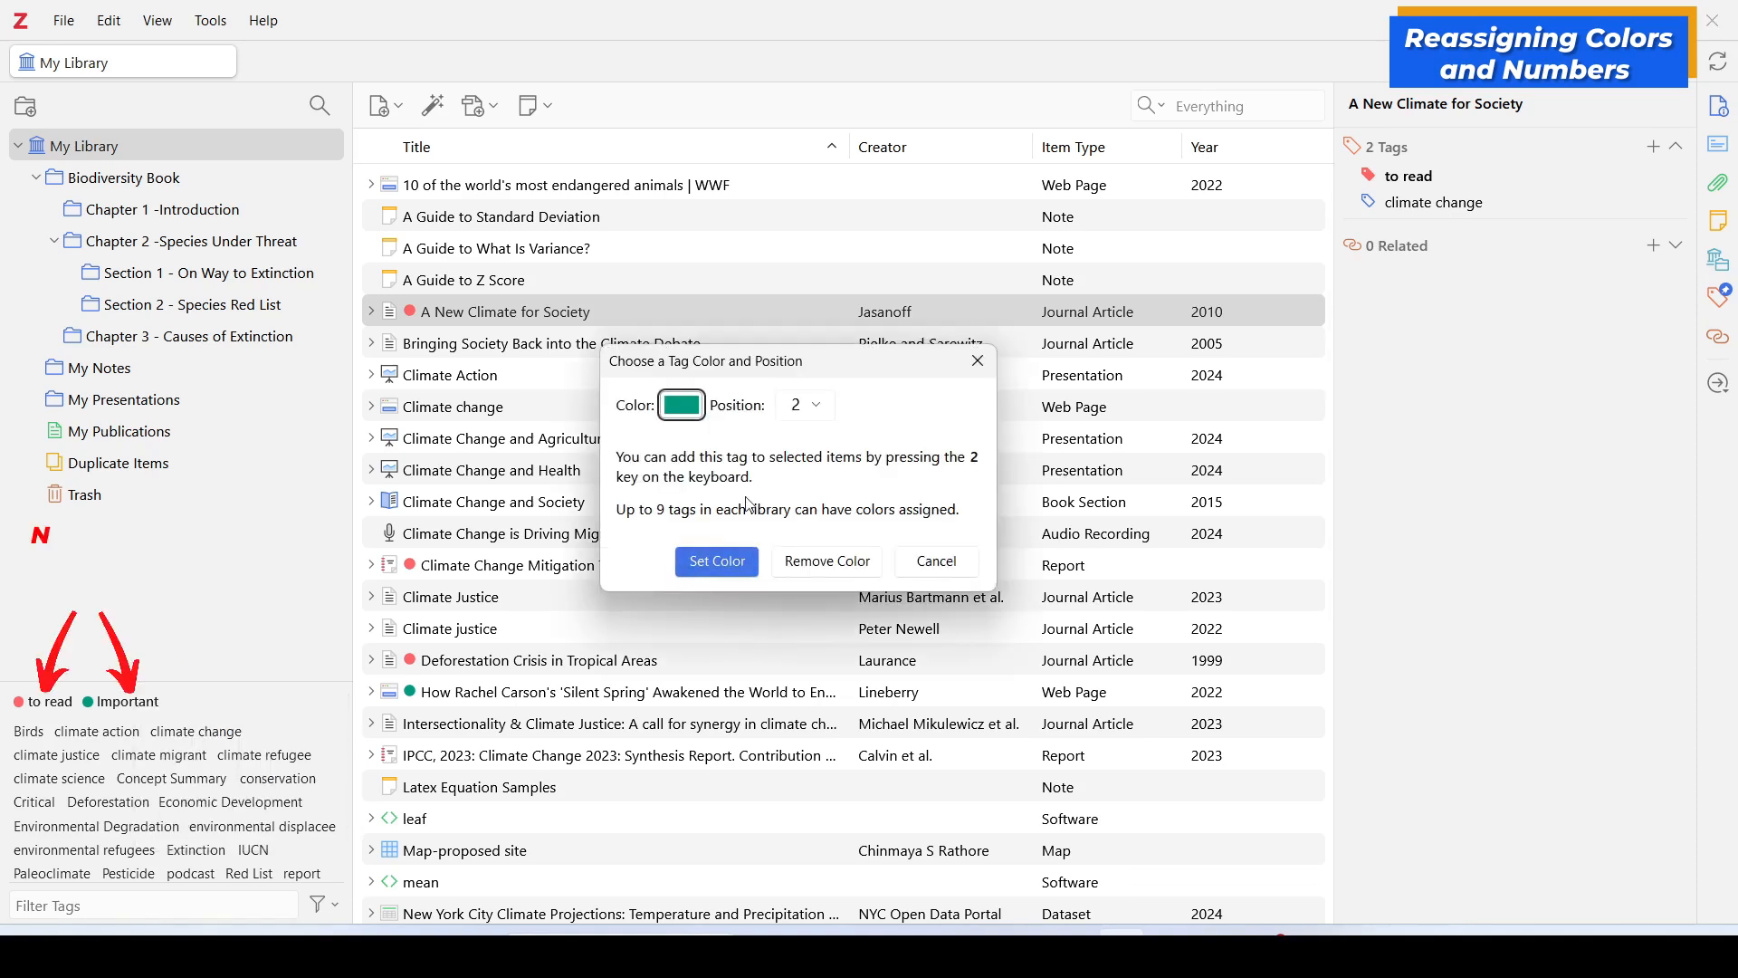
click(823, 408)
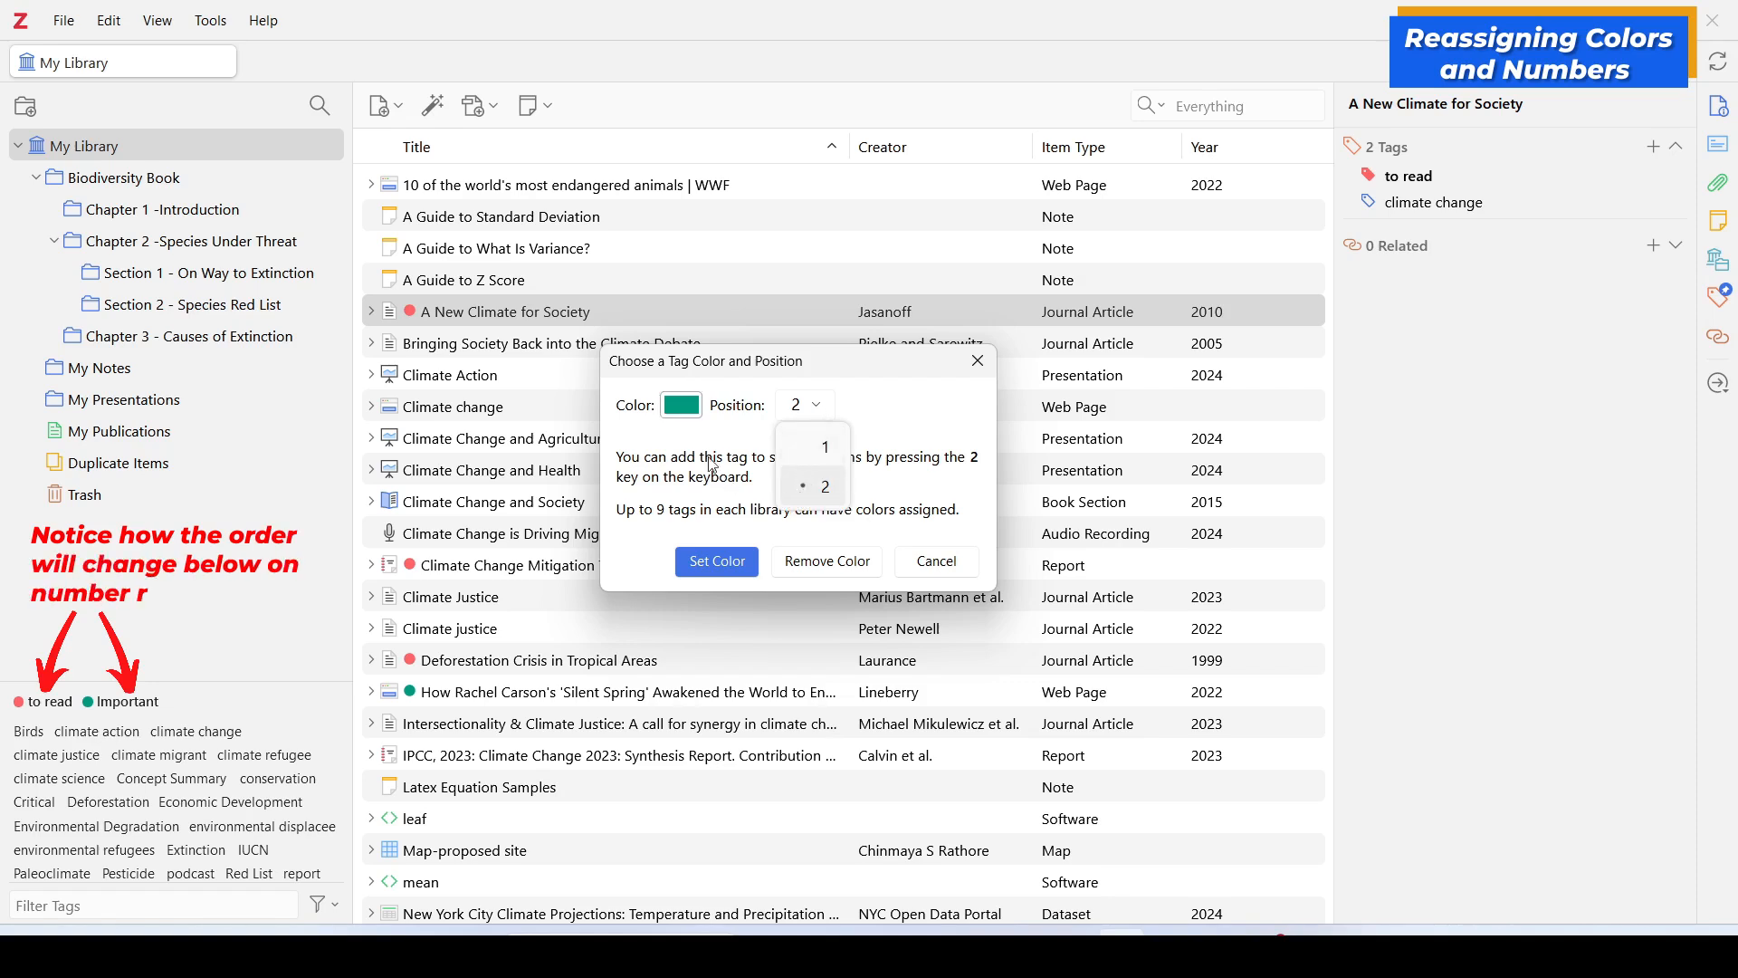
click(835, 449)
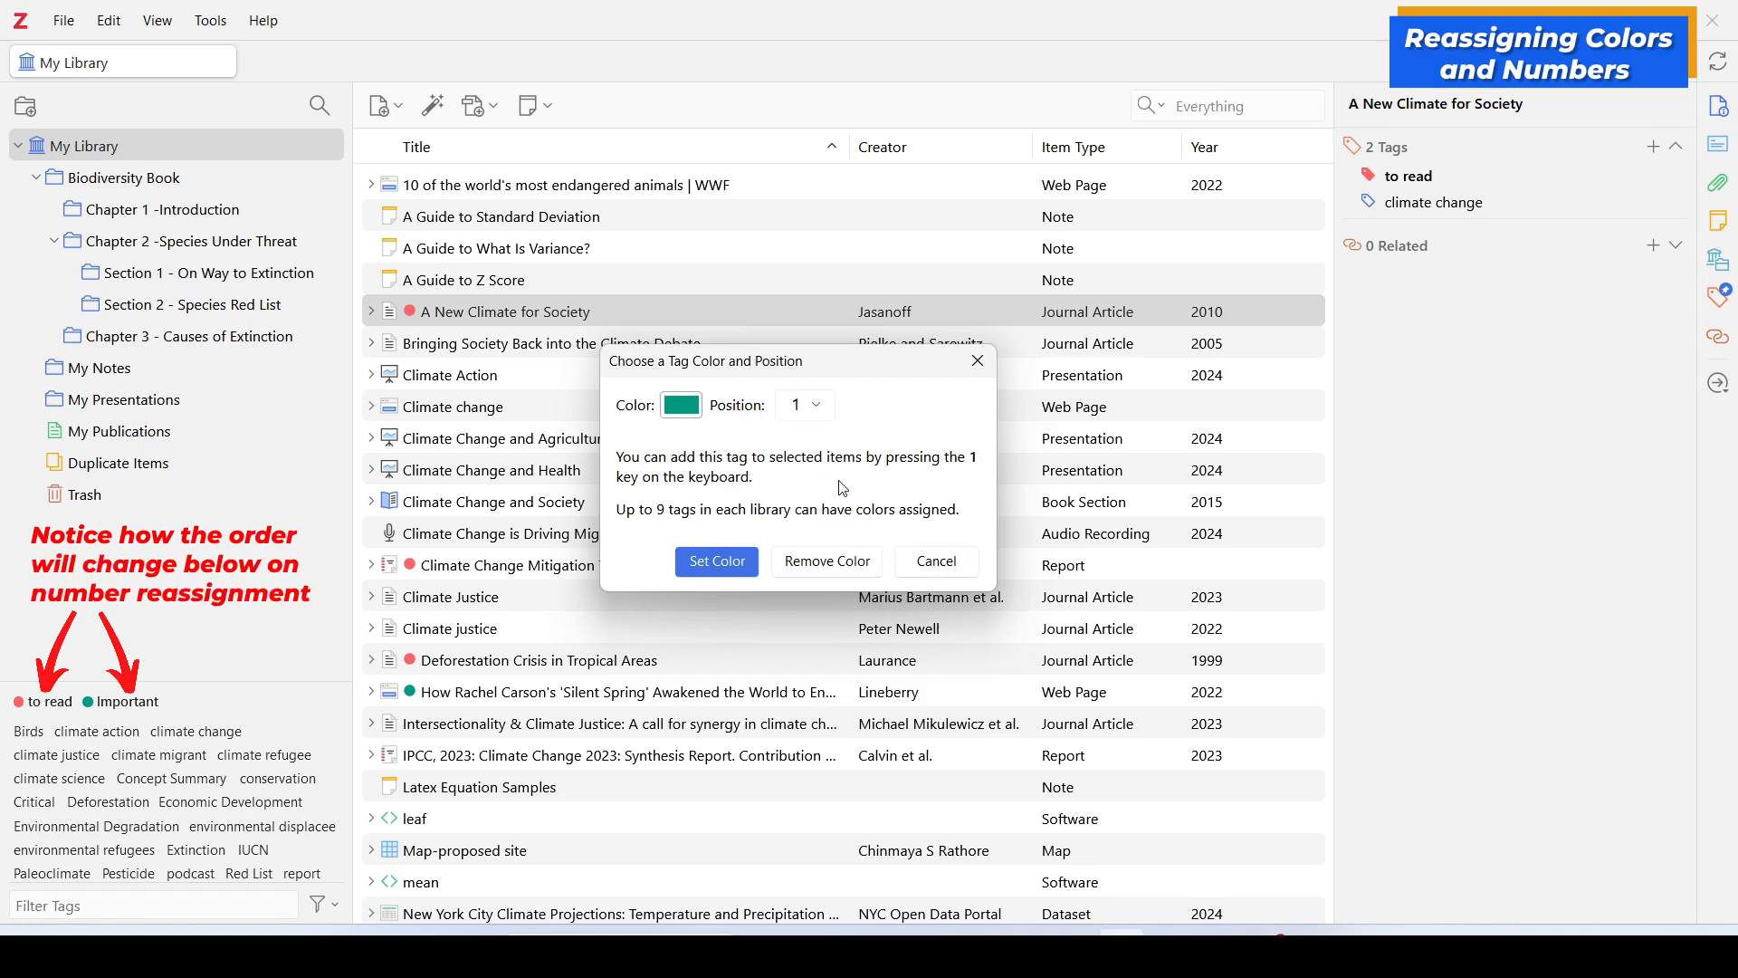
click(717, 562)
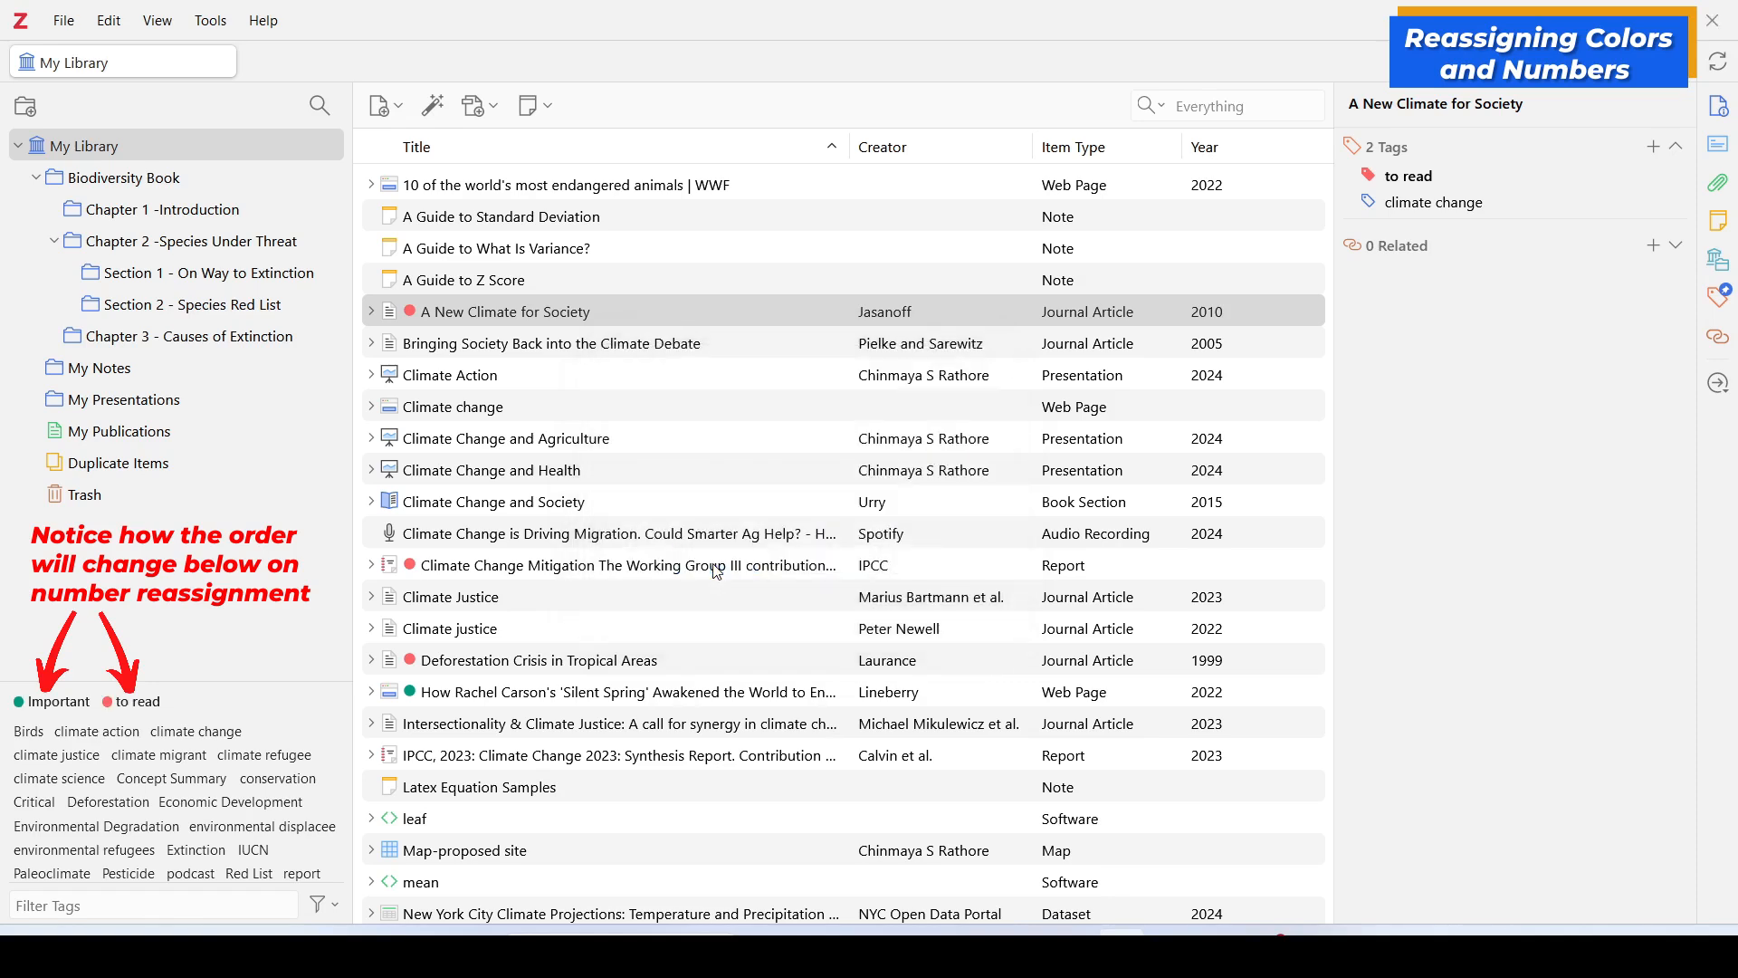
Step: Add the "Important" tag to "A New Climate for Society" using its reassigned number and remove it again
click(475, 317)
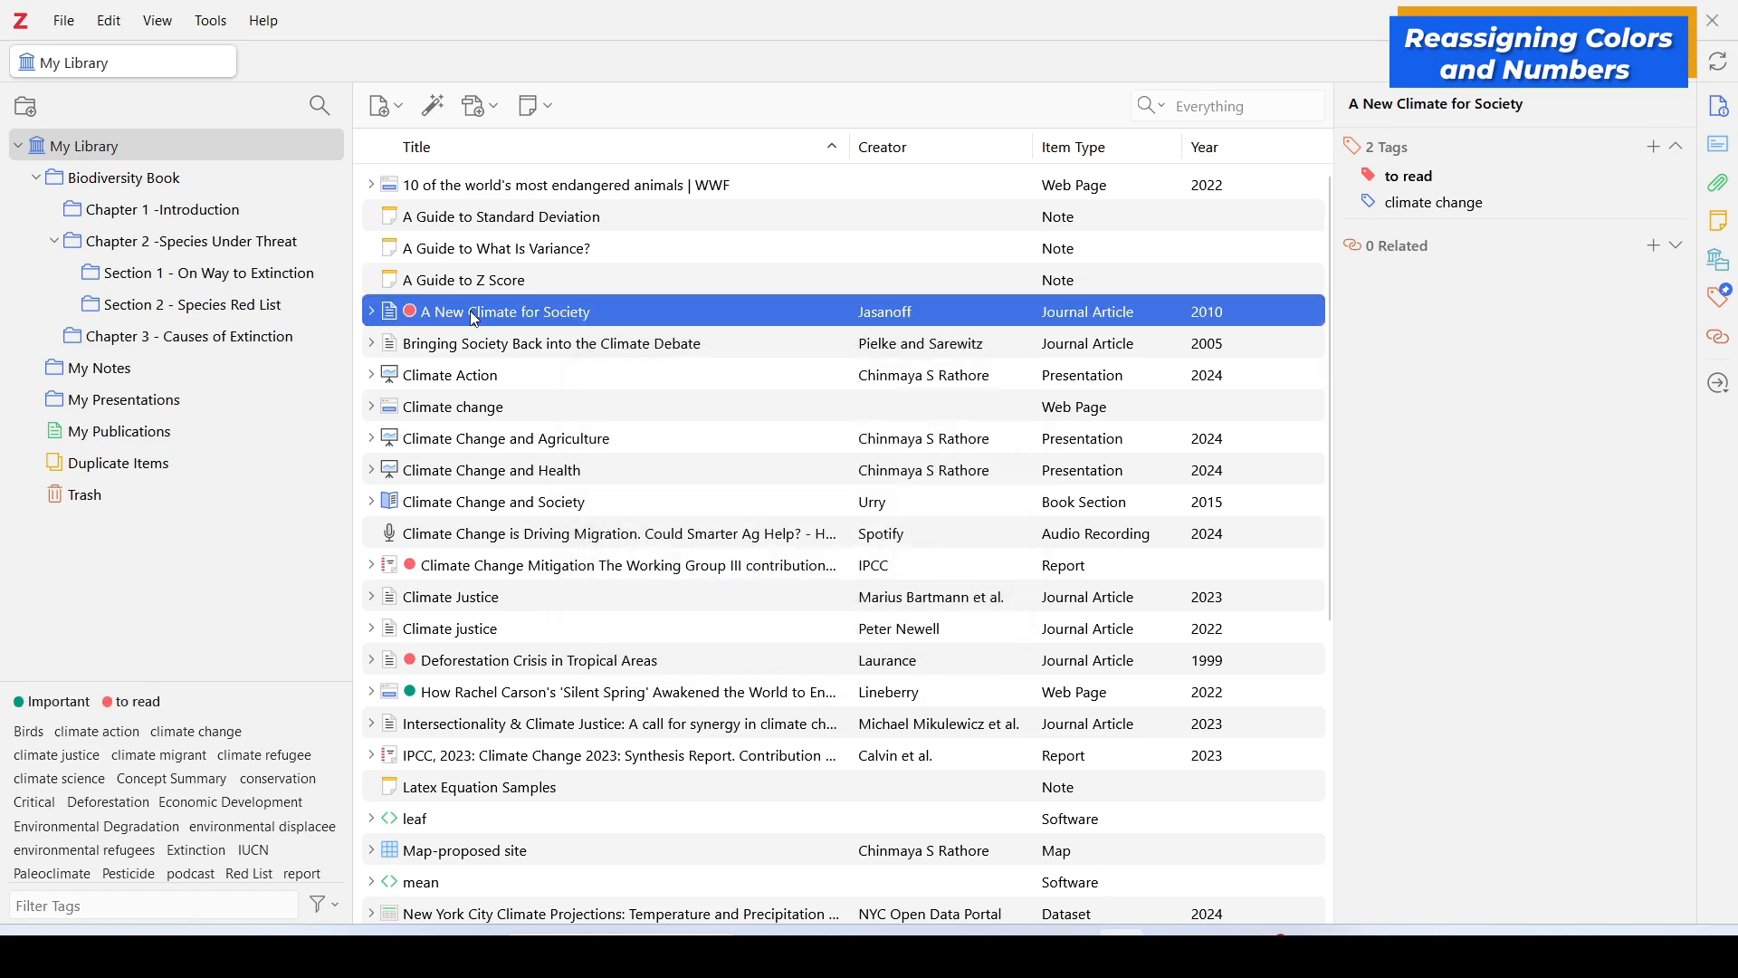
key(1)
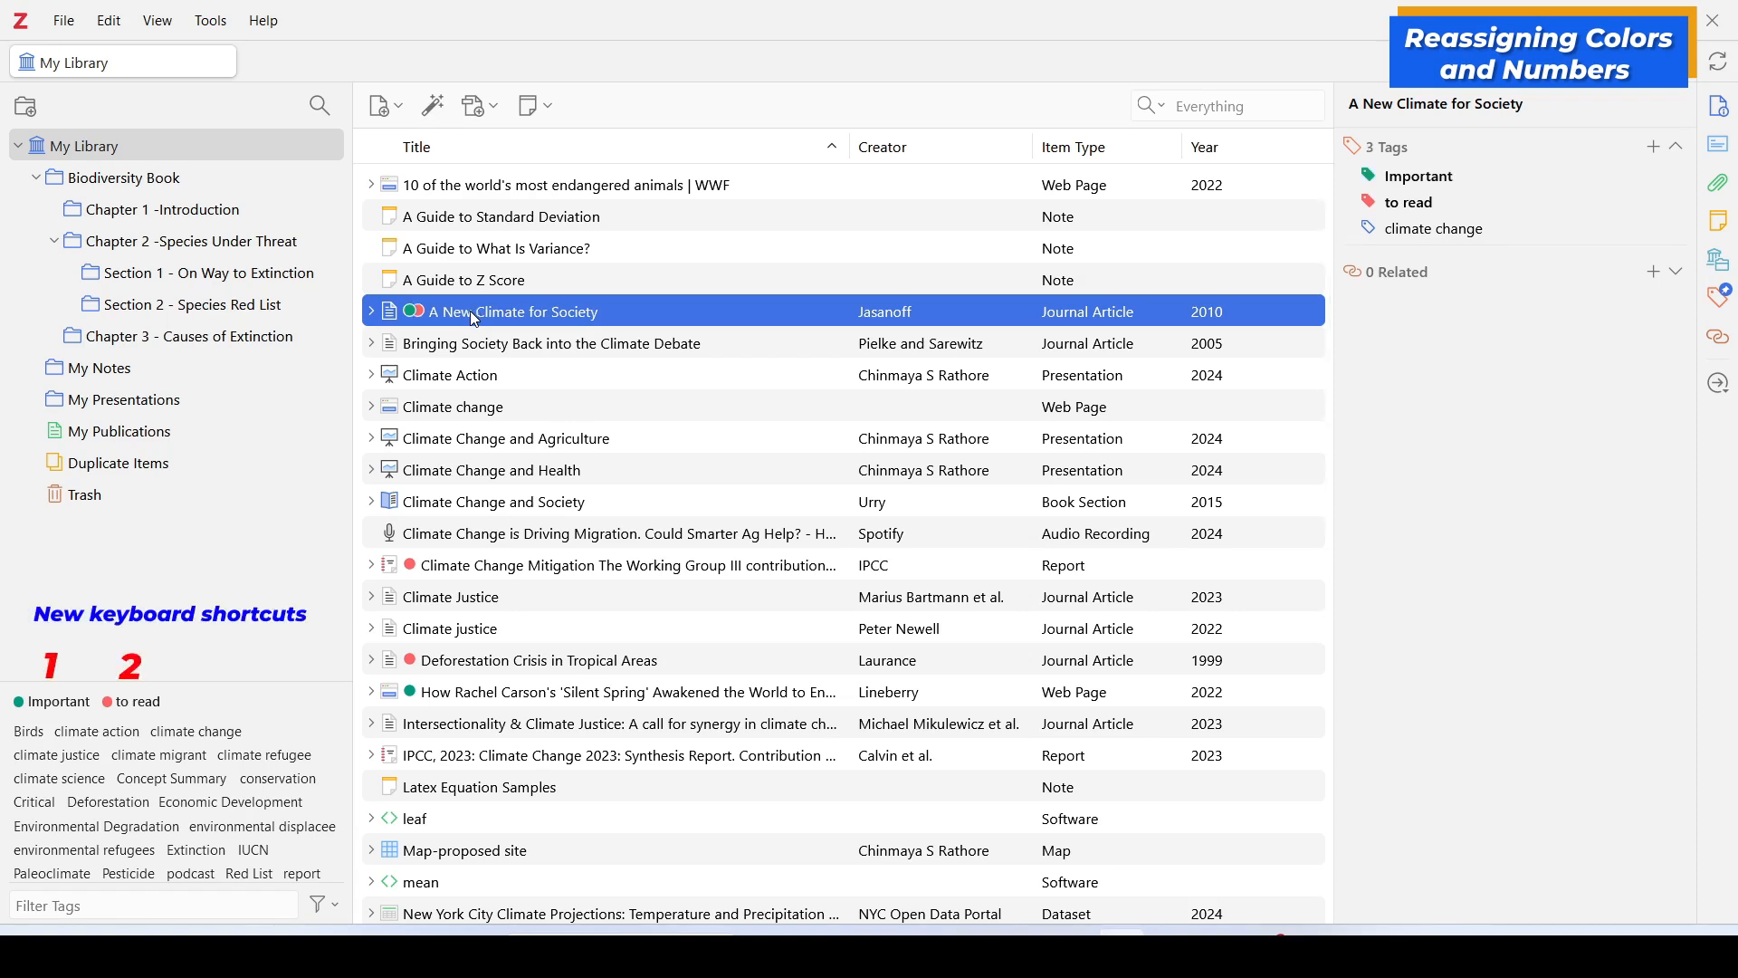
key(1)
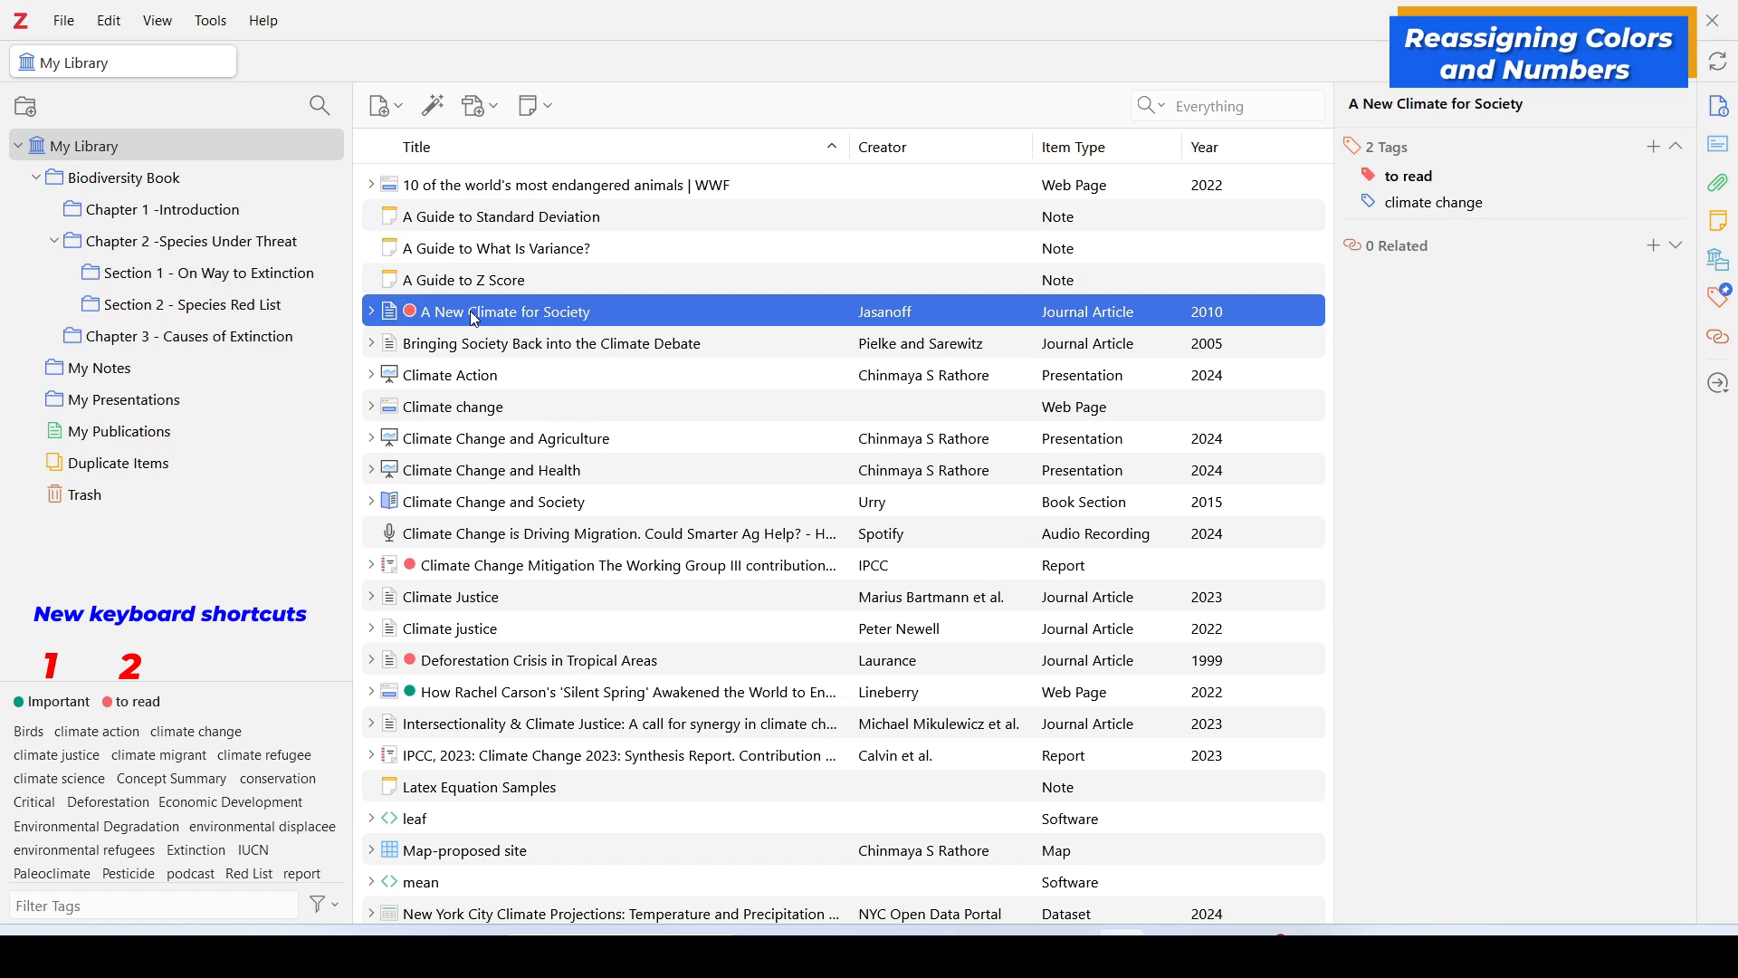
Step: Add the "to read" tag to the book section "Climate Change and Society"
click(504, 512)
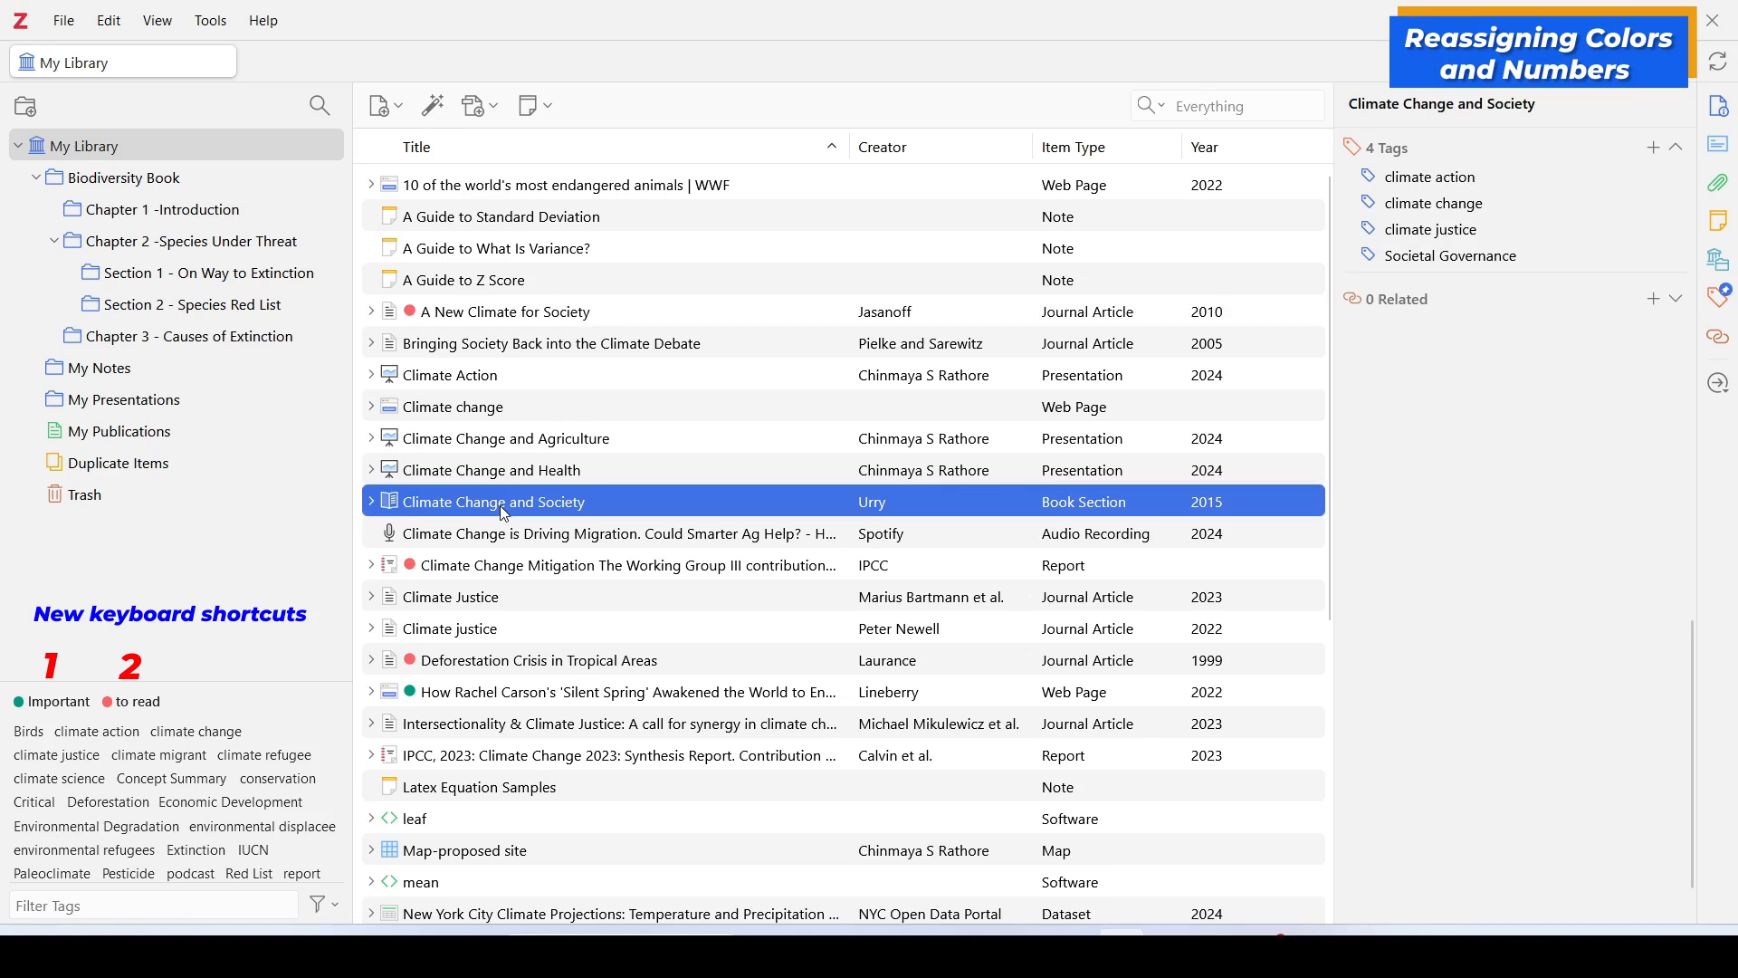
key(2)
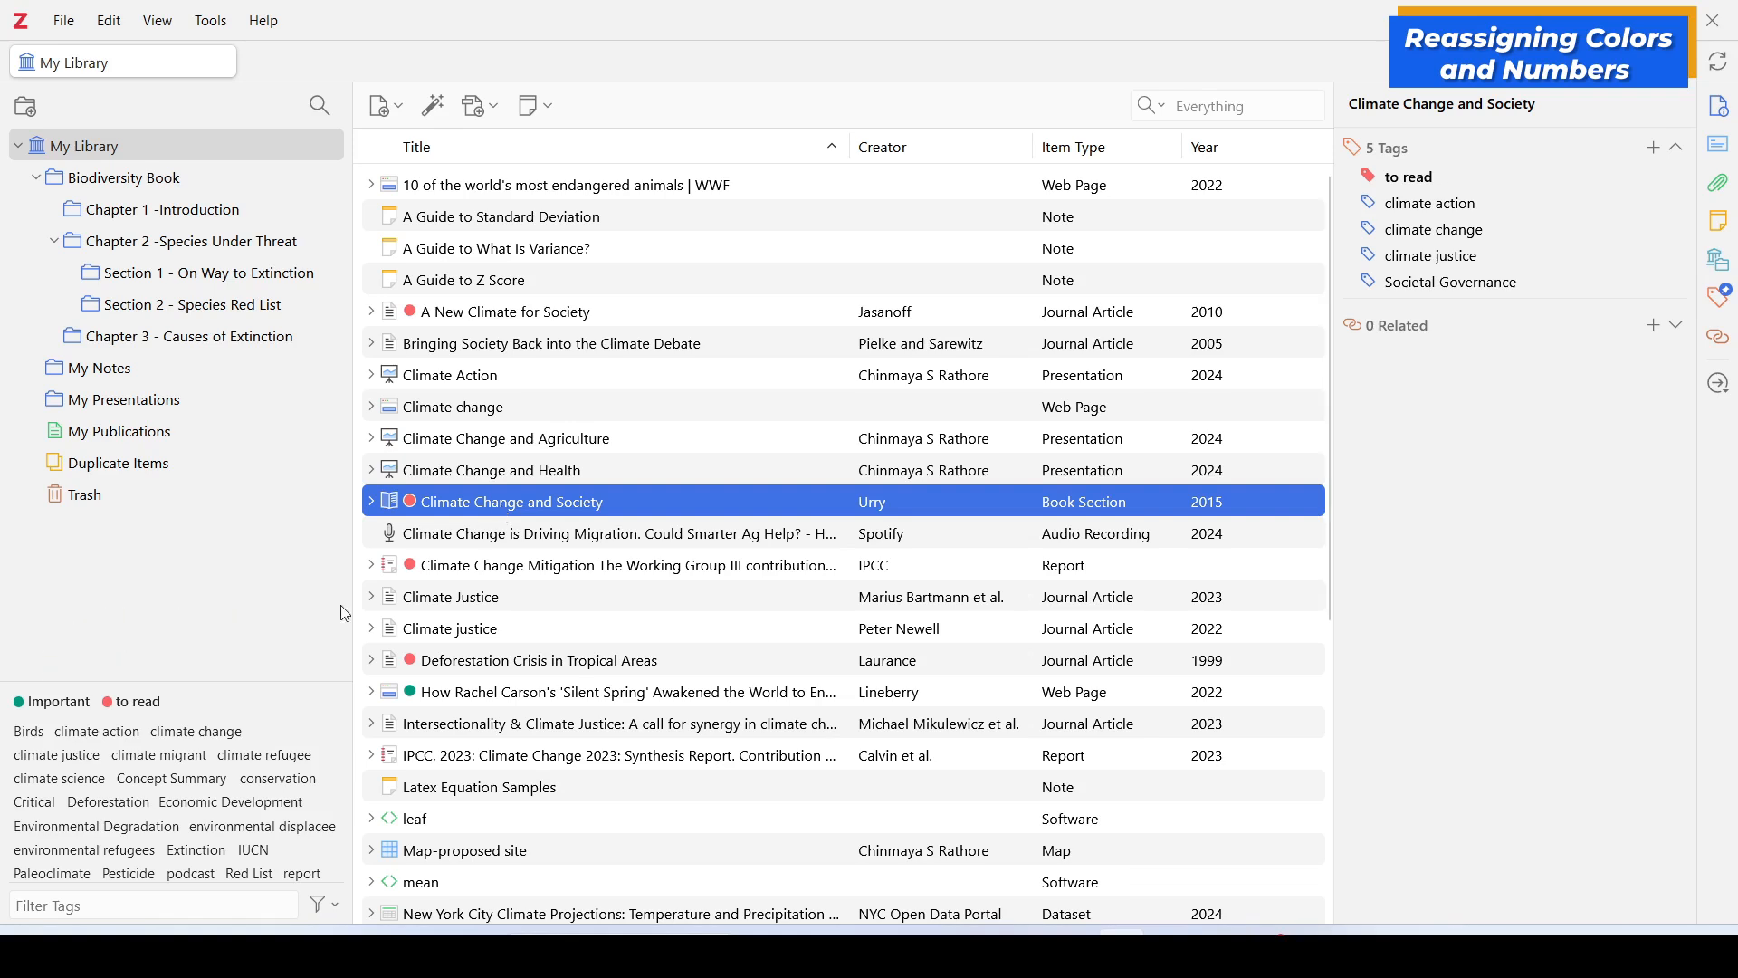
Step: Change the color of the "to read" tag to blue
right_click(142, 710)
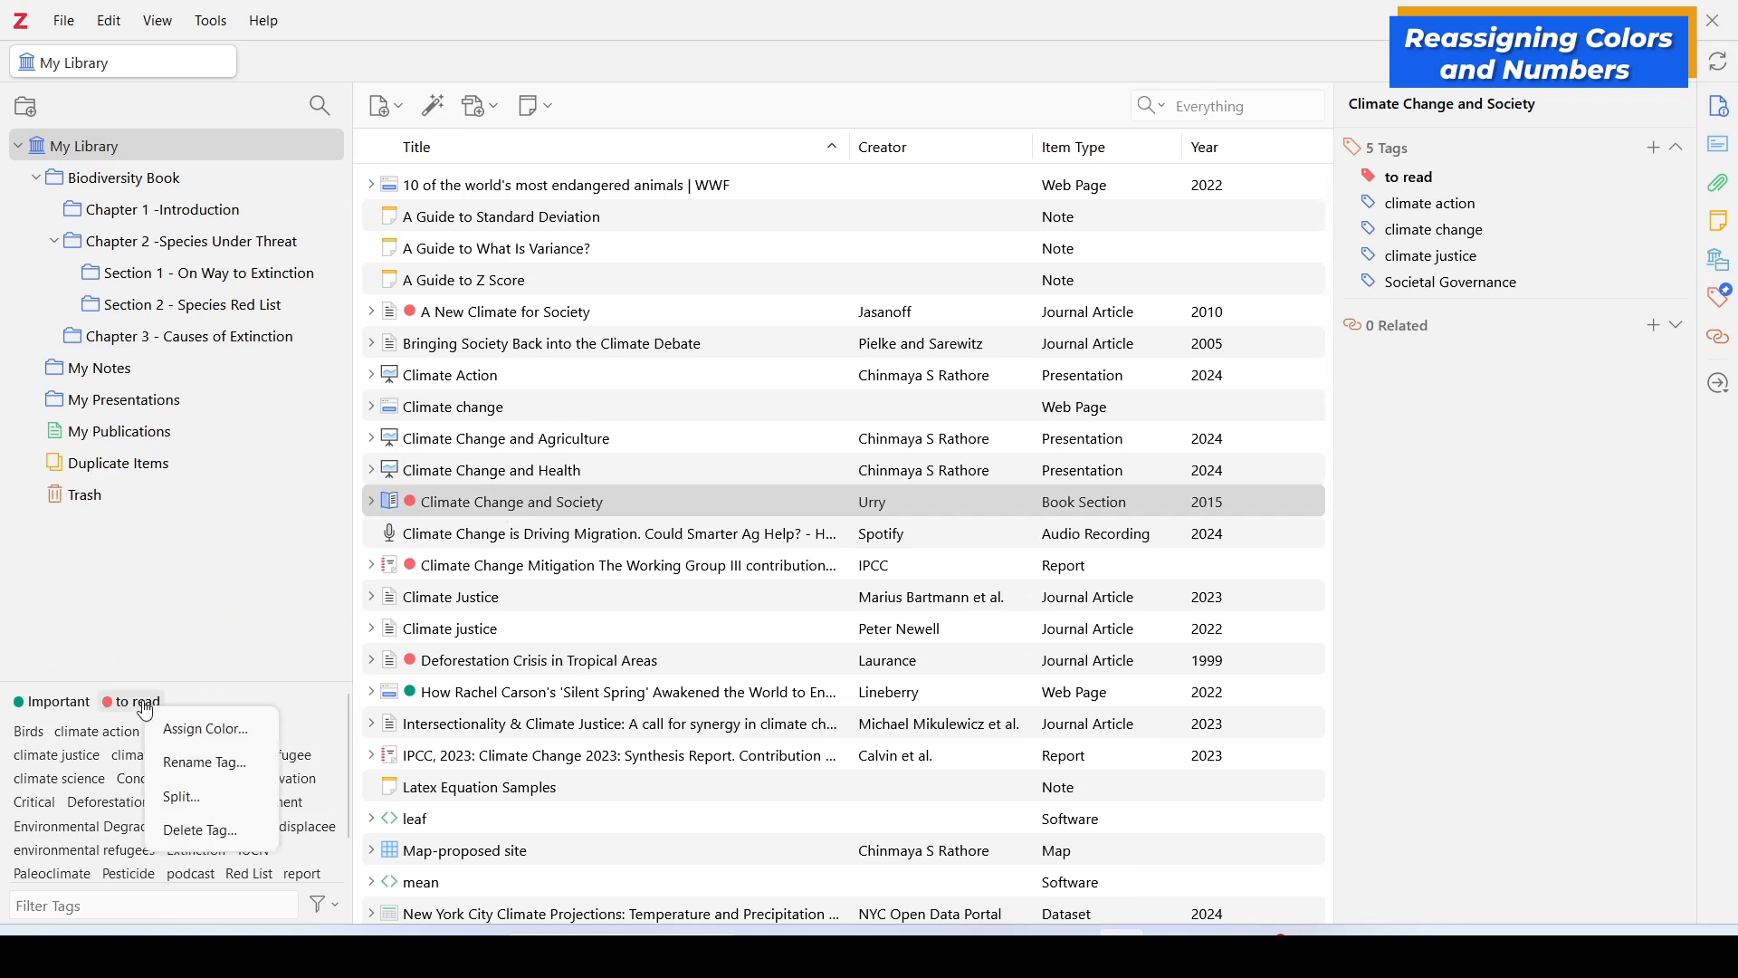
click(210, 729)
click(714, 559)
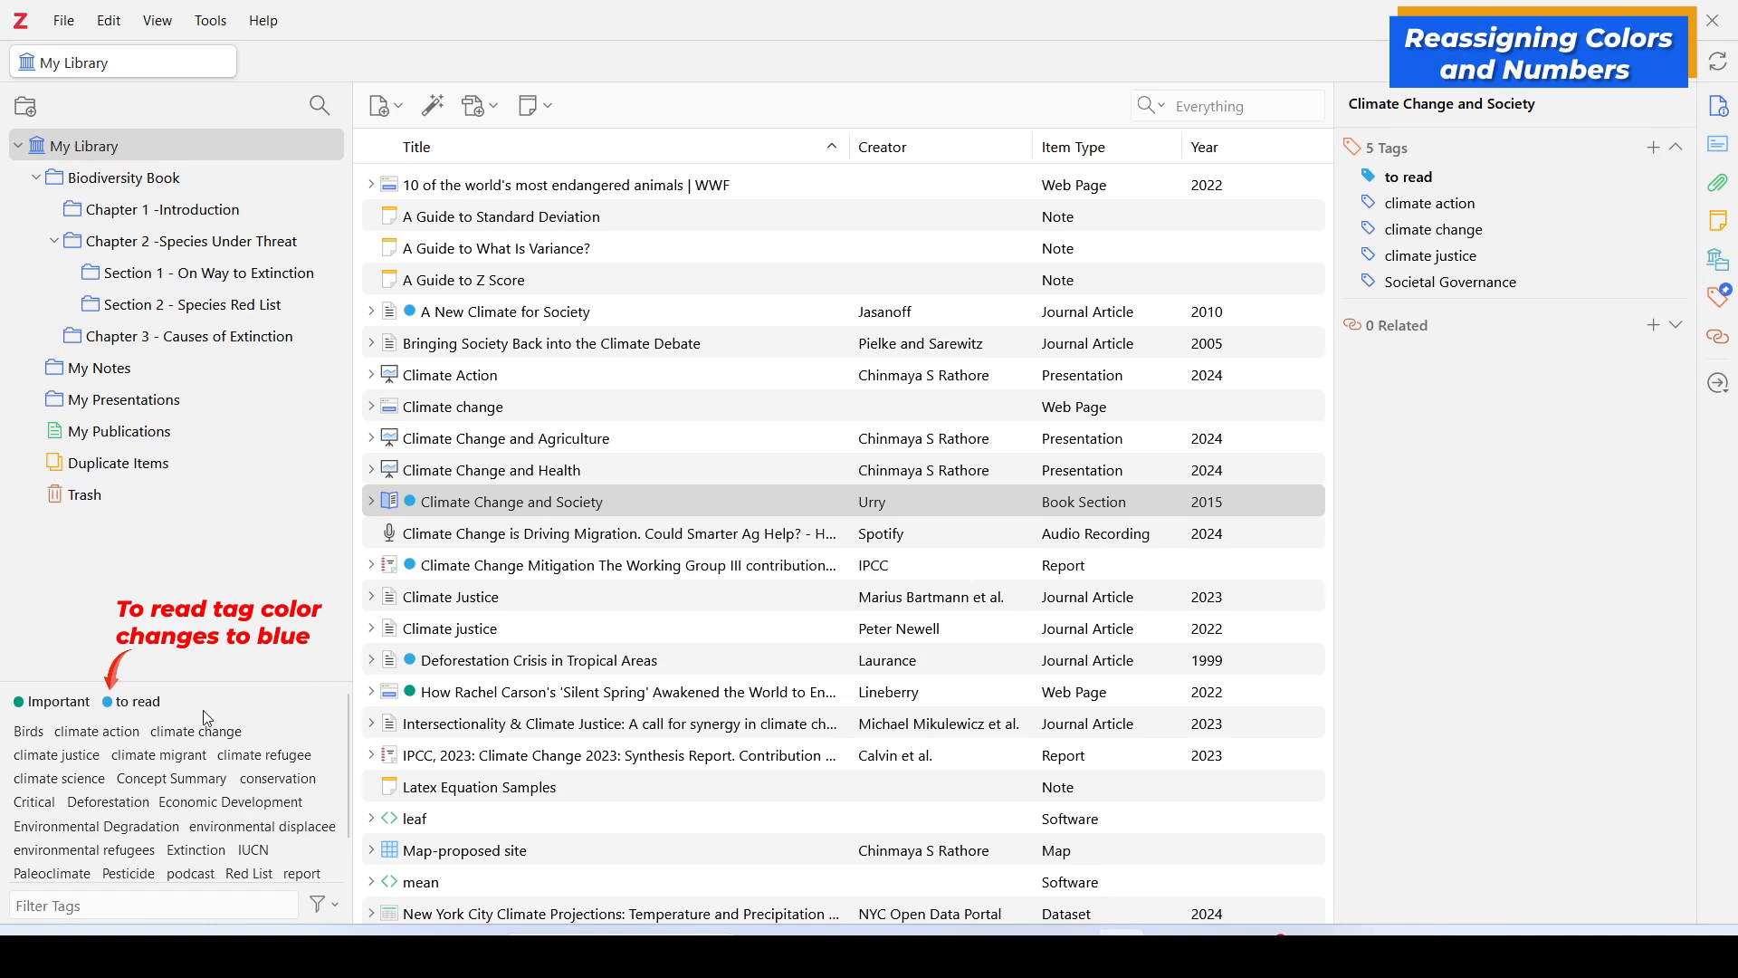
Step: Remove the assigned color from the "to read" tag
right_click(129, 710)
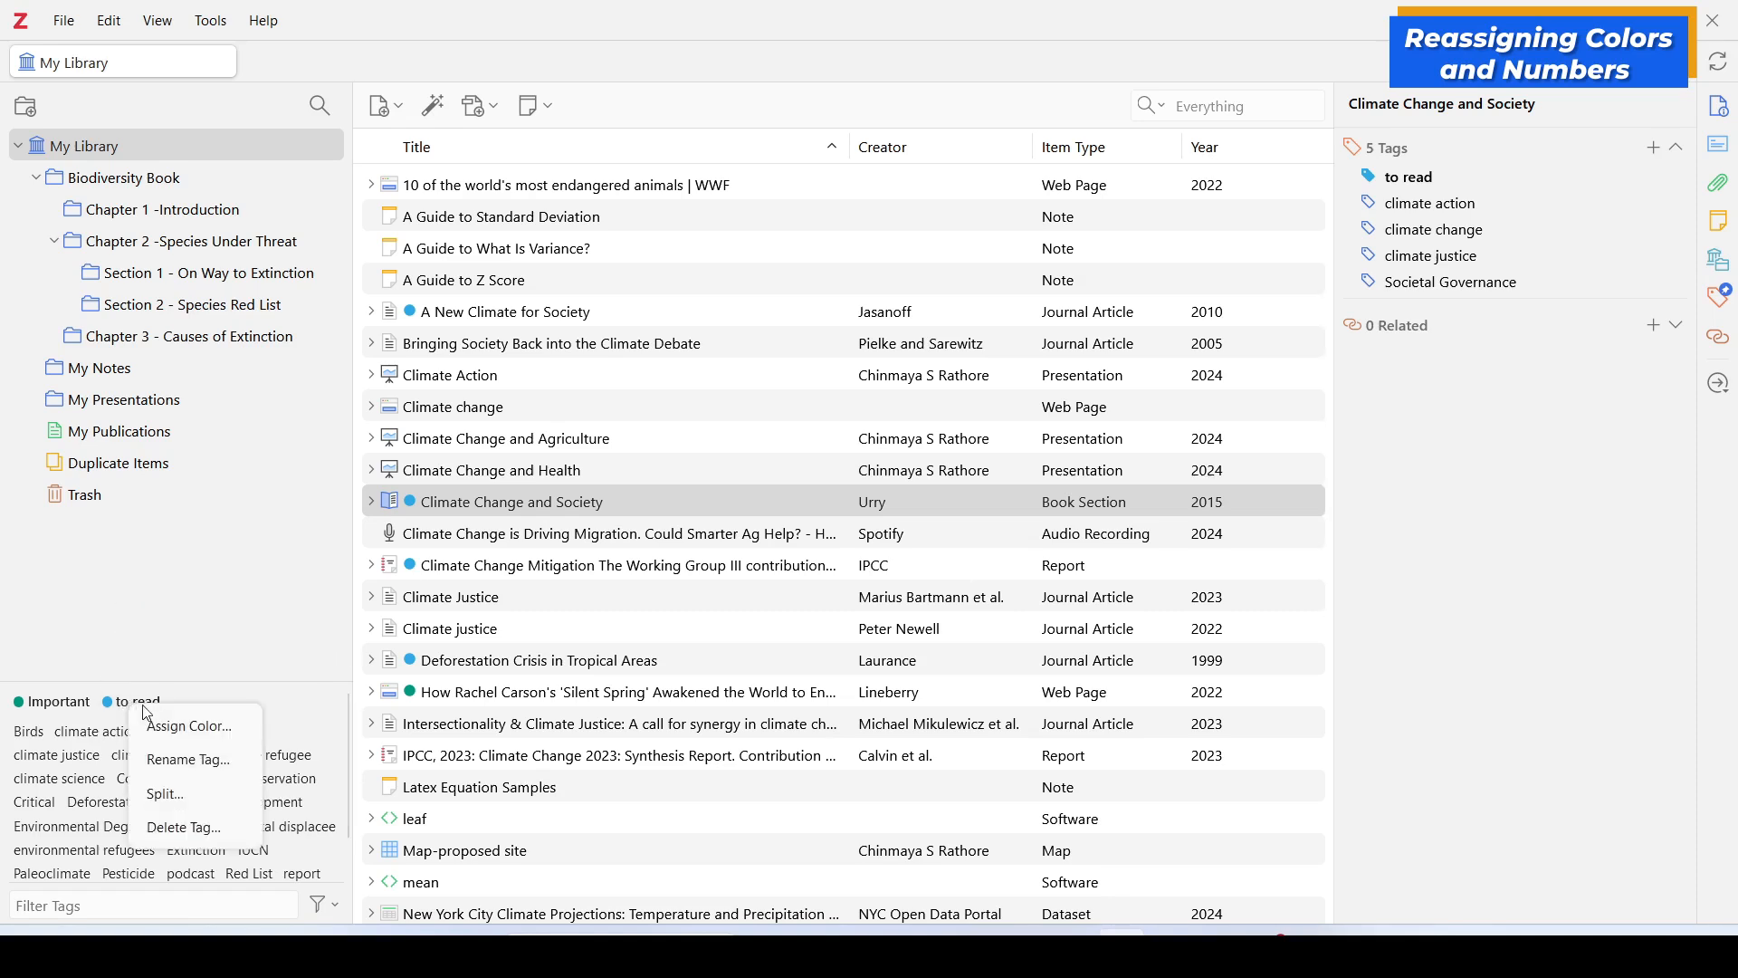
click(186, 729)
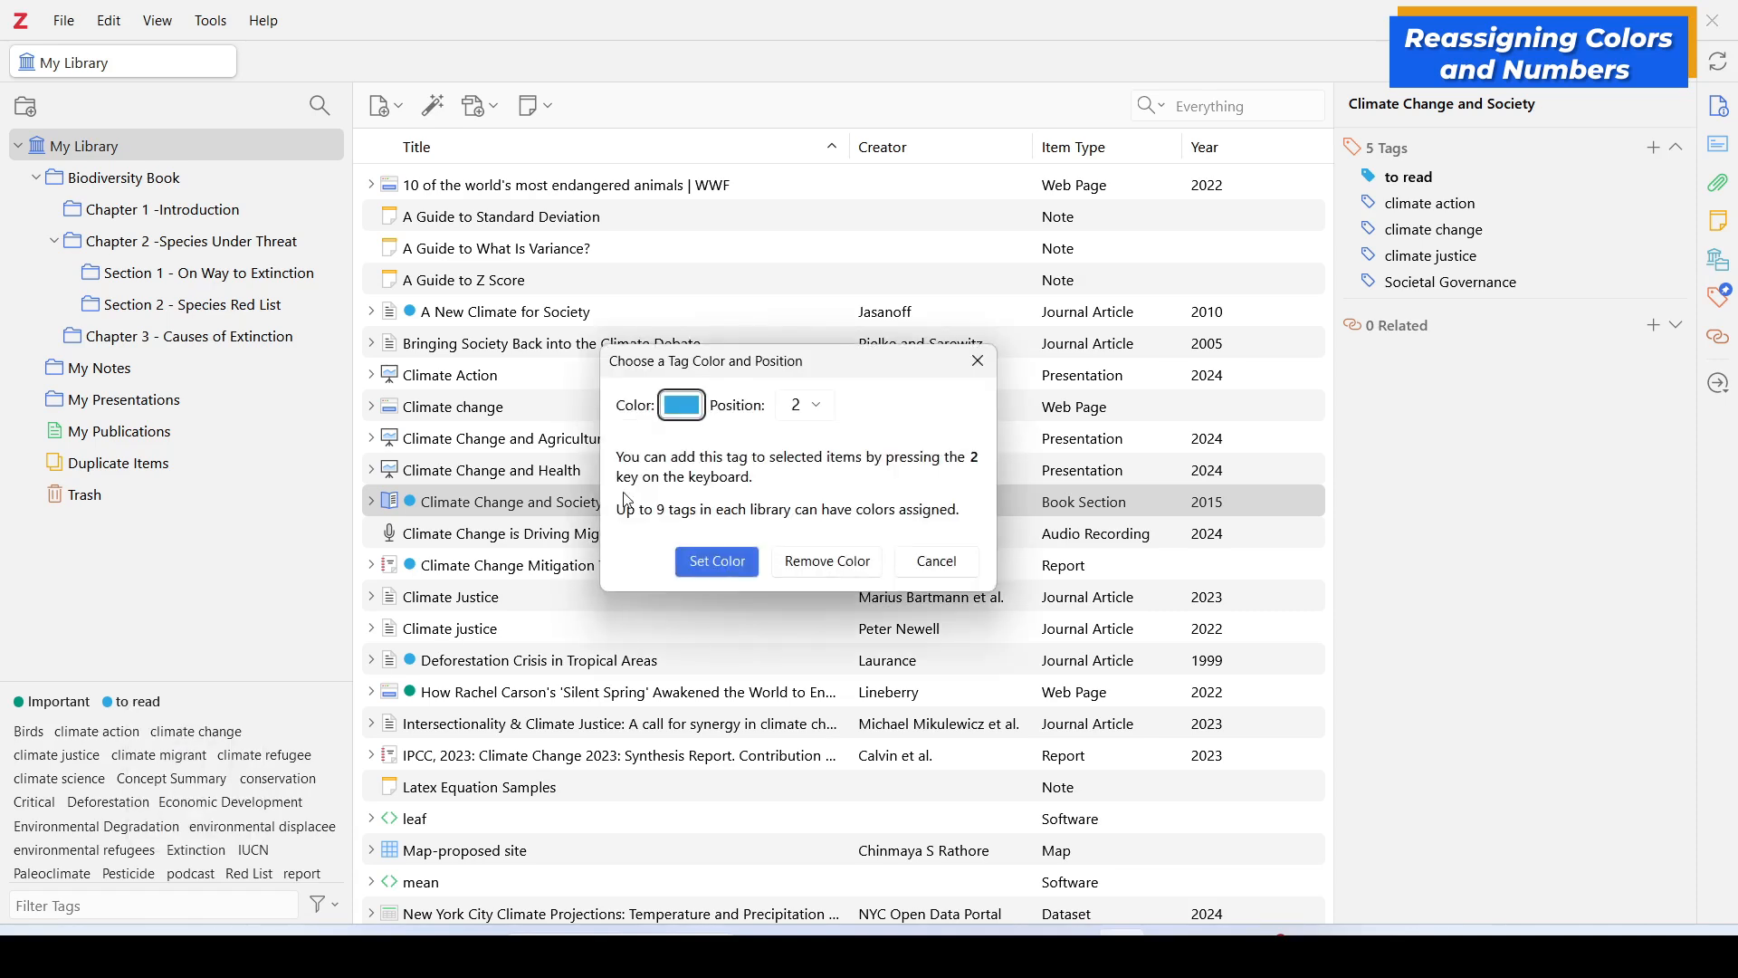
click(825, 571)
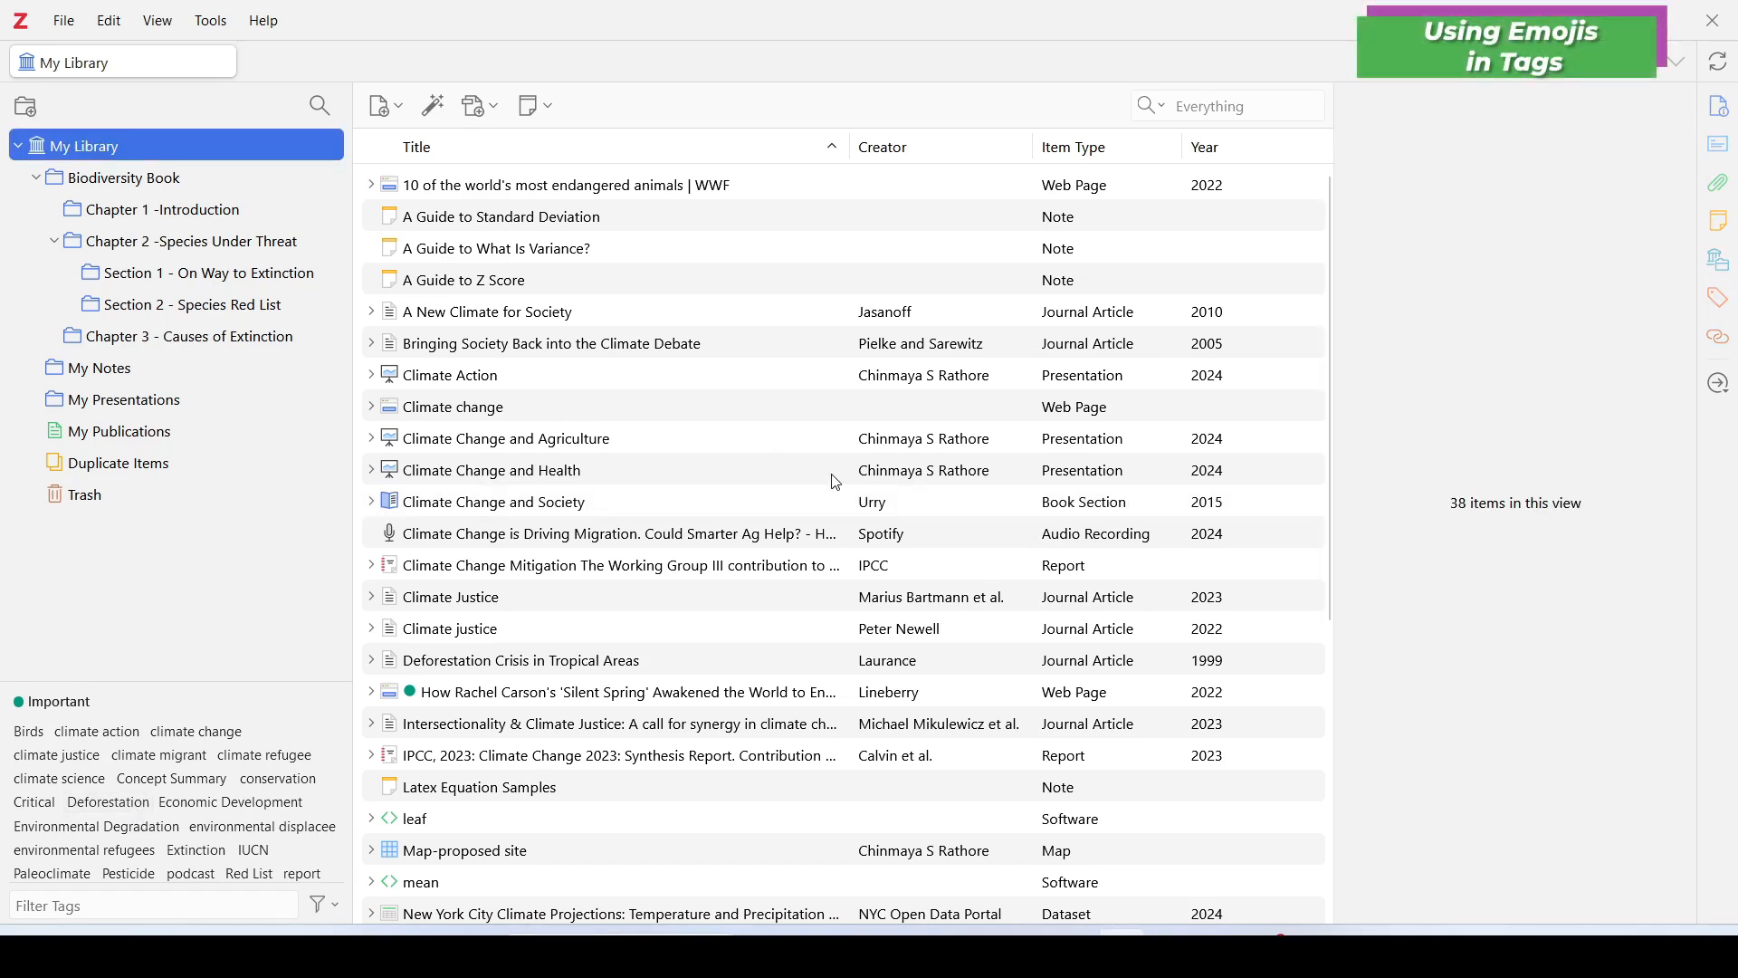
Step: Add a new tag to "A New Climate for Society" consisting of a red heart emoji followed by "Favourite"
click(876, 321)
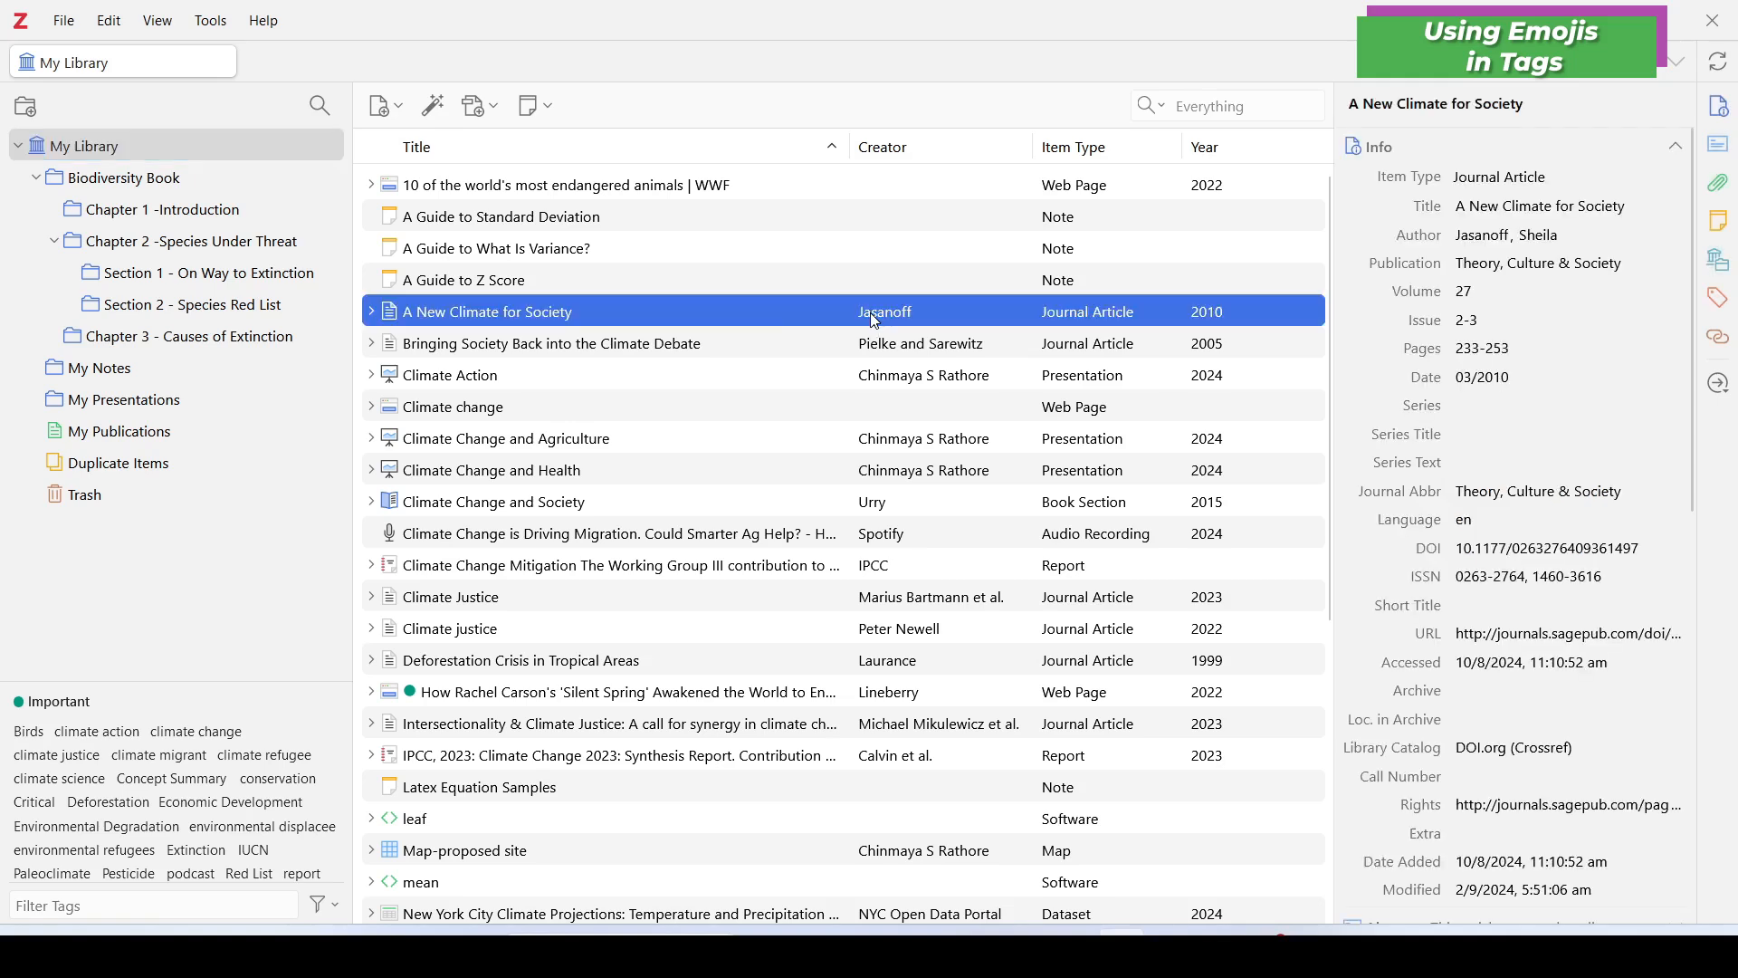
click(1729, 308)
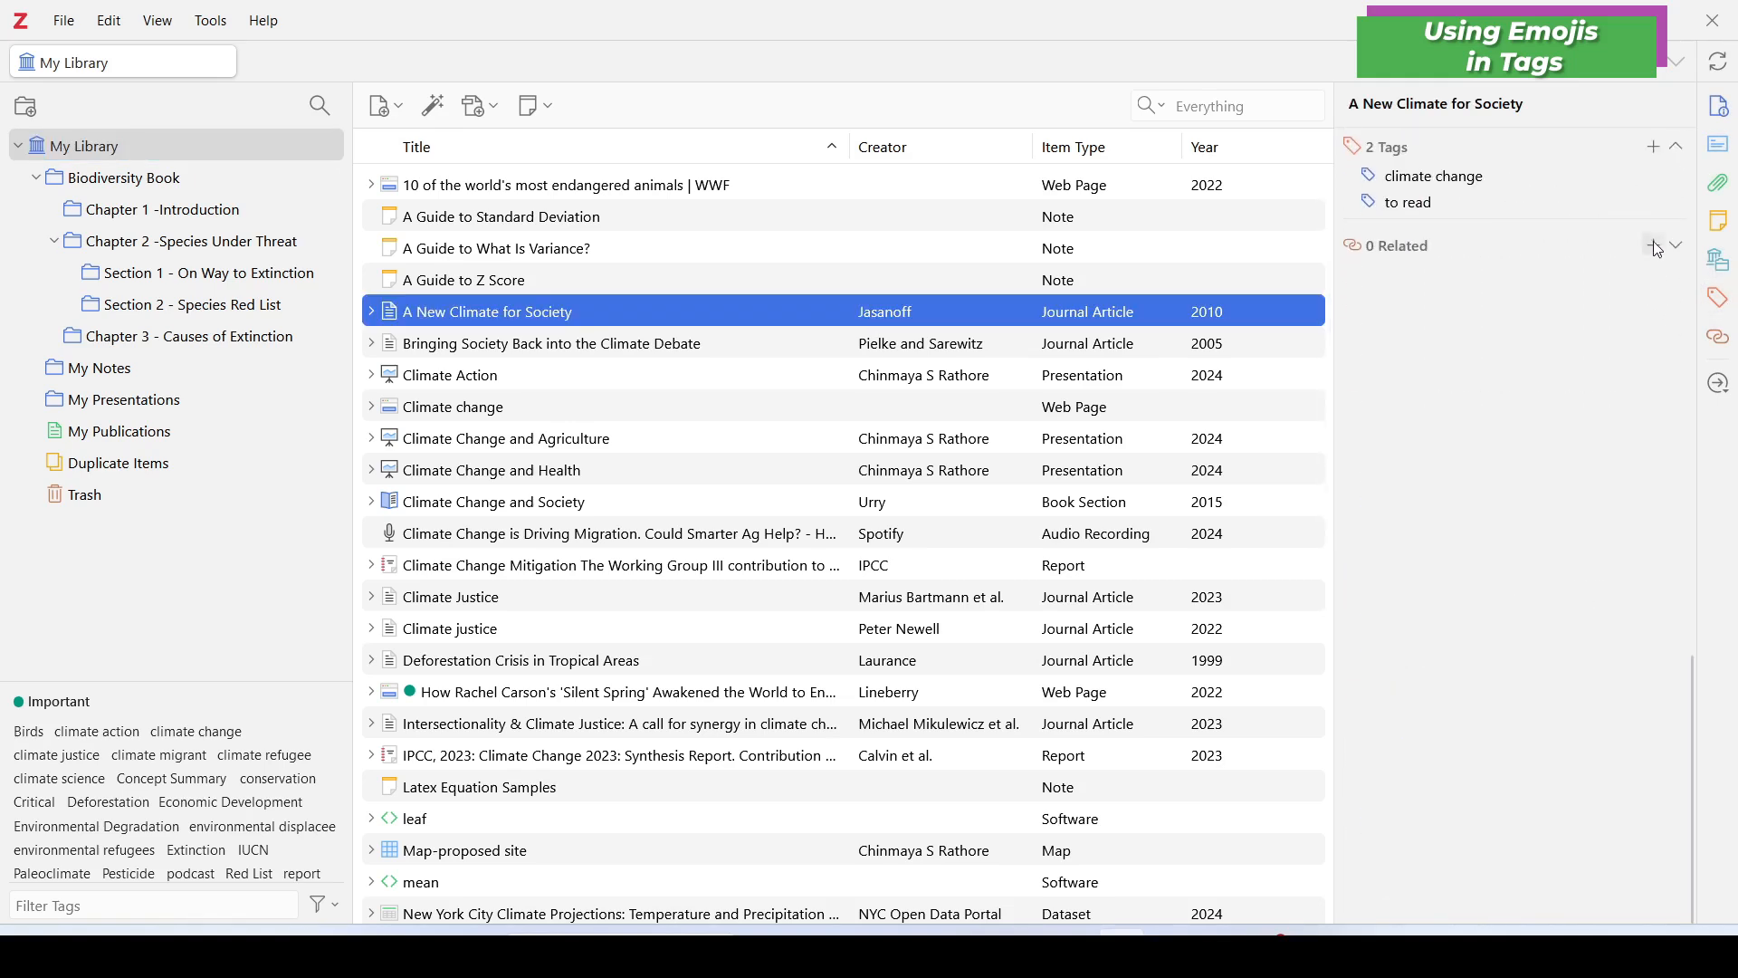
click(1659, 149)
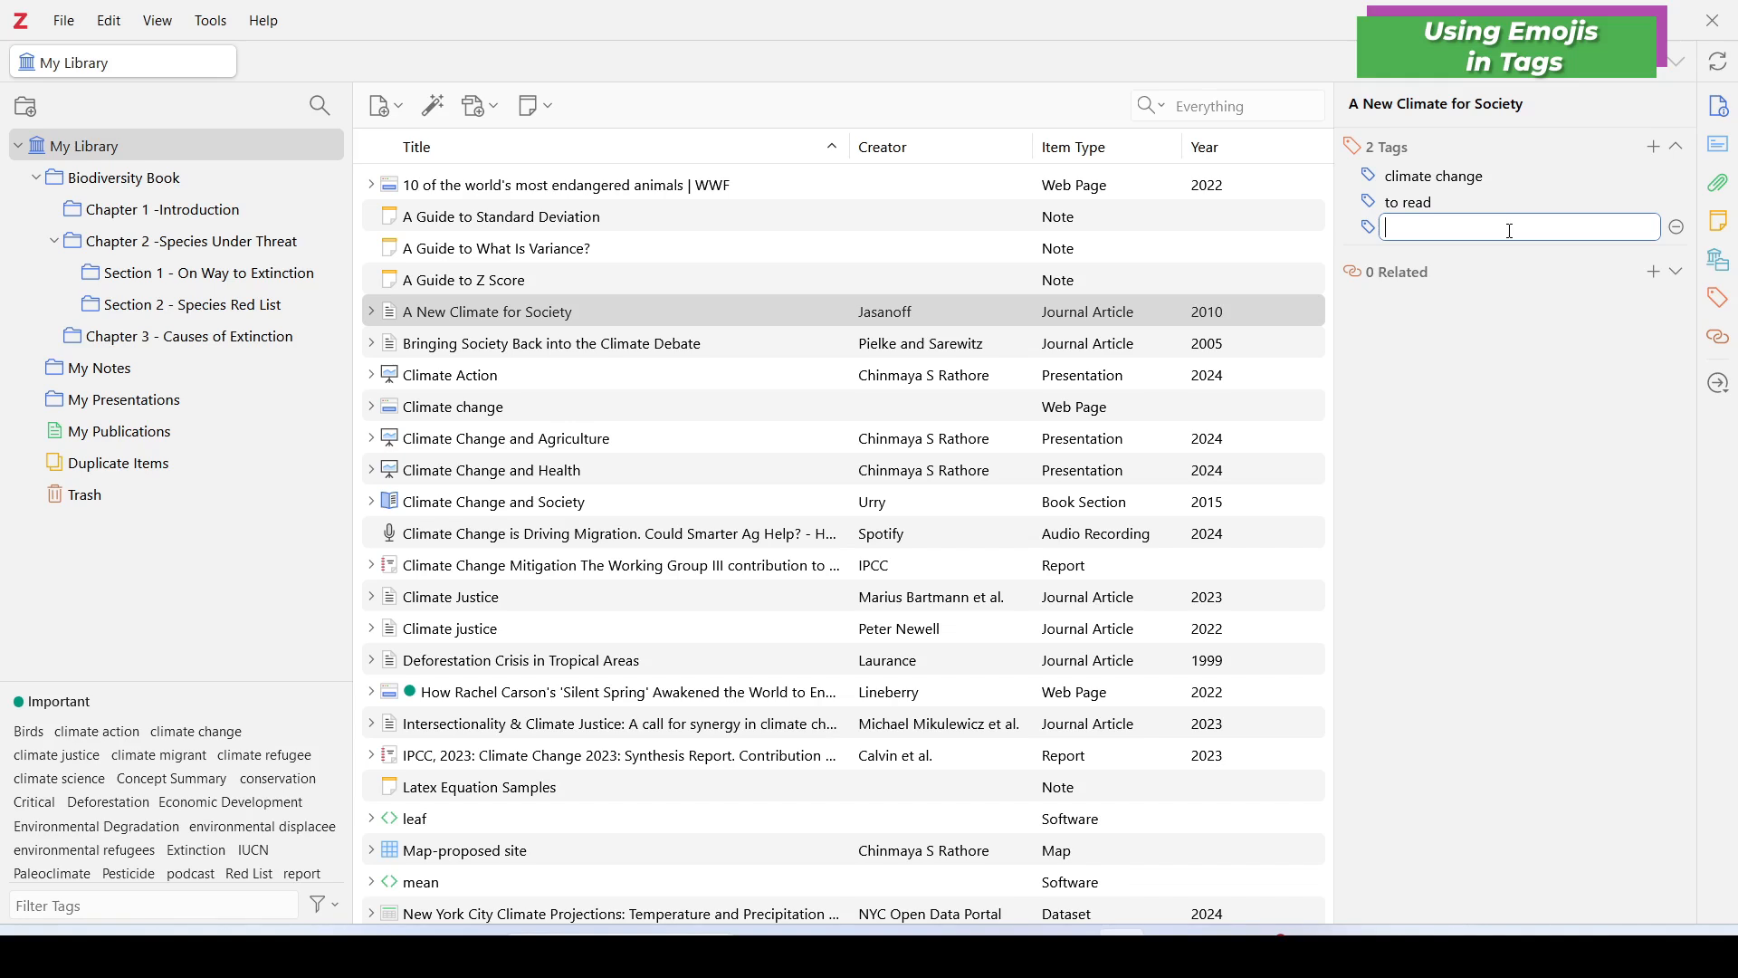
key(super+period)
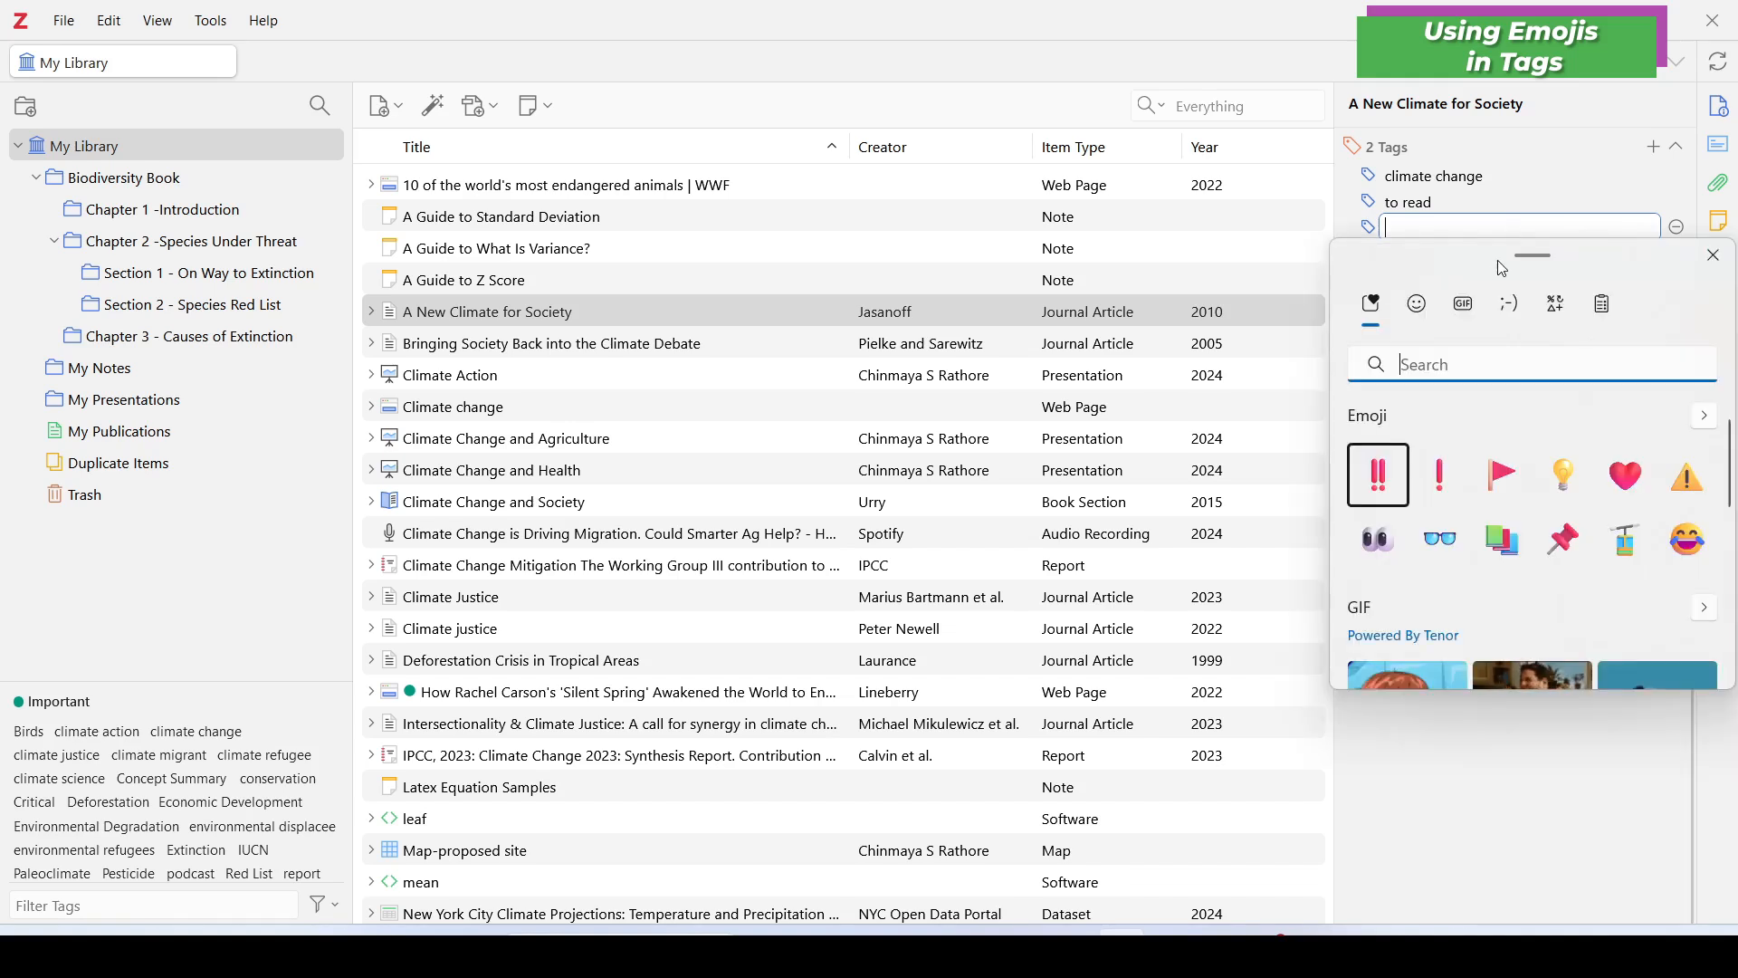
drag(1494, 273, 1045, 268)
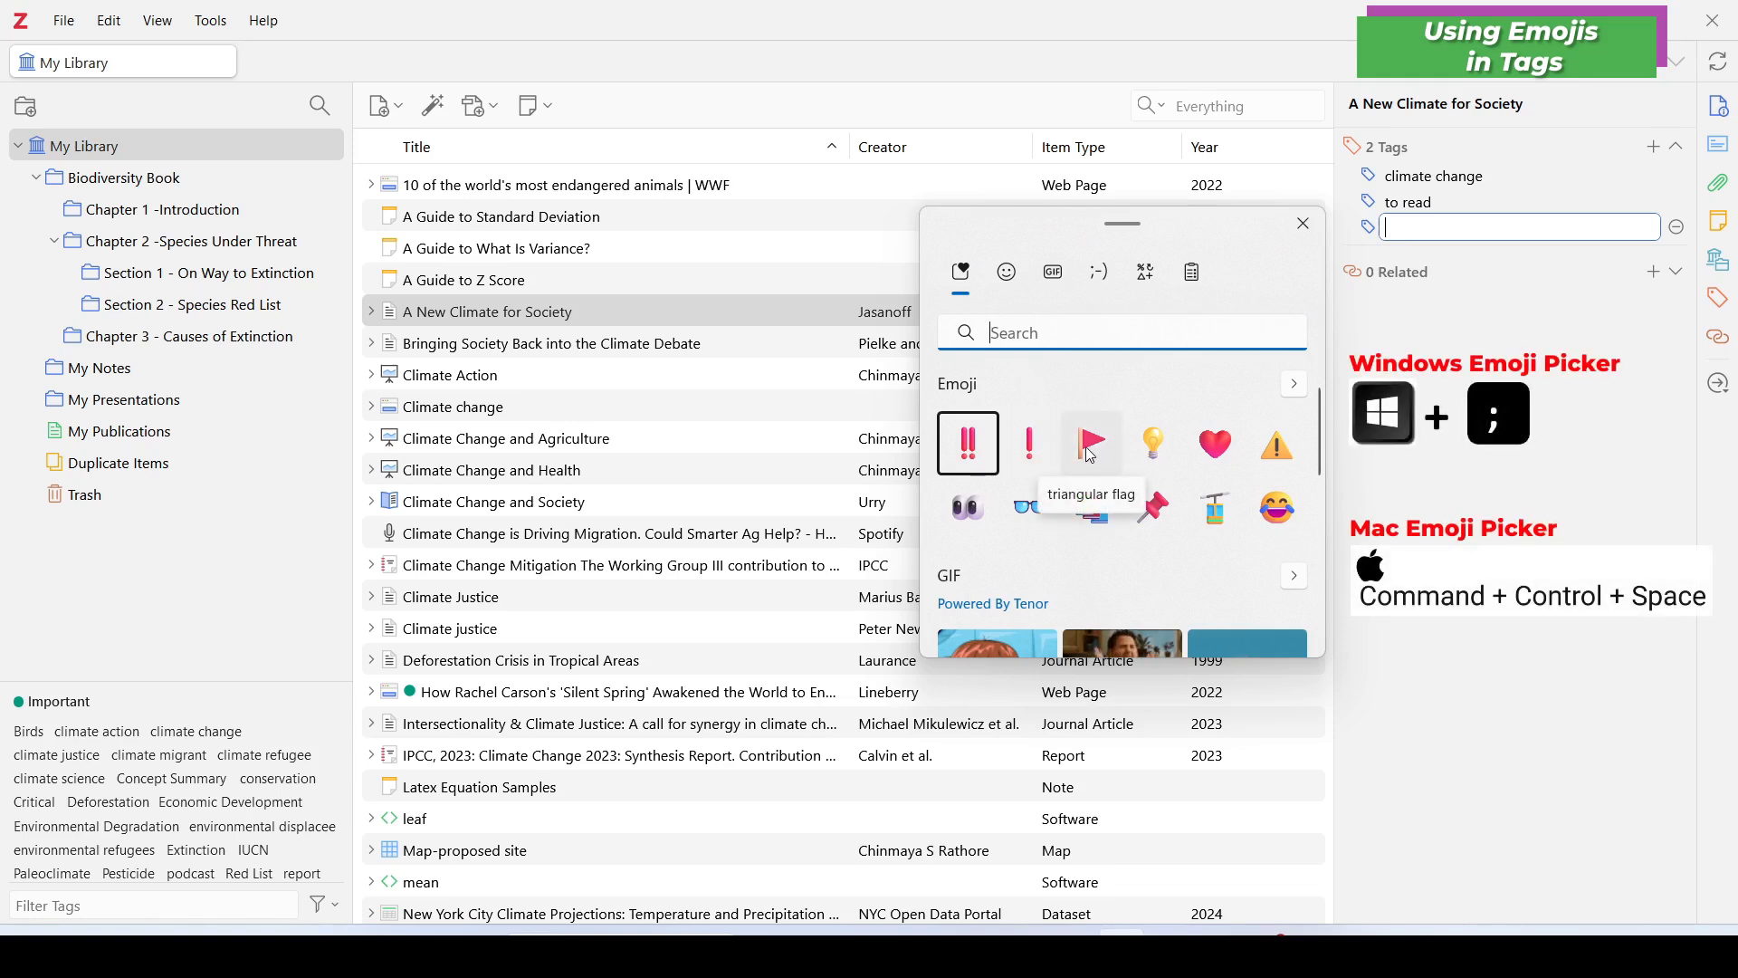
click(1216, 444)
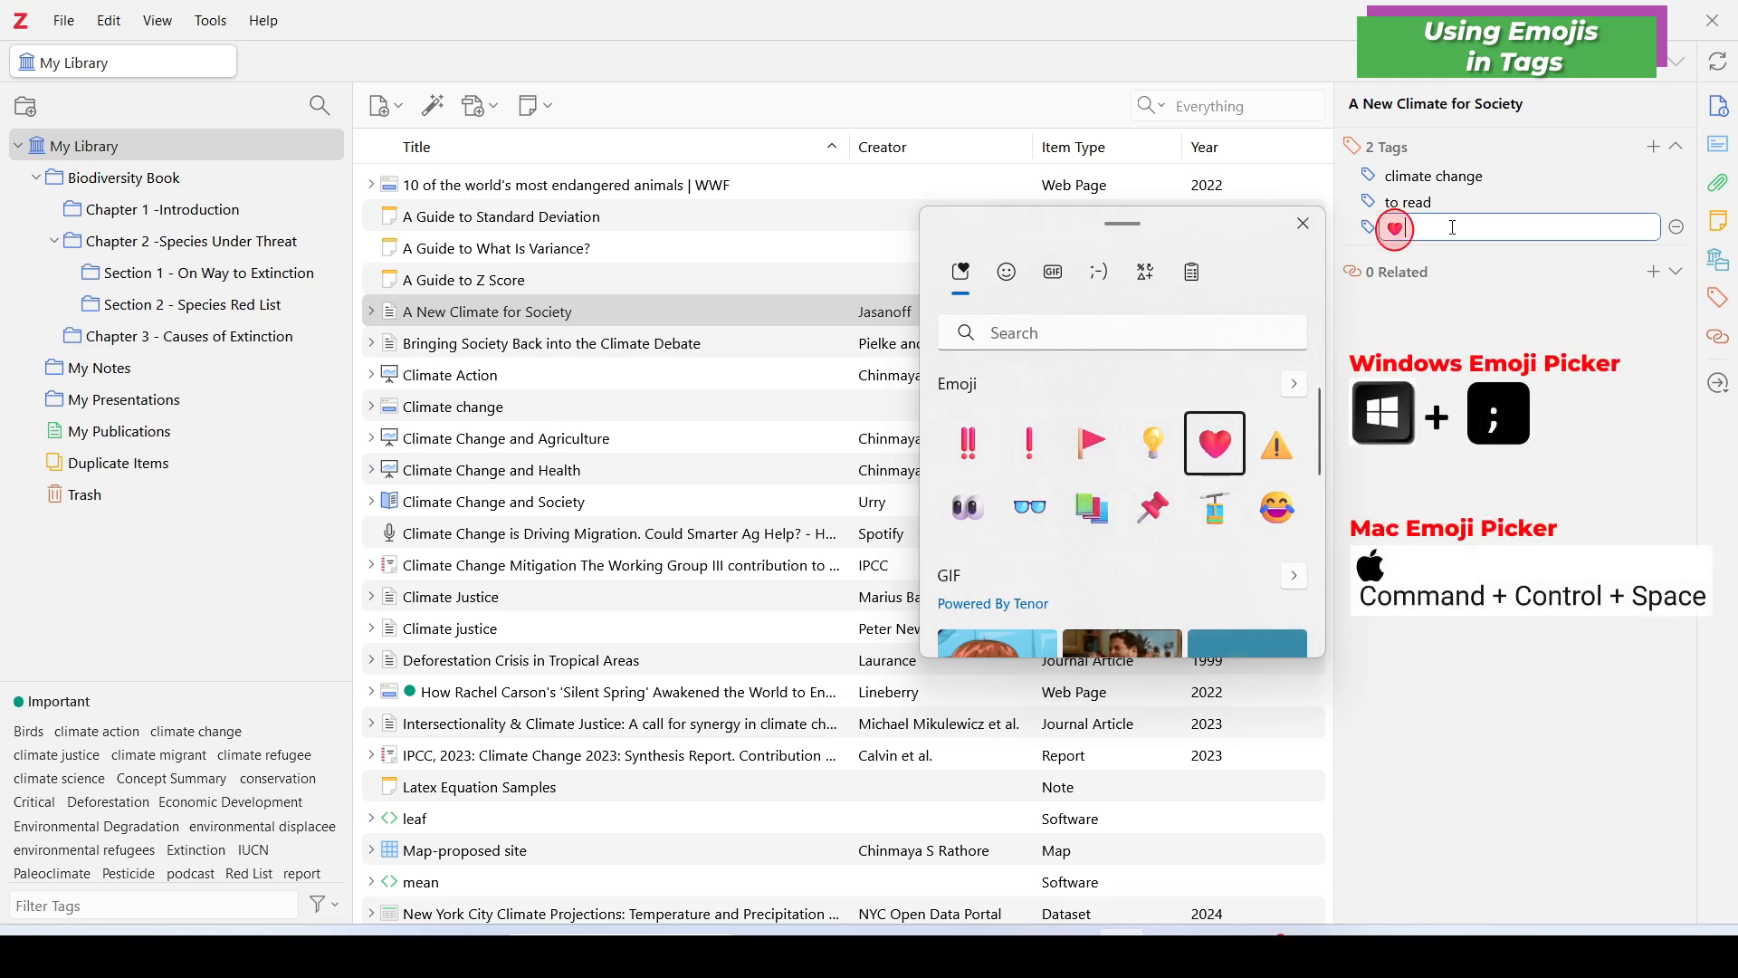
key(Escape)
text(Favourite)
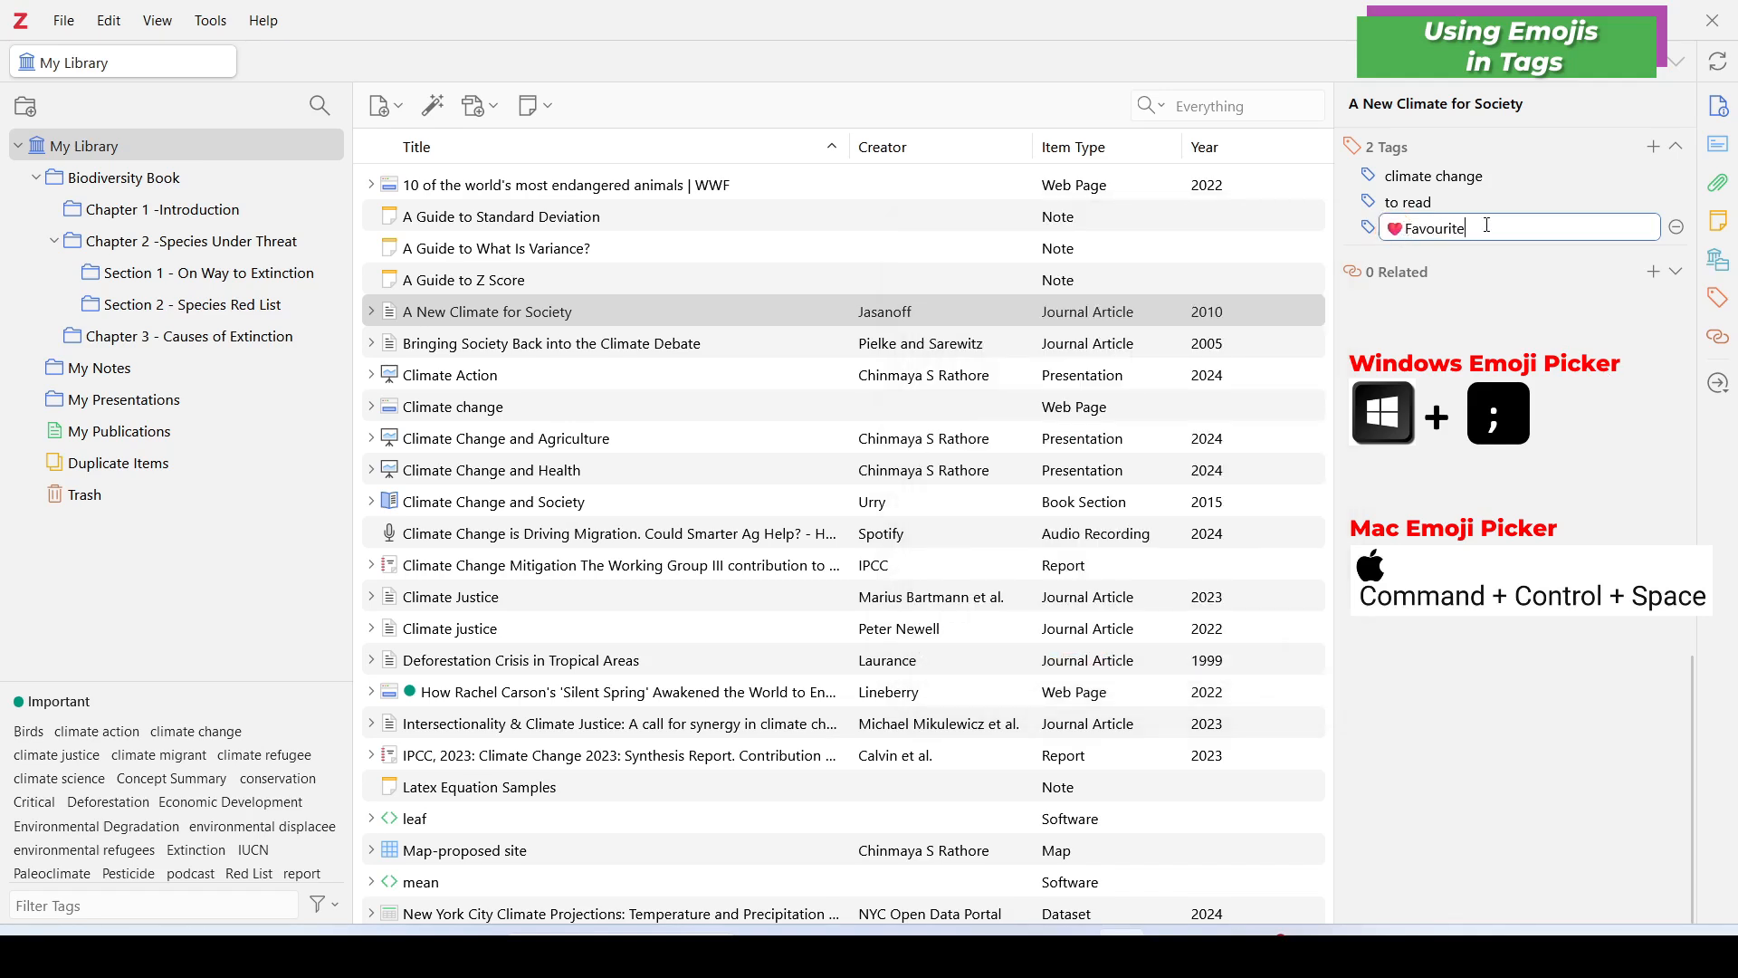
key(Return)
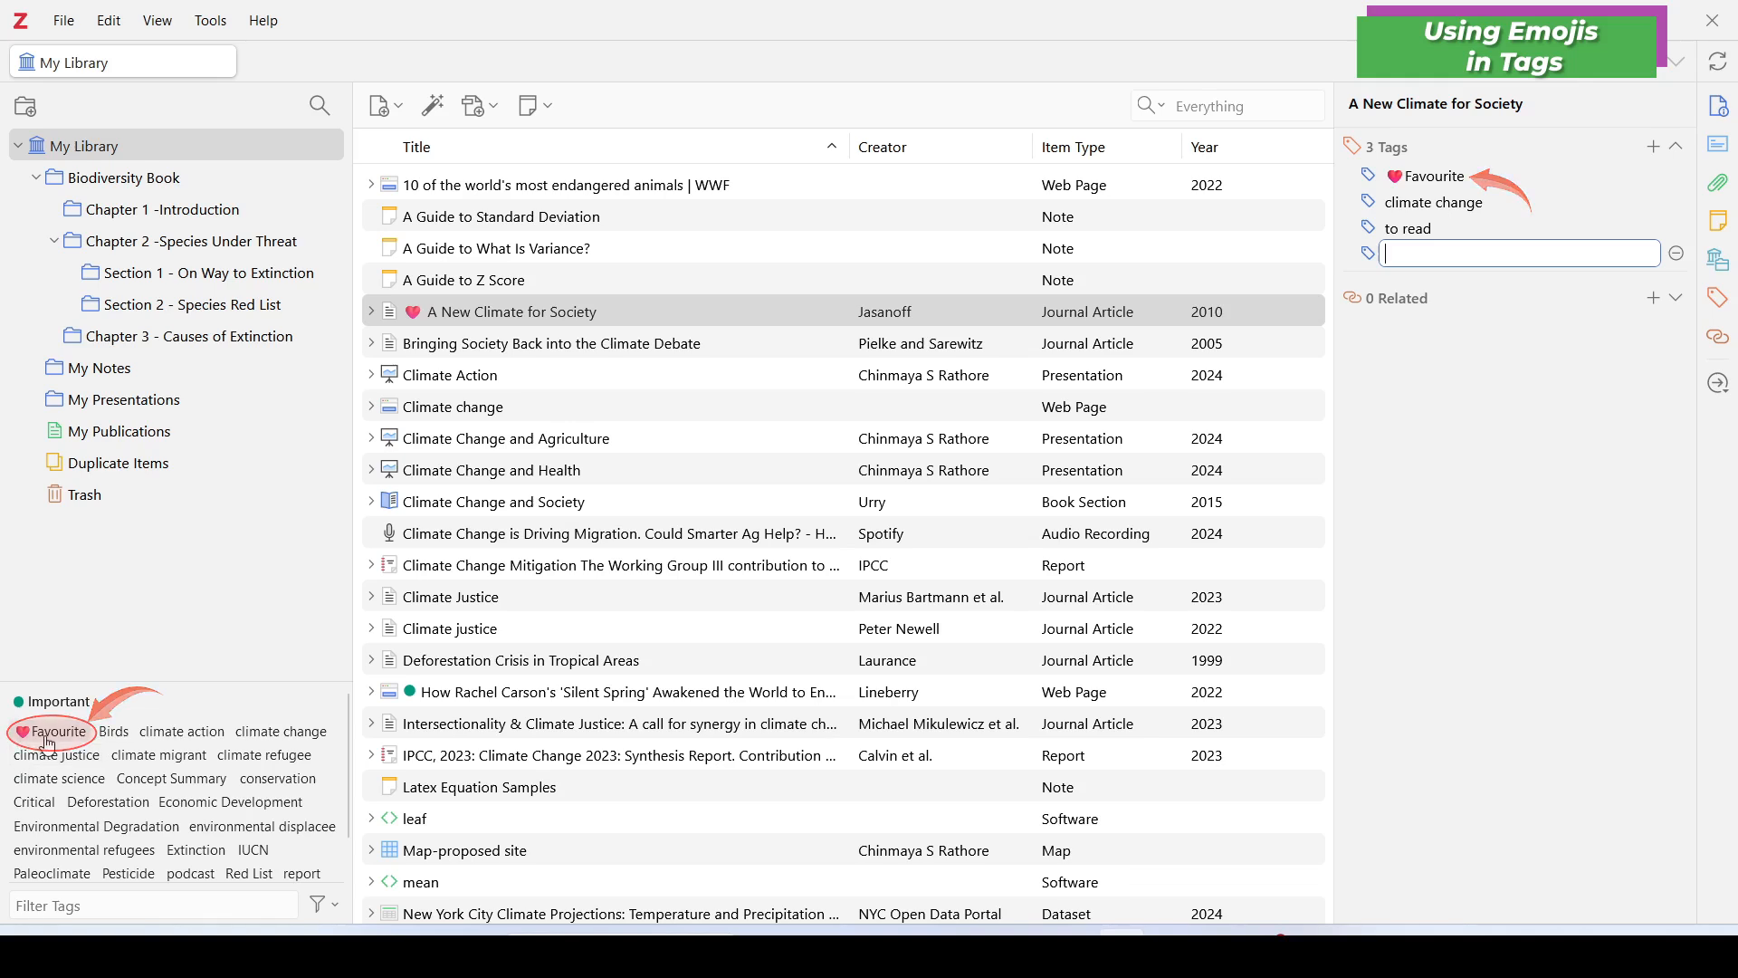
Step: Assign the heart emoji "Favourite" tag to the note "A Guide to Z Score"
click(451, 282)
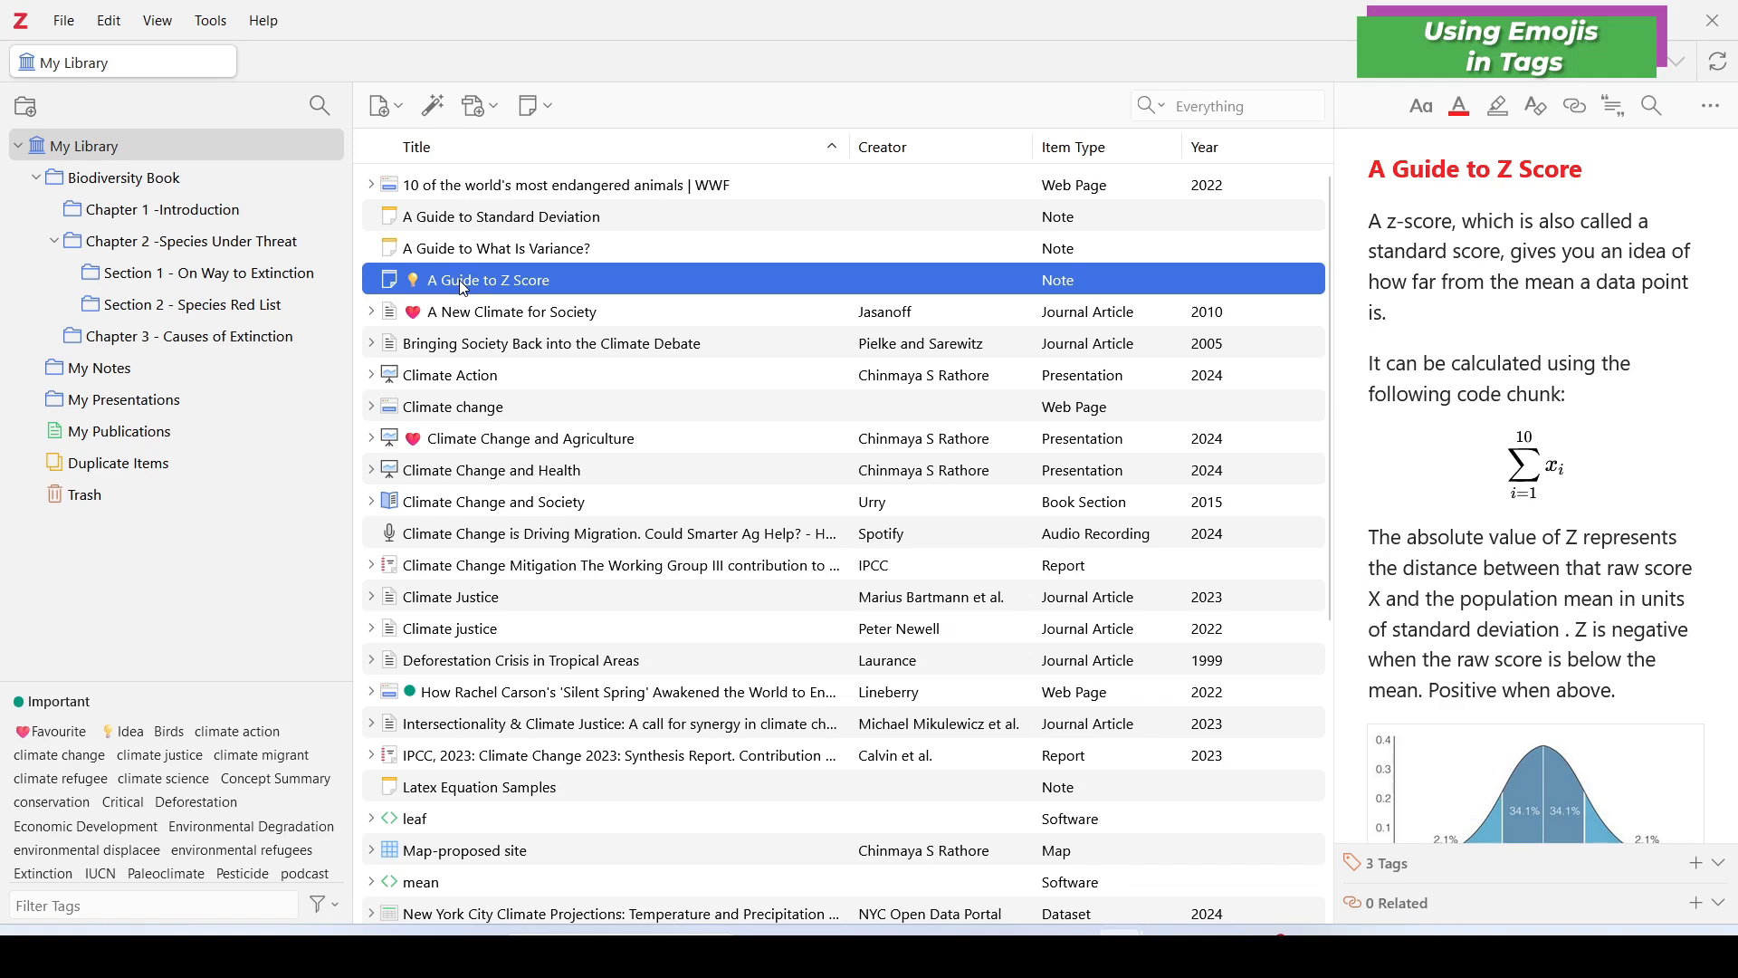
drag(472, 288, 36, 735)
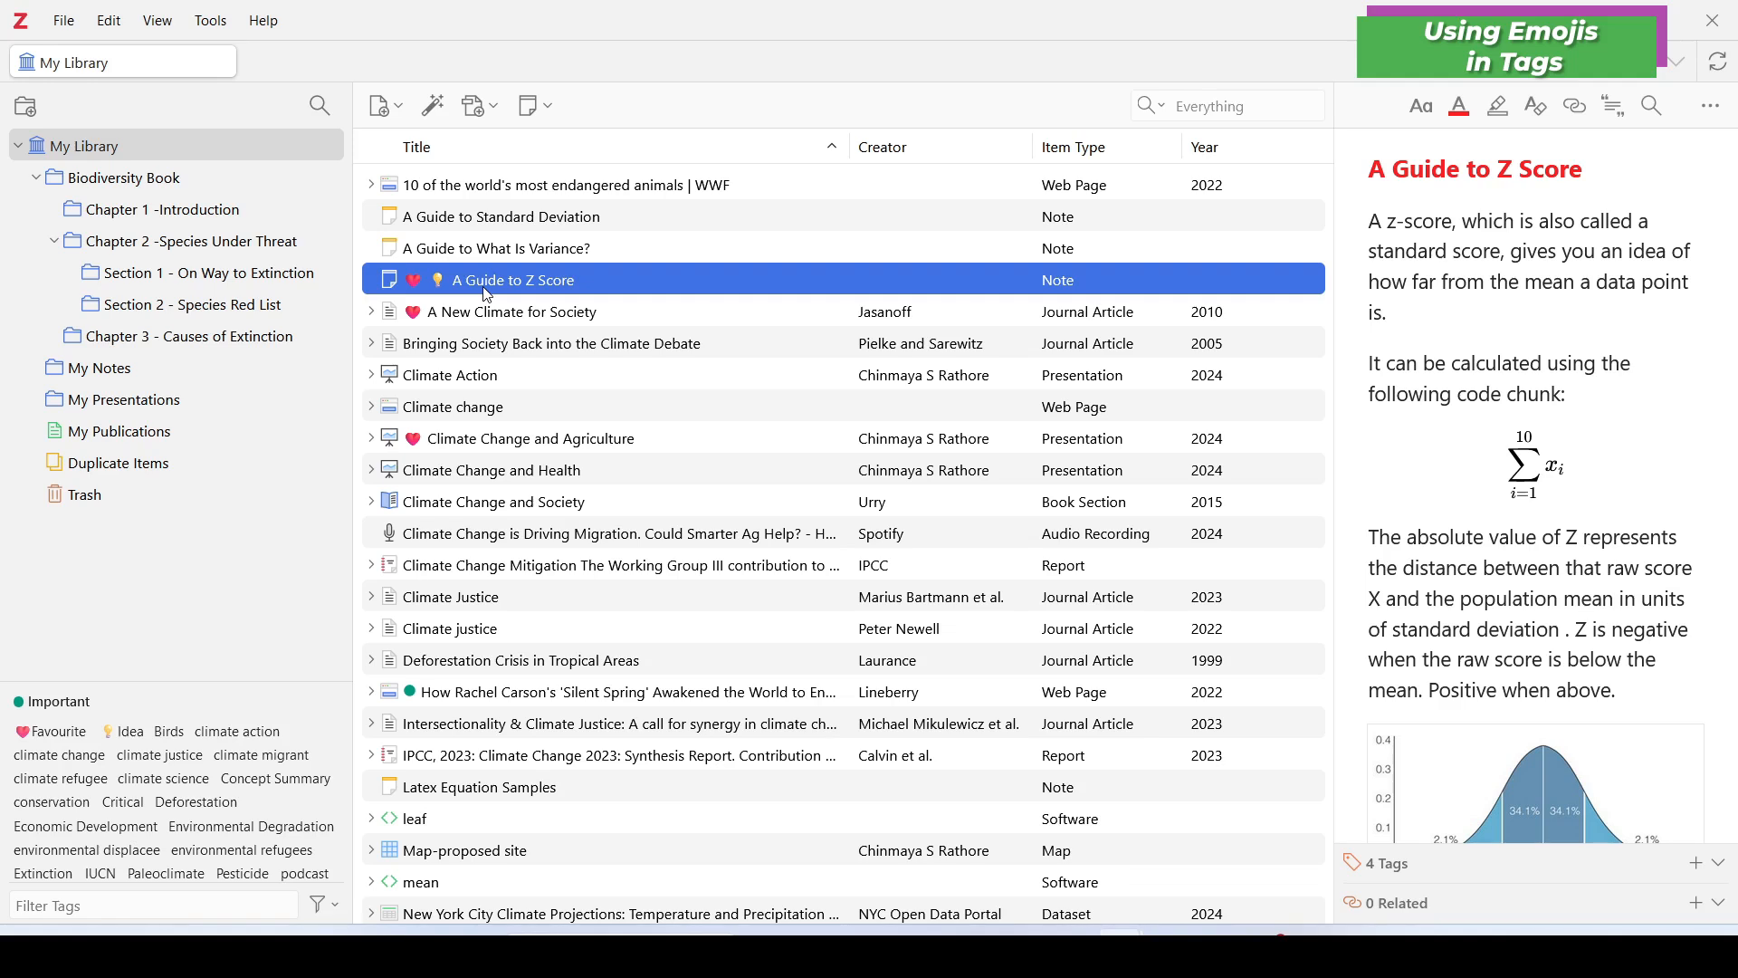
Step: Rename the heart emoji "Favourite" tag to plain "Favourite" by removing its emoji
click(466, 315)
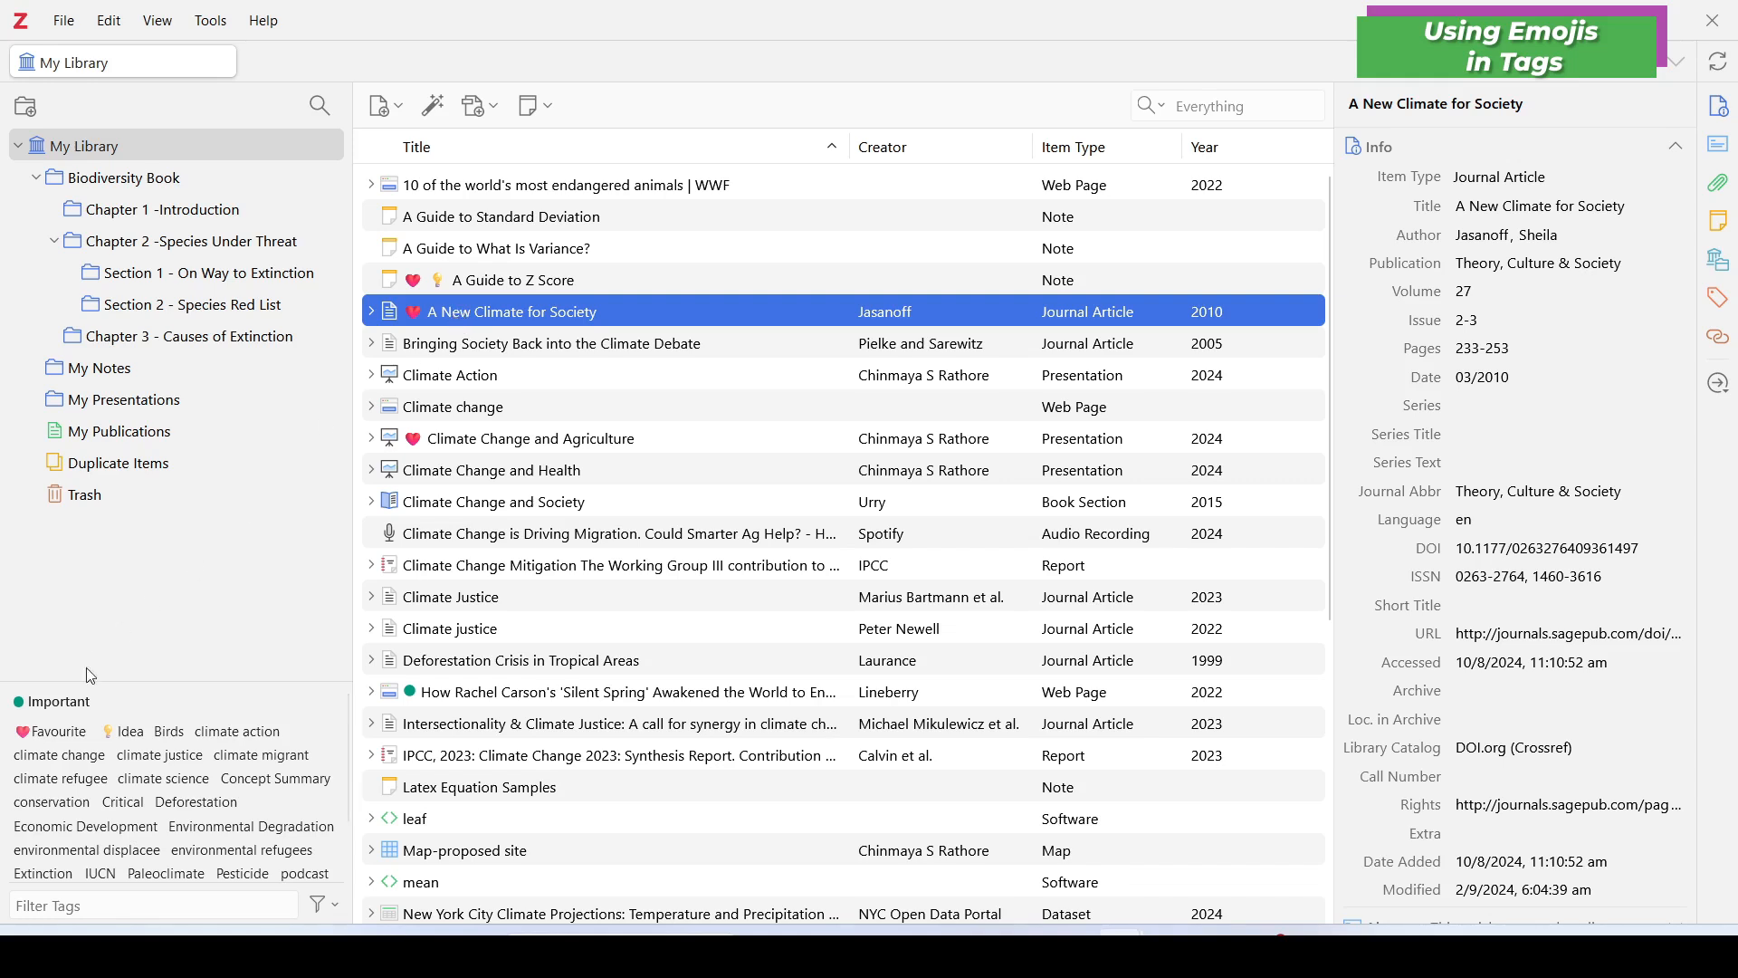
right_click(38, 736)
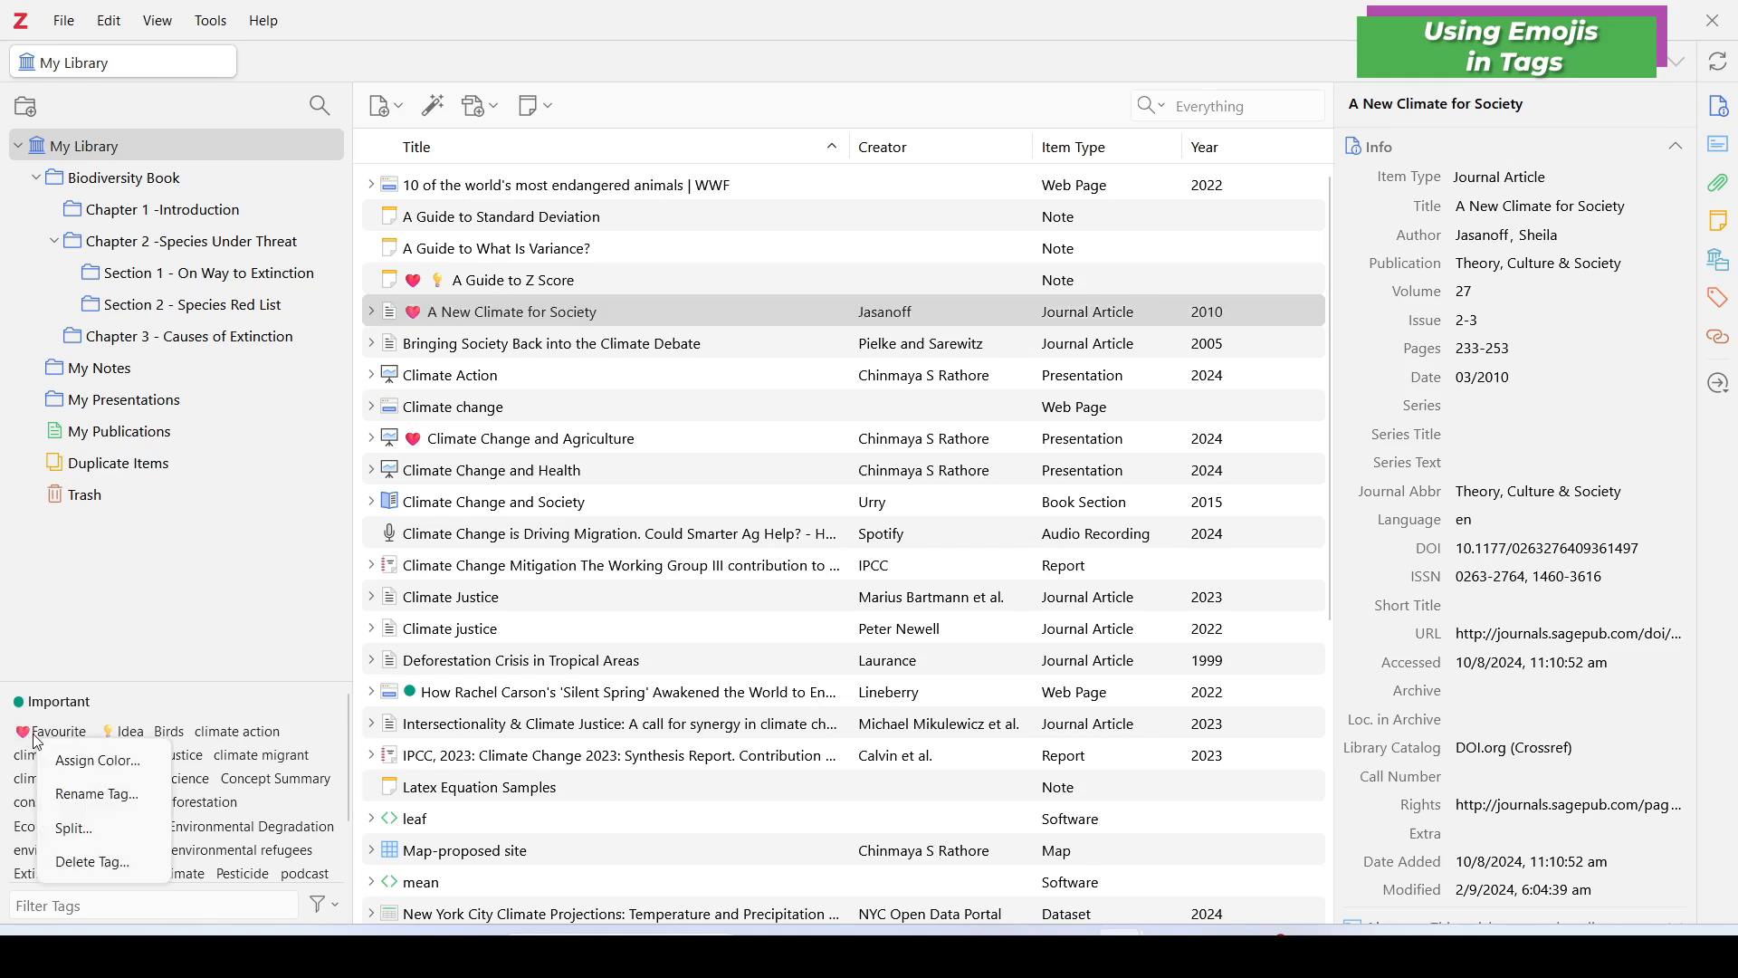
click(80, 794)
key(Home)
key(Delete)
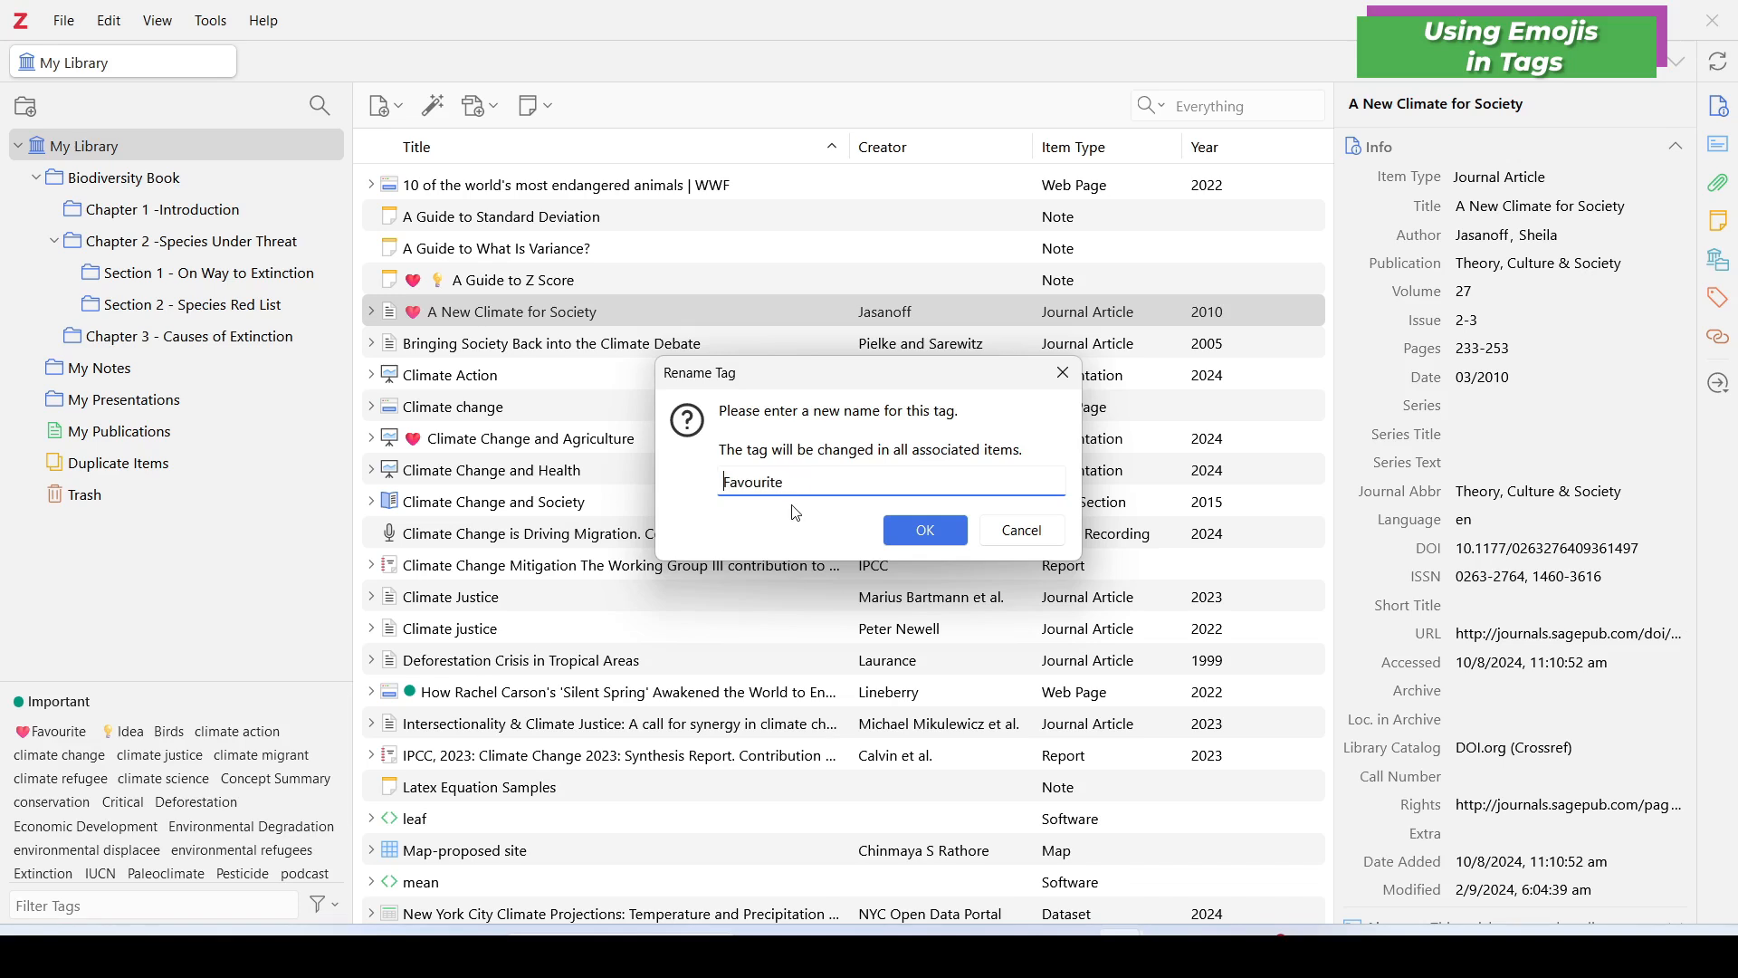
click(931, 537)
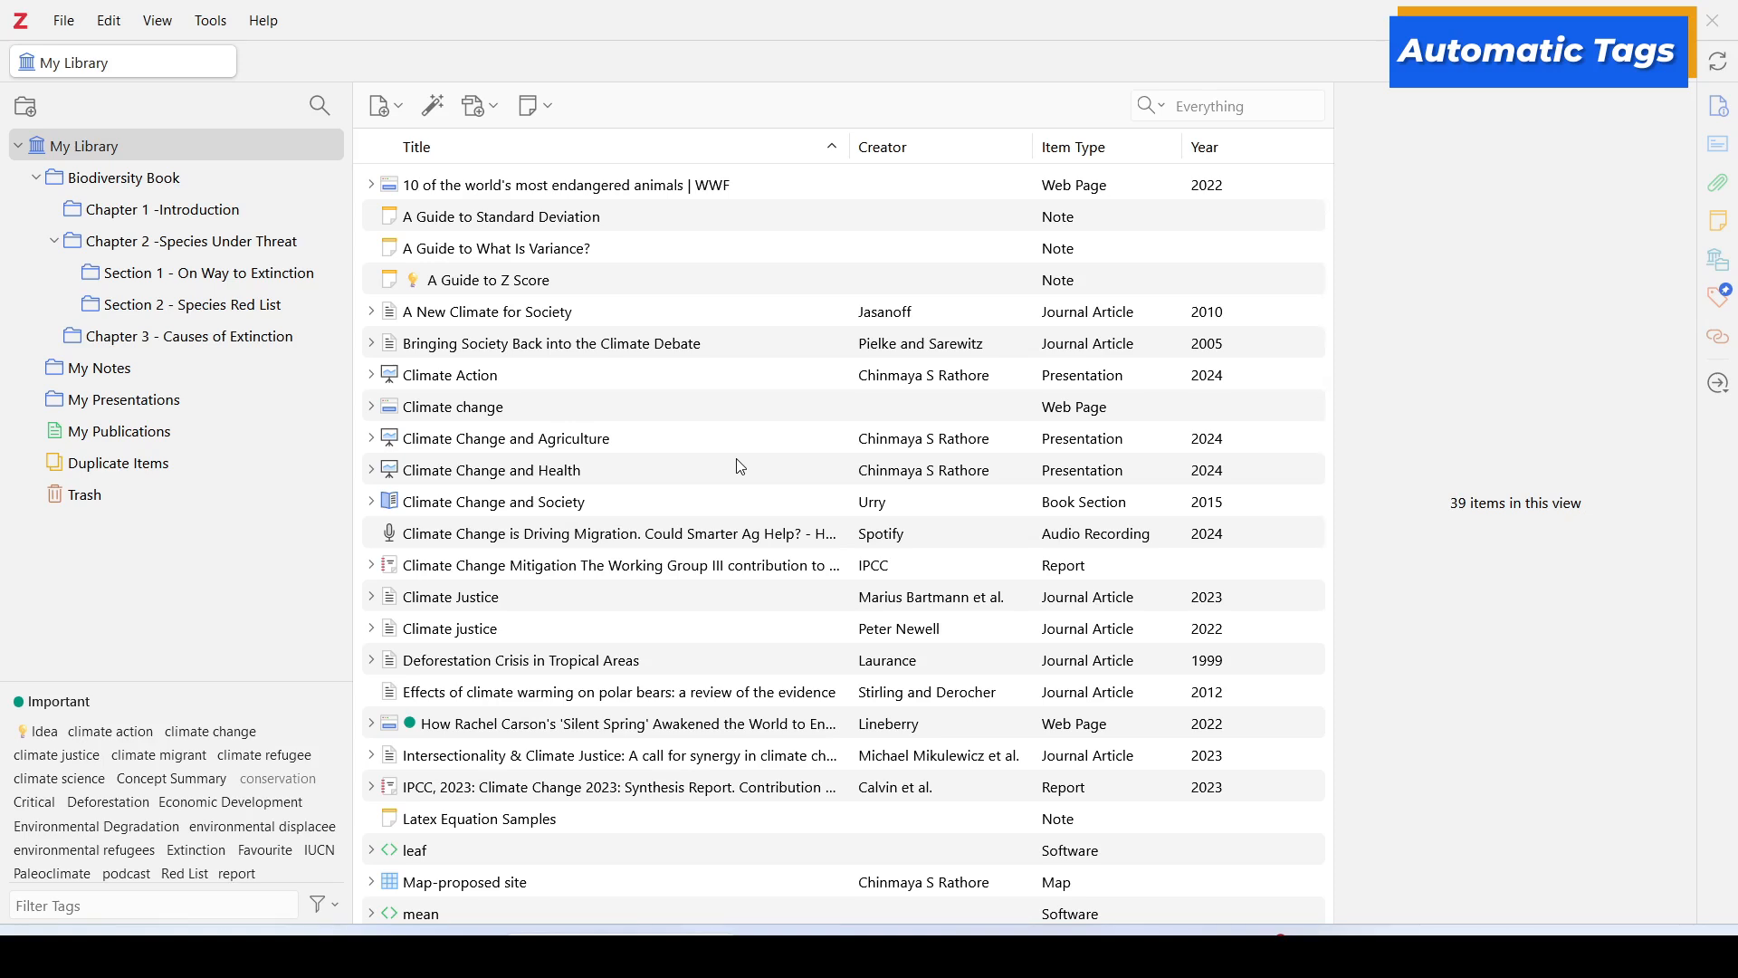
Step: Examine the tags of "Climate Change and Society" and of the article "Opportunities of Habitat Connectivity for Tiger"
click(724, 502)
scroll(621, 404, down, 5)
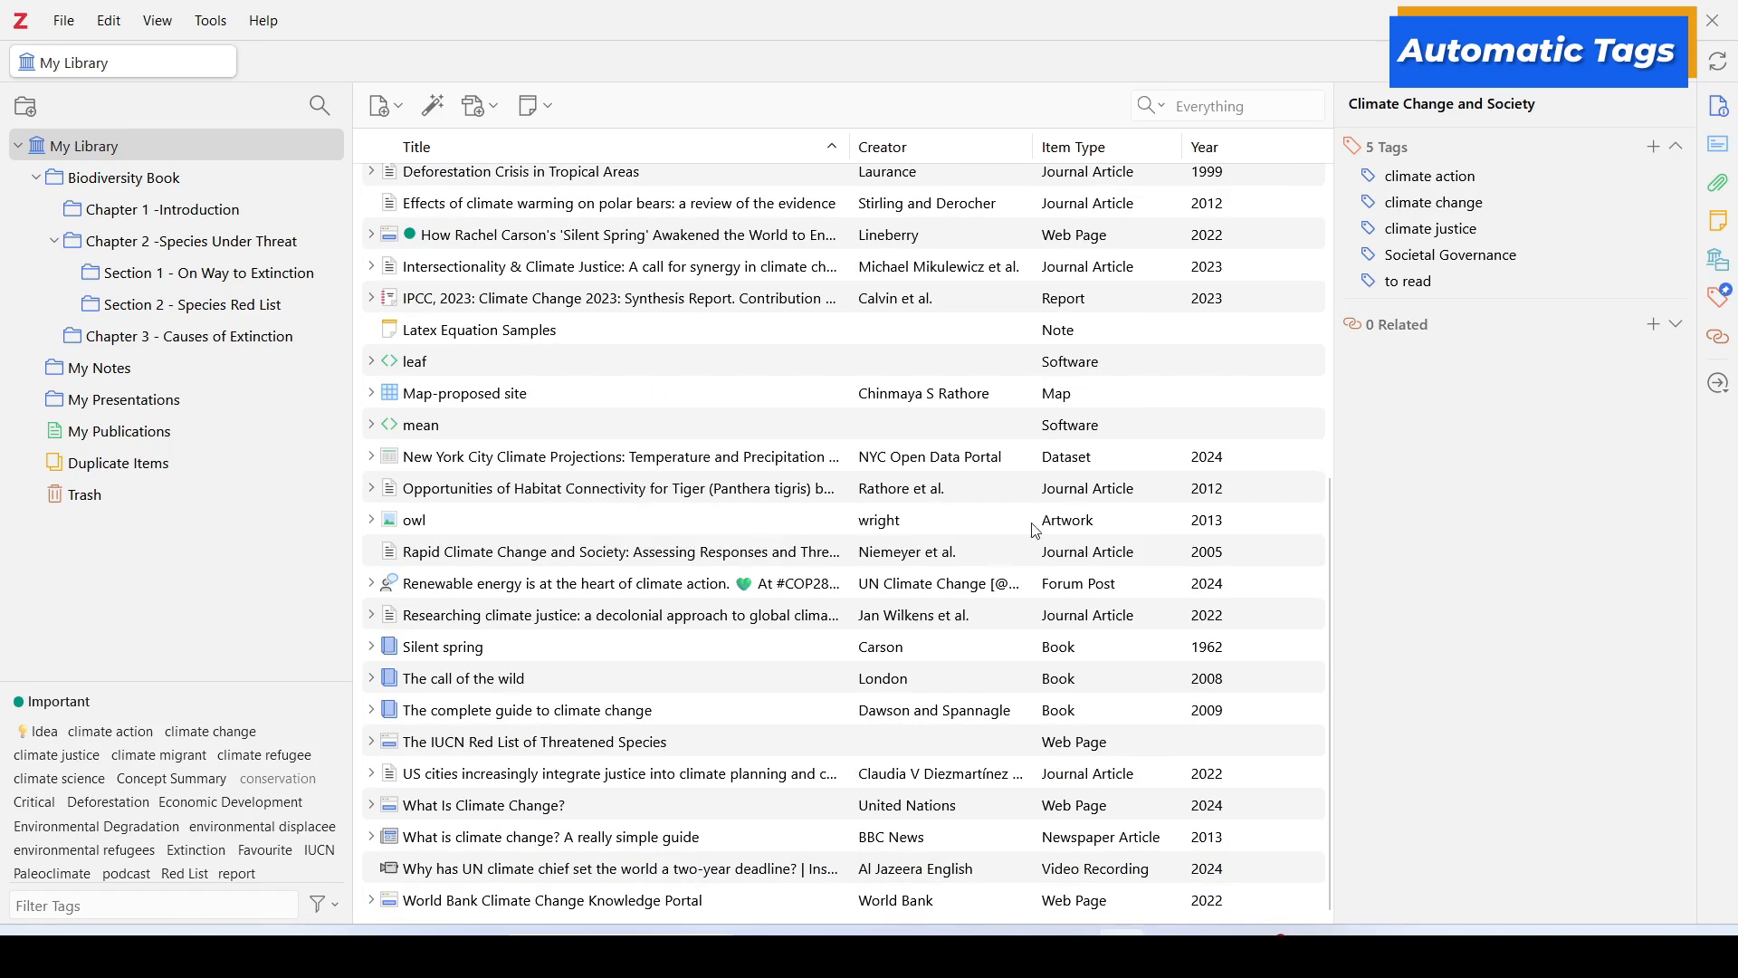
click(678, 490)
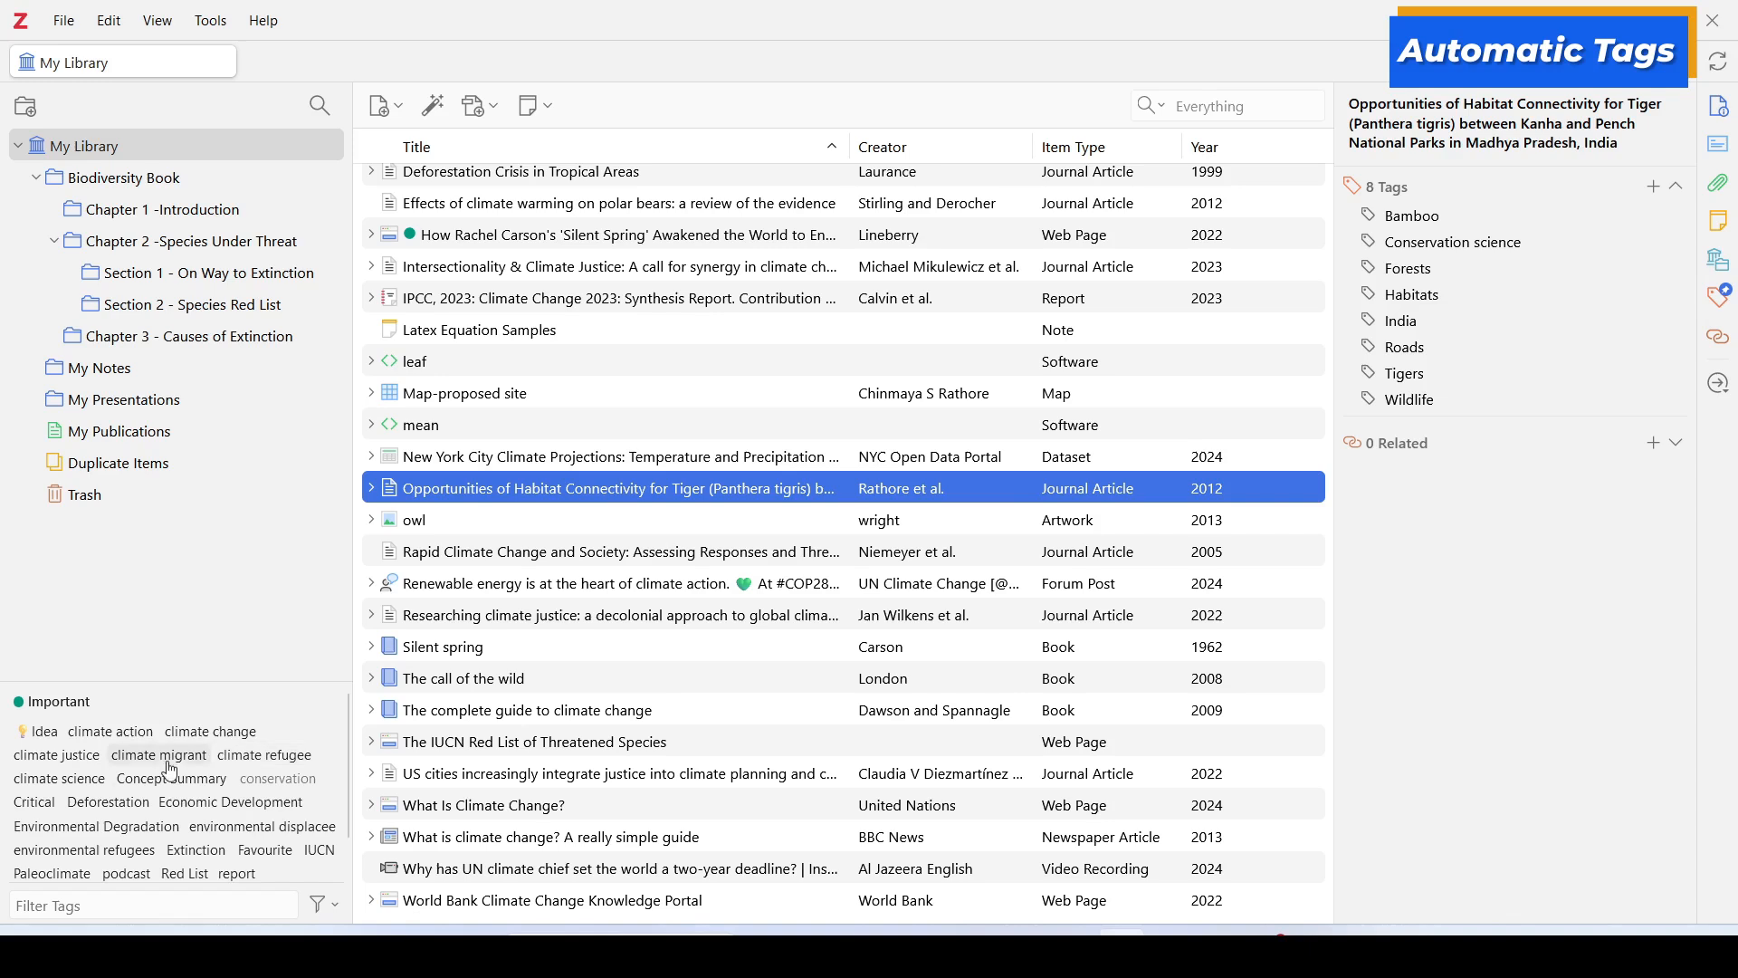
Step: Show automatic tags in the tag selector, and filter the library by the "India" tag before clearing that filter
click(334, 903)
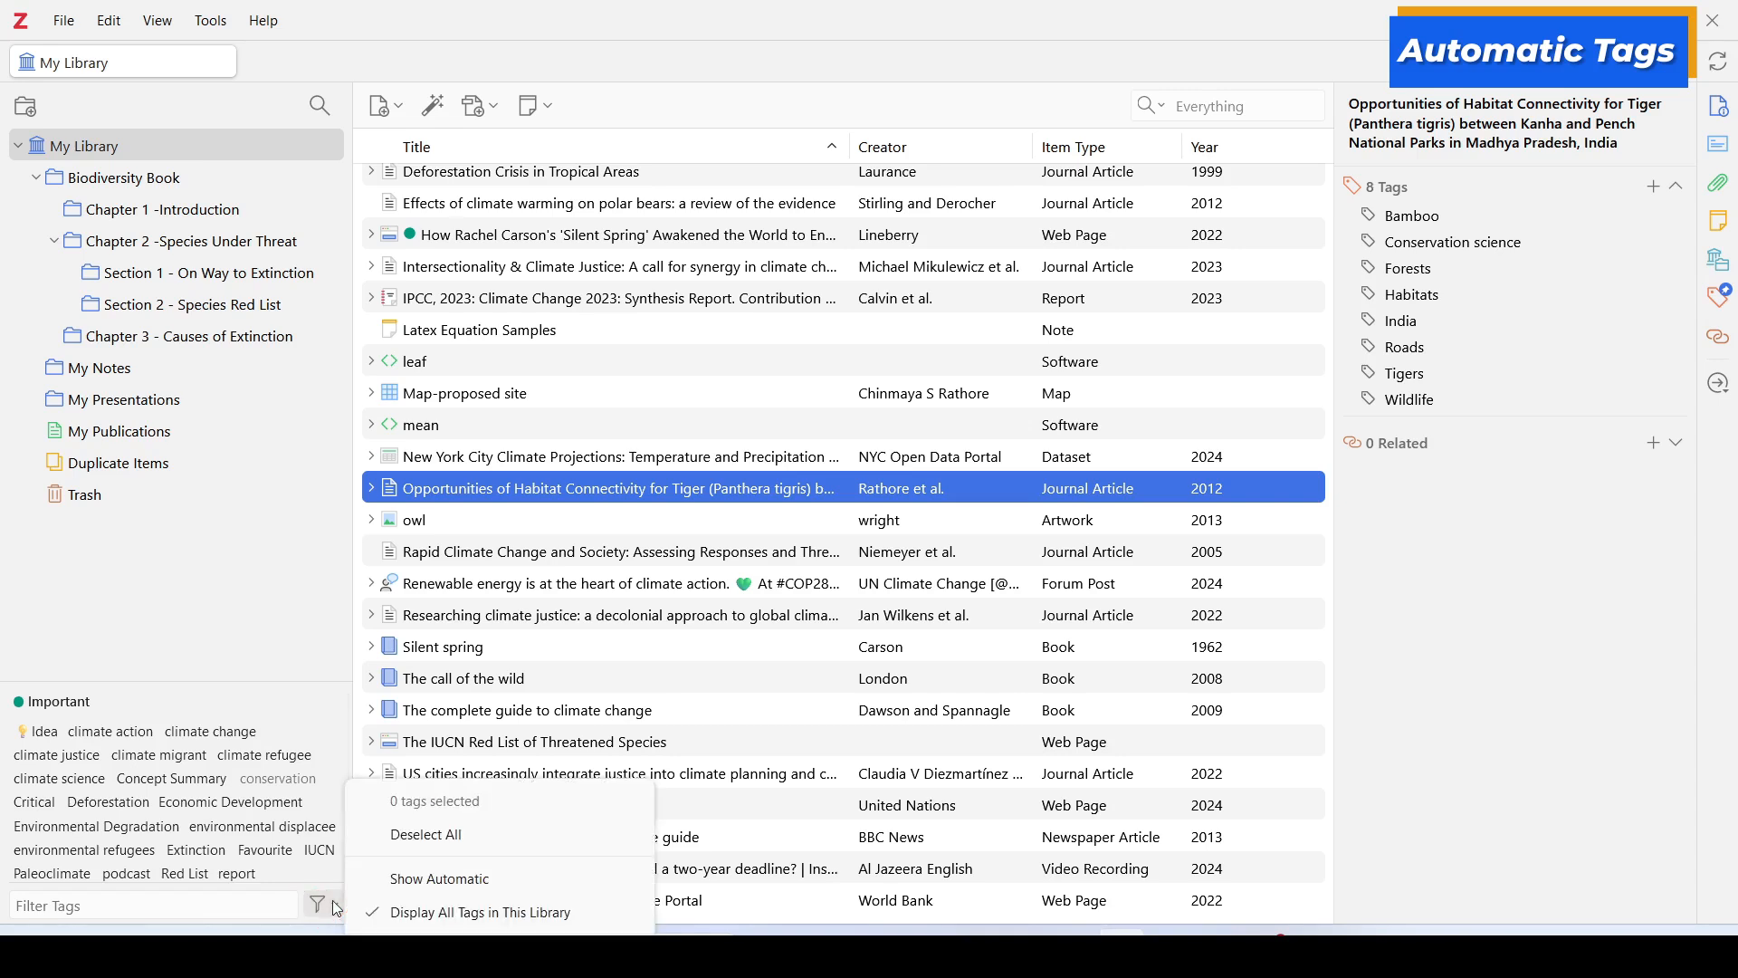
click(497, 877)
scroll(211, 800, down, 2)
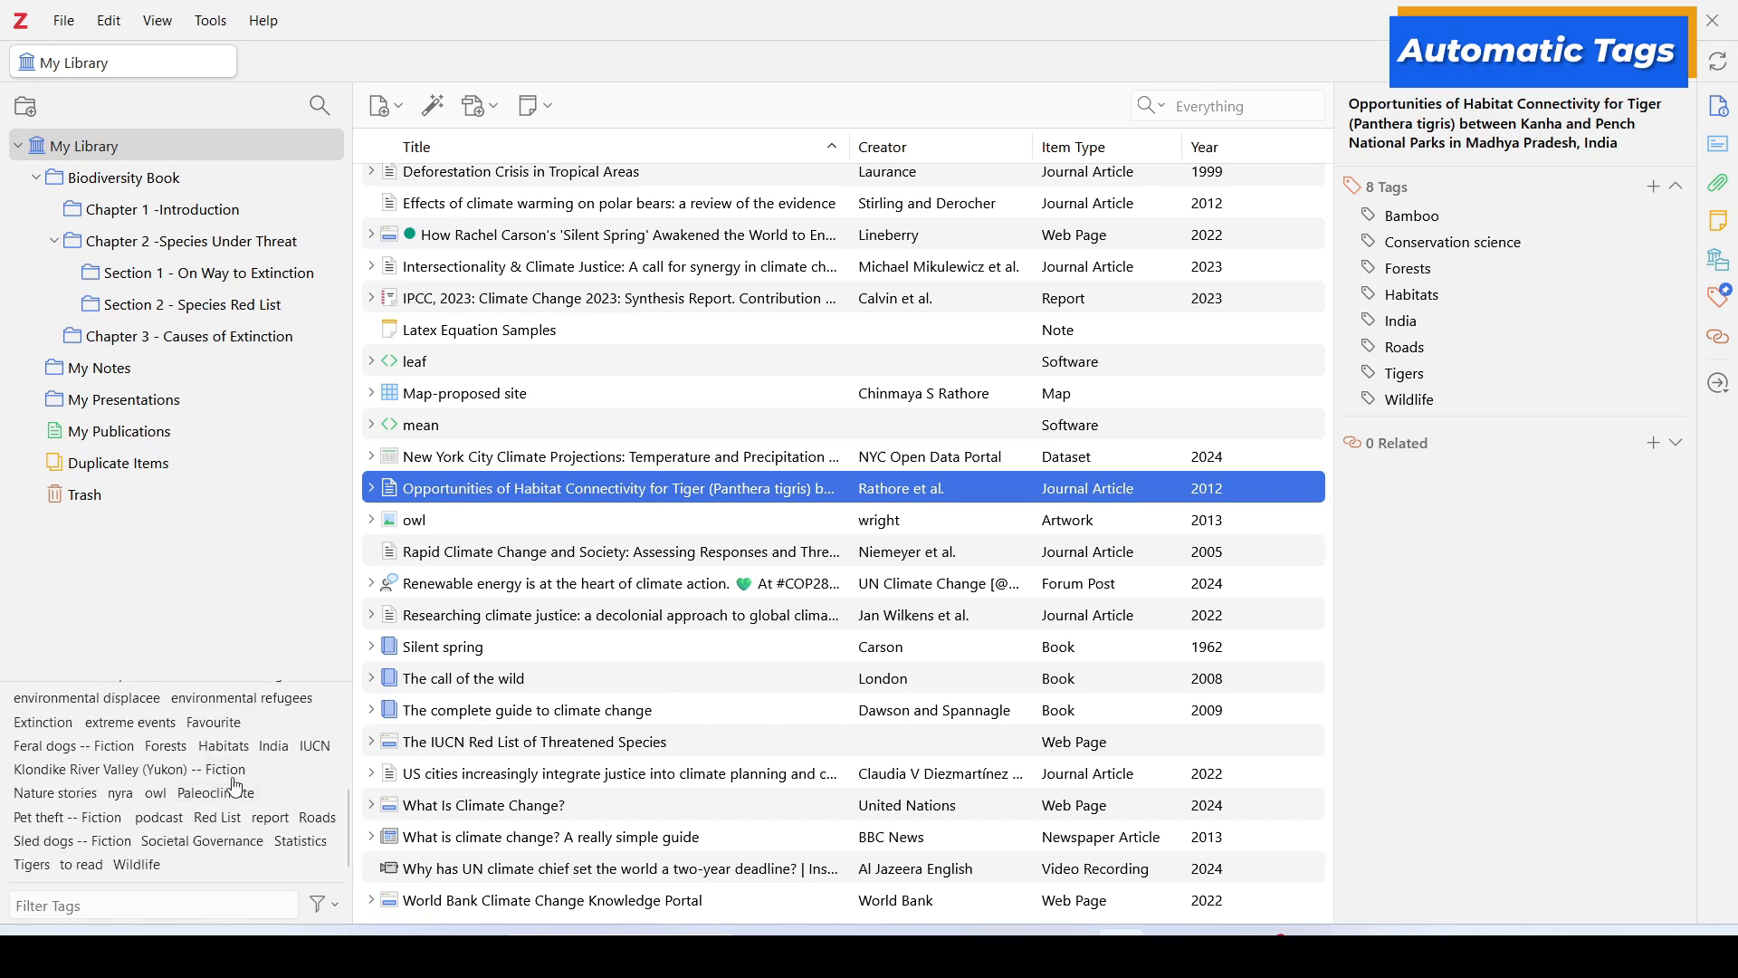
click(276, 753)
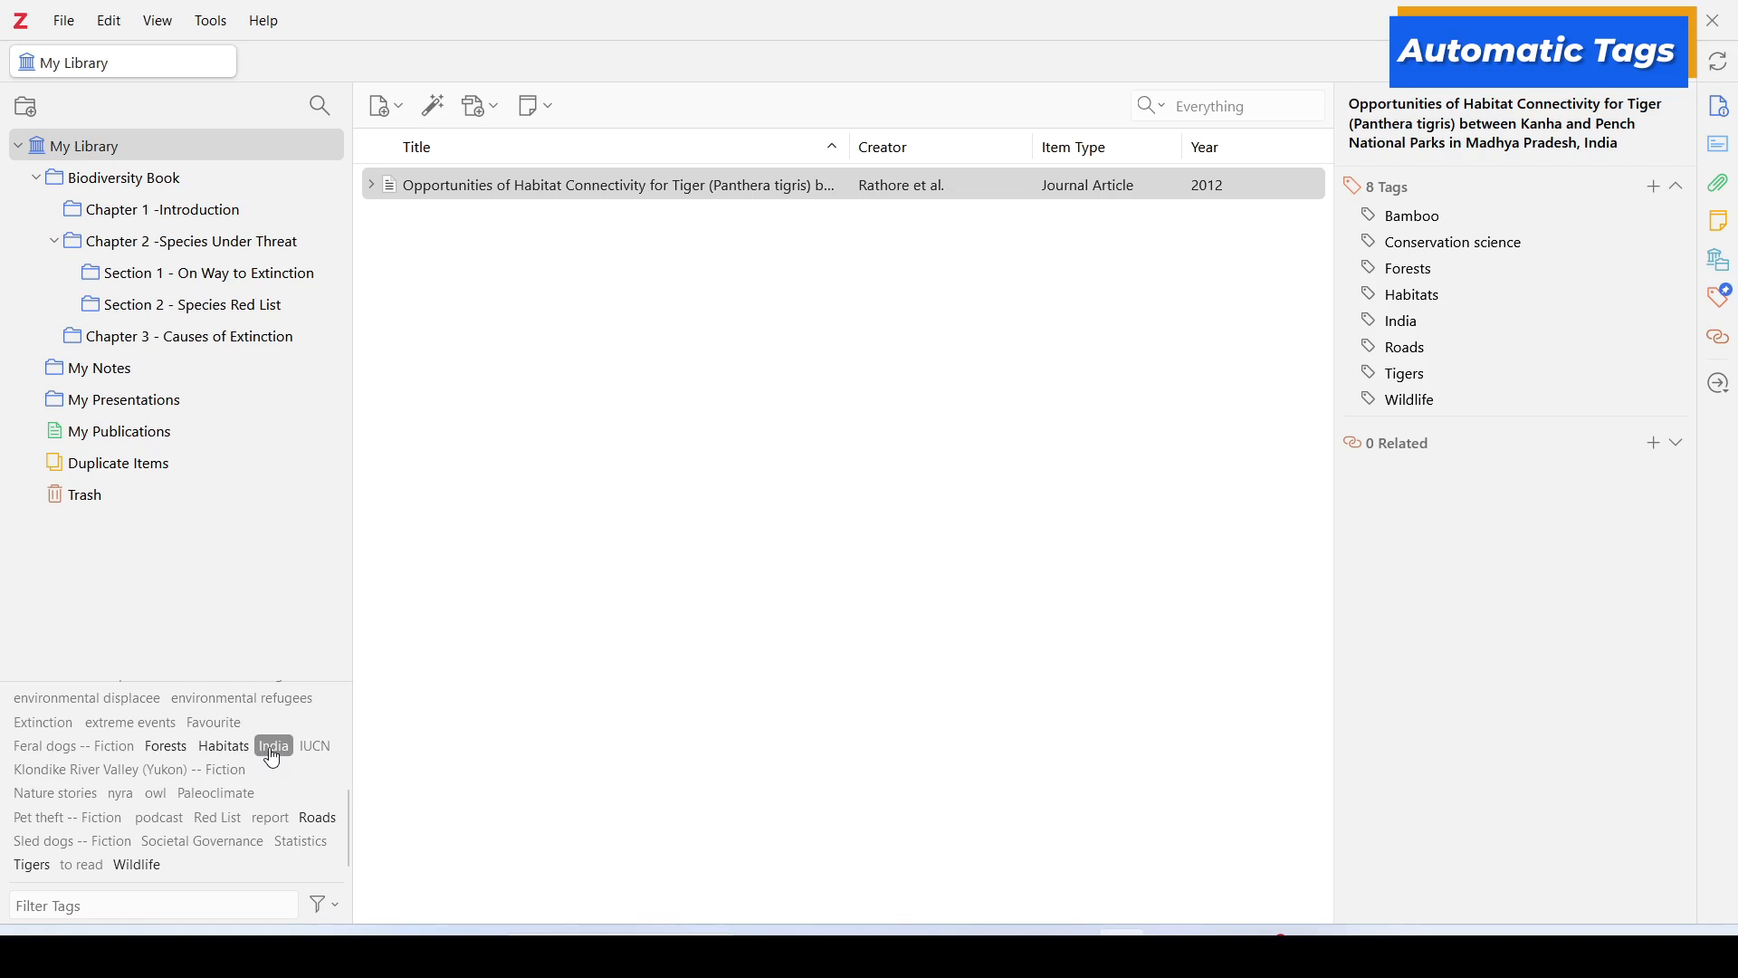
click(273, 751)
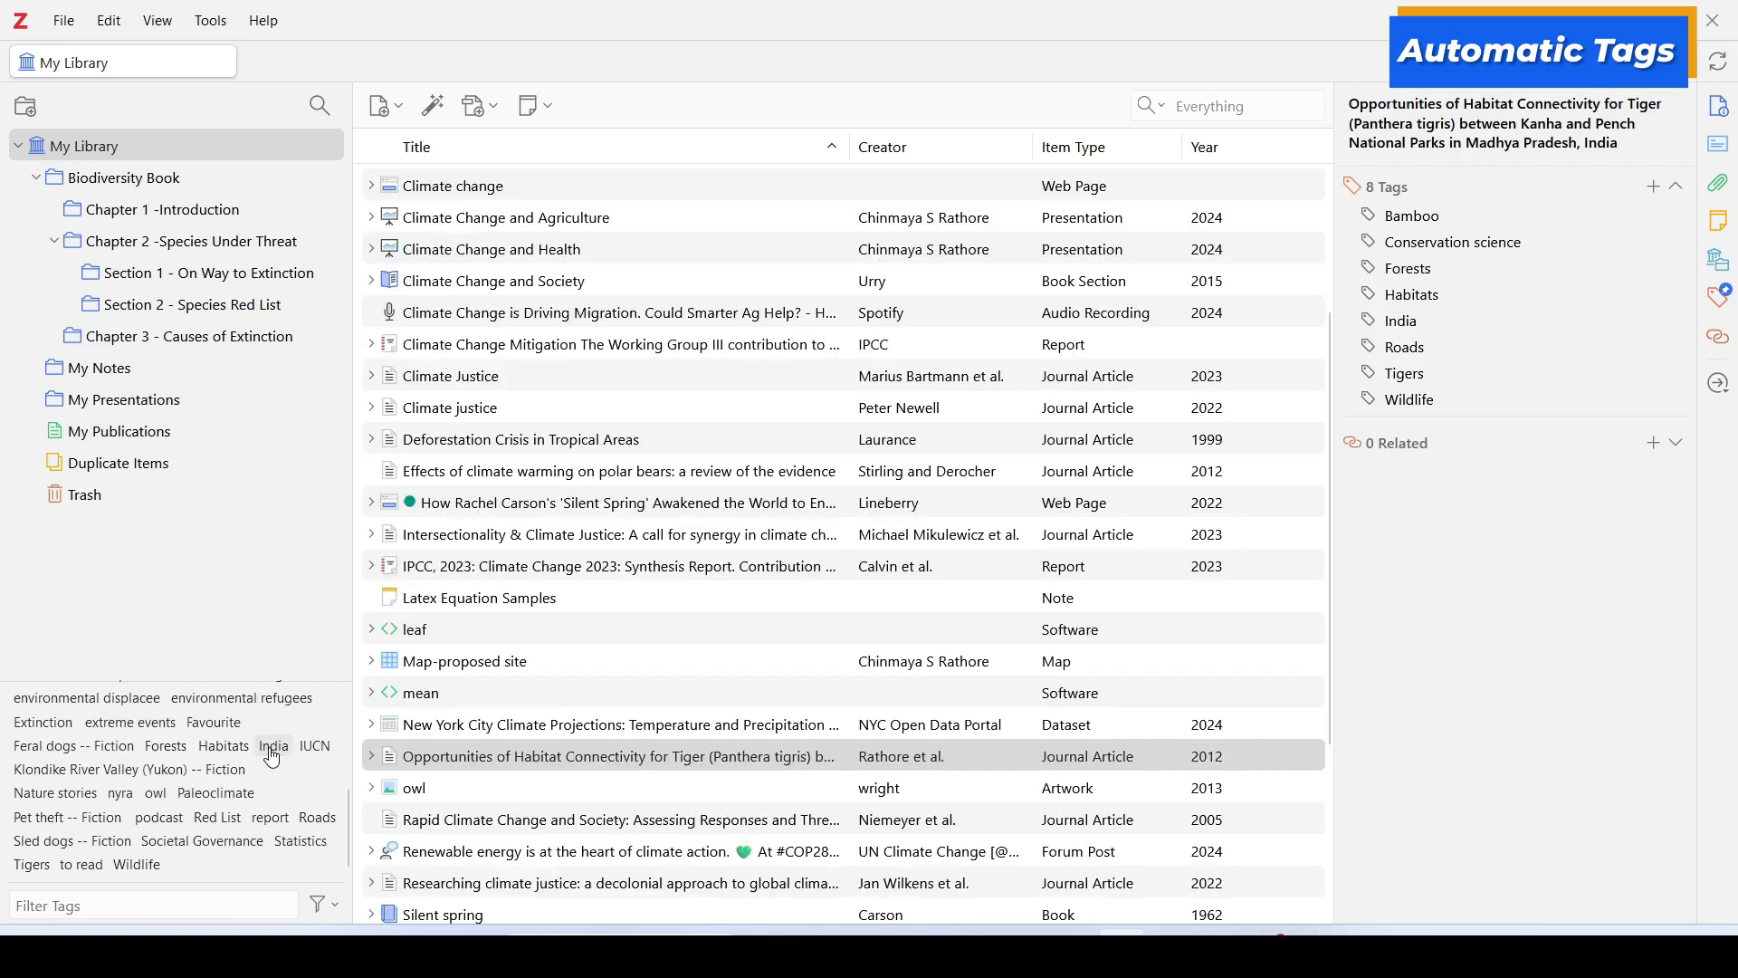
Step: Hide automatic tags in the tag selector and reopen the tag display options
click(335, 905)
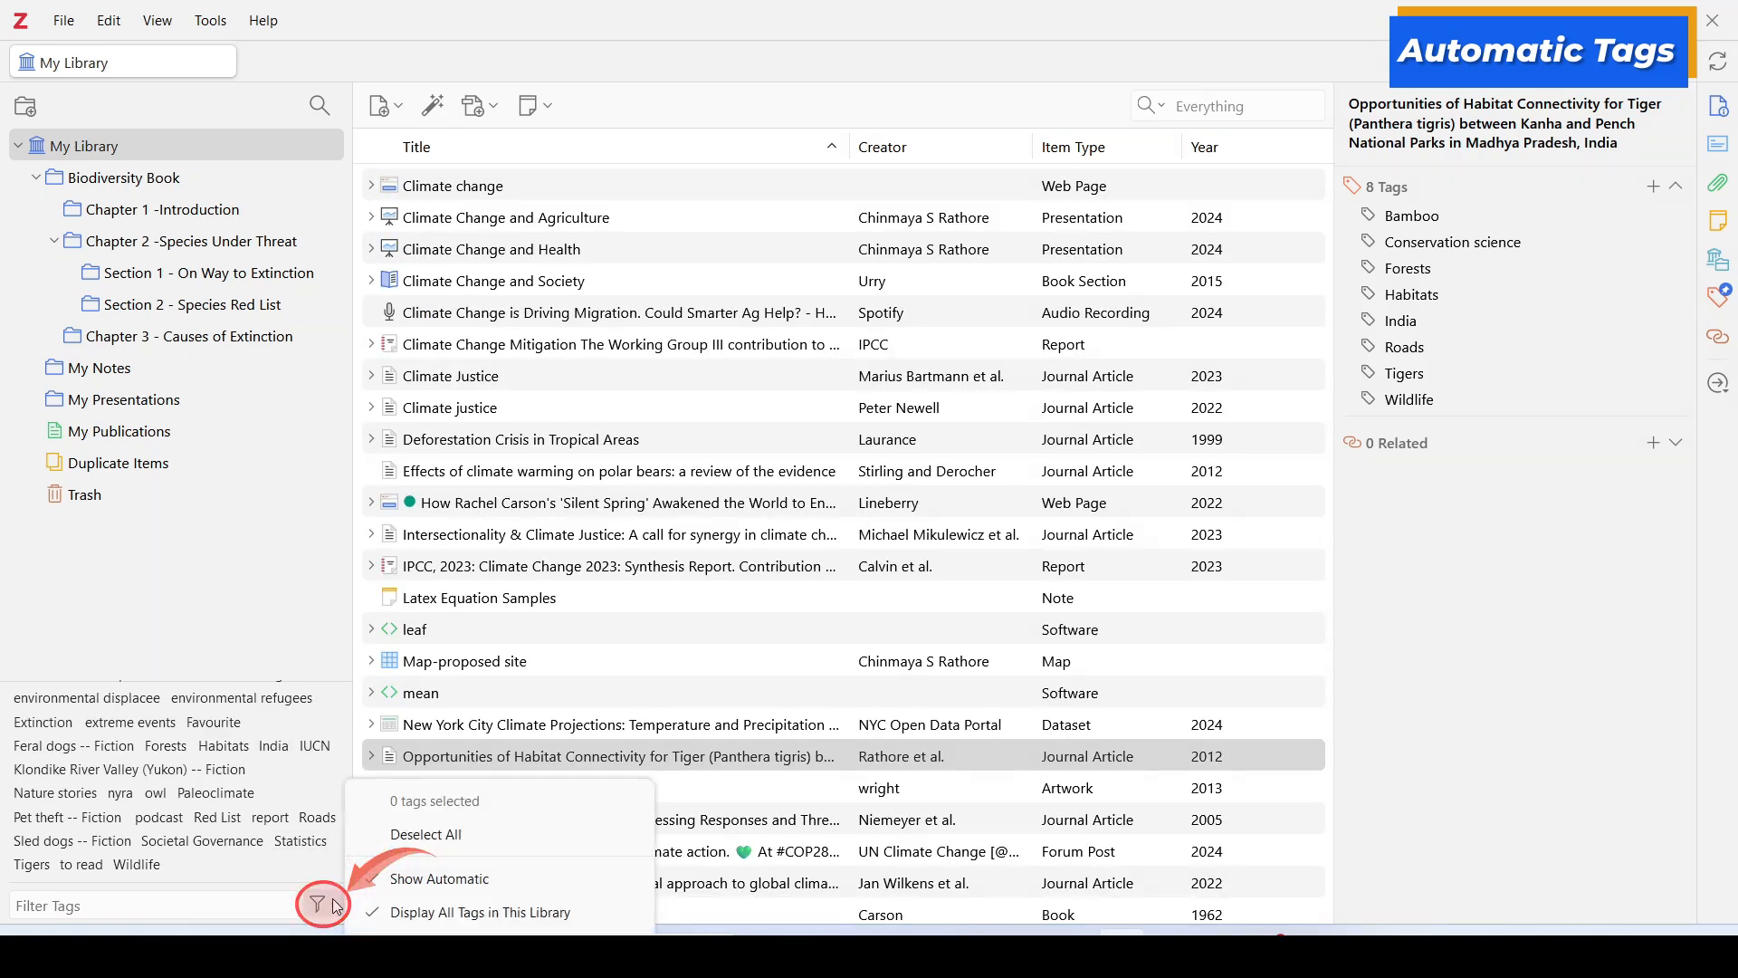
click(415, 883)
scroll(258, 792, down, 1)
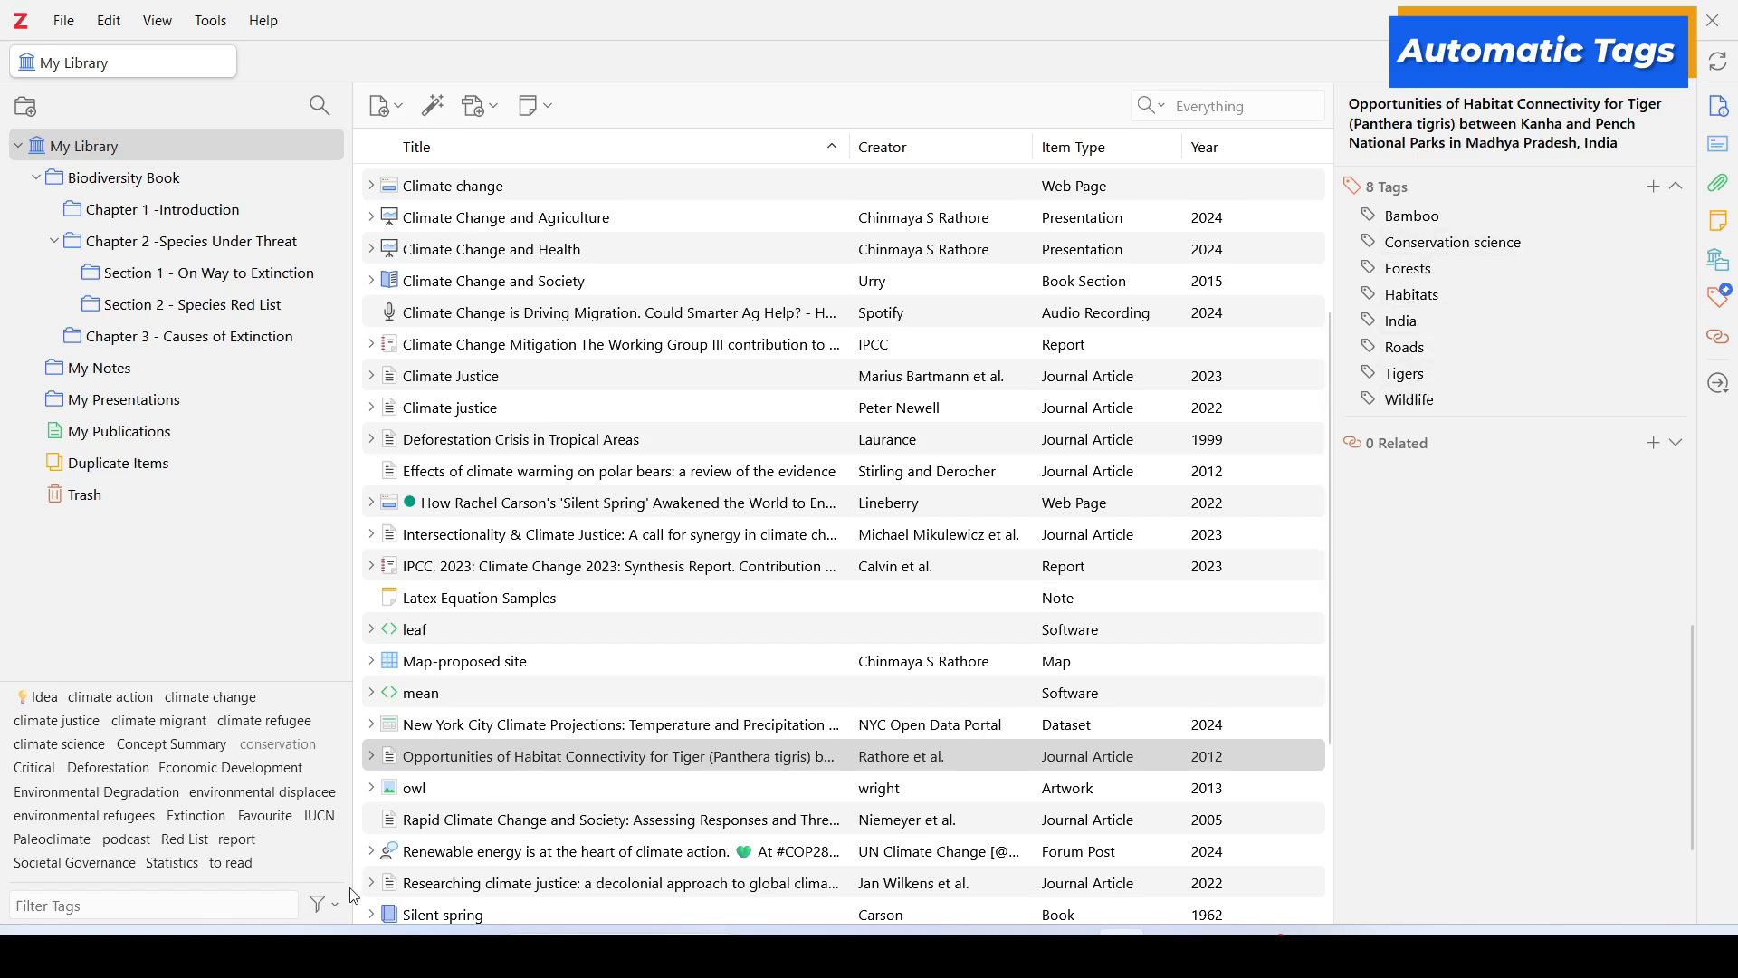
click(326, 904)
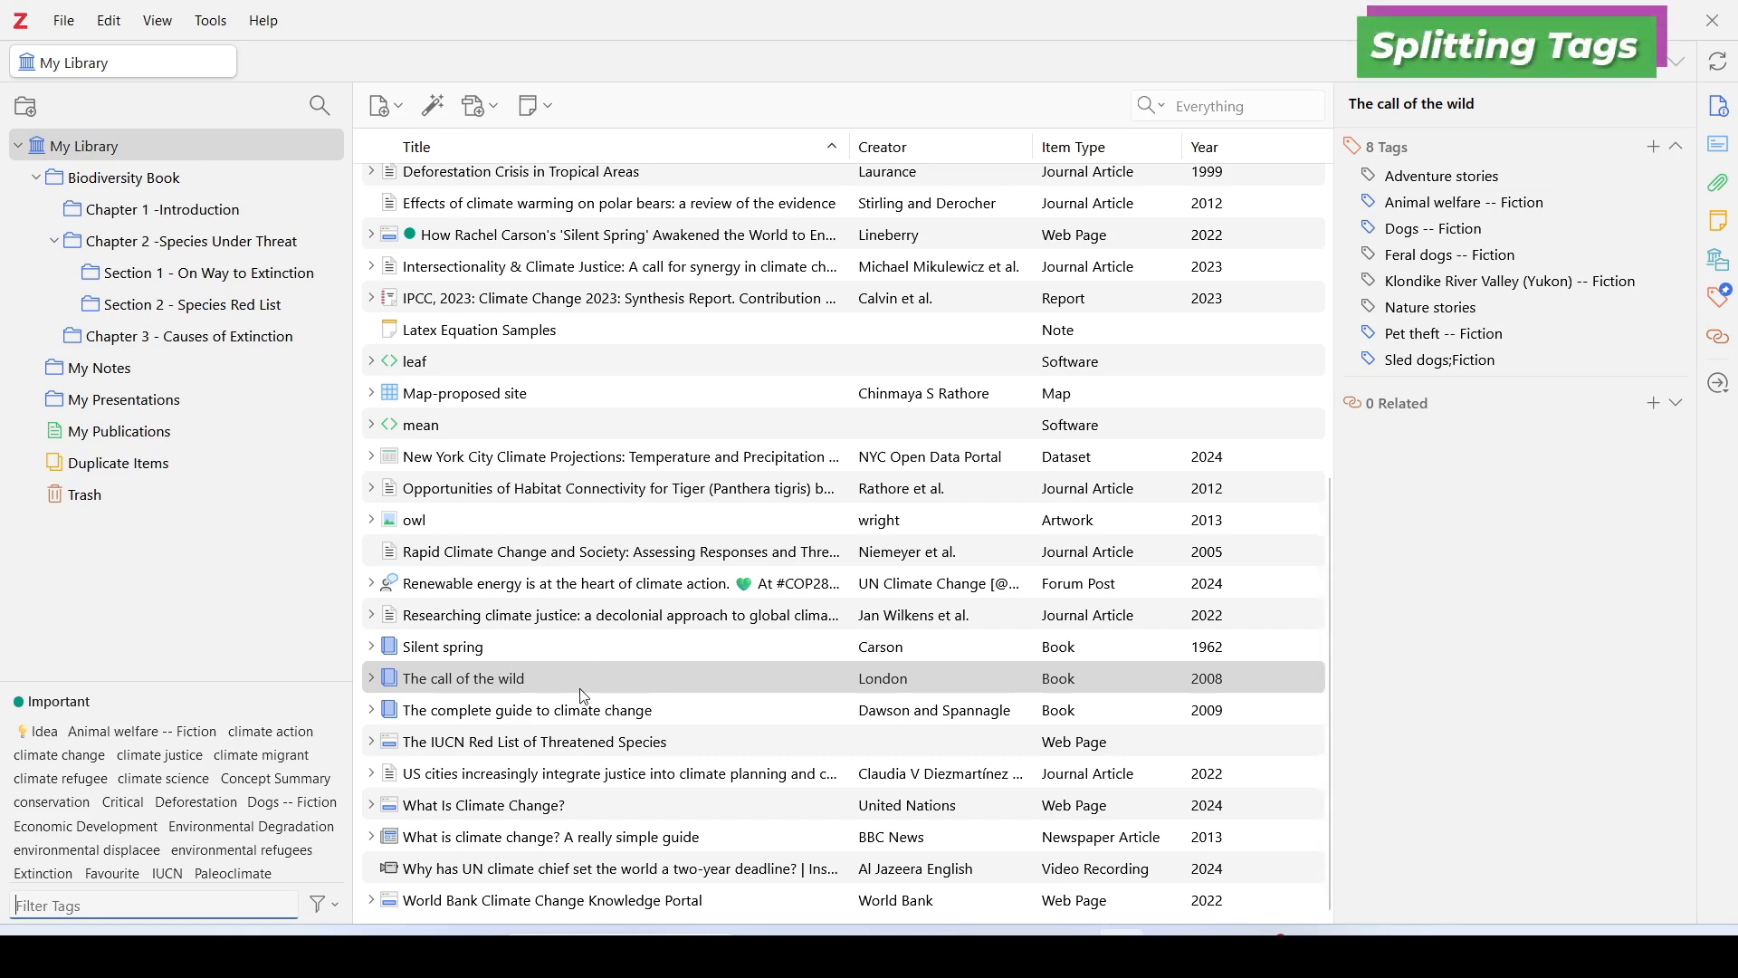
Step: Split the "Sled dogs;Fiction" tag of "The call of the wild" at the ";" character, saving both "Fiction" and "Sled dogs"
click(589, 677)
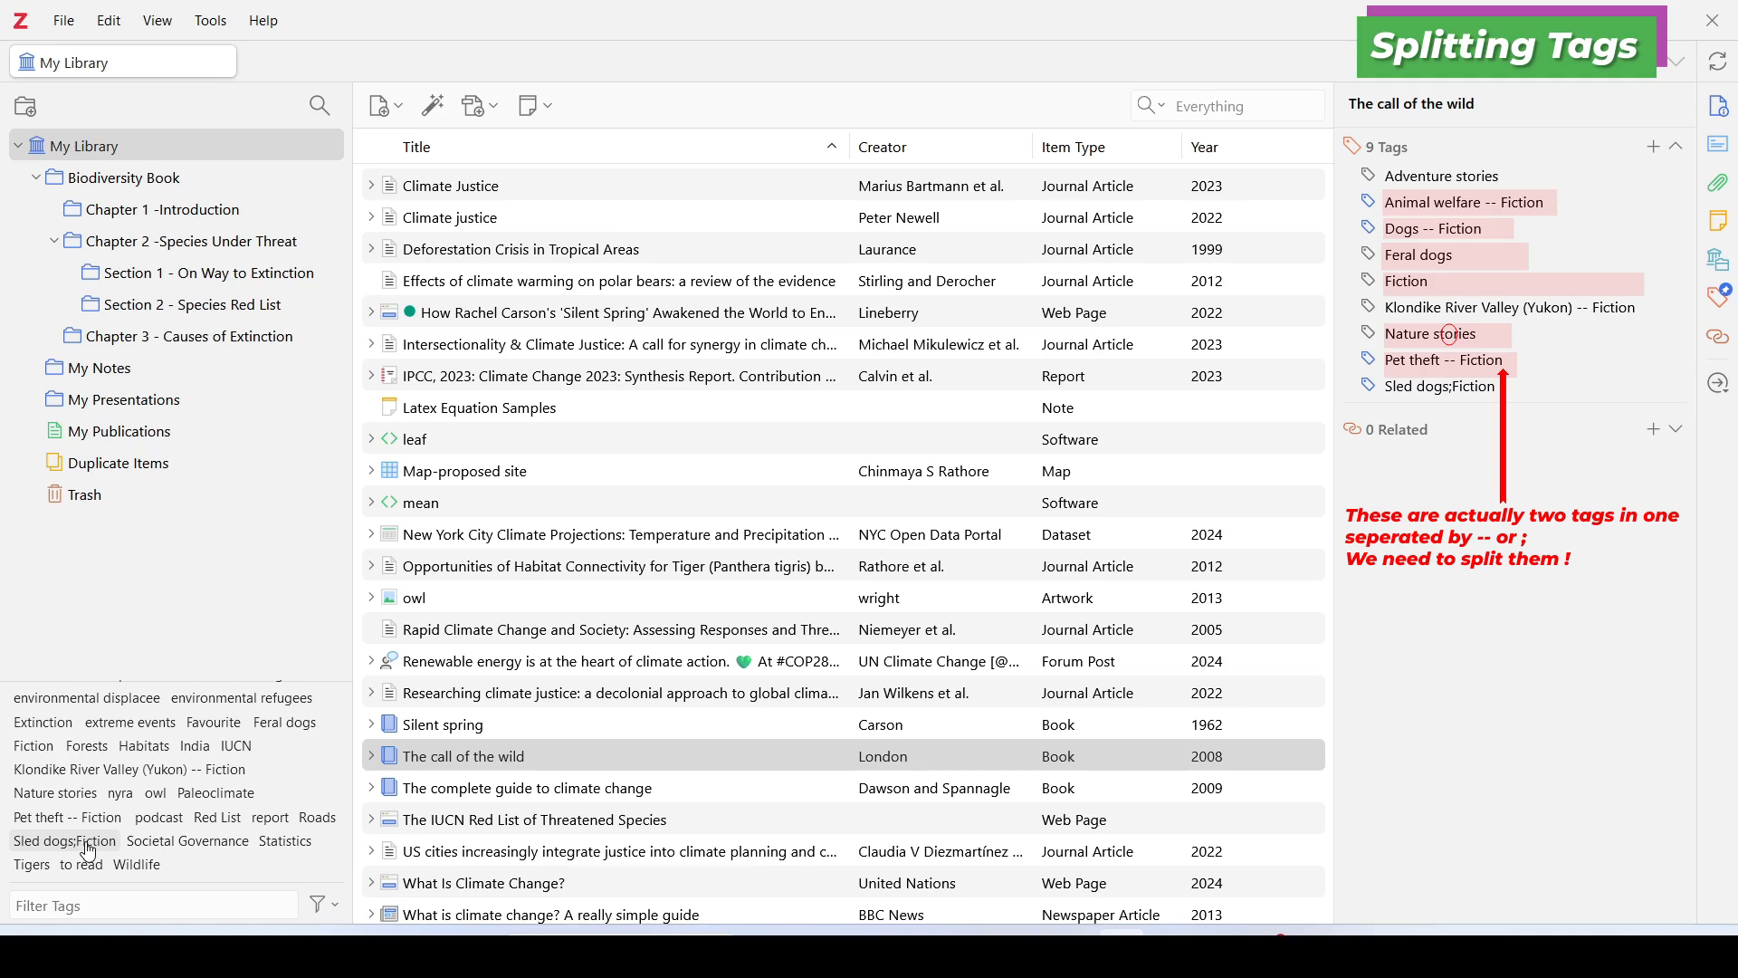
click(88, 852)
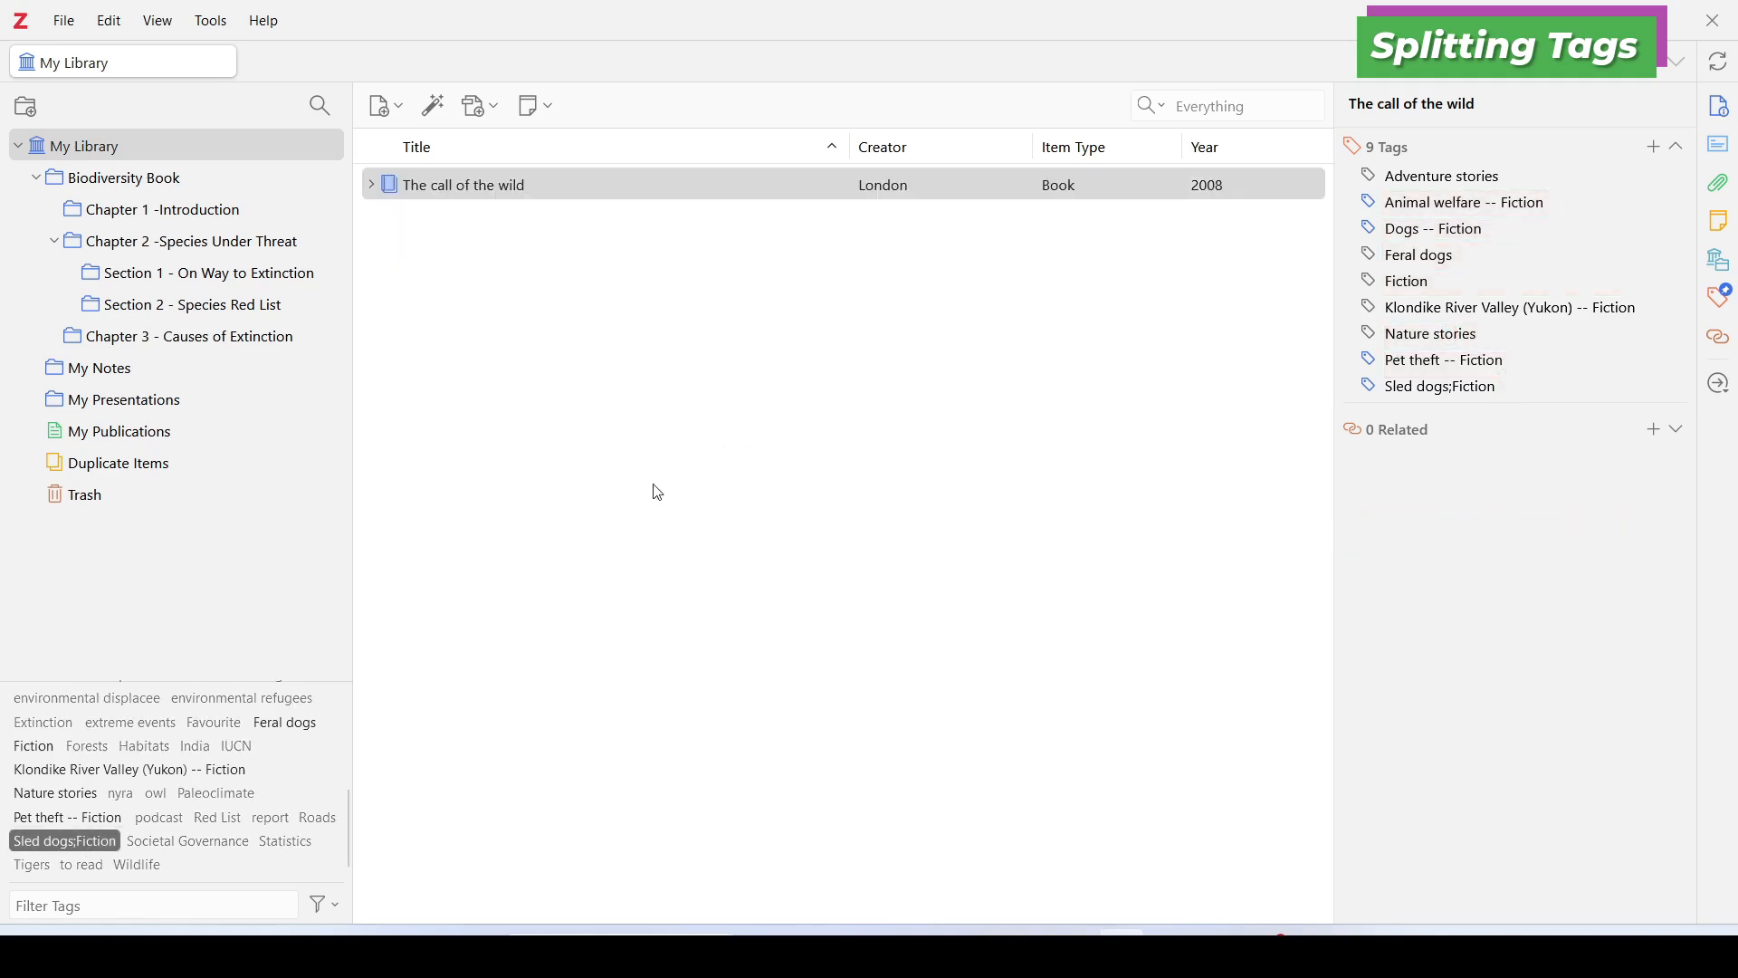
right_click(88, 835)
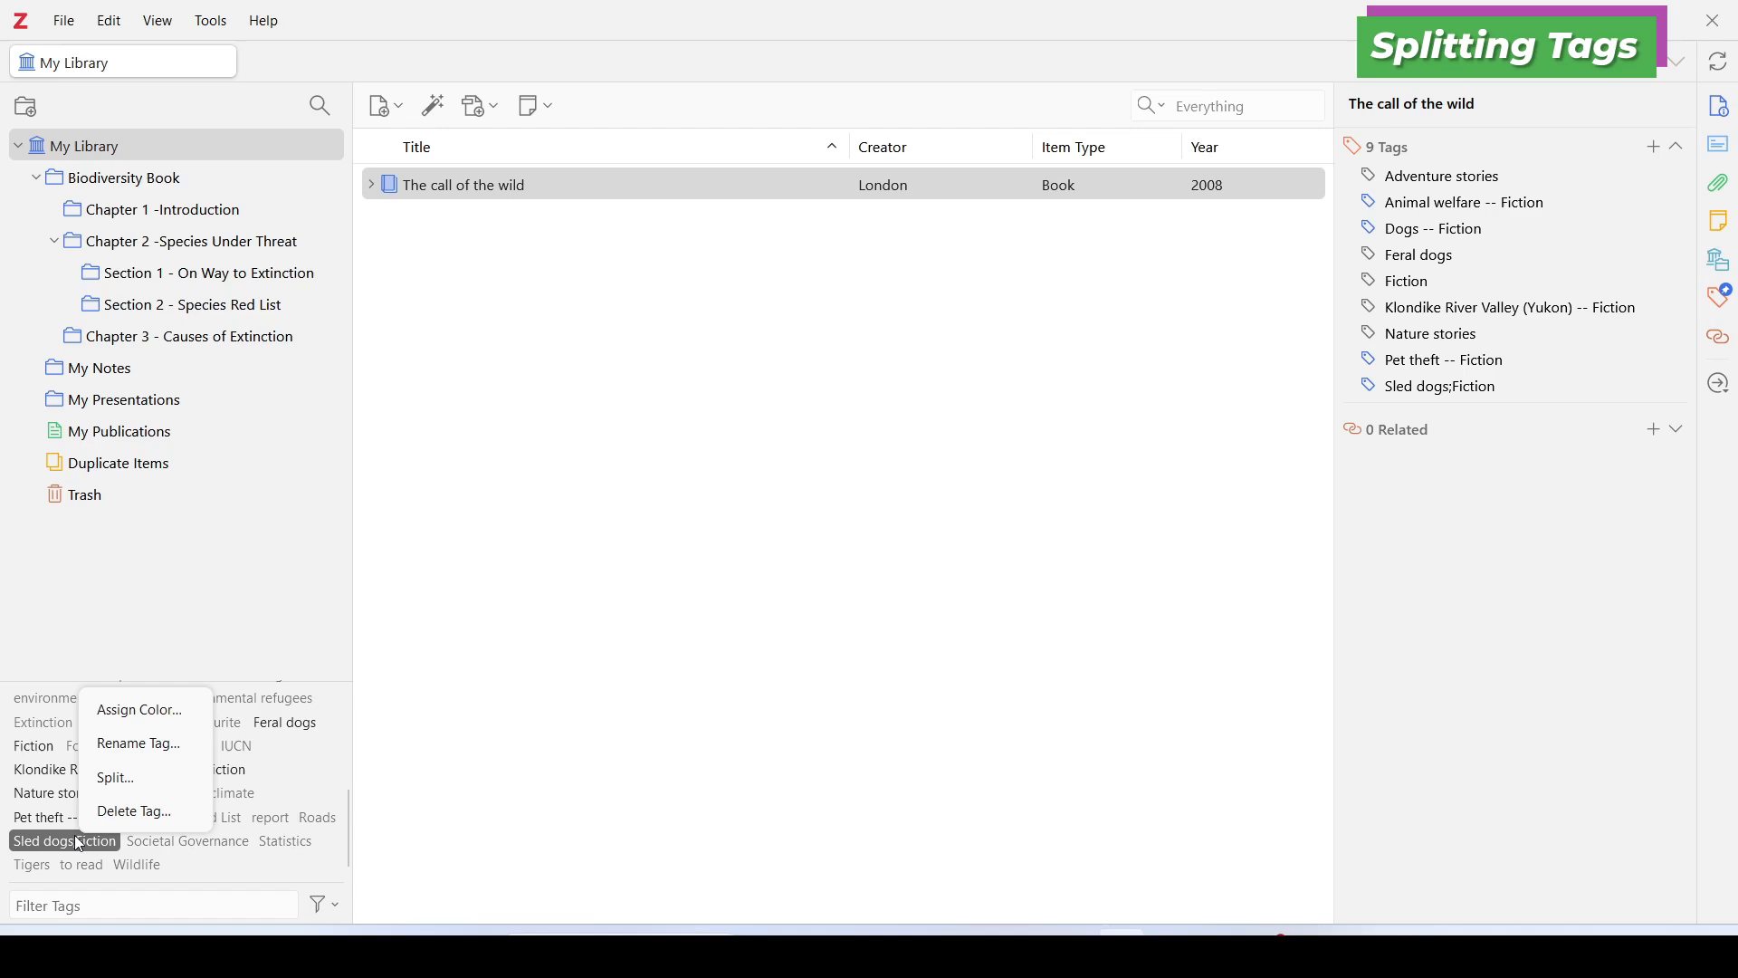
click(121, 780)
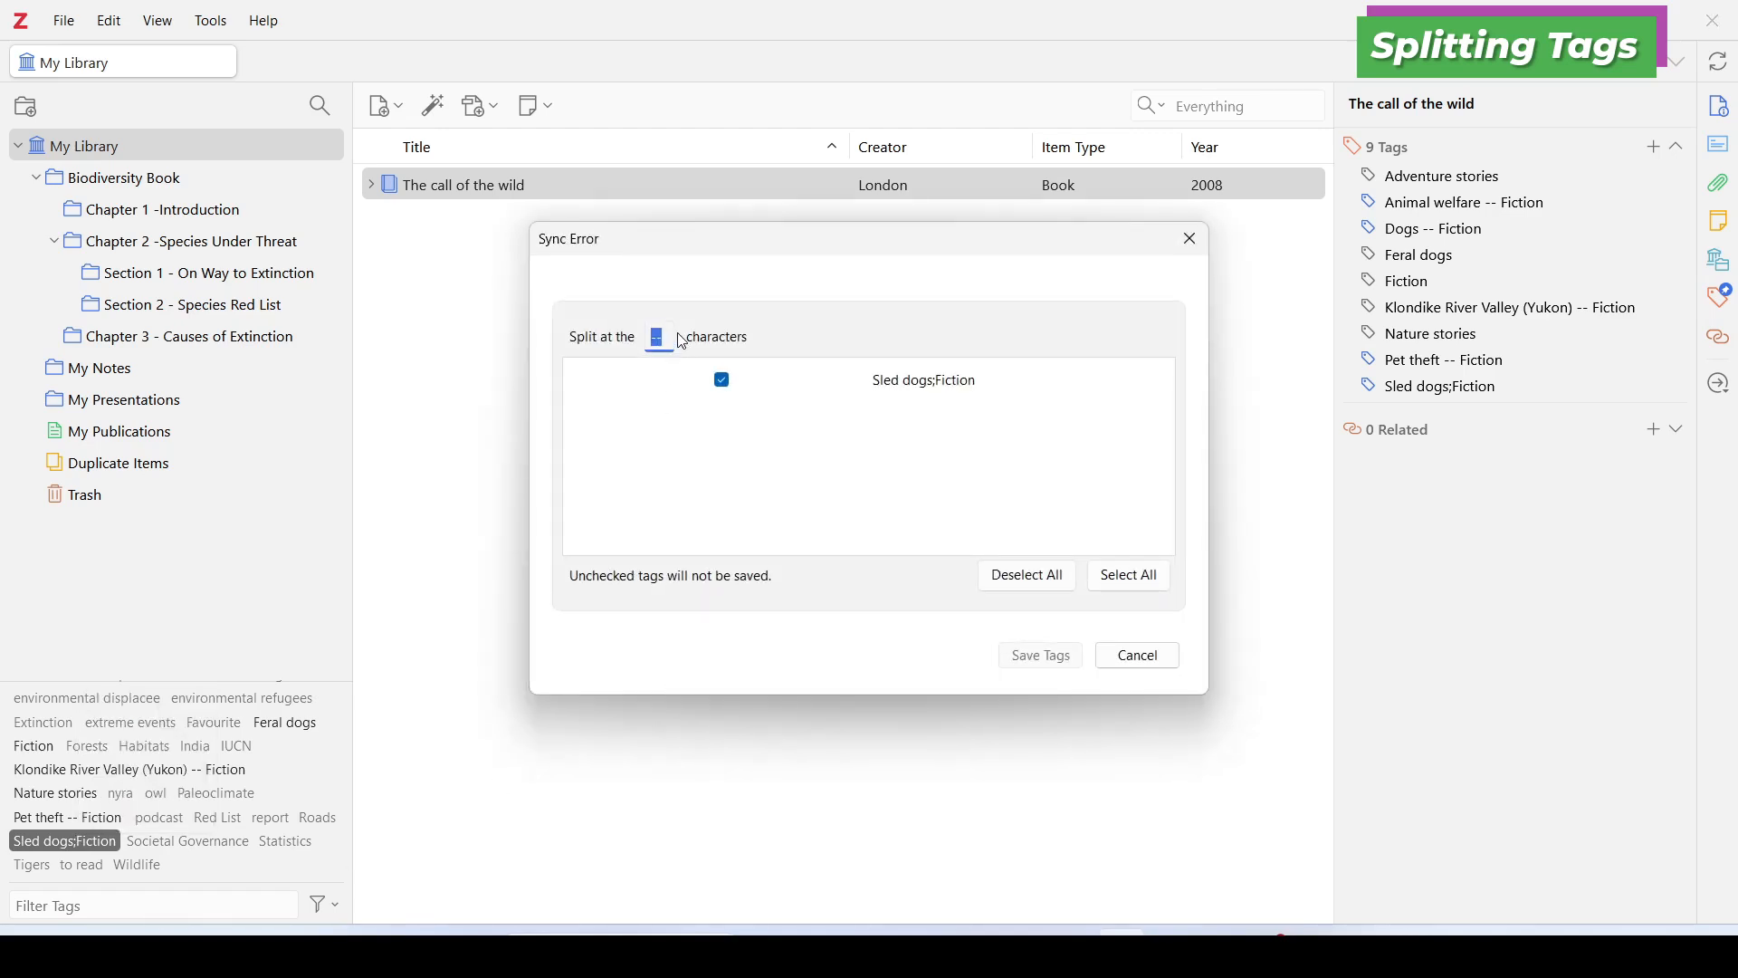
text(;)
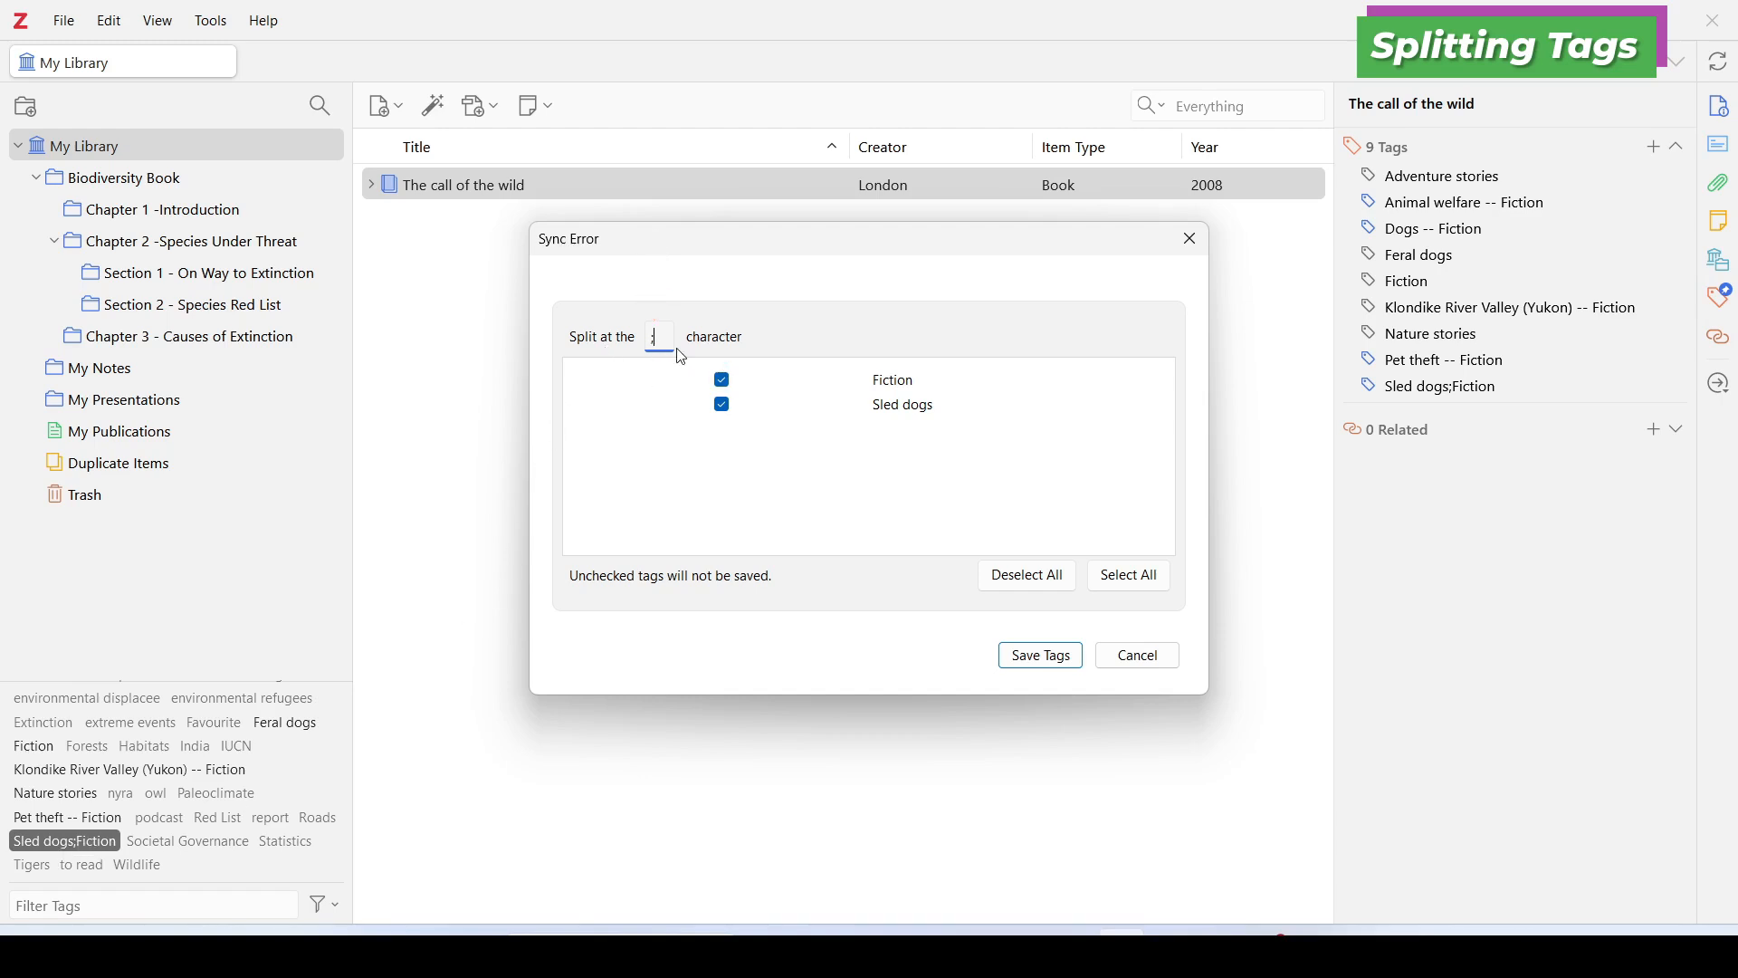
double_click(648, 344)
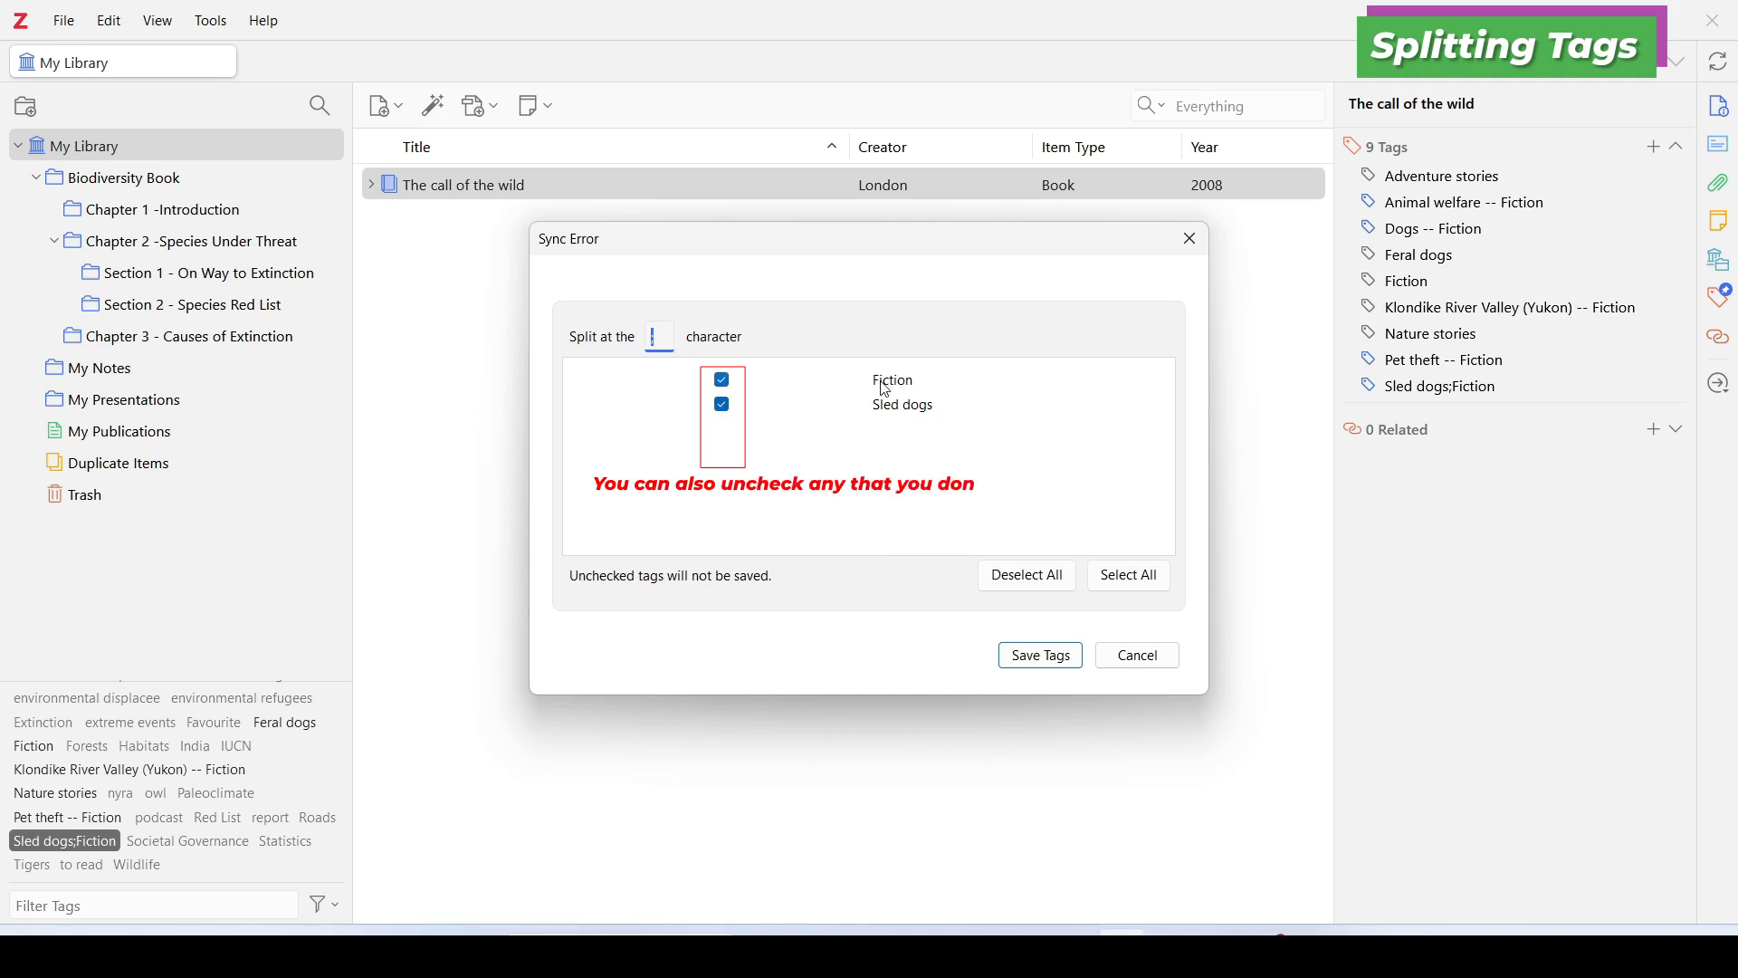
click(1049, 669)
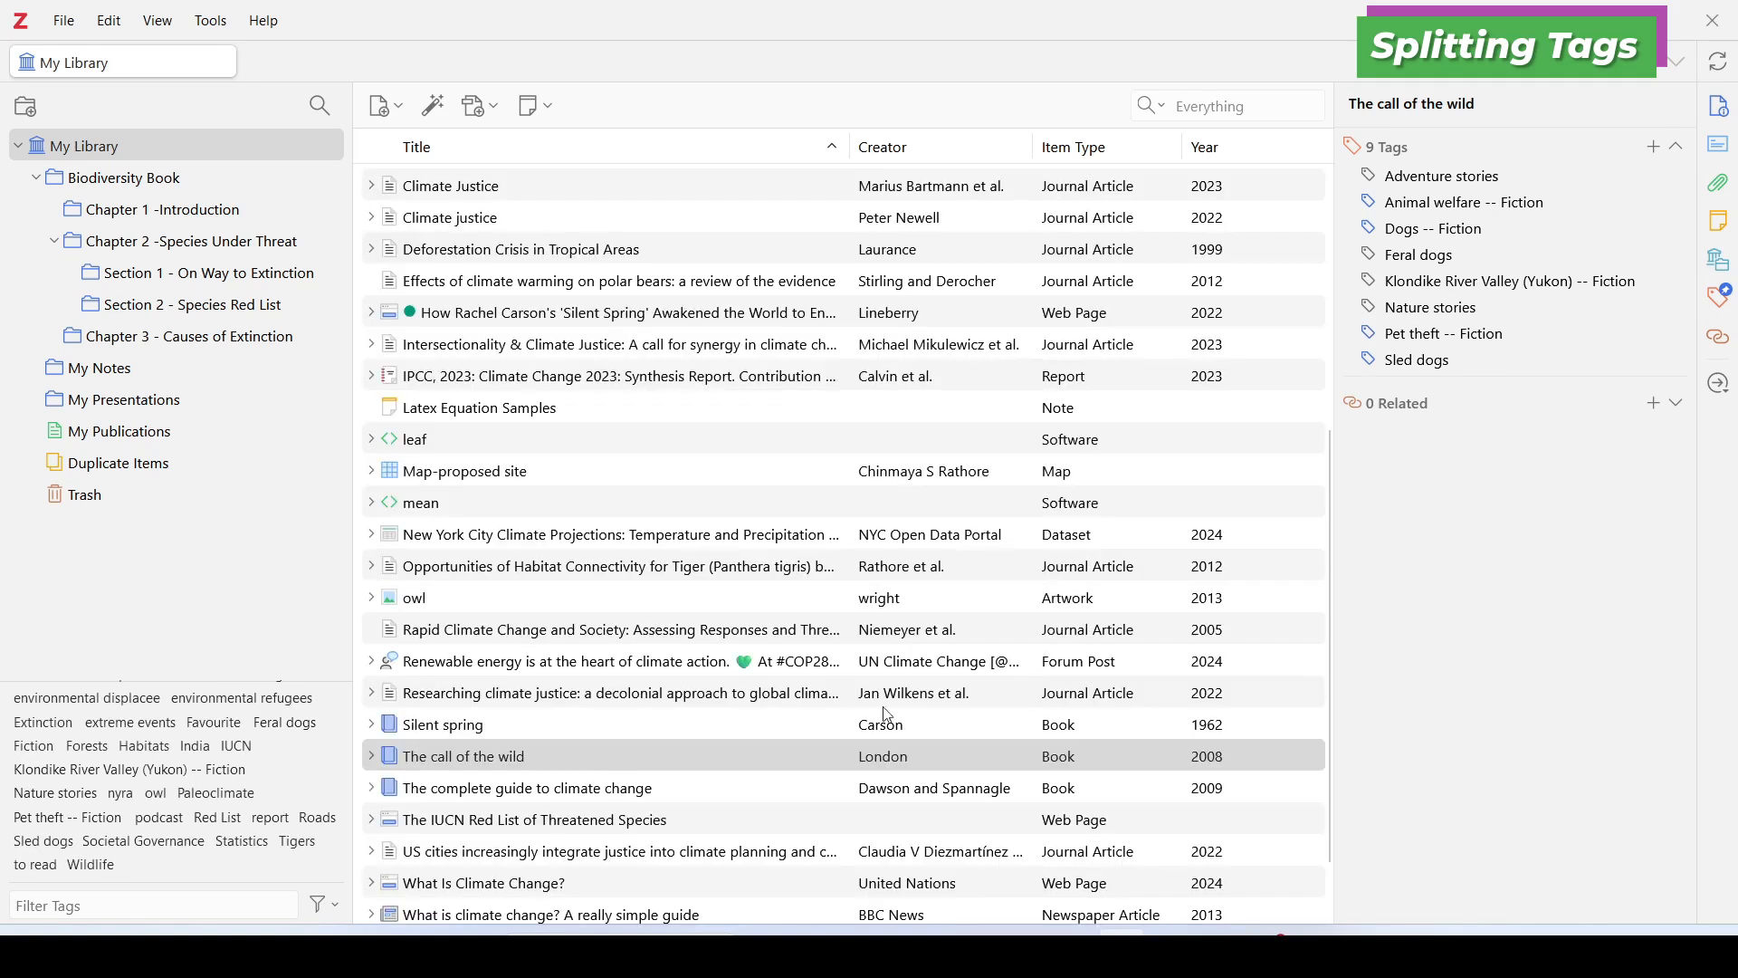